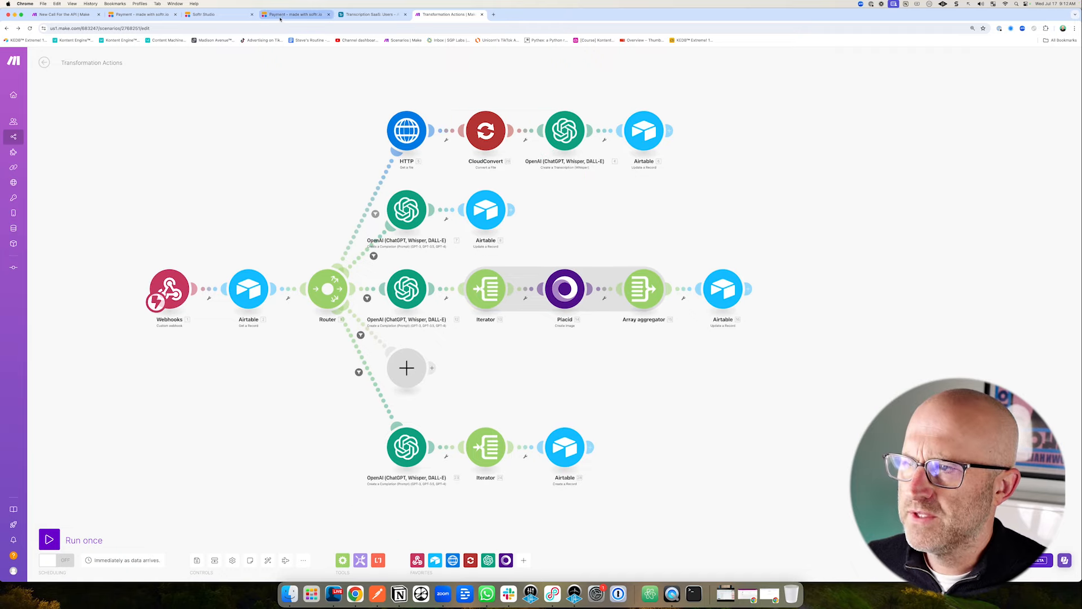
Review the Softr checkout page offering the $99 monthly Transcription API subscription.
{"action": "left_click", "coordinate": [280, 15]}
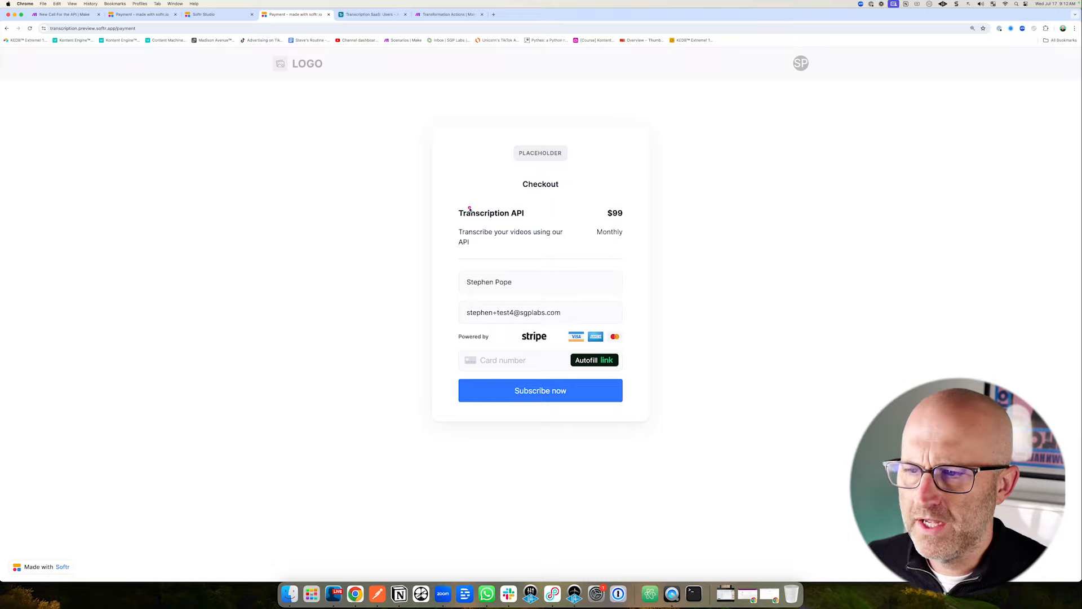
{"action": "mouse_move", "coordinate": [437, 198]}
{"action": "left_mouse_down"}
{"action": "mouse_move", "coordinate": [503, 239]}
{"action": "mouse_move", "coordinate": [625, 257]}
{"action": "left_mouse_up"}
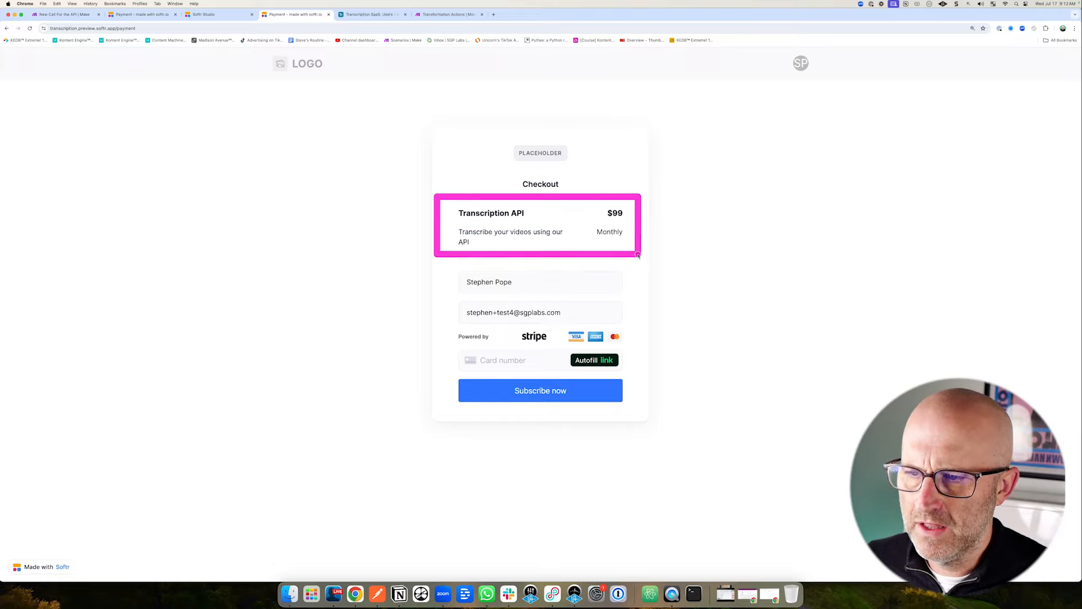
{"action": "mouse_move", "coordinate": [389, 138]}
{"action": "left_mouse_down"}
{"action": "mouse_move", "coordinate": [373, 137]}
{"action": "mouse_move", "coordinate": [347, 314]}
{"action": "left_mouse_up"}
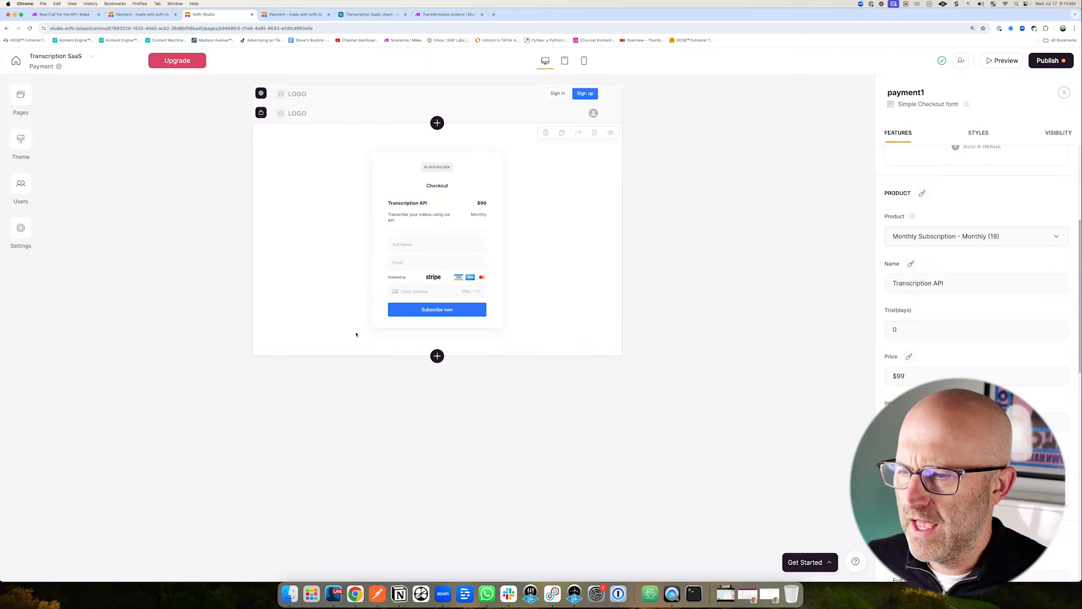
Bring up the app's Pages list in Softr Studio and open the Home page.
{"action": "left_click", "coordinate": [20, 96]}
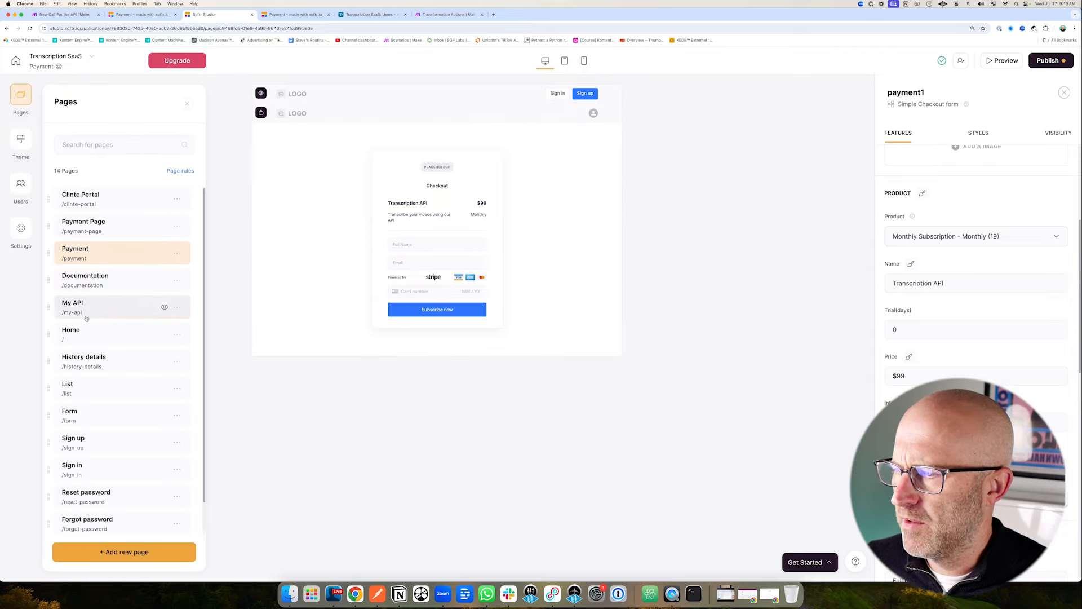
{"action": "left_click", "coordinate": [86, 335]}
{"action": "mouse_move", "coordinate": [198, 135]}
{"action": "left_mouse_down"}
{"action": "mouse_move", "coordinate": [178, 238]}
{"action": "mouse_move", "coordinate": [219, 320]}
{"action": "left_mouse_up"}
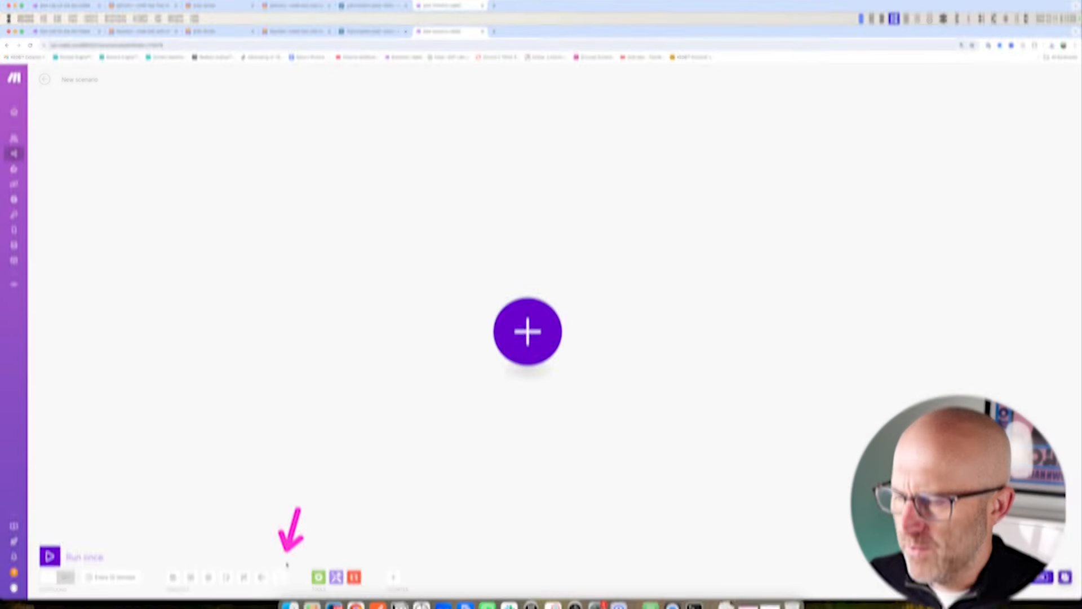
Import blueprint.json as the 'New Call For the API' scenario, then view the Airtable users table.
{"action": "left_click", "coordinate": [279, 577]}
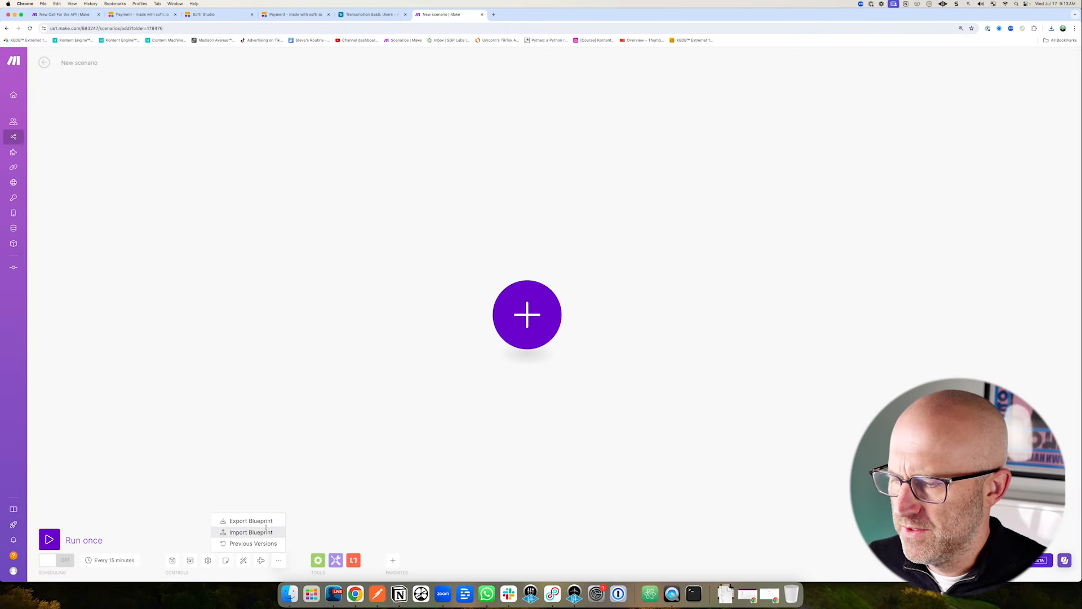
{"action": "left_click", "coordinate": [254, 546]}
{"action": "left_click", "coordinate": [488, 318]}
{"action": "double_click", "coordinate": [328, 232]}
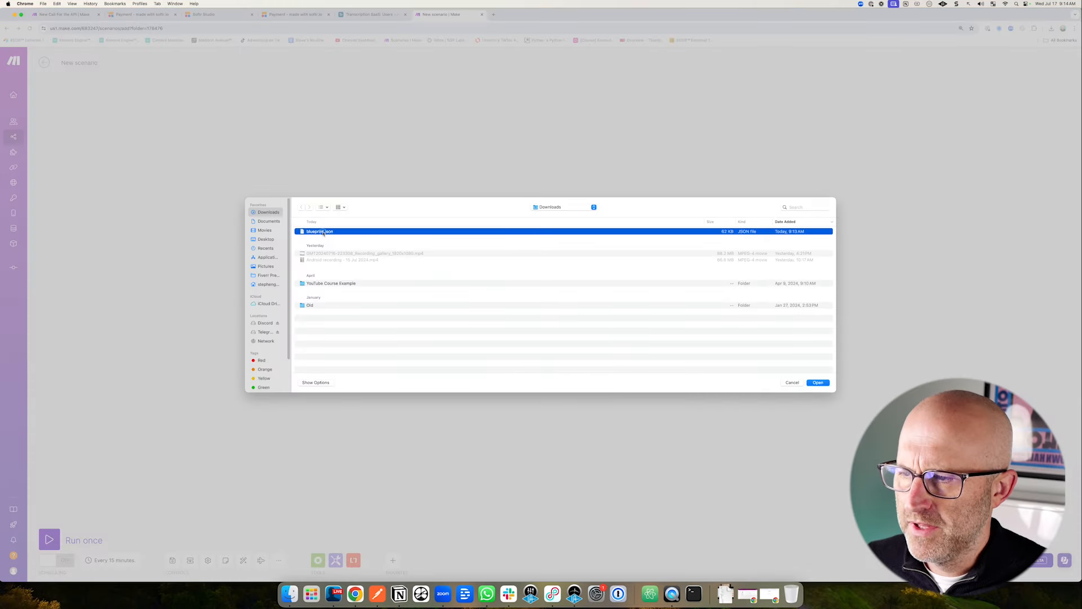
{"action": "left_click", "coordinate": [600, 337]}
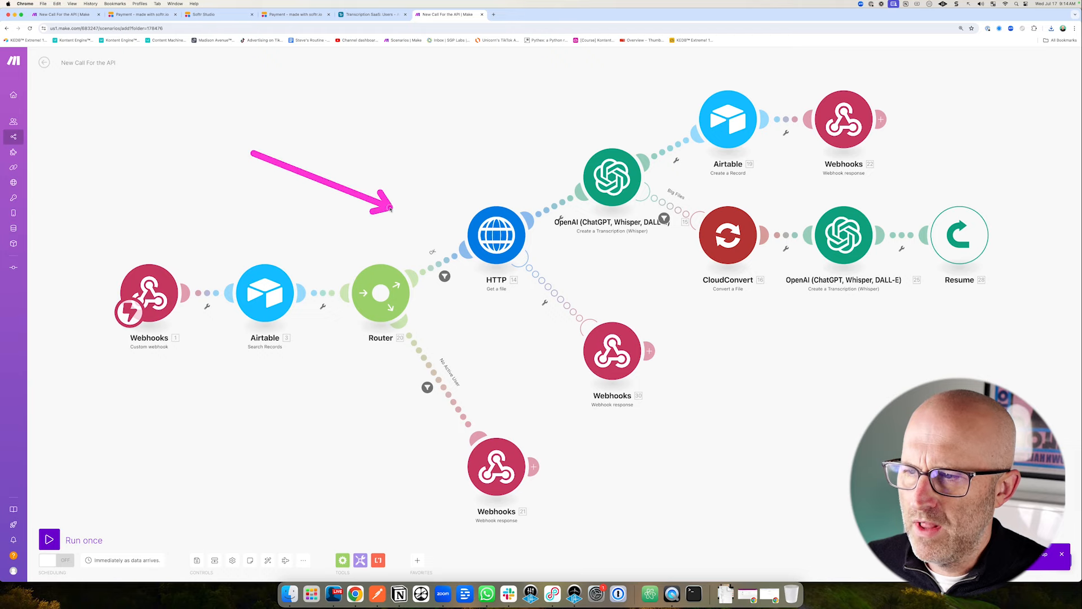
{"action": "left_click", "coordinate": [372, 15]}
{"action": "mouse_move", "coordinate": [167, 109]}
{"action": "left_mouse_down"}
{"action": "mouse_move", "coordinate": [491, 234]}
{"action": "mouse_move", "coordinate": [799, 296]}
{"action": "mouse_move", "coordinate": [1054, 312]}
{"action": "left_mouse_up"}
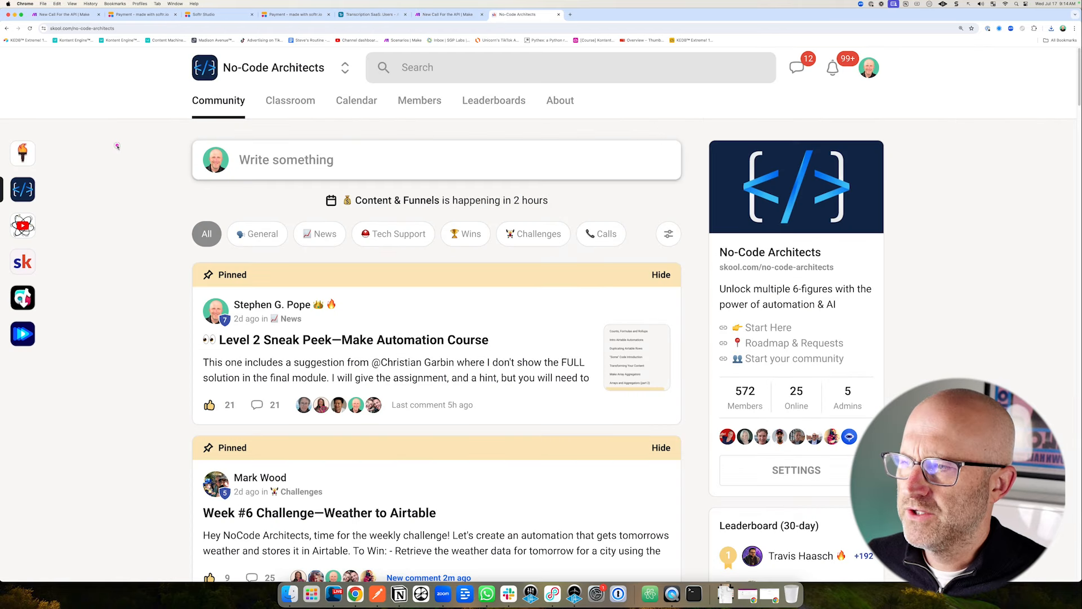
Browse the No-Code Architects Classroom and a template course lesson.
{"action": "left_click_drag", "start_coordinate": [115, 149], "coordinate": [176, 79]}
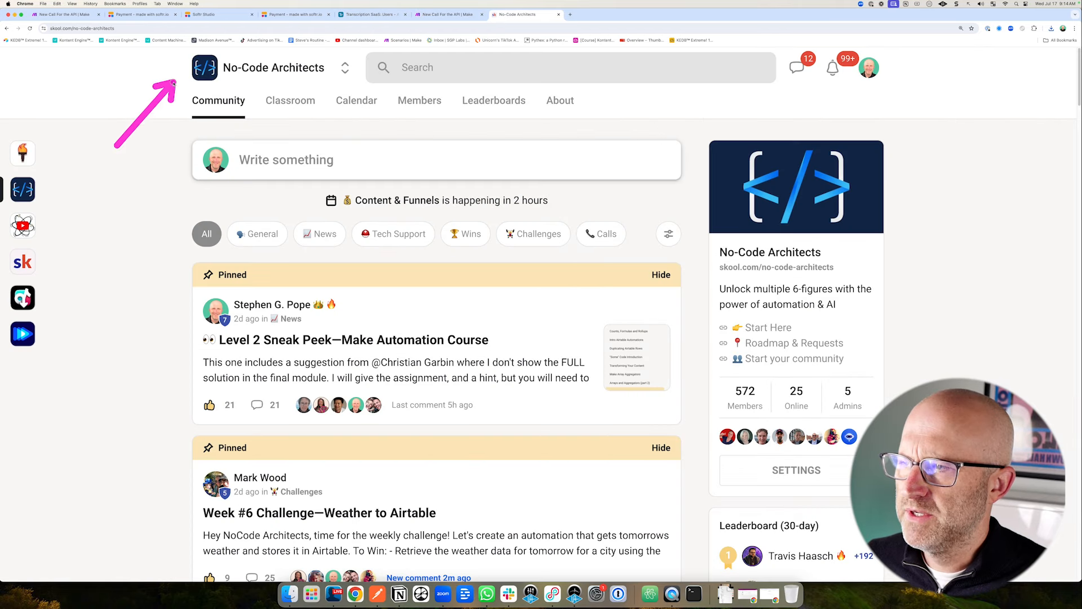
{"action": "left_click", "coordinate": [290, 101]}
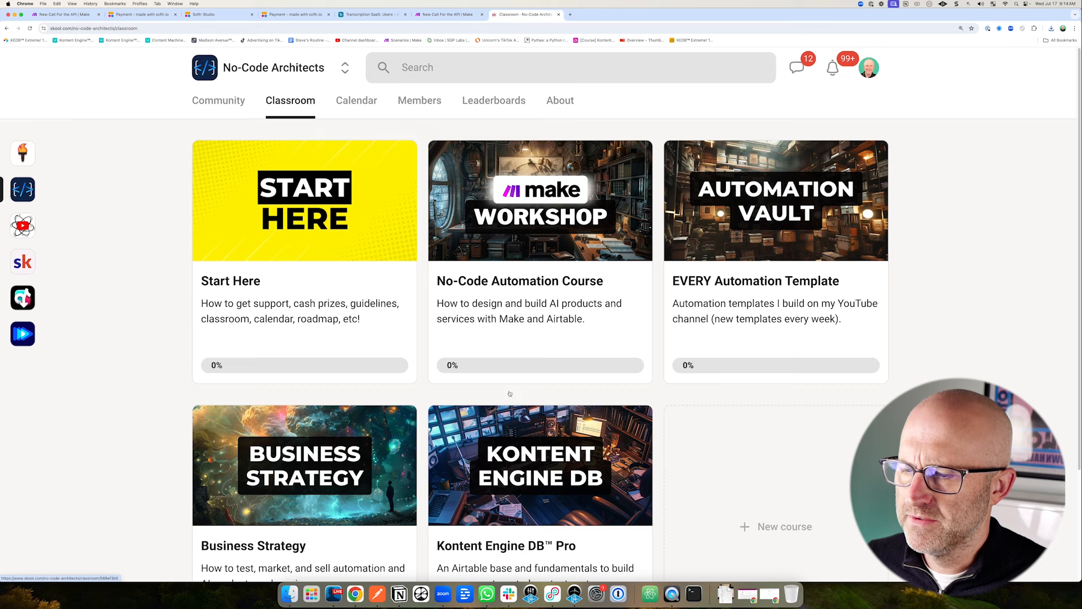
{"action": "left_click_drag", "start_coordinate": [681, 100], "coordinate": [634, 159]}
{"action": "mouse_move", "coordinate": [627, 173]}
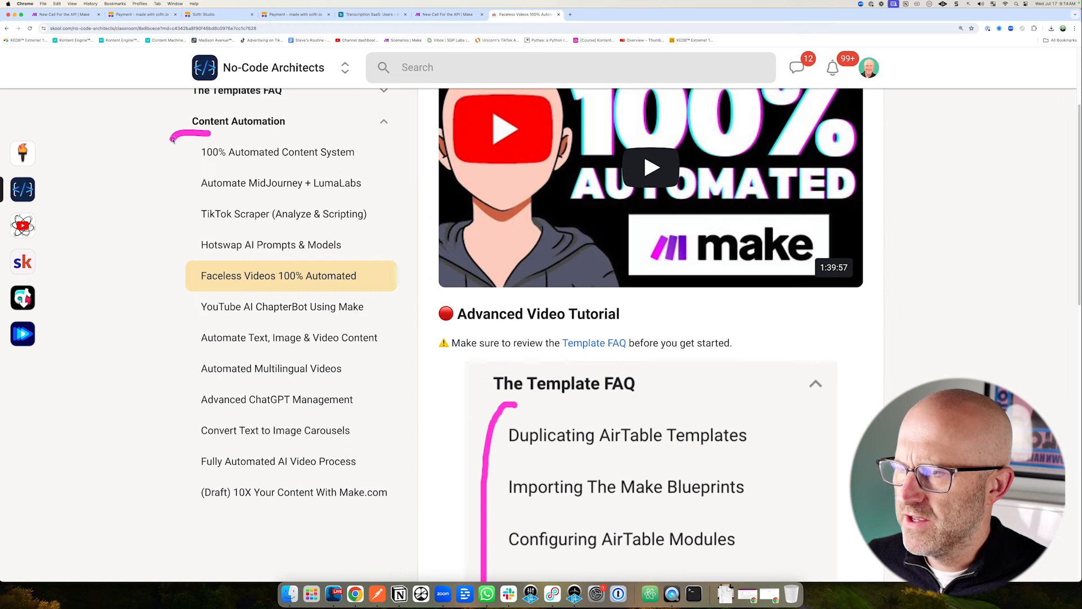
{"action": "left_click_drag", "start_coordinate": [169, 137], "coordinate": [179, 505]}
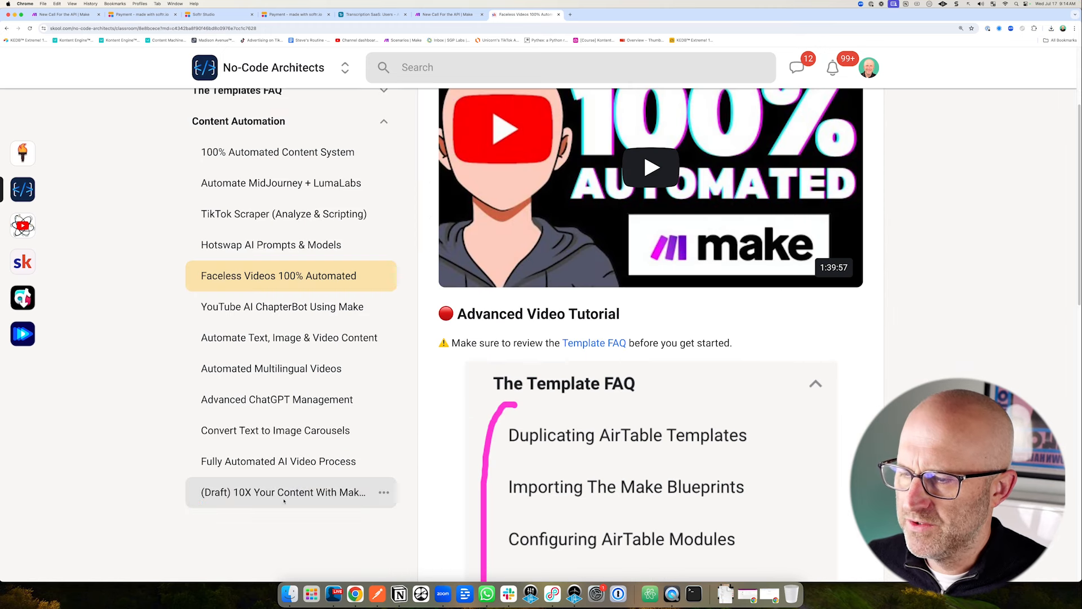
{"action": "mouse_move", "coordinate": [759, 375]}
{"action": "left_mouse_down"}
{"action": "mouse_move", "coordinate": [772, 383]}
{"action": "mouse_move", "coordinate": [752, 374]}
{"action": "left_mouse_up"}
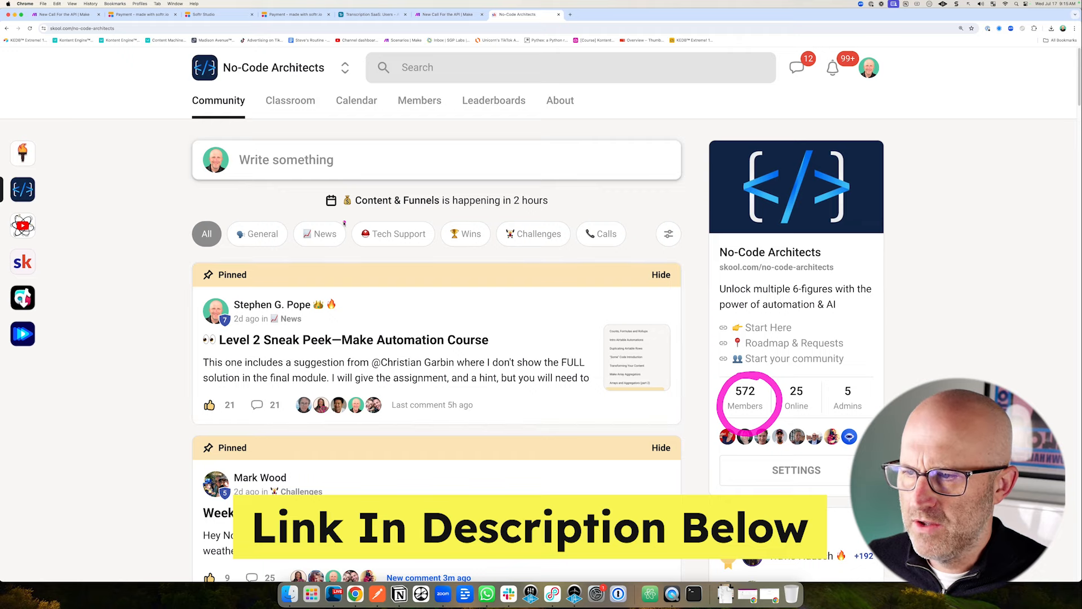
{"action": "left_click_drag", "start_coordinate": [333, 208], "coordinate": [426, 250]}
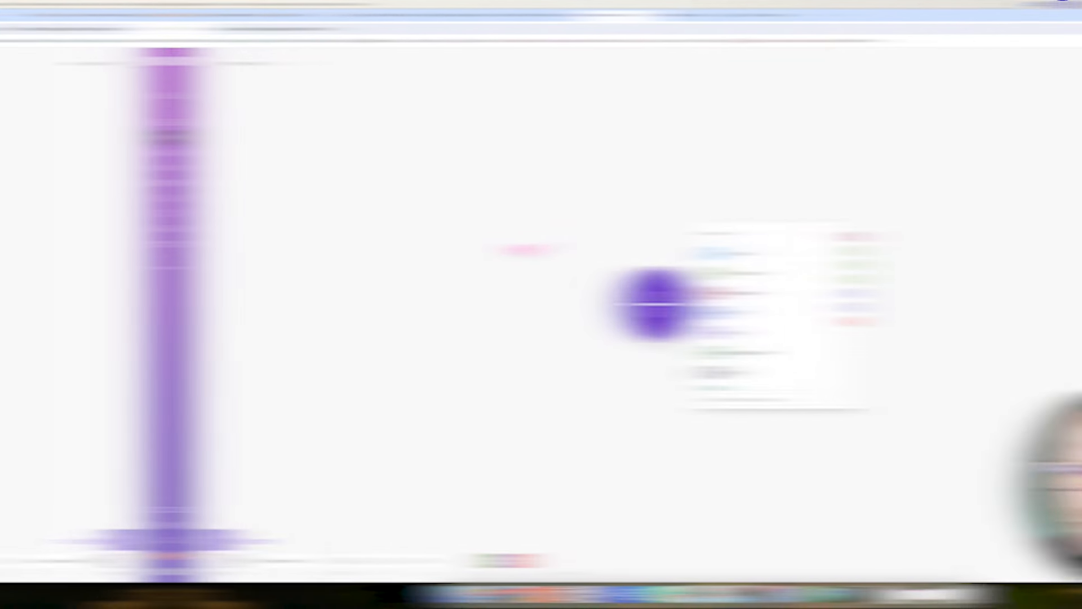
{"action": "left_click_drag", "start_coordinate": [354, 246], "coordinate": [433, 280]}
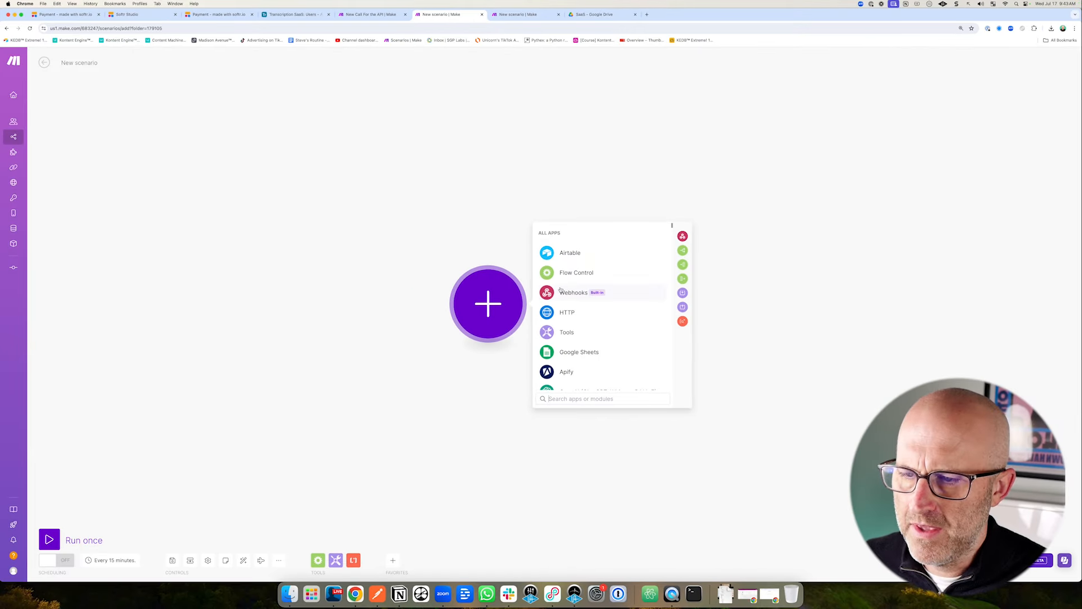
Add a Custom webhook trigger on a new 'My gateway-webhook' and copy its address.
{"action": "left_click_drag", "start_coordinate": [614, 230], "coordinate": [586, 285]}
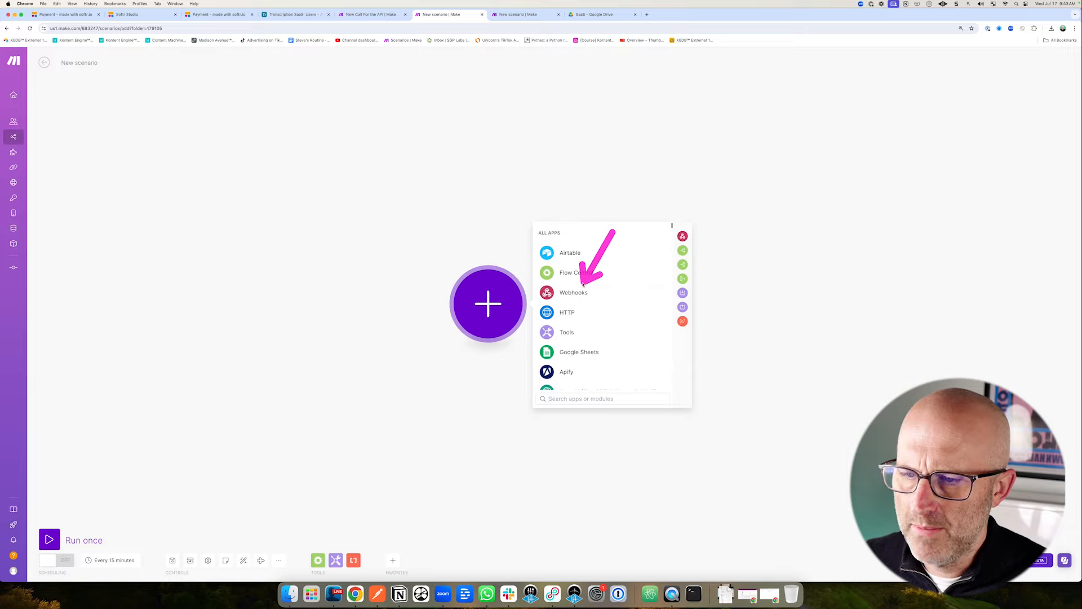
{"action": "left_click", "coordinate": [592, 292]}
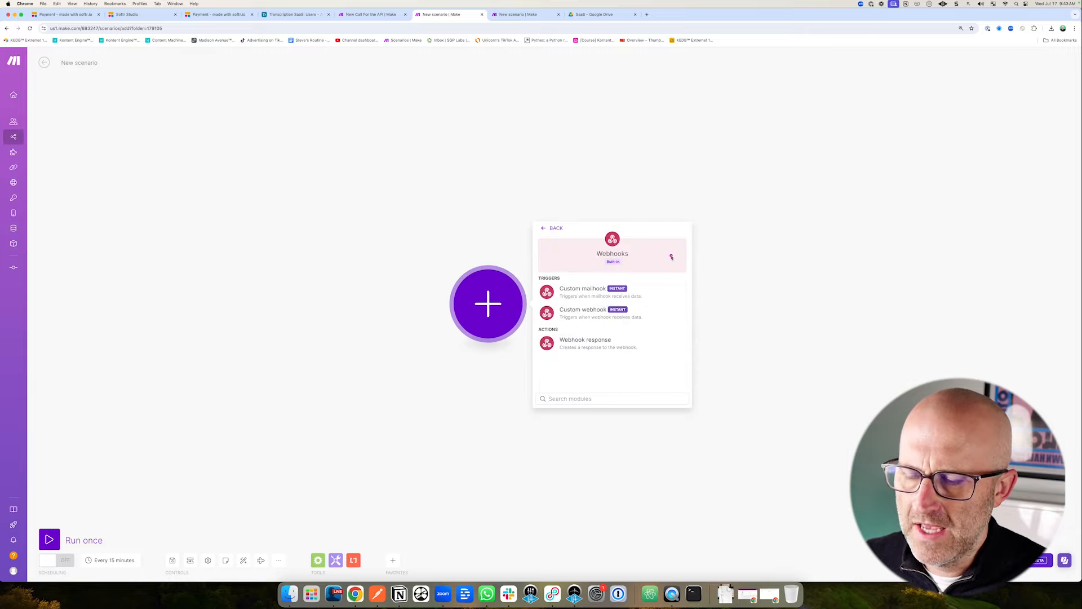
{"action": "left_click_drag", "start_coordinate": [657, 258], "coordinate": [605, 304]}
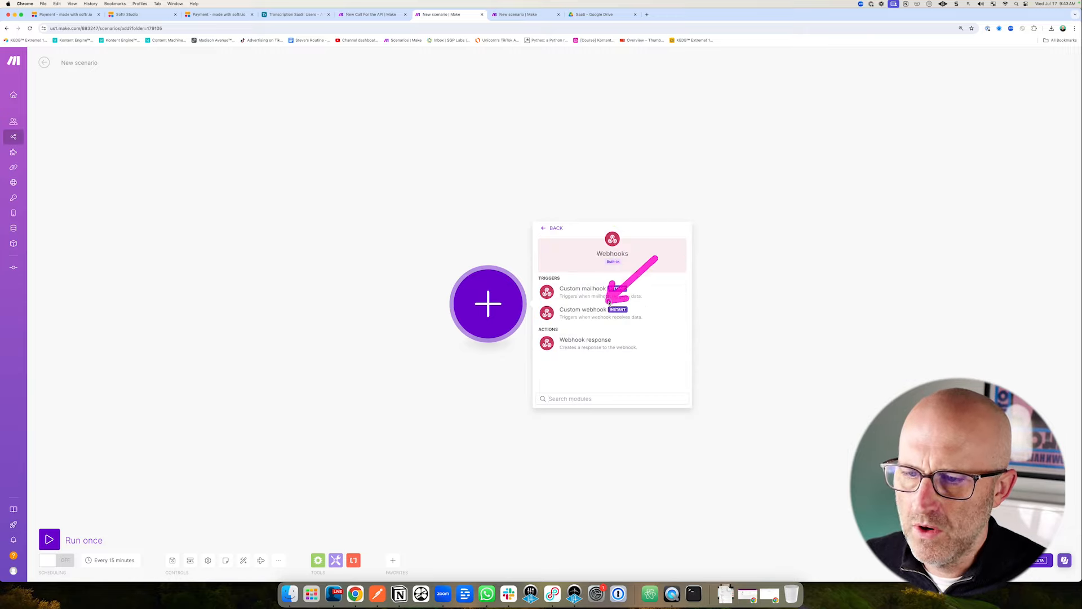
{"action": "left_click", "coordinate": [595, 312]}
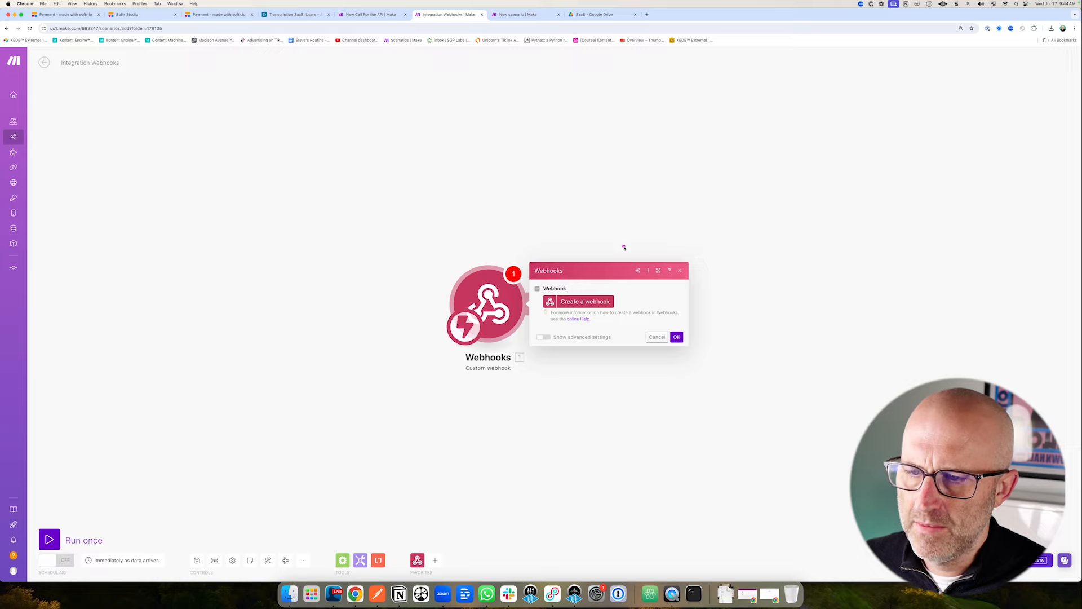
{"action": "left_click", "coordinate": [593, 305]}
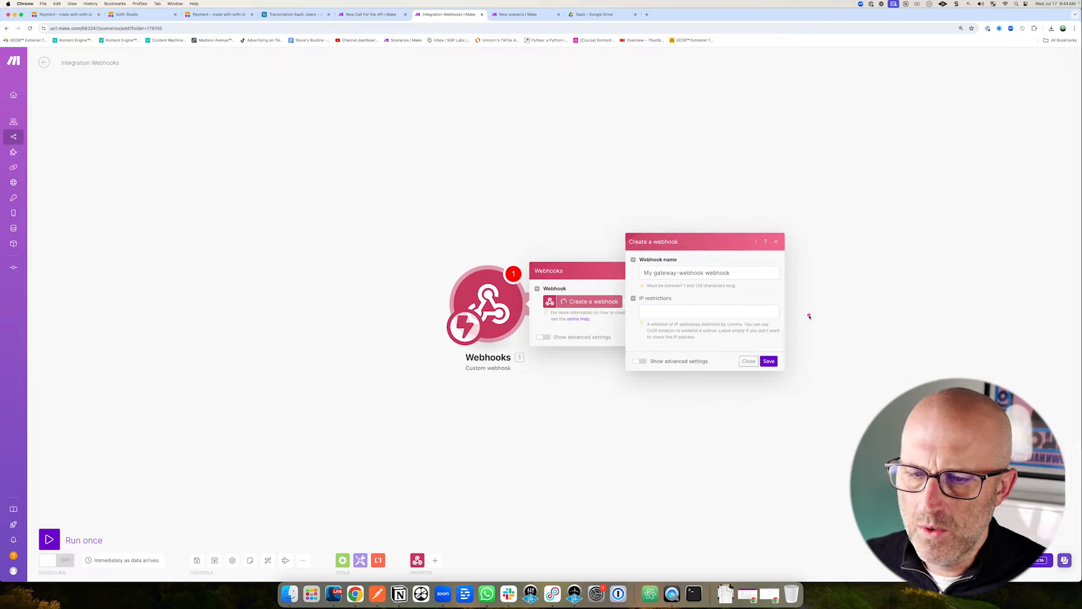
{"action": "left_click", "coordinate": [769, 361]}
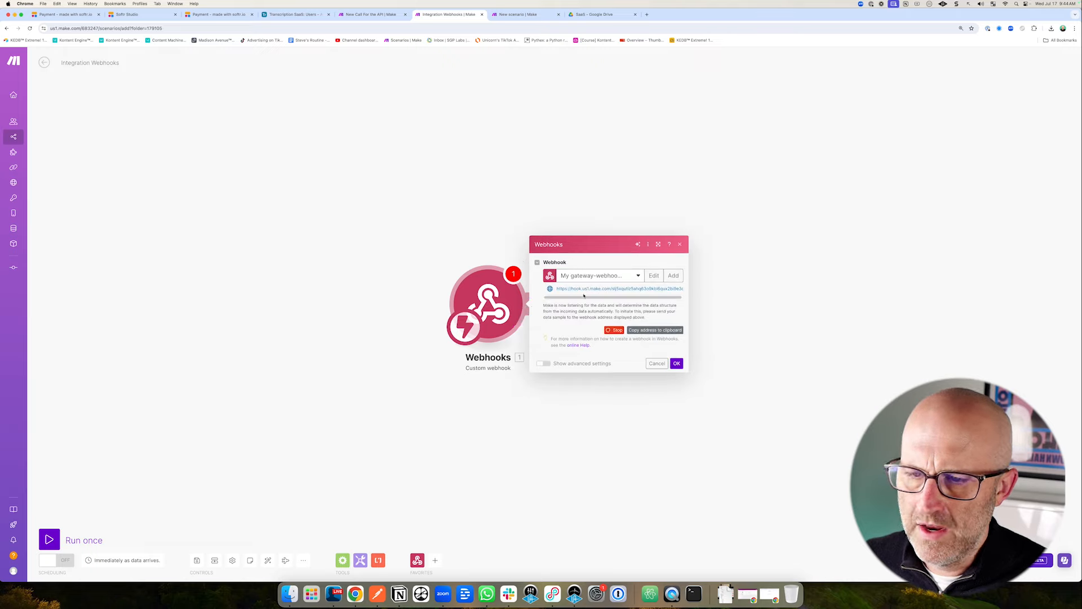
{"action": "left_click", "coordinate": [653, 331]}
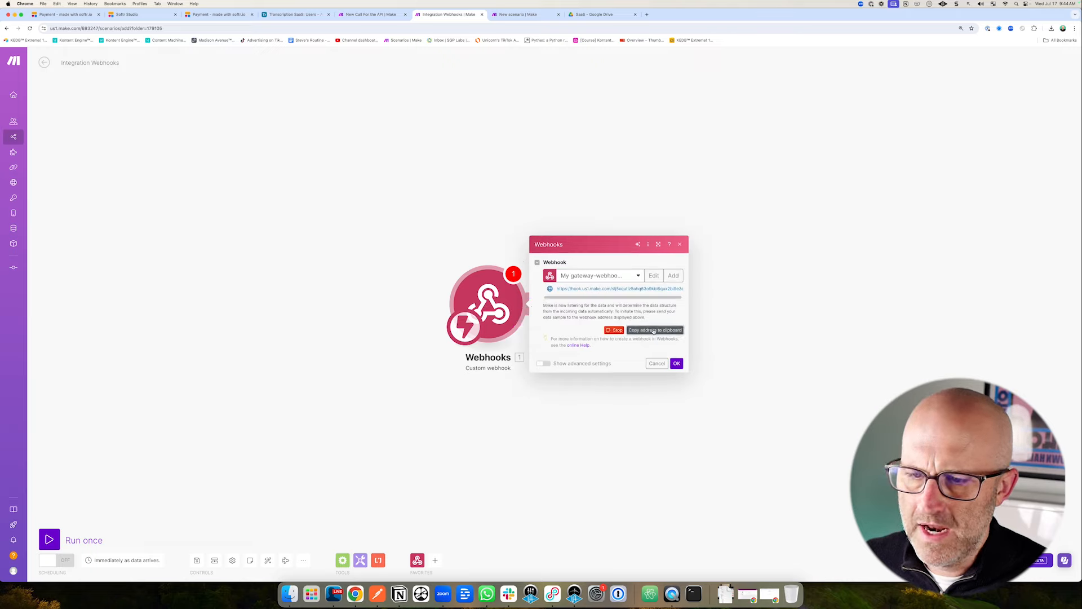
{"action": "left_click", "coordinate": [677, 363]}
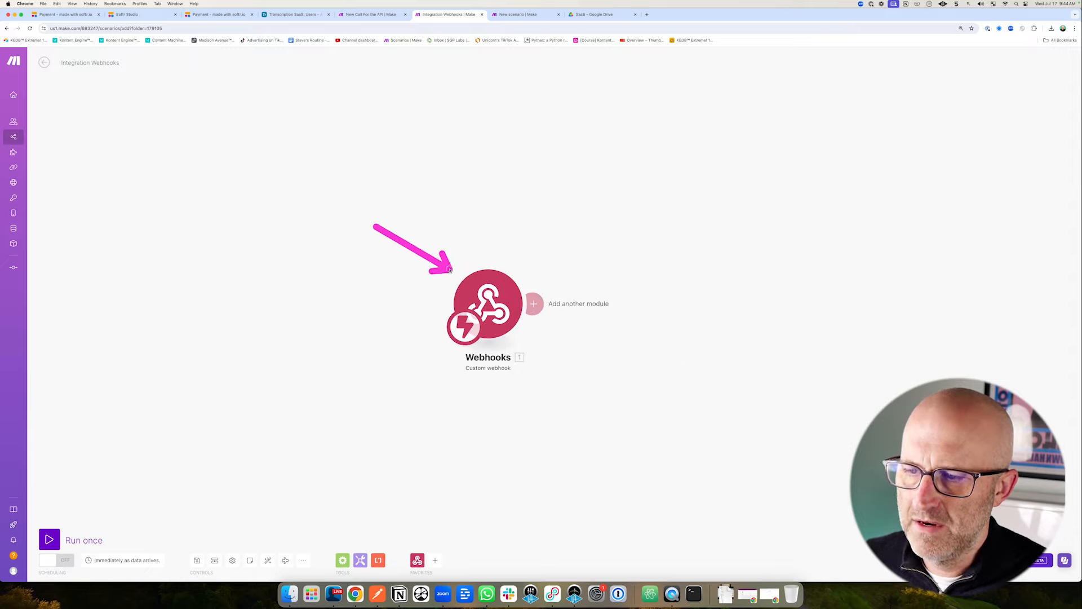
{"action": "left_click", "coordinate": [530, 14]}
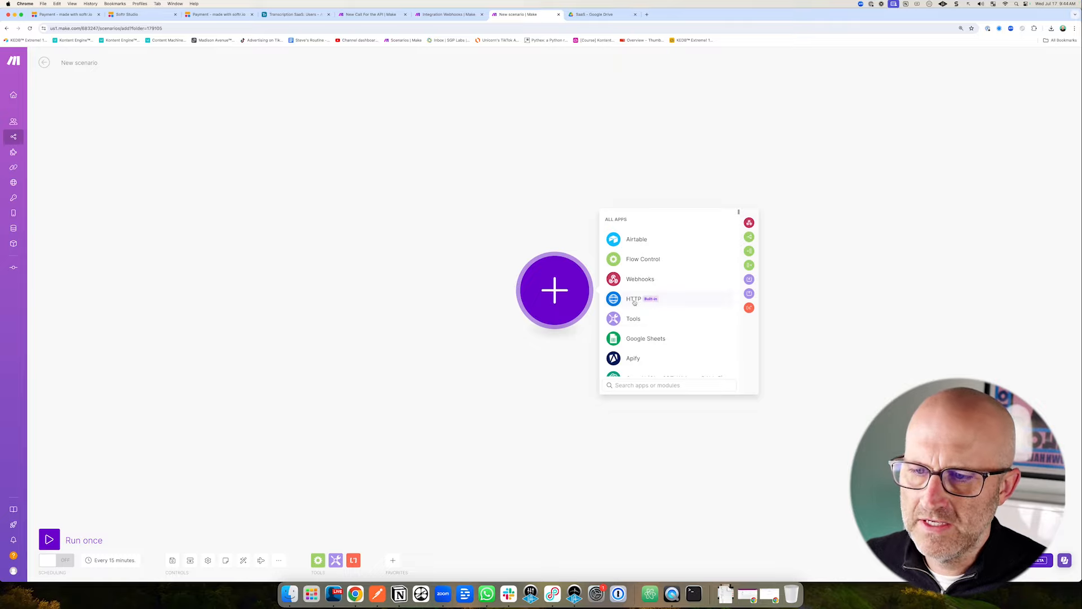
Add an HTTP request module using the pasted webhook URL and the POST method.
{"action": "left_click", "coordinate": [635, 303]}
{"action": "scroll", "coordinate": [668, 313], "scroll_direction": "down", "scroll_amount": 3}
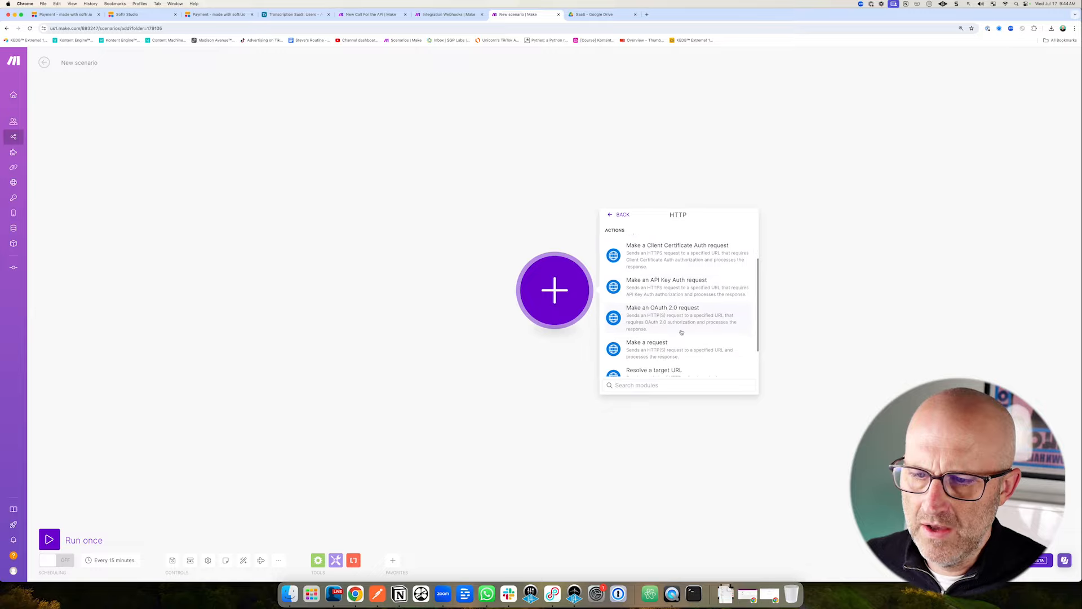
{"action": "left_click", "coordinate": [655, 347]}
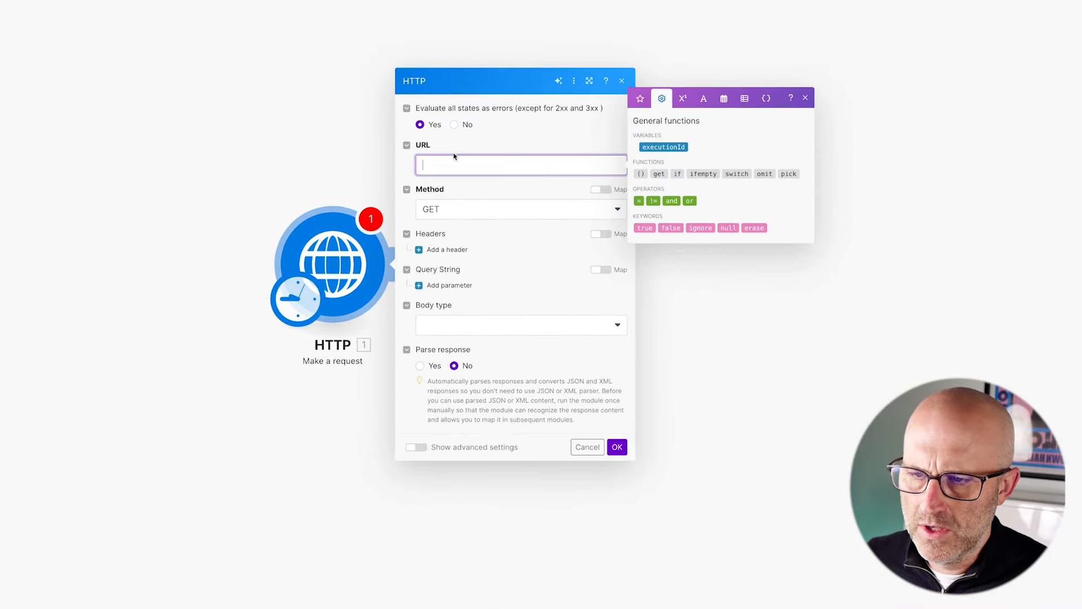
{"action": "key", "text": "ctrl+v"}
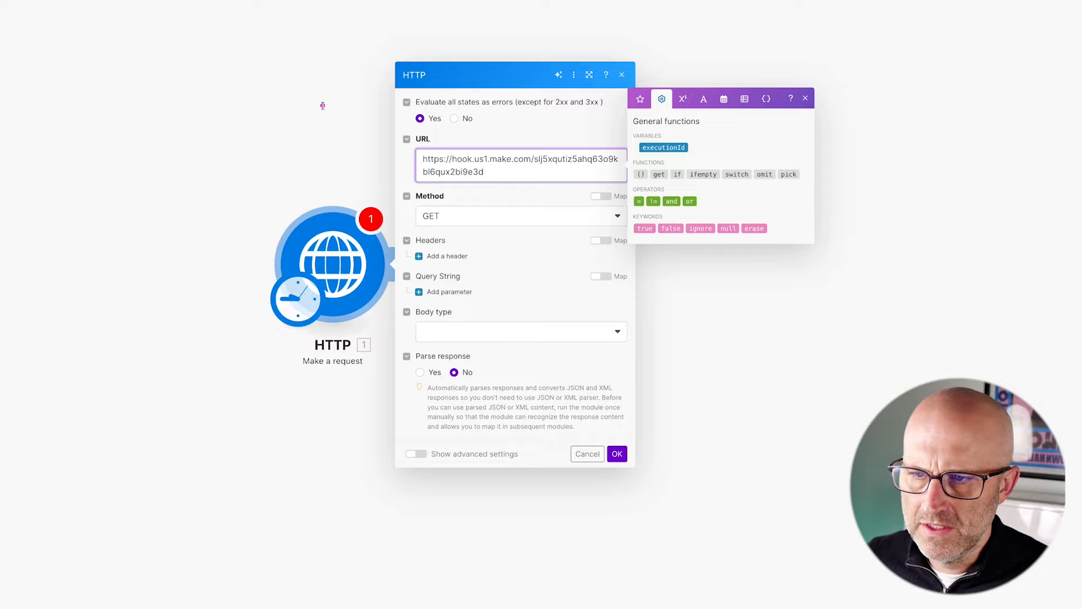
{"action": "left_click", "coordinate": [451, 225]}
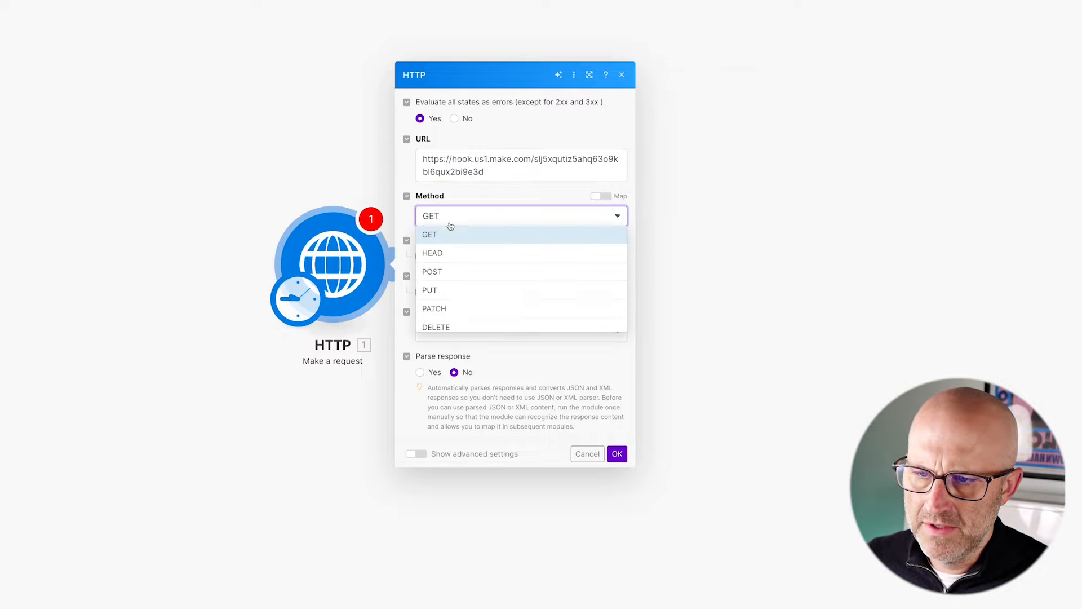
{"action": "left_click", "coordinate": [449, 271]}
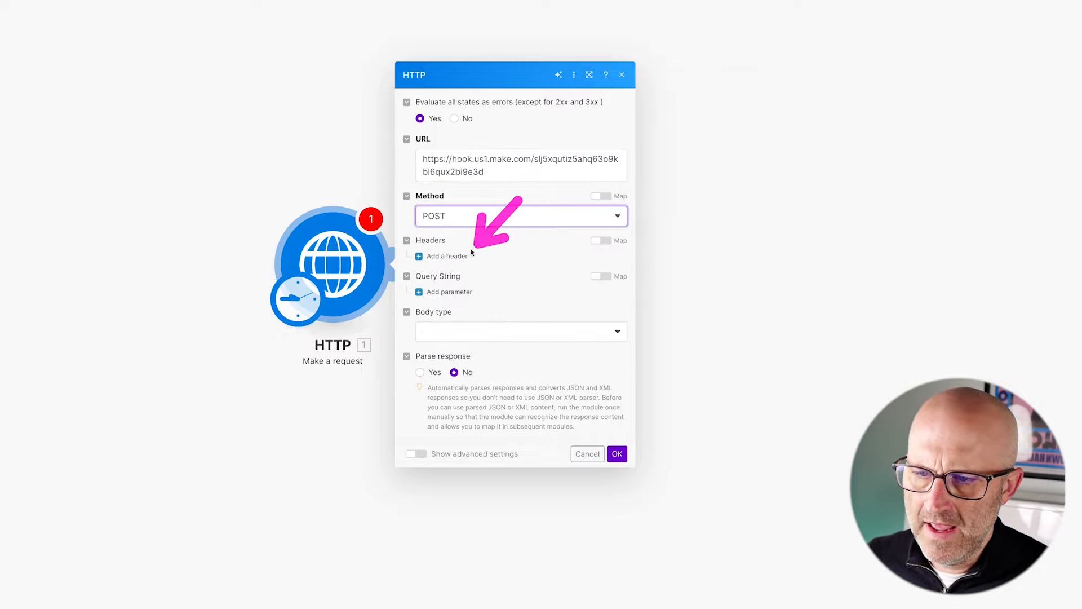
Add a Content-Type: application/json header and set the body to Raw with JSON content type.
{"action": "left_click", "coordinate": [451, 256]}
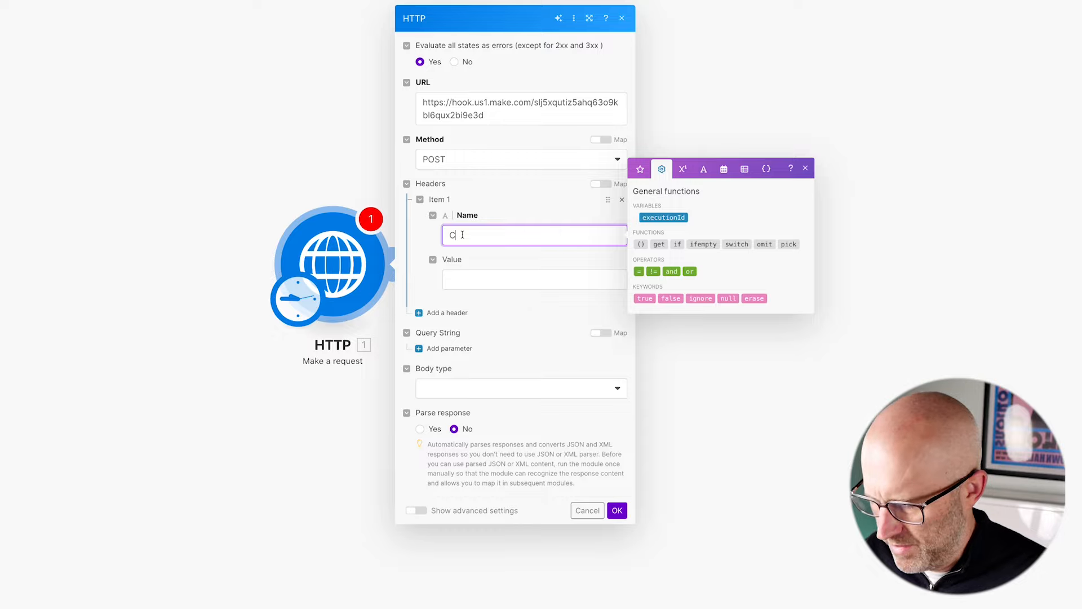
{"action": "type", "text": "Content-Ty"}
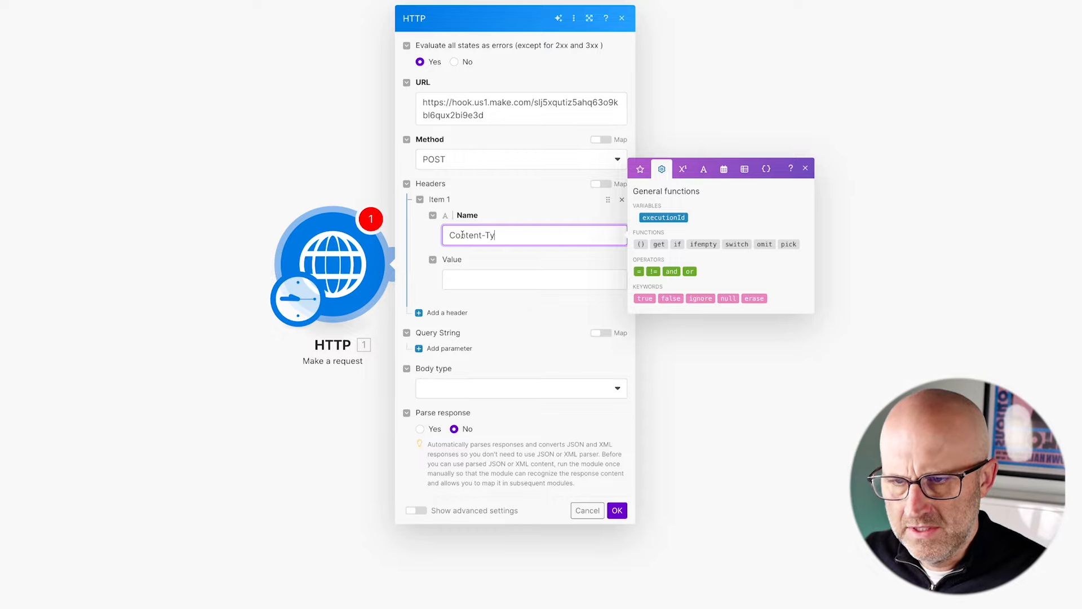
{"action": "type", "text": "pe"}
{"action": "left_click", "coordinate": [469, 279]}
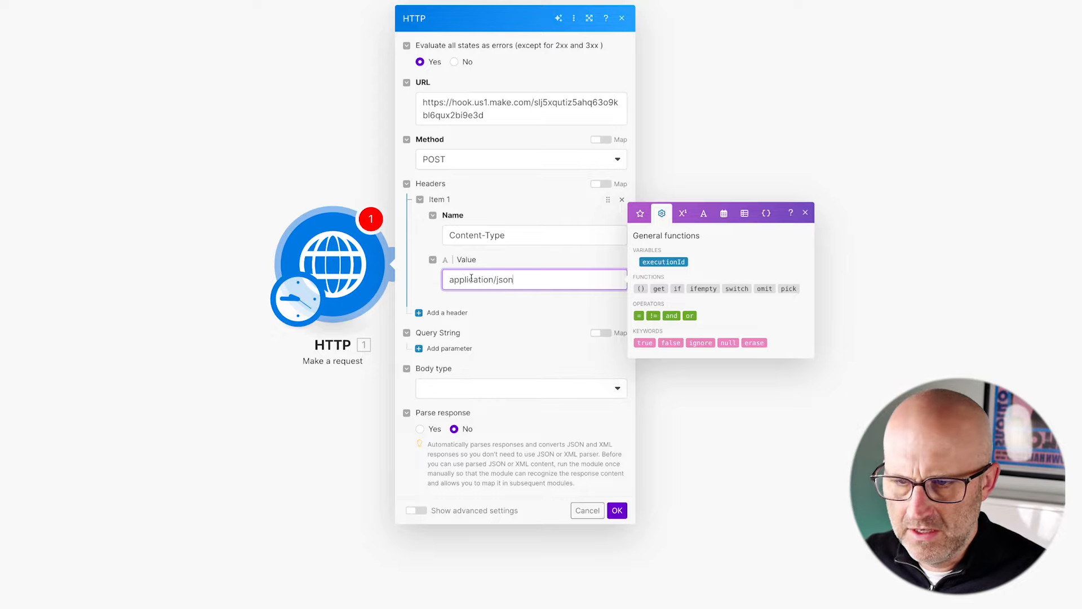
{"action": "left_click", "coordinate": [471, 394]}
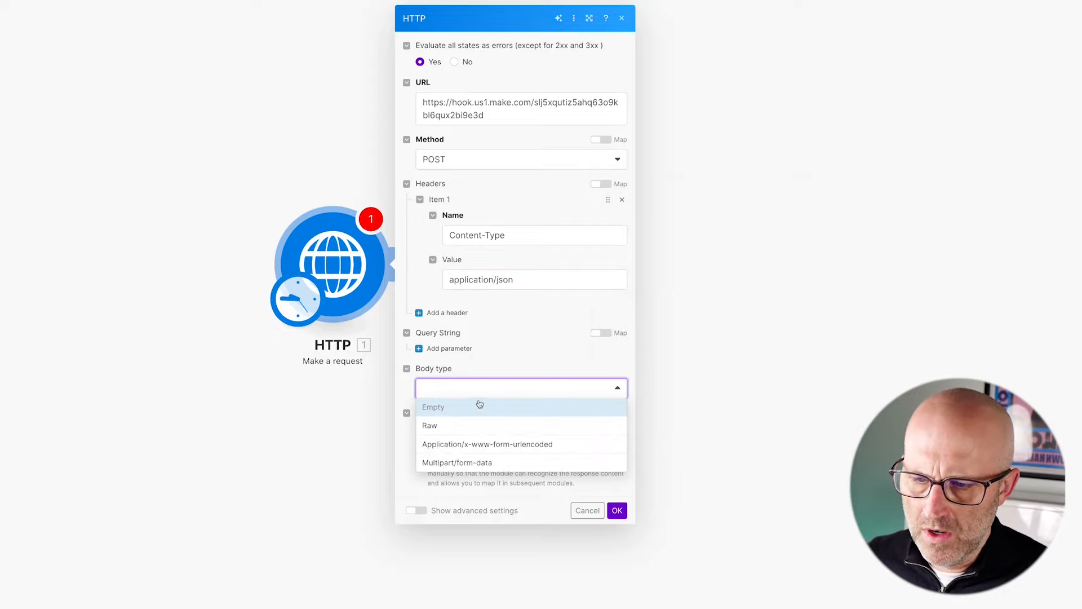
{"action": "left_click", "coordinate": [438, 427]}
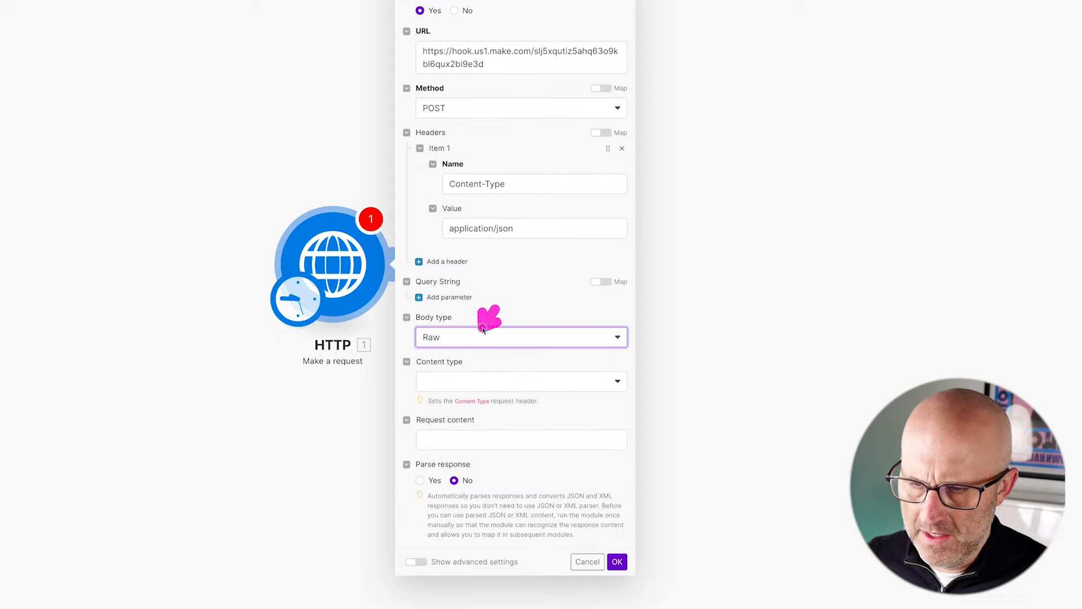
{"action": "left_click", "coordinate": [468, 381]}
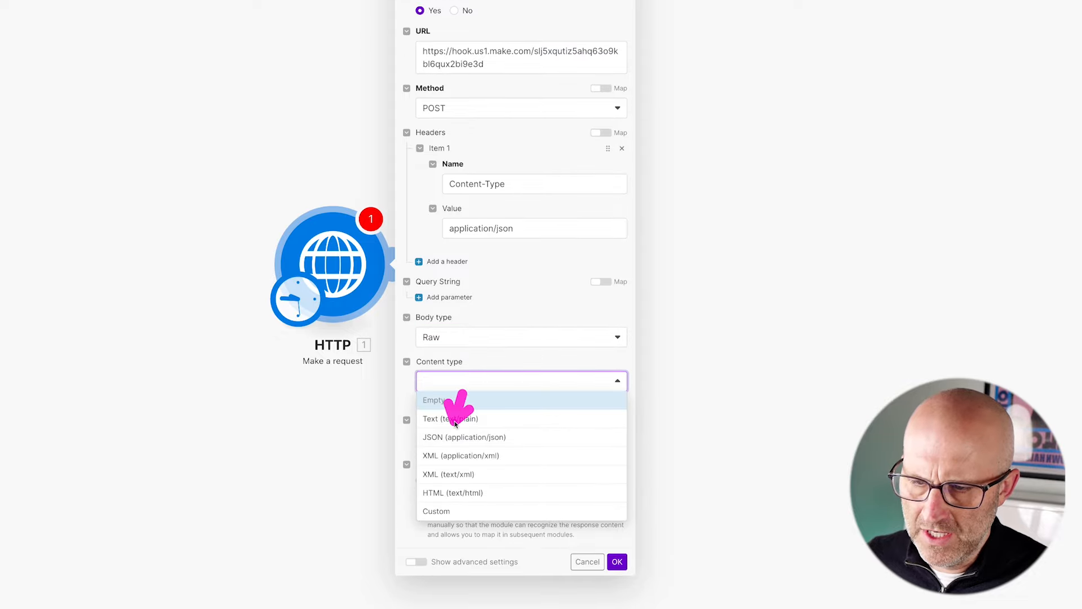
{"action": "left_click", "coordinate": [468, 439]}
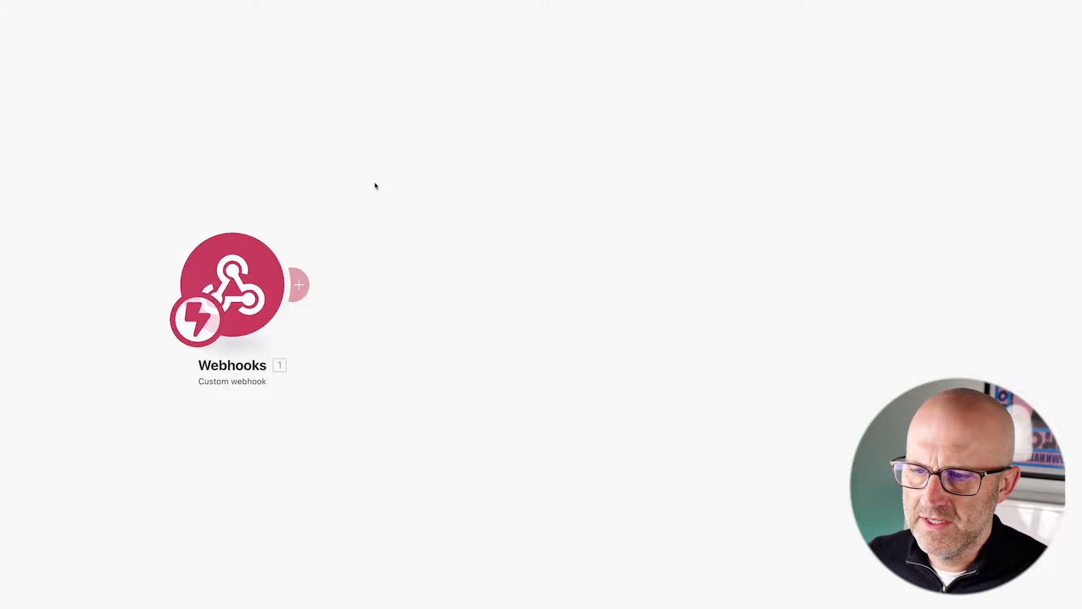
{"action": "left_click_drag", "start_coordinate": [426, 253], "coordinate": [649, 270]}
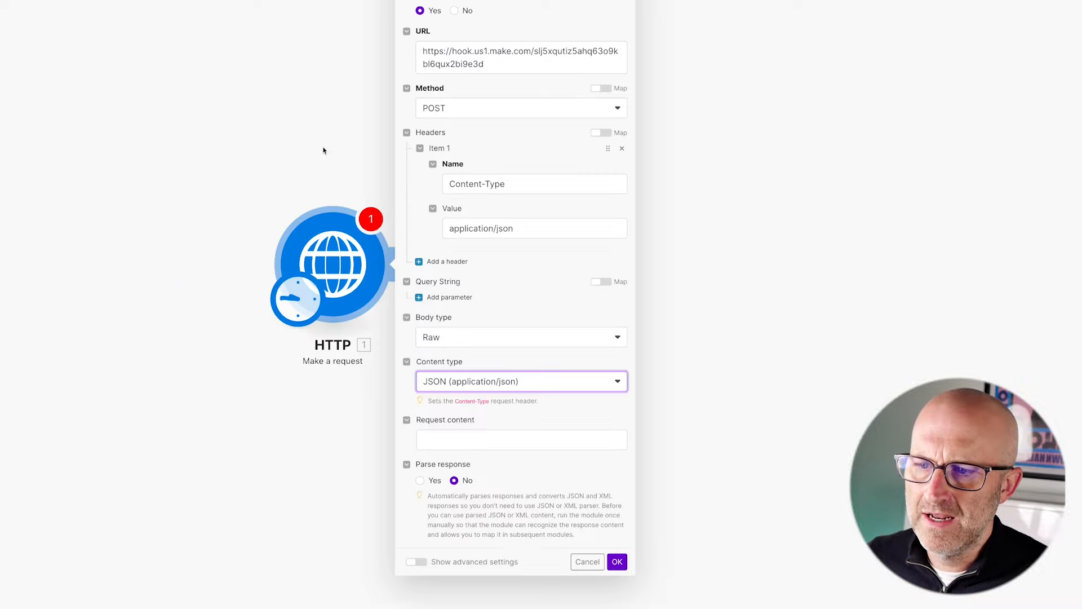
{"action": "left_click_drag", "start_coordinate": [320, 88], "coordinate": [327, 194]}
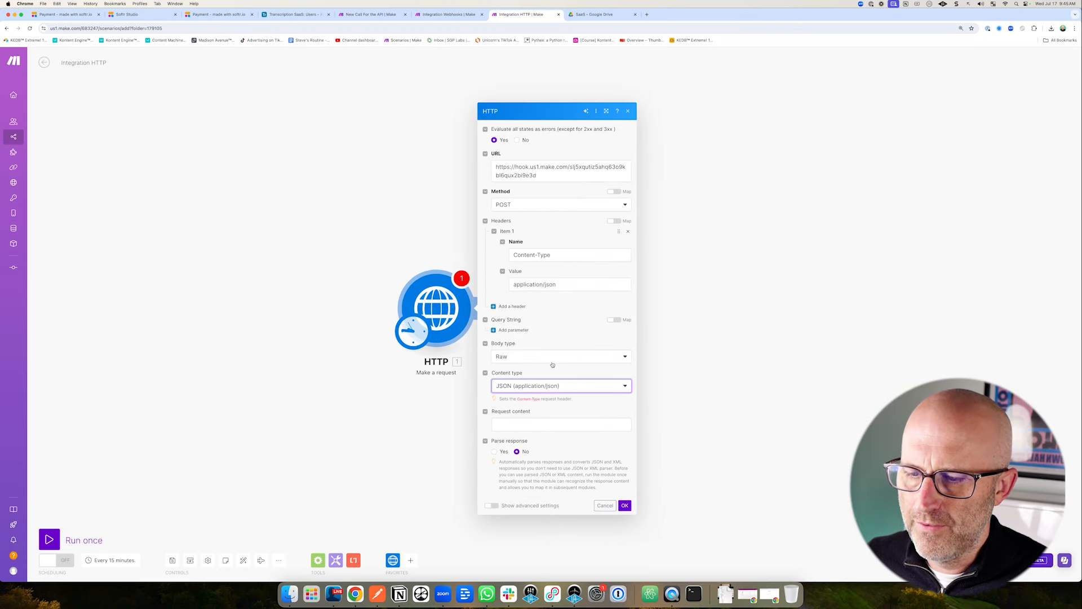
{"action": "left_click", "coordinate": [506, 424]}
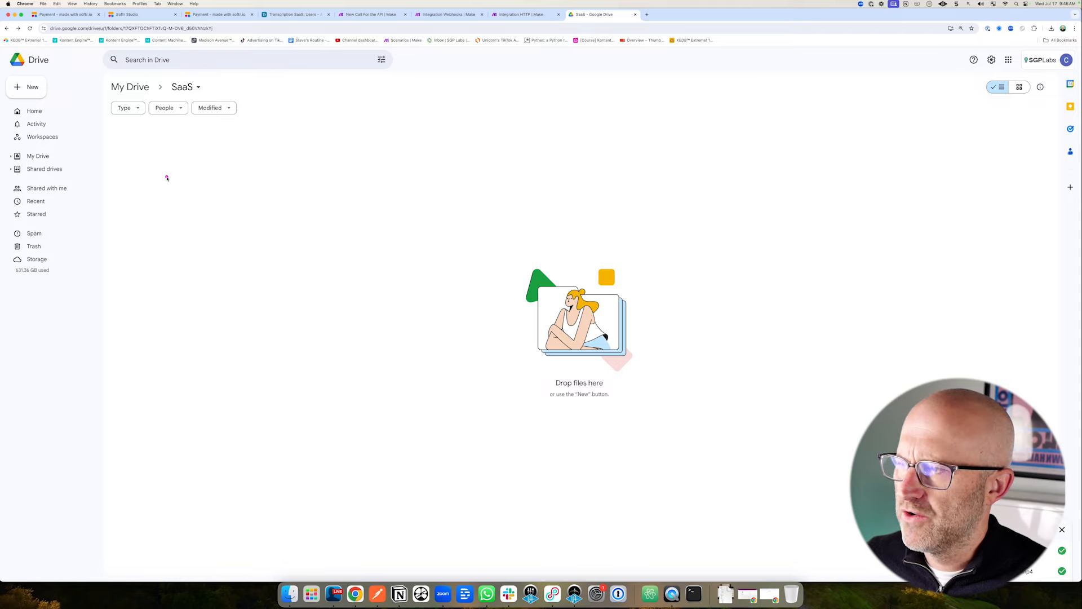
Drag Vertical Clip #1.mp4 and YouTube Video EDITED.mp4 from Finder into the Drive SaaS folder.
{"action": "left_click", "coordinate": [290, 592]}
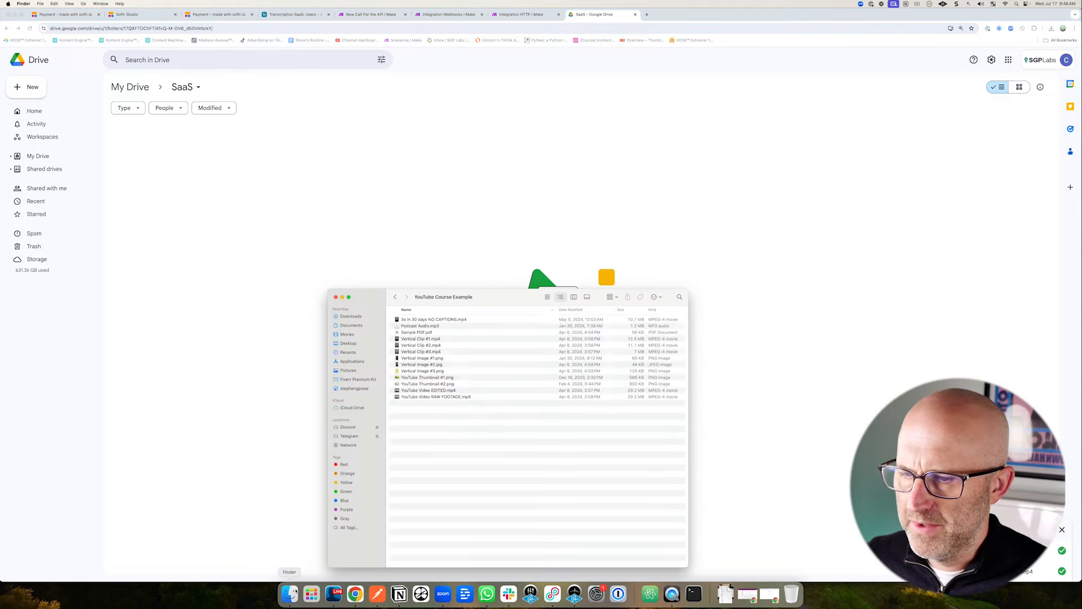
{"action": "left_click_drag", "start_coordinate": [449, 301], "coordinate": [520, 278]}
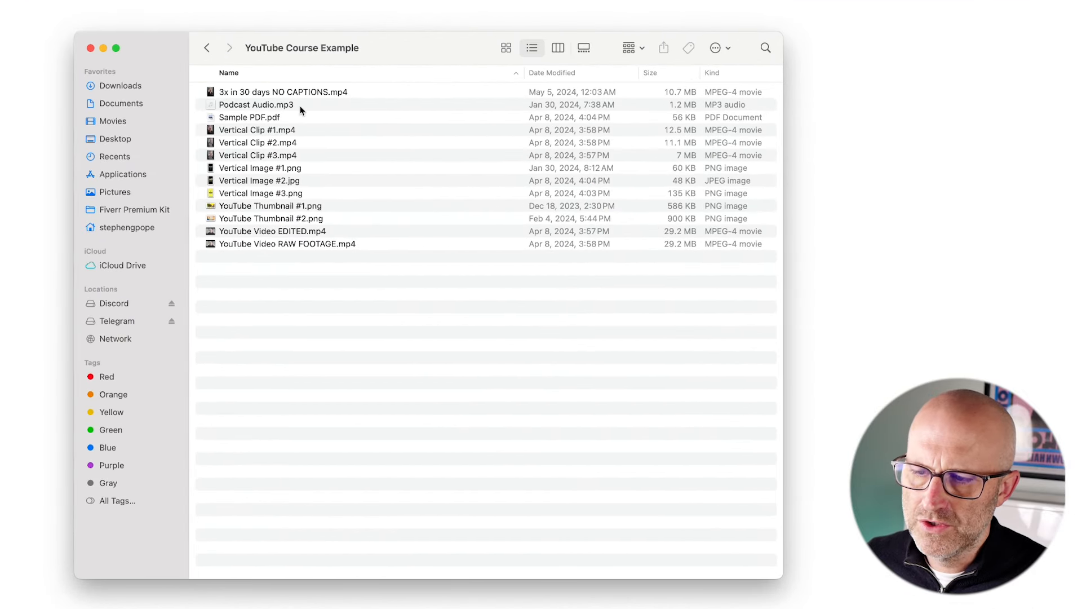
{"action": "left_click", "coordinate": [350, 146]}
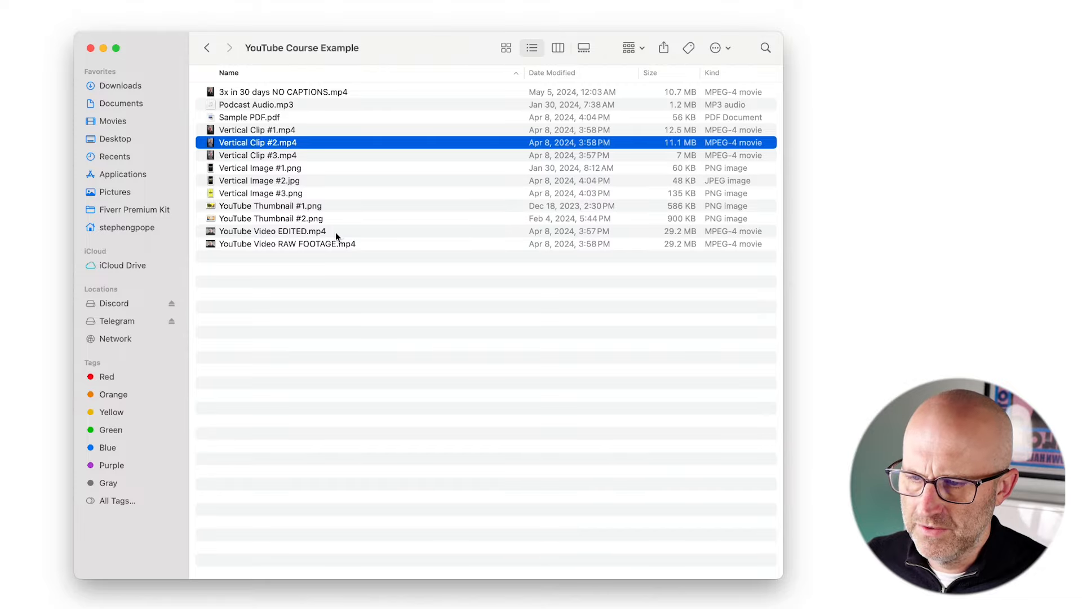
{"action": "key", "text": "Up"}
{"action": "left_click", "coordinate": [297, 232], "text": "super"}
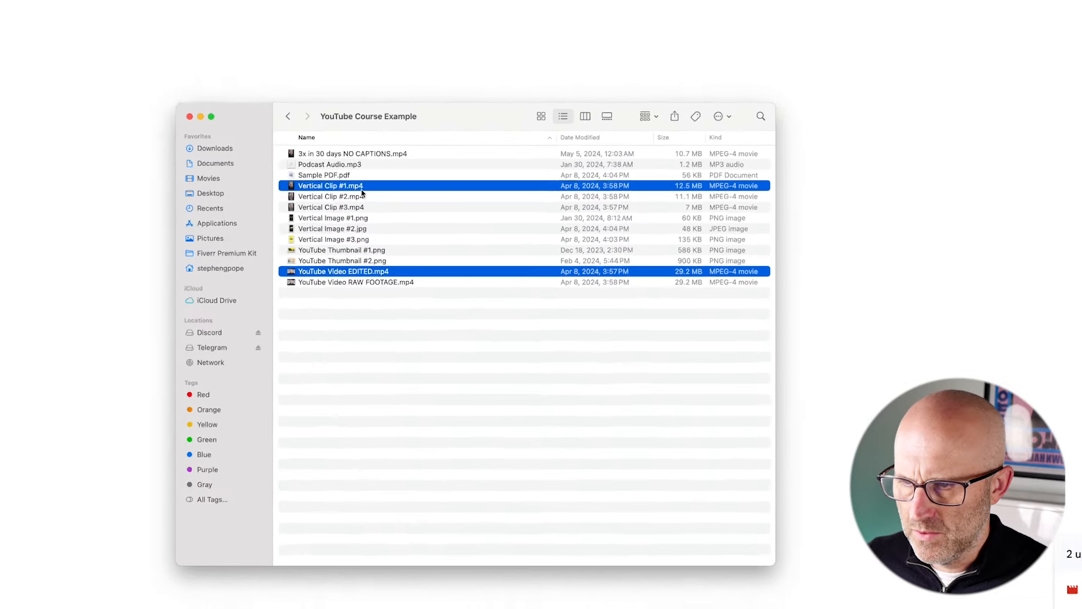
{"action": "left_click_drag", "start_coordinate": [292, 131], "coordinate": [307, 198]}
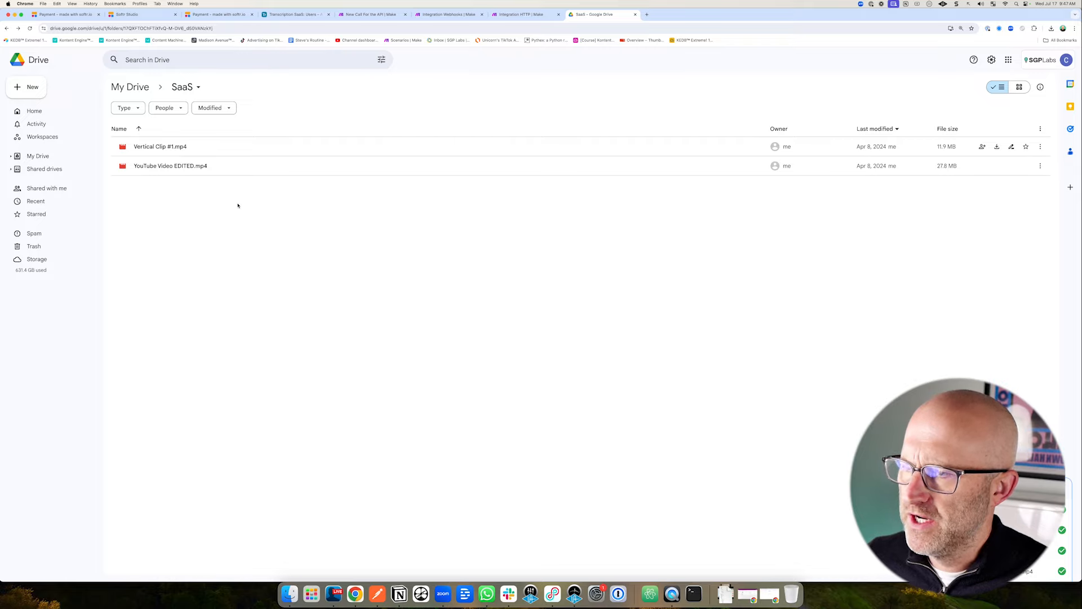
Set both videos to Anyone with the link (Viewer) and copy their share links.
{"action": "left_click_drag", "start_coordinate": [238, 206], "coordinate": [177, 148]}
{"action": "right_click", "coordinate": [202, 147]}
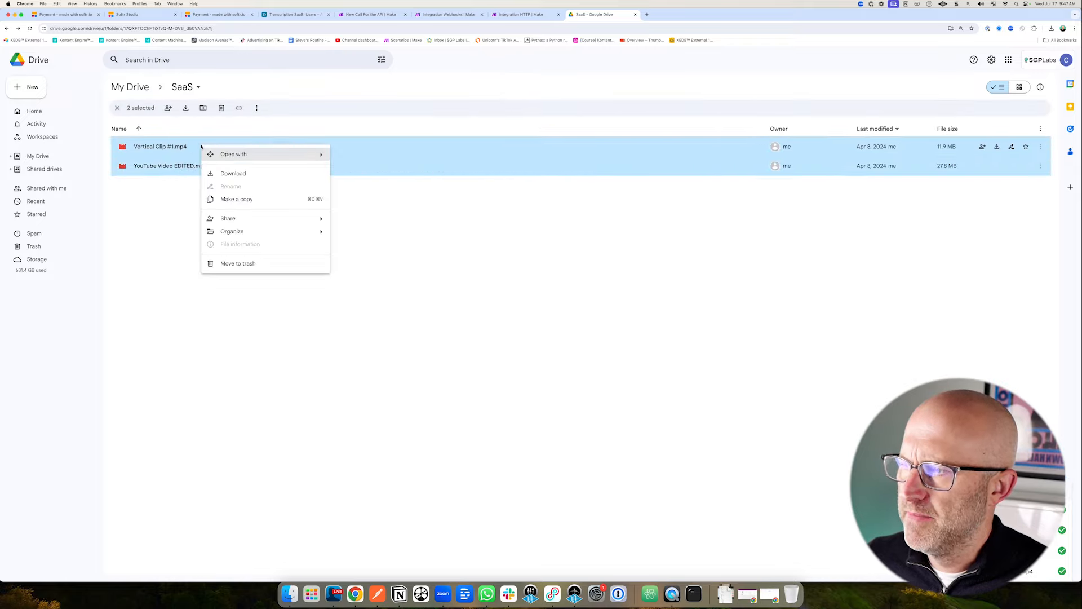
{"action": "mouse_move", "coordinate": [261, 220]}
{"action": "left_click", "coordinate": [373, 225]}
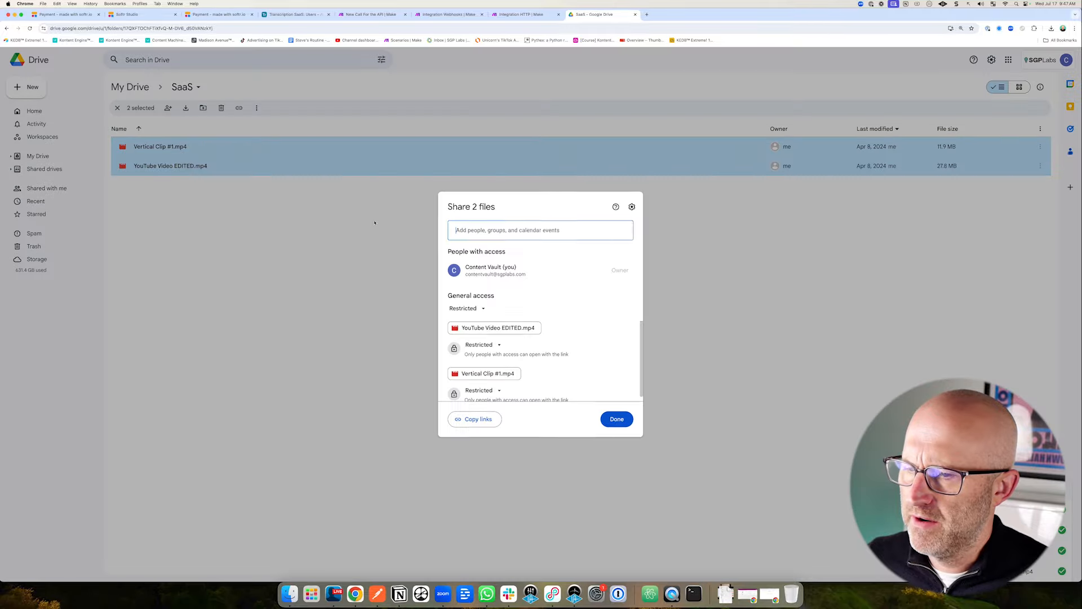
{"action": "left_click", "coordinate": [485, 347]}
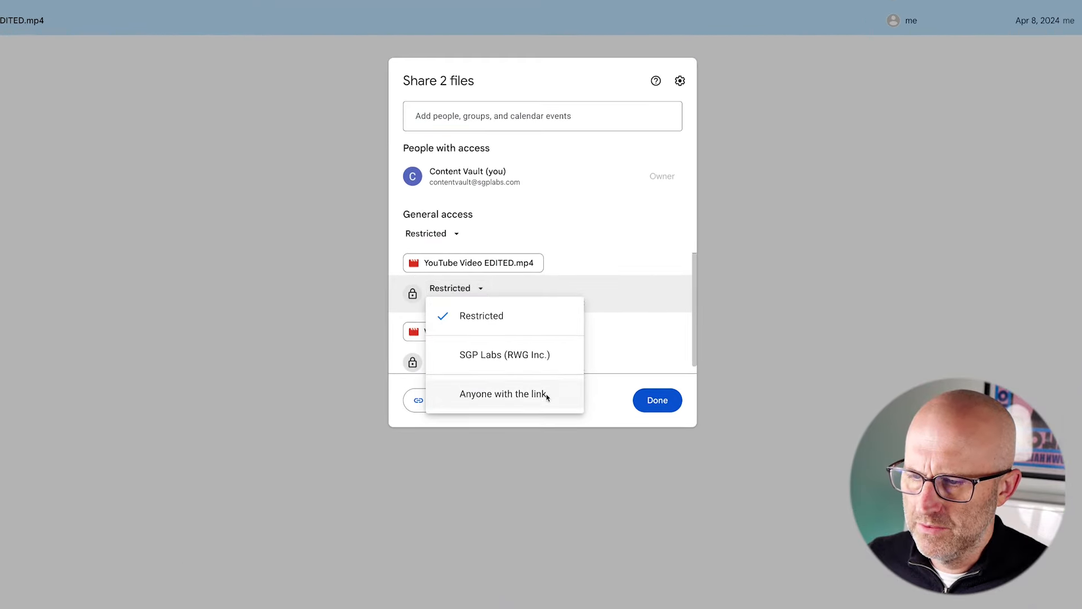
{"action": "left_click", "coordinate": [513, 401]}
{"action": "left_click", "coordinate": [450, 335]}
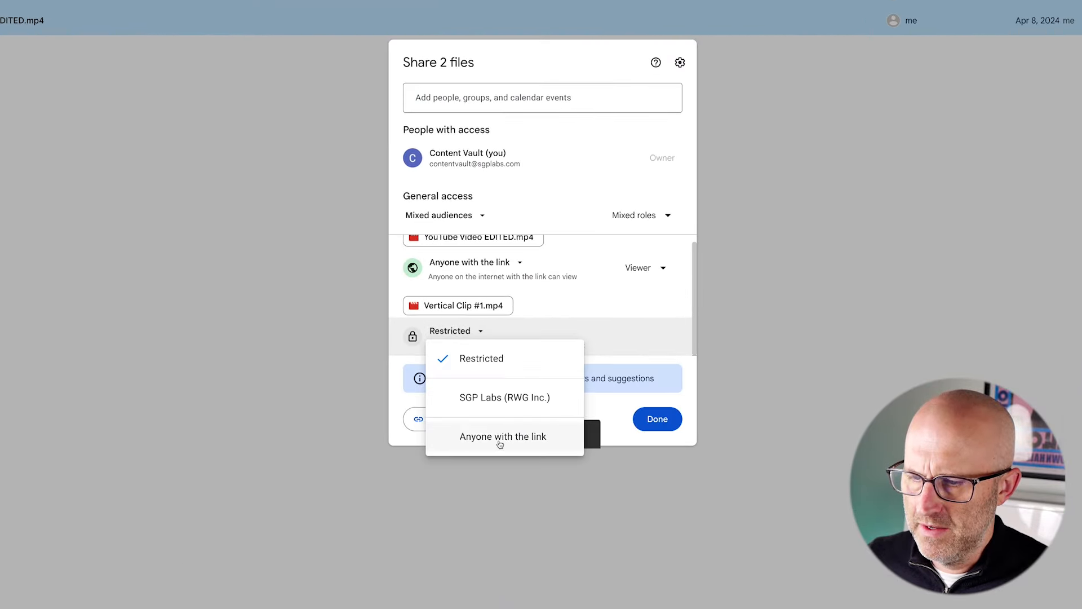
{"action": "left_click", "coordinate": [500, 437]}
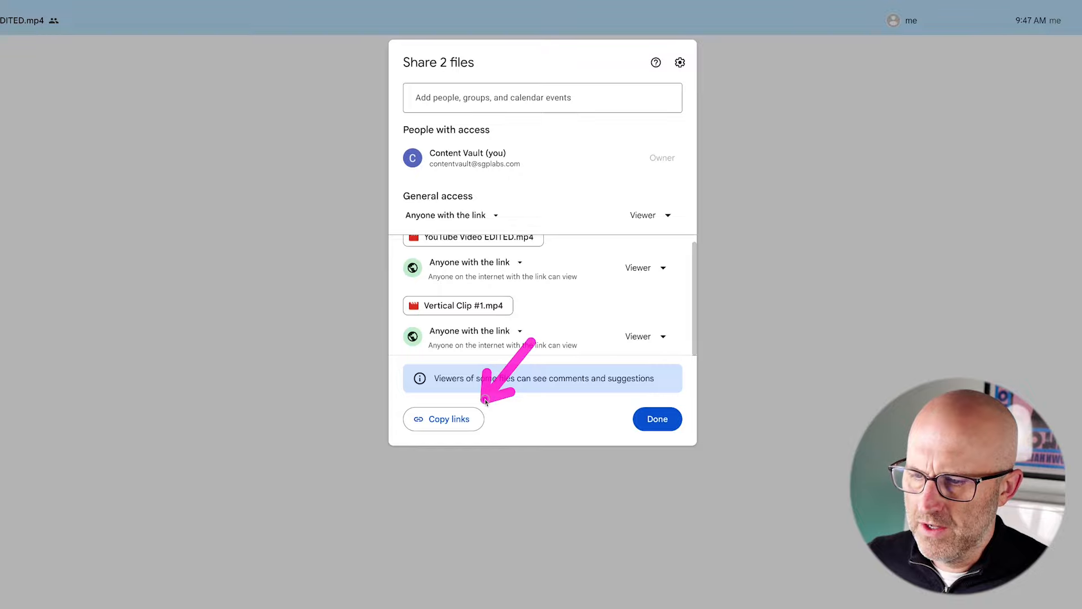
{"action": "left_click", "coordinate": [457, 419]}
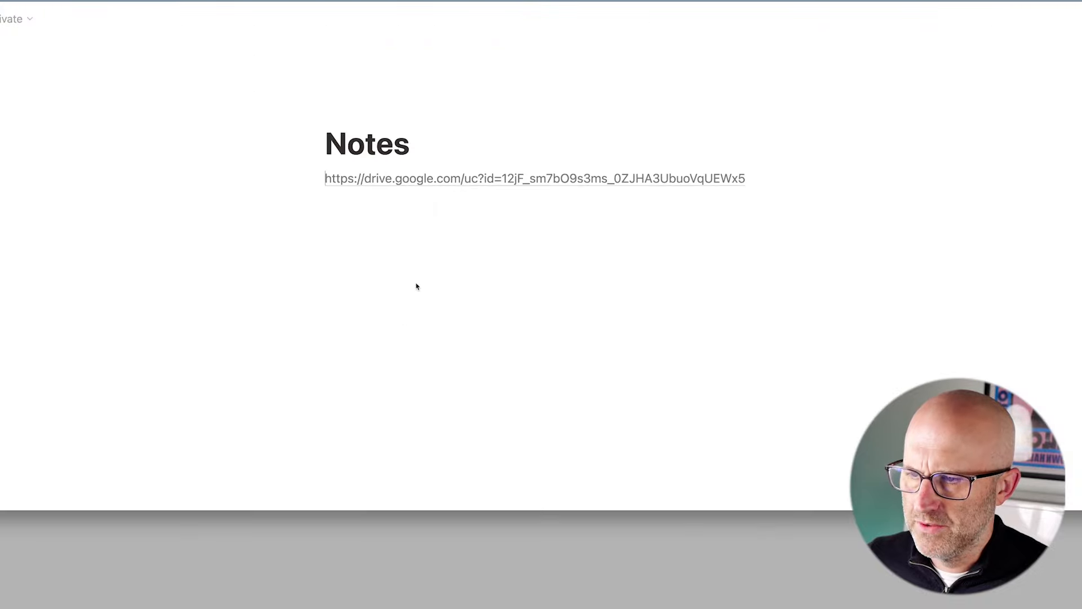
{"action": "left_click", "coordinate": [358, 220]}
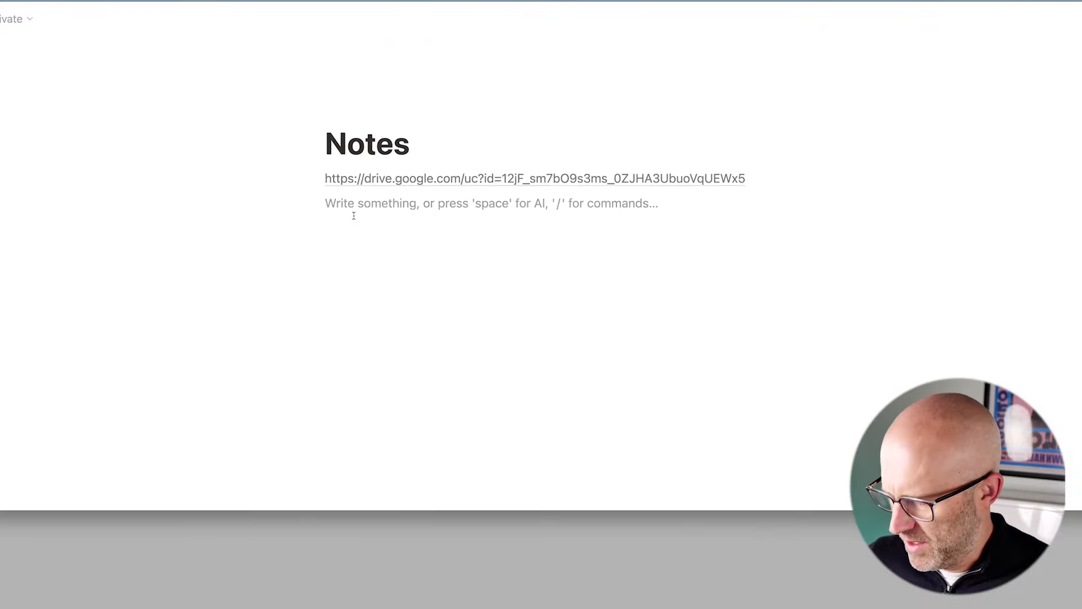
Paste the two Drive share links into the Notion Notes page.
{"action": "key", "text": "super+v"}
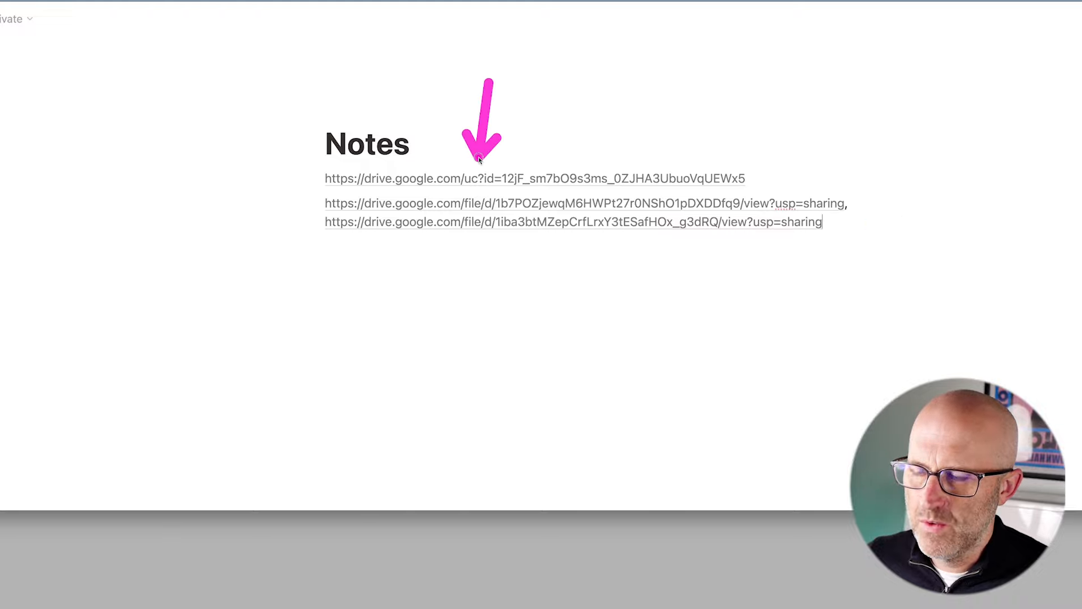
{"action": "left_click_drag", "start_coordinate": [218, 184], "coordinate": [314, 182]}
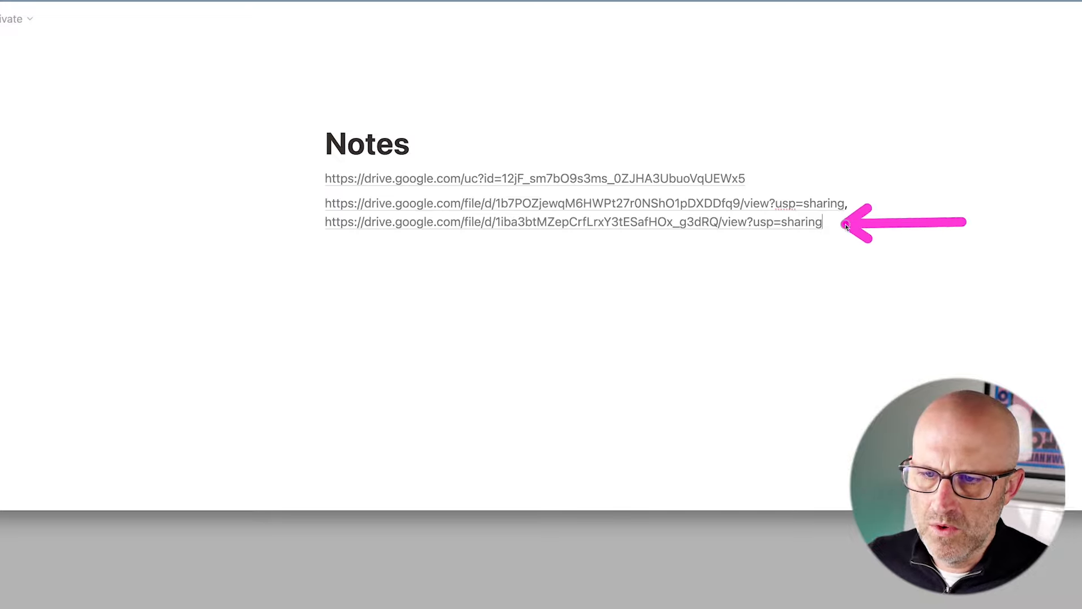
{"action": "mouse_move", "coordinate": [492, 74]}
{"action": "left_mouse_down"}
{"action": "mouse_move", "coordinate": [449, 135]}
{"action": "mouse_move", "coordinate": [497, 156]}
{"action": "left_mouse_up"}
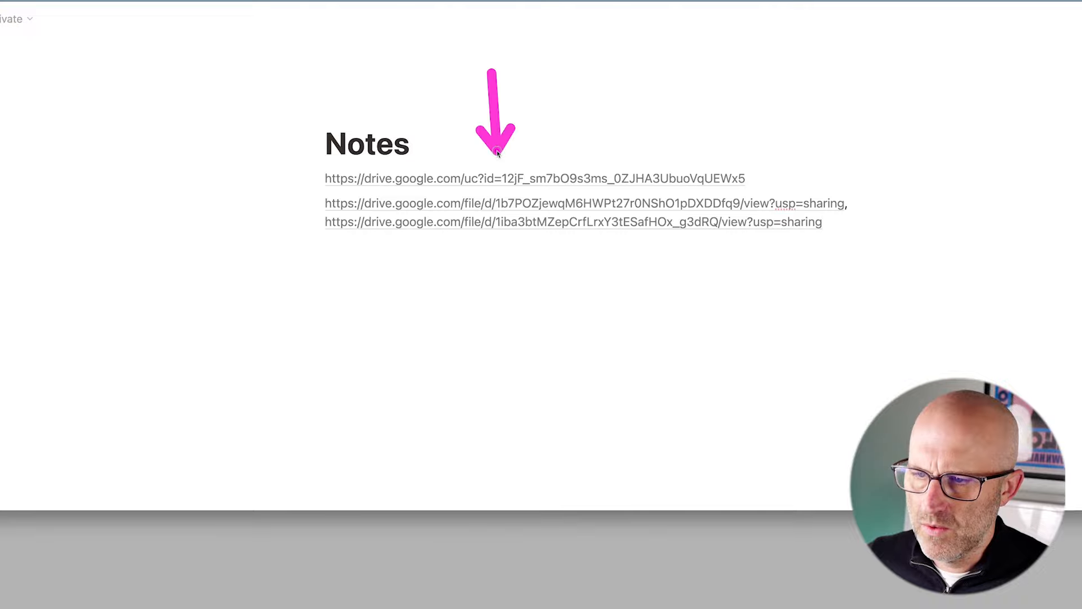
{"action": "left_click_drag", "start_coordinate": [500, 237], "coordinate": [657, 246]}
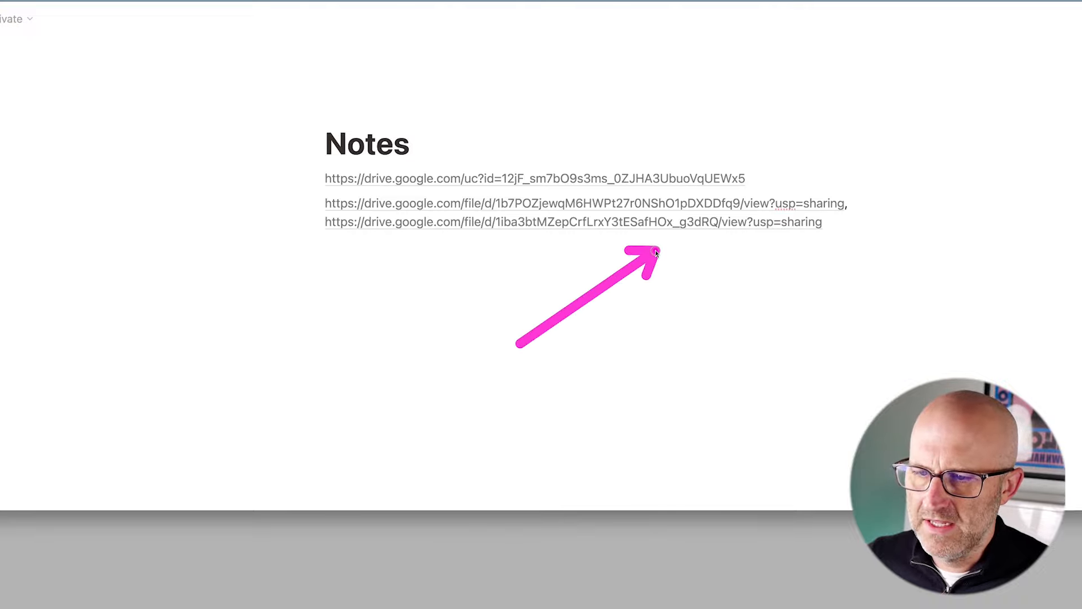
{"action": "left_click_drag", "start_coordinate": [497, 316], "coordinate": [529, 194]}
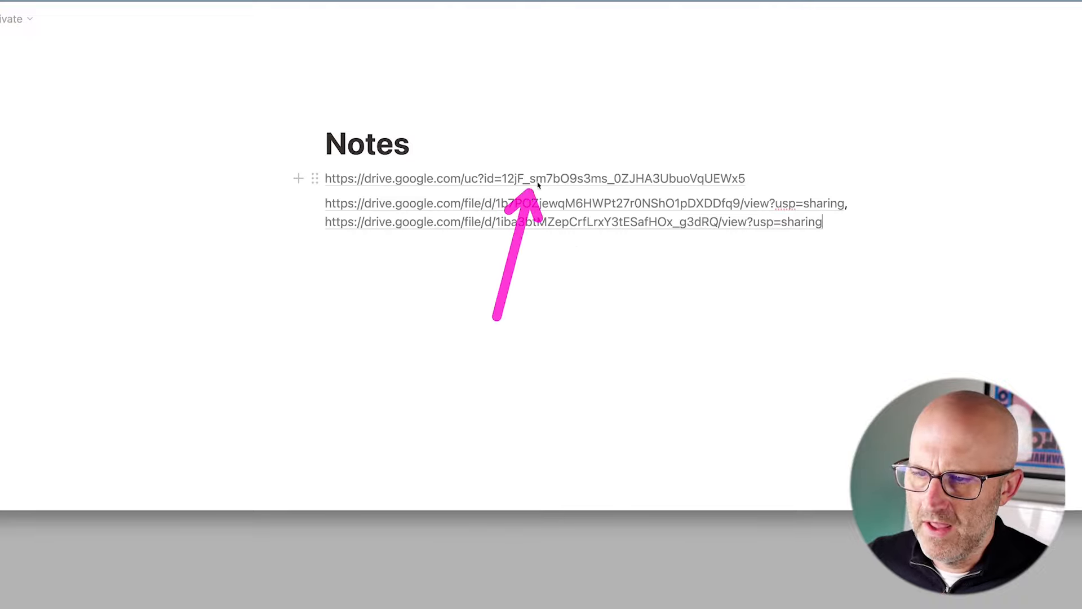
{"action": "left_click_drag", "start_coordinate": [213, 179], "coordinate": [294, 185]}
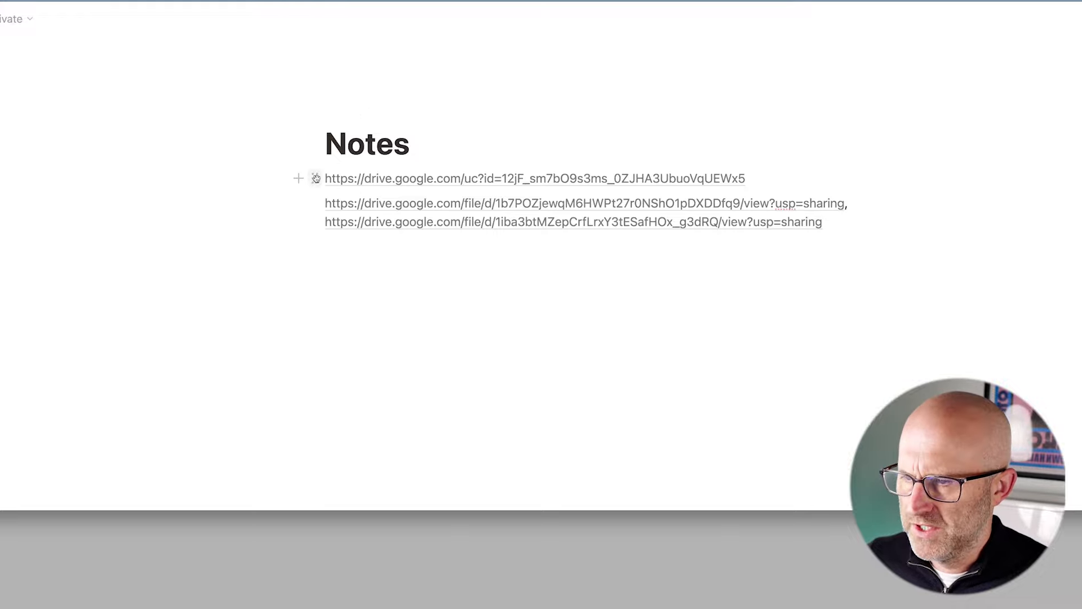
Duplicate the first direct-download link line twice.
{"action": "left_click", "coordinate": [317, 179]}
{"action": "left_click", "coordinate": [158, 145]}
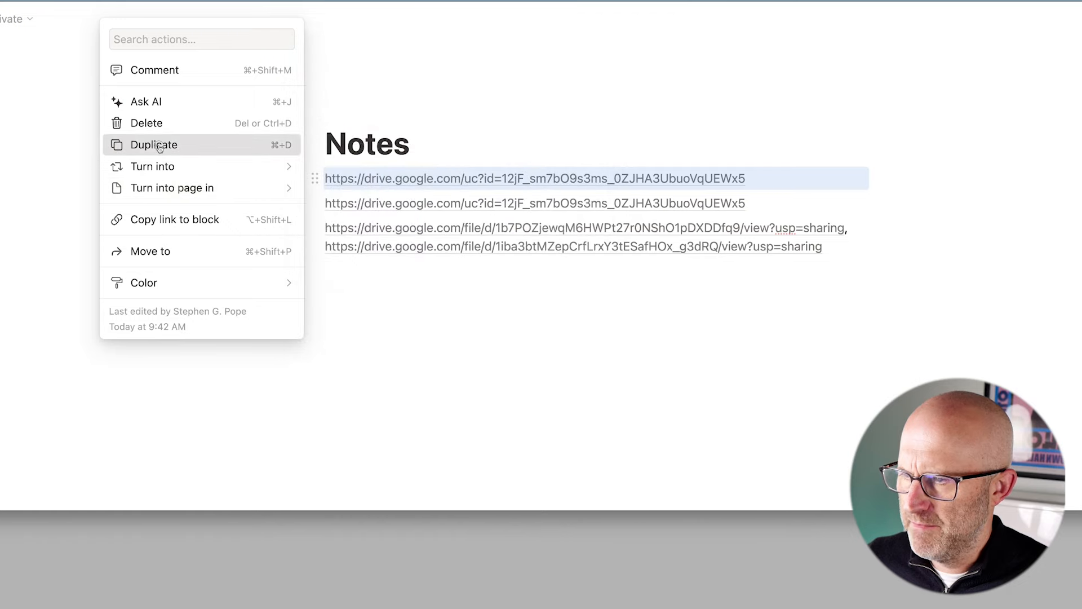
{"action": "left_click", "coordinate": [159, 145]}
{"action": "right_click", "coordinate": [700, 253]}
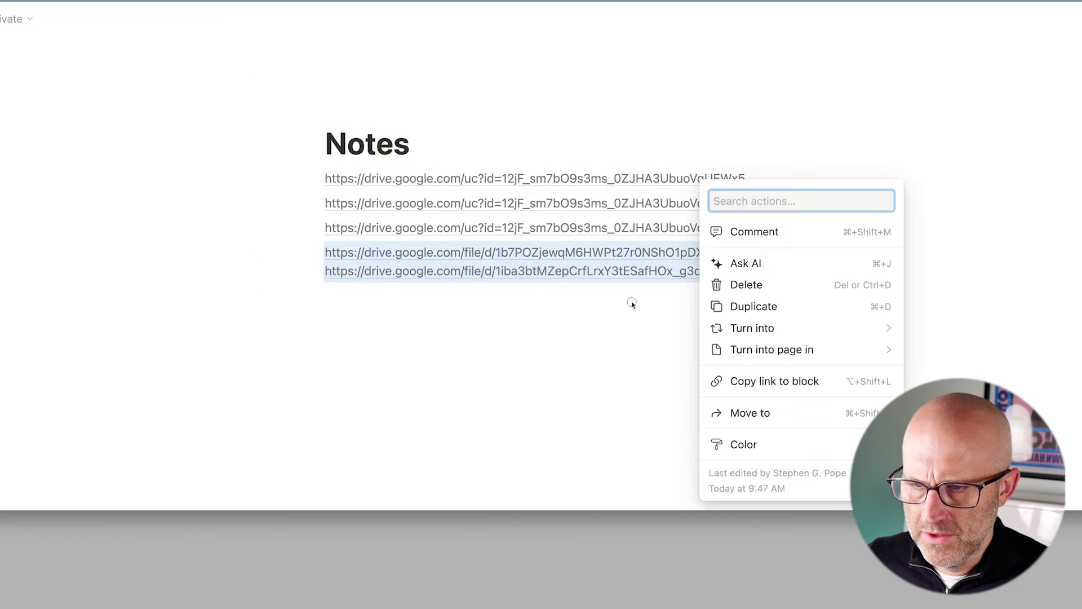
{"action": "key", "text": "Escape"}
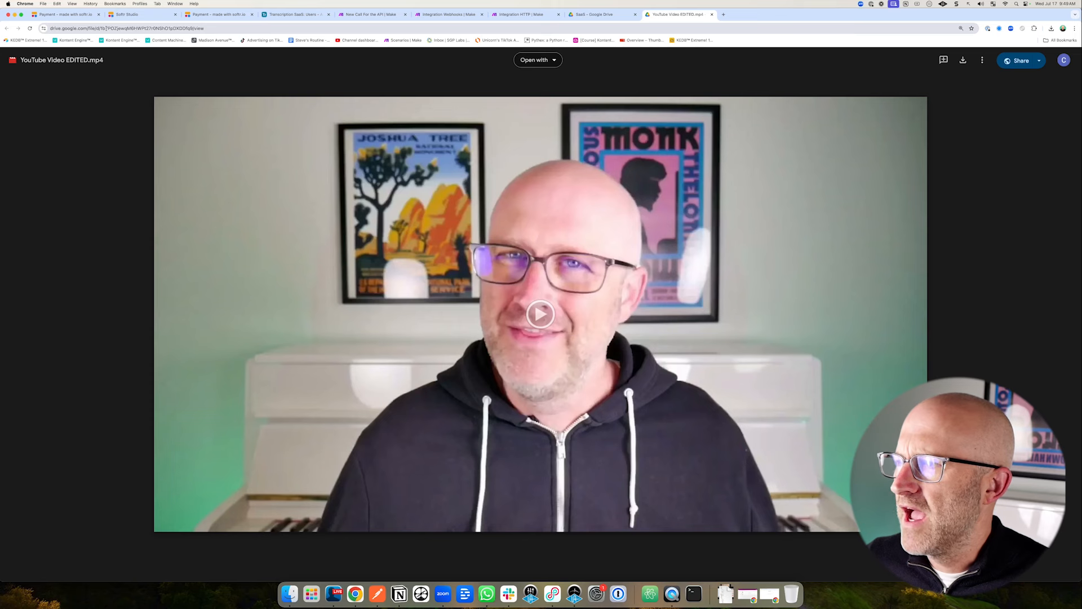
Put the YouTube Video EDITED.mp4 file ID into the third link and label it (>25MB).
{"action": "left_click_drag", "start_coordinate": [100, 28], "coordinate": [193, 28]}
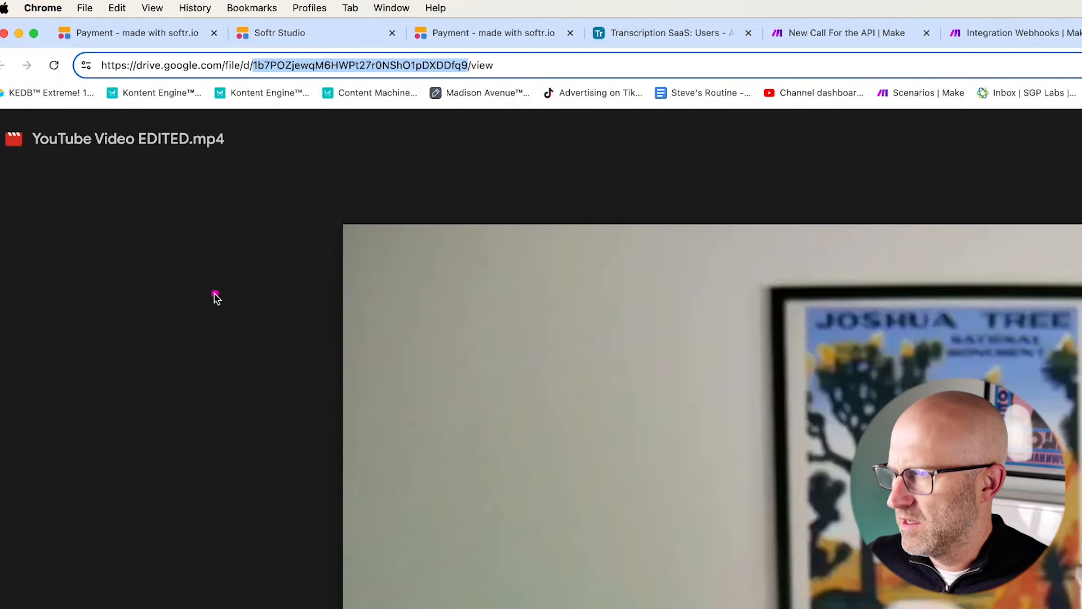
{"action": "mouse_move", "coordinate": [265, 296]}
{"action": "left_mouse_down"}
{"action": "mouse_move", "coordinate": [252, 88]}
{"action": "mouse_move", "coordinate": [366, 108]}
{"action": "mouse_move", "coordinate": [465, 83]}
{"action": "left_mouse_up"}
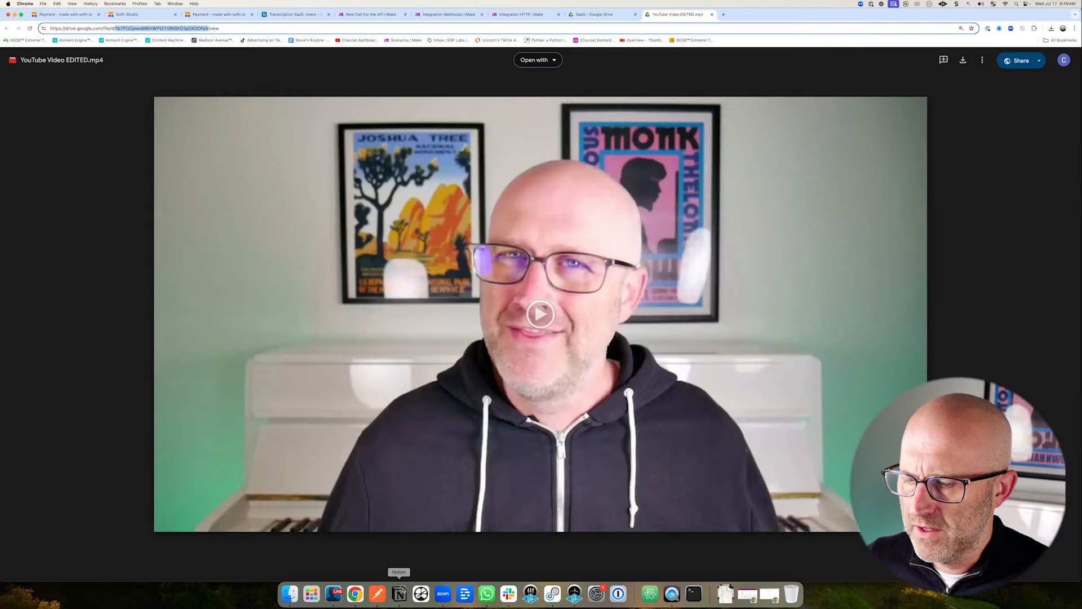
{"action": "left_click", "coordinate": [399, 593]}
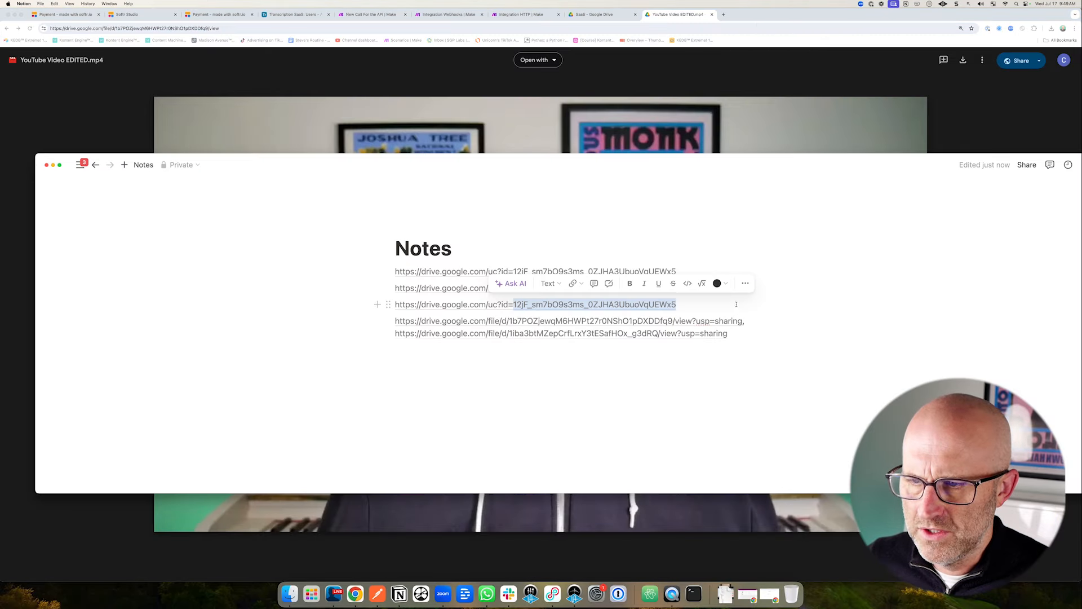
{"action": "left_click_drag", "start_coordinate": [737, 304], "coordinate": [553, 307]}
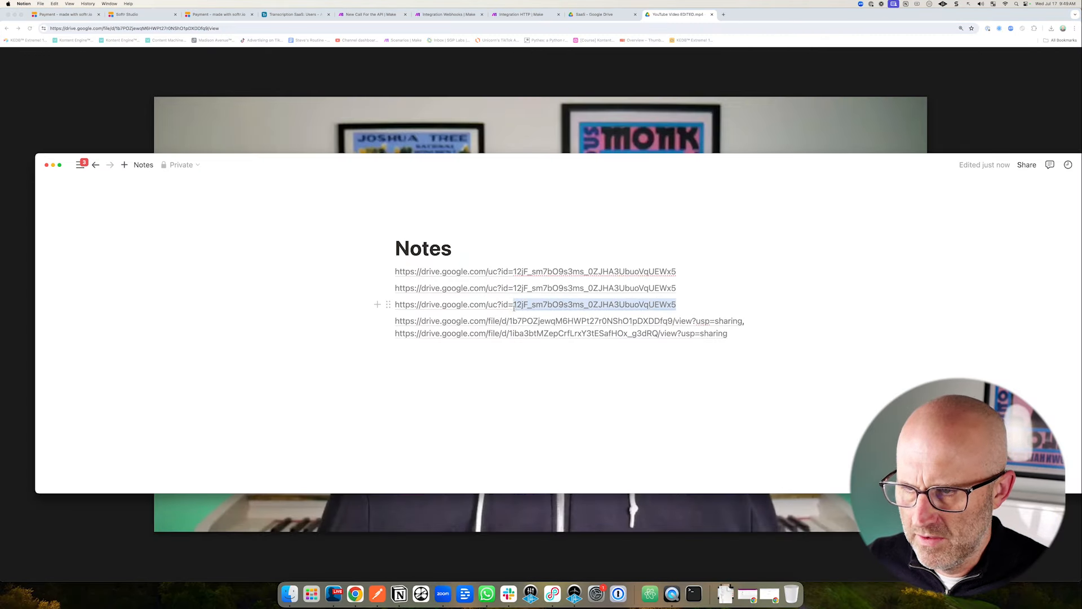
{"action": "key", "text": "super+v"}
{"action": "type", "text": "(>"}
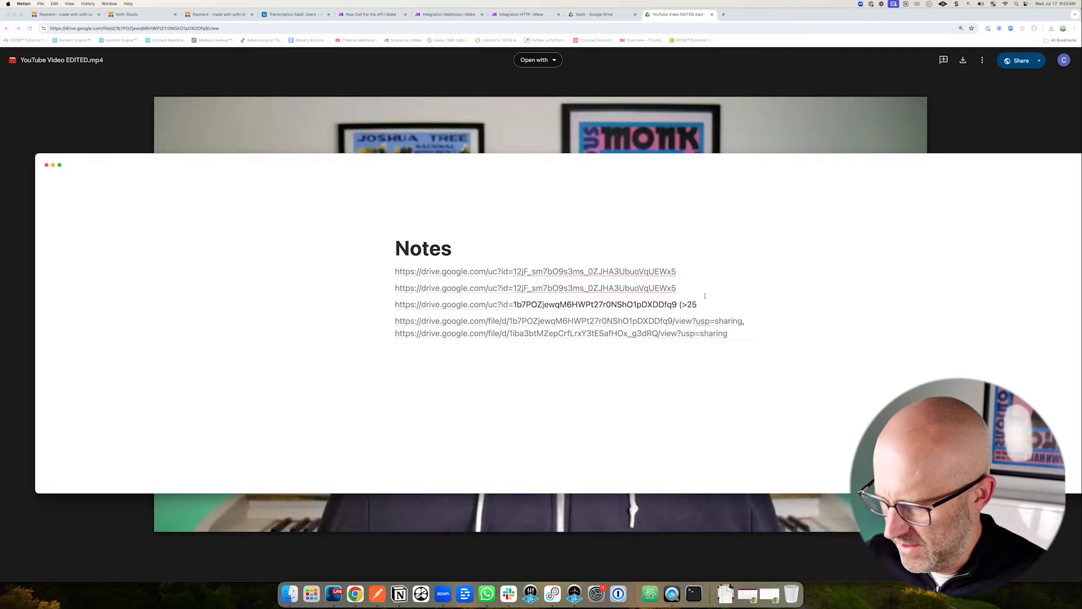
{"action": "key", "text": "Return"}
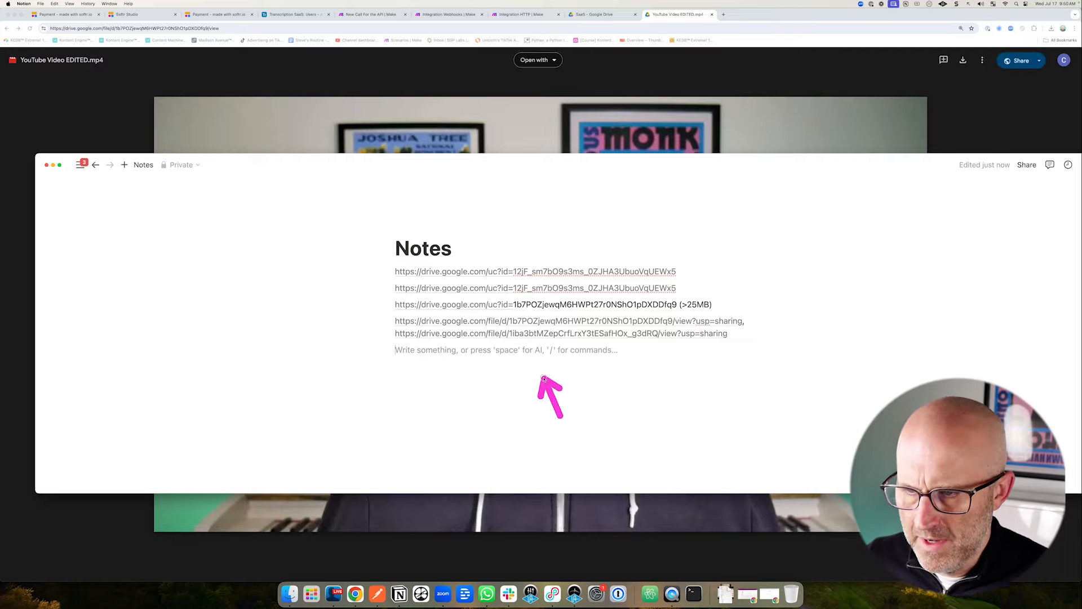
Put the Vertical Clip #1.mp4 file ID into the second link, label it (<25MB), and select it.
{"action": "left_click", "coordinate": [561, 333]}
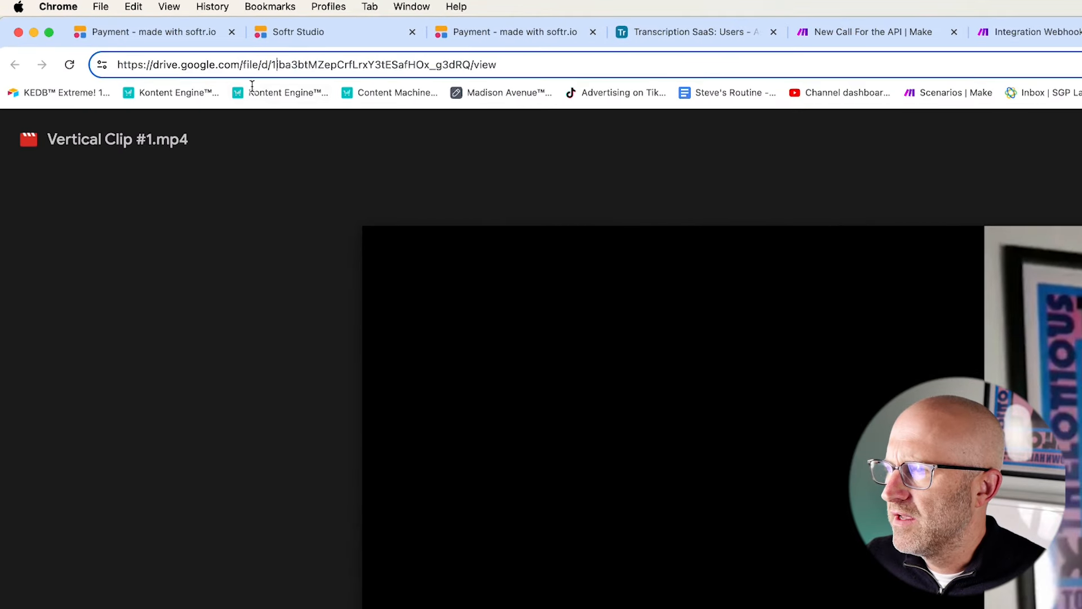
{"action": "double_click", "coordinate": [153, 28]}
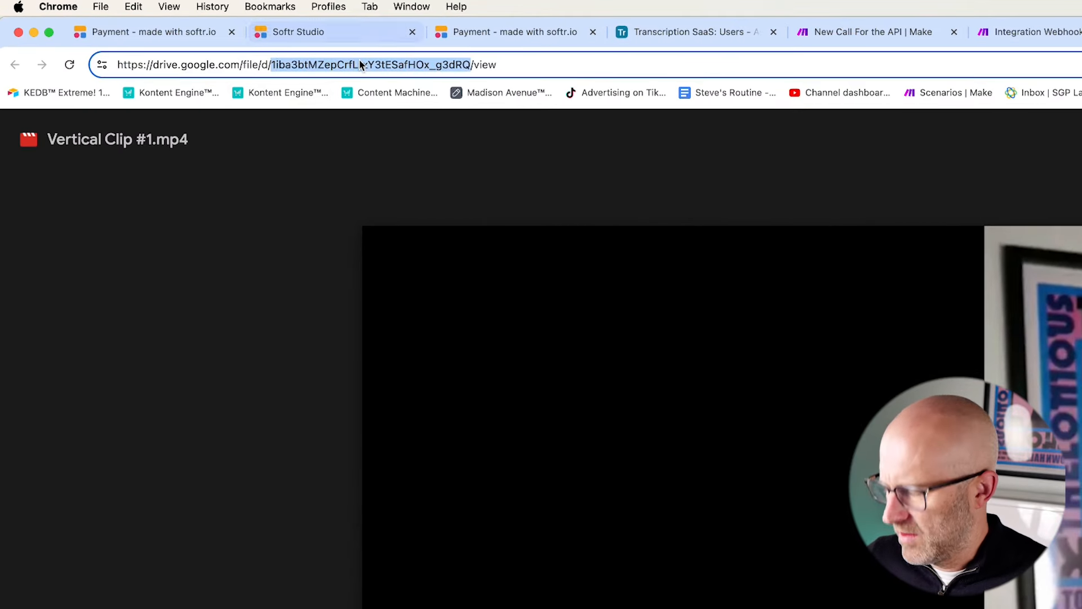
{"action": "right_click", "coordinate": [359, 63]}
{"action": "left_click", "coordinate": [413, 186]}
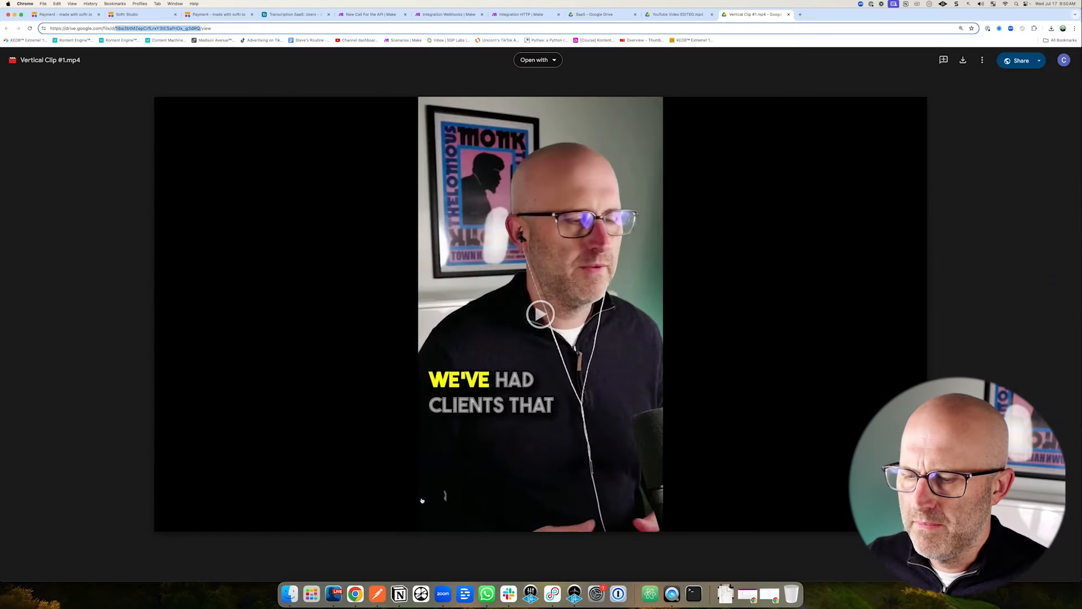
{"action": "left_click", "coordinate": [399, 594]}
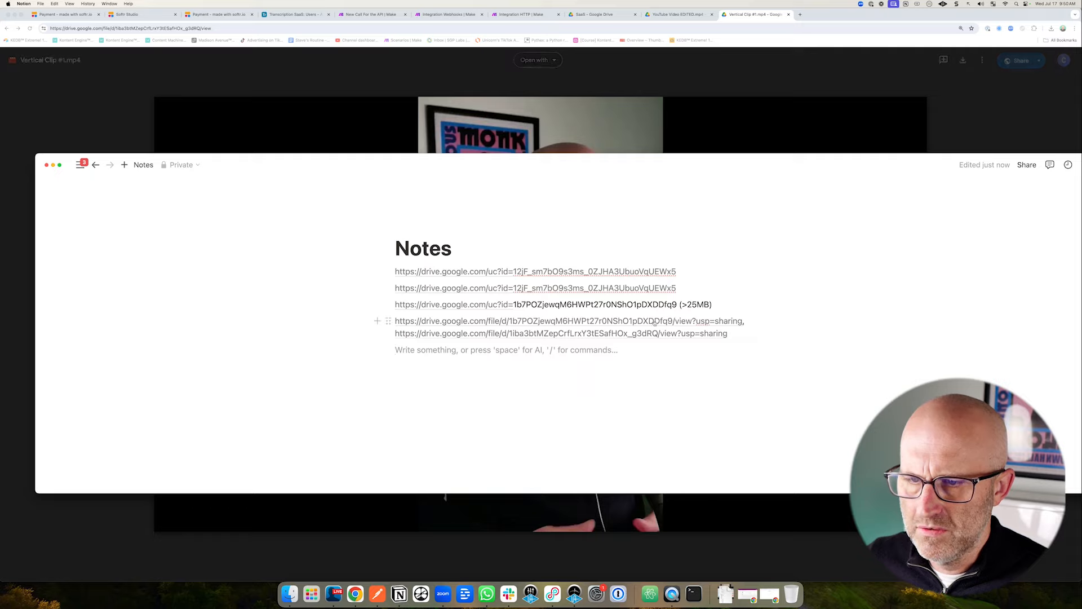
{"action": "left_click_drag", "start_coordinate": [676, 288], "coordinate": [514, 289]}
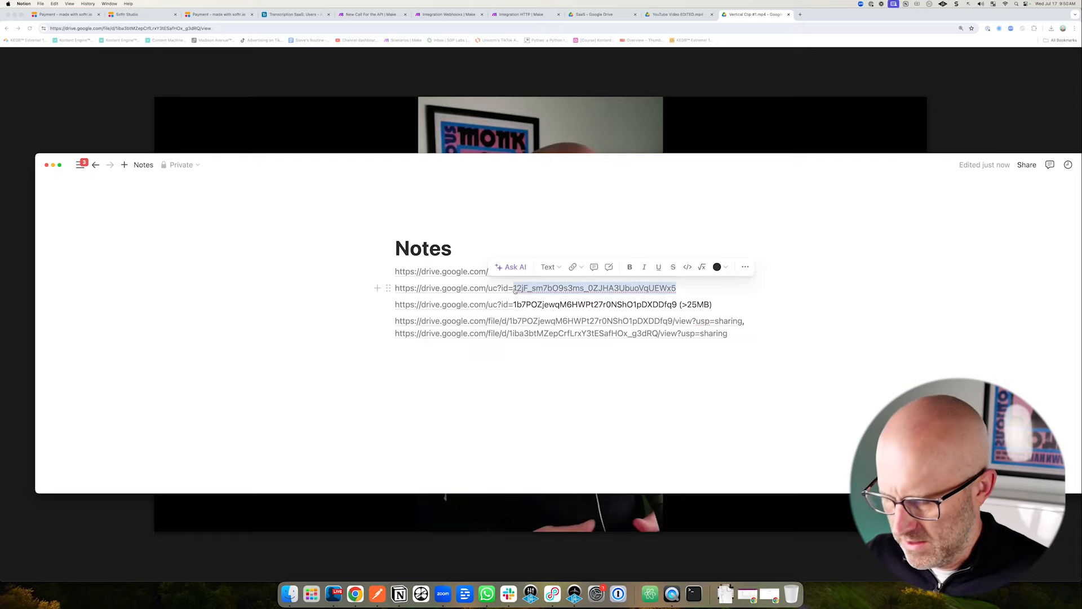
{"action": "key", "text": "BackSpace"}
{"action": "key", "text": "super+v"}
{"action": "type", "text": "("}
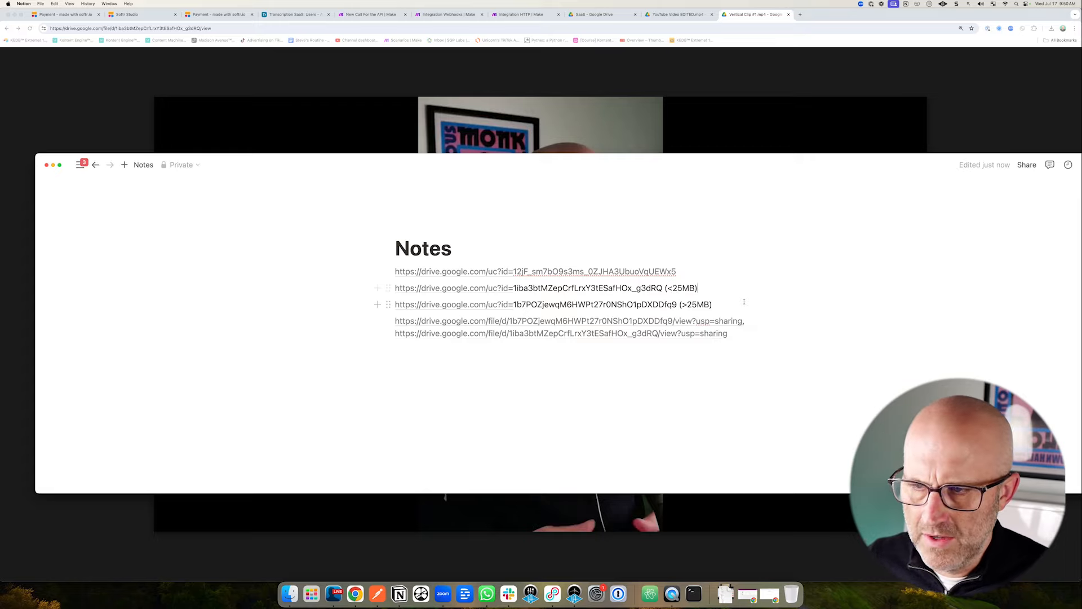
{"action": "left_click_drag", "start_coordinate": [663, 289], "coordinate": [397, 291]}
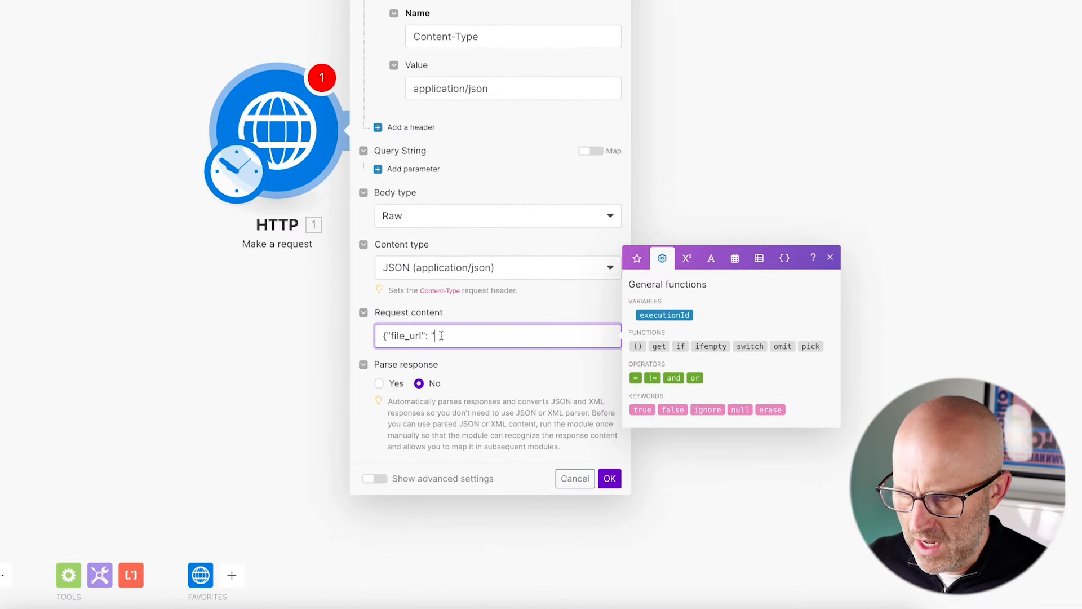
Paste the <25MB Drive uc?id= link as file_url in the request content and enable Parse response.
{"action": "key", "text": "ctrl+v"}
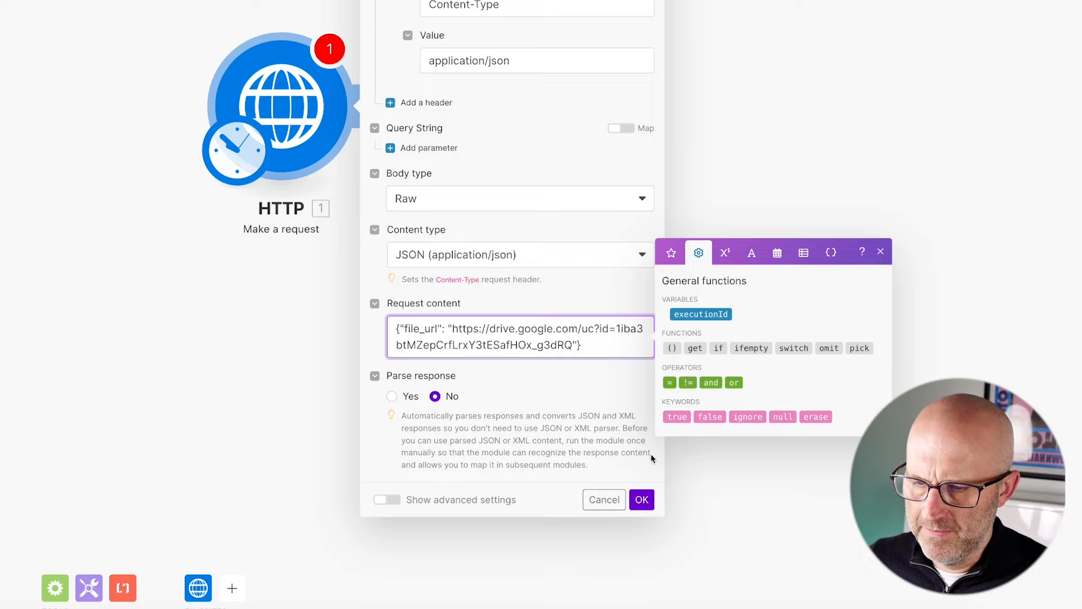
{"action": "left_click", "coordinate": [392, 397]}
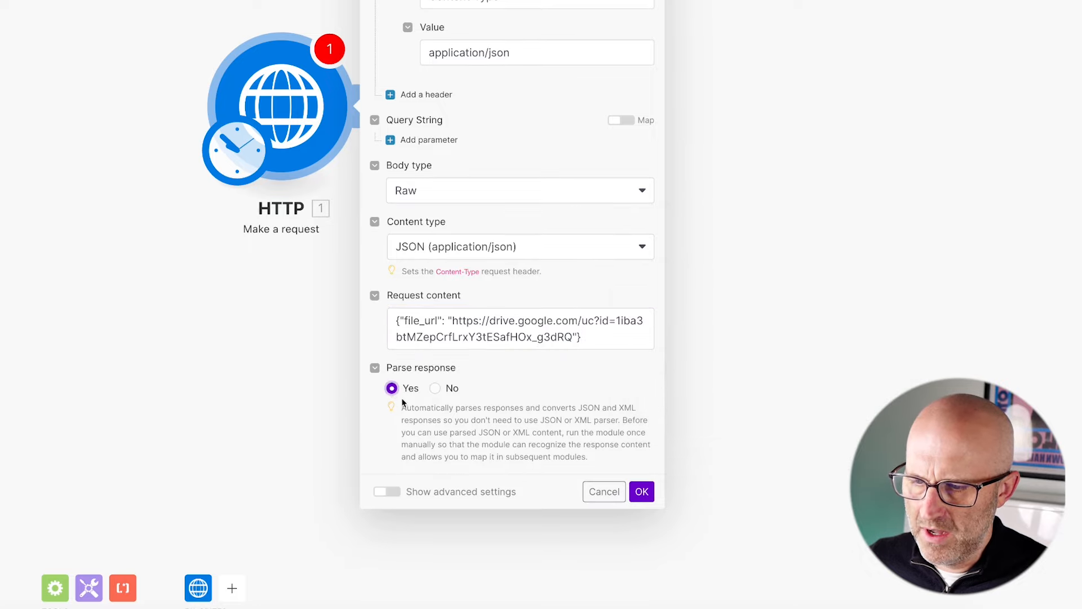
{"action": "left_click", "coordinate": [642, 492]}
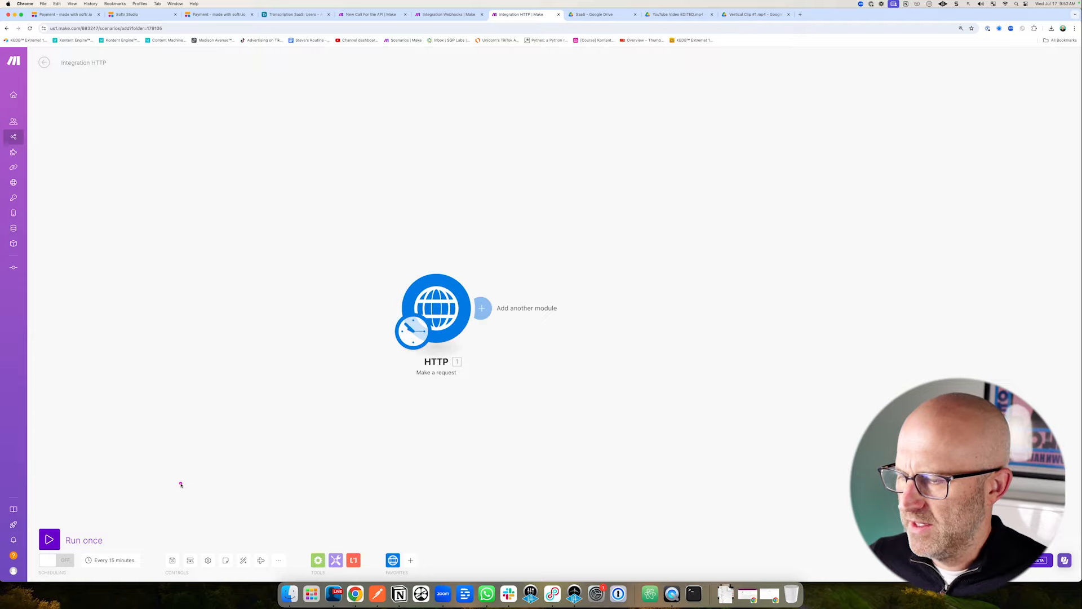
Save both the Integration HTTP and Integration Webhooks scenarios.
{"action": "left_click", "coordinate": [174, 559]}
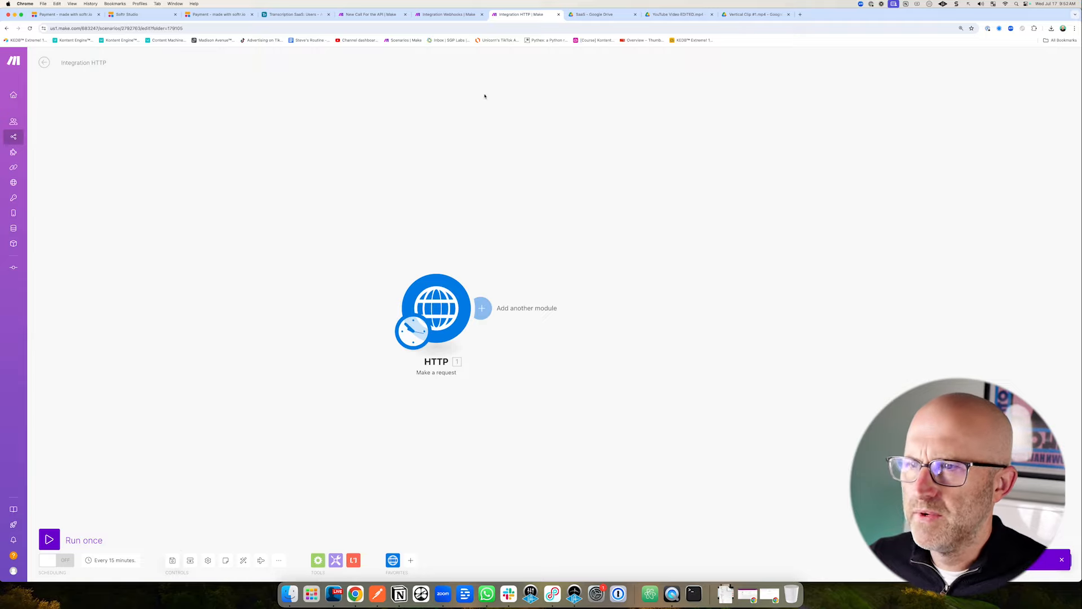
{"action": "left_click", "coordinate": [449, 14]}
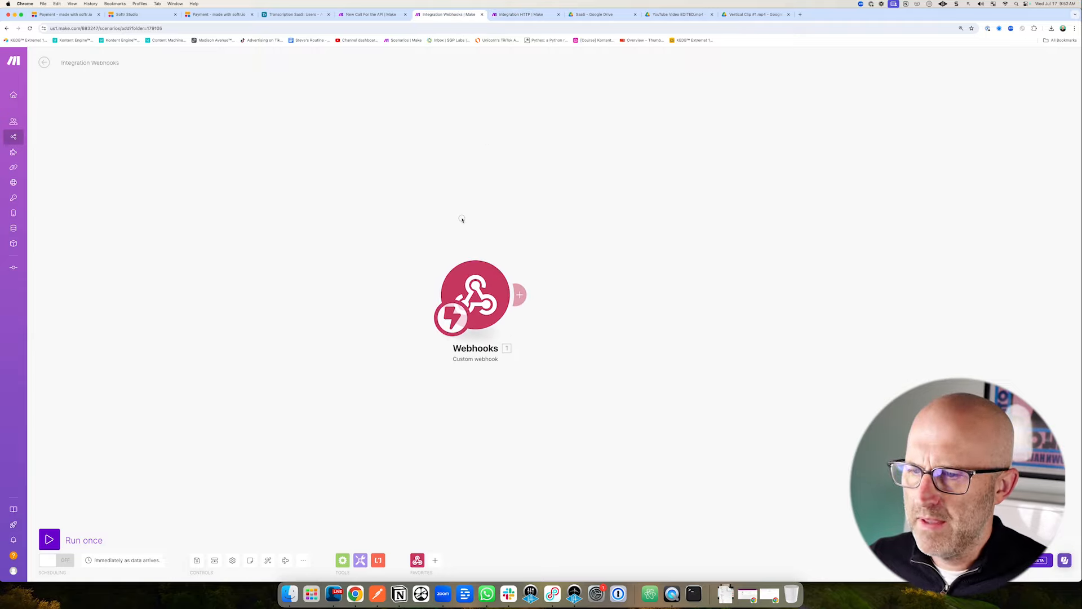
{"action": "left_click", "coordinate": [197, 560]}
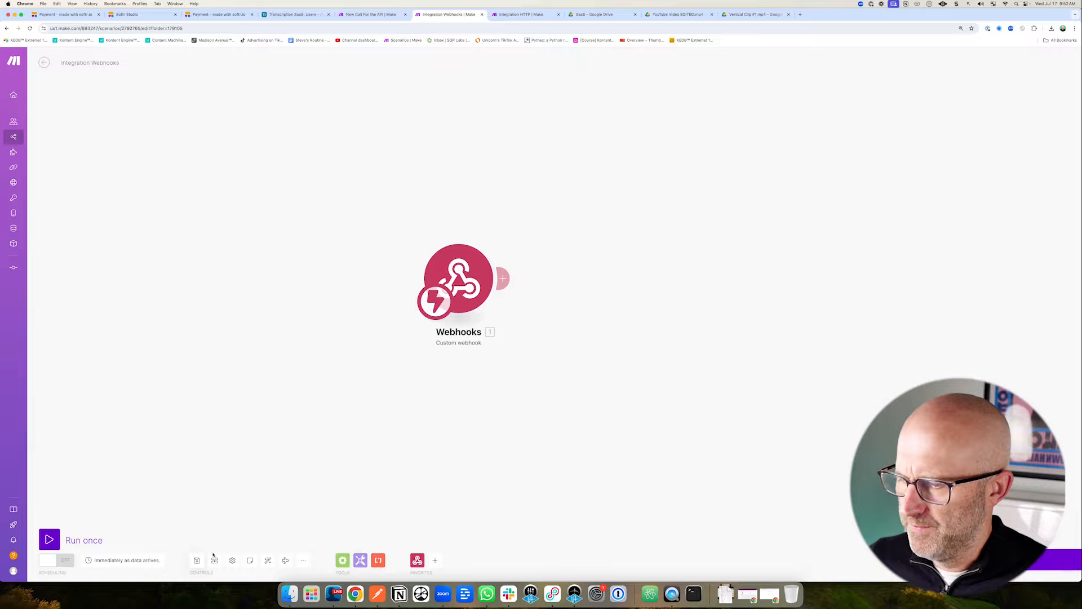
Run the Webhooks scenario, then the HTTP scenario once, and confirm the webhook bundle holds the Drive file_url.
{"action": "left_click", "coordinate": [57, 539]}
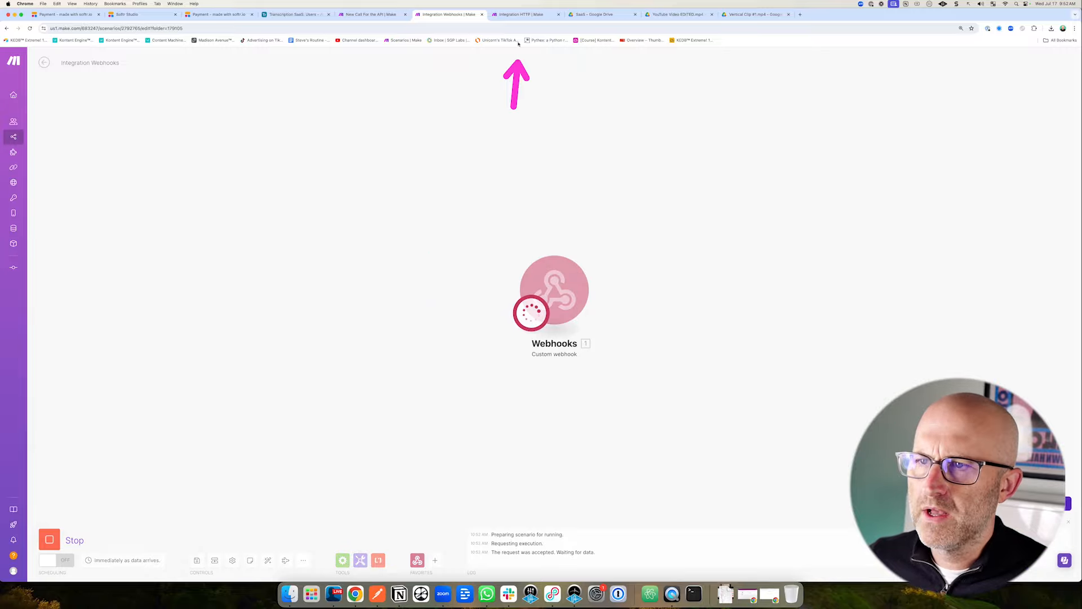
{"action": "left_click", "coordinate": [520, 18]}
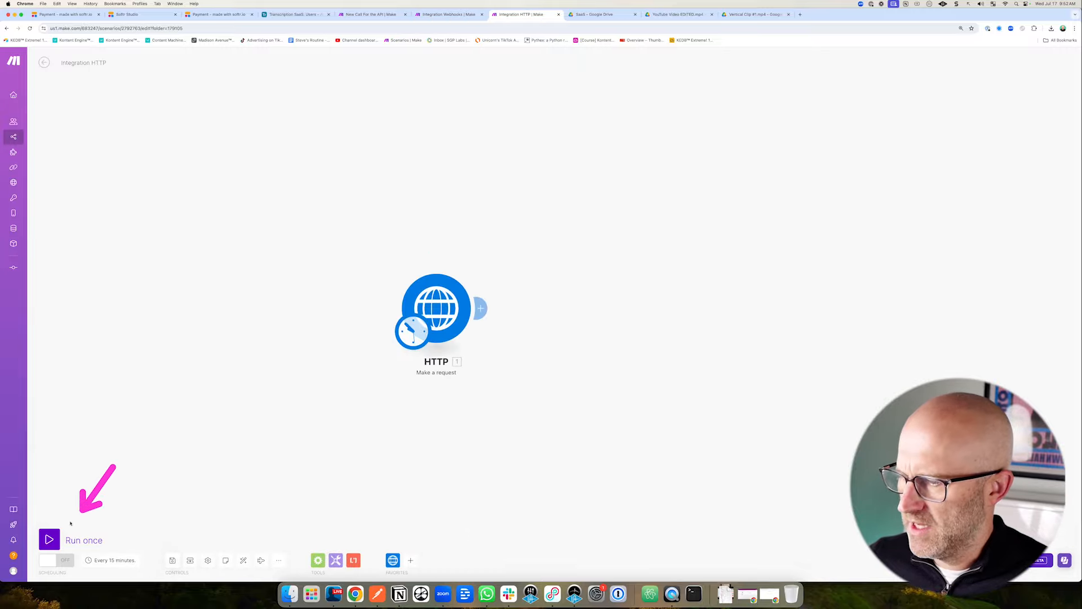
{"action": "left_click", "coordinate": [49, 539]}
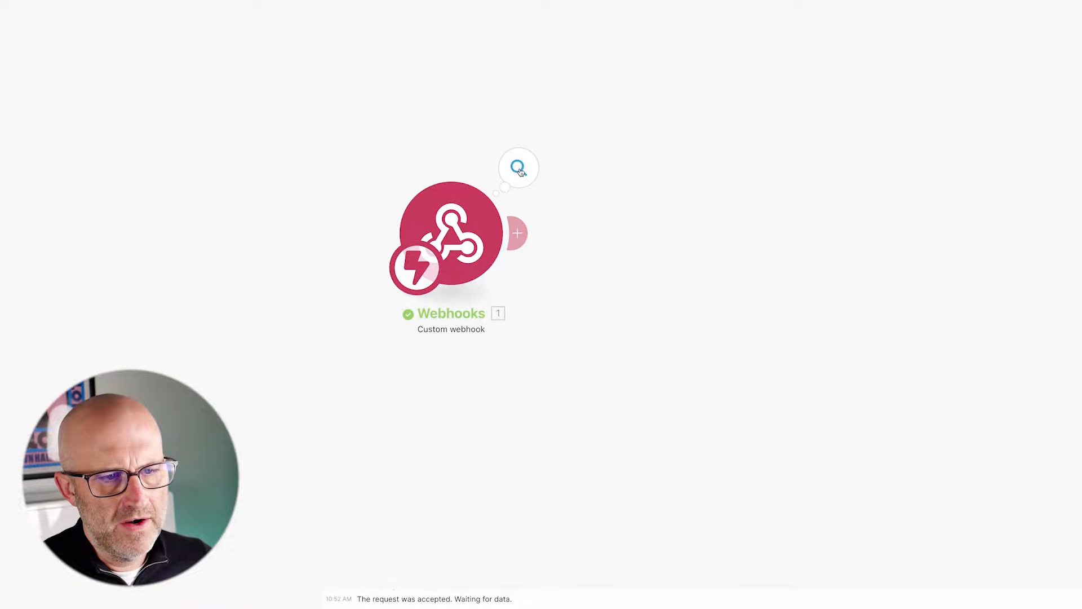
{"action": "left_click", "coordinate": [536, 181]}
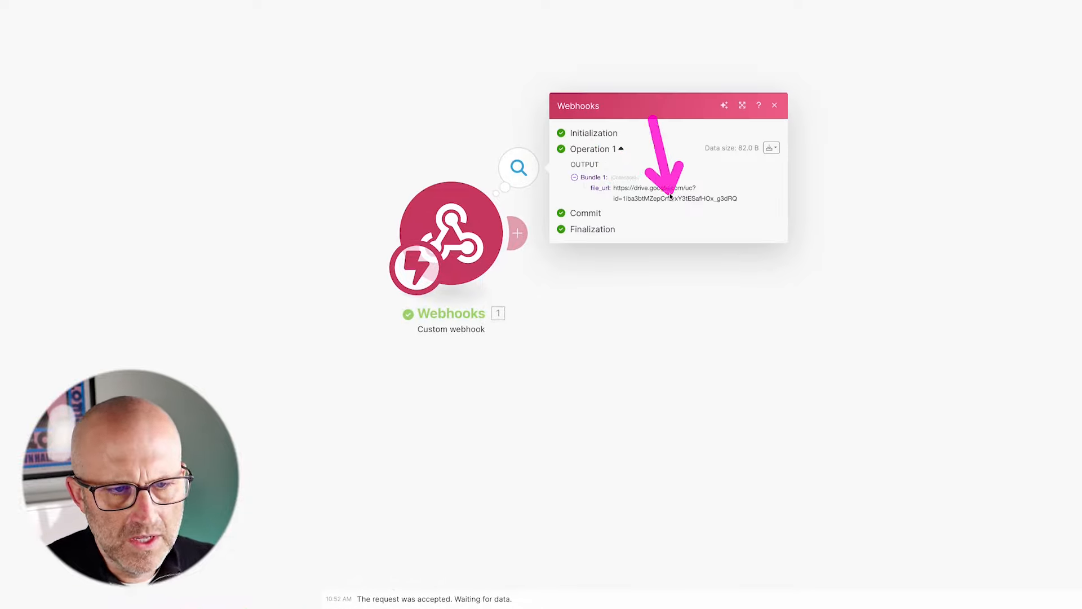
{"action": "left_click", "coordinate": [597, 286]}
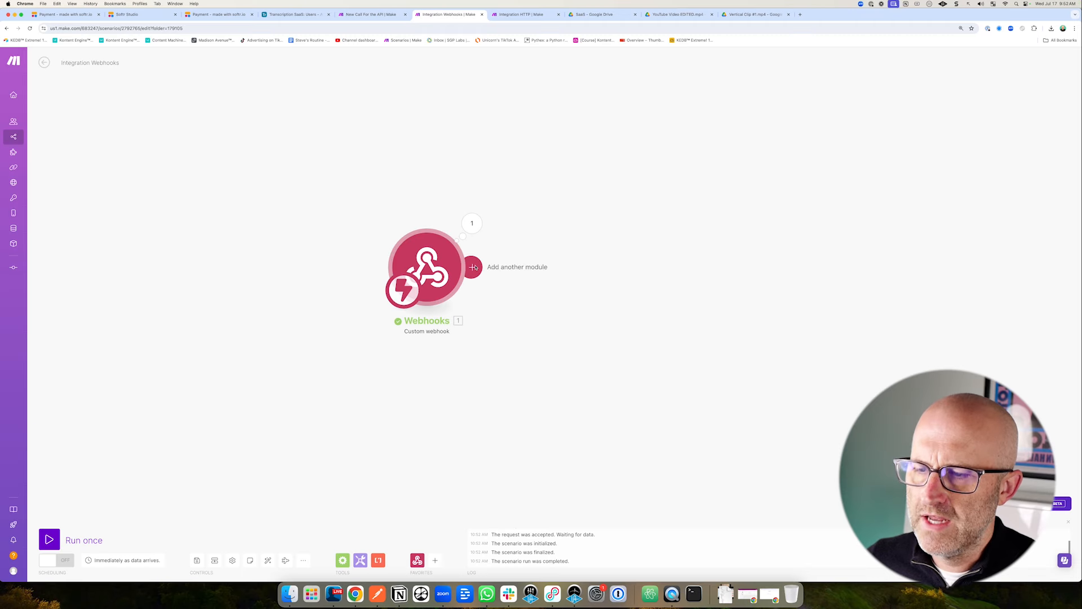
{"action": "left_click", "coordinate": [471, 267]}
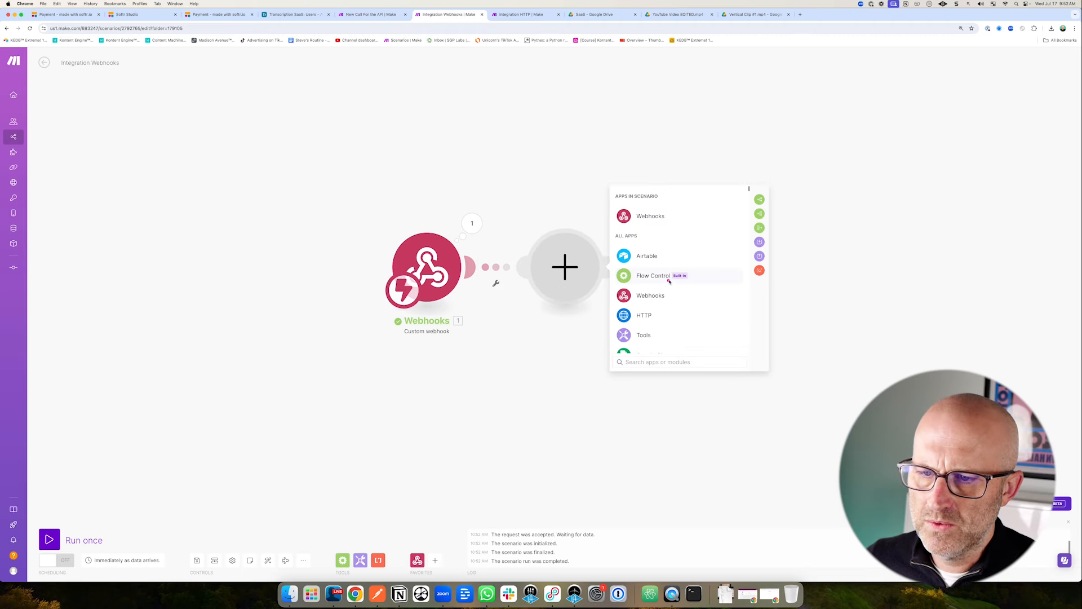
Add an HTTP 'Get a file' module after the webhook, with its URL mapped to the webhook's file_url.
{"action": "left_click", "coordinate": [644, 315]}
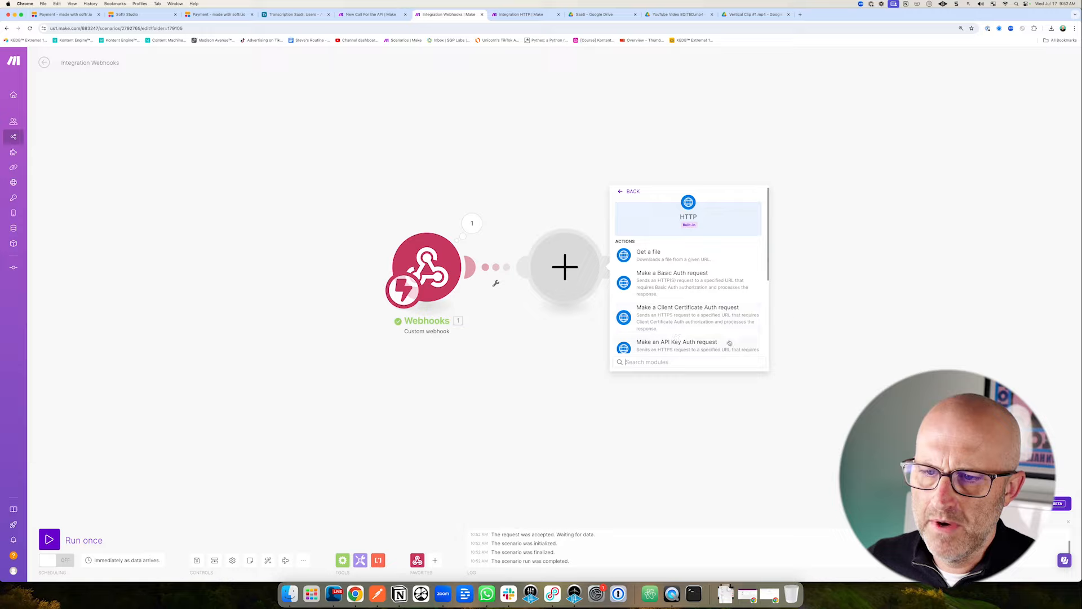
{"action": "left_click", "coordinate": [663, 254]}
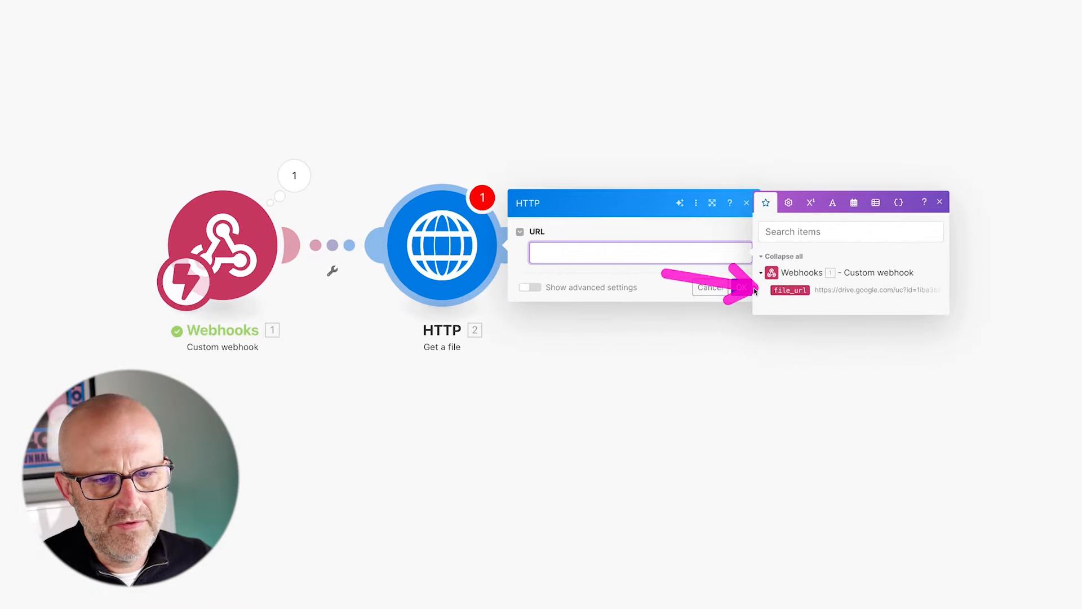
{"action": "left_click", "coordinate": [790, 290]}
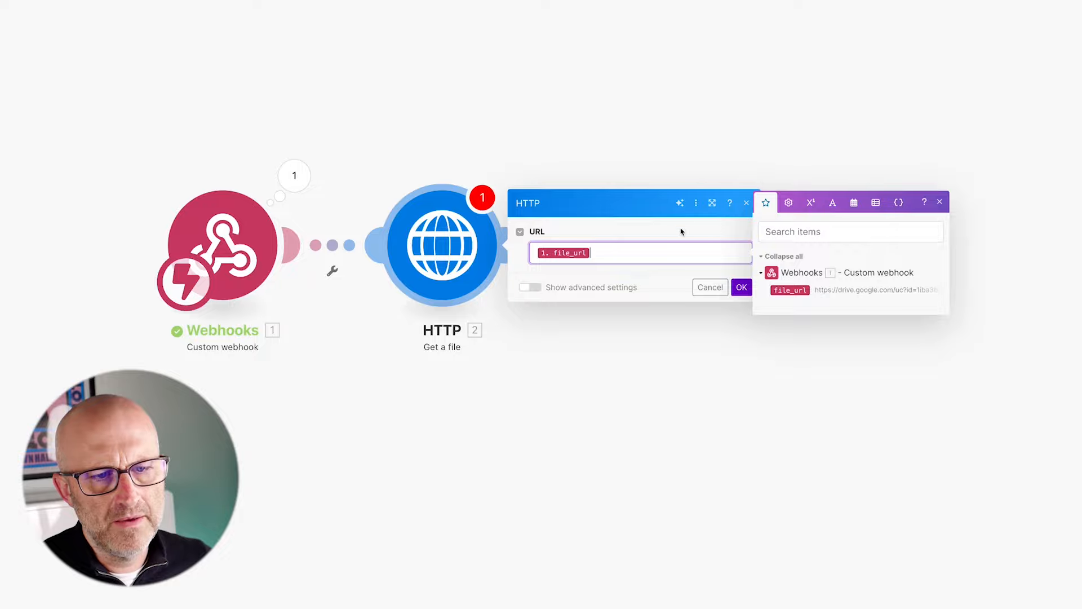
{"action": "left_click", "coordinate": [741, 287]}
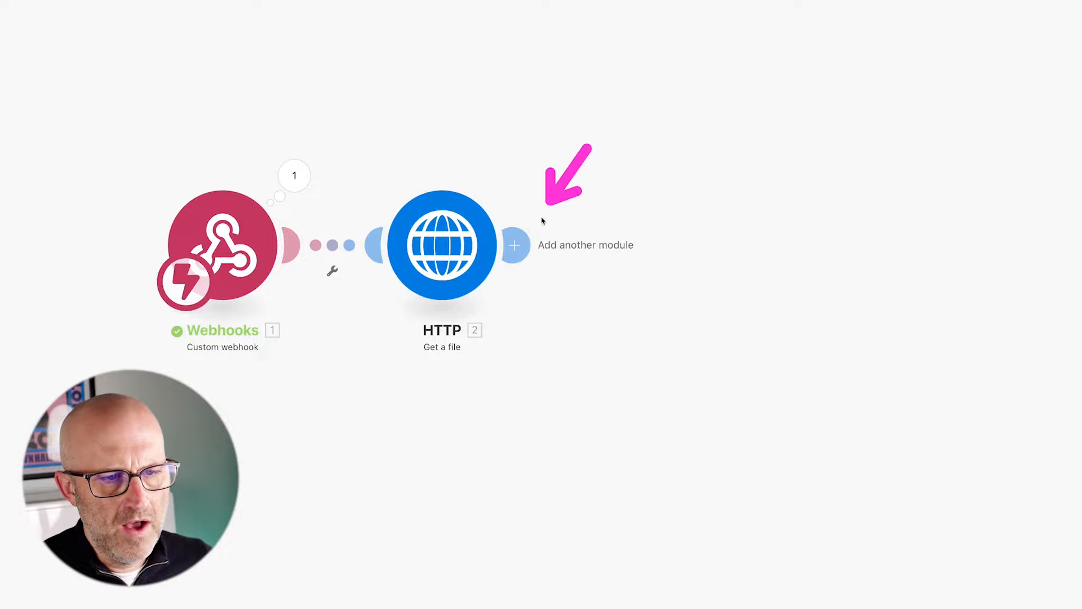
Add an OpenAI 'Create a Transcription' (Whisper) module using Whisper-1 on the HTTP - Get a file output.
{"action": "left_click", "coordinate": [515, 246]}
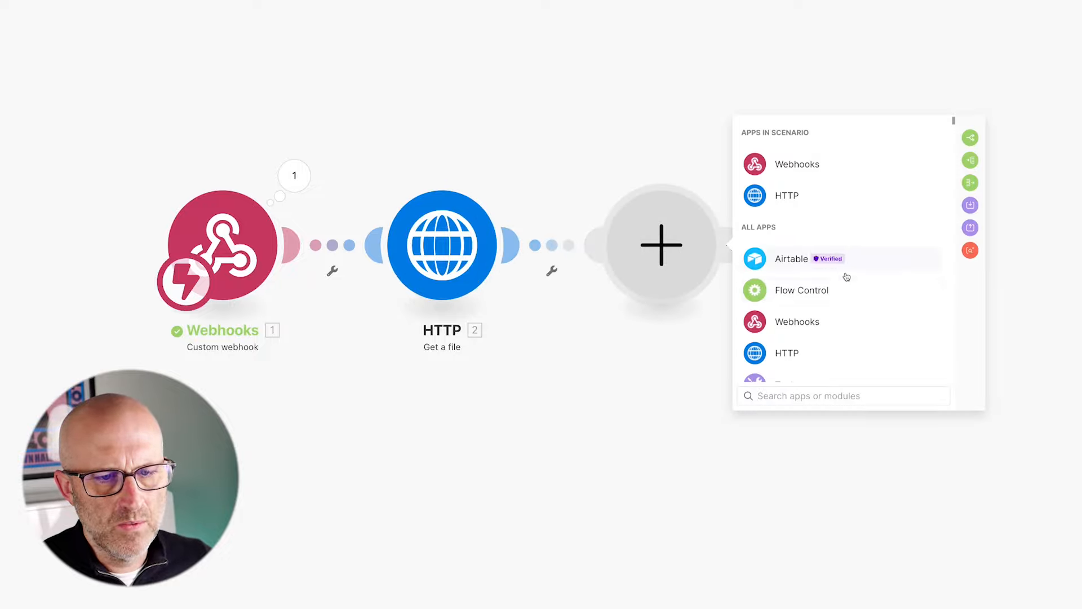
{"action": "type", "text": "chatgpt"}
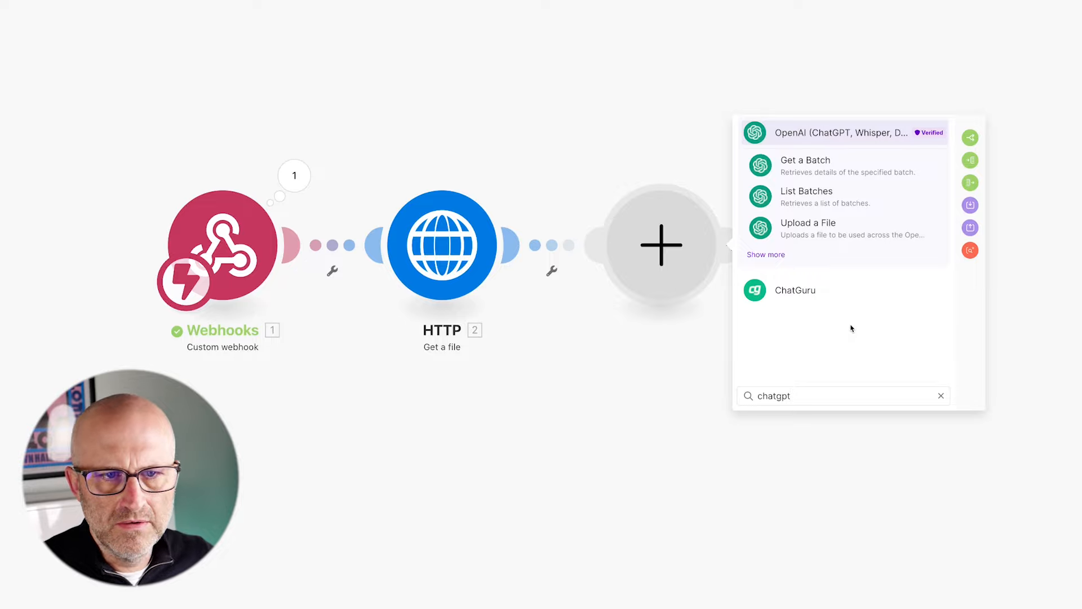
{"action": "left_click", "coordinate": [777, 253]}
{"action": "scroll", "coordinate": [858, 285], "scroll_direction": "down", "scroll_amount": 3}
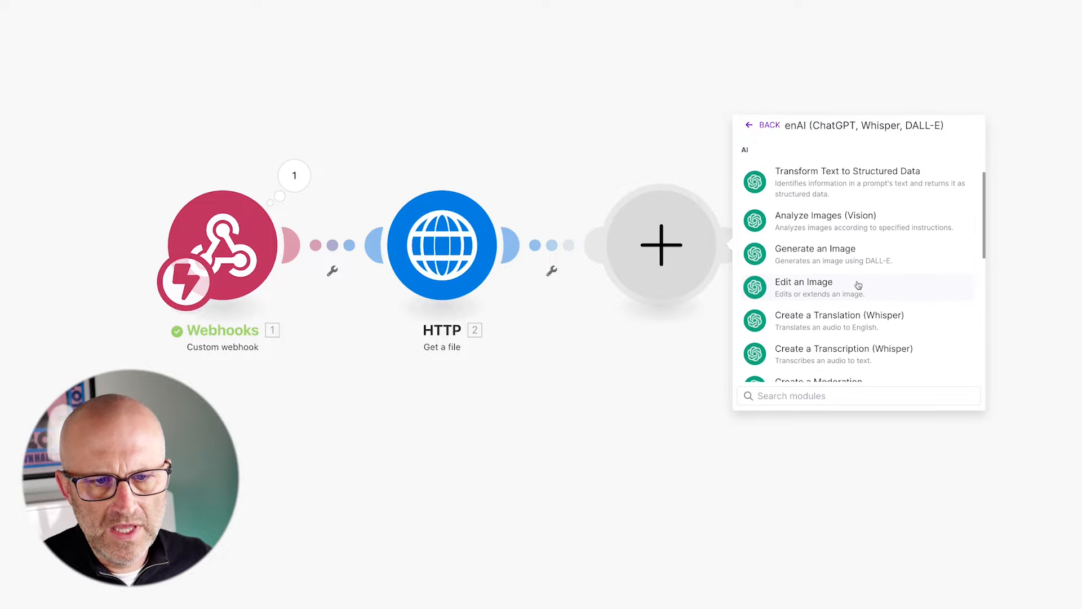
{"action": "scroll", "coordinate": [858, 285], "scroll_direction": "down", "scroll_amount": 1}
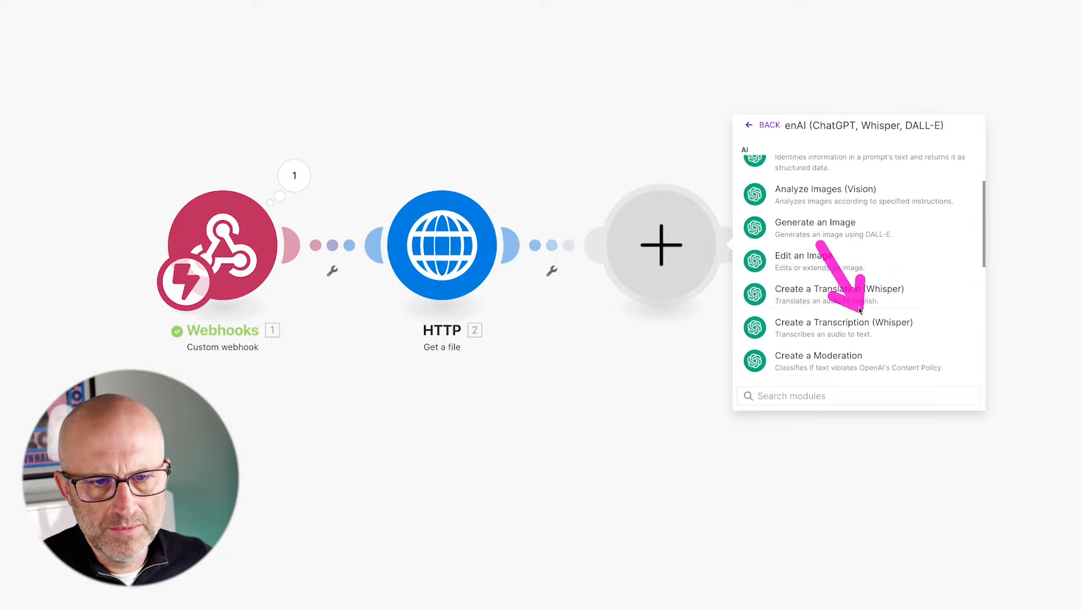
{"action": "mouse_move", "coordinate": [900, 226]}
{"action": "left_mouse_down"}
{"action": "mouse_move", "coordinate": [834, 279]}
{"action": "mouse_move", "coordinate": [849, 284]}
{"action": "left_mouse_up"}
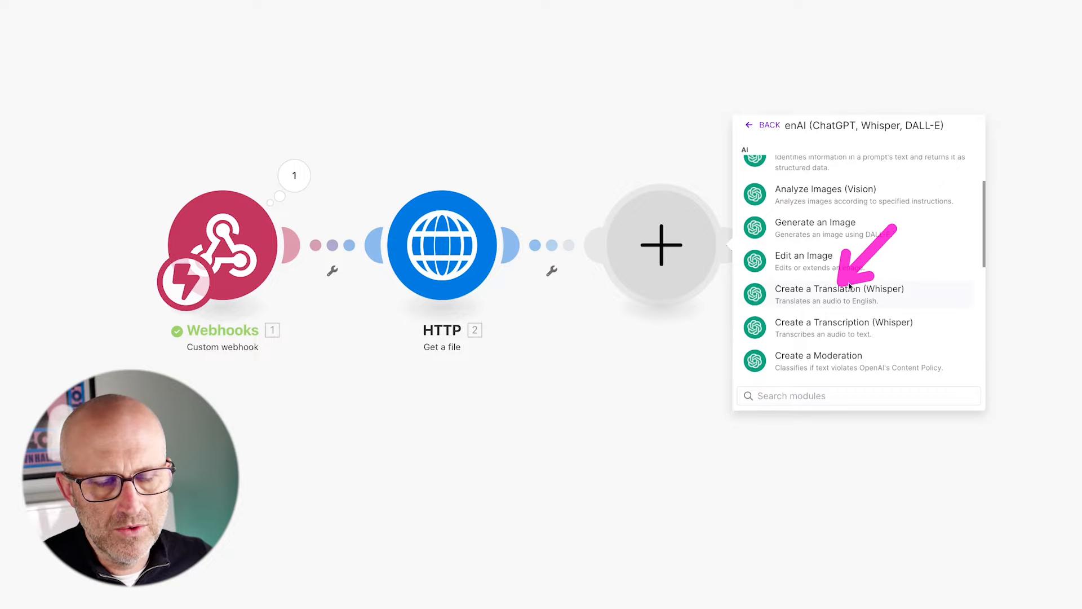
{"action": "left_click", "coordinate": [844, 327]}
{"action": "left_click_drag", "start_coordinate": [749, 36], "coordinate": [695, 89]}
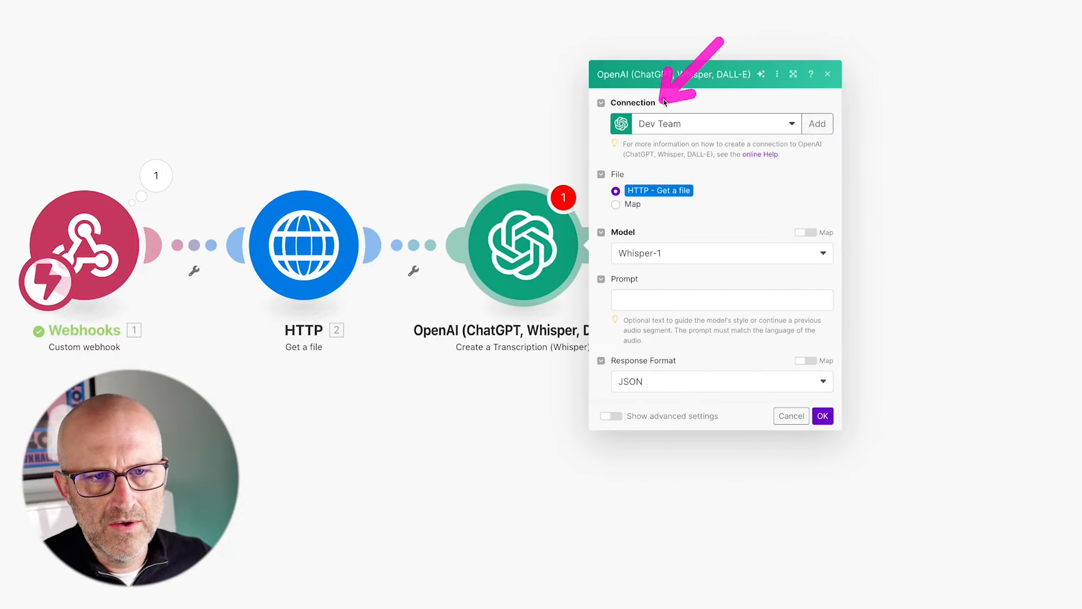
{"action": "left_click_drag", "start_coordinate": [751, 68], "coordinate": [801, 105]}
{"action": "mouse_move", "coordinate": [715, 64]}
{"action": "left_mouse_down"}
{"action": "mouse_move", "coordinate": [660, 158]}
{"action": "mouse_move", "coordinate": [636, 175]}
{"action": "left_mouse_up"}
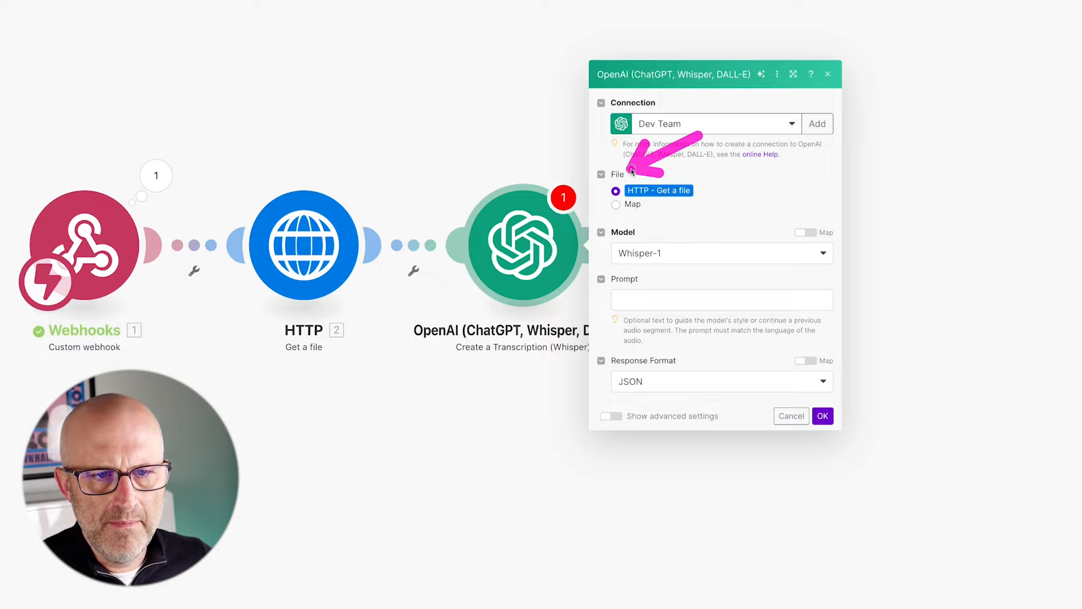
{"action": "left_click_drag", "start_coordinate": [327, 78], "coordinate": [309, 169]}
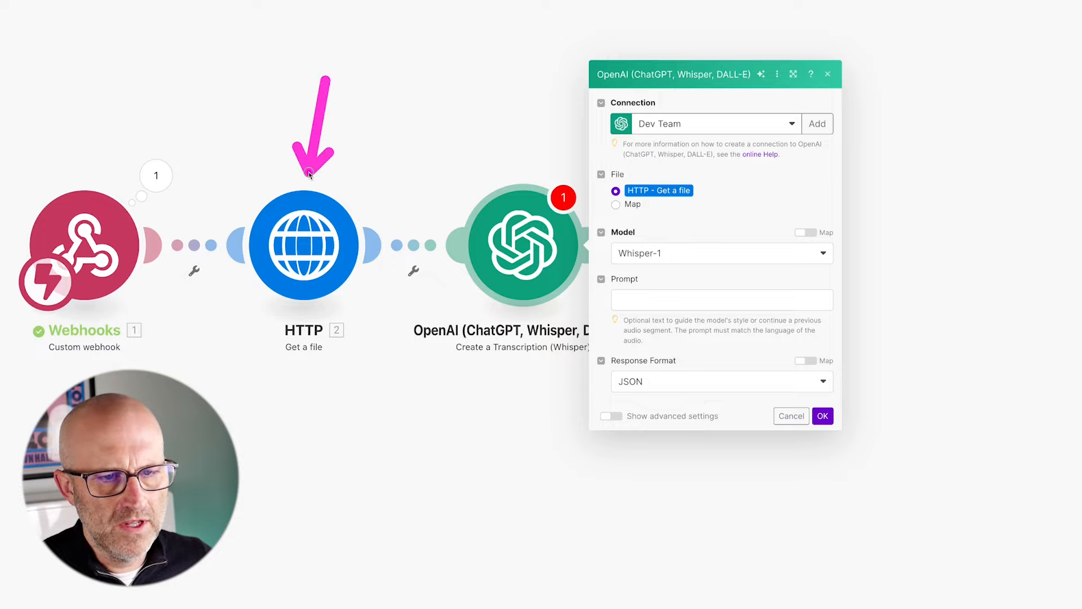
{"action": "mouse_move", "coordinate": [724, 190]}
{"action": "left_mouse_down"}
{"action": "mouse_move", "coordinate": [651, 226]}
{"action": "mouse_move", "coordinate": [671, 249]}
{"action": "mouse_move", "coordinate": [641, 274]}
{"action": "mouse_move", "coordinate": [646, 355]}
{"action": "mouse_move", "coordinate": [663, 354]}
{"action": "left_mouse_up"}
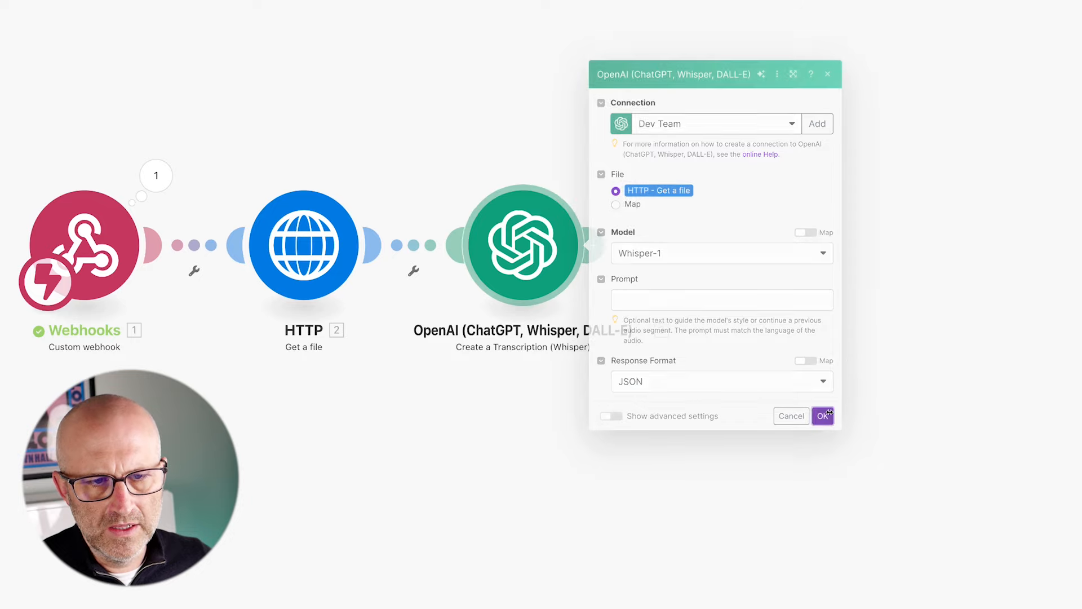
{"action": "left_click", "coordinate": [823, 416]}
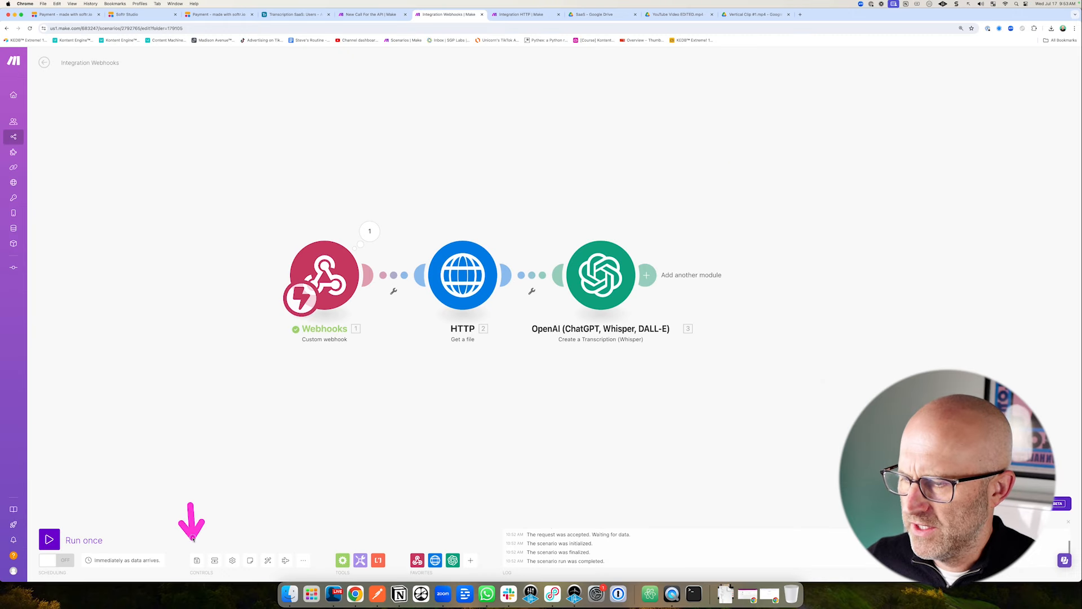
Run the webhook scenario, trigger it once from Integration HTTP, and inspect the Whisper transcription output.
{"action": "left_click", "coordinate": [51, 540]}
{"action": "left_click", "coordinate": [521, 14]}
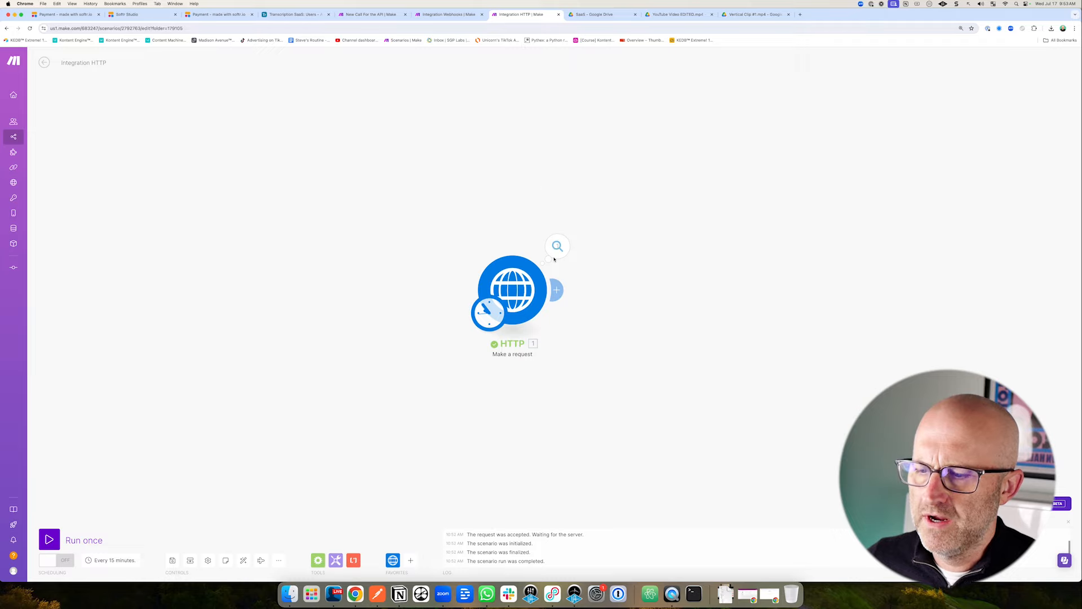
{"action": "left_click", "coordinate": [51, 540]}
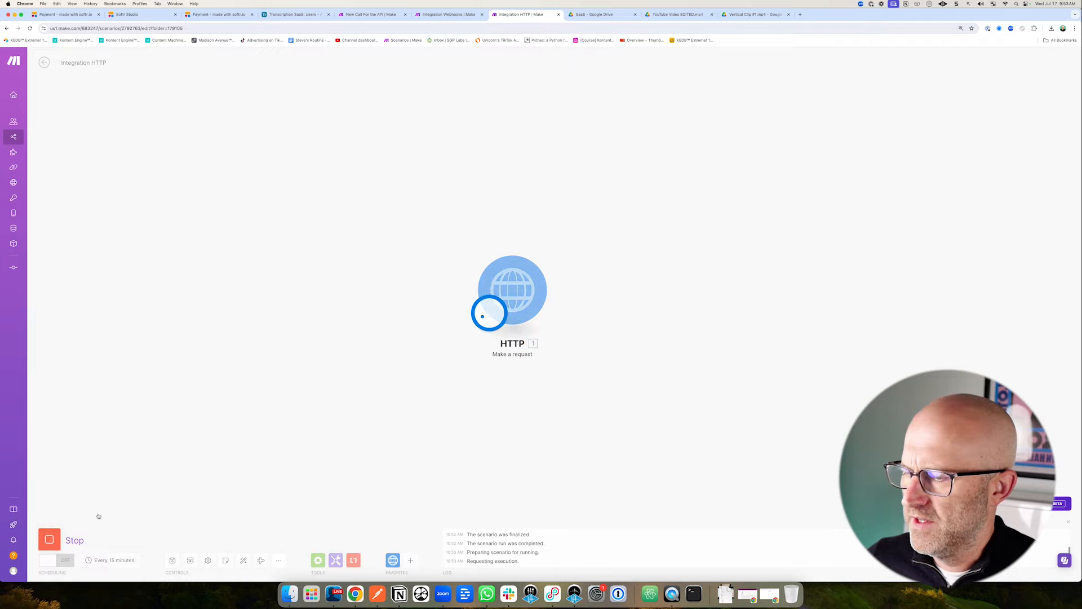
{"action": "left_click", "coordinate": [459, 14]}
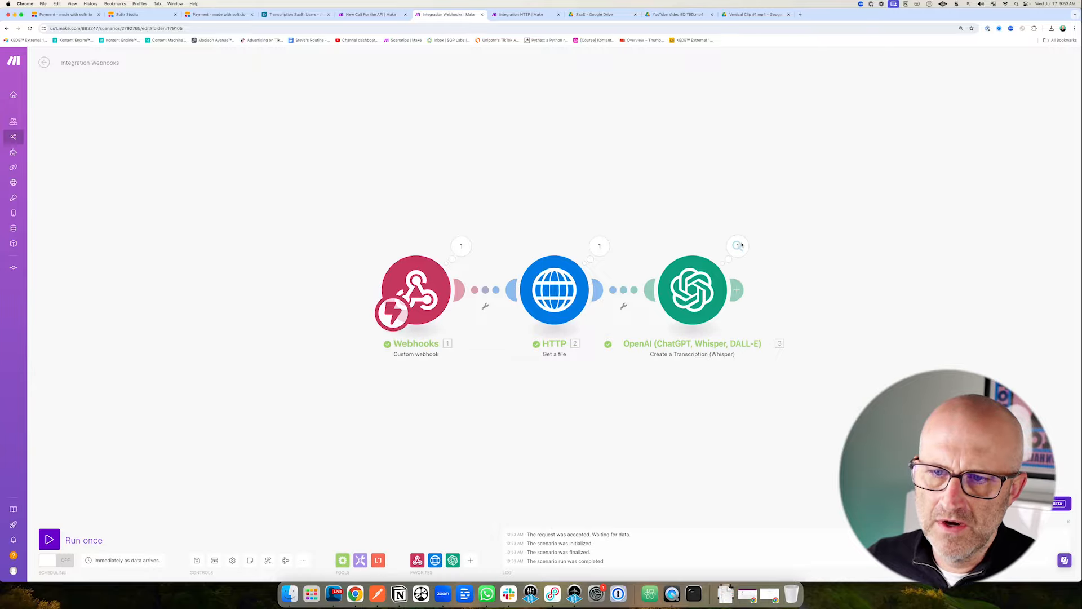
{"action": "left_click", "coordinate": [738, 251]}
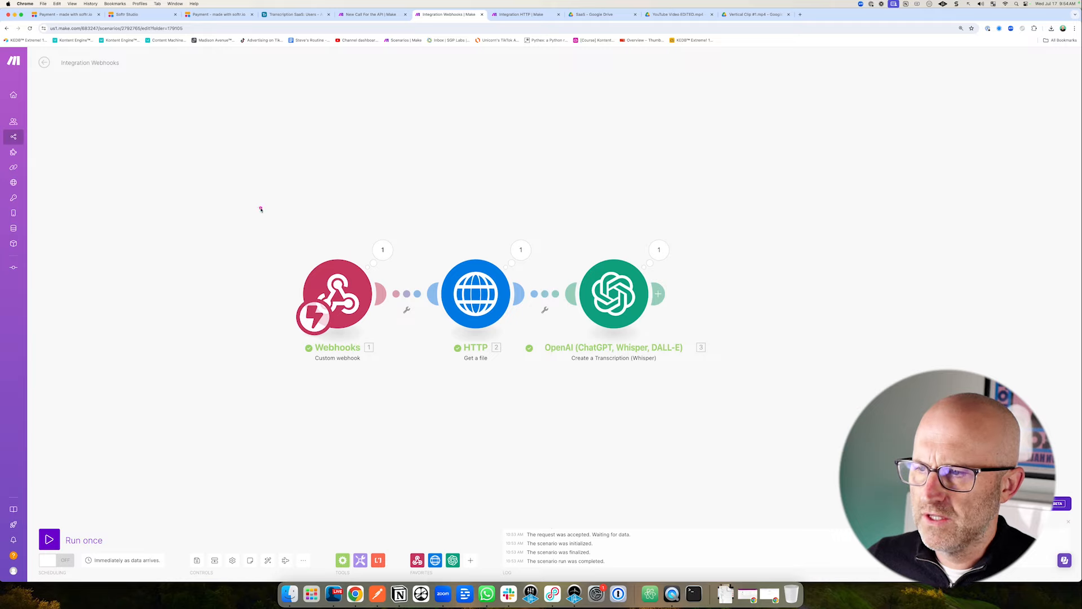
Recheck the Whisper step's transcription text in Integration Webhooks, then return to Integration HTTP.
{"action": "left_click", "coordinate": [542, 13]}
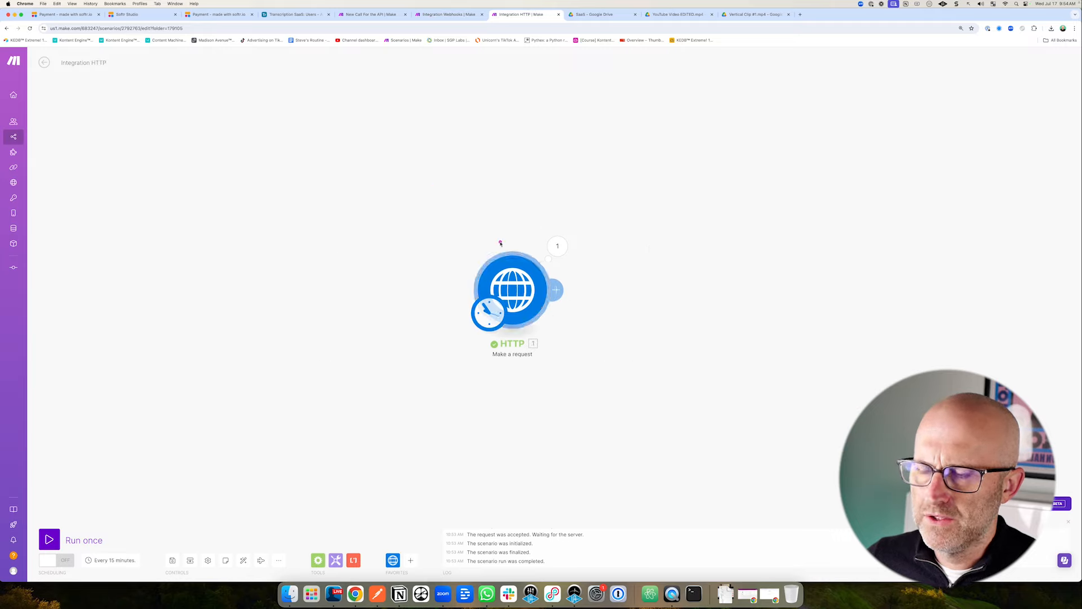
{"action": "left_click_drag", "start_coordinate": [477, 193], "coordinate": [498, 236]}
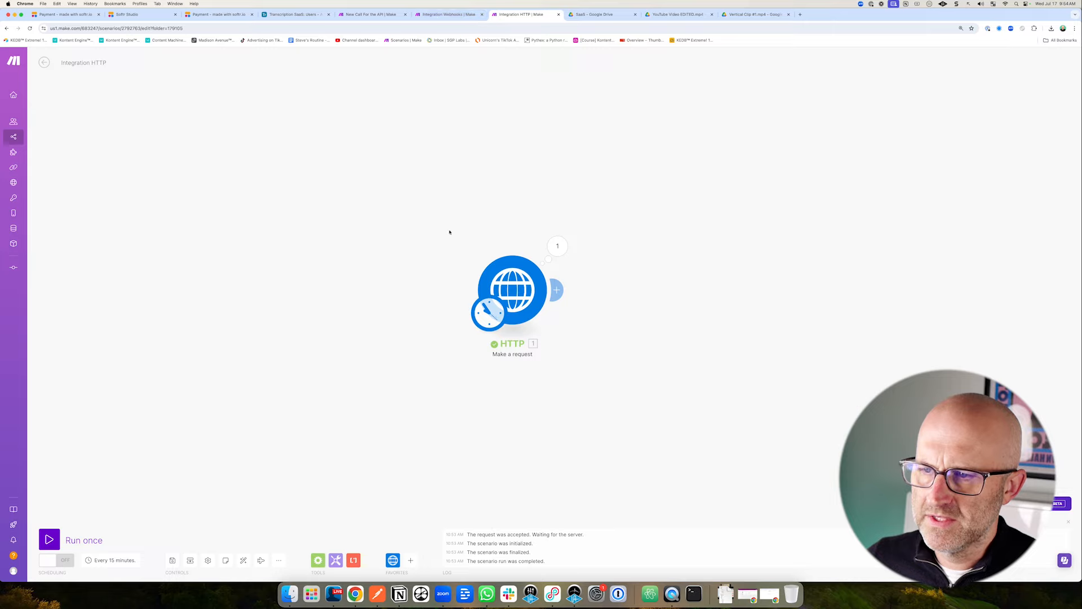
{"action": "left_click_drag", "start_coordinate": [428, 222], "coordinate": [478, 253]}
{"action": "left_click", "coordinate": [469, 12]}
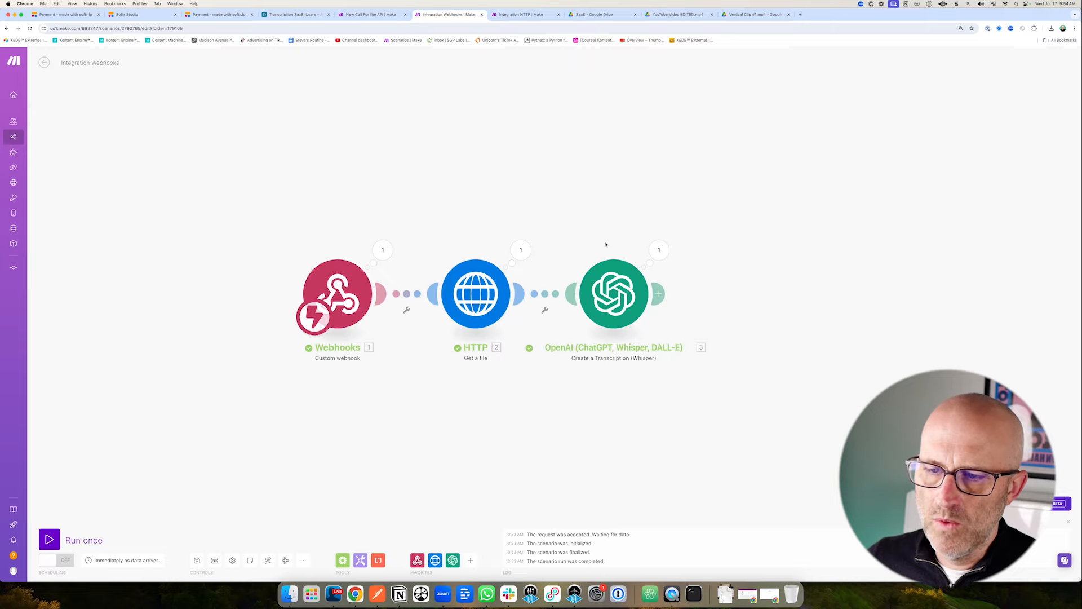
{"action": "left_click_drag", "start_coordinate": [563, 201], "coordinate": [596, 244]}
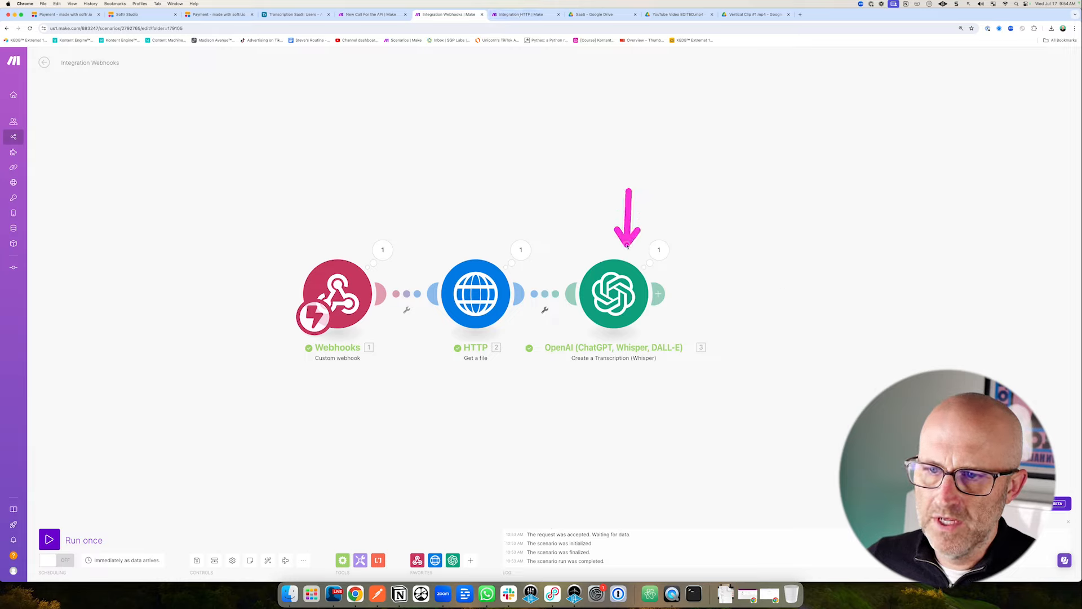
{"action": "left_click", "coordinate": [669, 251]}
{"action": "left_click", "coordinate": [675, 252]}
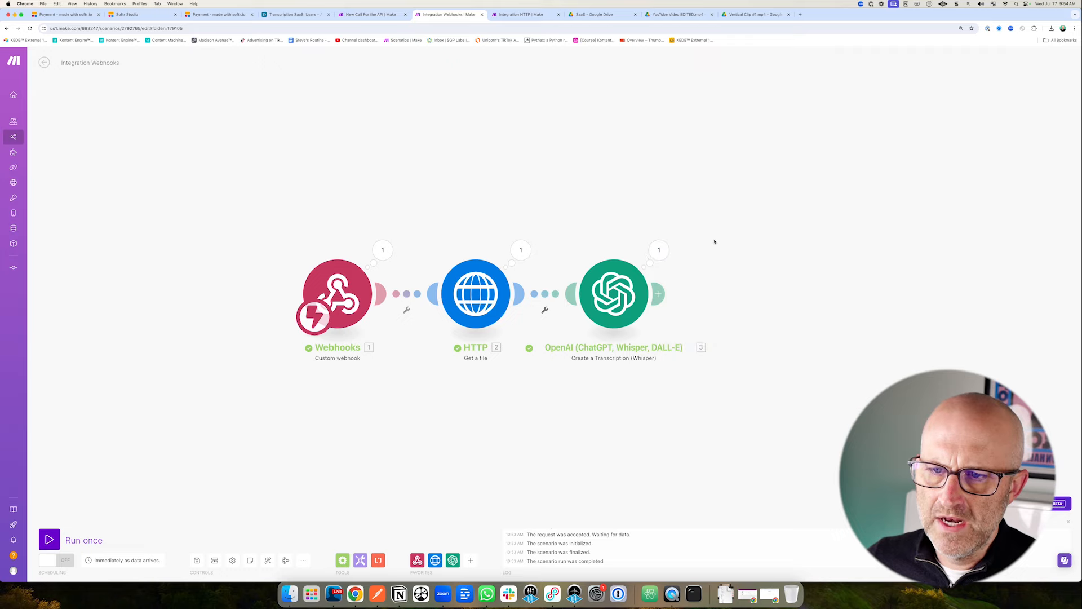
{"action": "left_click", "coordinate": [521, 14]}
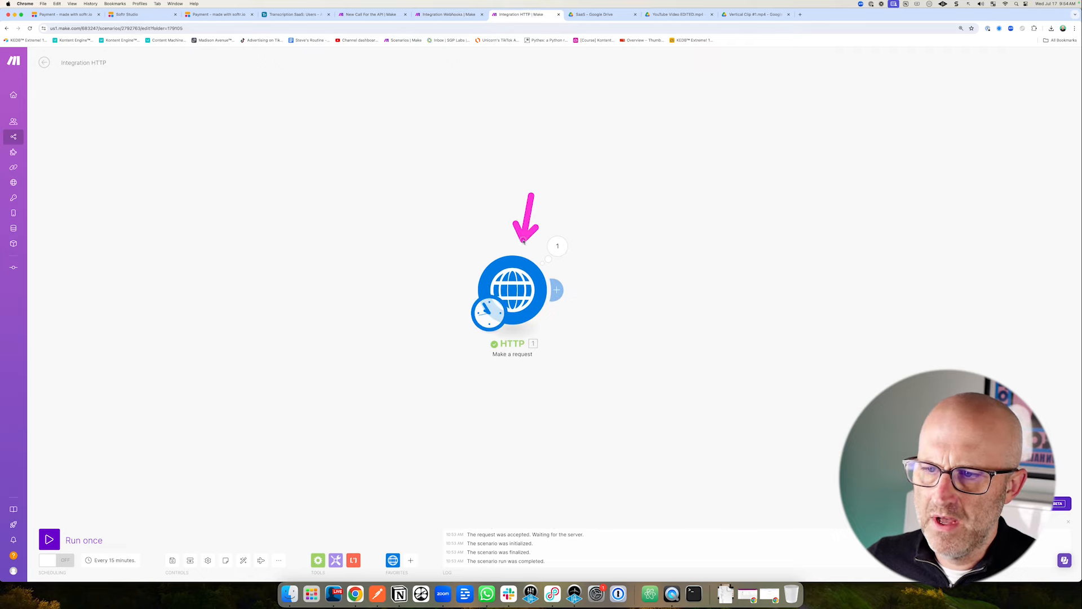
Add a Webhook response module after Whisper with status 200 and a body starting {"text": ".
{"action": "left_click", "coordinate": [444, 15]}
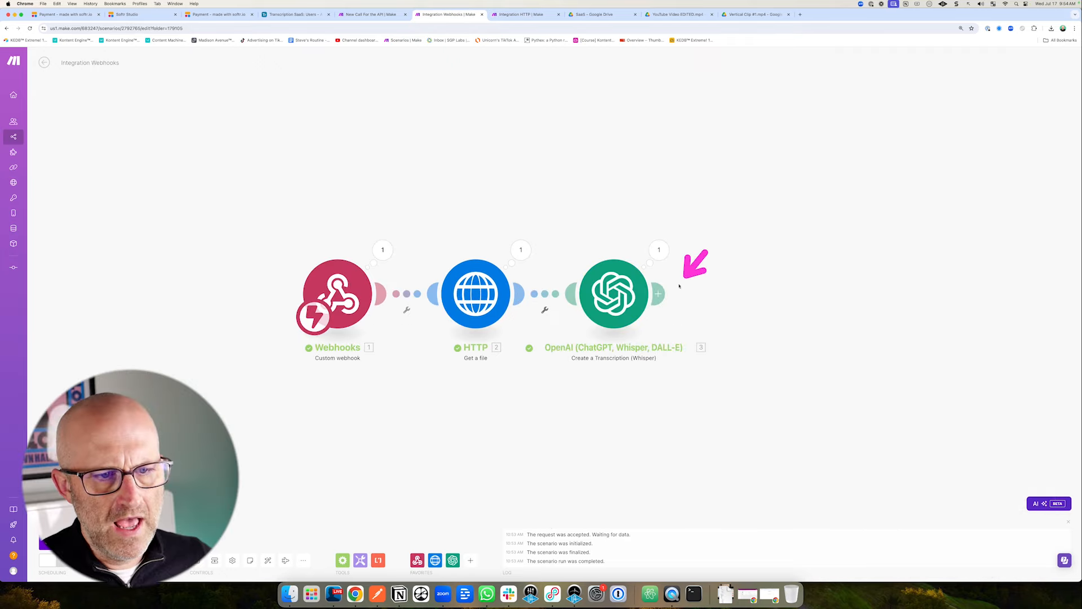
{"action": "left_click", "coordinate": [660, 292]}
{"action": "left_click", "coordinate": [839, 244]}
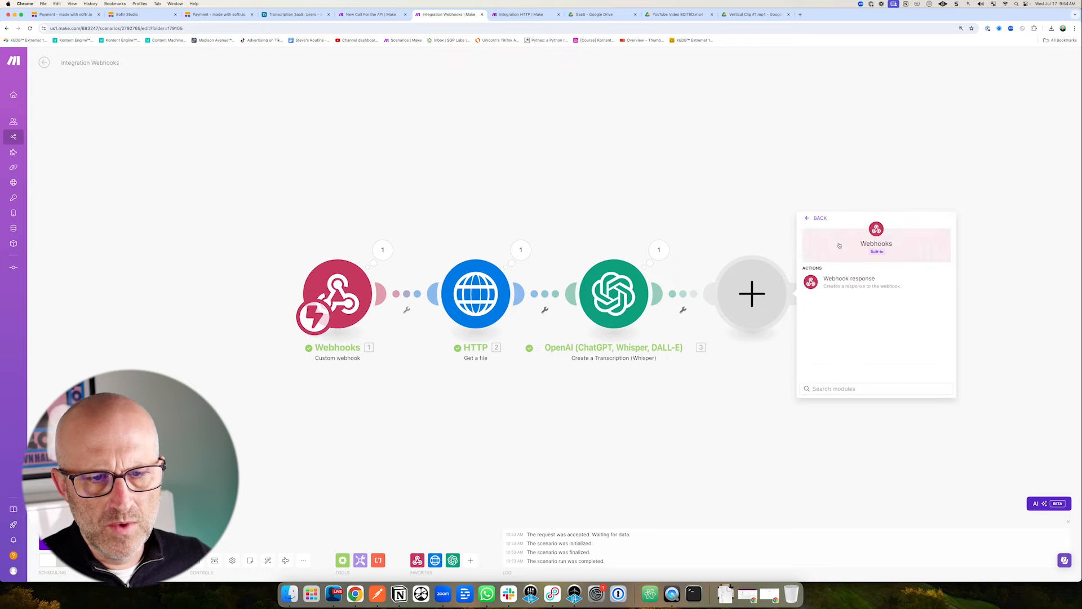
{"action": "left_click", "coordinate": [842, 278]}
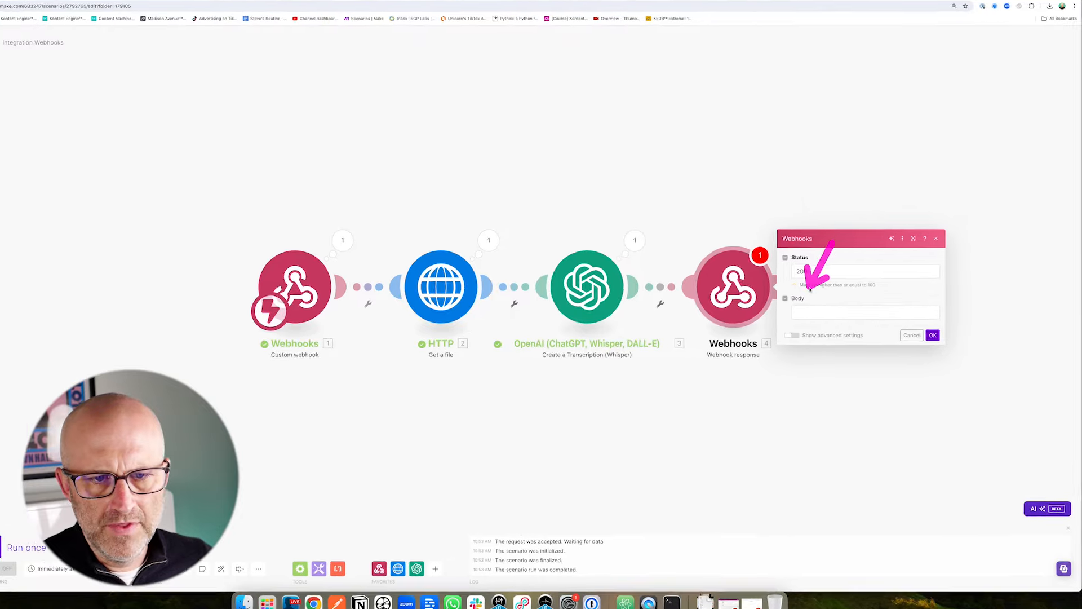
{"action": "left_click", "coordinate": [854, 321]}
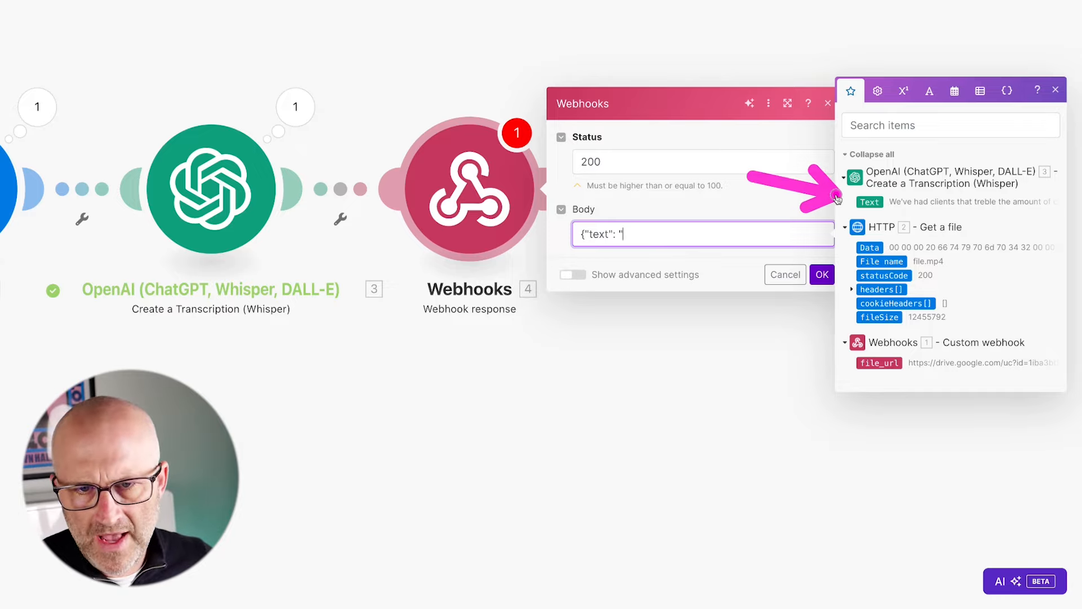
Insert the Whisper Text into the body, making it {"text": "3. Text"}.
{"action": "left_click", "coordinate": [870, 202]}
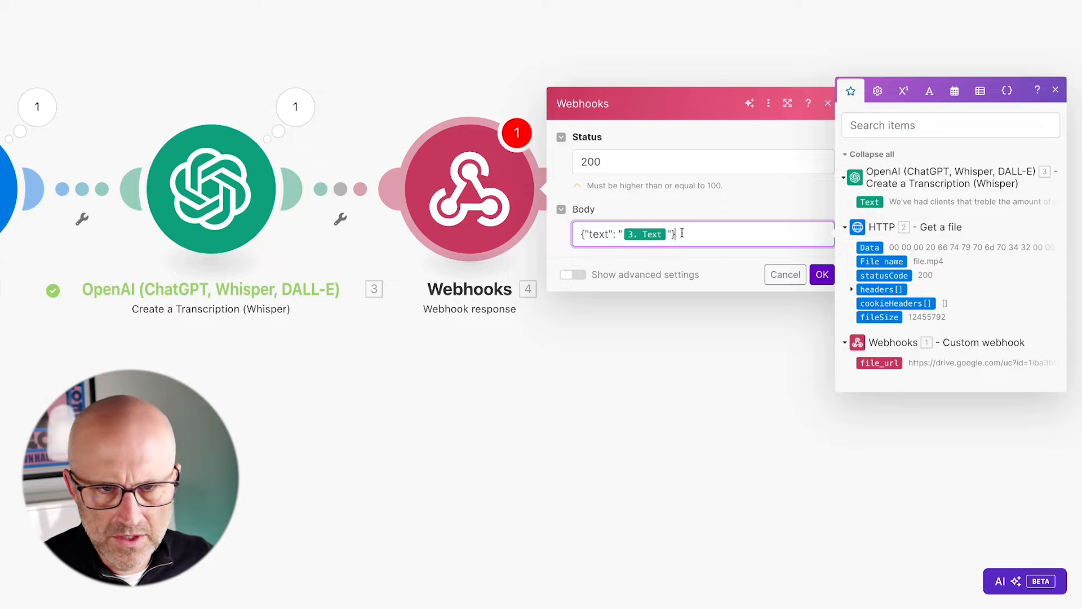
{"action": "mouse_move", "coordinate": [619, 129]}
{"action": "left_mouse_down"}
{"action": "mouse_move", "coordinate": [581, 227]}
{"action": "mouse_move", "coordinate": [655, 219]}
{"action": "left_mouse_up"}
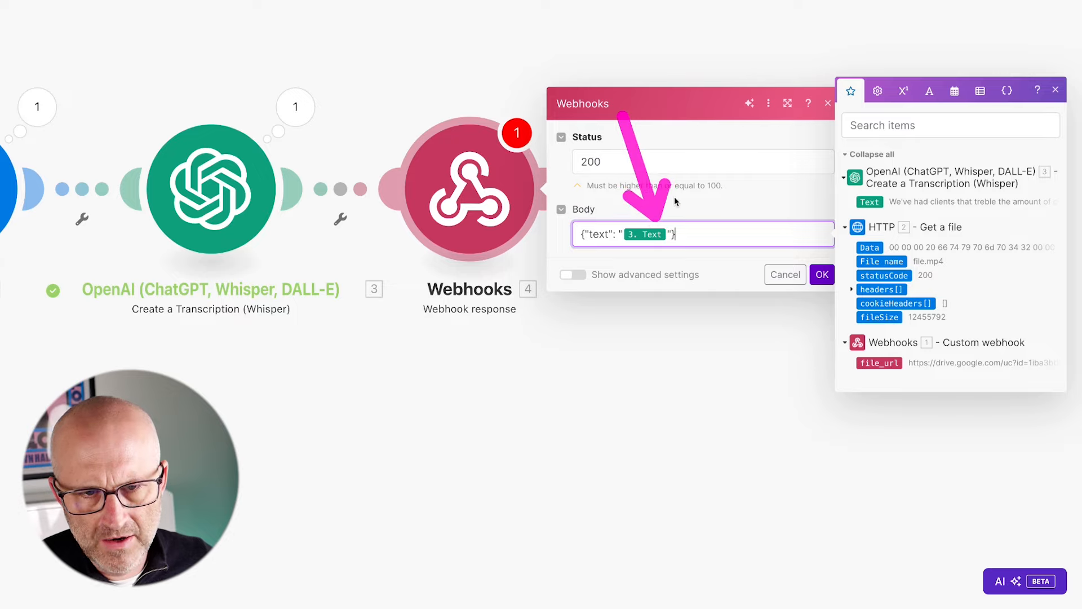
{"action": "left_click_drag", "start_coordinate": [441, 262], "coordinate": [540, 275]}
Add a Content-Type: application/json custom header and save the Webhook response settings.
{"action": "left_click", "coordinate": [574, 275]}
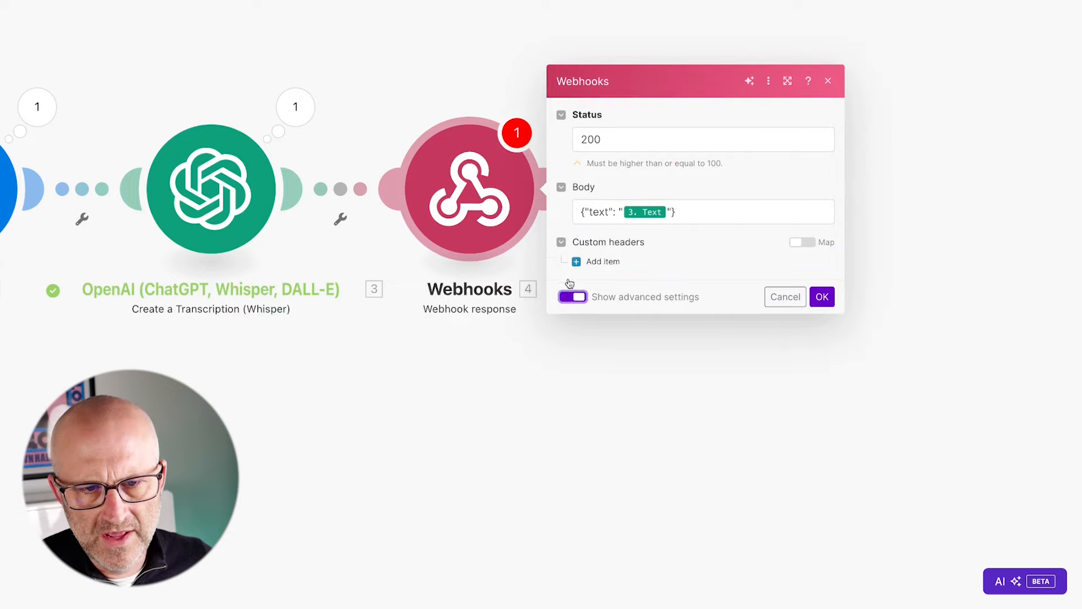
{"action": "left_click_drag", "start_coordinate": [285, 114], "coordinate": [258, 176]}
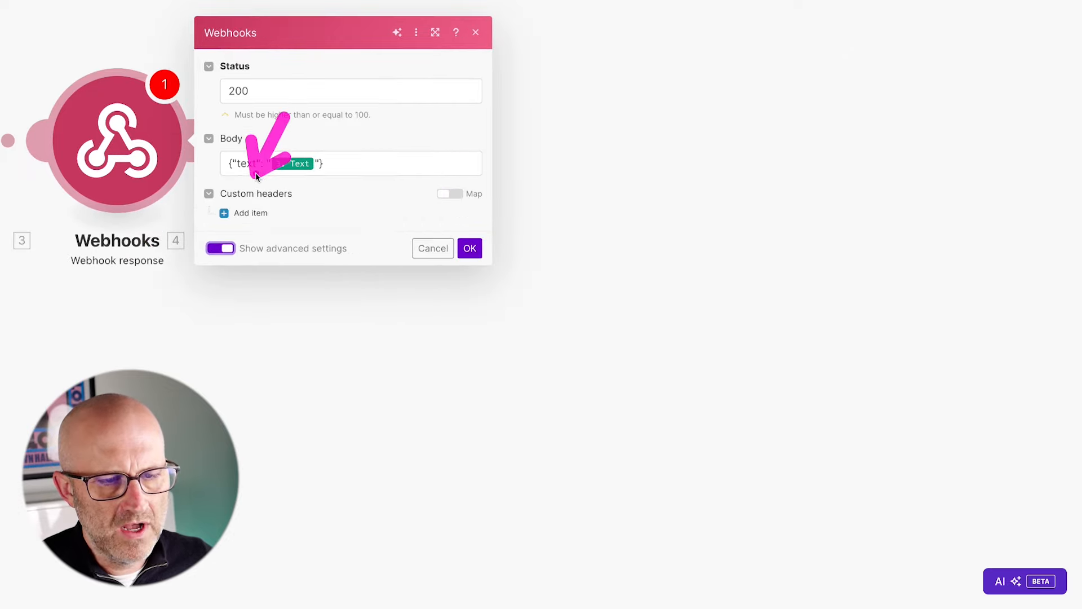
{"action": "left_click_drag", "start_coordinate": [385, 110], "coordinate": [337, 157]}
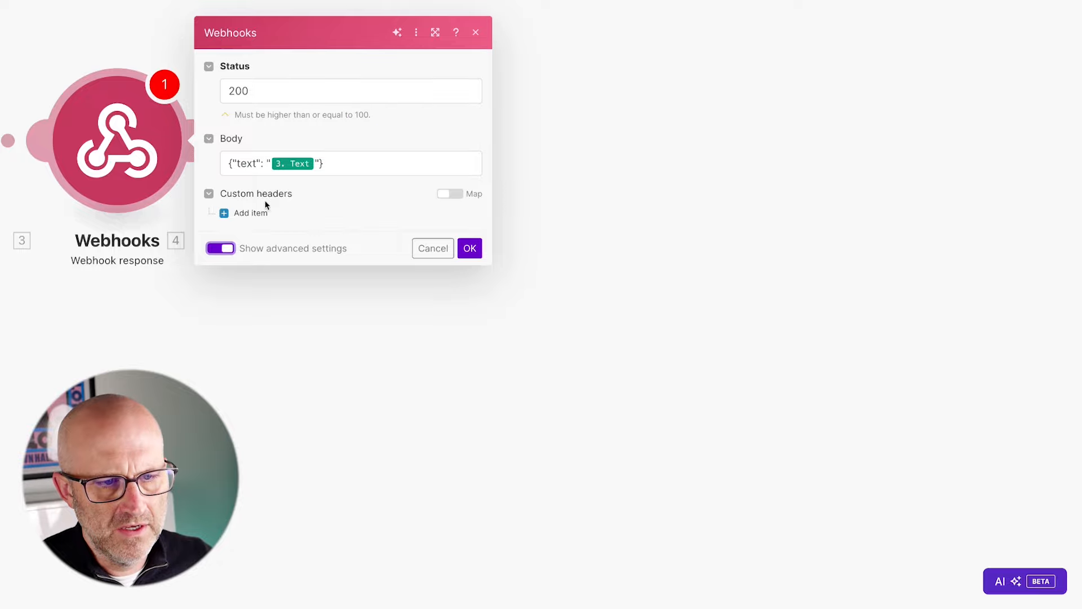
{"action": "left_click", "coordinate": [252, 213]}
{"action": "left_click", "coordinate": [282, 169]}
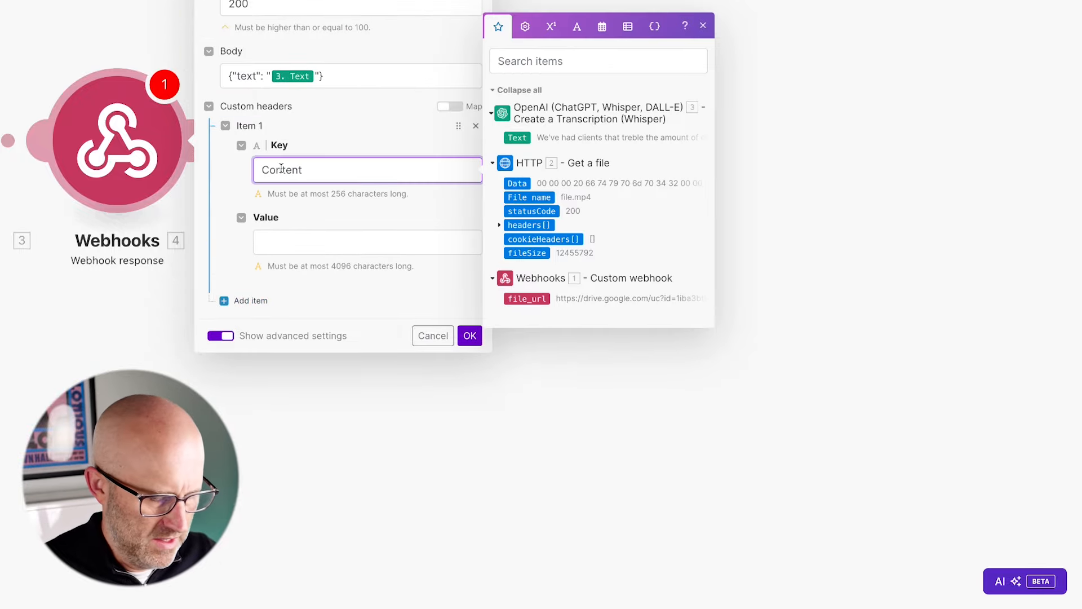
{"action": "type", "text": "Content-Type"}
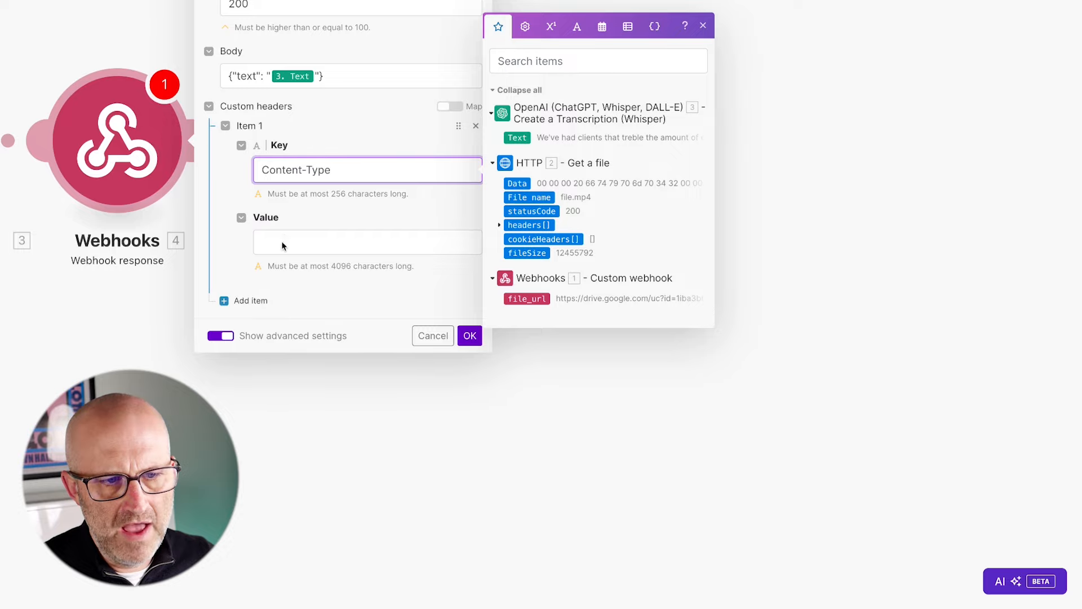
{"action": "left_click", "coordinate": [282, 244]}
{"action": "type", "text": "applica"}
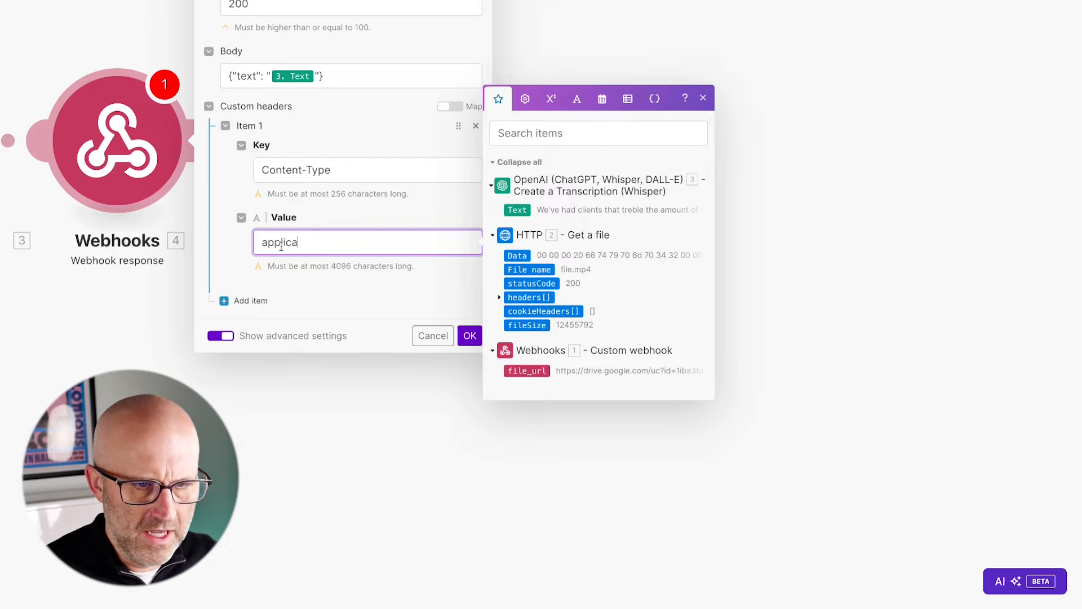
{"action": "type", "text": "tion/json"}
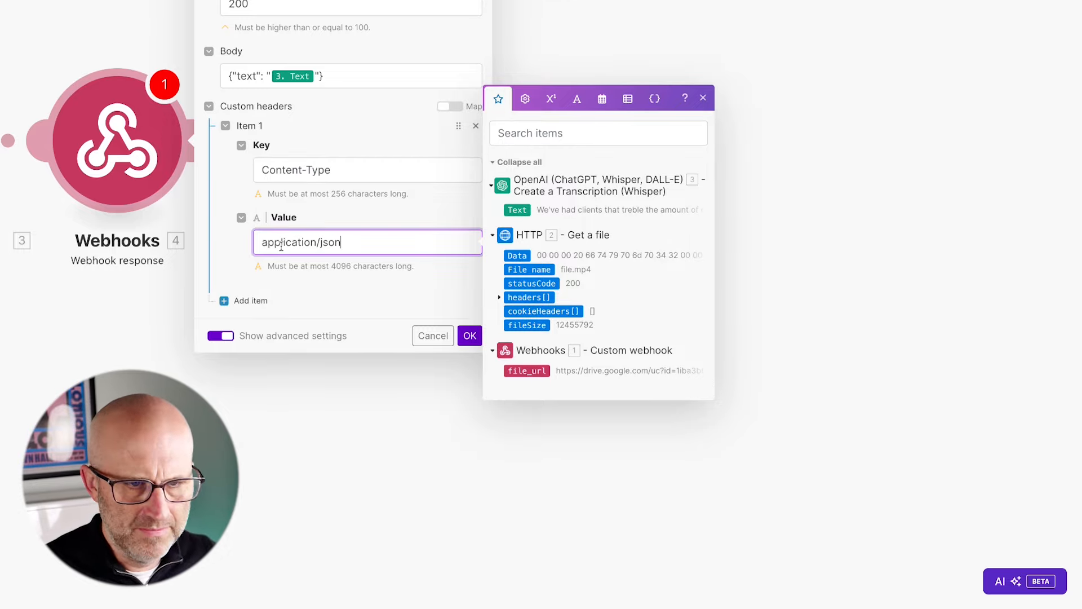
{"action": "left_click", "coordinate": [452, 273]}
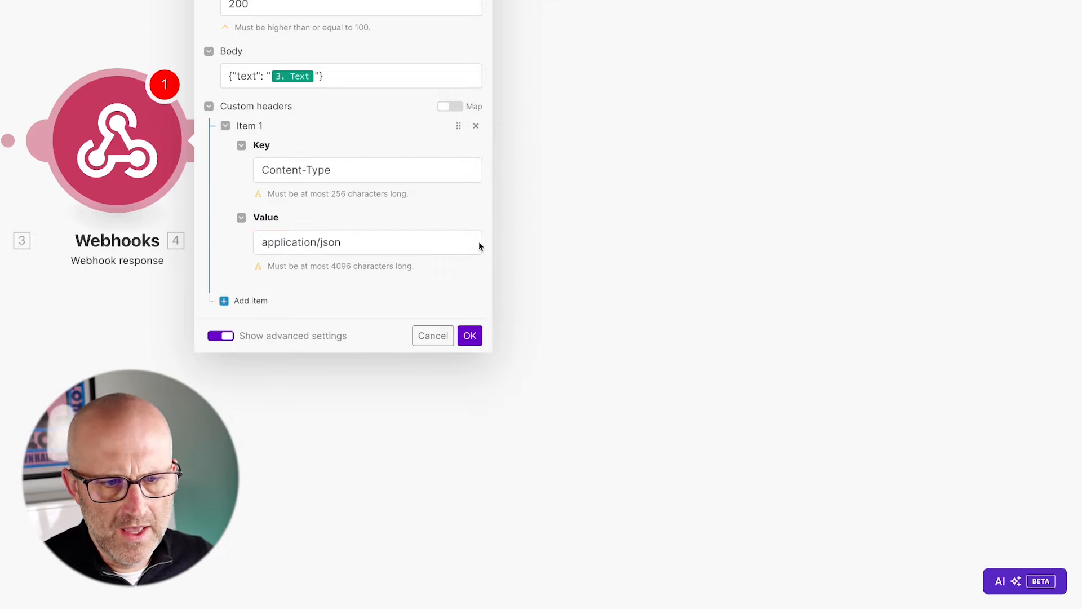
{"action": "left_click", "coordinate": [469, 335]}
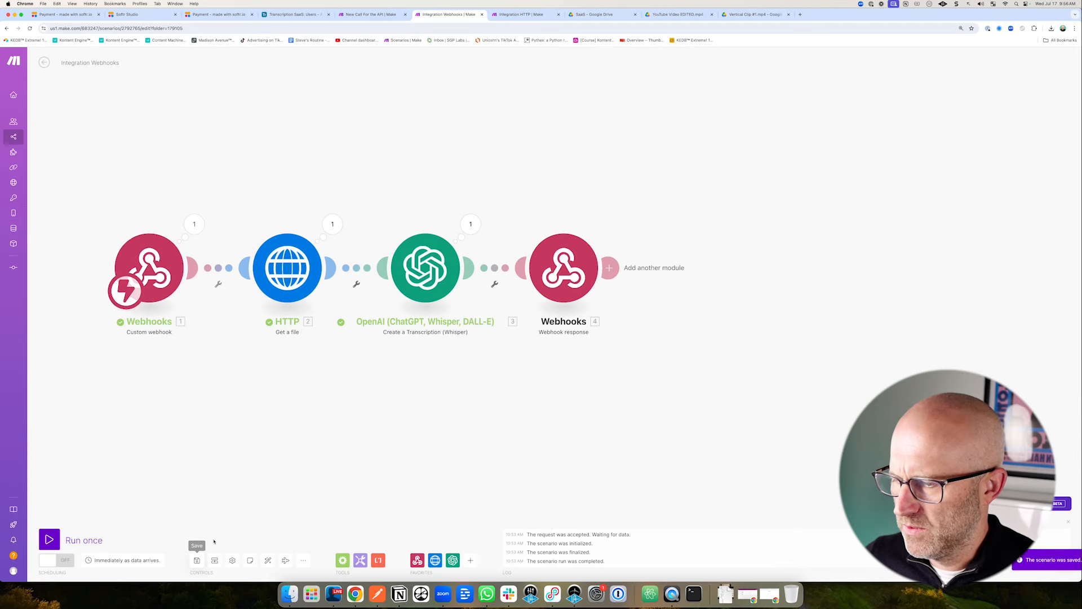
Run the webhook scenario, trigger it from Integration HTTP, and check the four modules' run outputs.
{"action": "left_click", "coordinate": [51, 538]}
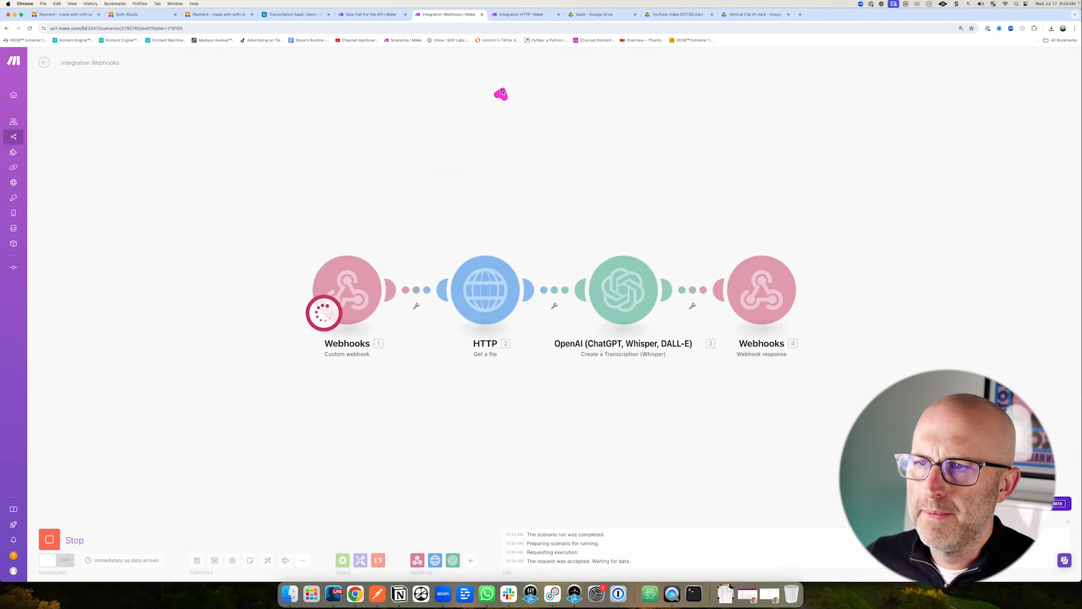
{"action": "left_click", "coordinate": [513, 15]}
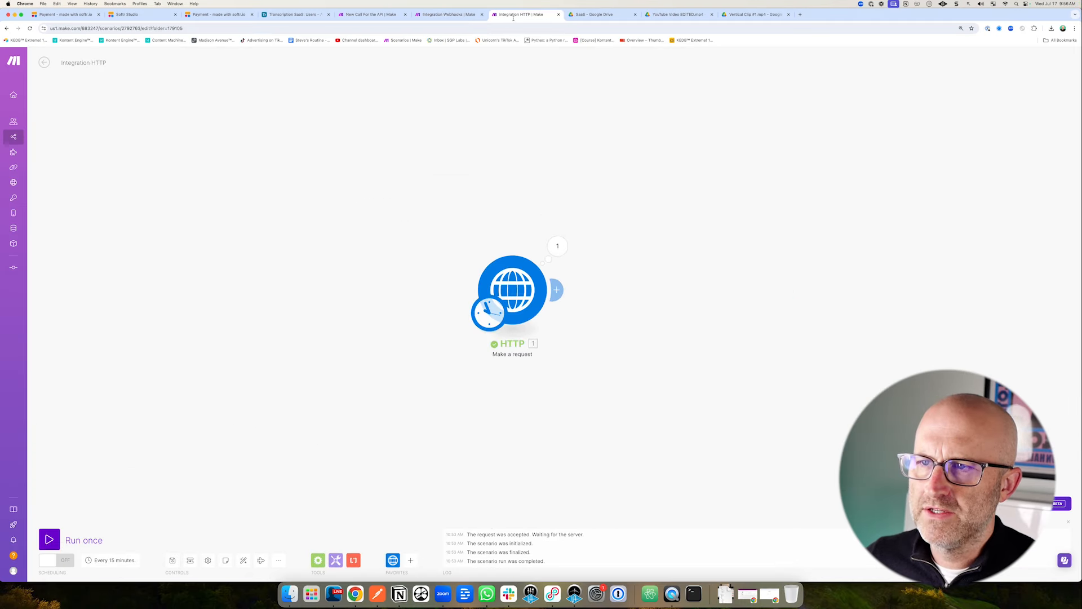
{"action": "left_click", "coordinate": [53, 539]}
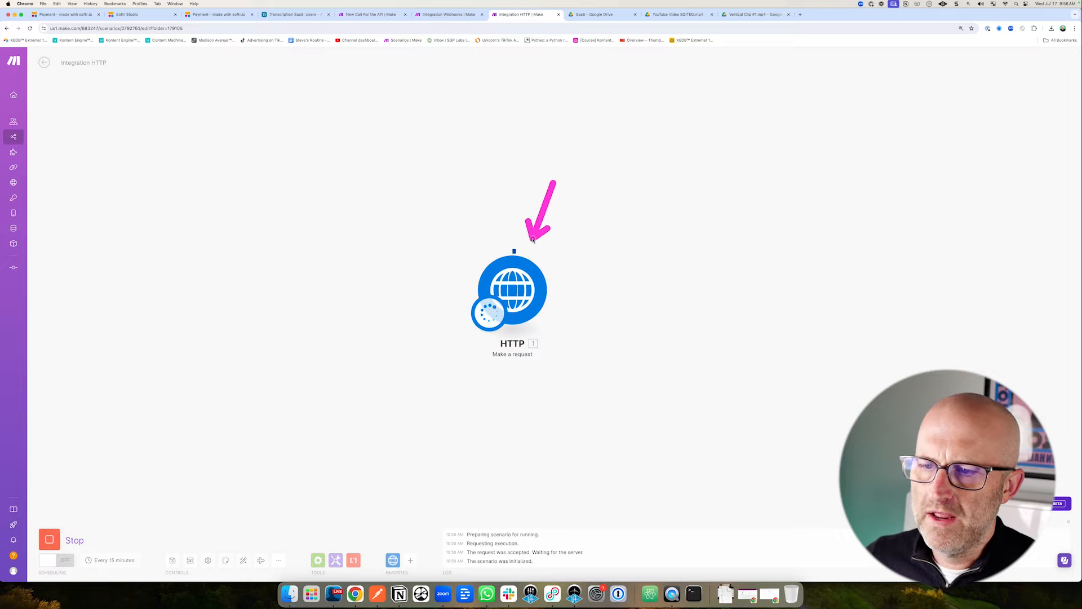
{"action": "left_click", "coordinate": [463, 16]}
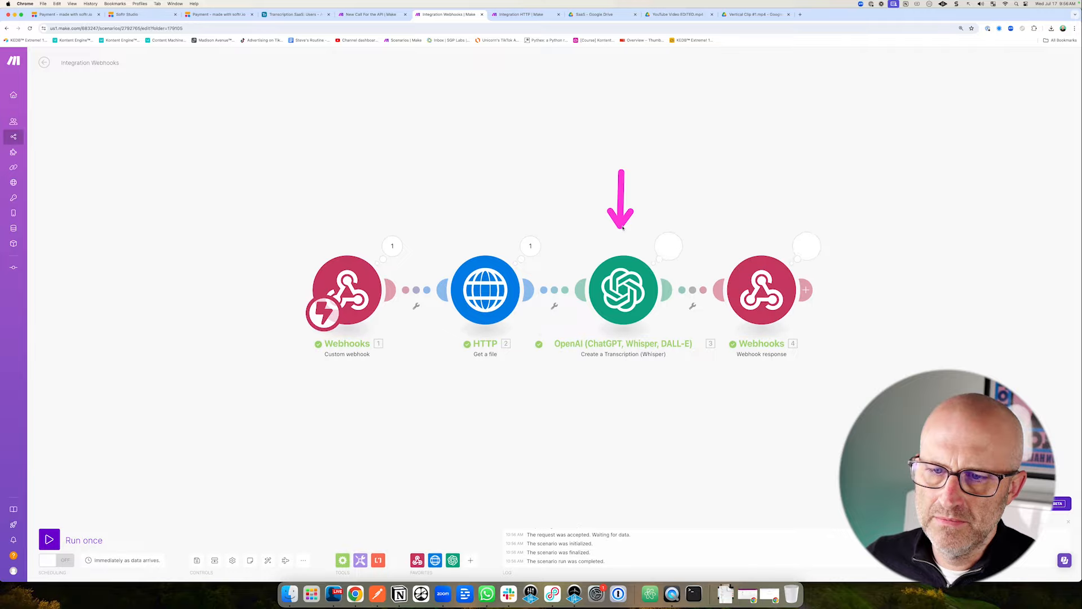
{"action": "left_click", "coordinate": [808, 247]}
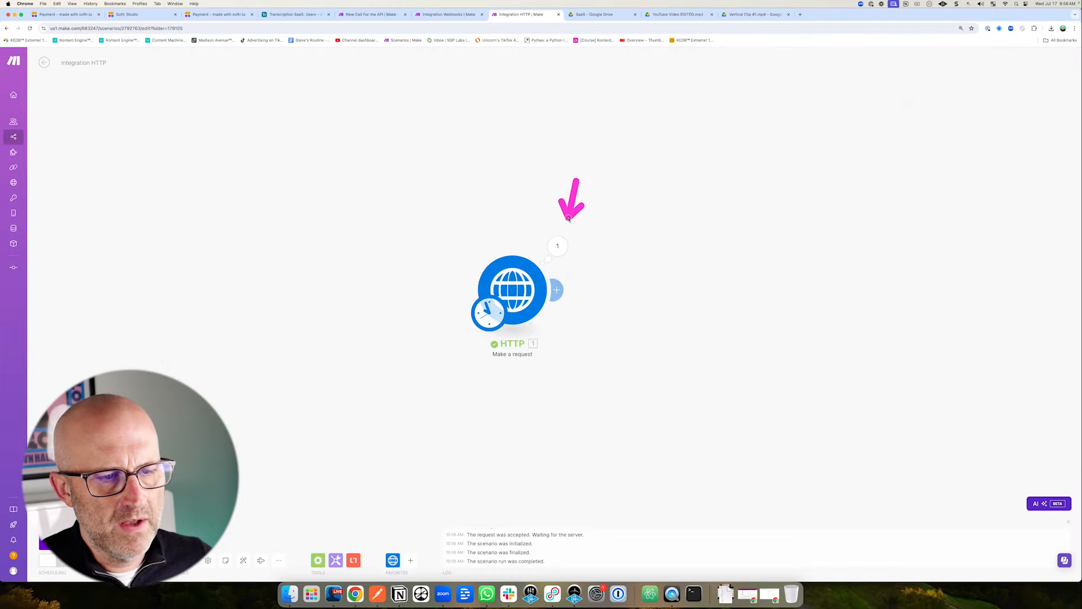
{"action": "left_click", "coordinate": [557, 246]}
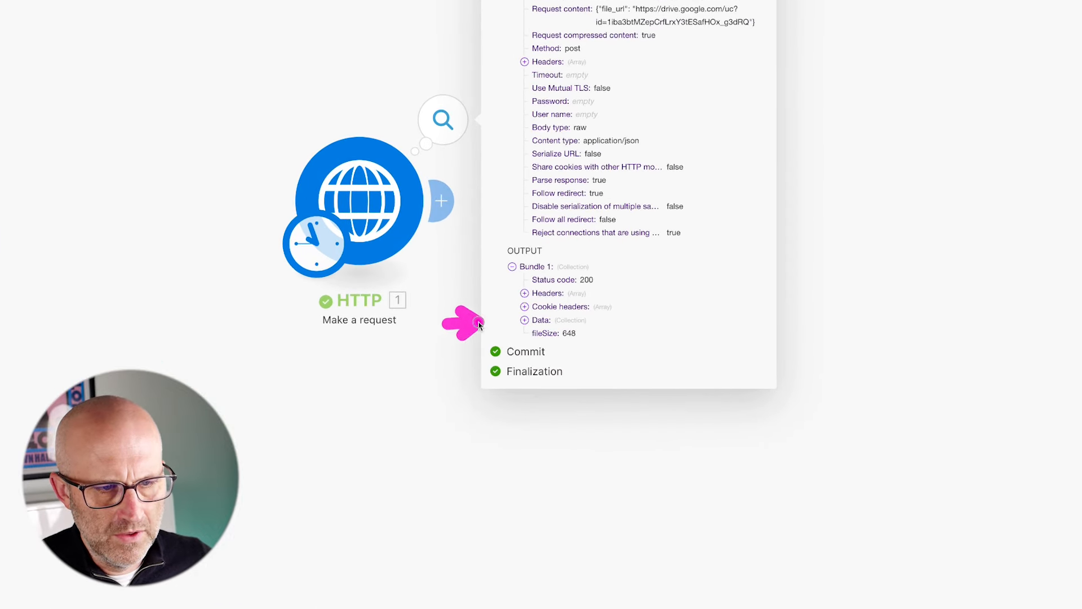
{"action": "left_click", "coordinate": [525, 319]}
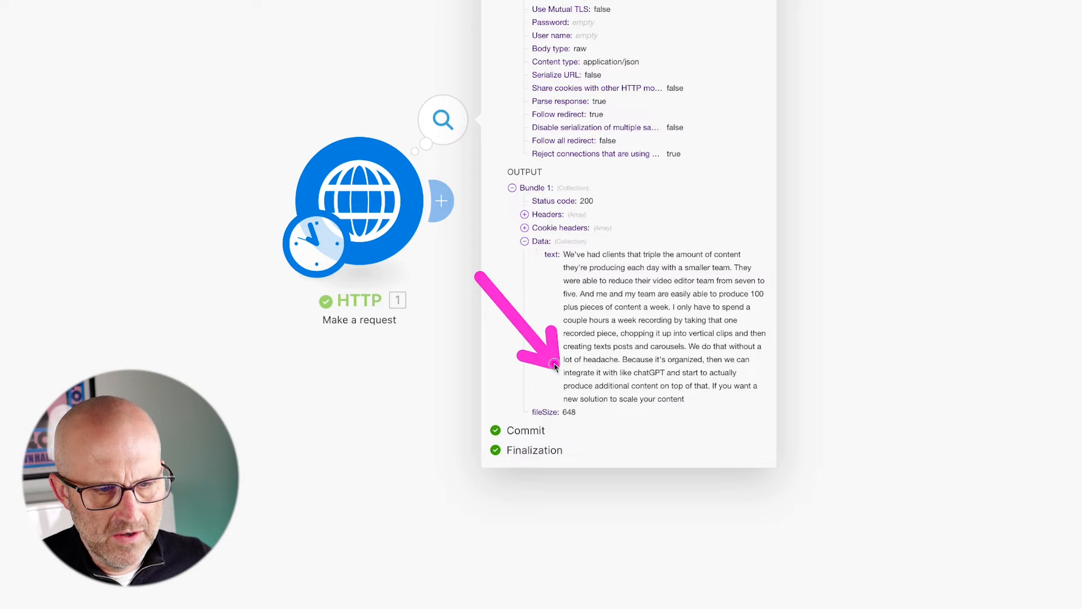
{"action": "left_click", "coordinate": [352, 389]}
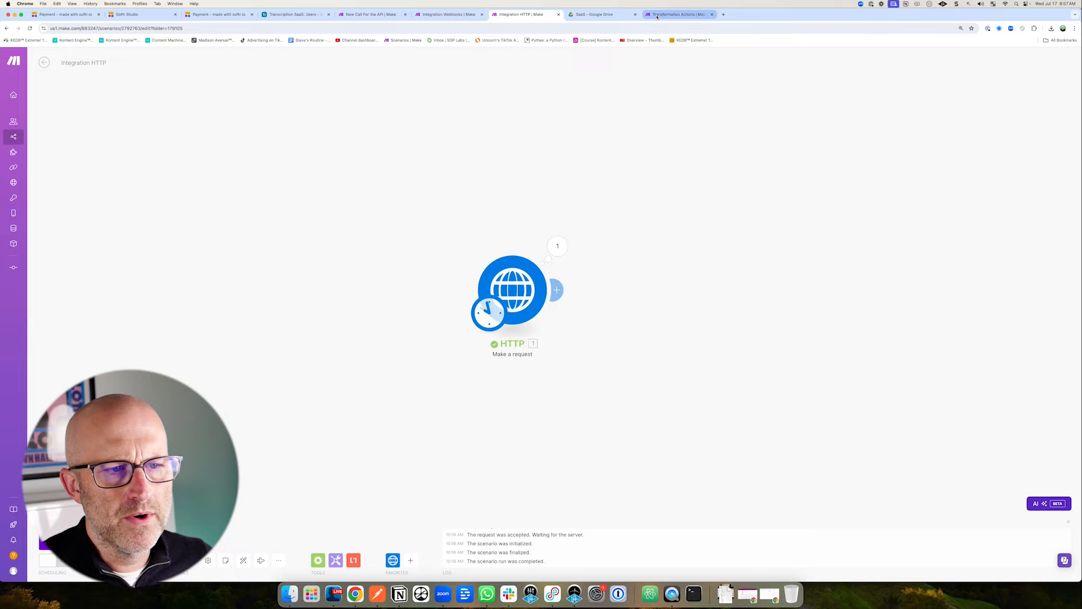
Look over the Integration Webhooks and Transformation Actions scenarios and close the webhook run output panel.
{"action": "left_click", "coordinate": [451, 15]}
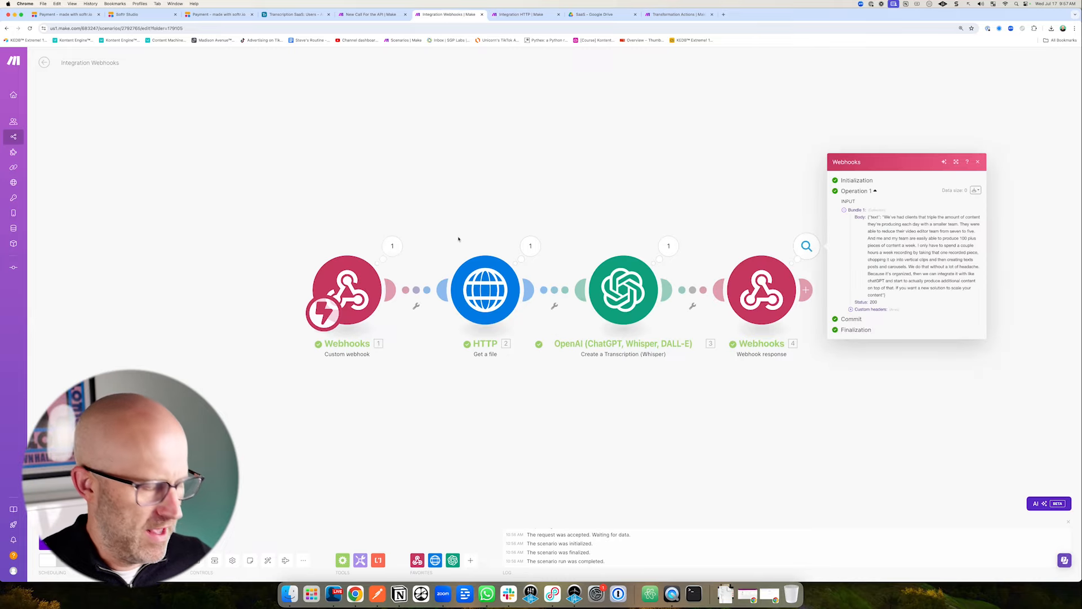
{"action": "mouse_move", "coordinate": [282, 214]}
{"action": "left_mouse_down"}
{"action": "mouse_move", "coordinate": [769, 359]}
{"action": "mouse_move", "coordinate": [863, 364]}
{"action": "left_mouse_up"}
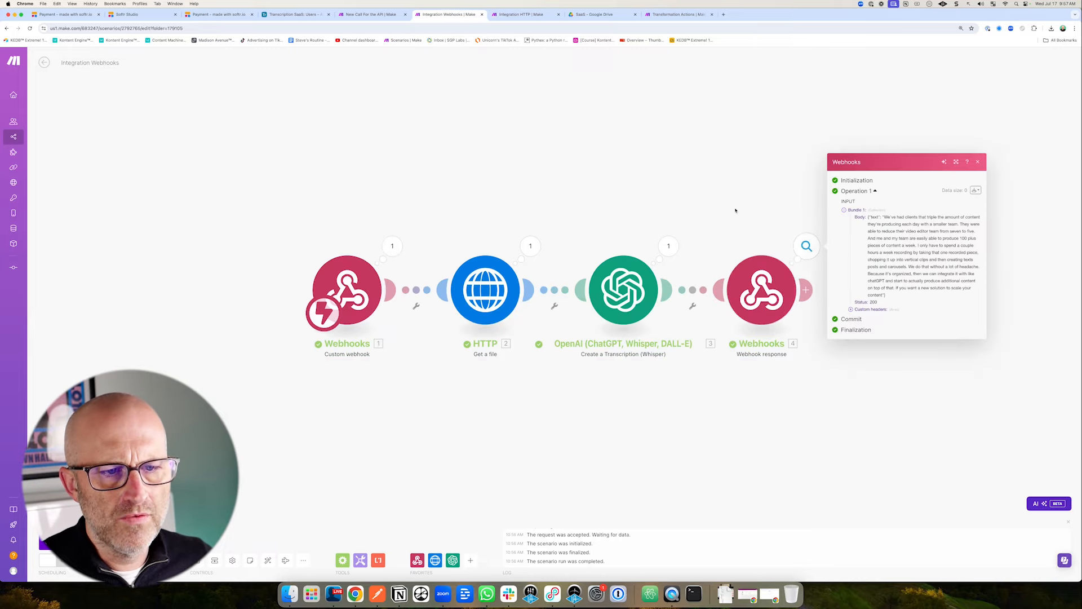
{"action": "left_click", "coordinate": [654, 15]}
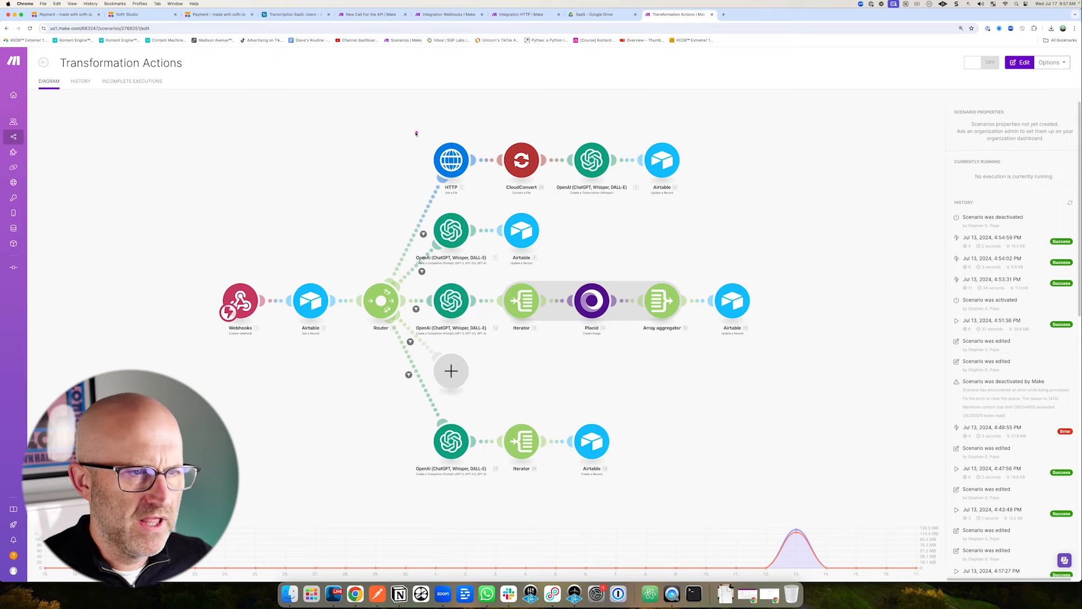
{"action": "mouse_move", "coordinate": [403, 132]}
{"action": "left_mouse_down"}
{"action": "mouse_move", "coordinate": [446, 167]}
{"action": "mouse_move", "coordinate": [517, 189]}
{"action": "mouse_move", "coordinate": [627, 199]}
{"action": "left_mouse_up"}
{"action": "mouse_move", "coordinate": [243, 193]}
{"action": "left_mouse_down"}
{"action": "mouse_move", "coordinate": [283, 243]}
{"action": "mouse_move", "coordinate": [362, 237]}
{"action": "mouse_move", "coordinate": [391, 204]}
{"action": "left_mouse_up"}
{"action": "left_click_drag", "start_coordinate": [569, 84], "coordinate": [583, 132]}
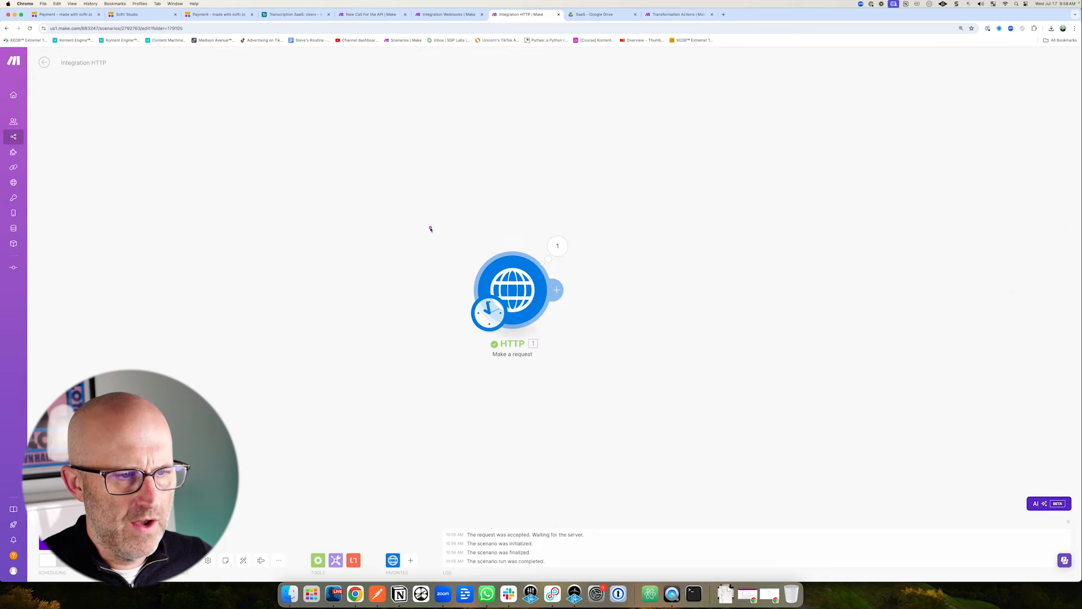
{"action": "mouse_move", "coordinate": [414, 206]}
{"action": "left_mouse_down"}
{"action": "mouse_move", "coordinate": [569, 297]}
{"action": "mouse_move", "coordinate": [610, 381]}
{"action": "left_mouse_up"}
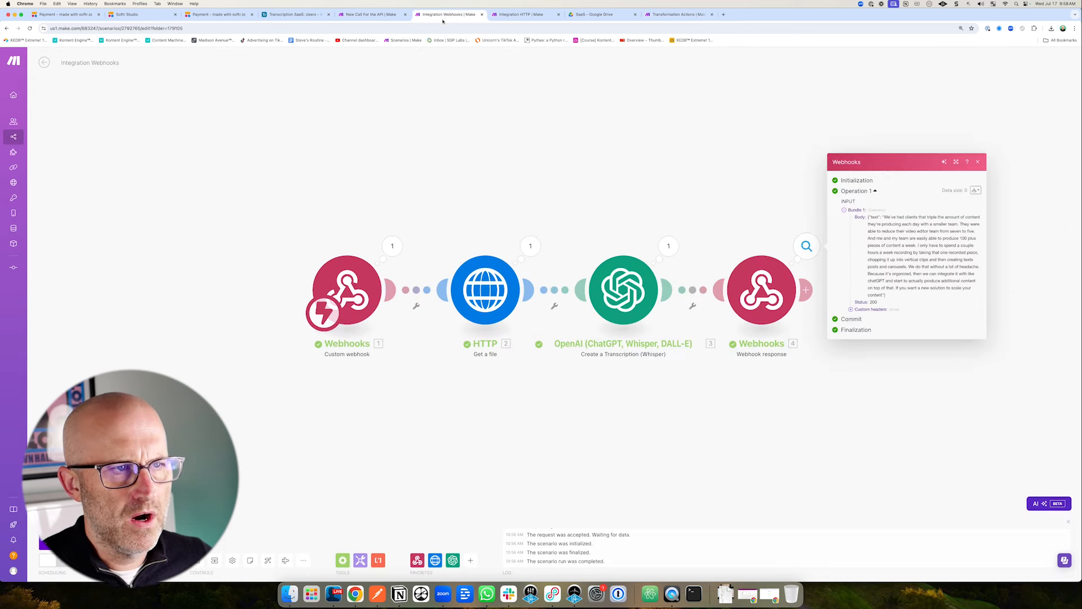
{"action": "left_click_drag", "start_coordinate": [333, 128], "coordinate": [387, 242]}
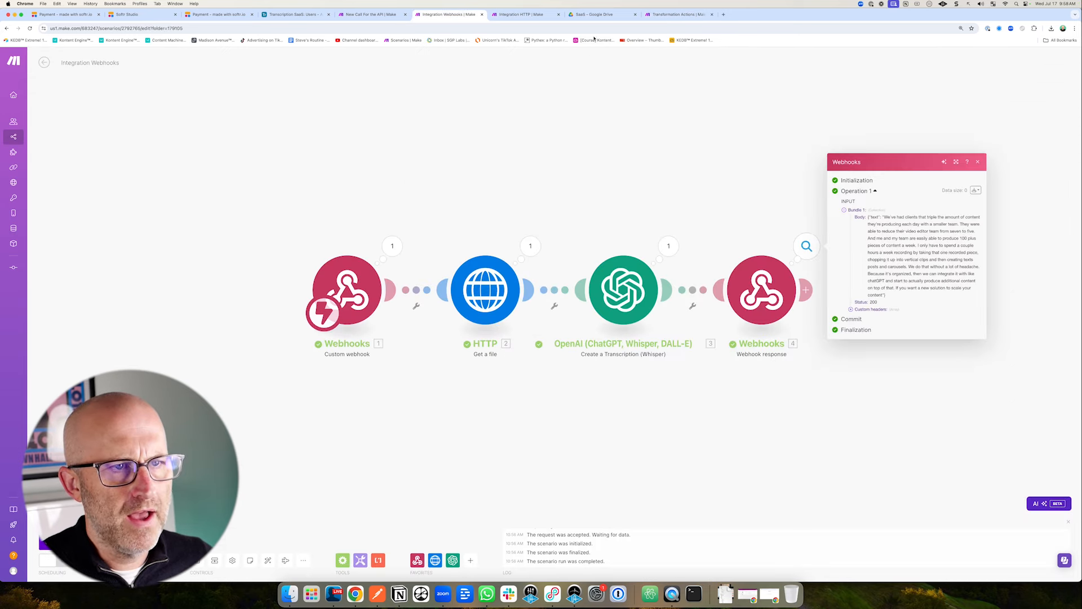
{"action": "mouse_move", "coordinate": [393, 126]}
{"action": "left_mouse_down"}
{"action": "mouse_move", "coordinate": [534, 186]}
{"action": "mouse_move", "coordinate": [631, 199]}
{"action": "left_mouse_up"}
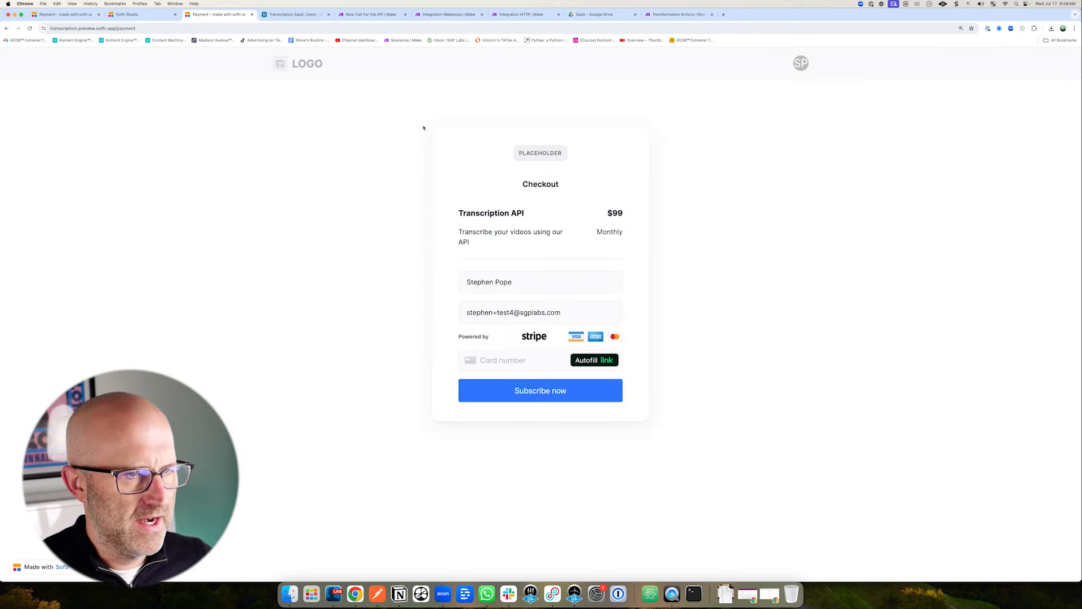
{"action": "mouse_move", "coordinate": [435, 128]}
{"action": "left_mouse_down"}
{"action": "mouse_move", "coordinate": [580, 254]}
{"action": "mouse_move", "coordinate": [677, 450]}
{"action": "left_mouse_up"}
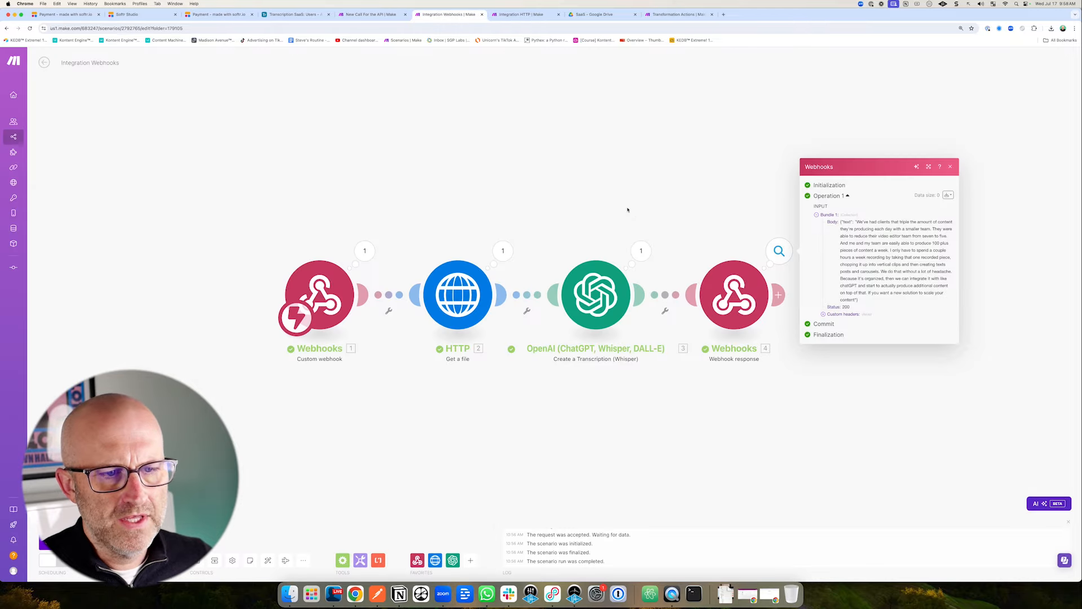
{"action": "left_click", "coordinate": [628, 211]}
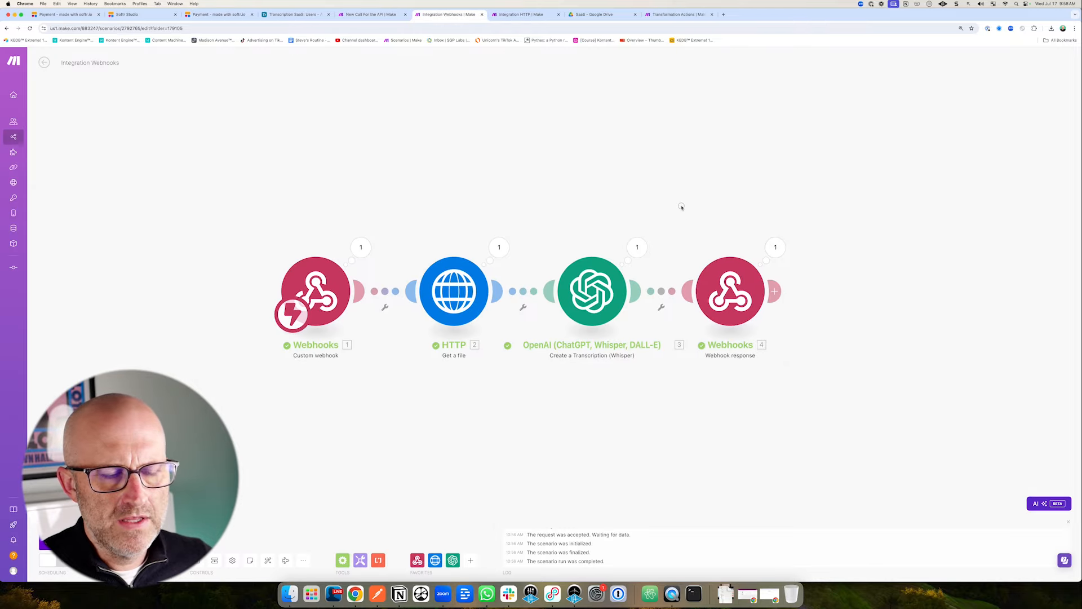
Pan through the Transformation Actions CloudConvert transcription branch, then return to Integration Webhooks.
{"action": "left_click_drag", "start_coordinate": [651, 196], "coordinate": [639, 205]}
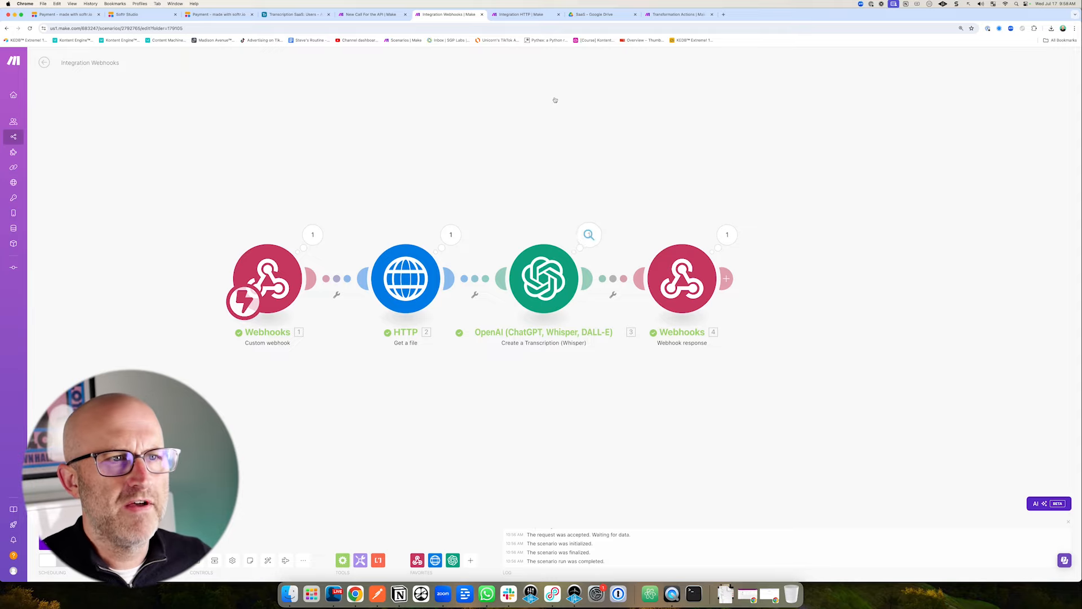
{"action": "left_click", "coordinate": [679, 14]}
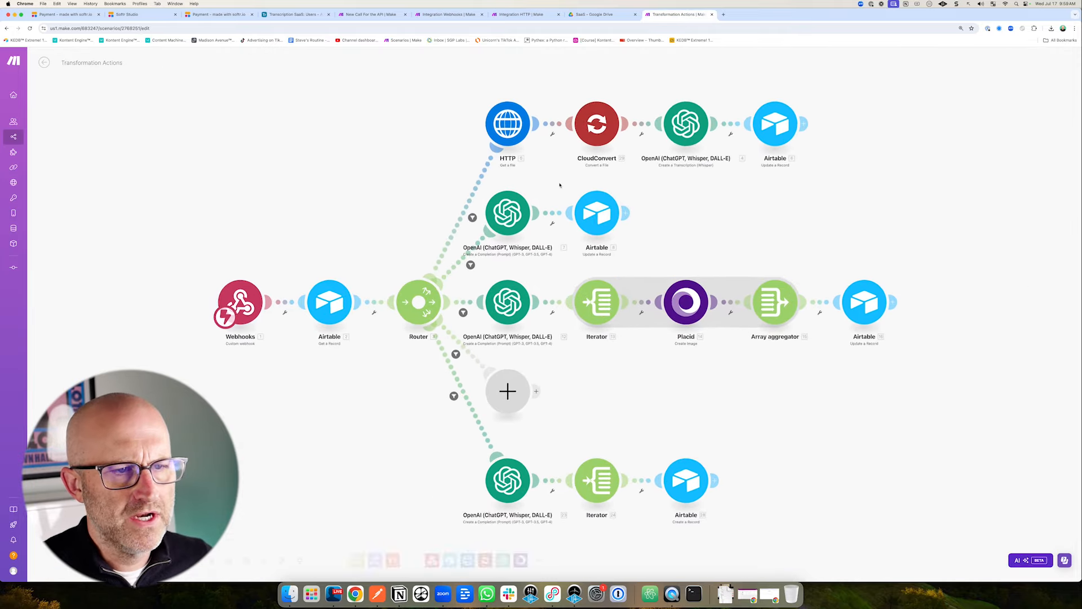
{"action": "left_click_drag", "start_coordinate": [597, 160], "coordinate": [463, 267]}
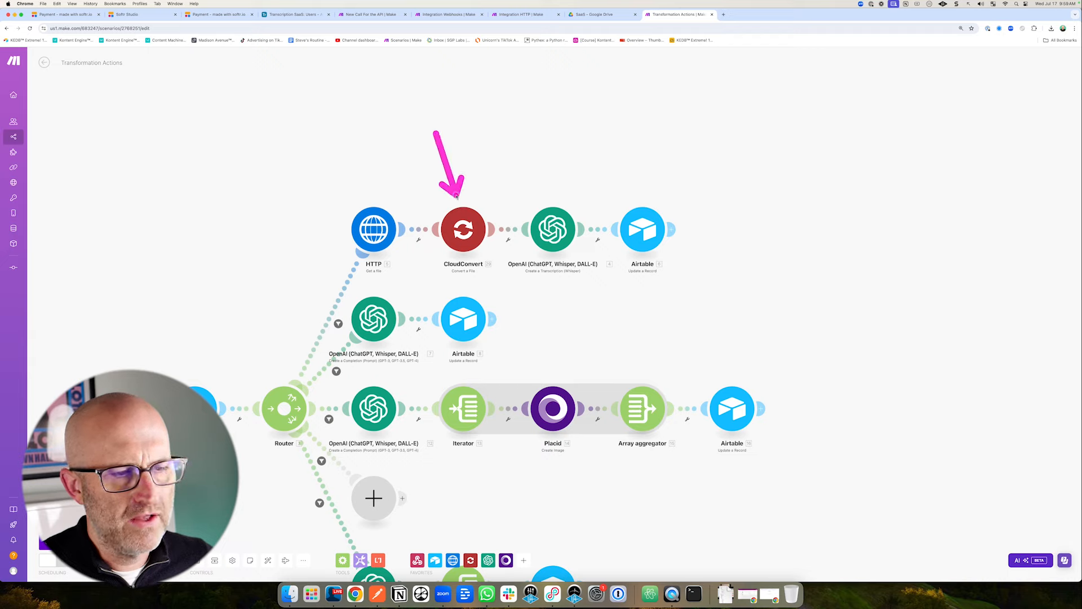
{"action": "left_click_drag", "start_coordinate": [532, 129], "coordinate": [543, 187]}
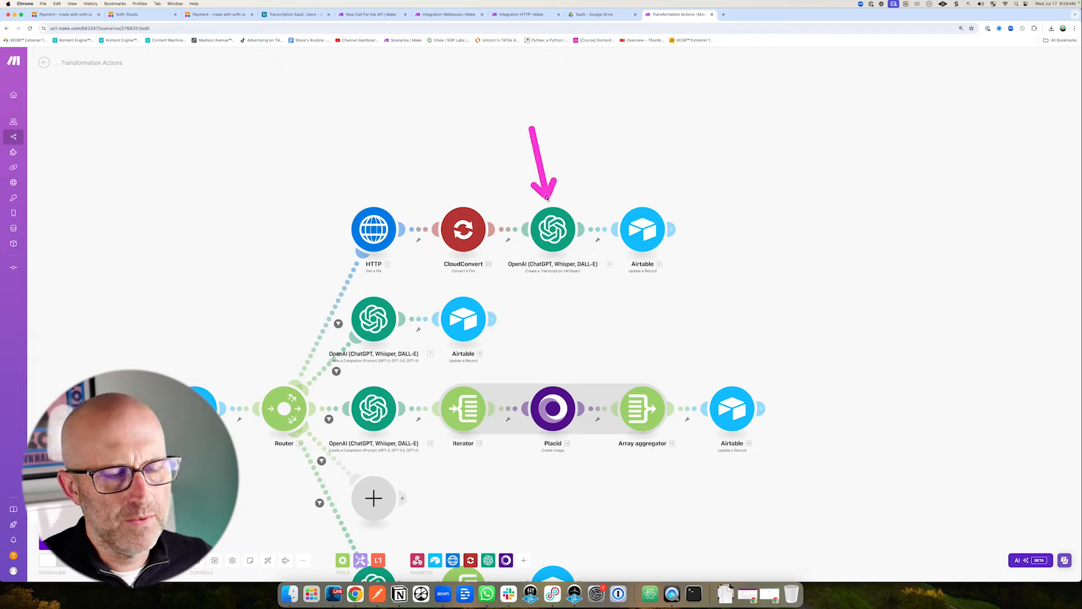
{"action": "left_click_drag", "start_coordinate": [410, 180], "coordinate": [605, 277]}
{"action": "left_click_drag", "start_coordinate": [458, 138], "coordinate": [459, 189]}
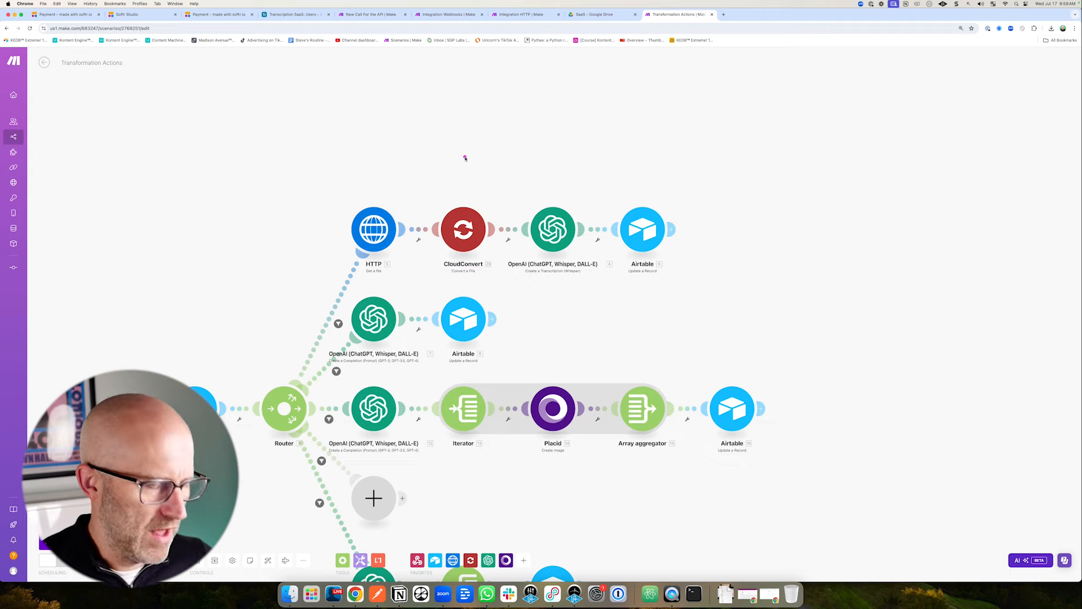
{"action": "left_click_drag", "start_coordinate": [543, 175], "coordinate": [545, 194]}
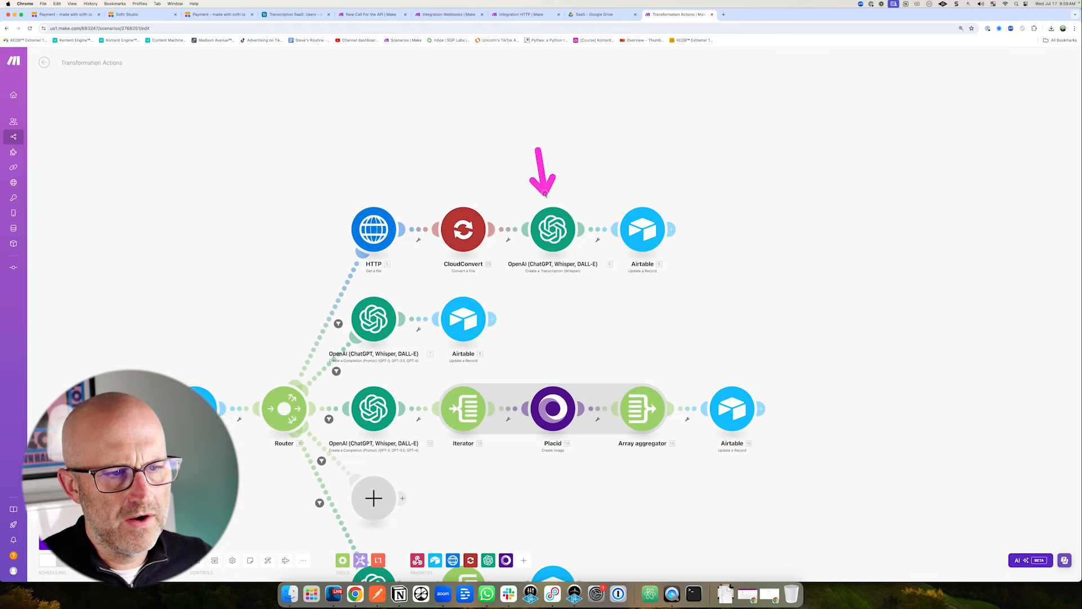
{"action": "key", "text": "super+6"}
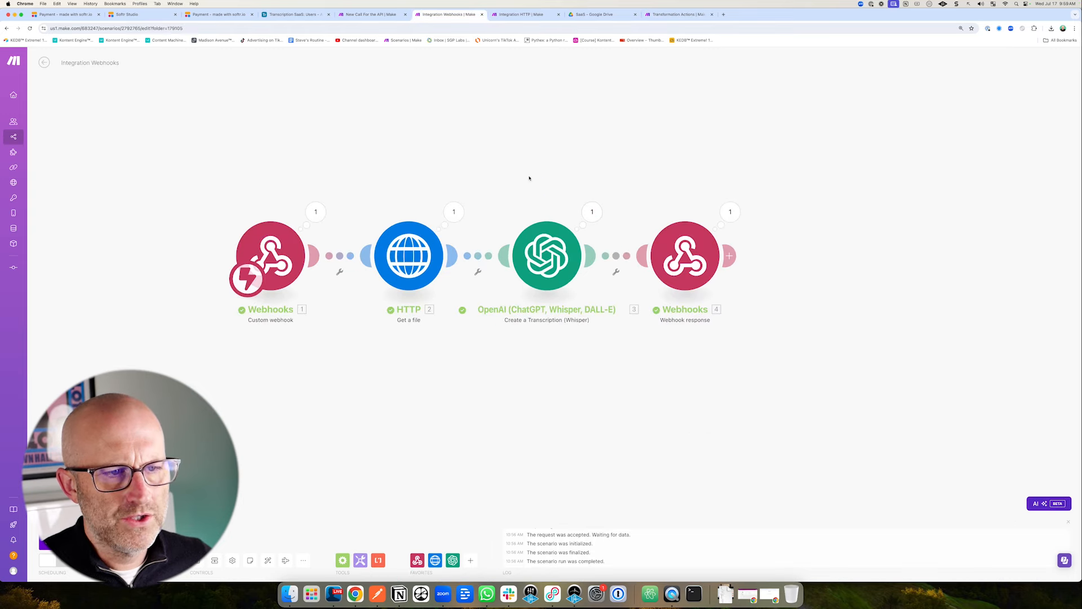
{"action": "left_click_drag", "start_coordinate": [512, 158], "coordinate": [538, 213]}
Branch a Flow Control Resume error handler off the Whisper transcription module, leaving its Text empty.
{"action": "right_click", "coordinate": [562, 271]}
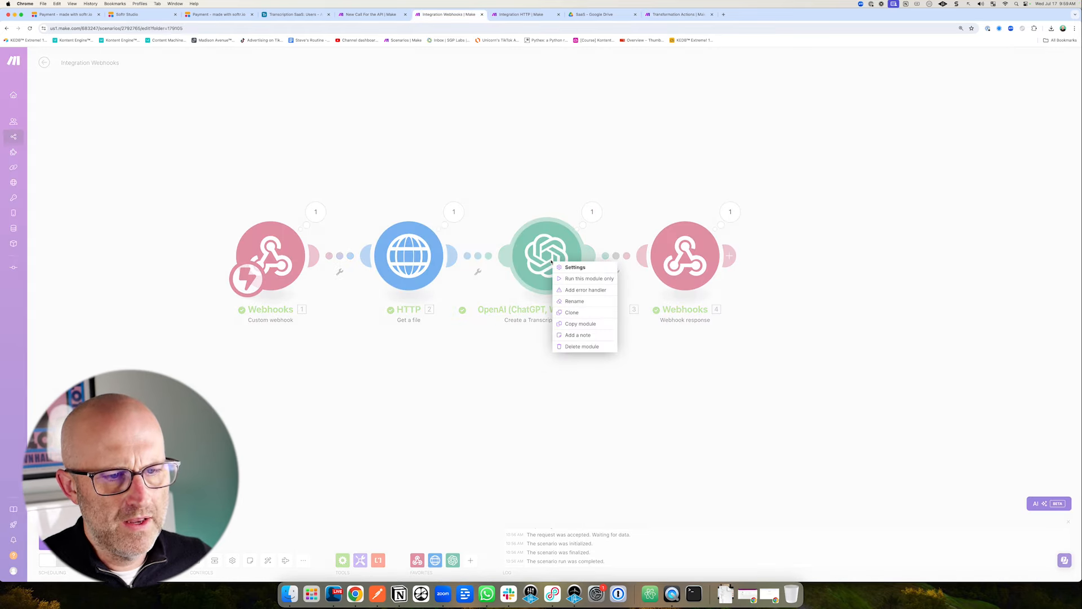
{"action": "left_click", "coordinate": [586, 290]}
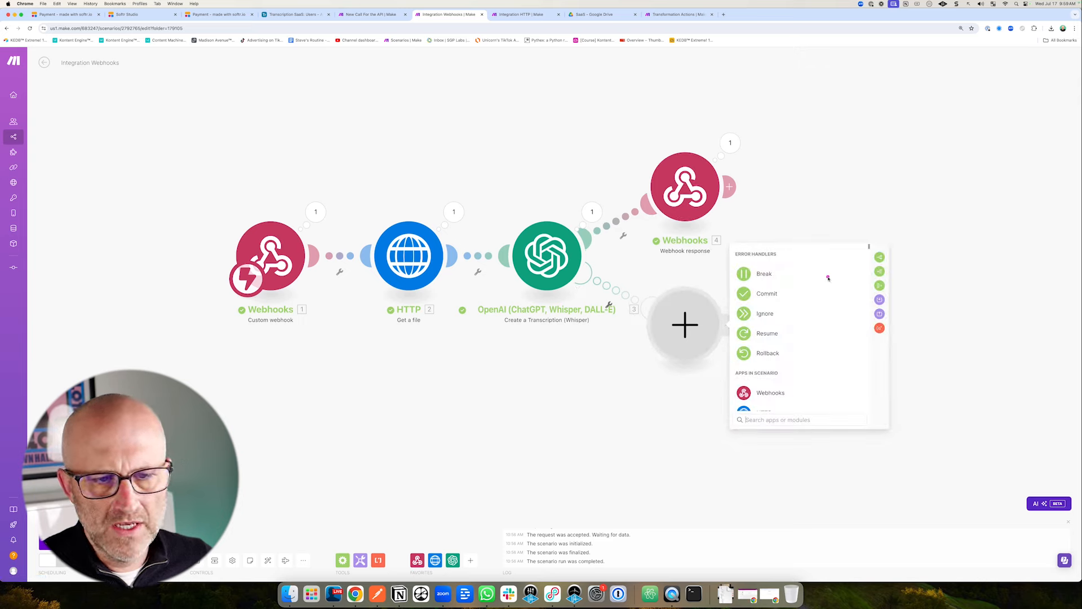
{"action": "left_click_drag", "start_coordinate": [827, 275], "coordinate": [786, 324]}
{"action": "left_click", "coordinate": [789, 332]}
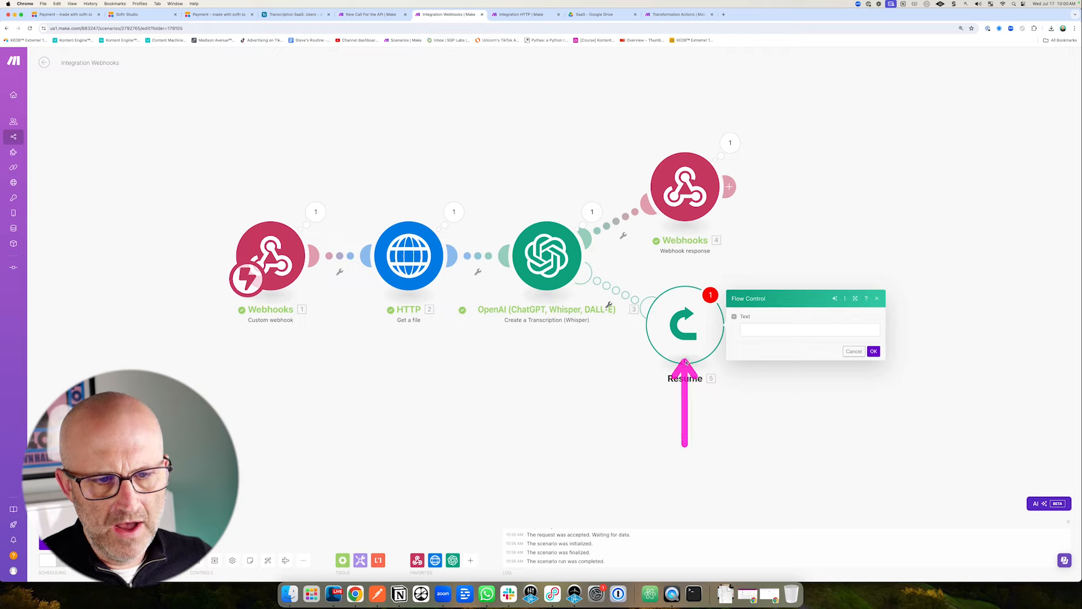
{"action": "left_click_drag", "start_coordinate": [533, 151], "coordinate": [539, 205]}
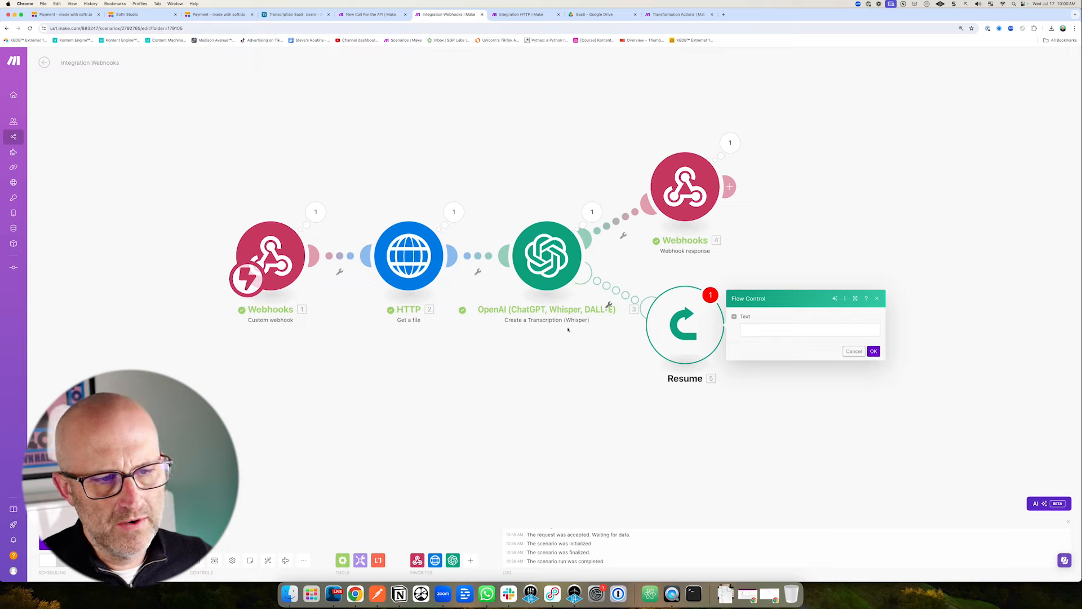
{"action": "left_click_drag", "start_coordinate": [547, 395], "coordinate": [546, 319]}
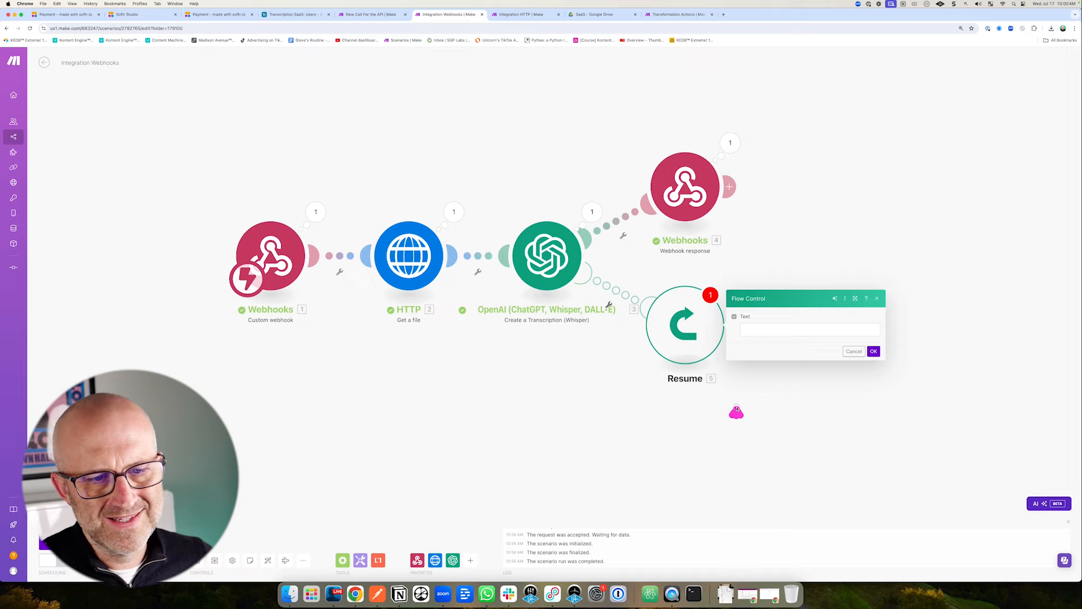
{"action": "left_click_drag", "start_coordinate": [737, 413], "coordinate": [746, 341]}
{"action": "left_click_drag", "start_coordinate": [552, 142], "coordinate": [552, 194]}
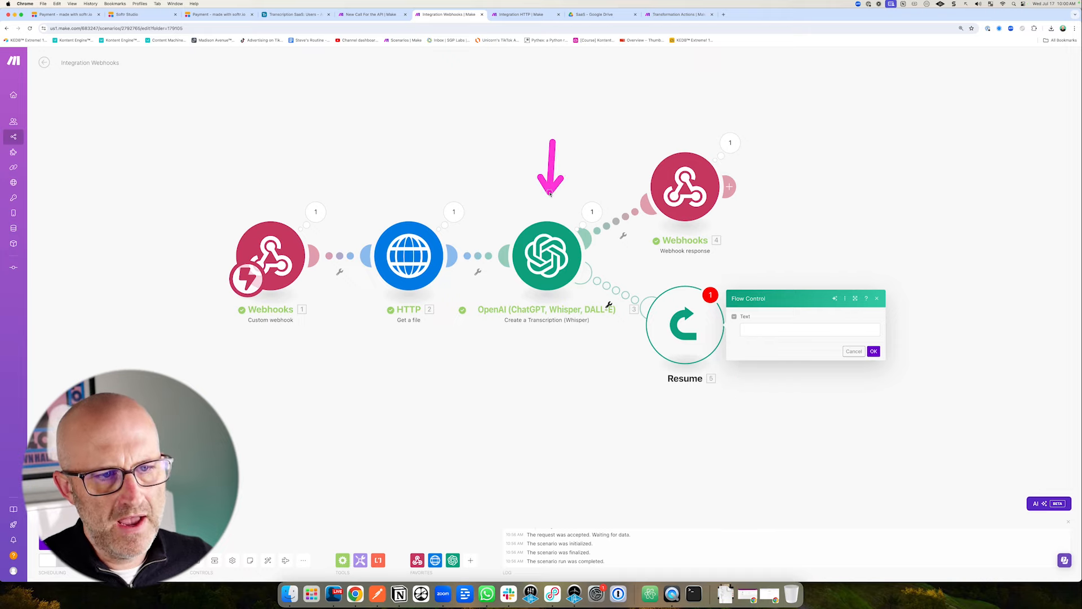
{"action": "left_click_drag", "start_coordinate": [551, 151], "coordinate": [645, 180]}
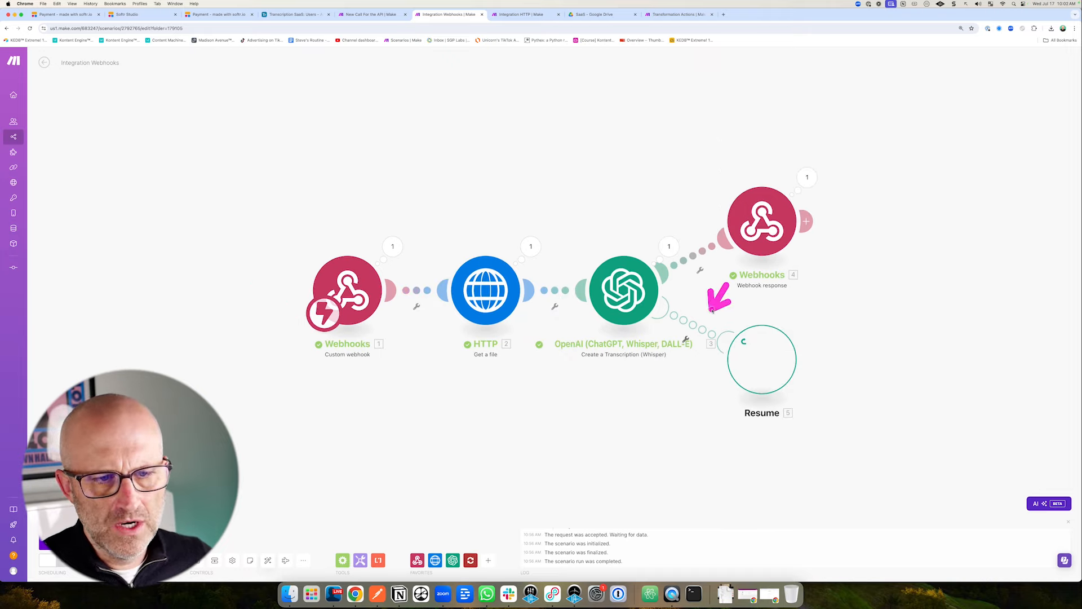
Insert a CloudConvert 'Convert a File' module on the route before the Resume handler.
{"action": "right_click", "coordinate": [711, 332]}
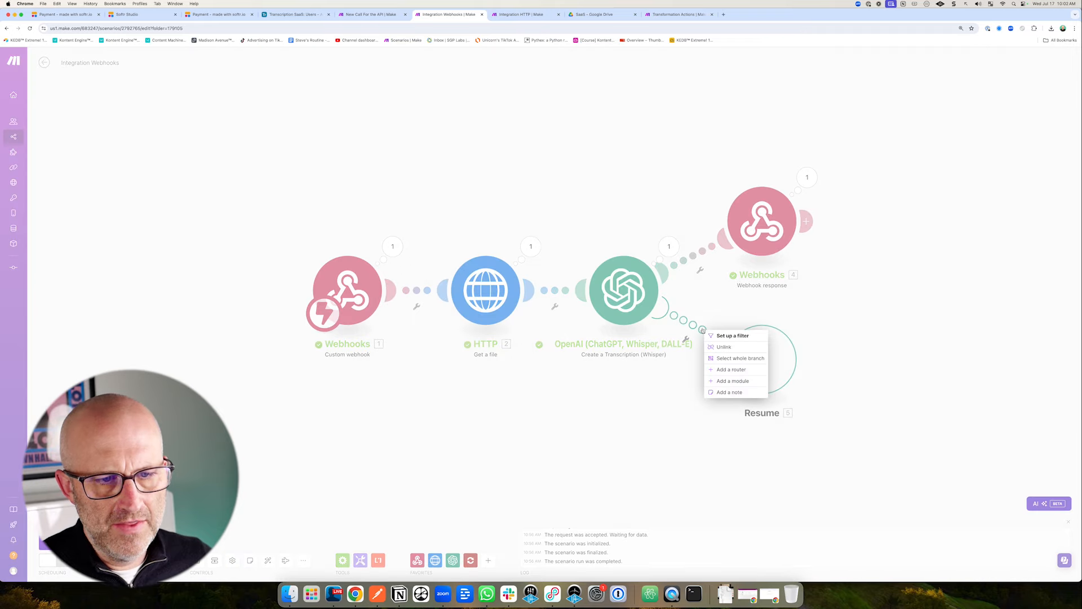
{"action": "left_click", "coordinate": [736, 383]}
{"action": "type", "text": "Cloud"}
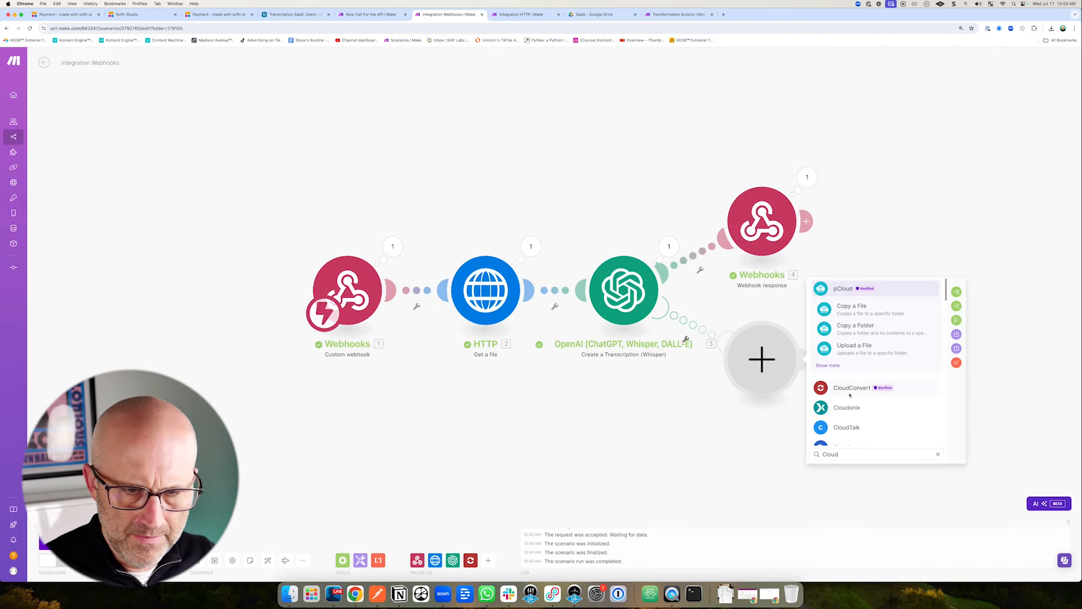
{"action": "left_click", "coordinate": [850, 388]}
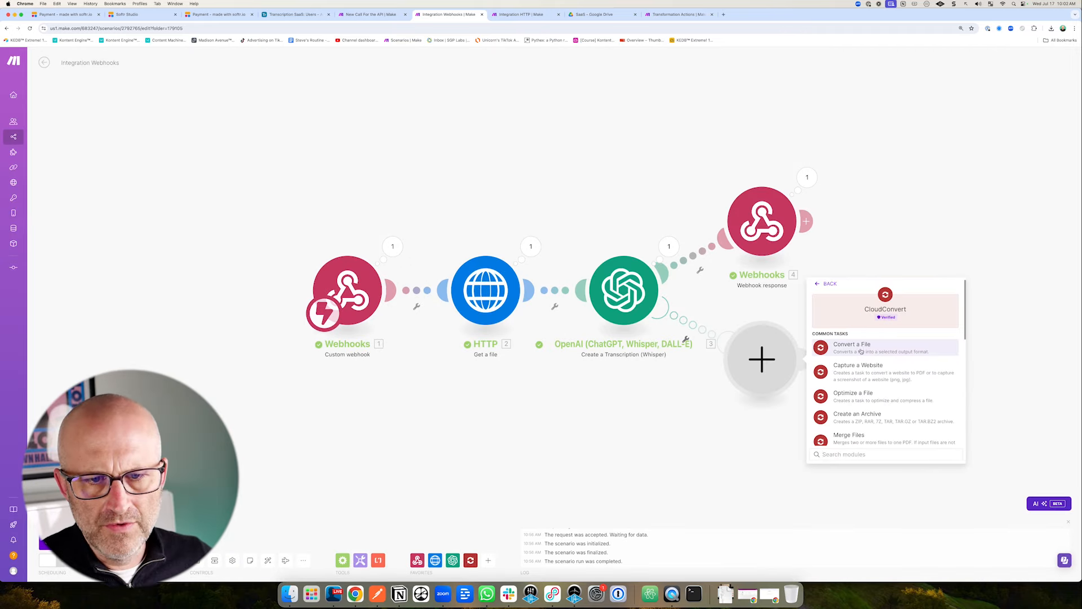
{"action": "left_click", "coordinate": [845, 345]}
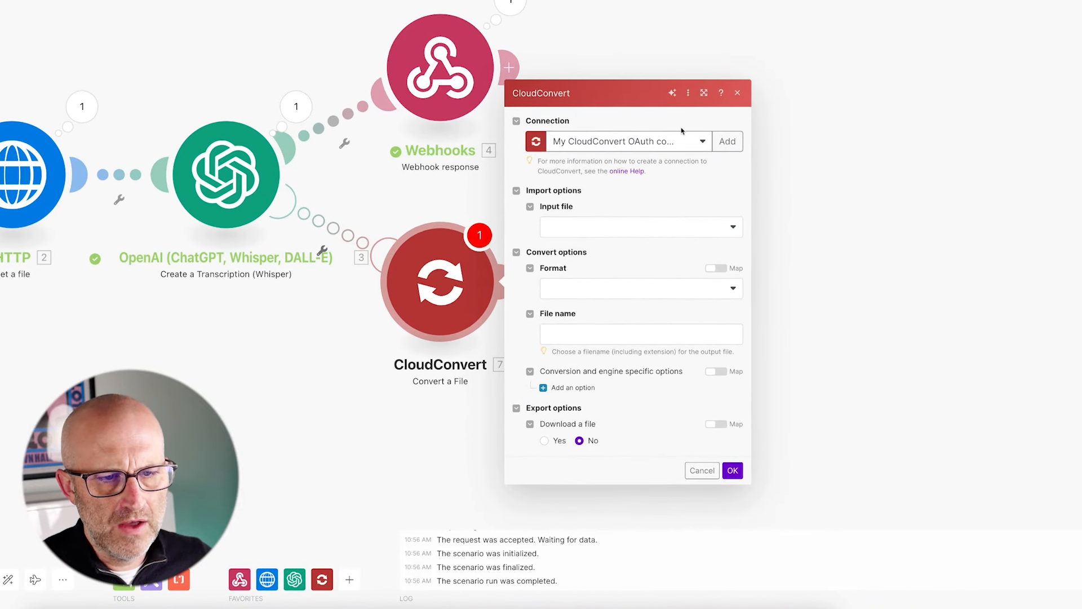
Import the input from the webhook's file_url, auto-detect its format, output mp3, and enable download.
{"action": "left_click", "coordinate": [598, 228]}
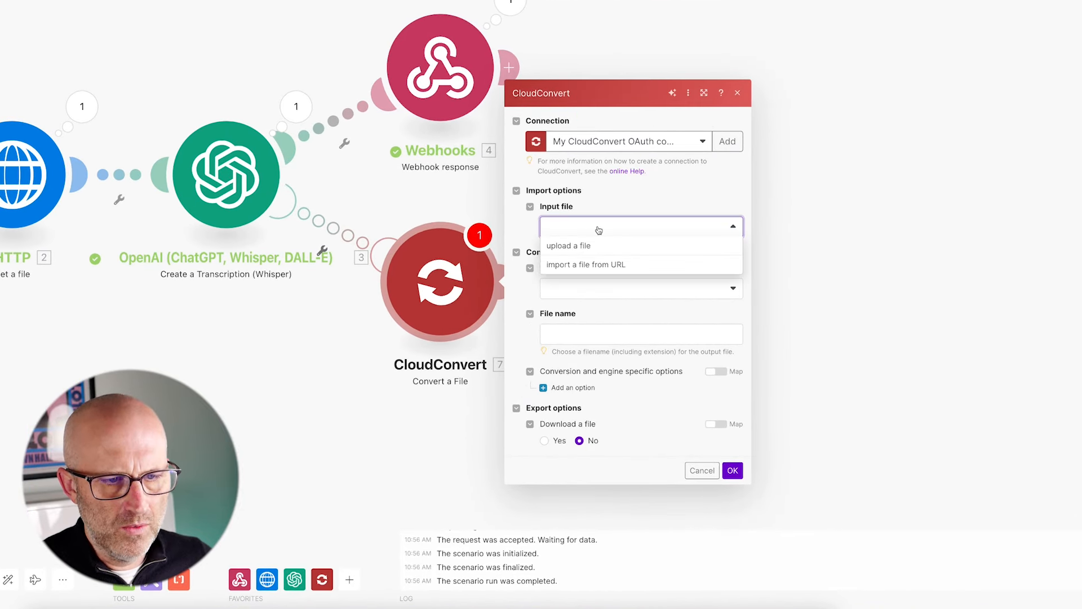
{"action": "left_click", "coordinate": [577, 268]}
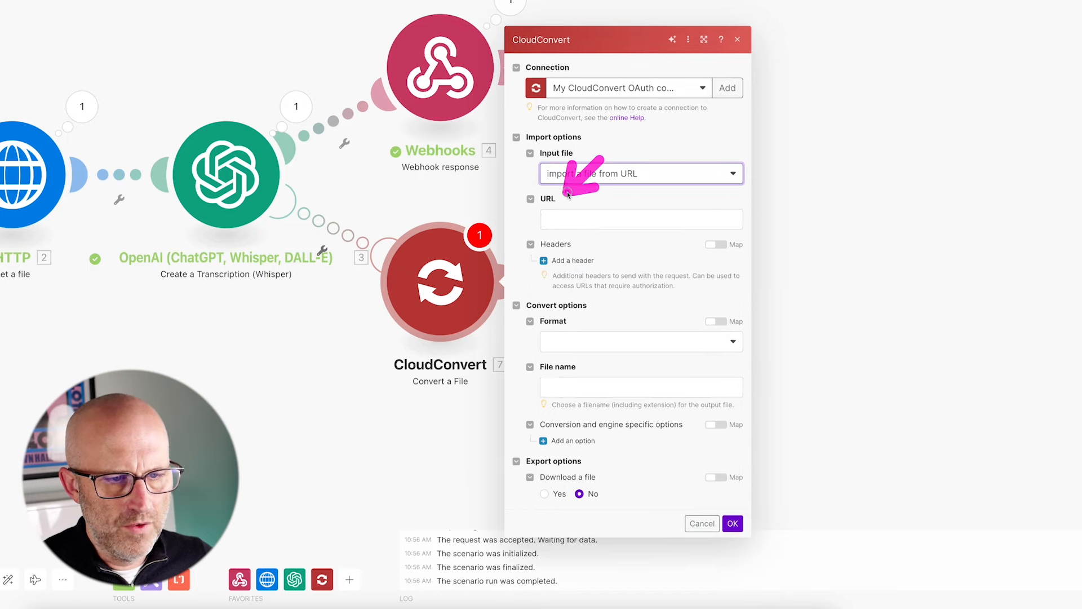
{"action": "left_click", "coordinate": [571, 219]}
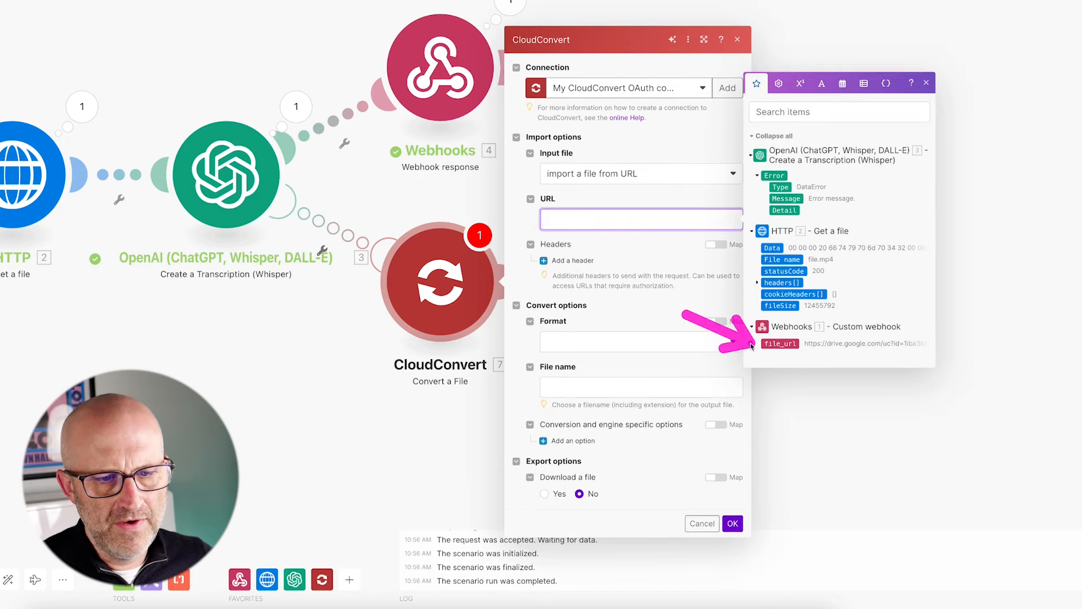
{"action": "left_click", "coordinate": [780, 344]}
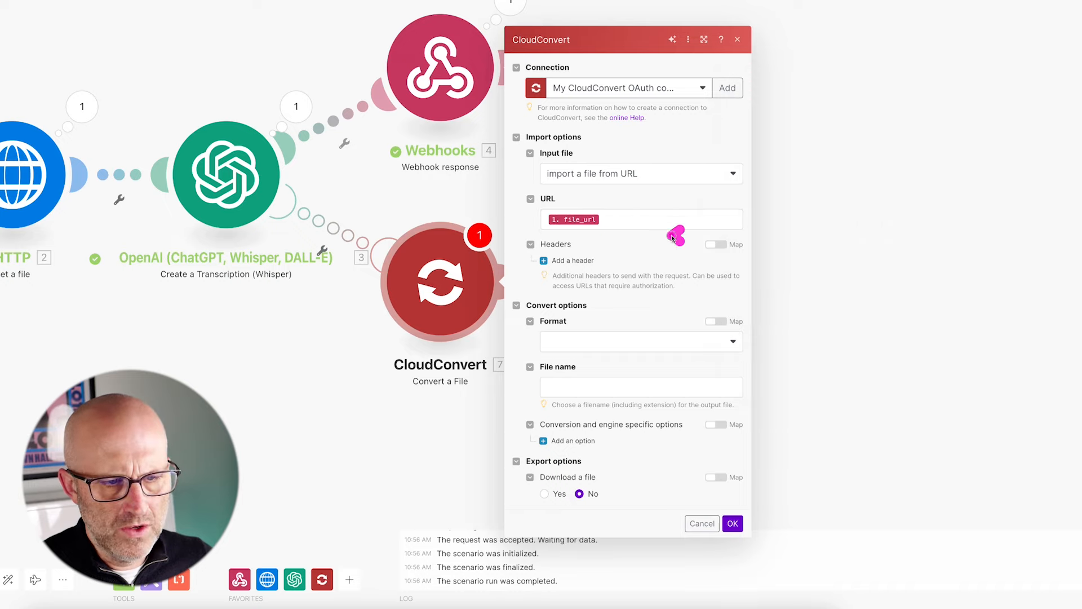
{"action": "left_click", "coordinate": [607, 345]}
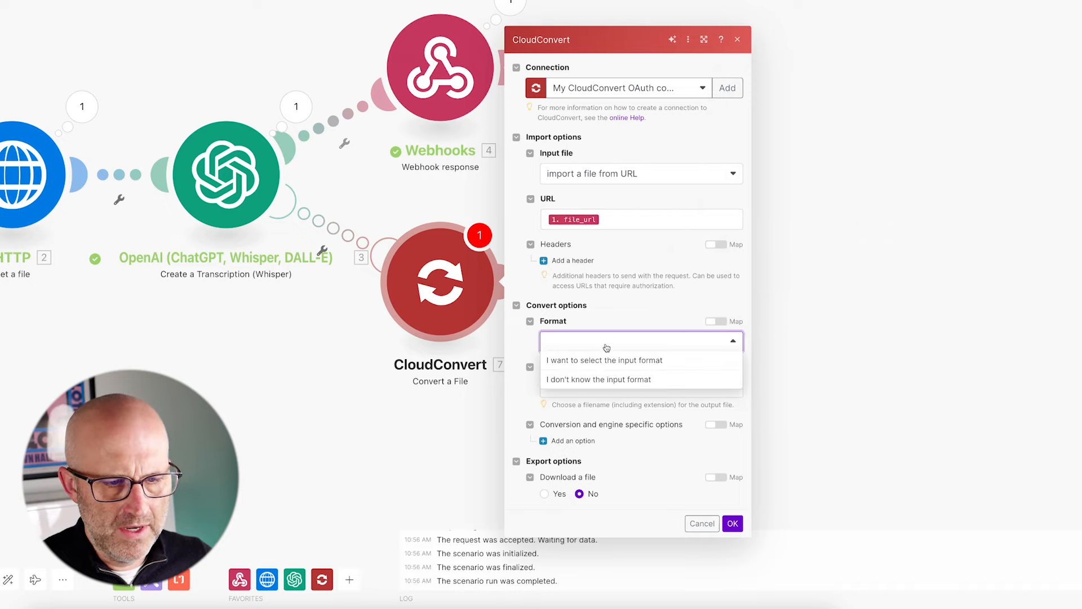
{"action": "left_click", "coordinate": [598, 380]}
{"action": "left_click", "coordinate": [597, 363]}
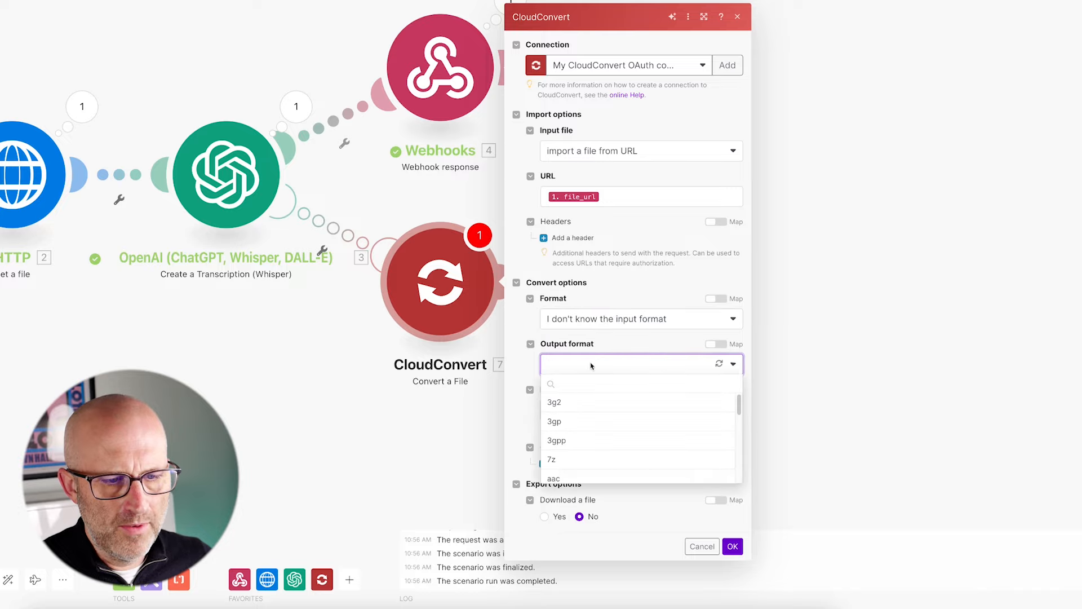
{"action": "type", "text": "mp3"}
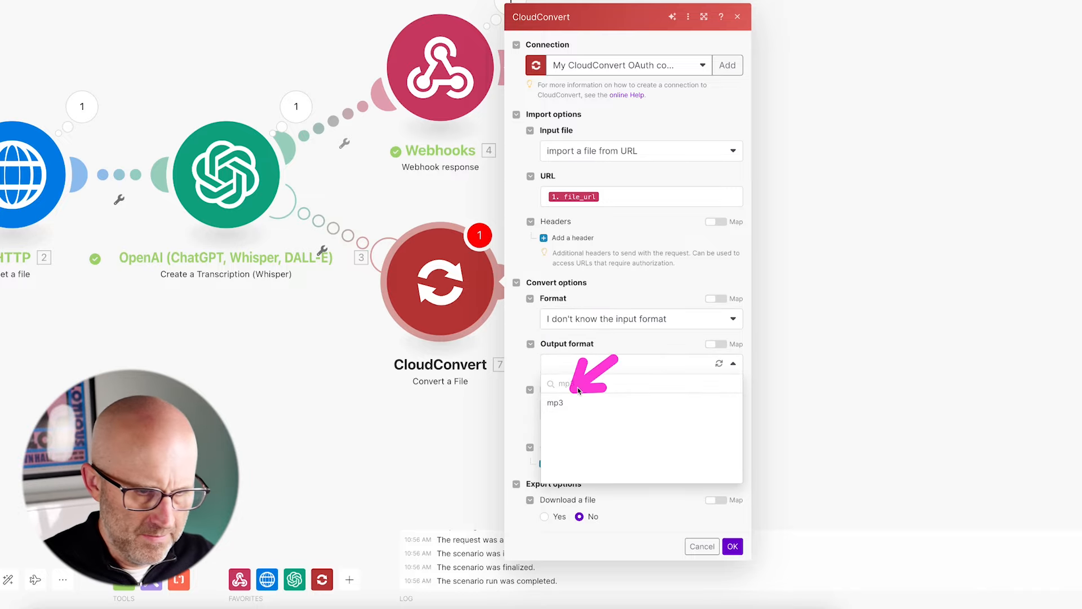
{"action": "left_click", "coordinate": [565, 402]}
{"action": "left_click", "coordinate": [592, 411]}
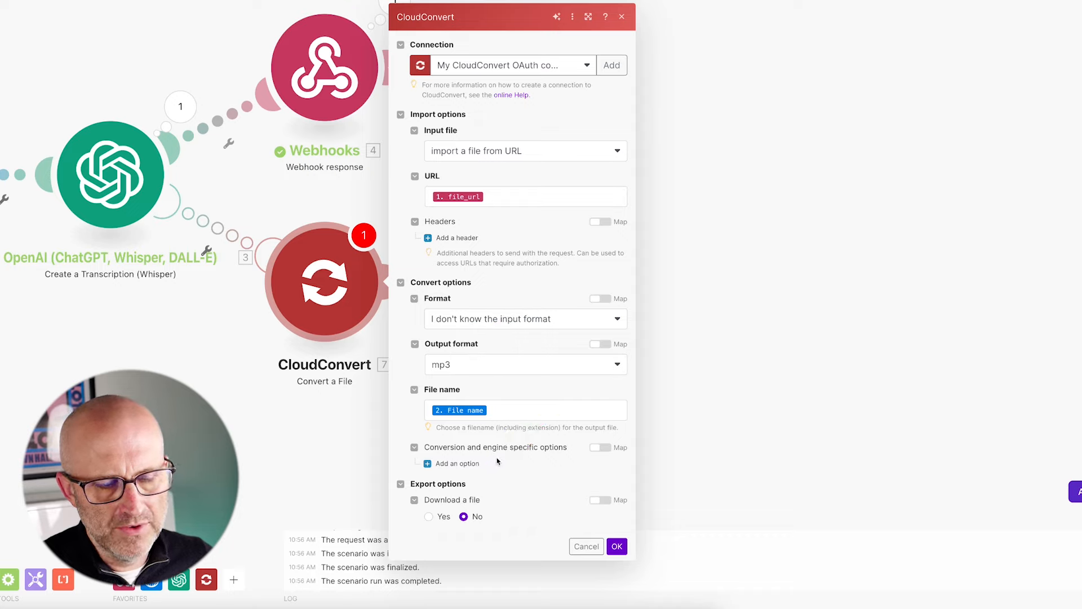
{"action": "left_click", "coordinate": [429, 517]}
{"action": "left_click", "coordinate": [617, 547]}
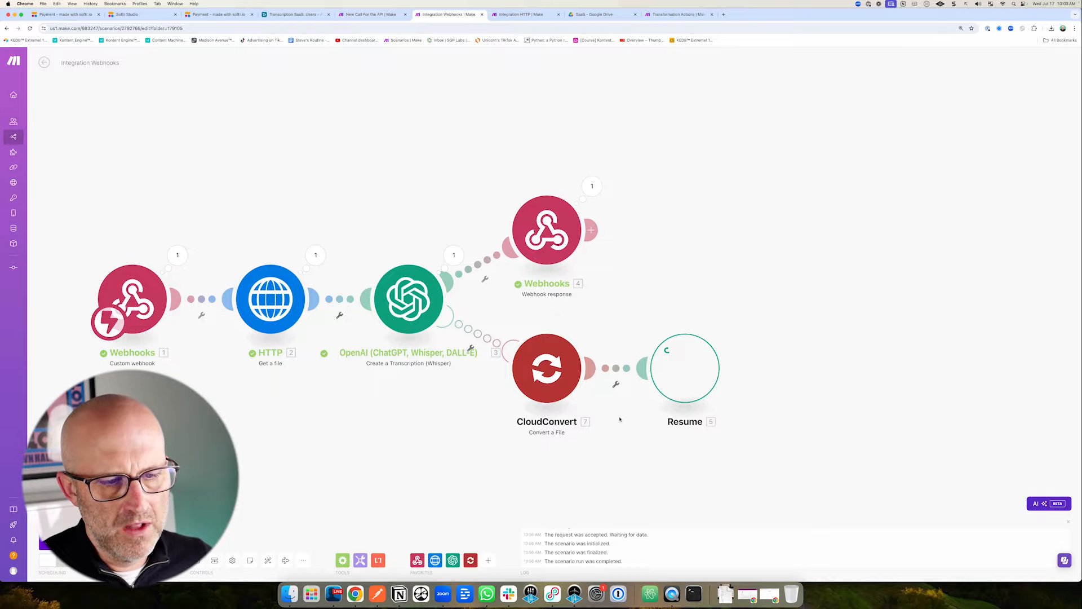
Clear the mapped output file name in the CloudConvert settings and save them.
{"action": "left_click", "coordinate": [547, 368]}
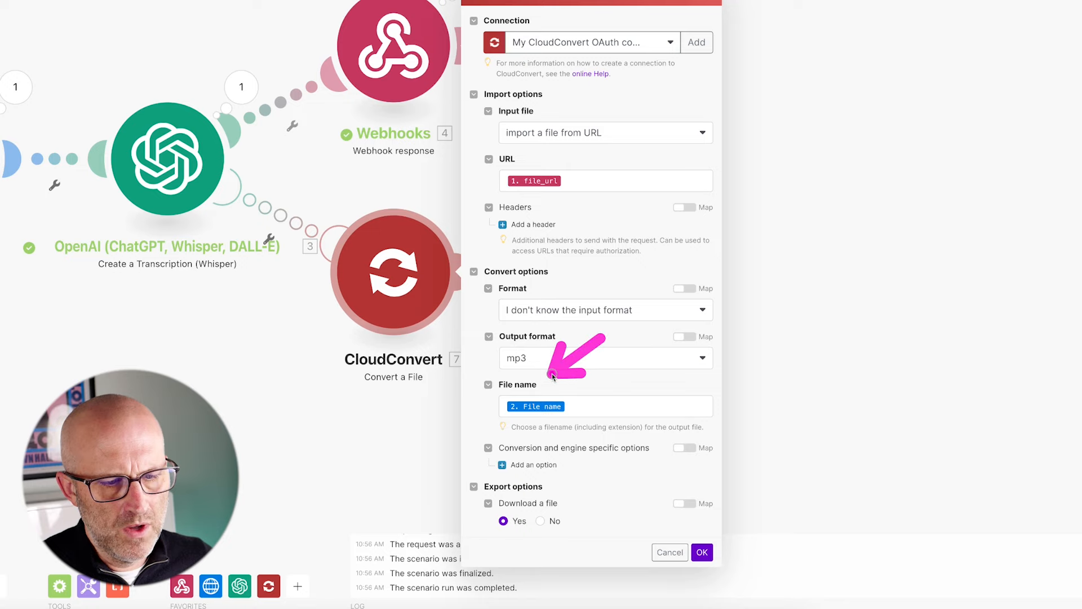
{"action": "left_click", "coordinate": [582, 402]}
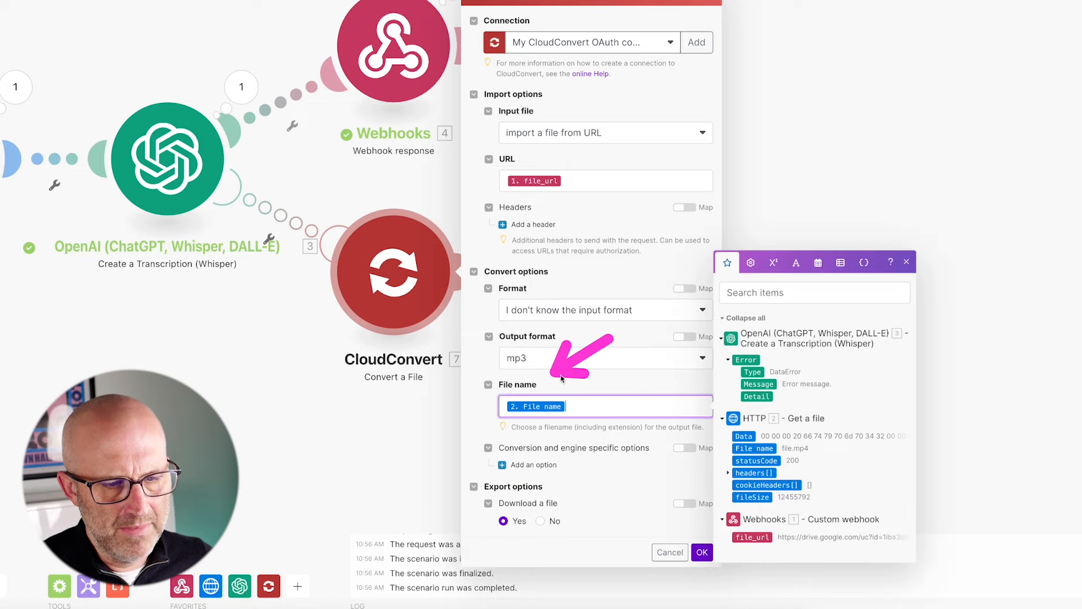
{"action": "key", "text": "BackSpace"}
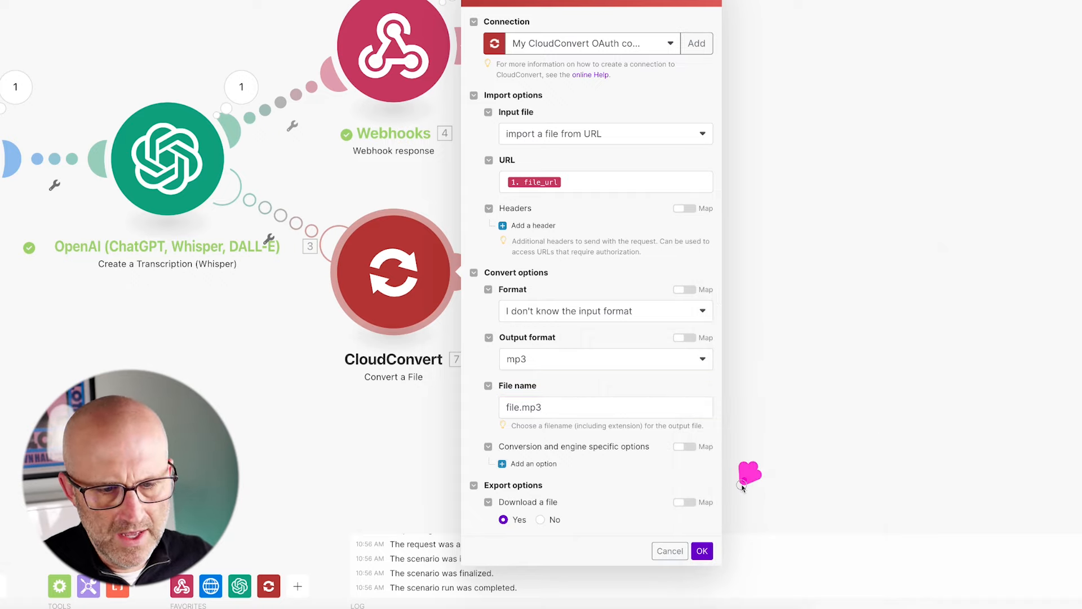
{"action": "left_click", "coordinate": [701, 551]}
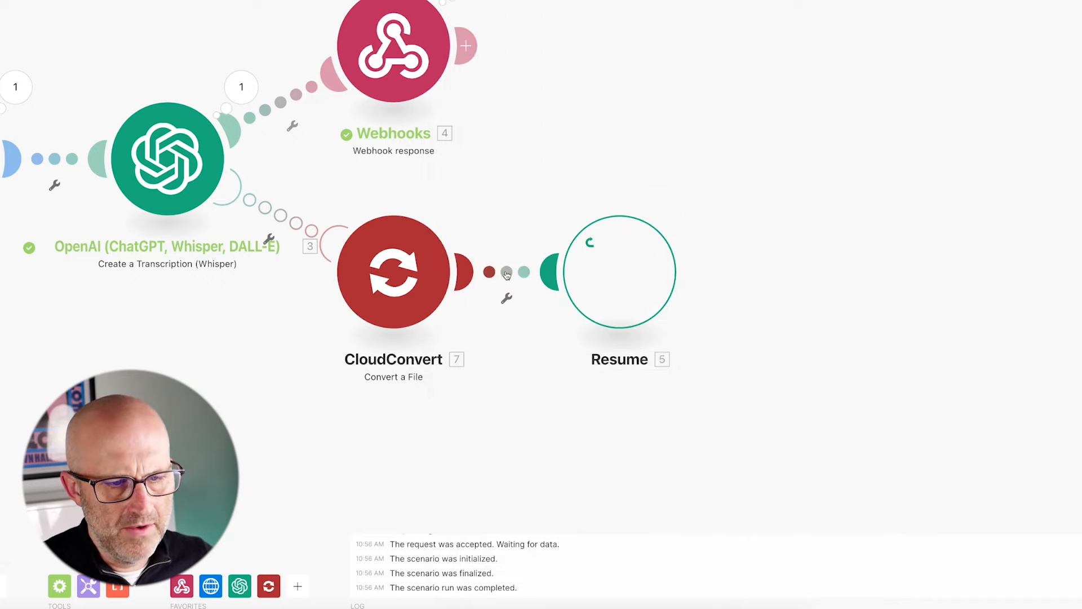
Add an OpenAI Whisper 'Create a Transcription' module before Resume, transcribing the CloudConvert output.
{"action": "left_click", "coordinate": [506, 298]}
{"action": "left_click", "coordinate": [550, 357]}
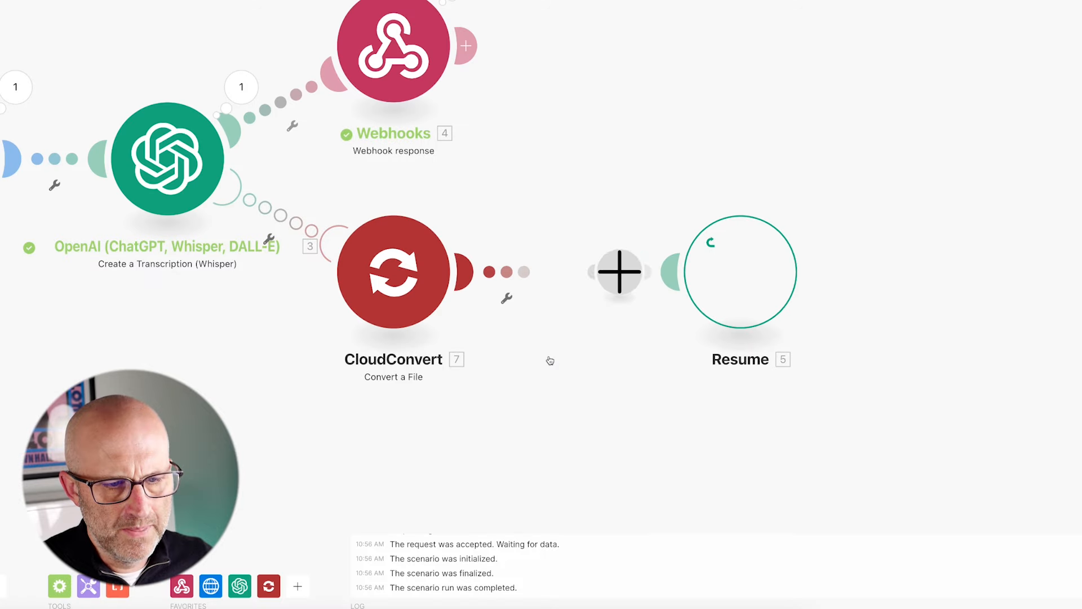
{"action": "type", "text": "chatgpt"}
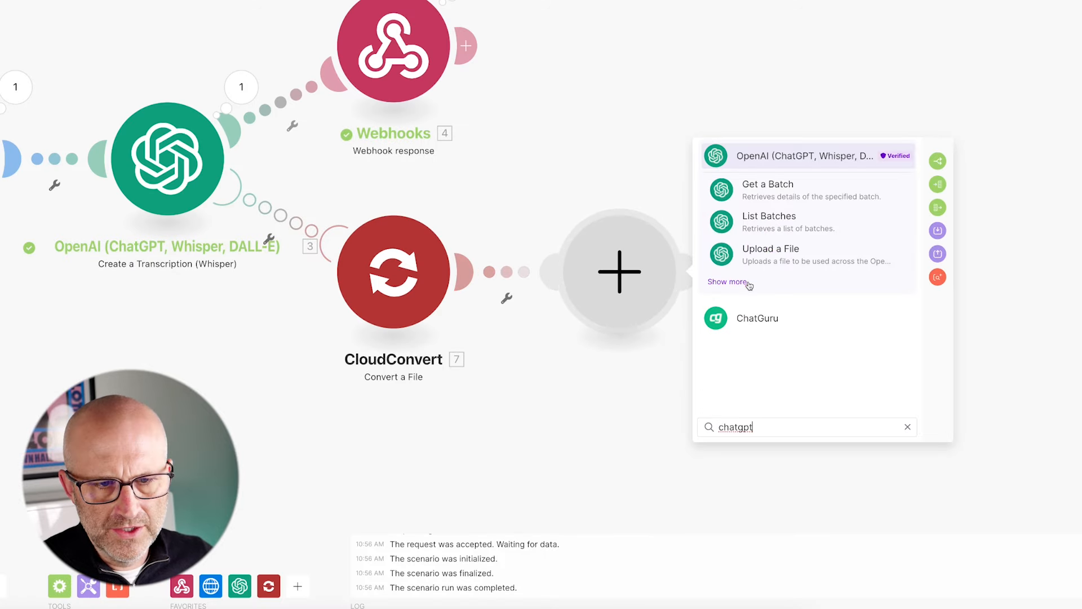
{"action": "left_click", "coordinate": [745, 283]}
{"action": "scroll", "coordinate": [846, 325], "scroll_direction": "down", "scroll_amount": 3}
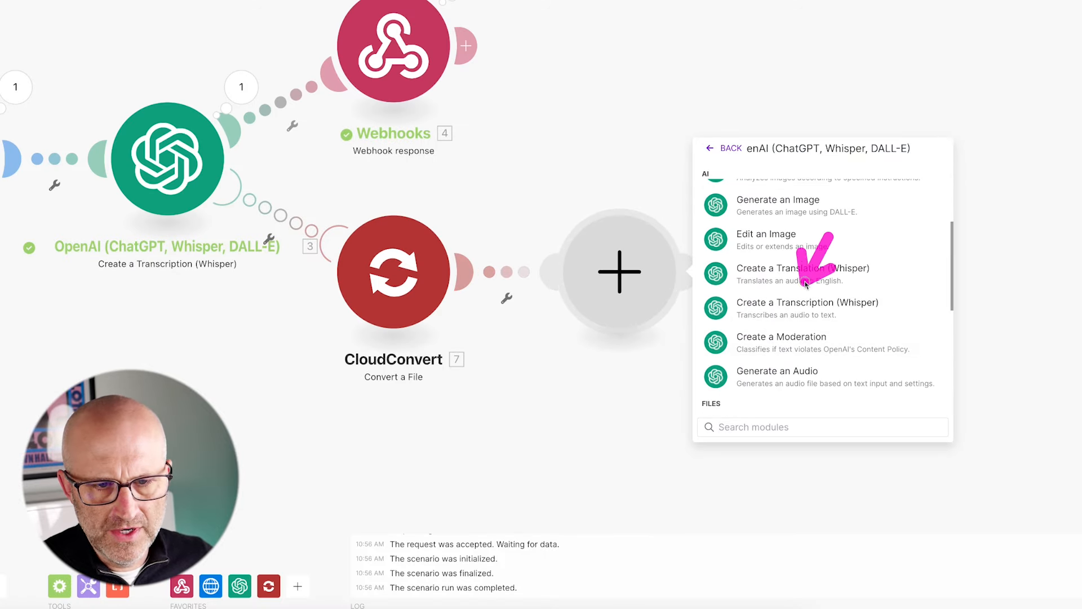
{"action": "left_click", "coordinate": [808, 308]}
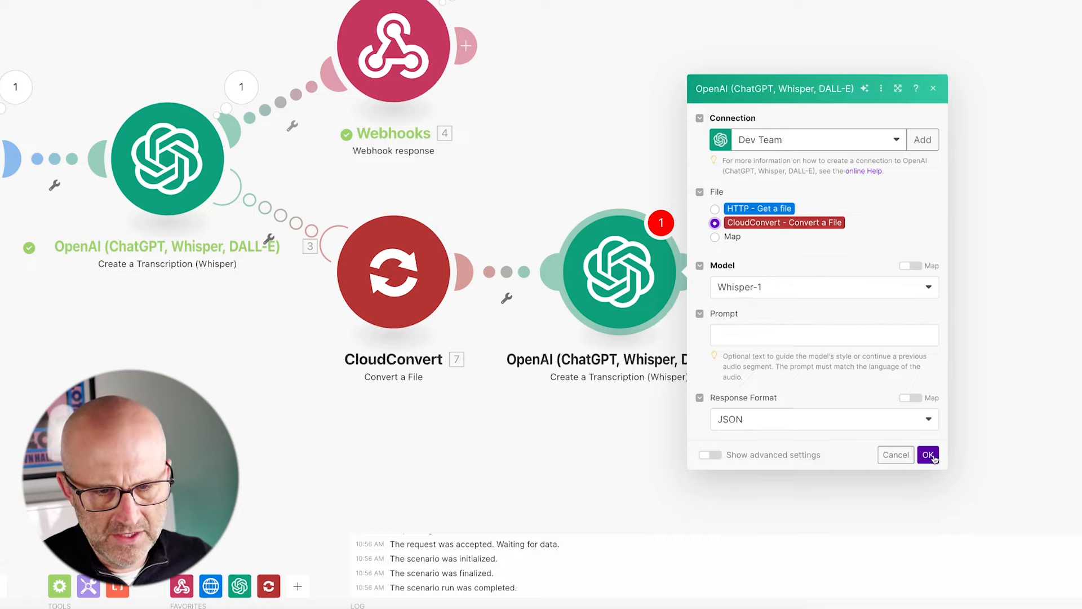
{"action": "left_click", "coordinate": [928, 456]}
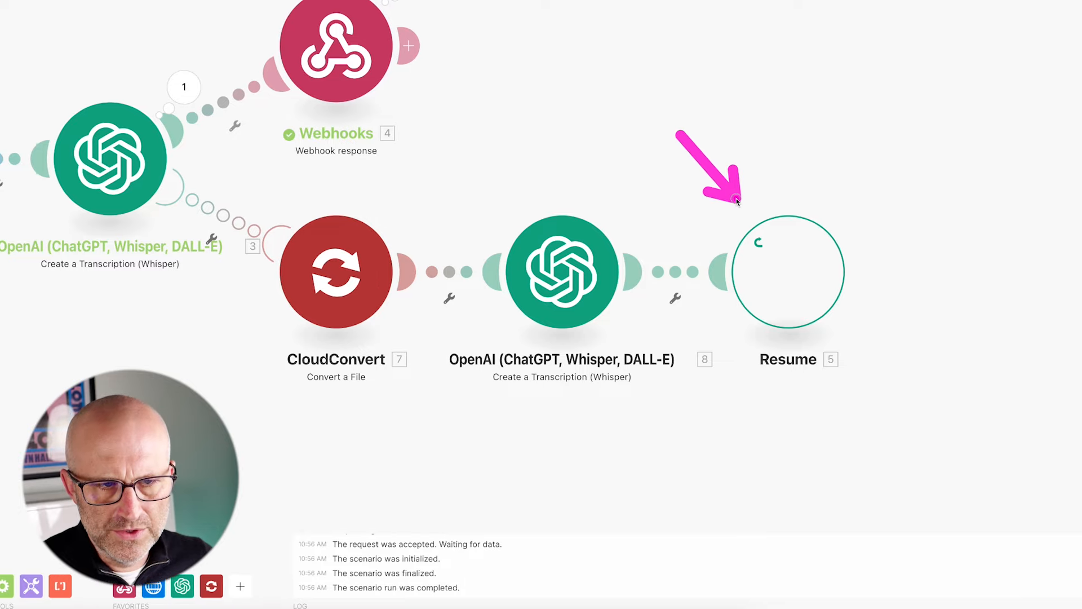
Map the new Whisper transcription's Text output into the Resume handler.
{"action": "left_click", "coordinate": [666, 271]}
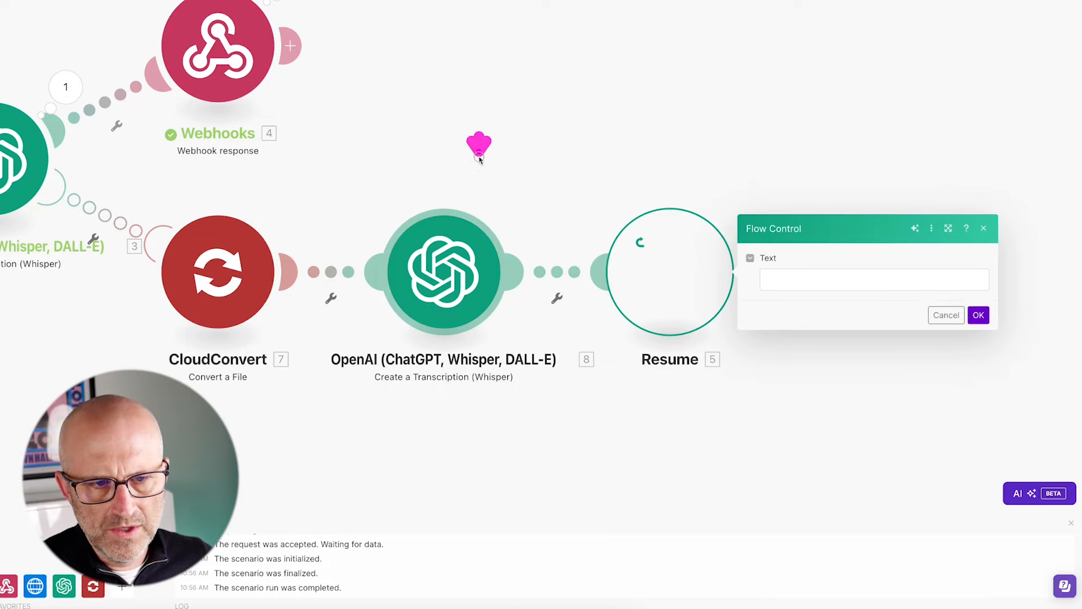
{"action": "left_click", "coordinate": [773, 279]}
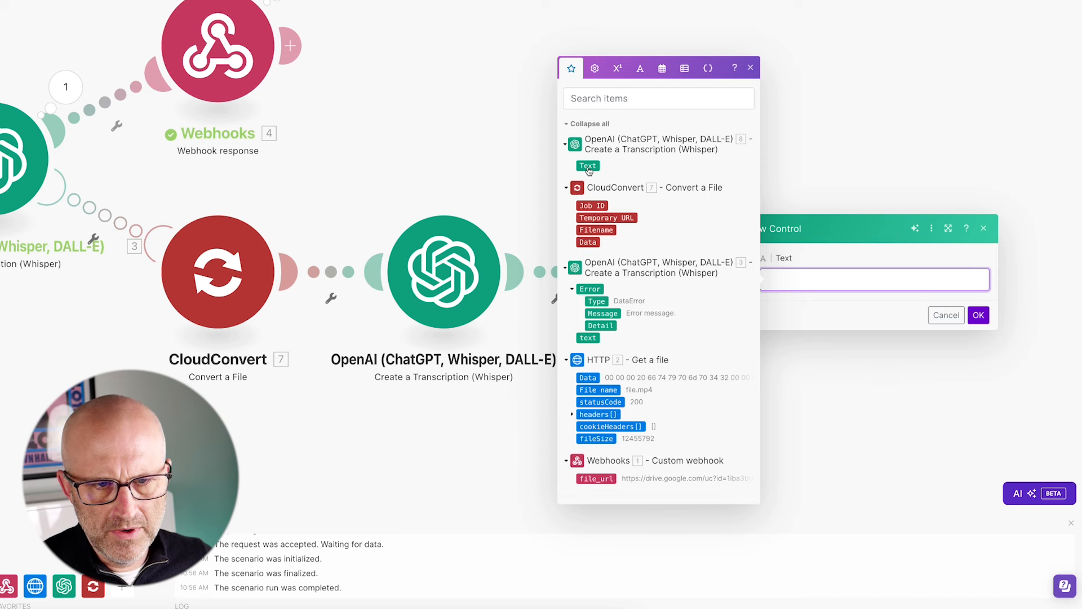
{"action": "left_click", "coordinate": [588, 166]}
{"action": "left_click", "coordinate": [979, 314]}
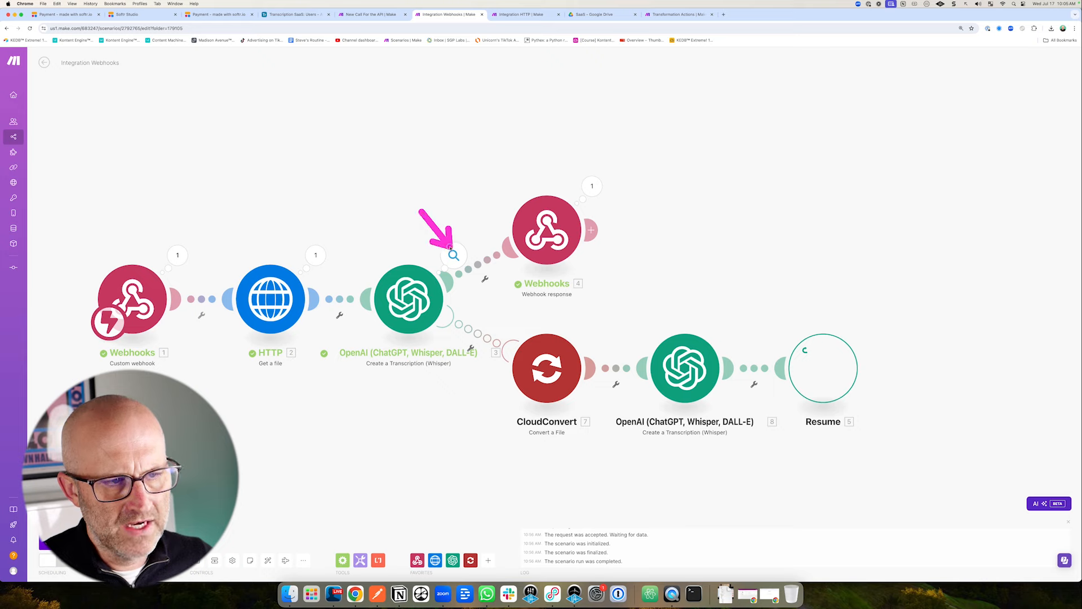
{"action": "left_click", "coordinate": [549, 236]}
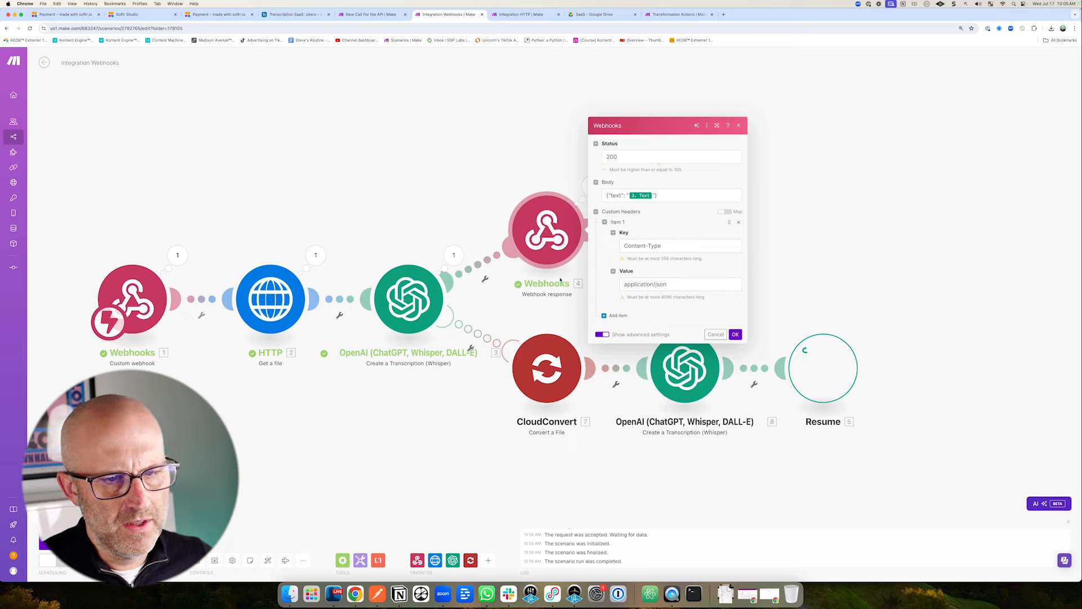
{"action": "left_click", "coordinate": [829, 370]}
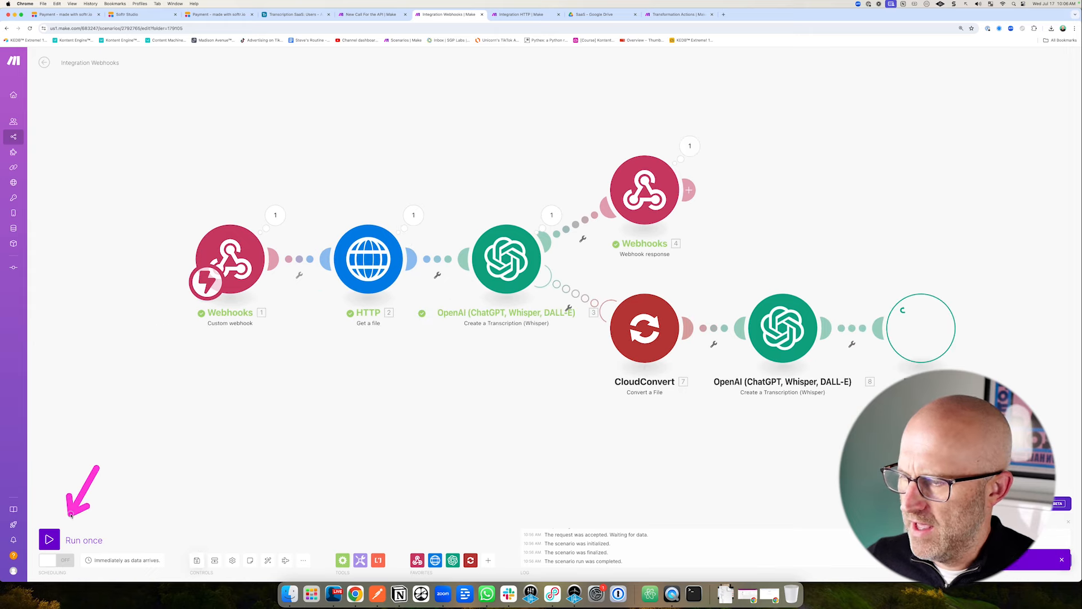
Start the webhook scenario listening and copy the over-25MB Drive link from the notes.
{"action": "left_click", "coordinate": [50, 540]}
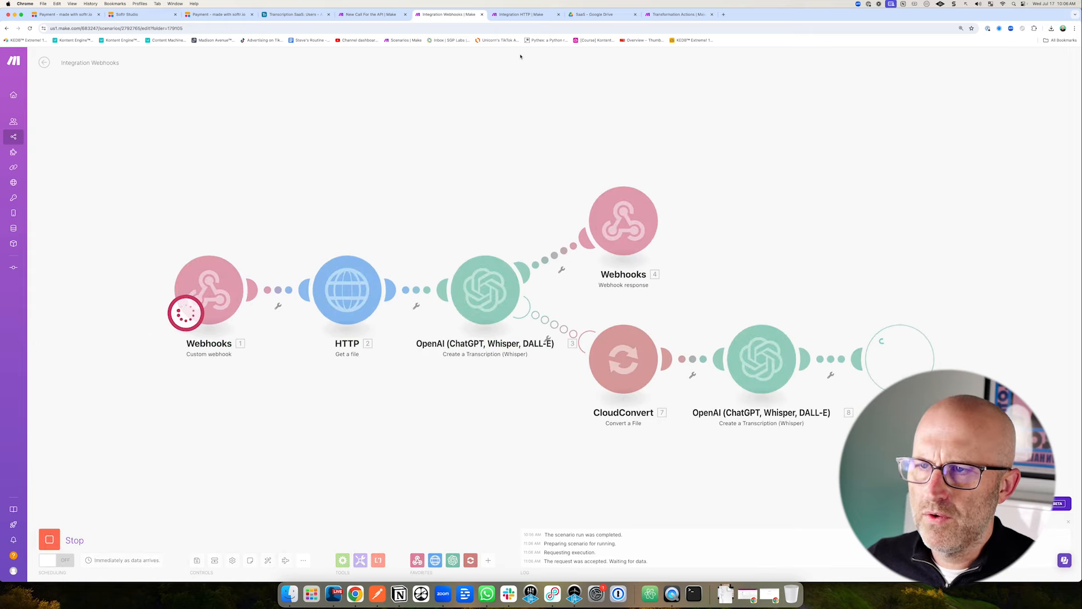
{"action": "left_click", "coordinate": [521, 14]}
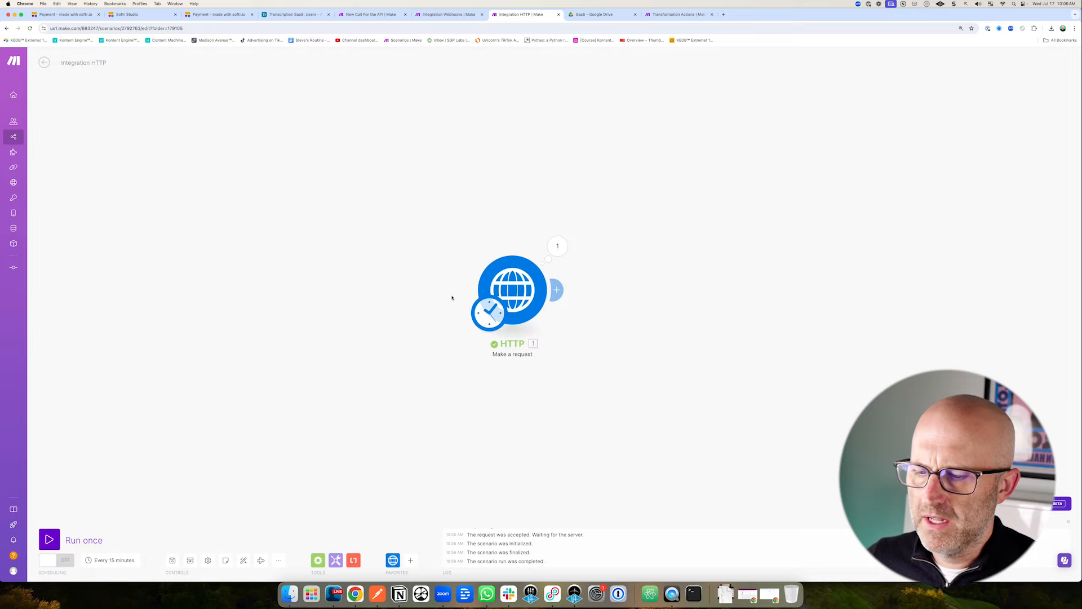
{"action": "left_click", "coordinate": [400, 594]}
{"action": "left_click", "coordinate": [636, 376]}
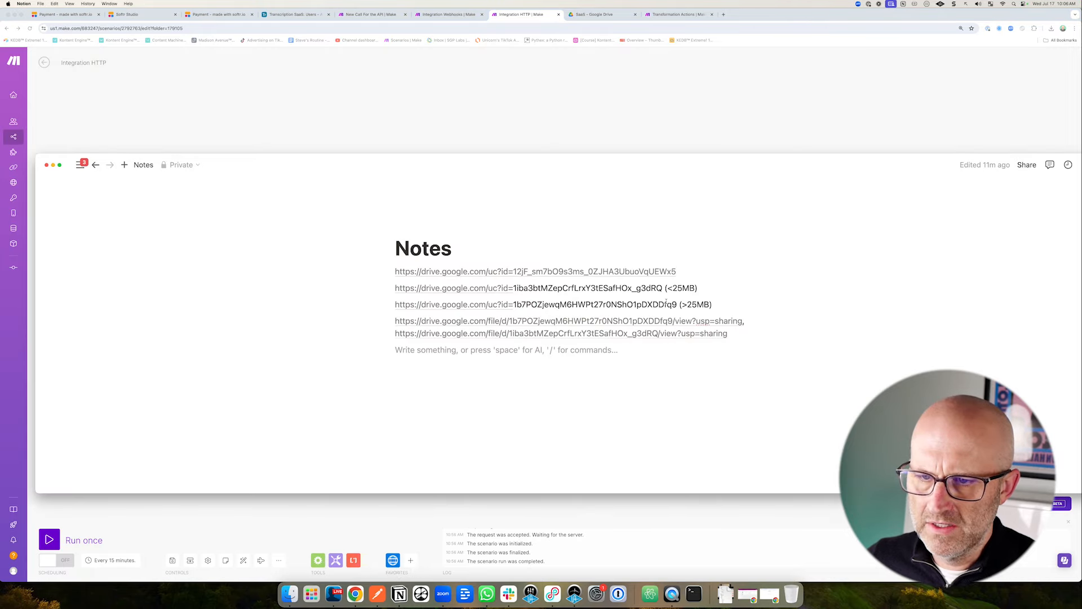
{"action": "left_click_drag", "start_coordinate": [677, 304], "coordinate": [395, 305]}
{"action": "key", "text": "super+c"}
{"action": "key", "text": "super+Tab"}
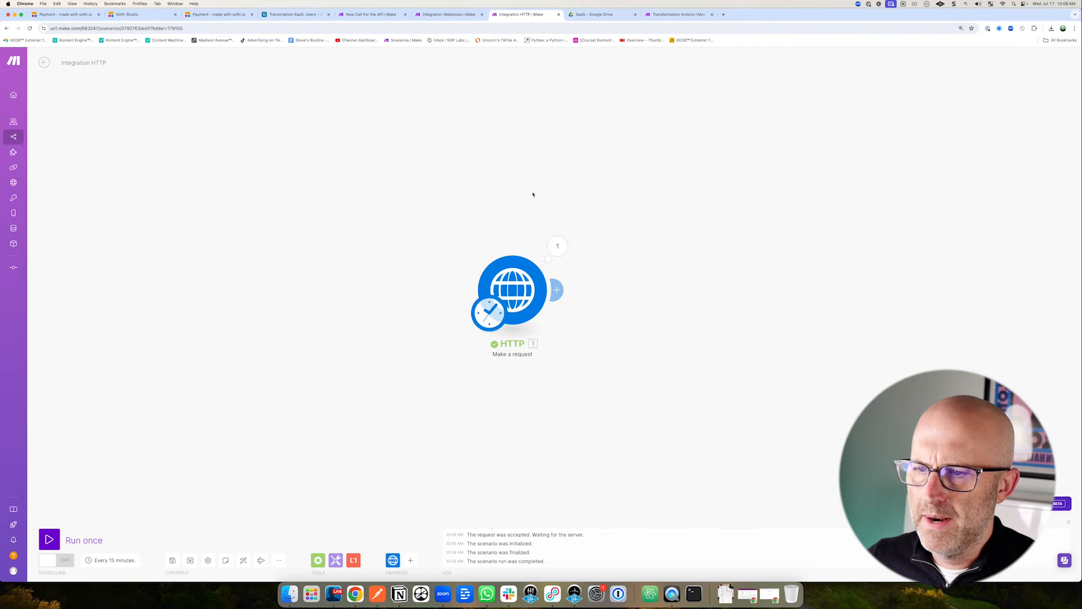
Replace the HTTP request body's Drive URL with the larger file's link and run it once.
{"action": "left_click", "coordinate": [531, 288]}
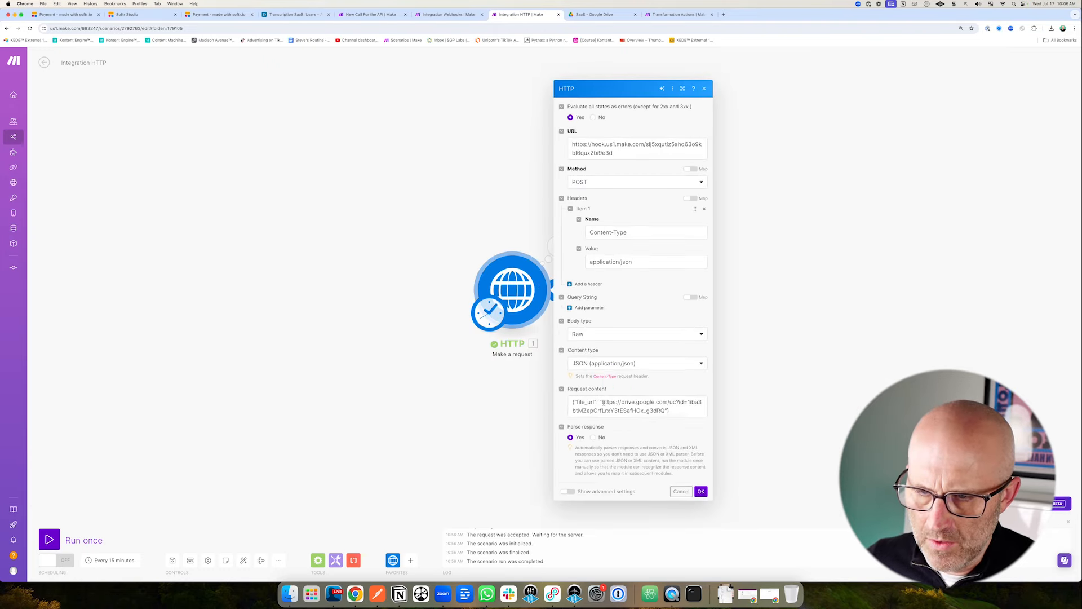
{"action": "left_click_drag", "start_coordinate": [602, 401], "coordinate": [652, 411]}
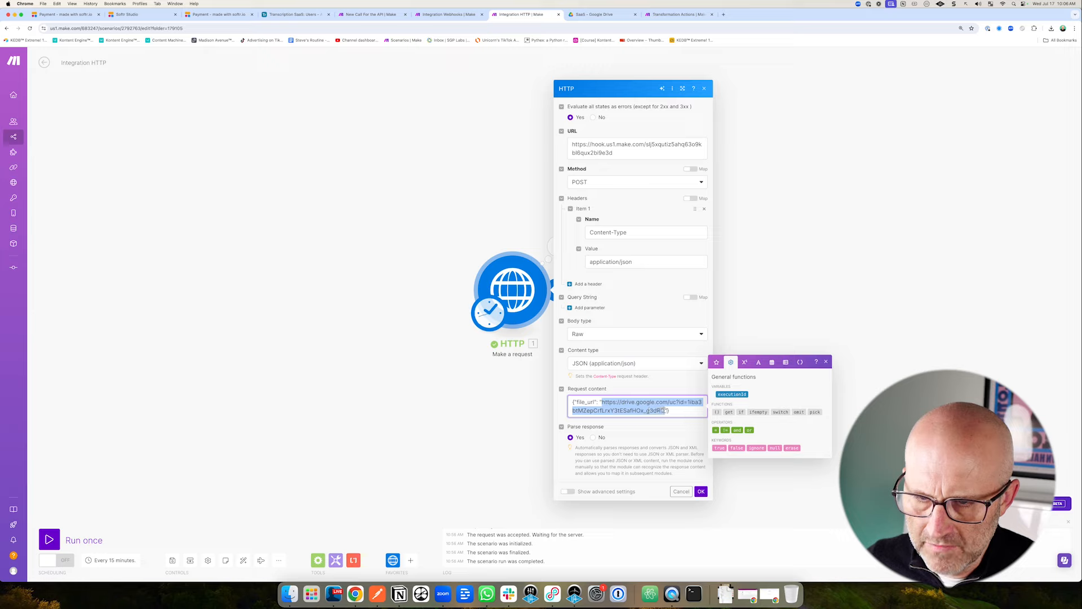
{"action": "key", "text": "super+v"}
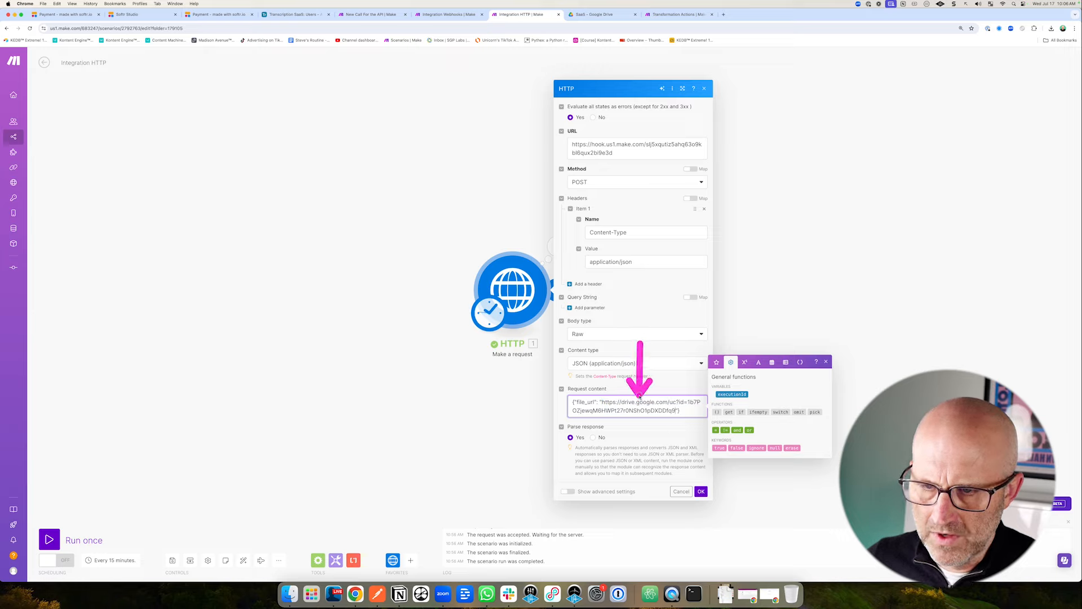
{"action": "left_click", "coordinate": [701, 491]}
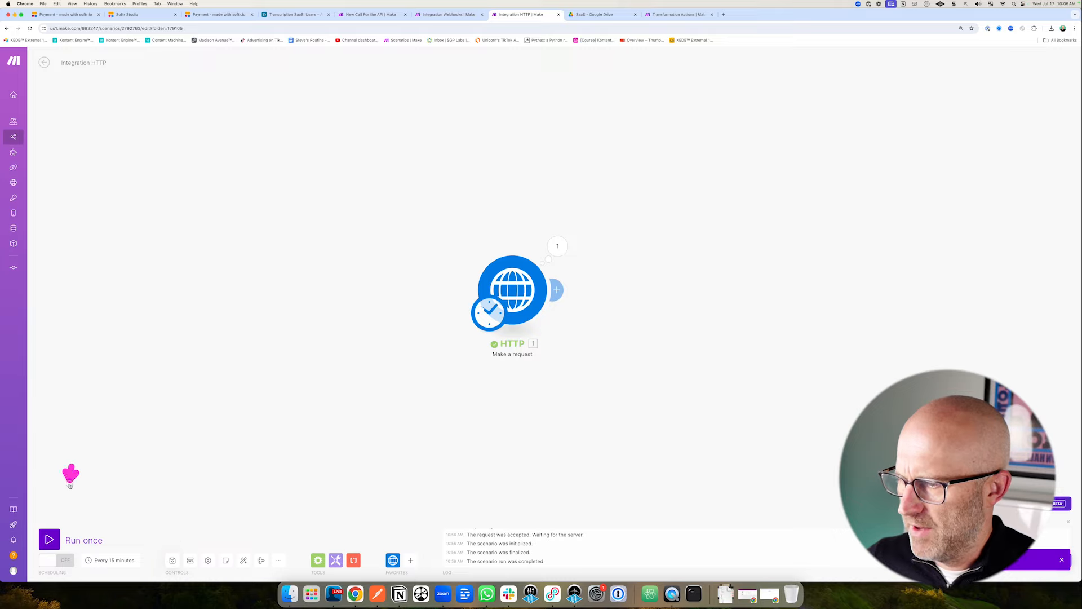
{"action": "left_click", "coordinate": [49, 540]}
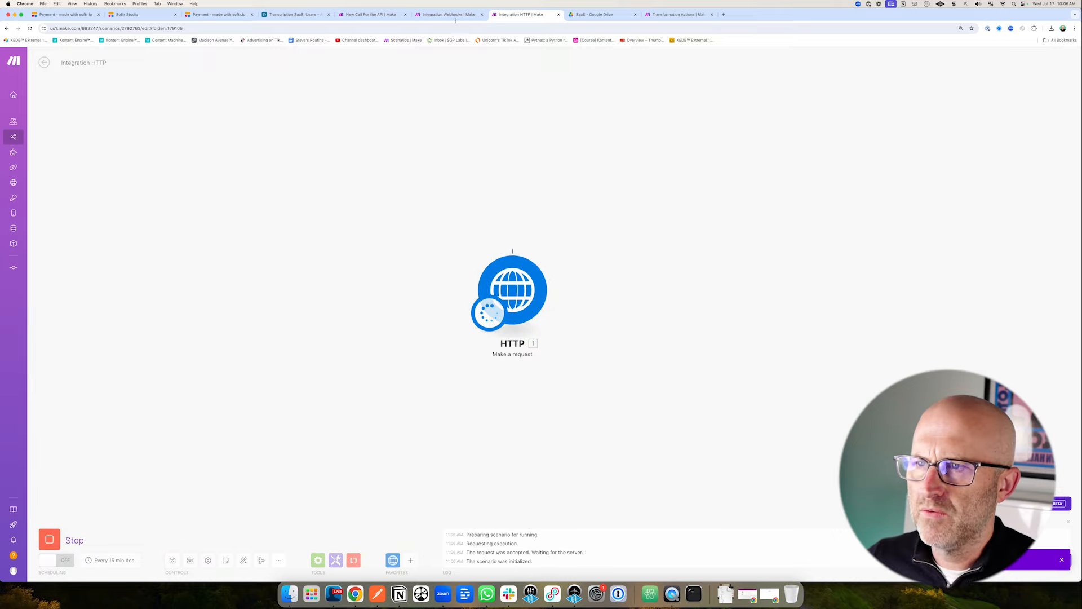
{"action": "key", "text": "ctrl+shift+Tab"}
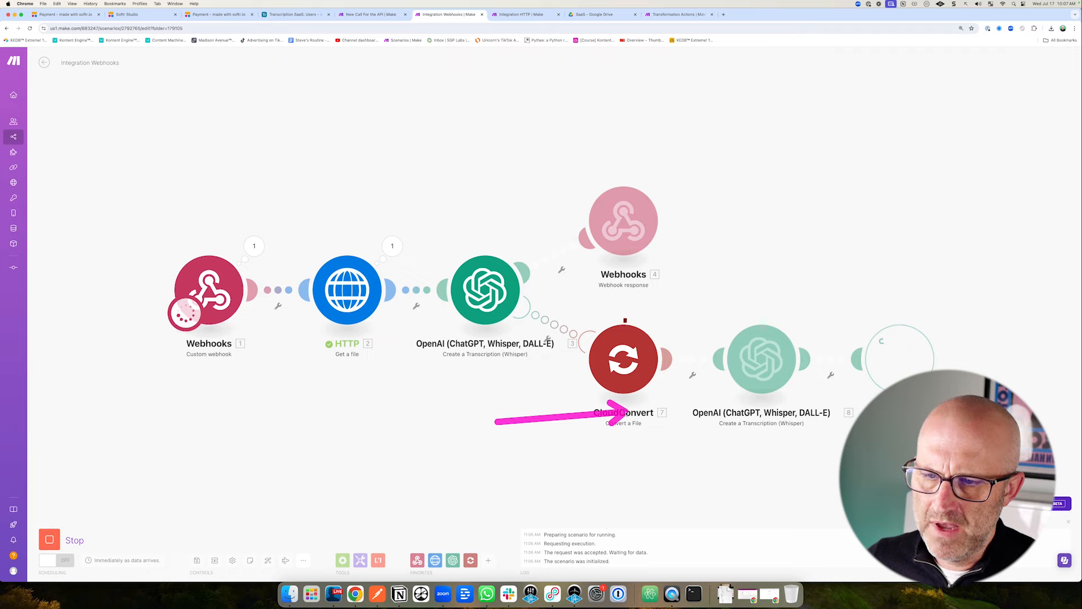
Pan around the canvas while the run passes through CloudConvert, Whisper and Resume.
{"action": "mouse_move", "coordinate": [734, 245]}
{"action": "left_mouse_down"}
{"action": "mouse_move", "coordinate": [654, 316]}
{"action": "mouse_move", "coordinate": [666, 322]}
{"action": "left_mouse_up"}
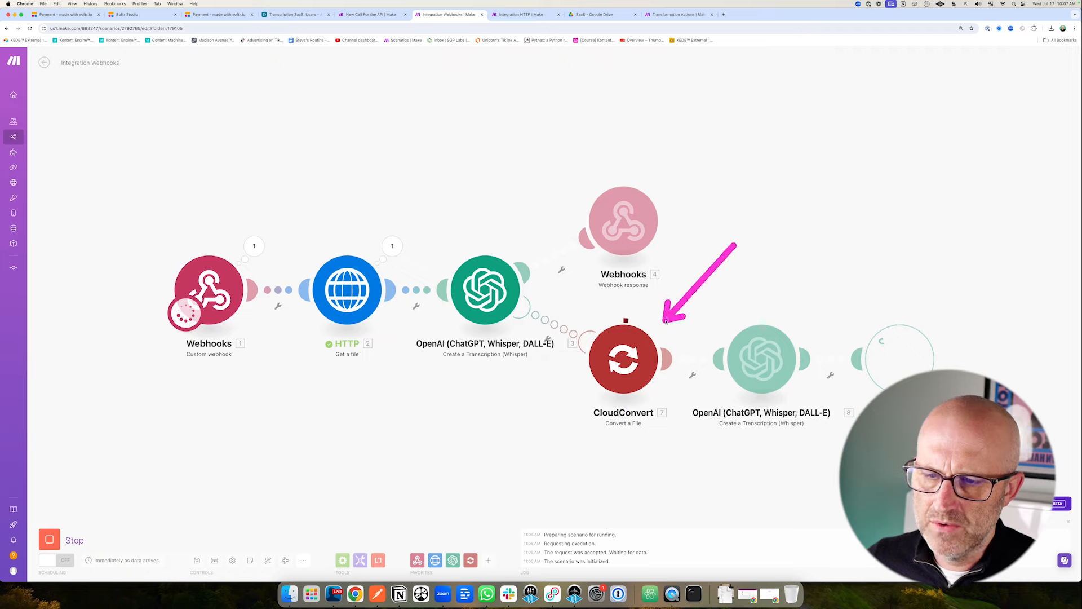
{"action": "left_click_drag", "start_coordinate": [729, 257], "coordinate": [749, 314]}
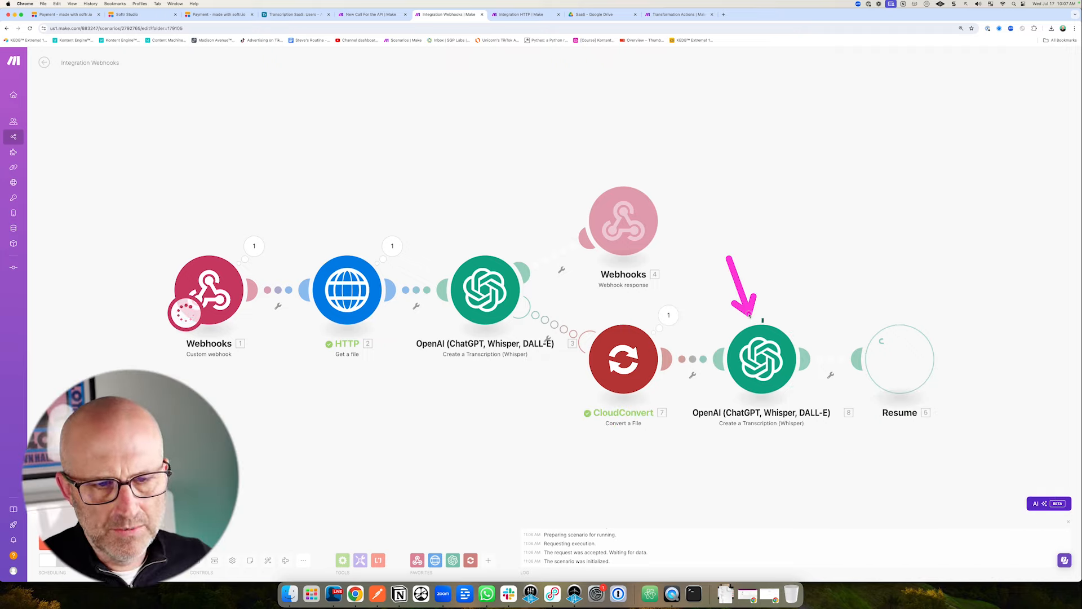
{"action": "left_click_drag", "start_coordinate": [842, 274], "coordinate": [875, 311]}
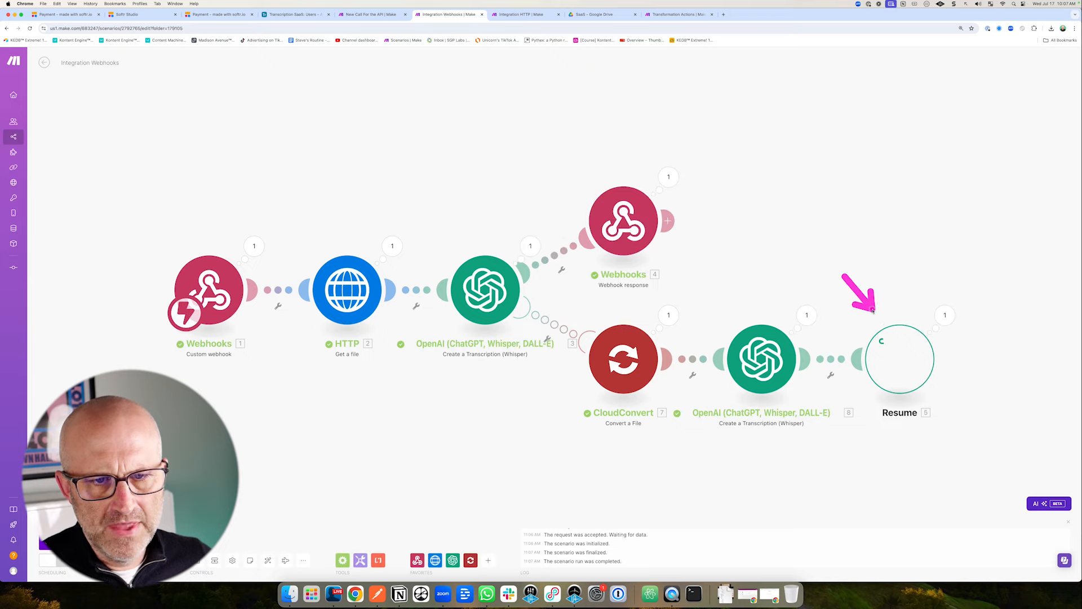
{"action": "left_click_drag", "start_coordinate": [499, 195], "coordinate": [563, 212]}
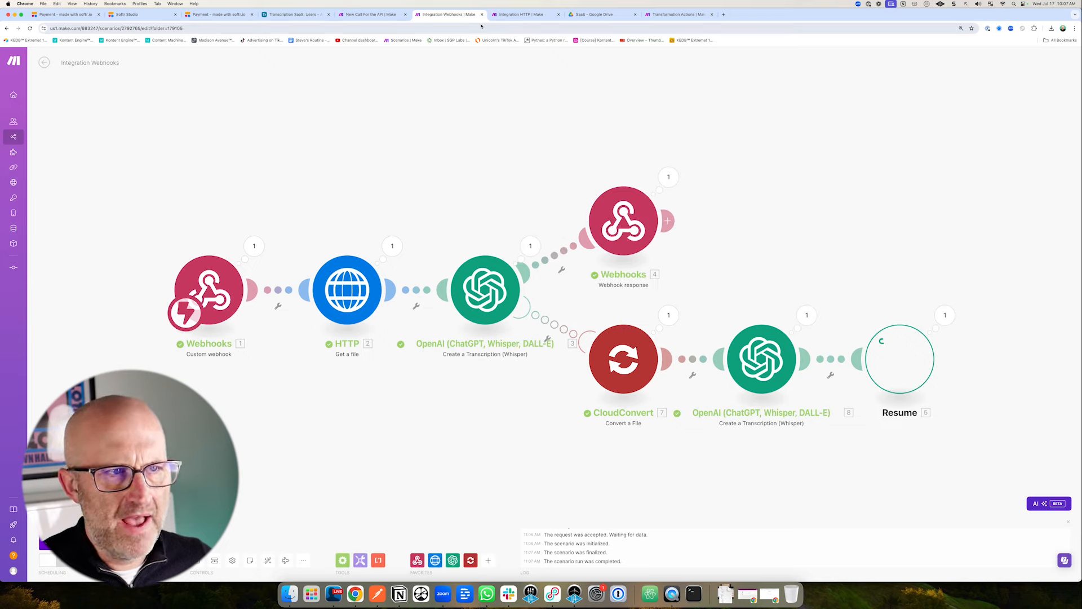
Open the HTTP test run's output and expand Data and text to read the returned transcript.
{"action": "left_click", "coordinate": [522, 14]}
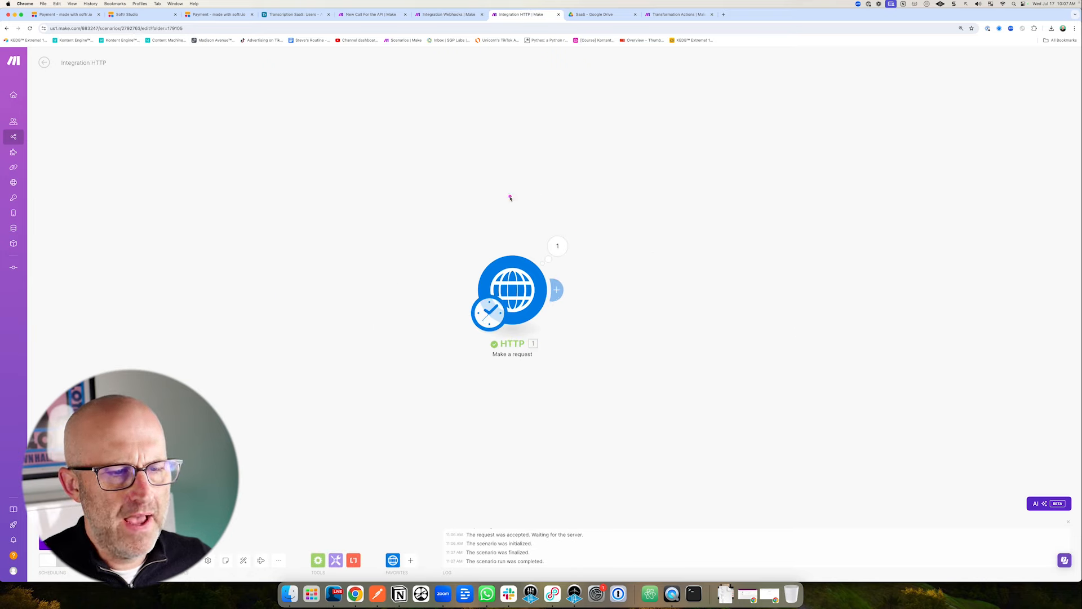
{"action": "left_click", "coordinate": [558, 247]}
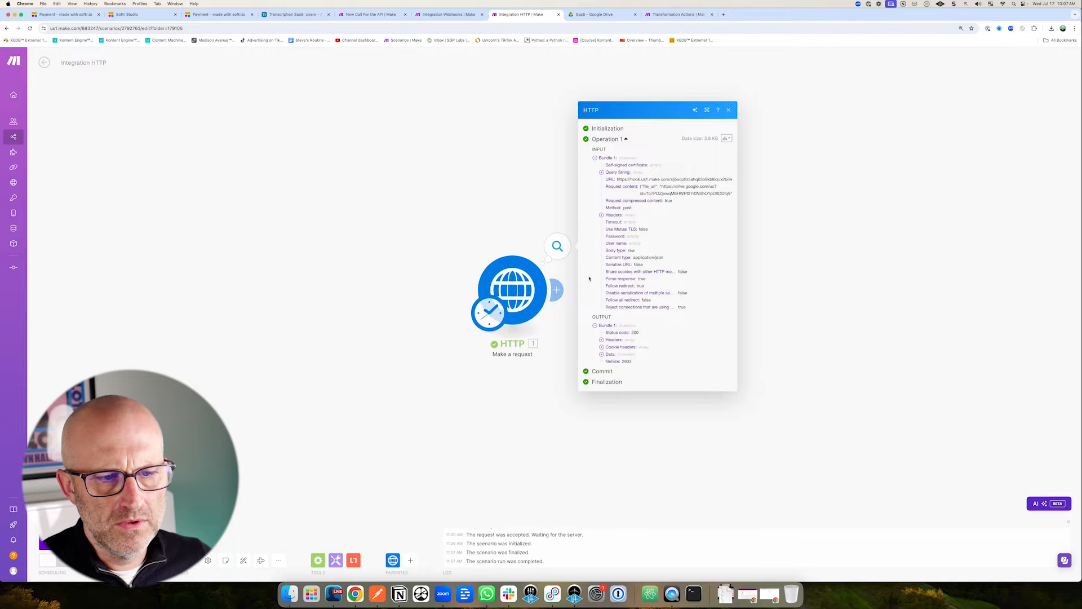
{"action": "left_click_drag", "start_coordinate": [545, 367], "coordinate": [601, 361]}
{"action": "left_click", "coordinate": [602, 354]}
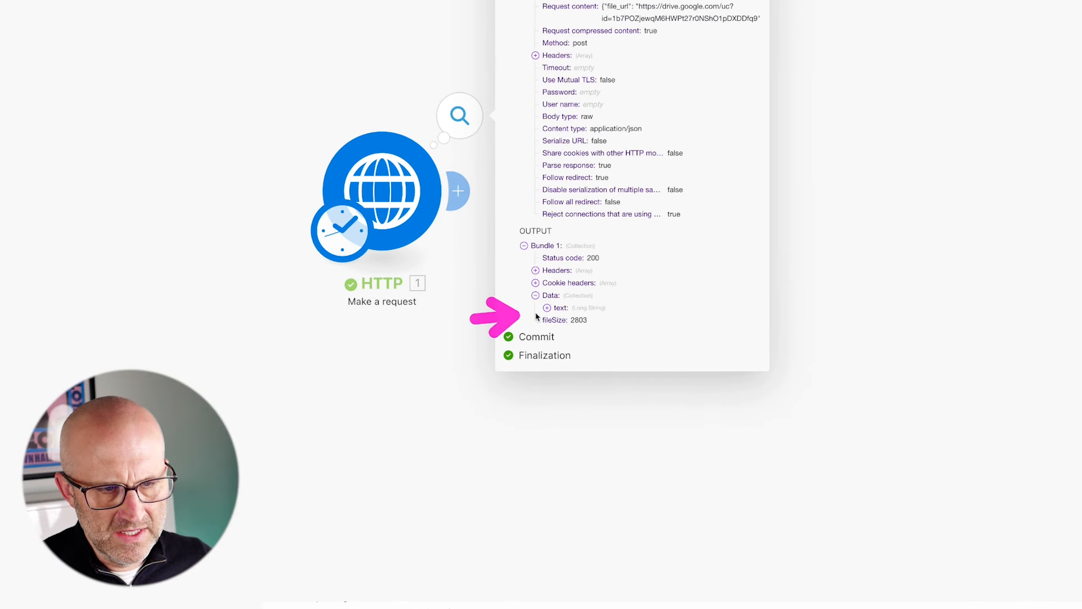
{"action": "left_click", "coordinate": [547, 308]}
{"action": "scroll", "coordinate": [657, 327], "scroll_direction": "down", "scroll_amount": 5}
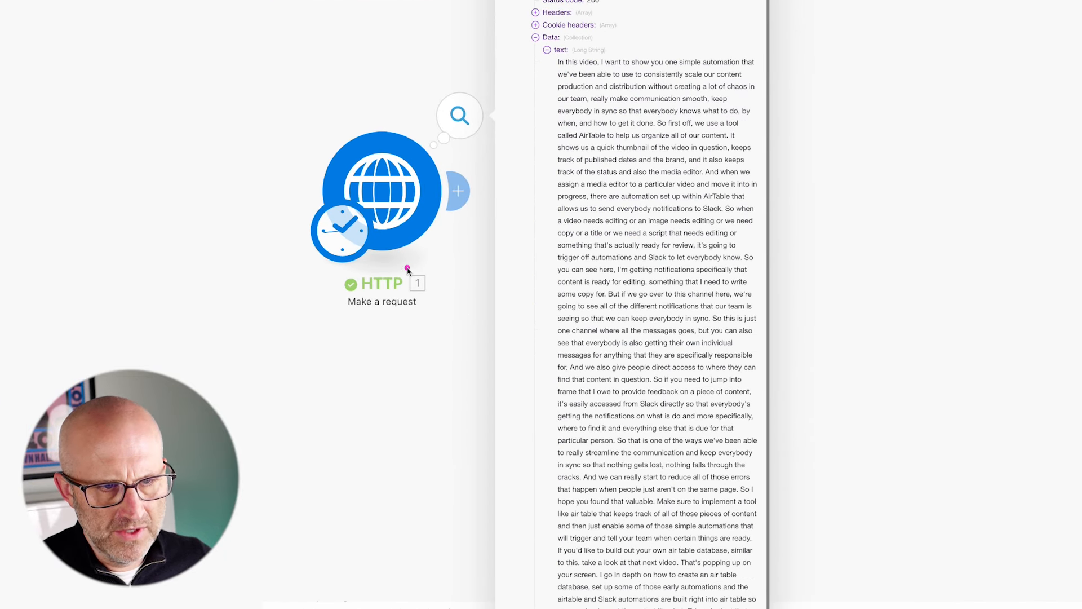
{"action": "mouse_move", "coordinate": [407, 270]}
{"action": "left_mouse_down"}
{"action": "mouse_move", "coordinate": [551, 116]}
{"action": "mouse_move", "coordinate": [560, 174]}
{"action": "mouse_move", "coordinate": [580, 205]}
{"action": "mouse_move", "coordinate": [597, 420]}
{"action": "left_mouse_up"}
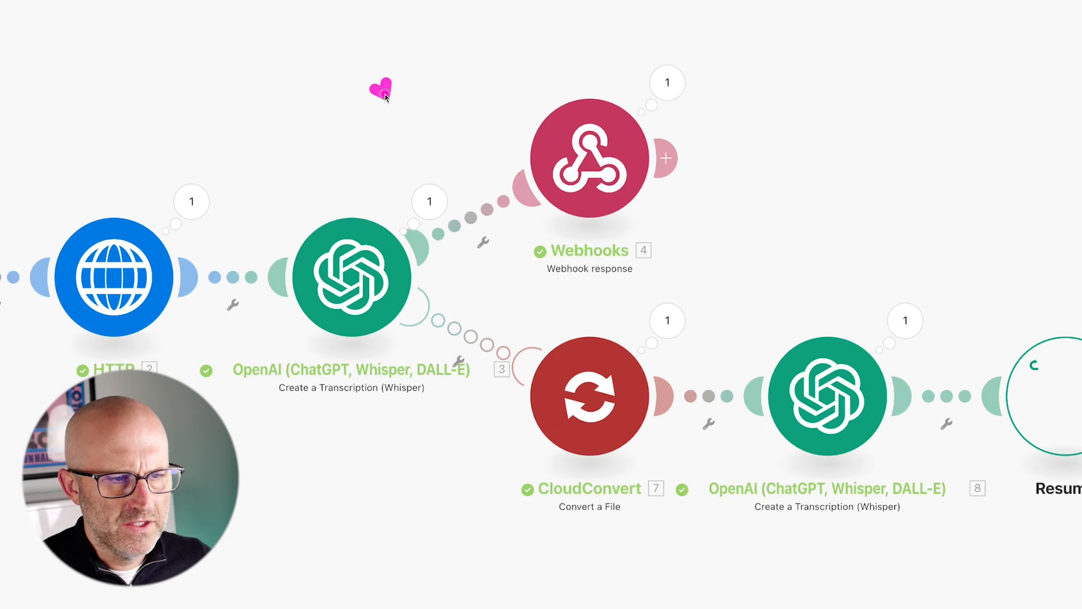
Inspect the first Whisper transcription's run output showing the 413 error.
{"action": "left_click_drag", "start_coordinate": [385, 87], "coordinate": [422, 168]}
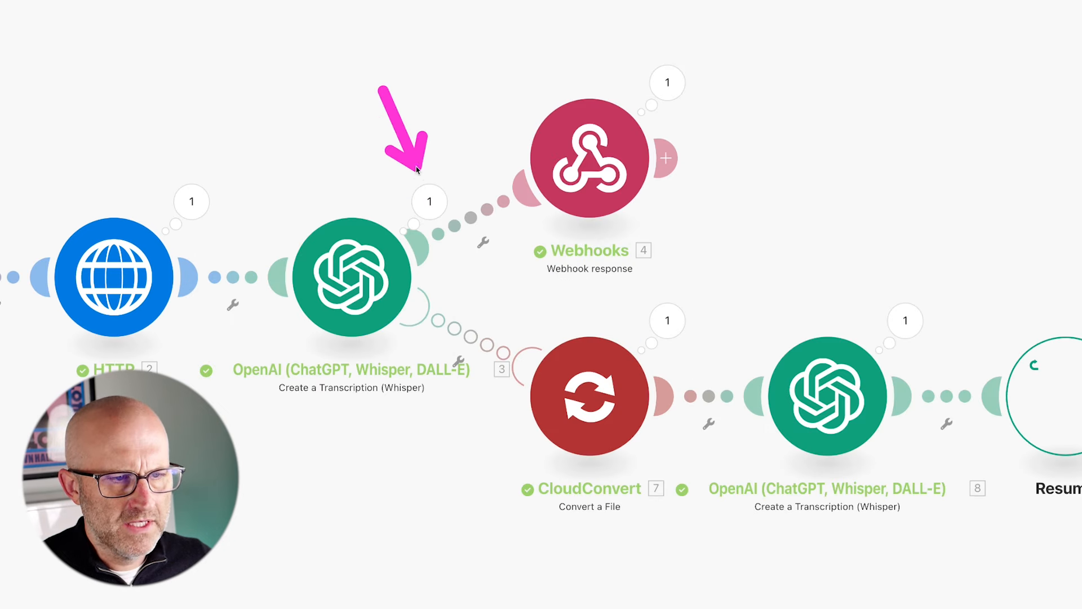
{"action": "left_click", "coordinate": [415, 193]}
{"action": "mouse_move", "coordinate": [543, 169]}
{"action": "left_mouse_down"}
{"action": "mouse_move", "coordinate": [496, 240]}
{"action": "mouse_move", "coordinate": [539, 236]}
{"action": "left_mouse_up"}
{"action": "mouse_move", "coordinate": [552, 196]}
{"action": "left_mouse_down"}
{"action": "mouse_move", "coordinate": [545, 221]}
{"action": "mouse_move", "coordinate": [510, 252]}
{"action": "mouse_move", "coordinate": [537, 246]}
{"action": "left_mouse_up"}
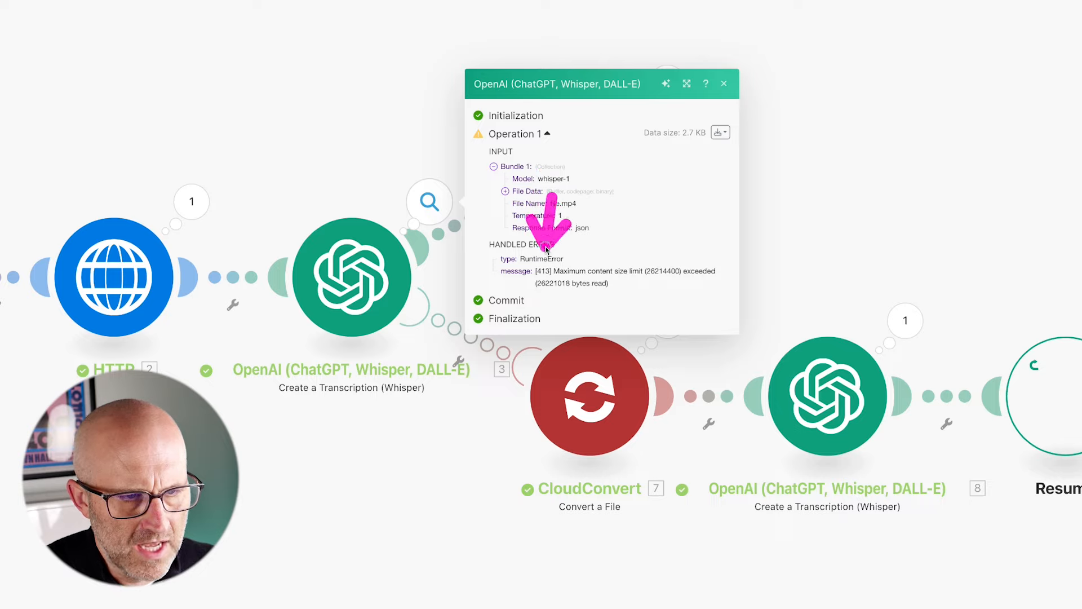
{"action": "mouse_move", "coordinate": [605, 215]}
{"action": "left_mouse_down"}
{"action": "mouse_move", "coordinate": [566, 258]}
{"action": "mouse_move", "coordinate": [635, 263]}
{"action": "left_mouse_up"}
{"action": "left_click", "coordinate": [434, 431]}
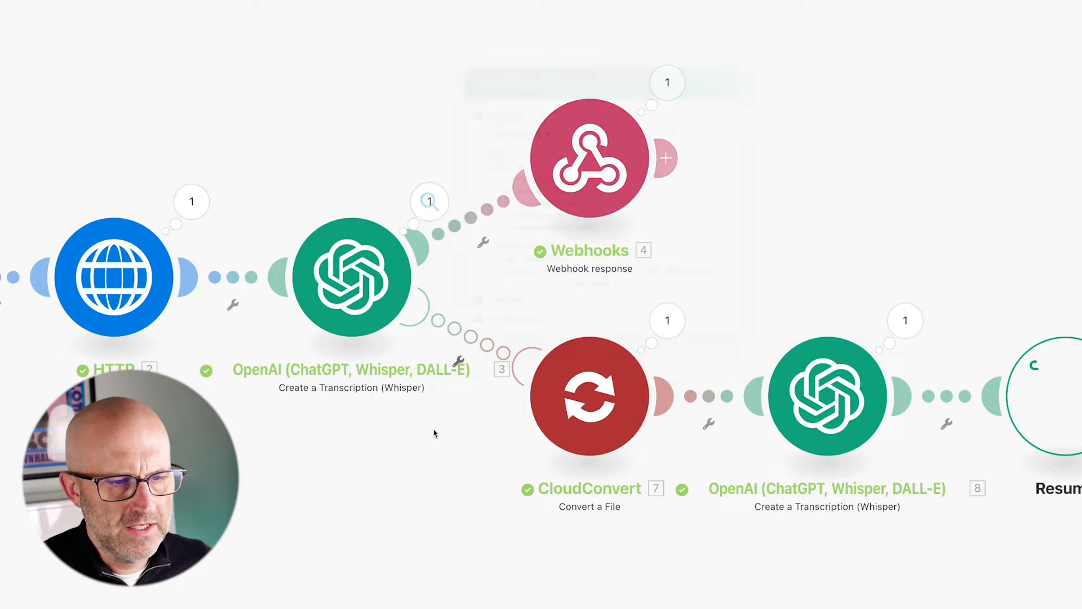
{"action": "left_click_drag", "start_coordinate": [406, 467], "coordinate": [450, 377]}
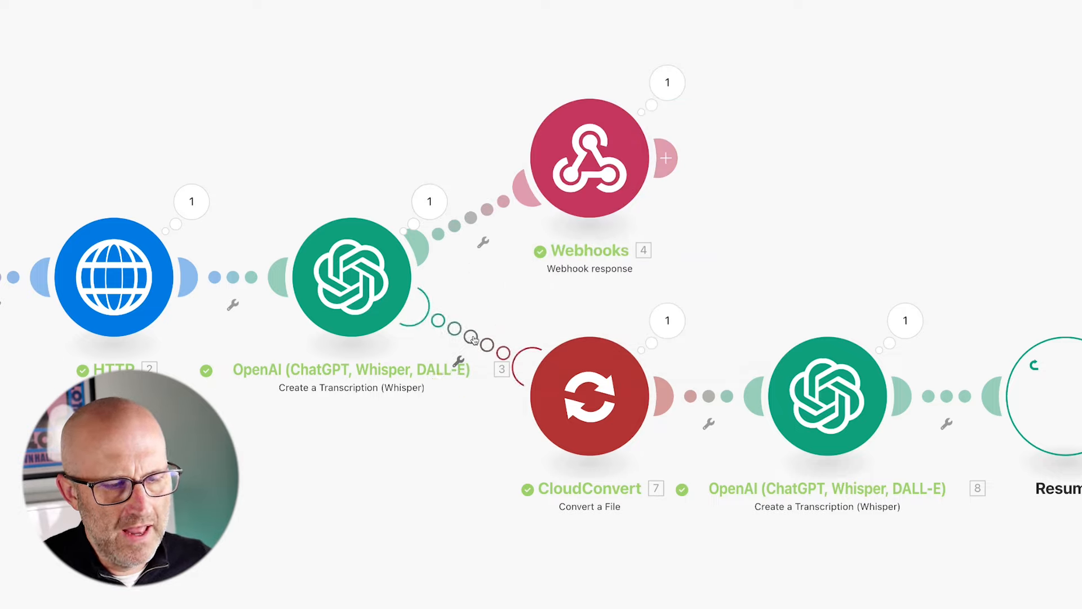
Copy the 'Maximum content size limit' wording from the first Whisper module's 413 error.
{"action": "left_click", "coordinate": [429, 201]}
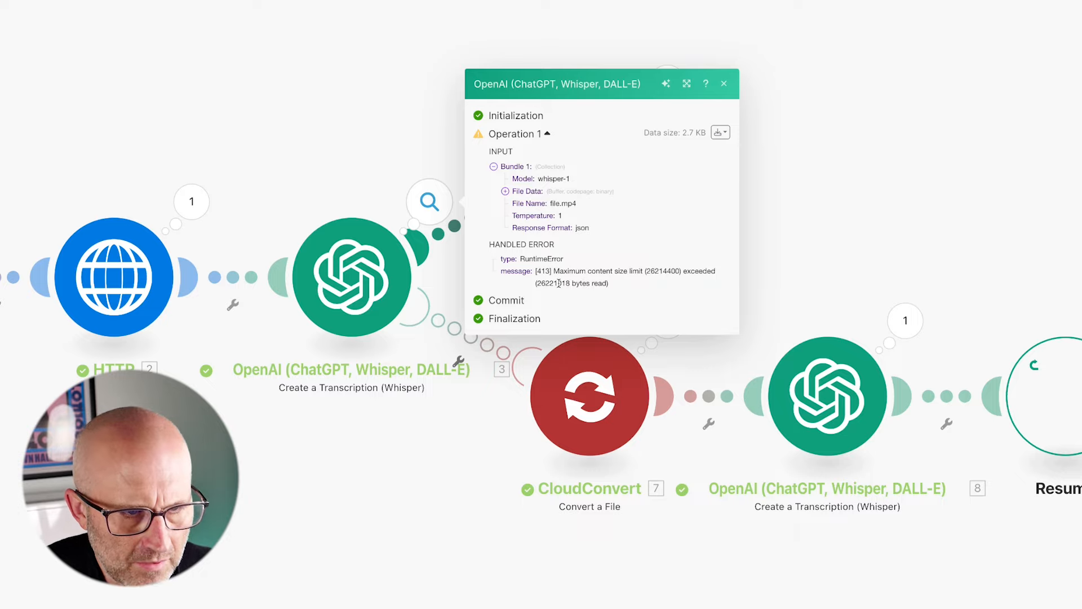
{"action": "left_click_drag", "start_coordinate": [567, 270], "coordinate": [645, 269]}
{"action": "right_click", "coordinate": [623, 270]}
{"action": "left_click", "coordinate": [640, 296]}
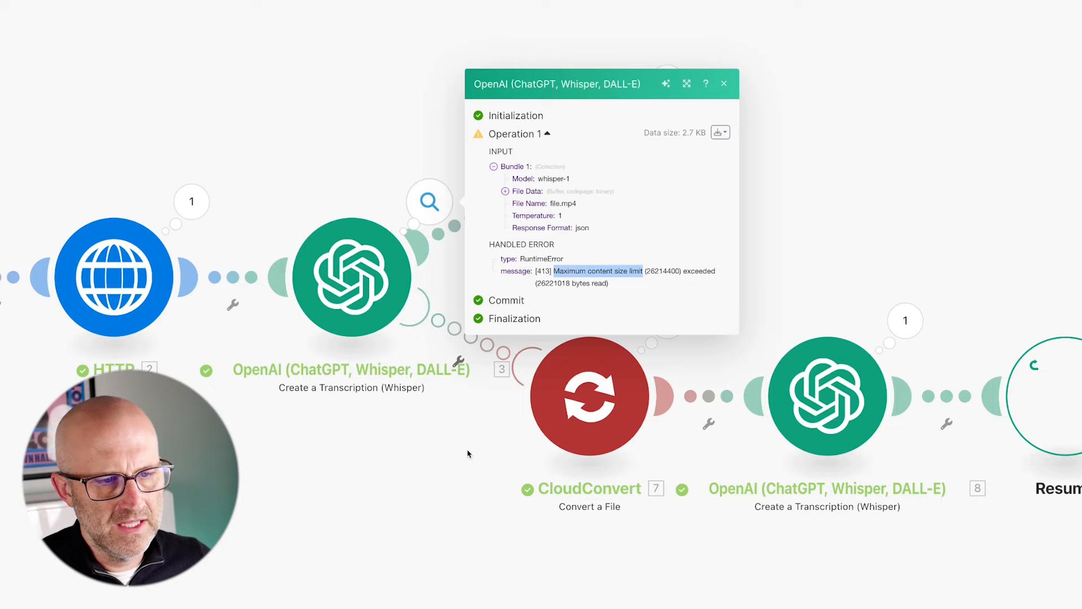
{"action": "left_click", "coordinate": [471, 338]}
{"action": "left_click", "coordinate": [470, 338]}
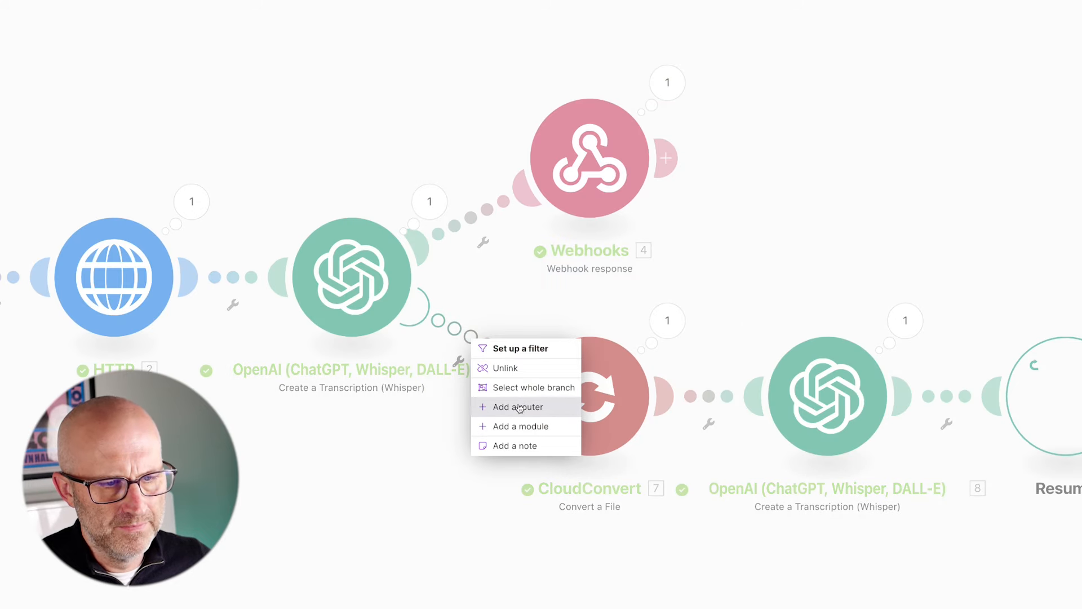
Filter the CloudConvert route so 3. Error: Message contains 'Maximum content size limit'.
{"action": "left_click", "coordinate": [519, 349]}
{"action": "left_click", "coordinate": [568, 334]}
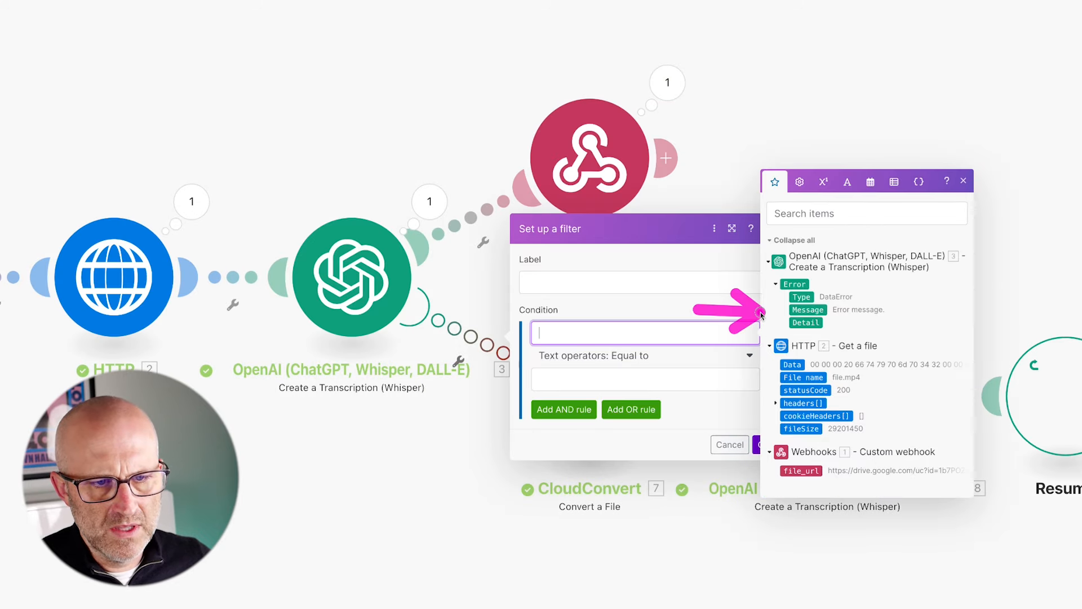
{"action": "left_click", "coordinate": [808, 310]}
{"action": "left_click", "coordinate": [635, 353]}
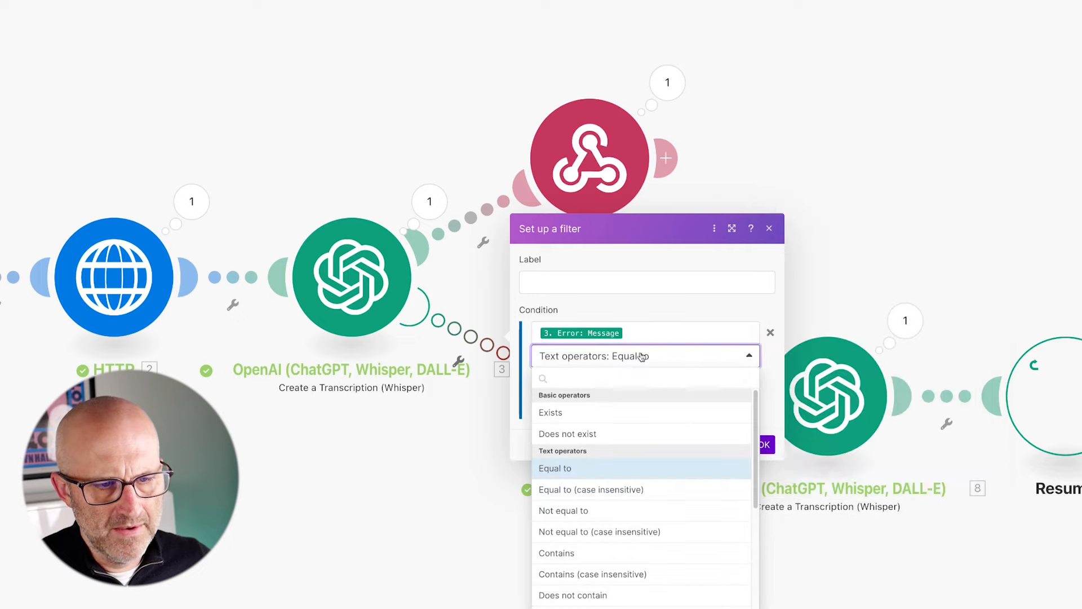
{"action": "left_click", "coordinate": [568, 549]}
{"action": "left_click", "coordinate": [563, 386]}
{"action": "key", "text": "ctrl+v"}
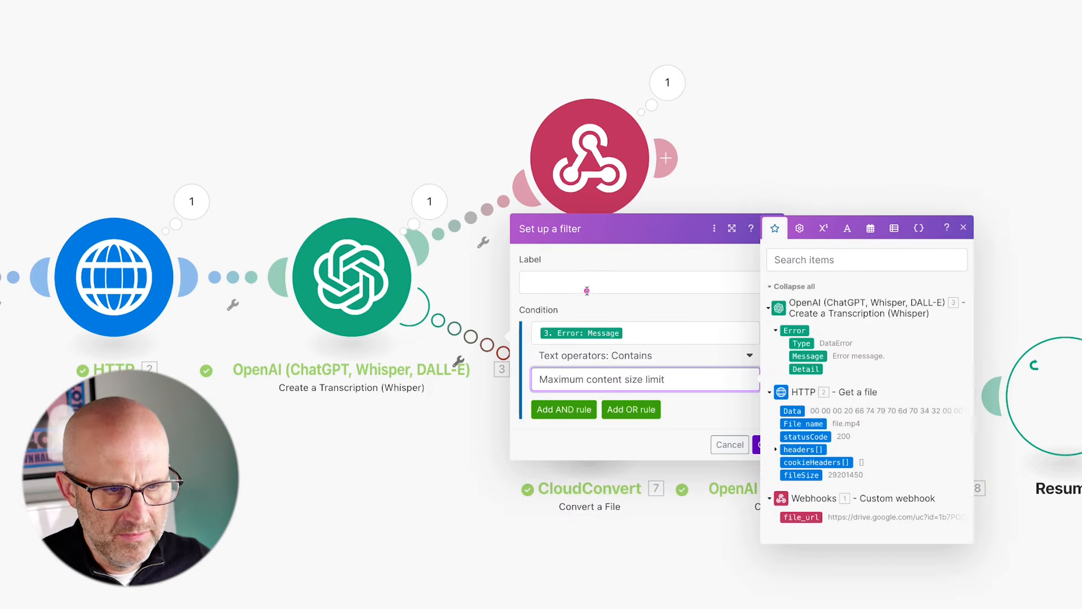
{"action": "left_click", "coordinate": [698, 417]}
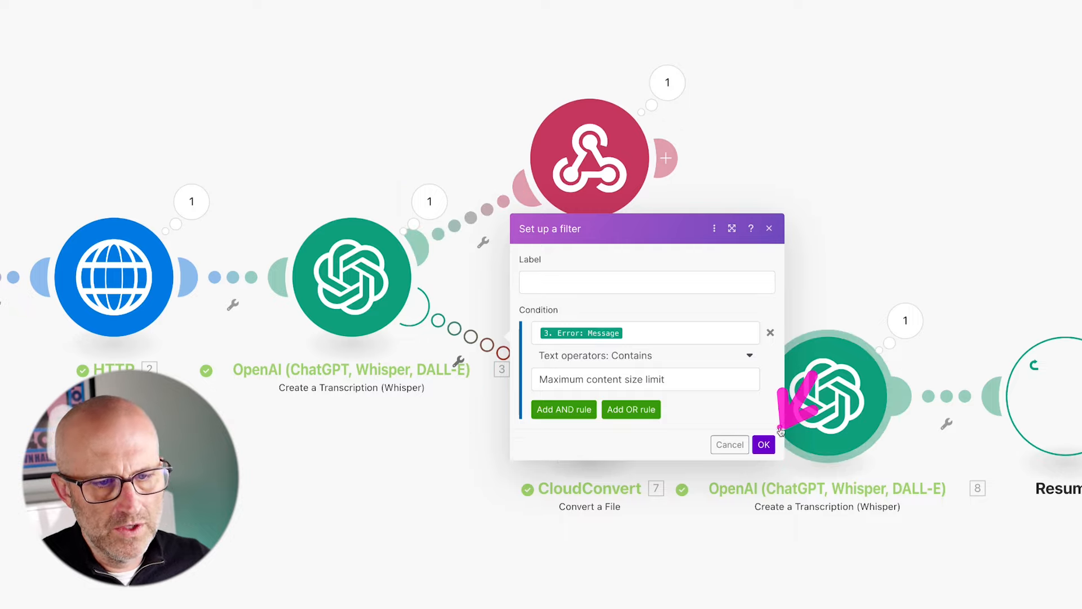
{"action": "left_click", "coordinate": [764, 445]}
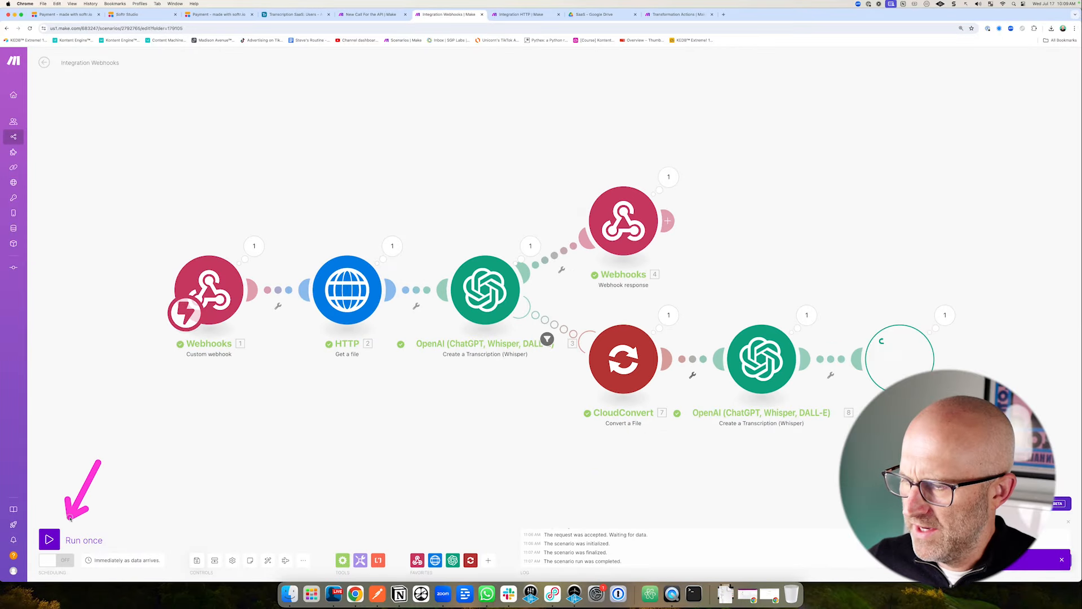
Run the webhook scenario once, check the Integration HTTP output, then return to Integration Webhooks.
{"action": "left_click", "coordinate": [73, 534]}
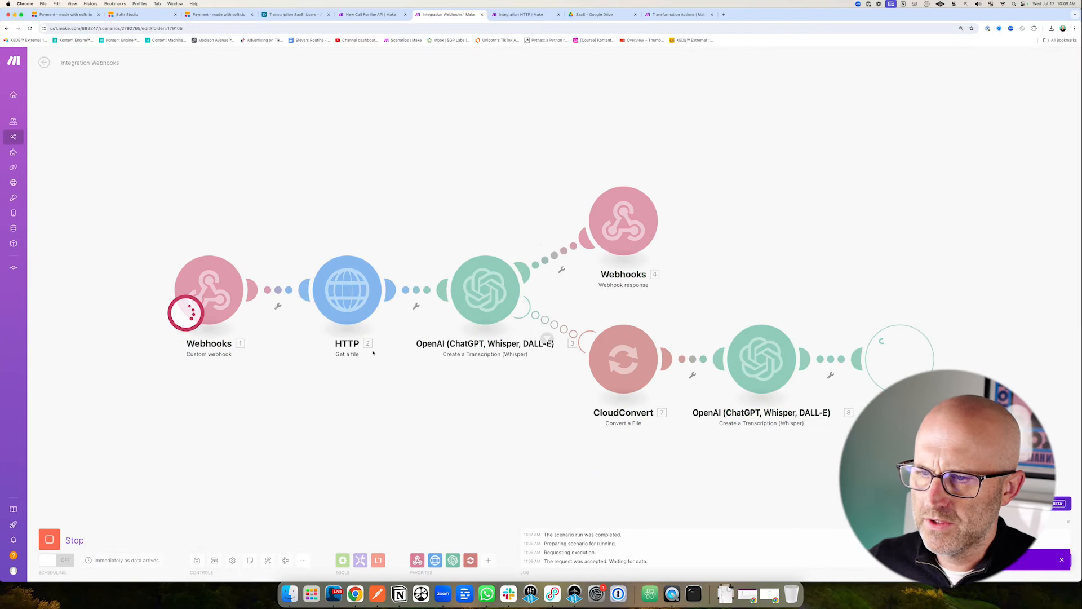
{"action": "left_click", "coordinate": [514, 15]}
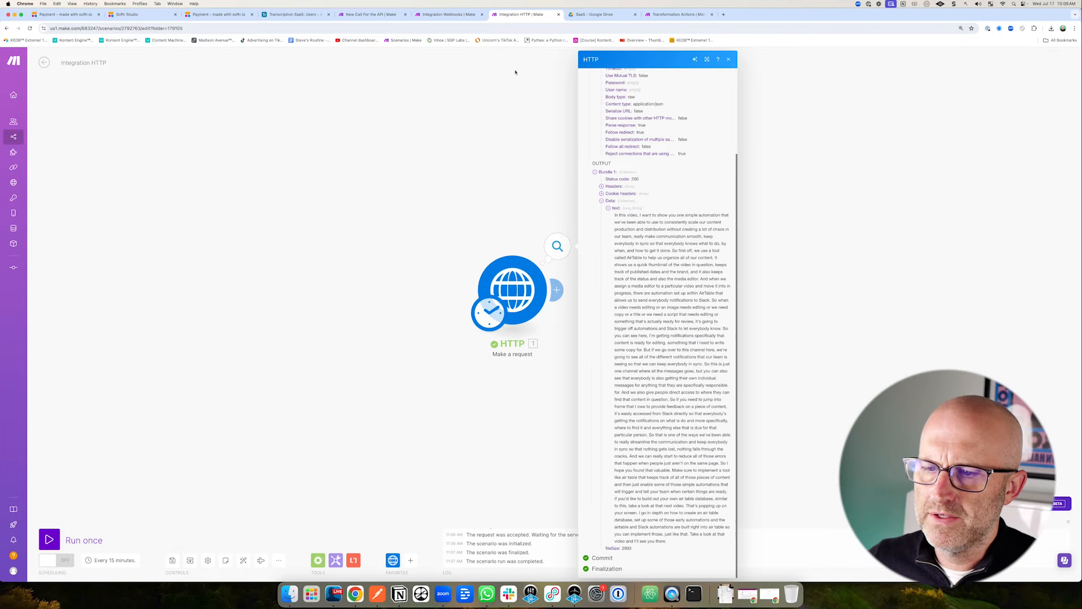
{"action": "left_click", "coordinate": [507, 210]}
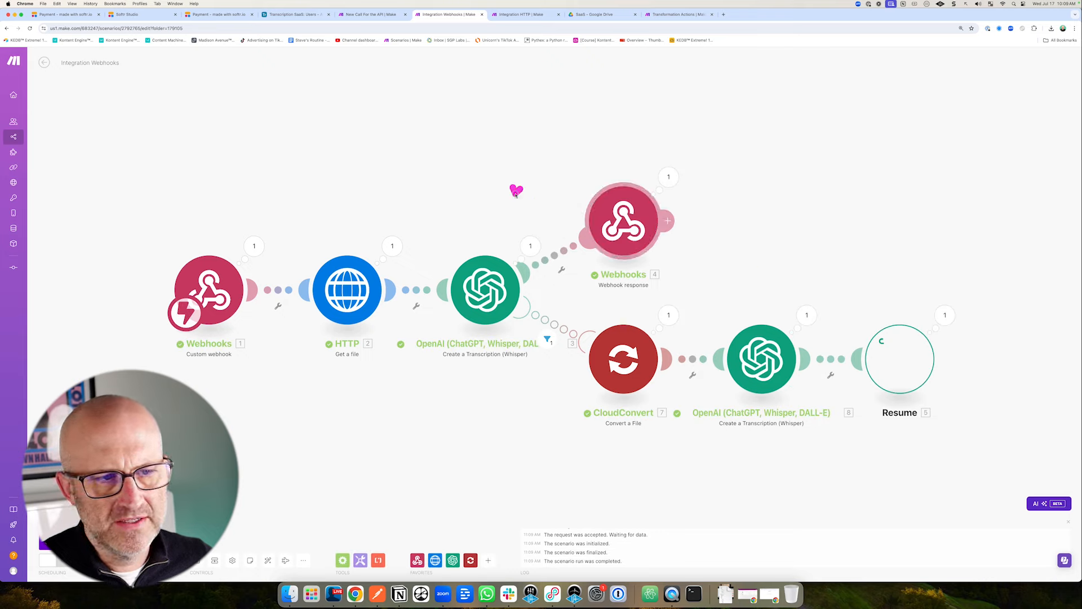
{"action": "left_click", "coordinate": [520, 16]}
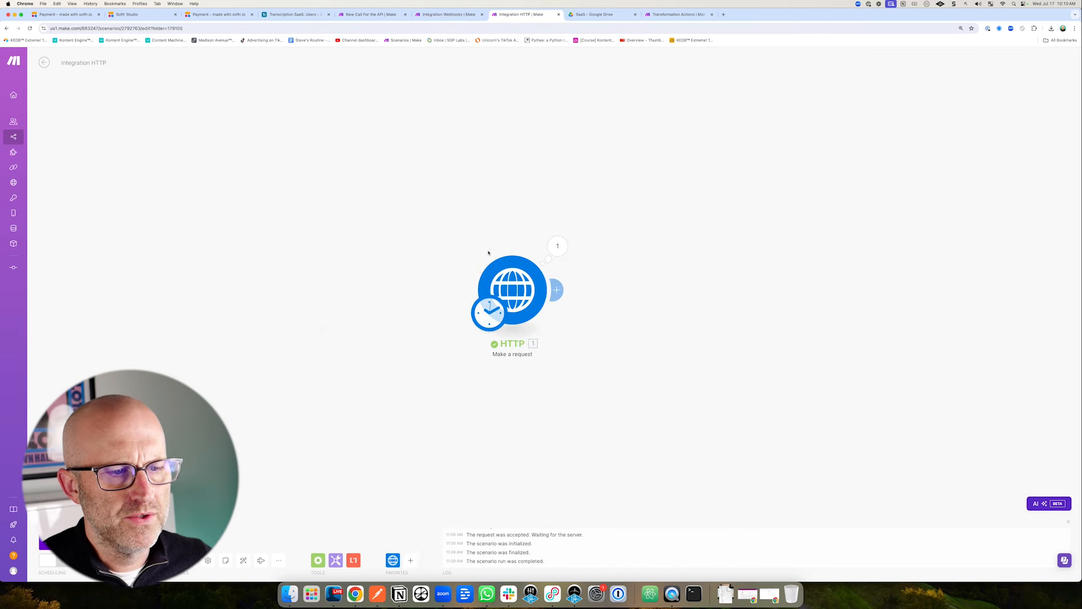
{"action": "left_click_drag", "start_coordinate": [519, 197], "coordinate": [514, 245]}
{"action": "left_click", "coordinate": [450, 15]}
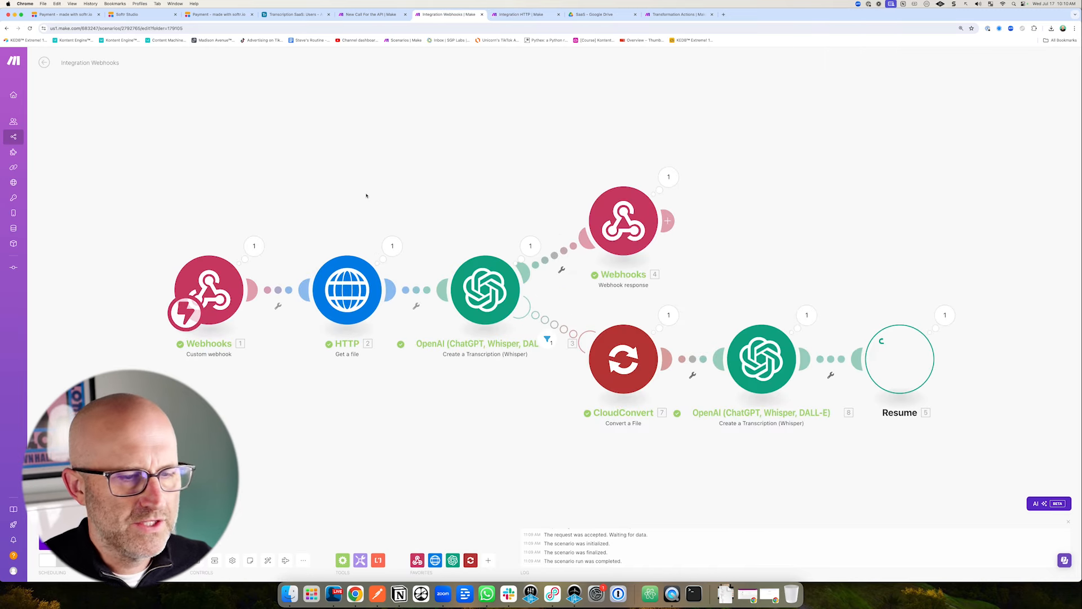
{"action": "left_click", "coordinate": [293, 14]}
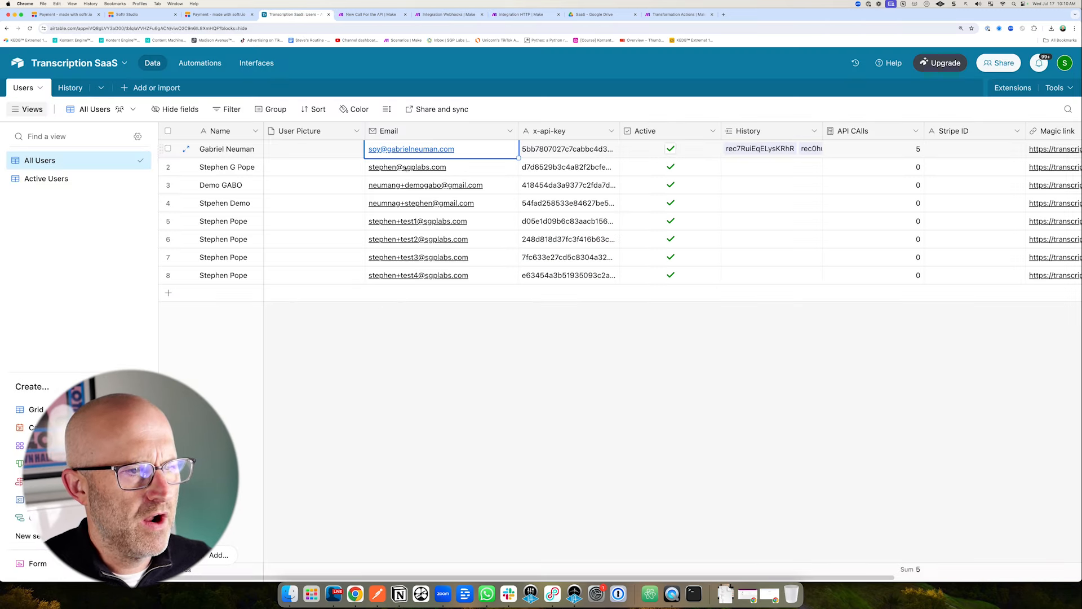
{"action": "mouse_move", "coordinate": [347, 198]}
{"action": "left_mouse_down"}
{"action": "mouse_move", "coordinate": [262, 198]}
{"action": "mouse_move", "coordinate": [259, 273]}
{"action": "left_mouse_up"}
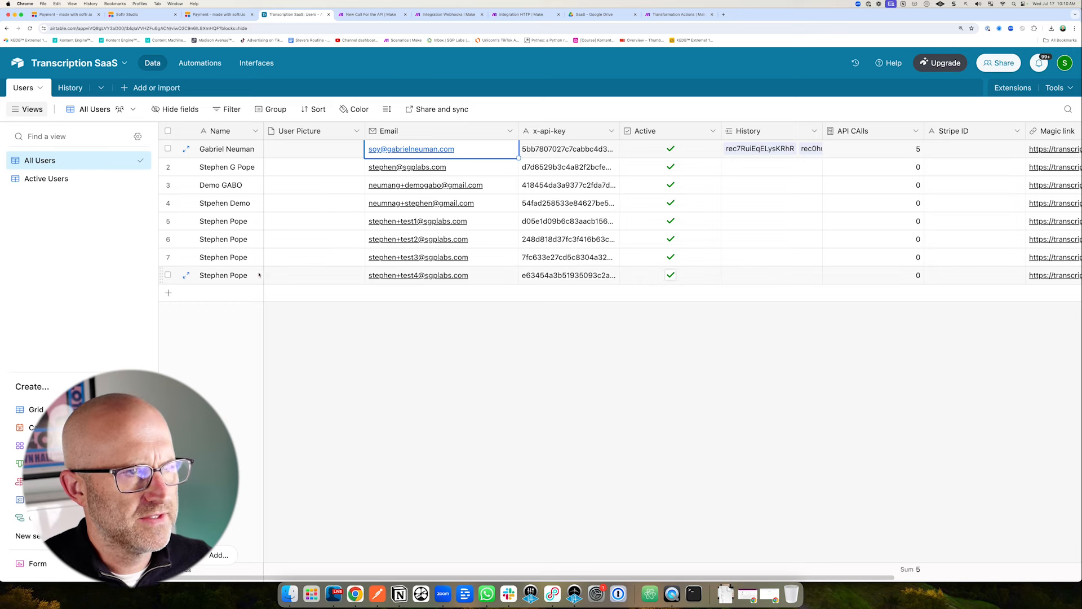
{"action": "left_click", "coordinate": [449, 15]}
{"action": "mouse_move", "coordinate": [259, 118]}
{"action": "left_mouse_down"}
{"action": "mouse_move", "coordinate": [215, 183]}
{"action": "mouse_move", "coordinate": [322, 207]}
{"action": "mouse_move", "coordinate": [284, 225]}
{"action": "mouse_move", "coordinate": [290, 242]}
{"action": "left_mouse_up"}
{"action": "left_click_drag", "start_coordinate": [314, 176], "coordinate": [414, 228]}
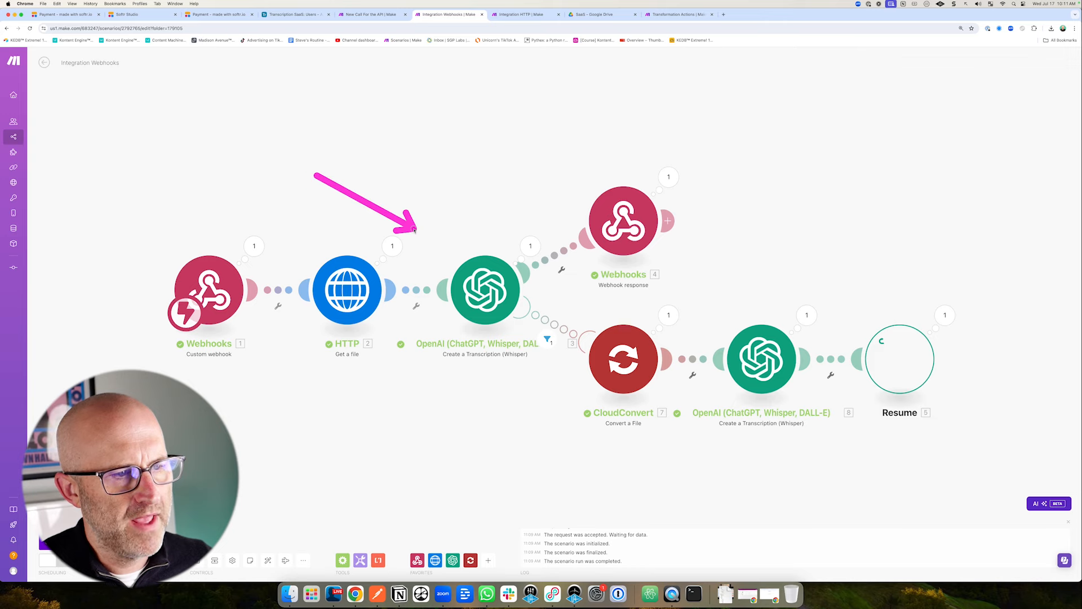
{"action": "left_click_drag", "start_coordinate": [702, 158], "coordinate": [632, 210]}
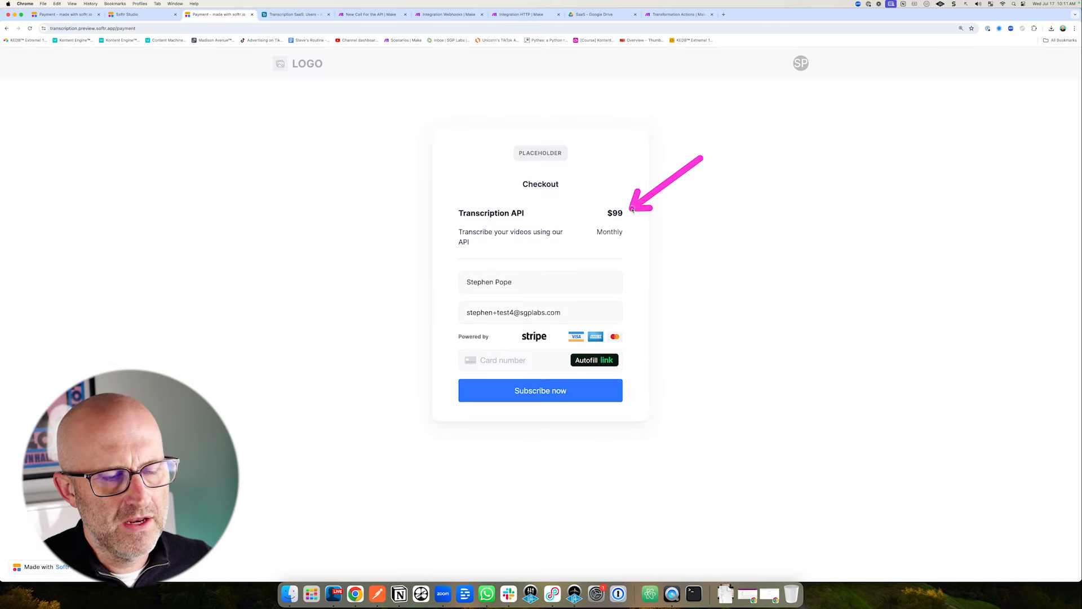
{"action": "left_click_drag", "start_coordinate": [210, 137], "coordinate": [186, 325]}
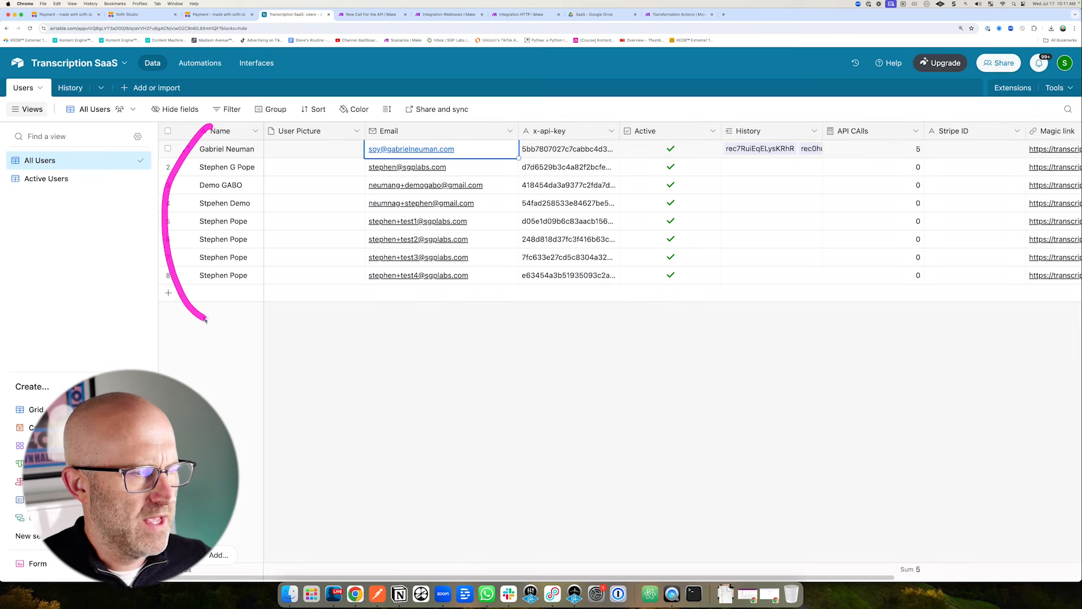
{"action": "left_click", "coordinate": [429, 14]}
{"action": "mouse_move", "coordinate": [299, 141]}
{"action": "left_mouse_down"}
{"action": "mouse_move", "coordinate": [300, 192]}
{"action": "mouse_move", "coordinate": [412, 213]}
{"action": "left_mouse_up"}
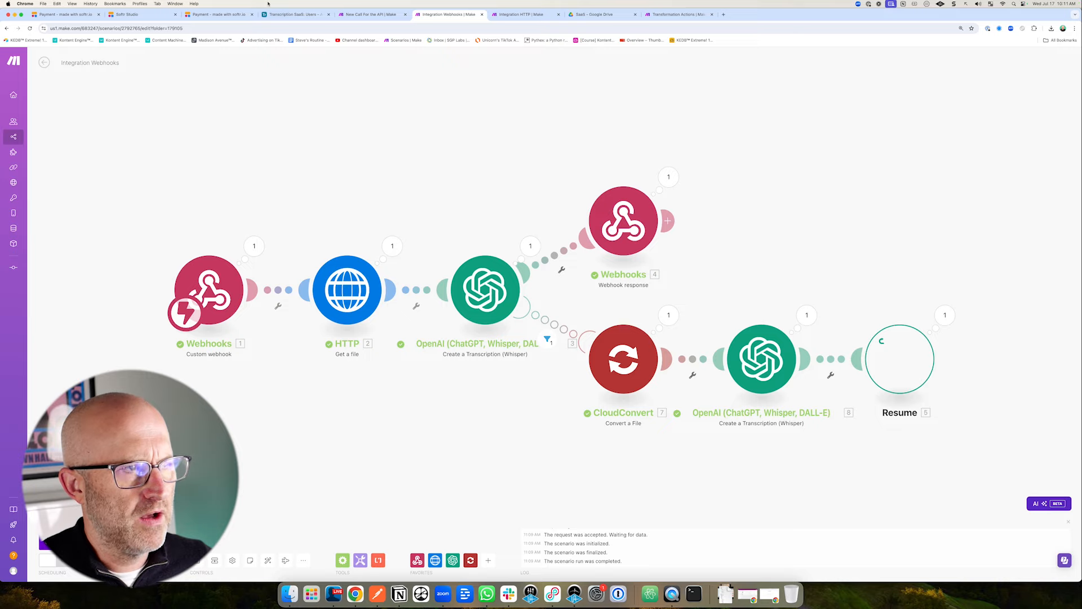
{"action": "left_click", "coordinate": [218, 14]}
{"action": "left_click_drag", "start_coordinate": [700, 151], "coordinate": [633, 214]}
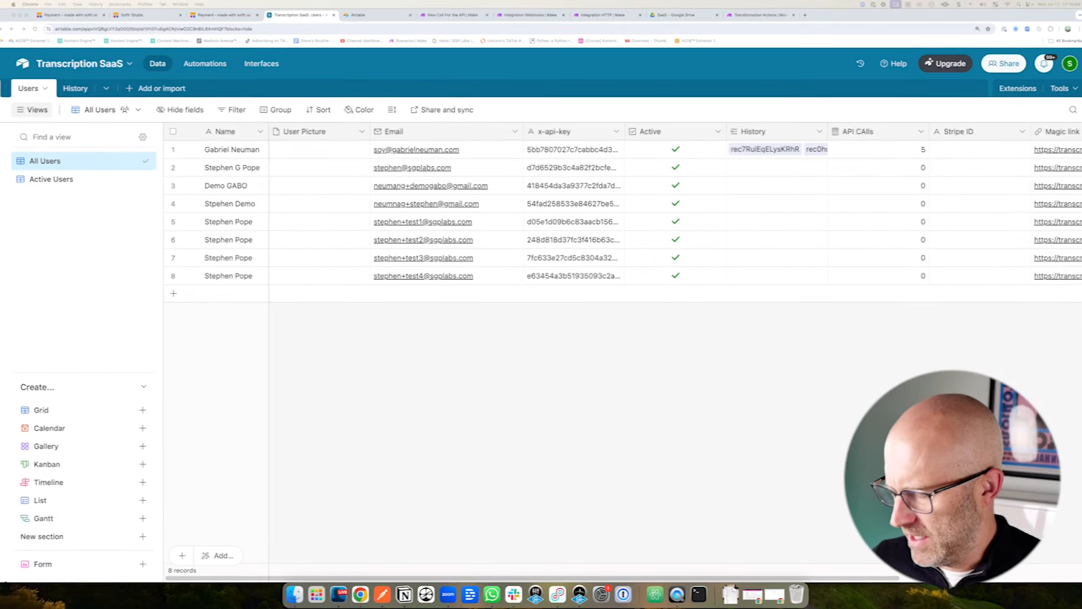
Scroll through the Transcription SaaS Users table in Airtable.
{"action": "mouse_move", "coordinate": [210, 127]}
{"action": "left_mouse_down"}
{"action": "mouse_move", "coordinate": [164, 218]}
{"action": "mouse_move", "coordinate": [209, 314]}
{"action": "left_mouse_up"}
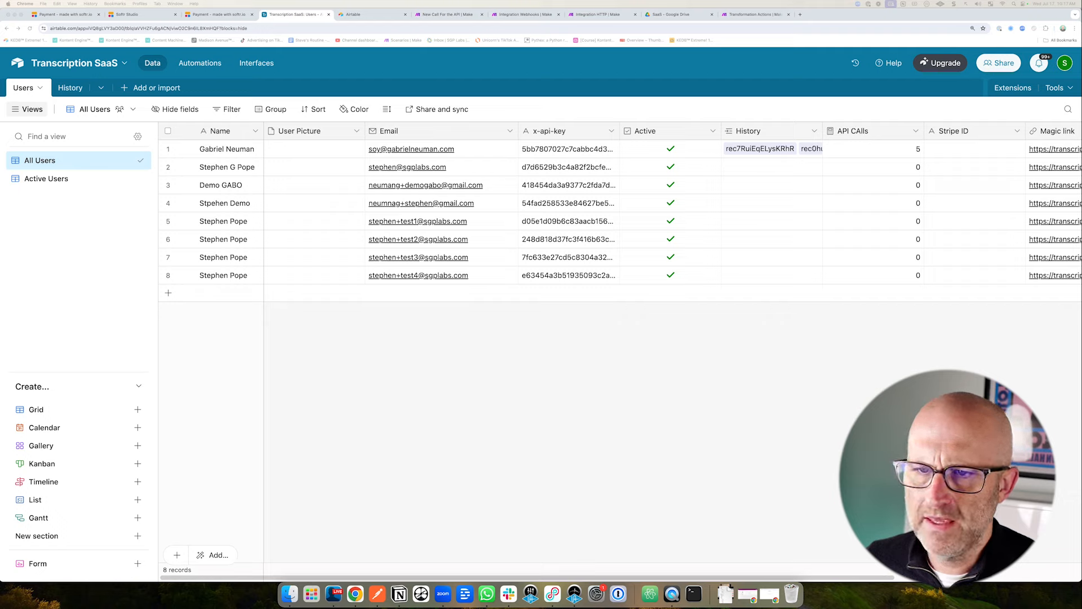
{"action": "left_click_drag", "start_coordinate": [787, 63], "coordinate": [768, 112]}
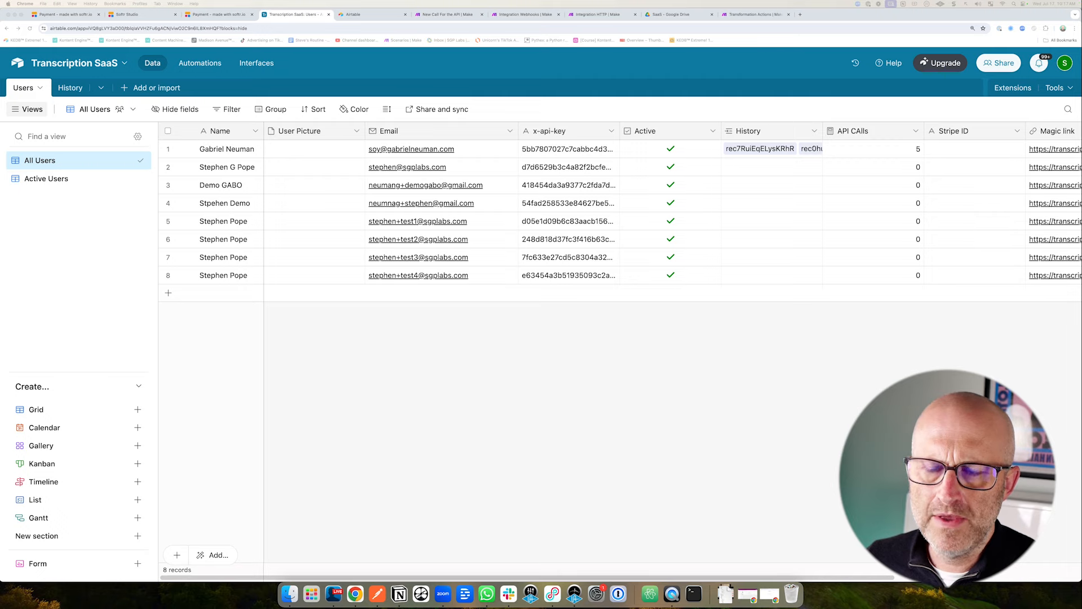
{"action": "left_click", "coordinate": [215, 16]}
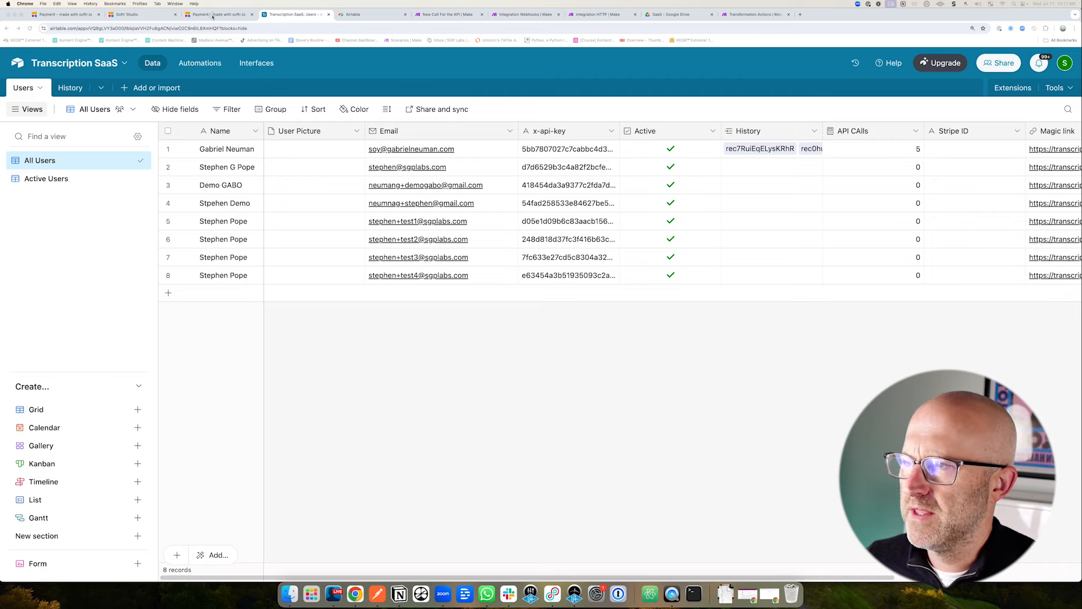
{"action": "mouse_move", "coordinate": [355, 126]}
{"action": "left_mouse_down"}
{"action": "mouse_move", "coordinate": [415, 164]}
{"action": "mouse_move", "coordinate": [411, 188]}
{"action": "mouse_move", "coordinate": [428, 180]}
{"action": "left_mouse_up"}
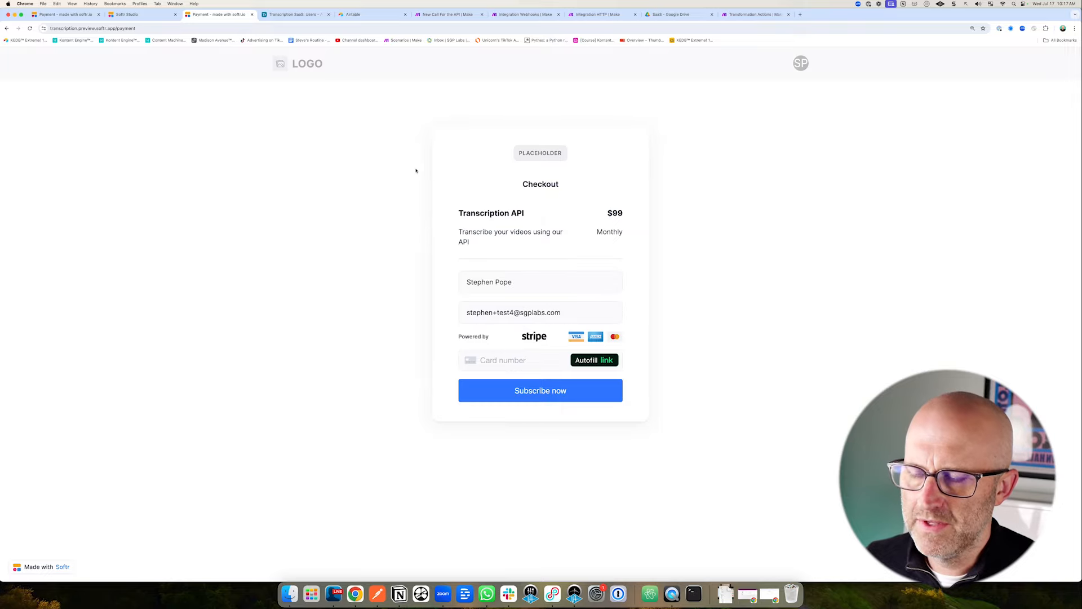
{"action": "left_click", "coordinate": [301, 14]}
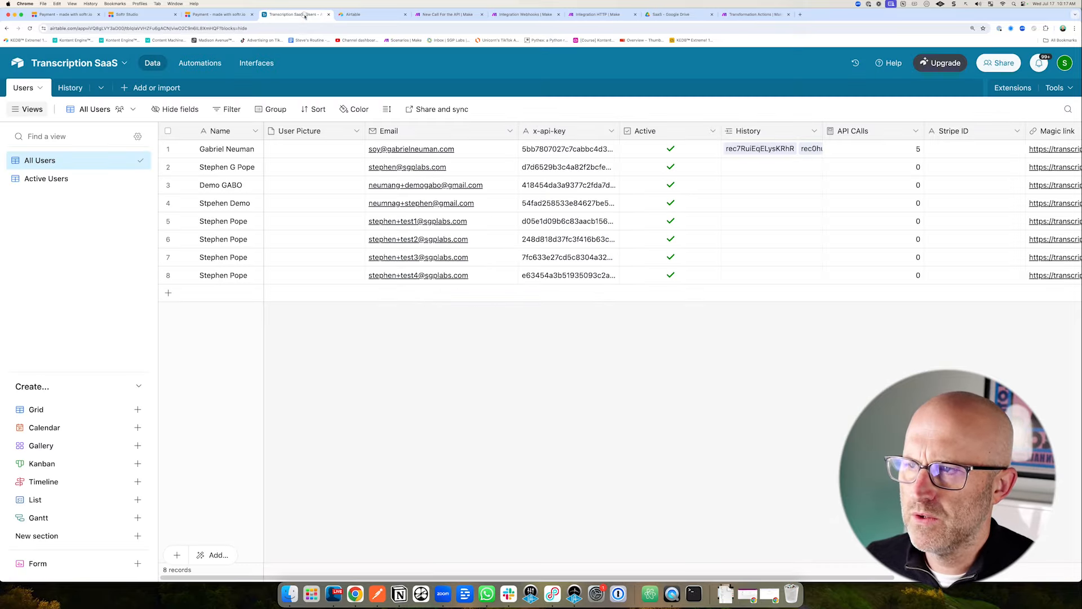
{"action": "left_click", "coordinate": [365, 17]}
Create a blank base from scratch in the Production workspace named 'Transcript SaaS DB'.
{"action": "left_click_drag", "start_coordinate": [200, 446], "coordinate": [160, 535]}
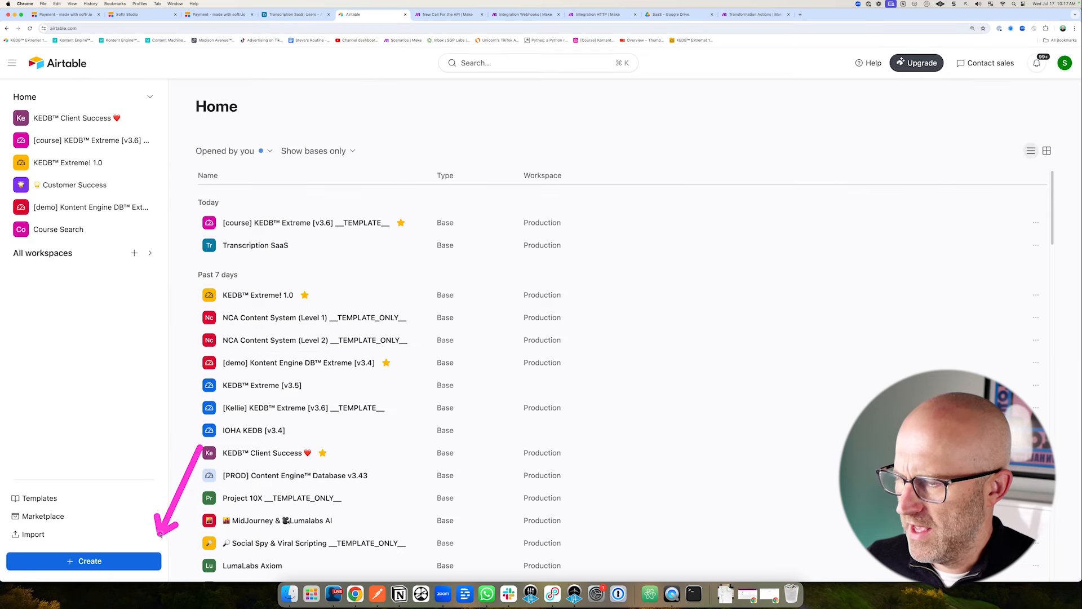
{"action": "left_click", "coordinate": [111, 563]}
{"action": "left_click_drag", "start_coordinate": [471, 345], "coordinate": [434, 273]}
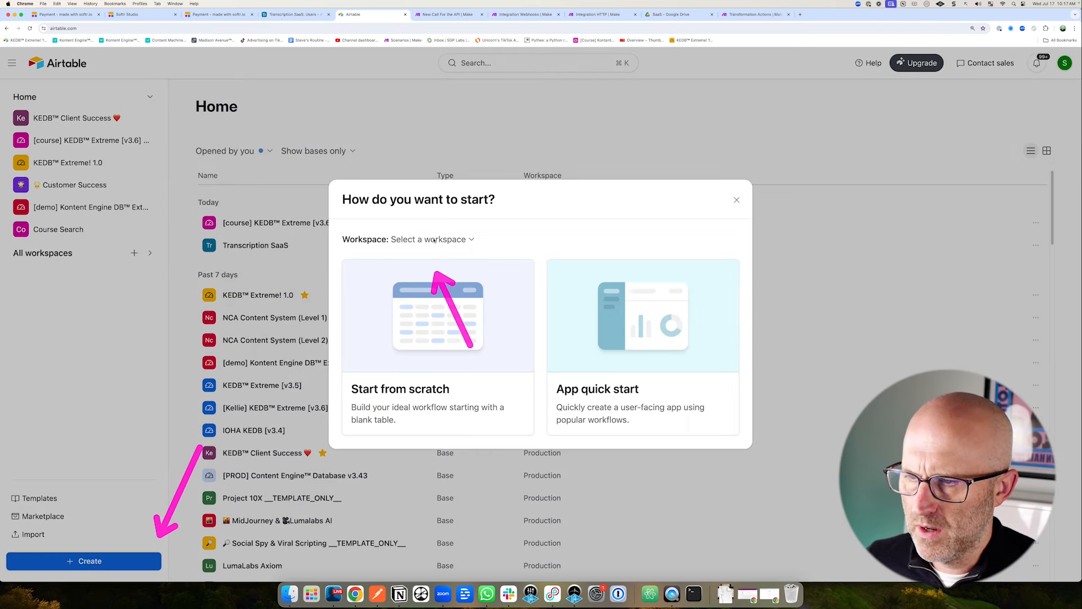
{"action": "left_click", "coordinate": [432, 239]}
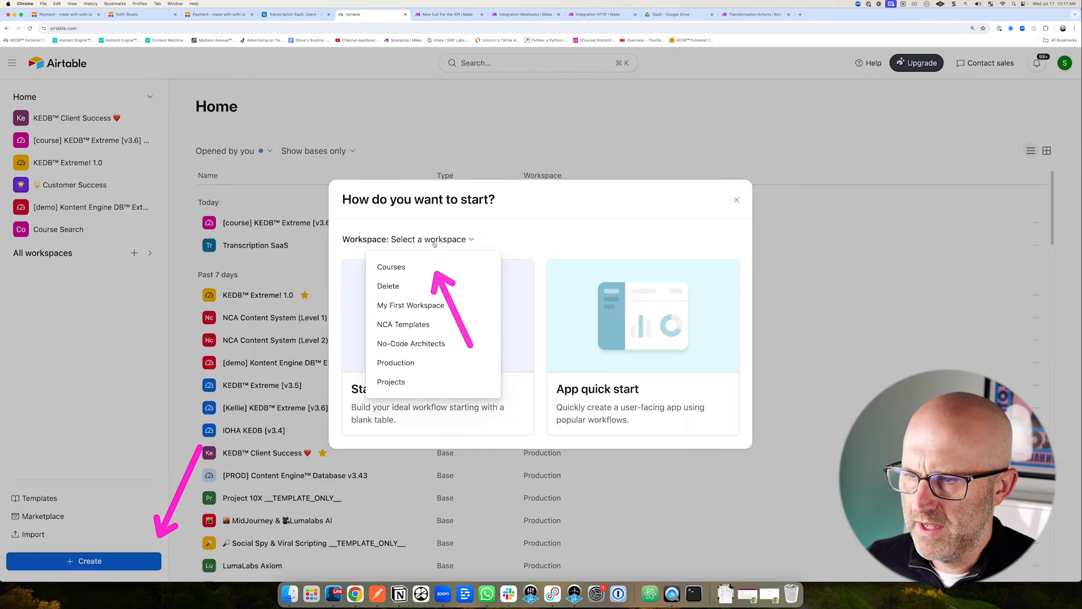
{"action": "left_click", "coordinate": [399, 369]}
{"action": "left_click", "coordinate": [389, 398]}
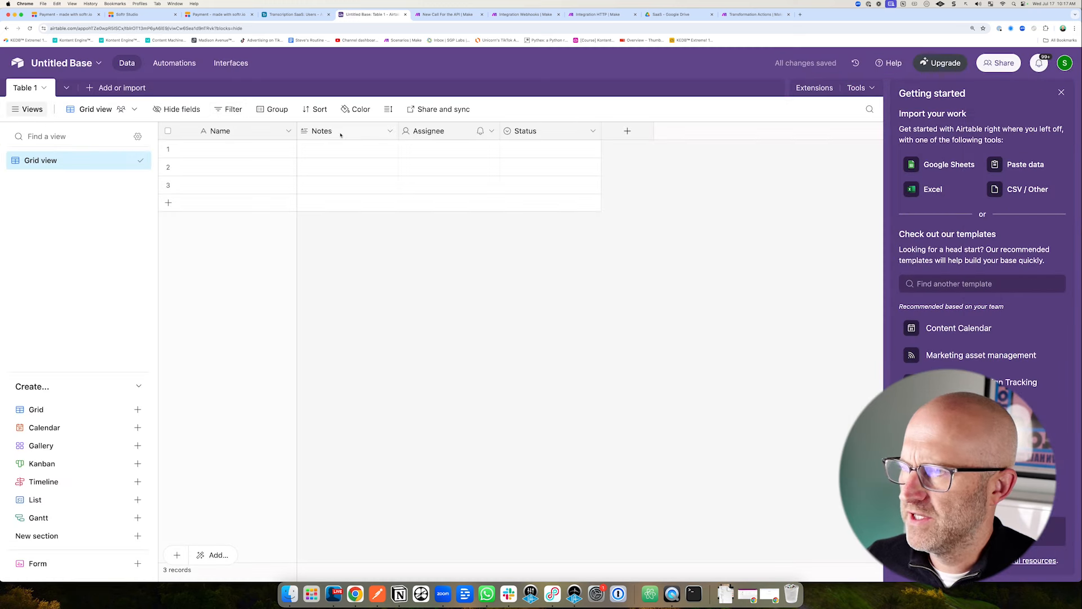
{"action": "left_click_drag", "start_coordinate": [937, 144], "coordinate": [1032, 103]}
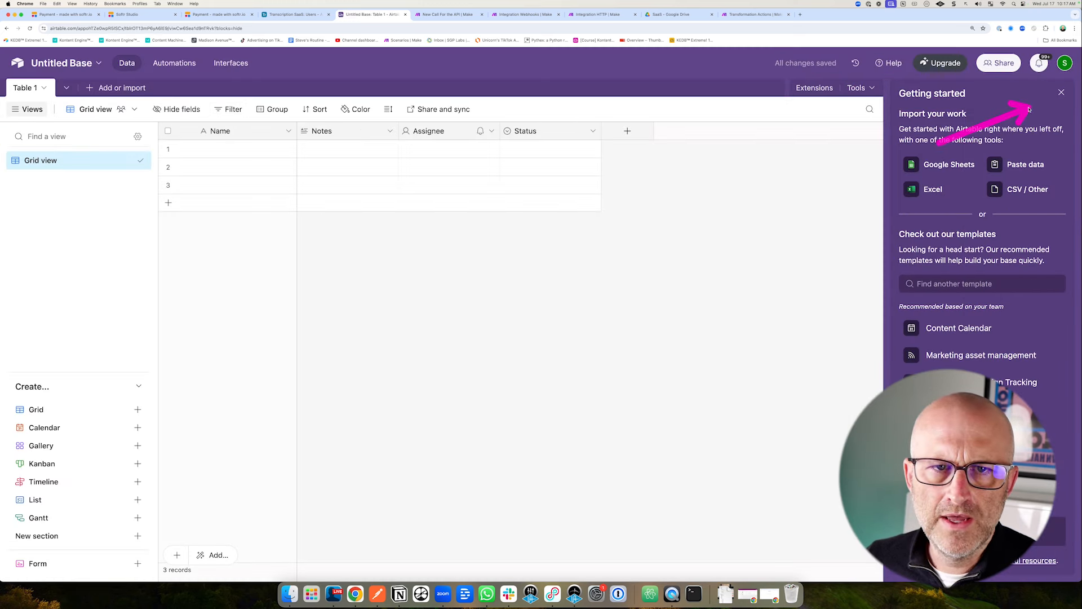
{"action": "left_click", "coordinate": [1062, 92]}
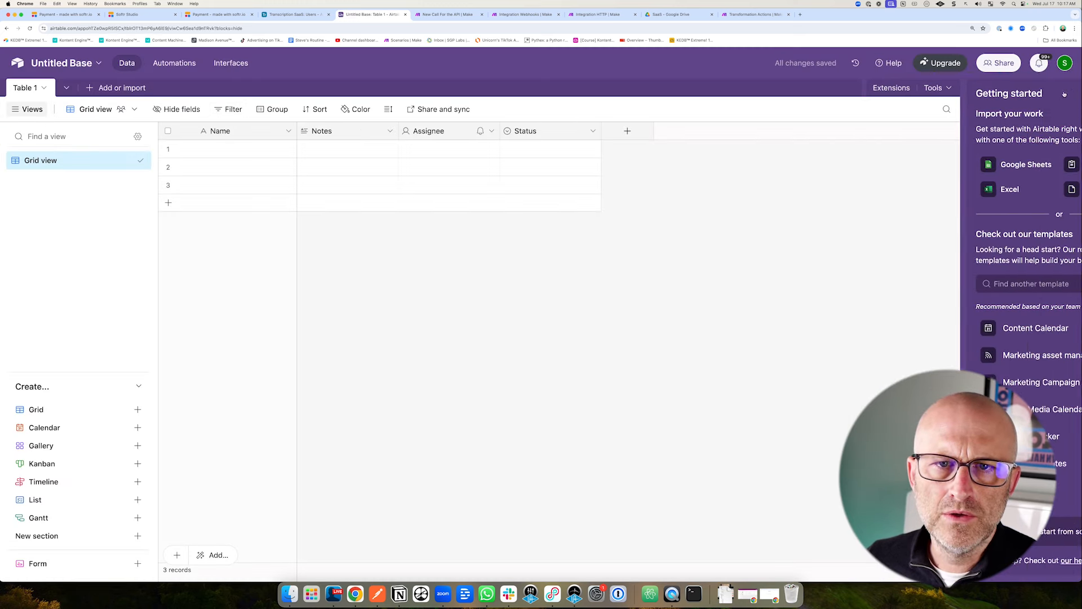
{"action": "left_click", "coordinate": [66, 64]}
{"action": "type", "text": "Transcript SaaS D"}
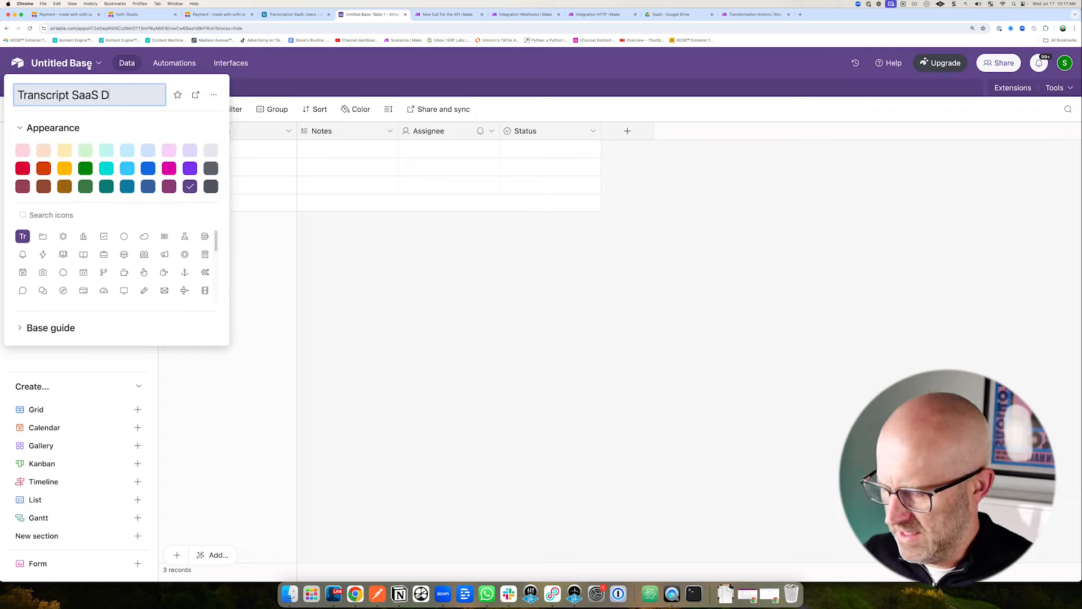
{"action": "type", "text": "B"}
{"action": "key", "text": "Return"}
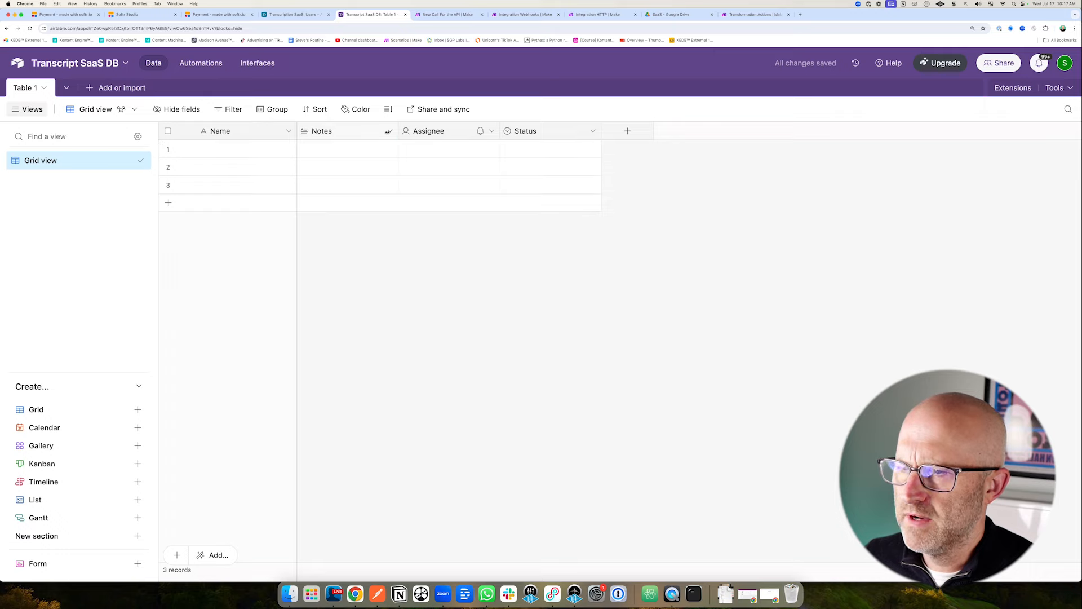
Delete the Notes, Assignee and Status fields so only Name remains.
{"action": "left_click", "coordinate": [390, 131]}
{"action": "left_click", "coordinate": [385, 451]}
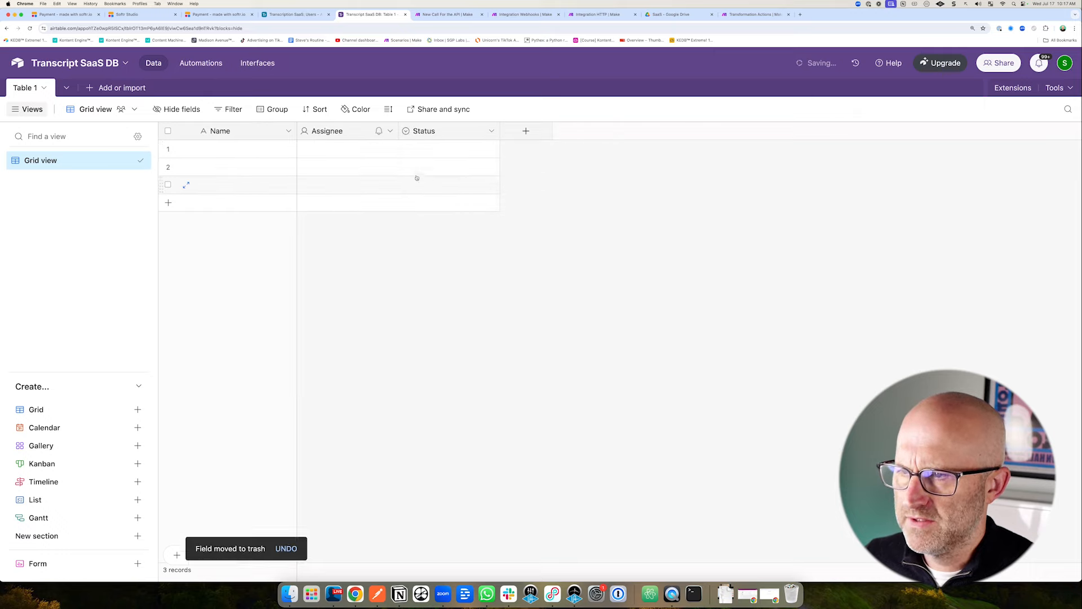
{"action": "left_click", "coordinate": [391, 130]}
{"action": "left_click", "coordinate": [376, 454]}
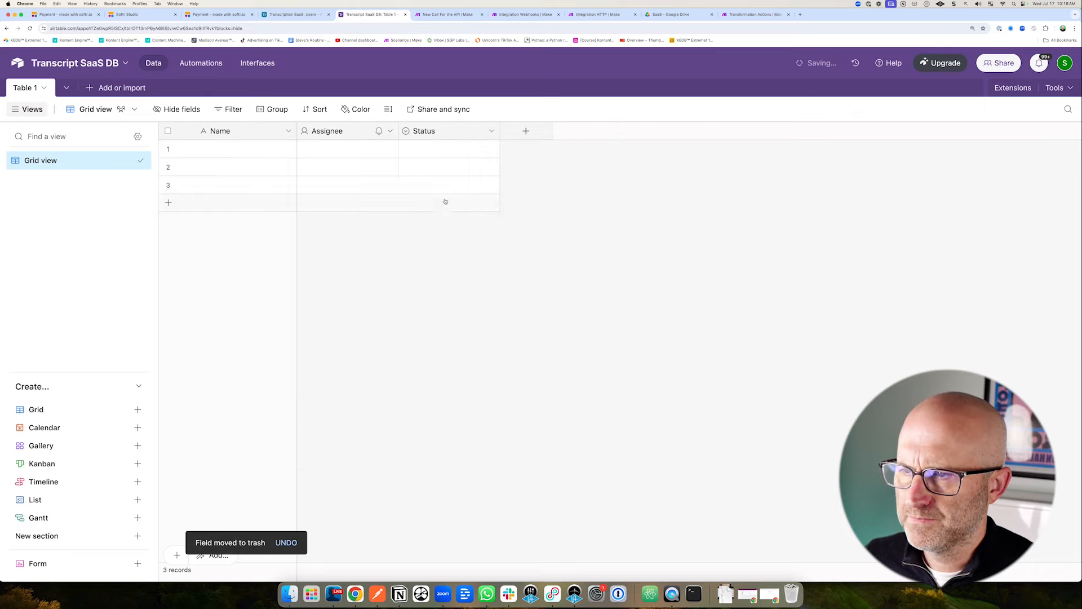
{"action": "left_click", "coordinate": [390, 131]}
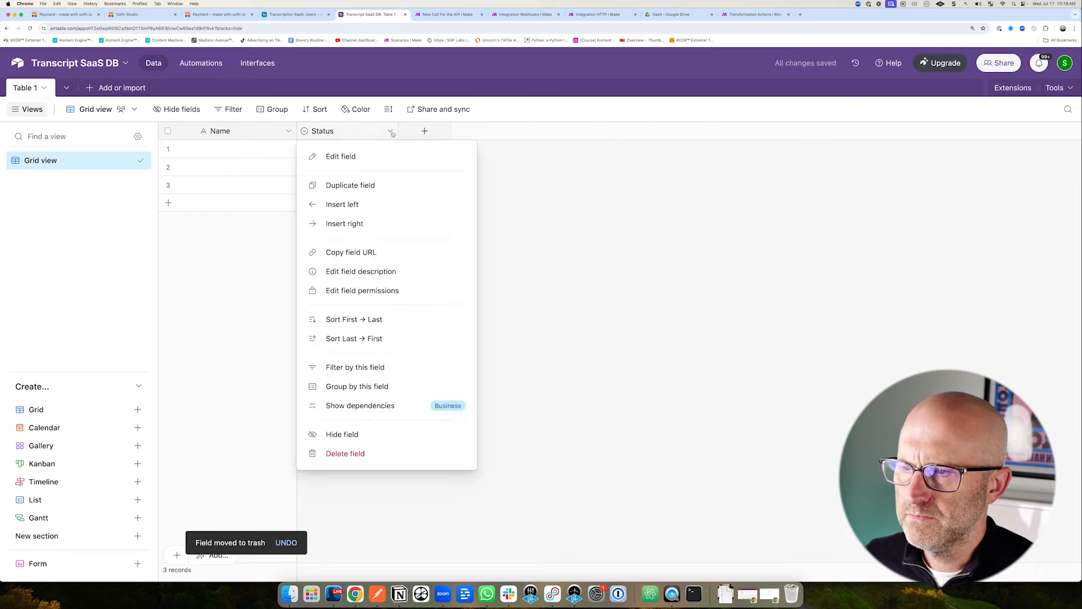
{"action": "left_click", "coordinate": [375, 455]}
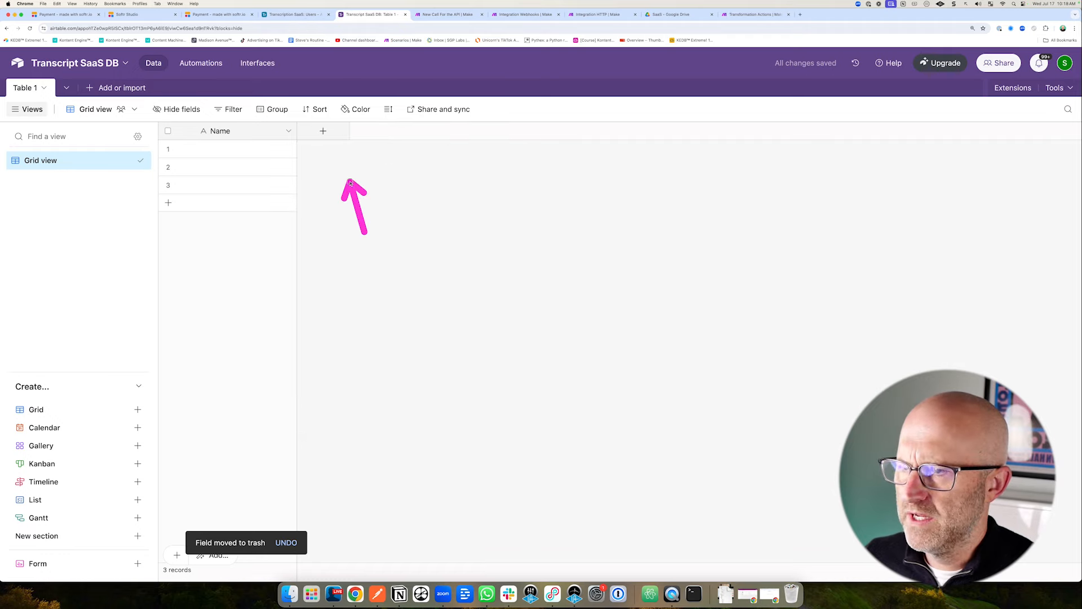
Add an Email-type Email field and a single line text x-api-key field.
{"action": "left_click", "coordinate": [323, 131]}
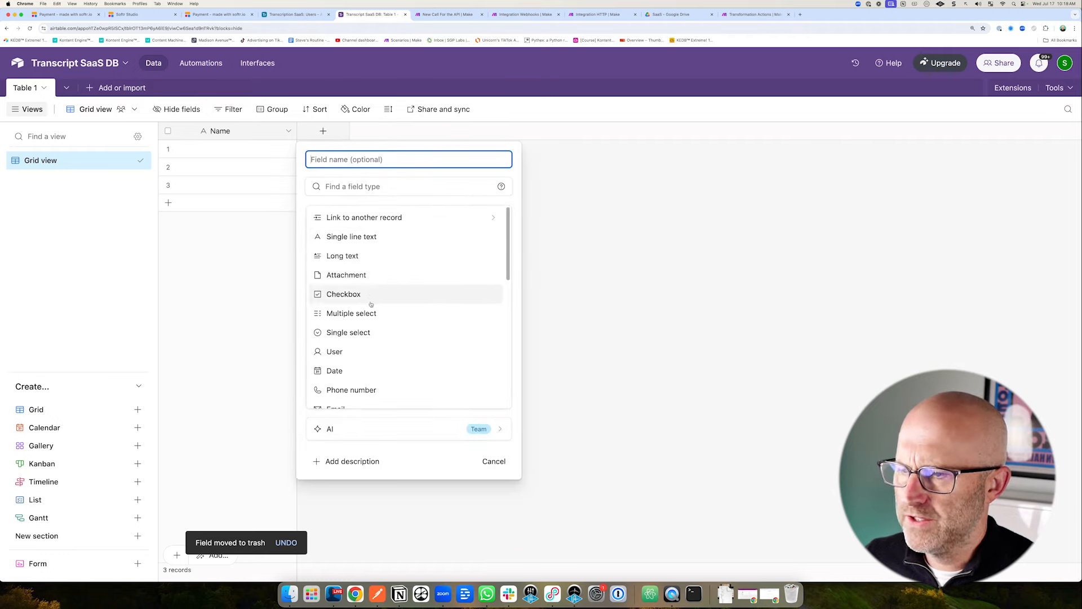
{"action": "left_click", "coordinate": [339, 407]}
{"action": "left_click", "coordinate": [348, 162]}
{"action": "type", "text": "Email"}
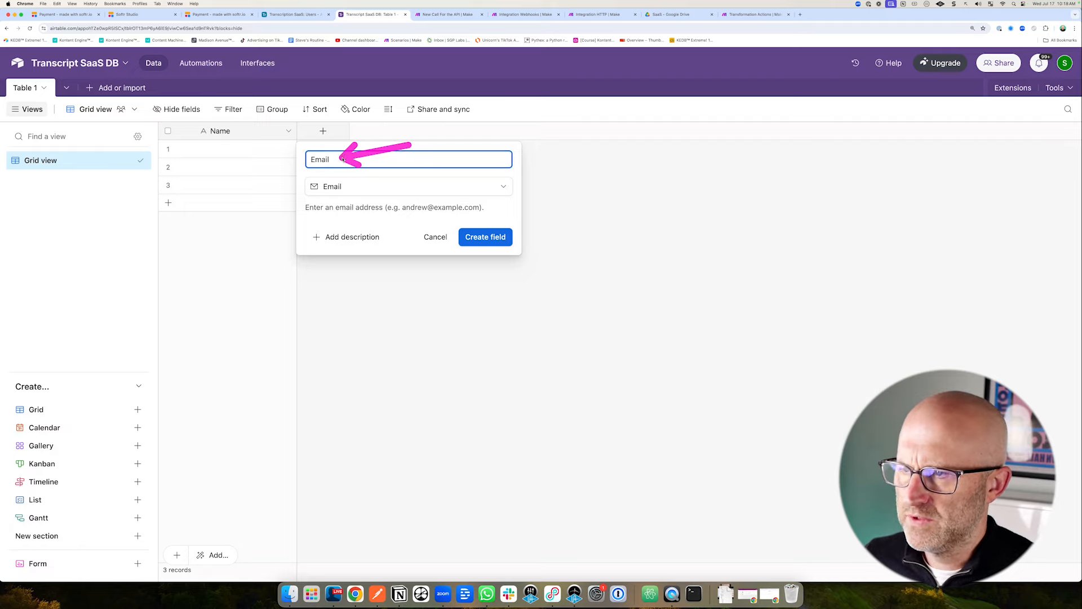
{"action": "left_click", "coordinate": [490, 239]}
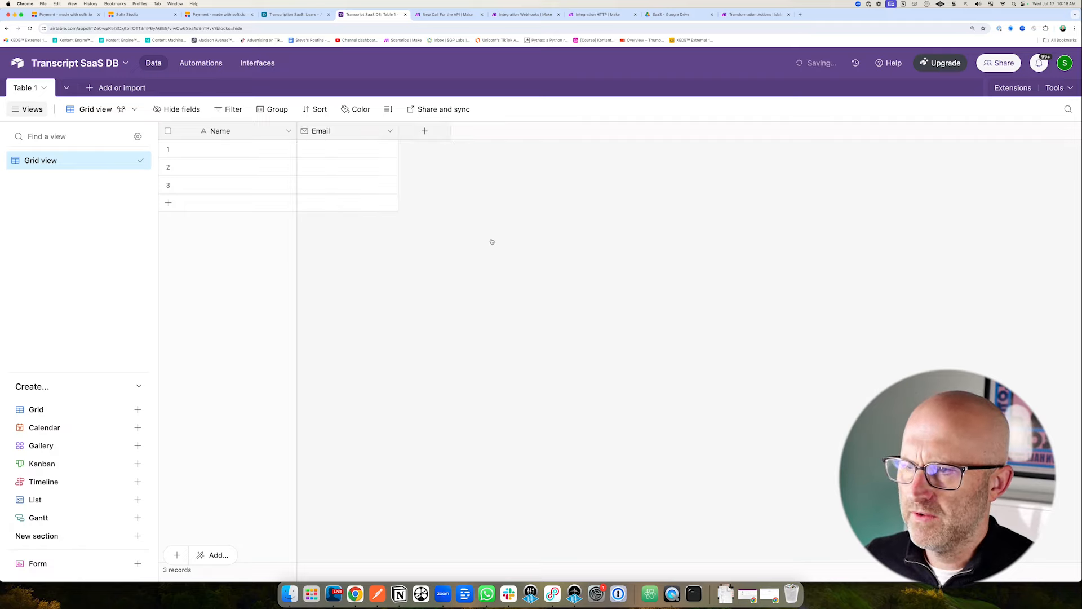
{"action": "left_click", "coordinate": [426, 131]}
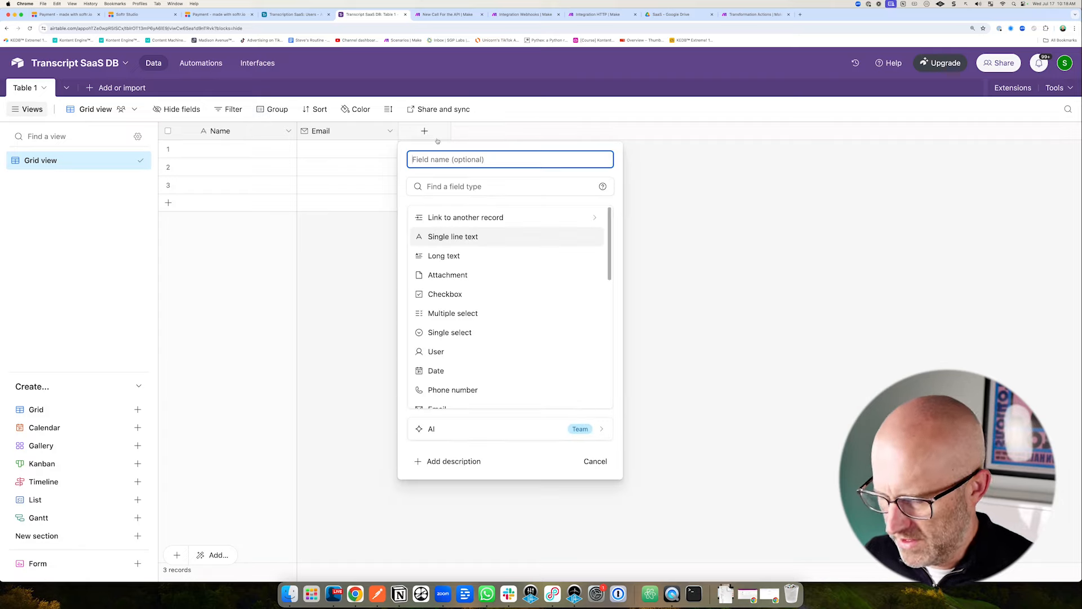
{"action": "type", "text": "x-api-key"}
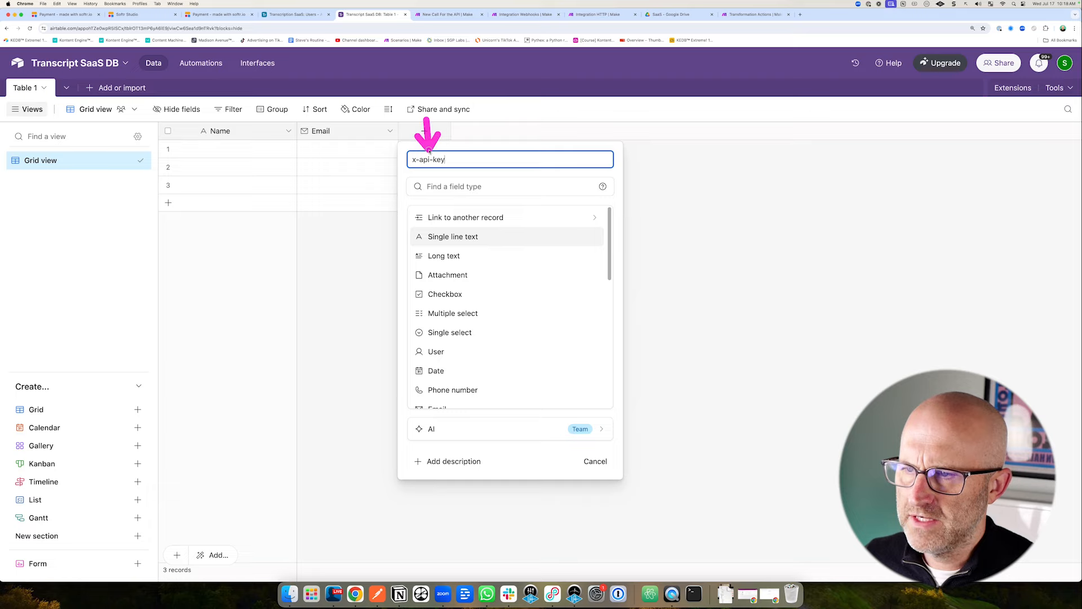
{"action": "left_click", "coordinate": [448, 236]}
{"action": "left_click", "coordinate": [592, 277]}
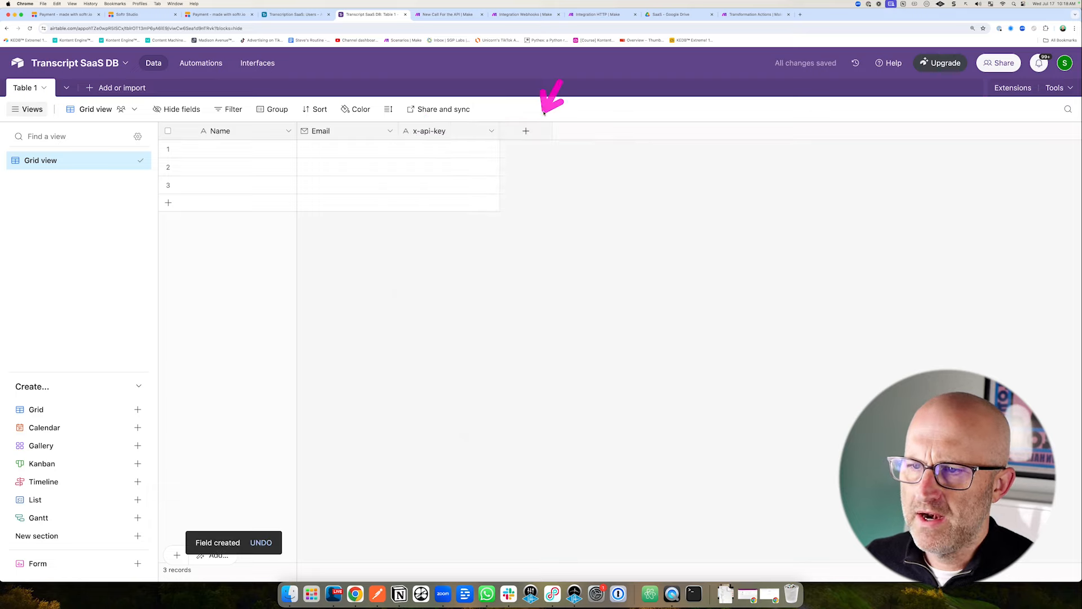
Add an Active checkbox field and a Created time field recording each row's creation.
{"action": "left_click", "coordinate": [526, 130]}
{"action": "type", "text": "Active"}
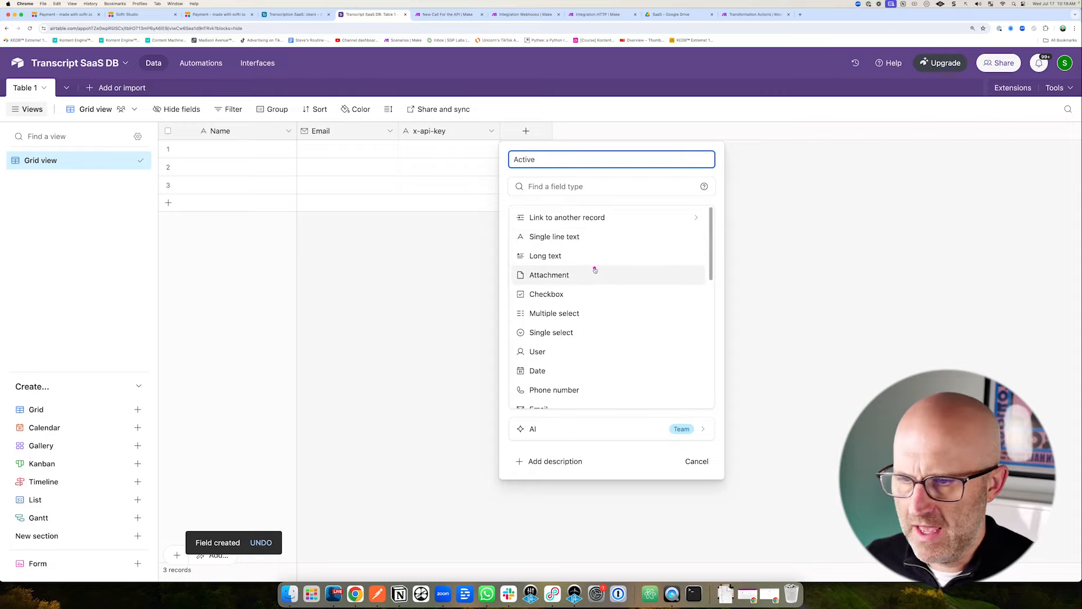
{"action": "left_click", "coordinate": [566, 294]}
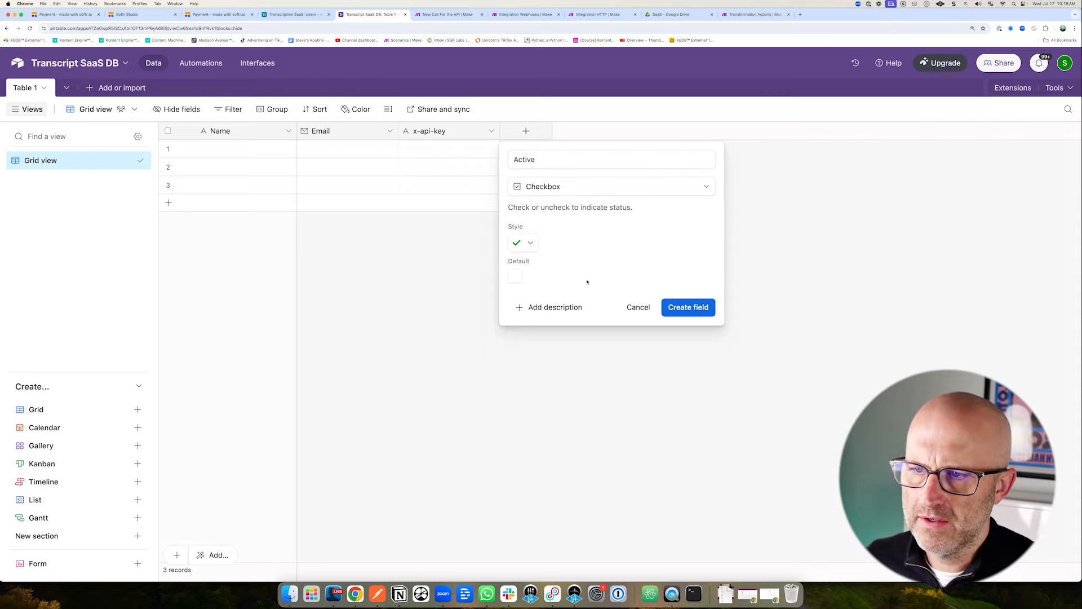
{"action": "left_click", "coordinate": [688, 307]}
{"action": "left_click", "coordinate": [628, 131]}
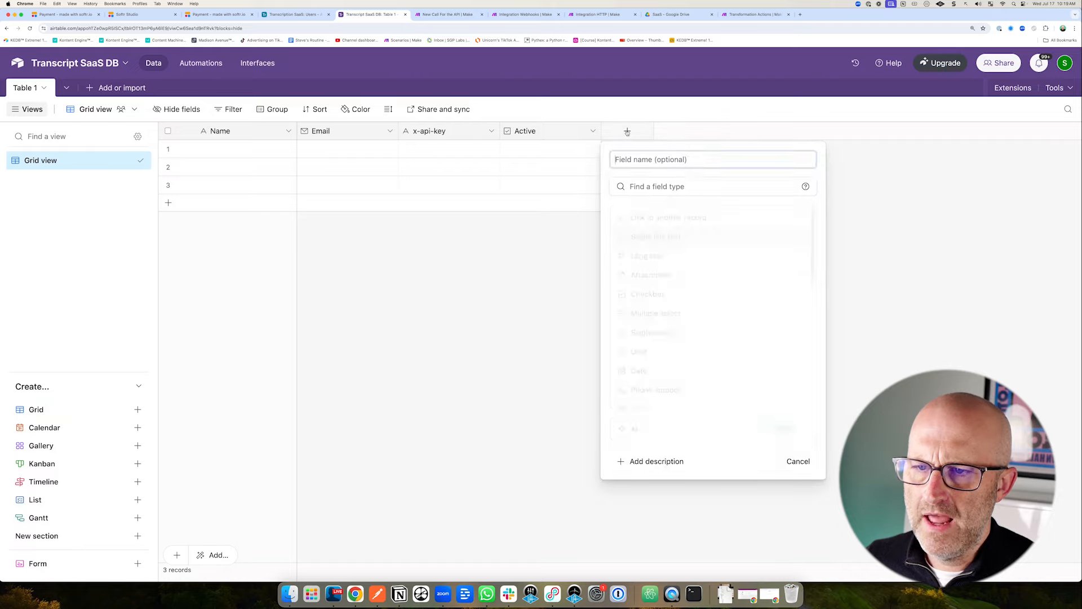
{"action": "scroll", "coordinate": [699, 299], "scroll_direction": "down", "scroll_amount": 5}
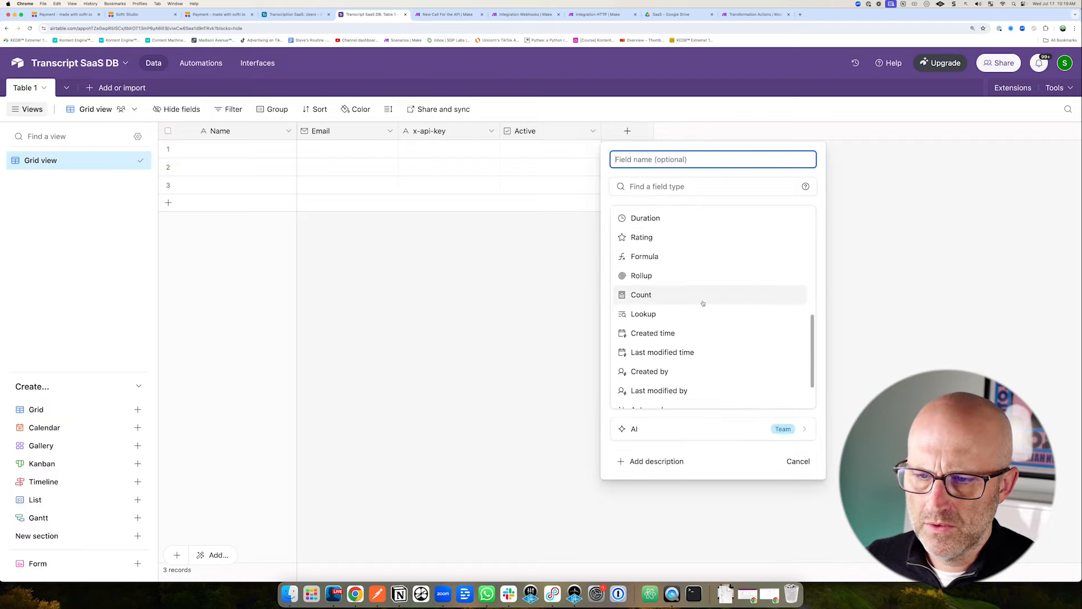
{"action": "scroll", "coordinate": [699, 298], "scroll_direction": "down", "scroll_amount": 2}
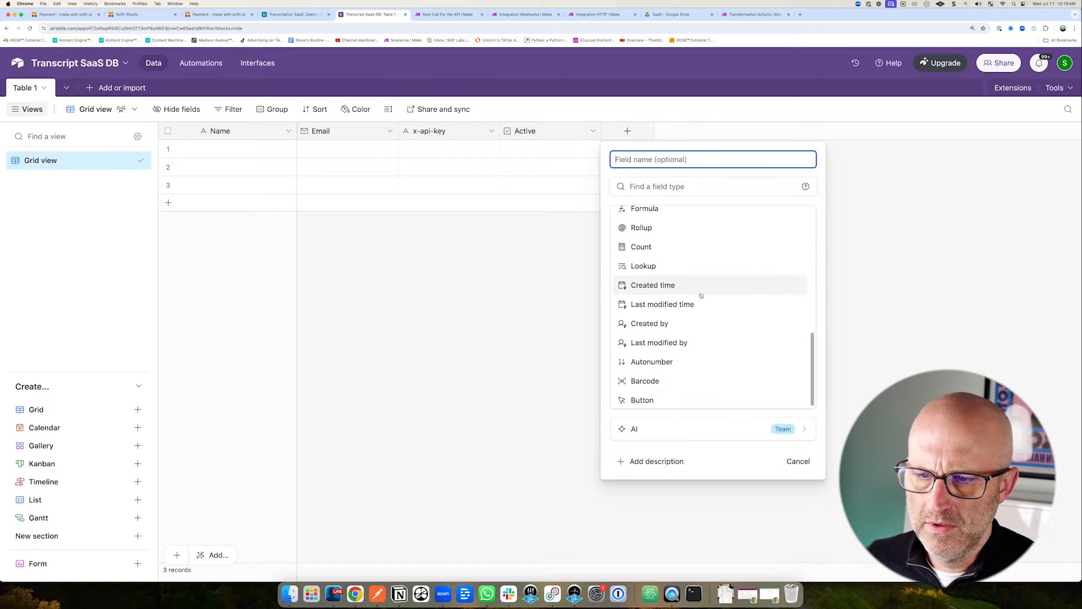
{"action": "left_click", "coordinate": [668, 285]}
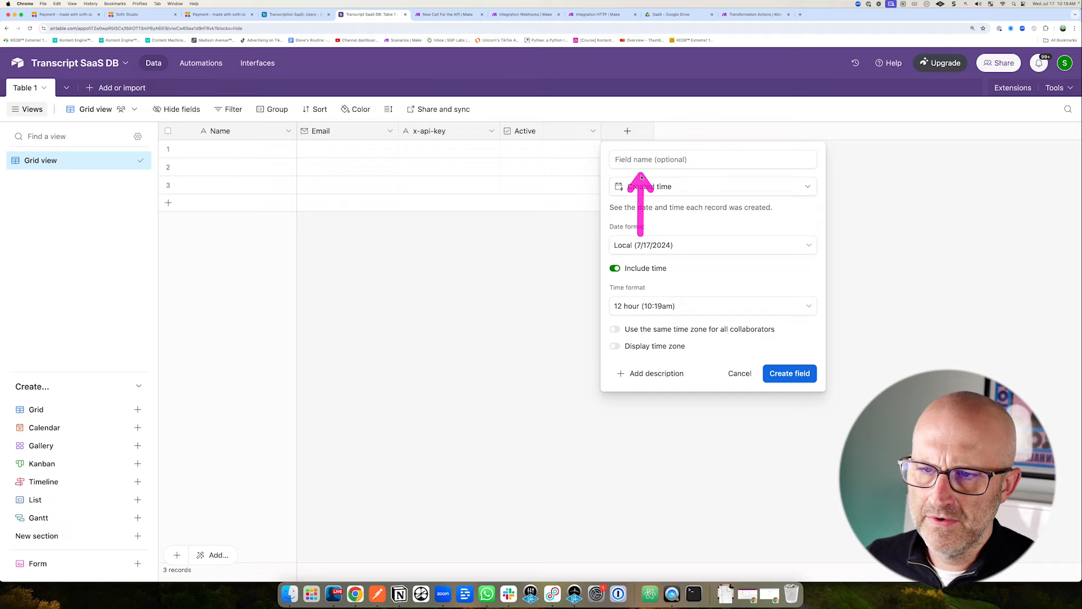
{"action": "left_click", "coordinate": [789, 372]}
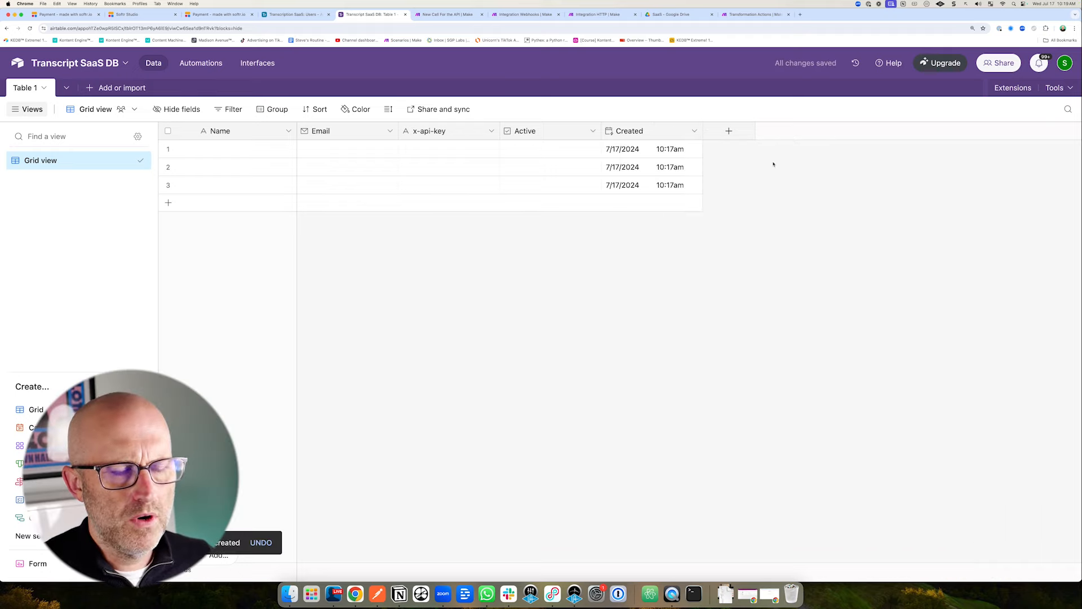
Draft a History link-to-record field pointing to a new table named History, then view the Softr portal.
{"action": "left_click", "coordinate": [729, 131]}
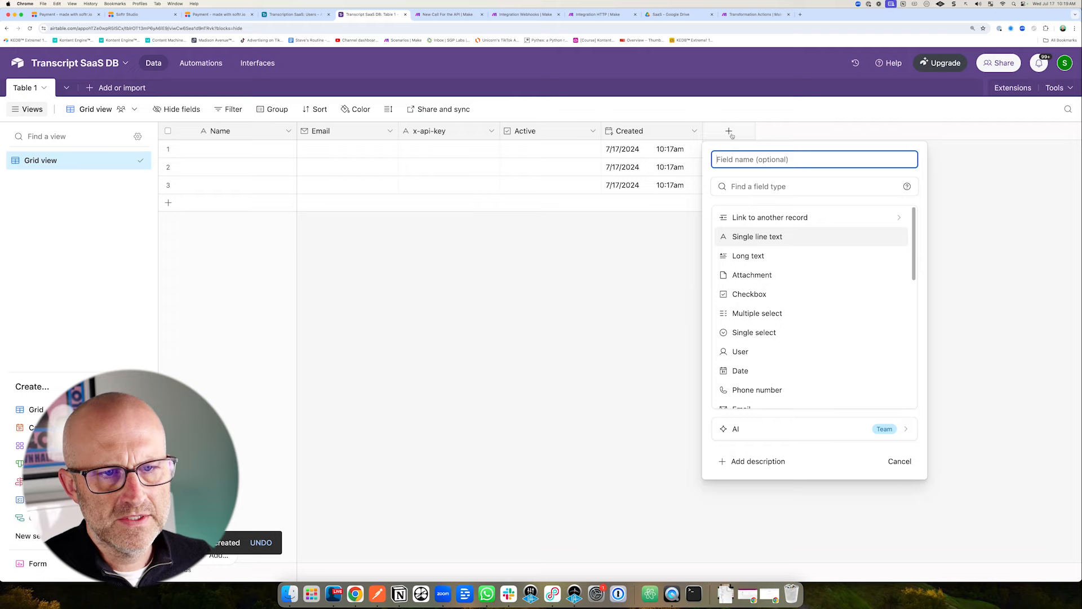
{"action": "left_click", "coordinate": [733, 218]}
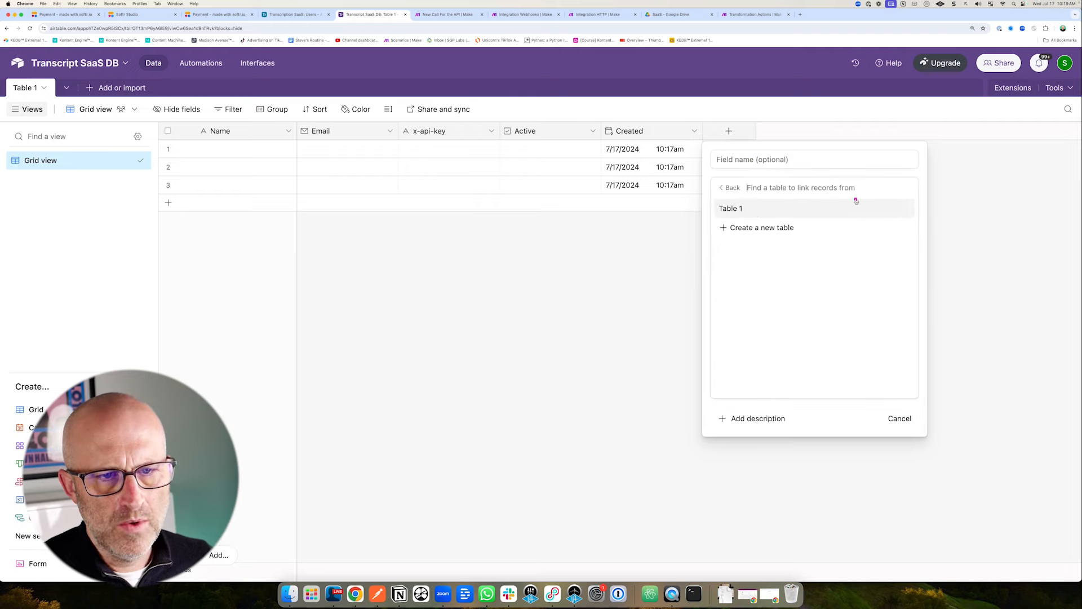
{"action": "left_click", "coordinate": [767, 227]}
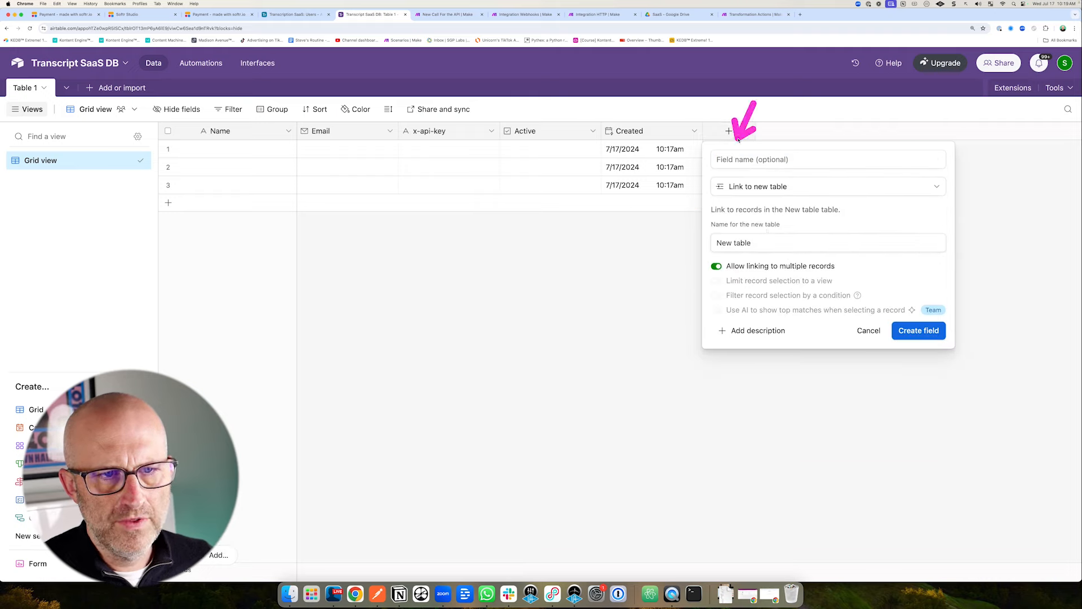
{"action": "left_click", "coordinate": [736, 161]}
{"action": "type", "text": "History"}
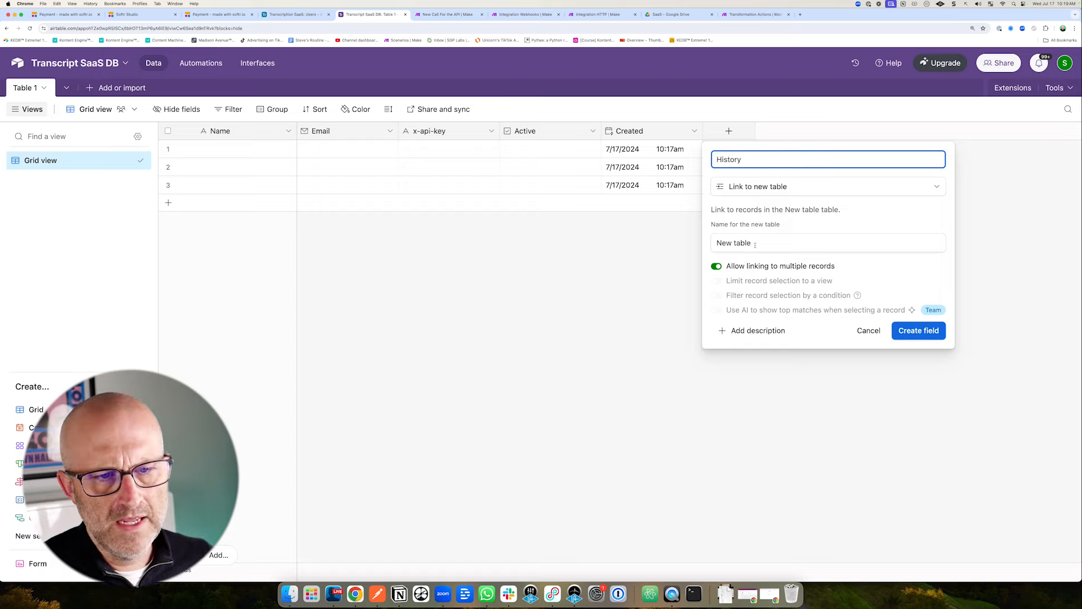
{"action": "left_click_drag", "start_coordinate": [755, 245], "coordinate": [704, 245]}
{"action": "type", "text": "Hi"}
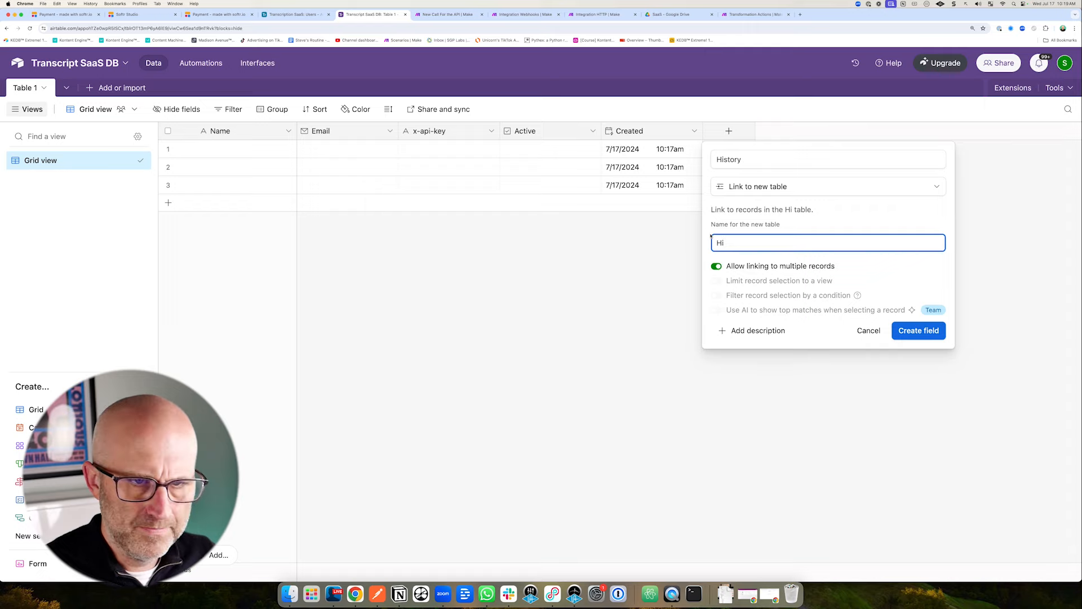
{"action": "type", "text": "story"}
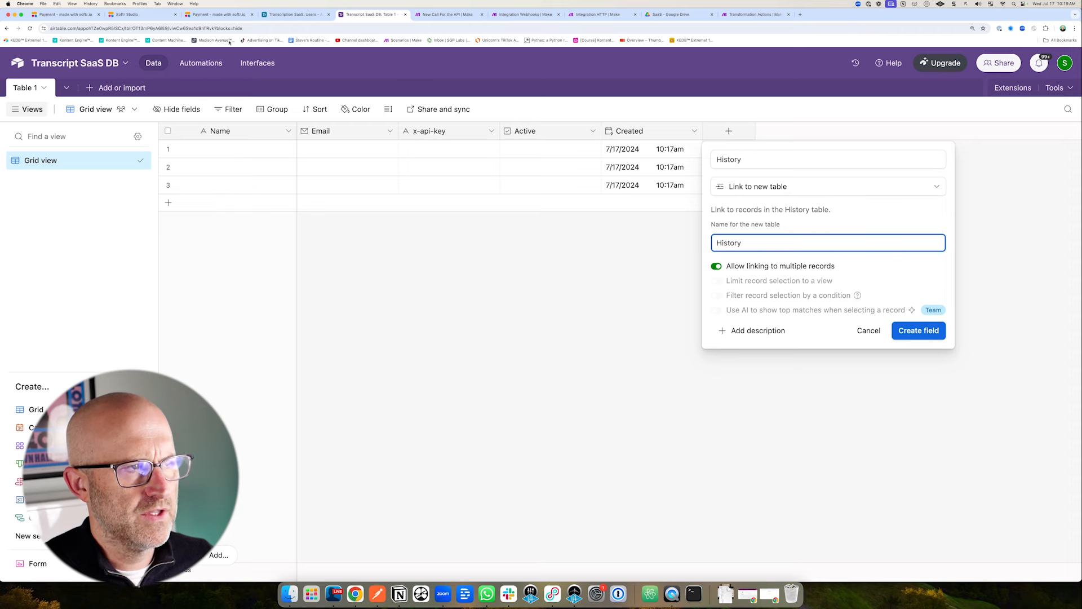
{"action": "left_click", "coordinate": [150, 16]}
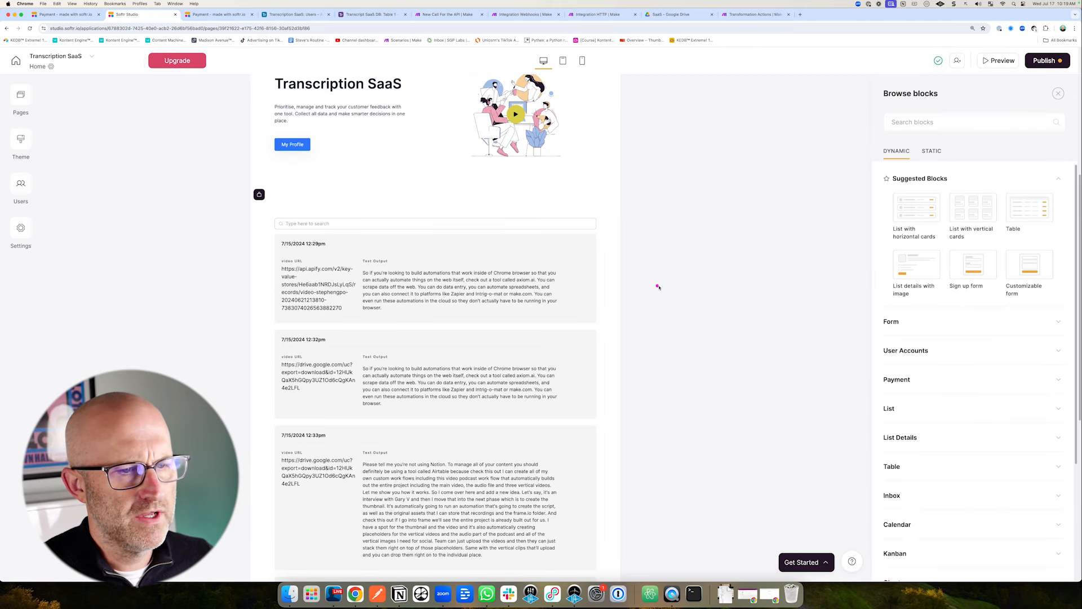
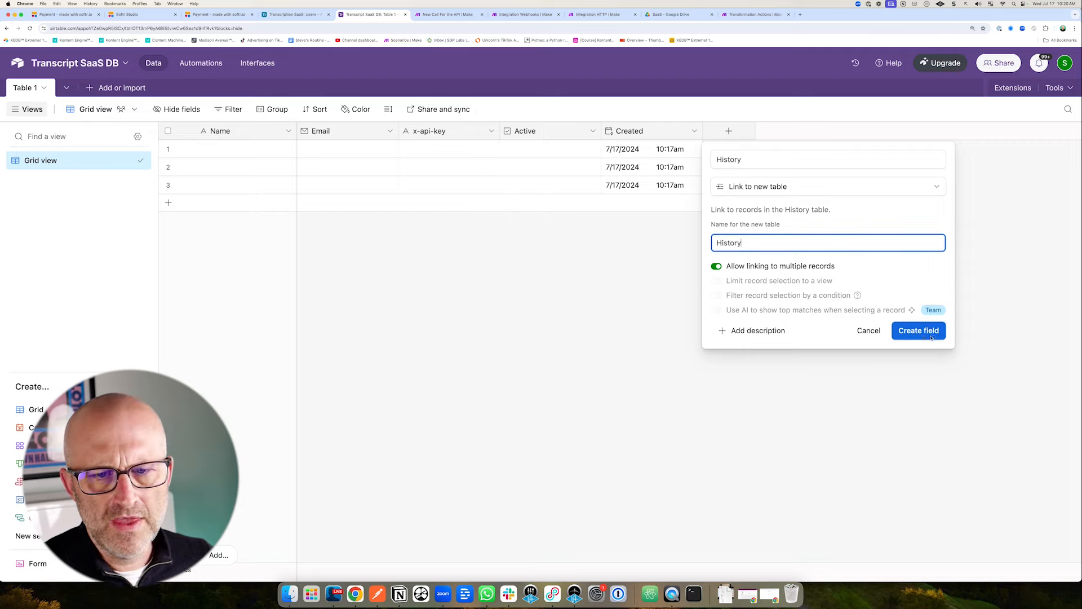
Create the History link-to-record field in the table.
{"action": "key", "text": "Return"}
{"action": "left_click_drag", "start_coordinate": [97, 165], "coordinate": [78, 100]}
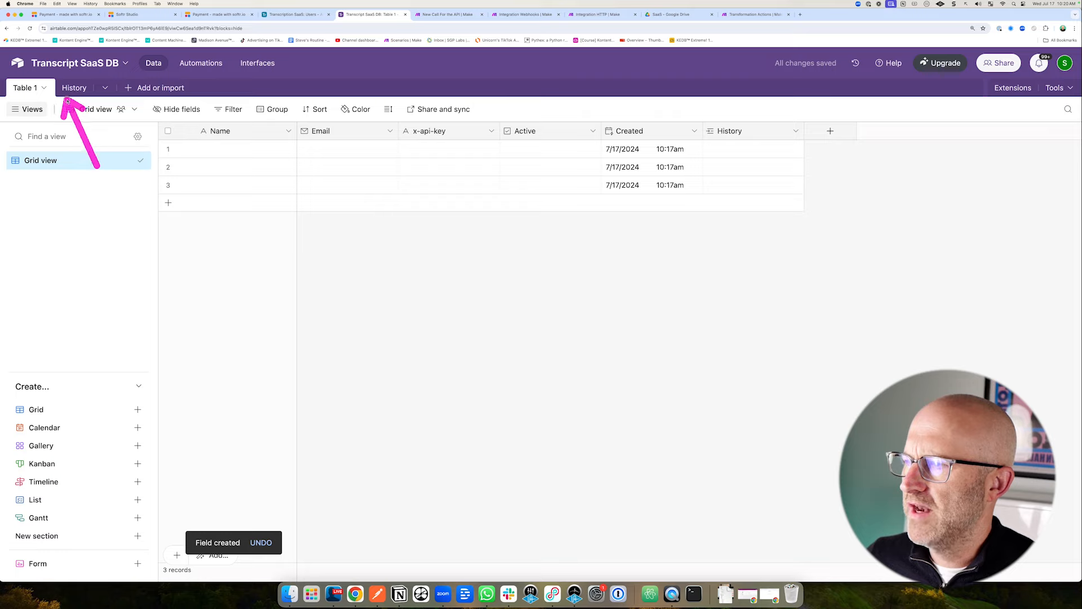
{"action": "mouse_move", "coordinate": [109, 183]}
{"action": "left_mouse_down"}
{"action": "mouse_move", "coordinate": [78, 105]}
{"action": "mouse_move", "coordinate": [59, 113]}
{"action": "left_mouse_up"}
{"action": "left_click_drag", "start_coordinate": [61, 151], "coordinate": [39, 103]}
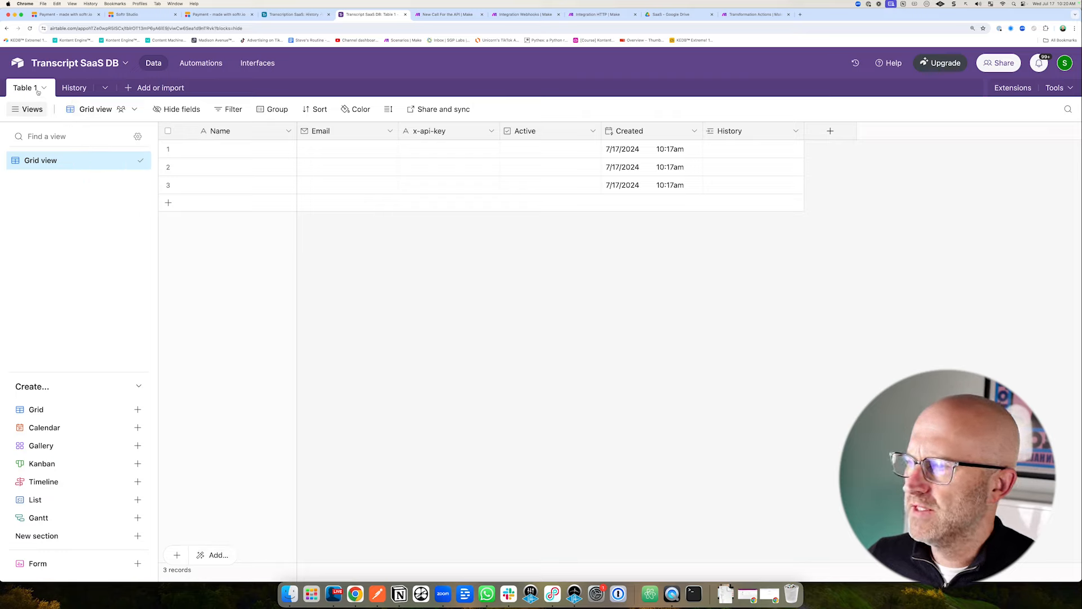
Rename Table 1 to 'Users' and open the new History table.
{"action": "left_click", "coordinate": [44, 89]}
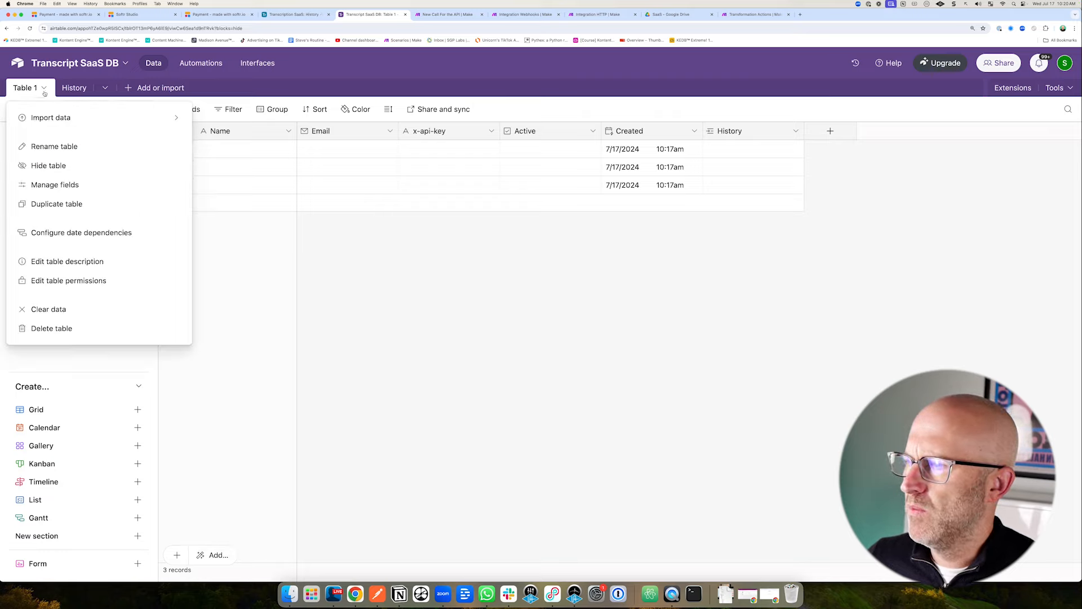
{"action": "left_click", "coordinate": [56, 145]}
{"action": "type", "text": "Users"}
{"action": "left_click_drag", "start_coordinate": [215, 158], "coordinate": [176, 191]}
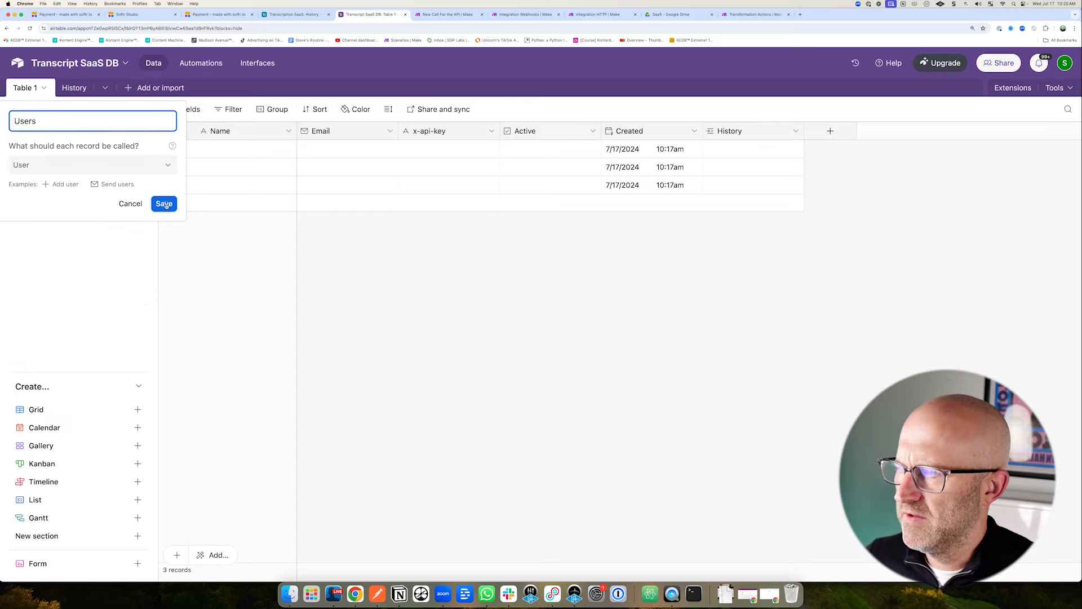
{"action": "left_click", "coordinate": [165, 204]}
{"action": "left_click_drag", "start_coordinate": [95, 168], "coordinate": [72, 103]}
{"action": "left_click", "coordinate": [70, 88]}
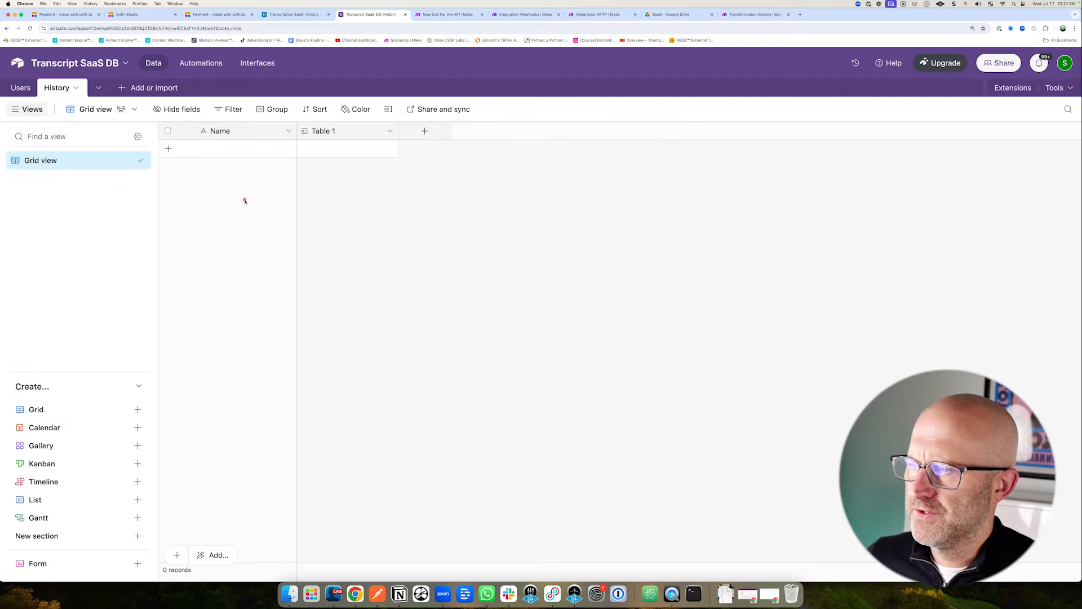
Edit the History table's Name primary field and change its type to Formula.
{"action": "mouse_move", "coordinate": [244, 198]}
{"action": "left_mouse_down"}
{"action": "mouse_move", "coordinate": [289, 138]}
{"action": "mouse_move", "coordinate": [264, 150]}
{"action": "left_mouse_up"}
{"action": "left_click", "coordinate": [288, 131]}
{"action": "left_click", "coordinate": [239, 157]}
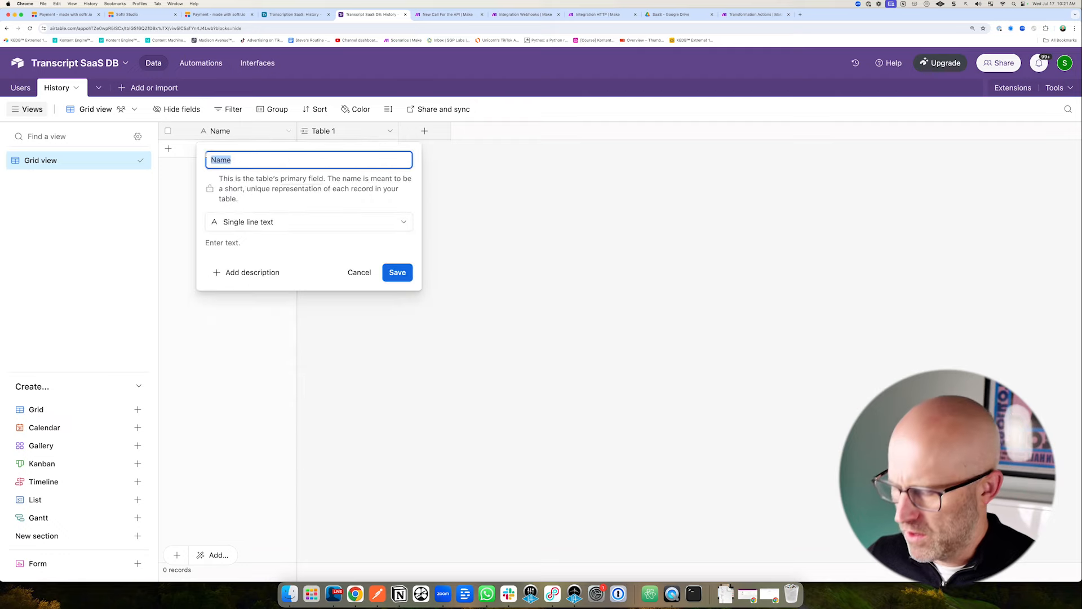
{"action": "left_click_drag", "start_coordinate": [301, 182], "coordinate": [275, 214]}
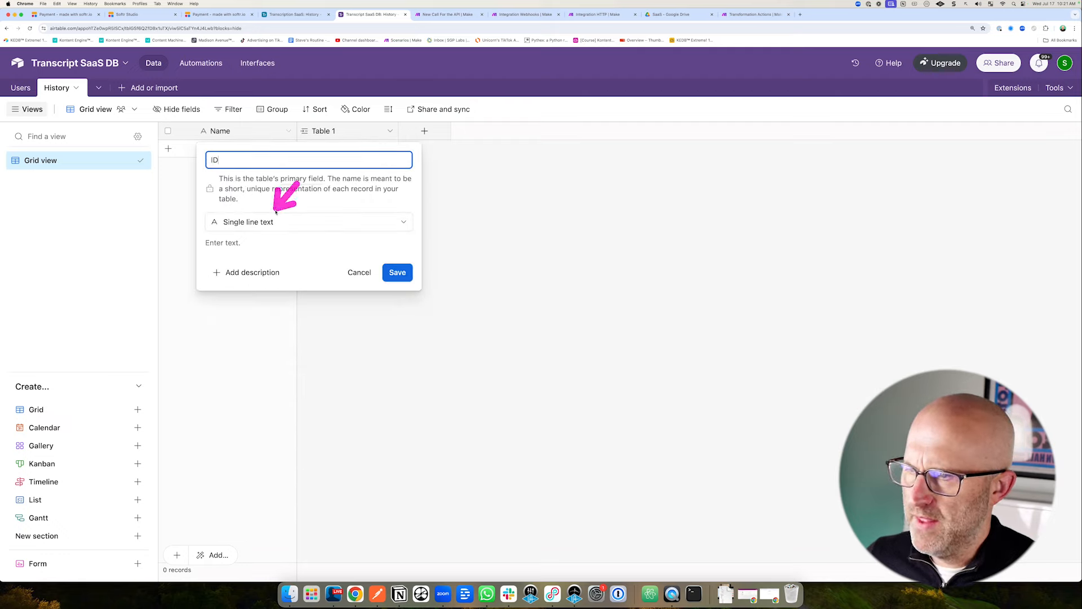
{"action": "left_click", "coordinate": [276, 221]}
{"action": "scroll", "coordinate": [327, 304], "scroll_direction": "down", "scroll_amount": 2}
{"action": "scroll", "coordinate": [326, 300], "scroll_direction": "down", "scroll_amount": 1}
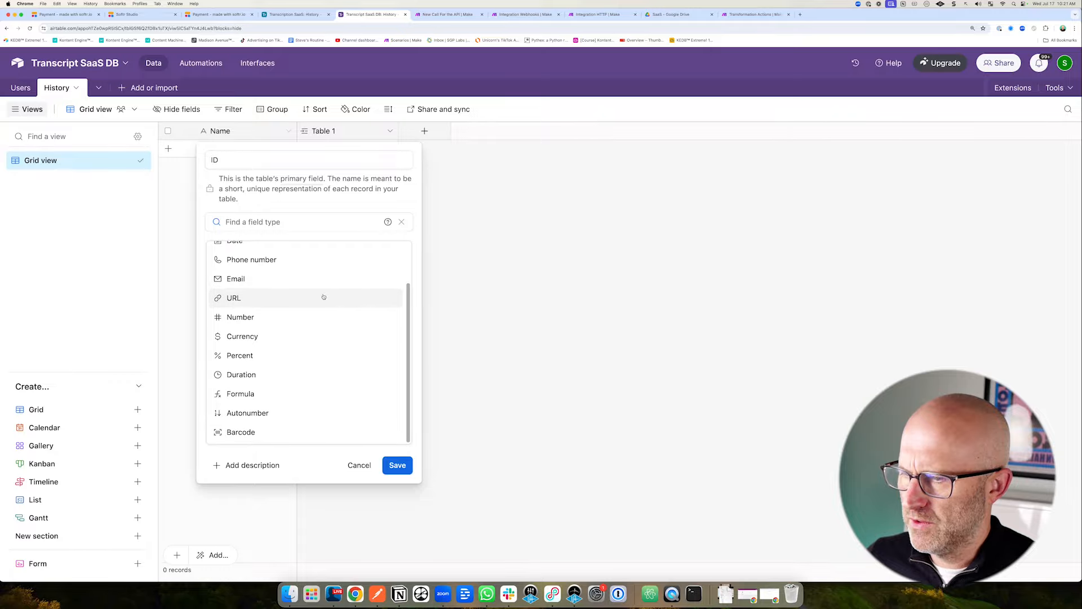
{"action": "left_click_drag", "start_coordinate": [287, 332], "coordinate": [262, 388]}
{"action": "left_click", "coordinate": [256, 393]}
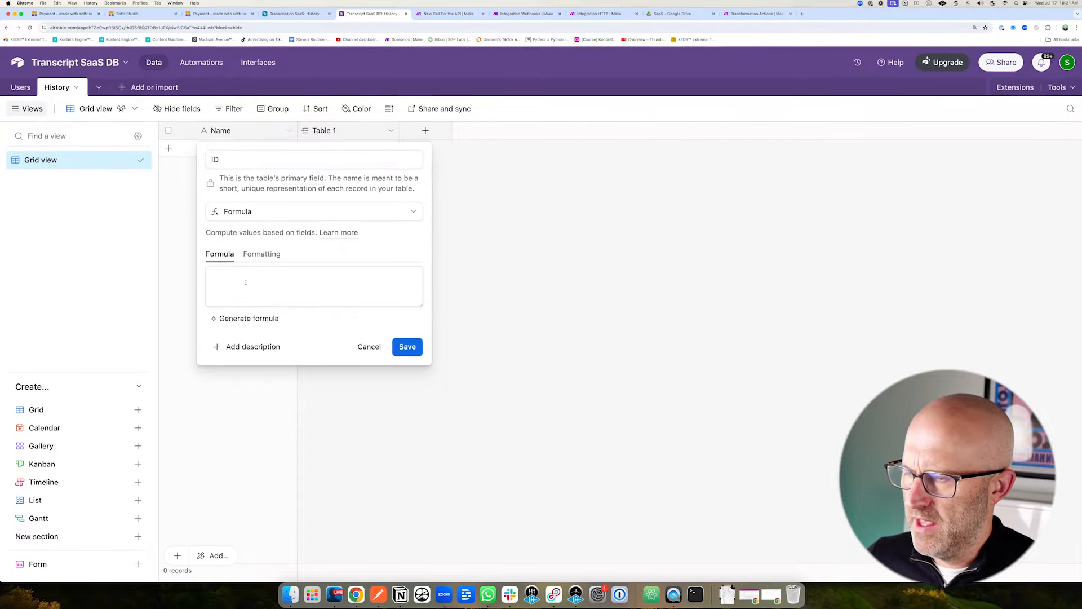
Set the ID field's formula to RECORD_ID(), confirm the change, and add a first record.
{"action": "type", "text": "Rec"}
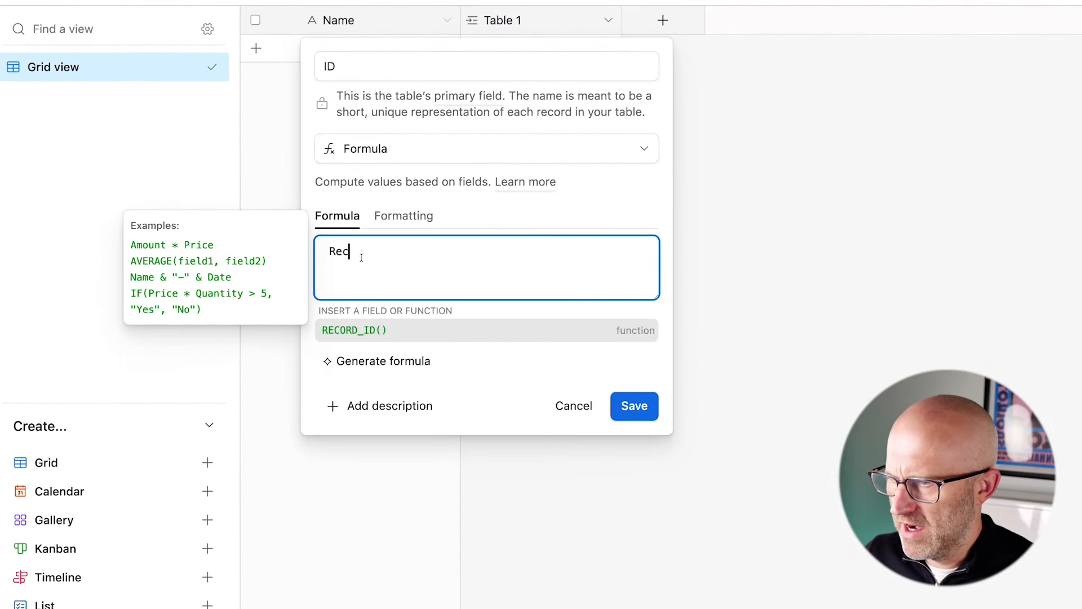
{"action": "left_click_drag", "start_coordinate": [409, 247], "coordinate": [365, 312]}
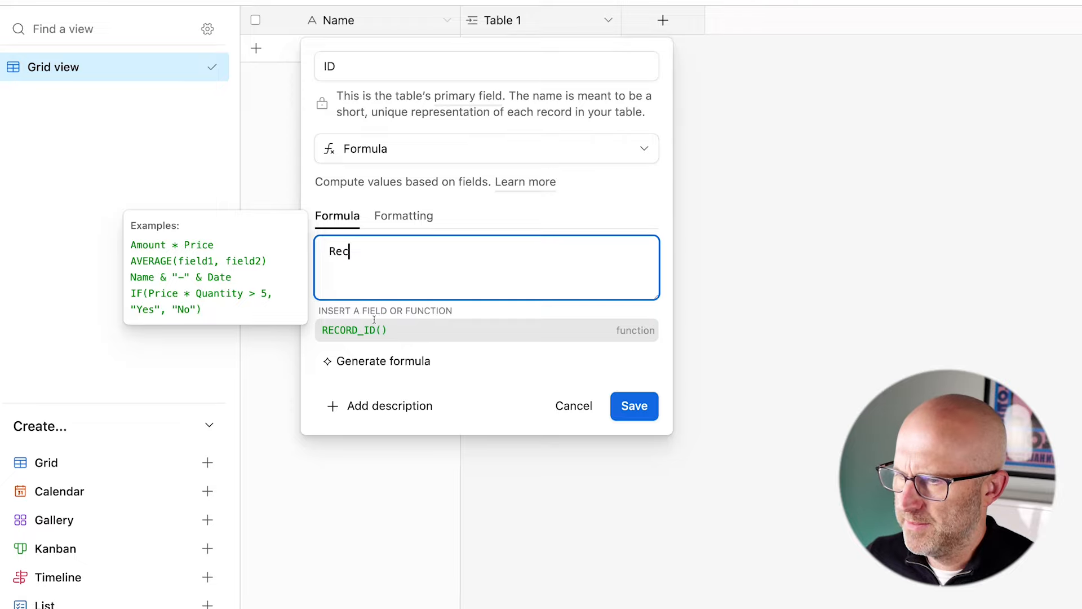
{"action": "left_click", "coordinate": [350, 330]}
{"action": "key", "text": "BackSpace"}
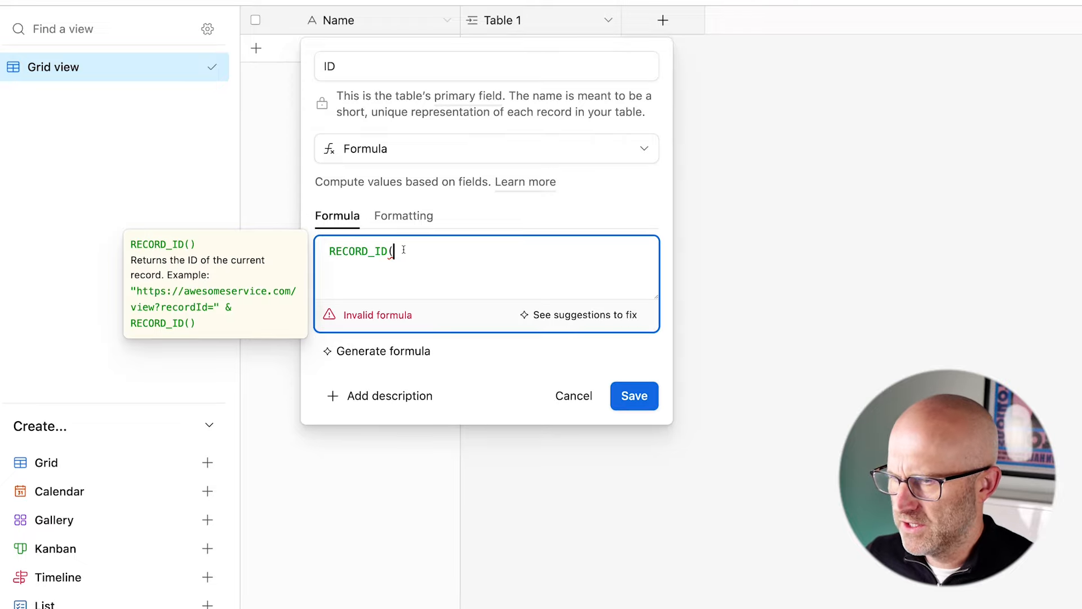
{"action": "type", "text": ")"}
{"action": "mouse_move", "coordinate": [711, 269]}
{"action": "left_mouse_down"}
{"action": "mouse_move", "coordinate": [667, 311]}
{"action": "mouse_move", "coordinate": [662, 344]}
{"action": "left_mouse_up"}
{"action": "left_click", "coordinate": [634, 362]}
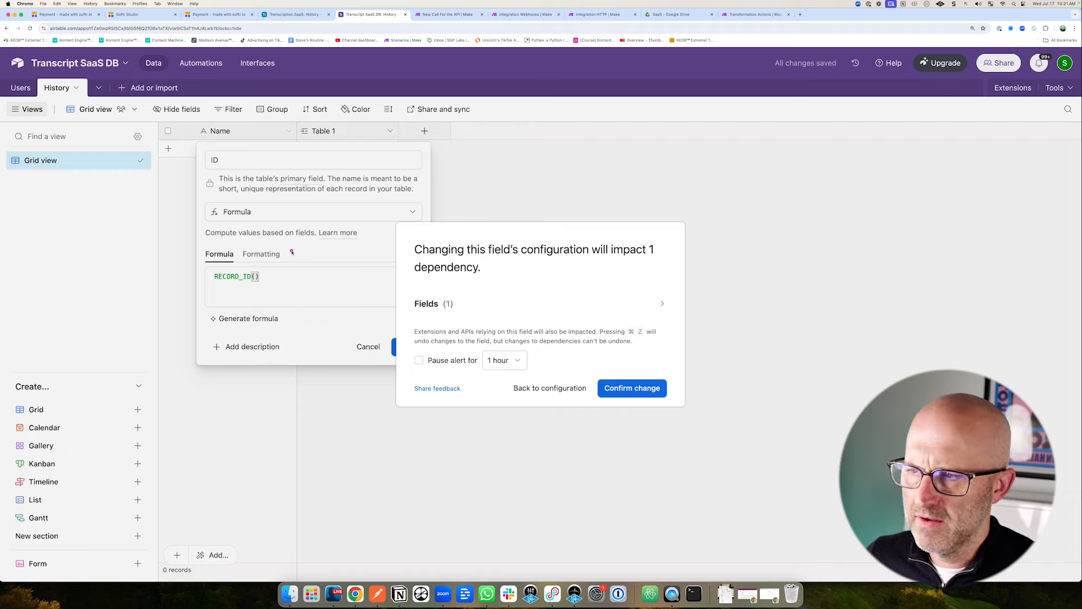
{"action": "mouse_move", "coordinate": [118, 228]}
{"action": "left_mouse_down"}
{"action": "mouse_move", "coordinate": [162, 155]}
{"action": "mouse_move", "coordinate": [172, 159]}
{"action": "left_mouse_up"}
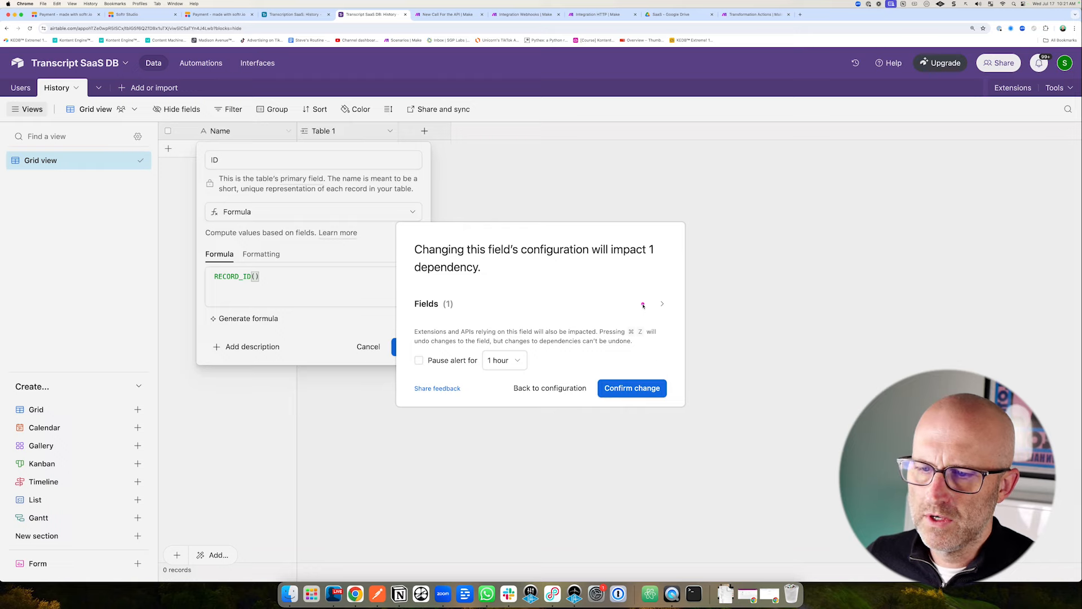
{"action": "left_click", "coordinate": [632, 388]}
{"action": "left_click_drag", "start_coordinate": [360, 220], "coordinate": [350, 173]}
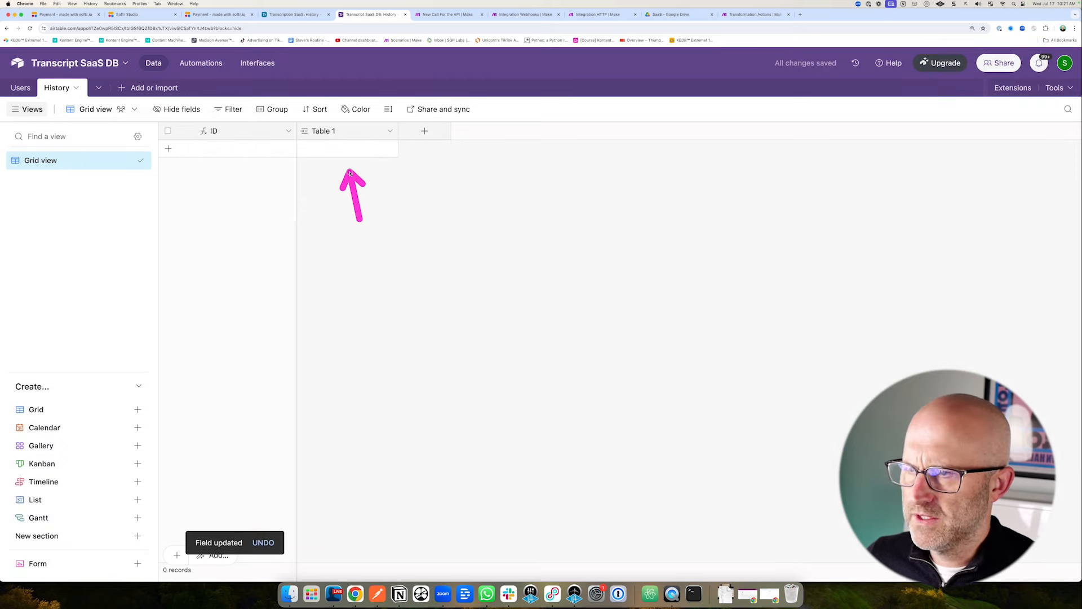
{"action": "left_click", "coordinate": [317, 150]}
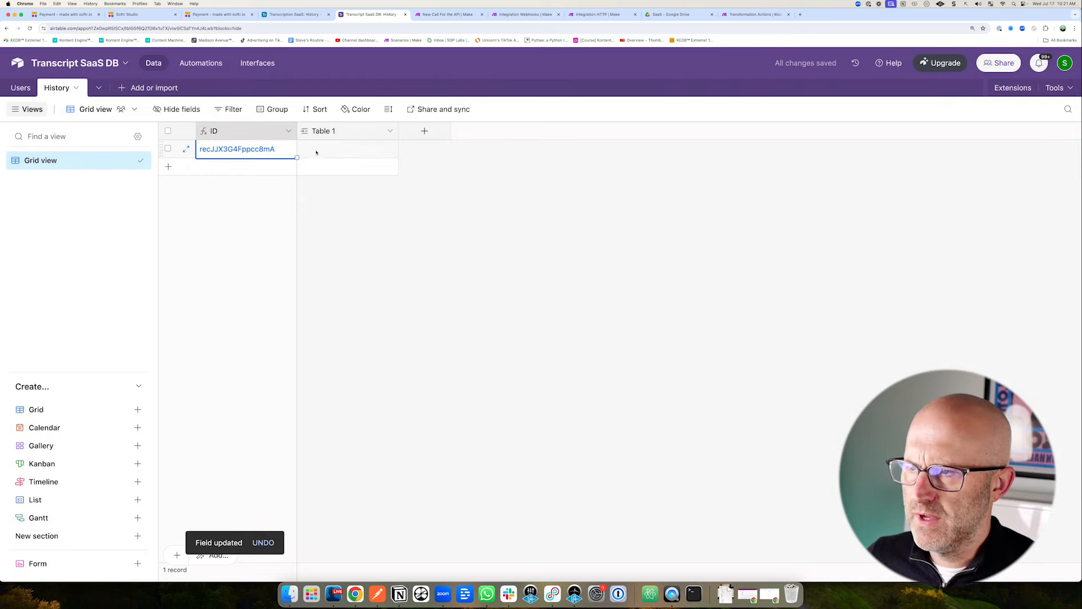
{"action": "left_click", "coordinate": [21, 88]}
{"action": "left_click_drag", "start_coordinate": [263, 291], "coordinate": [225, 162]}
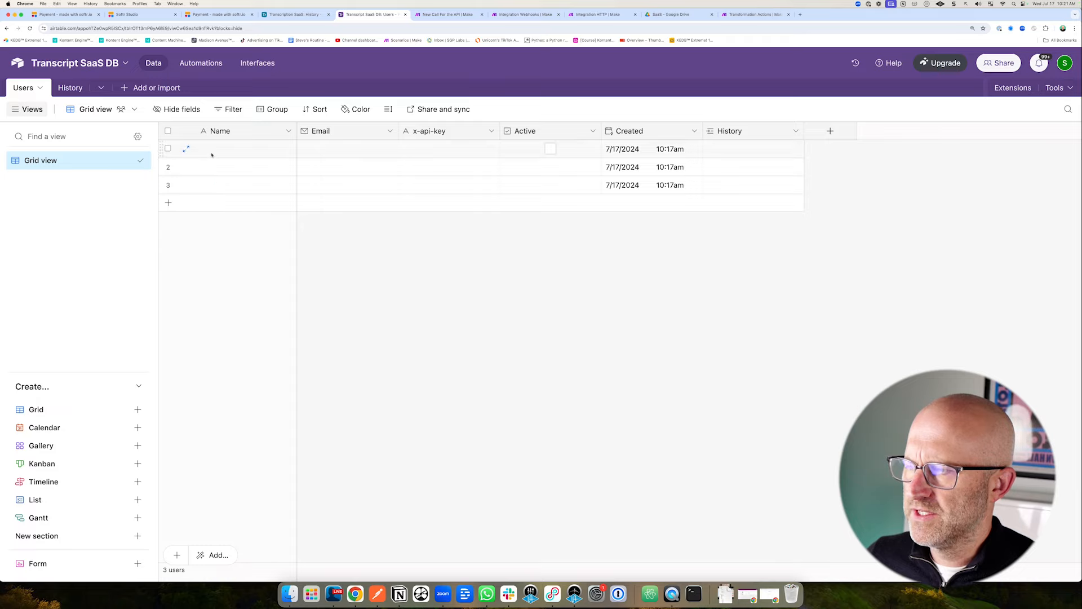
{"action": "left_click", "coordinate": [211, 154]}
{"action": "left_click", "coordinate": [211, 154]}
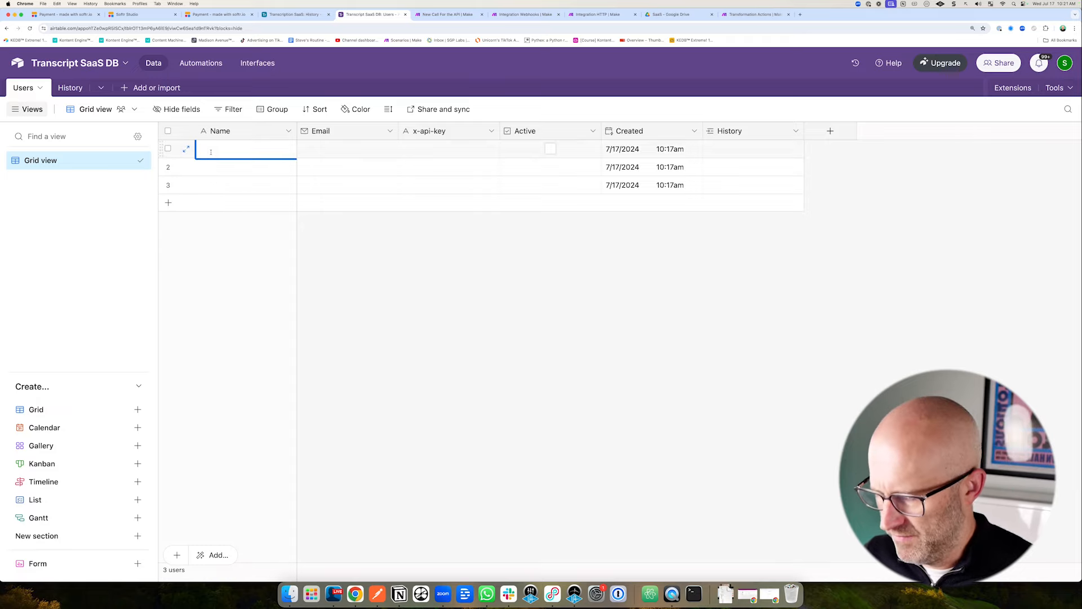
{"action": "type", "text": "Stephen Pope"}
{"action": "left_click", "coordinate": [310, 150]}
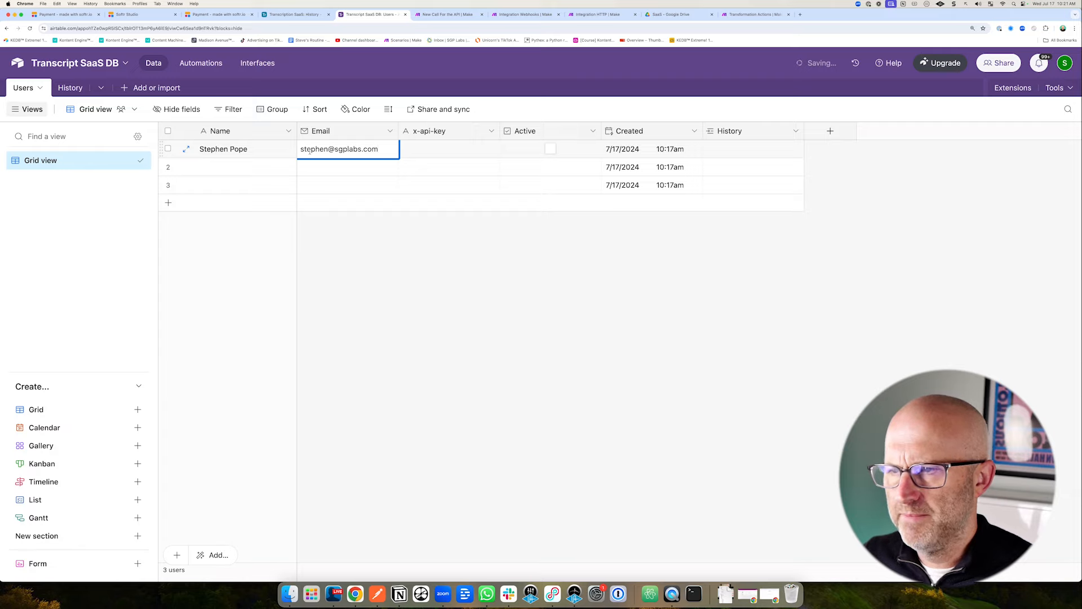
{"action": "left_click", "coordinate": [422, 150]}
{"action": "left_click", "coordinate": [421, 150]}
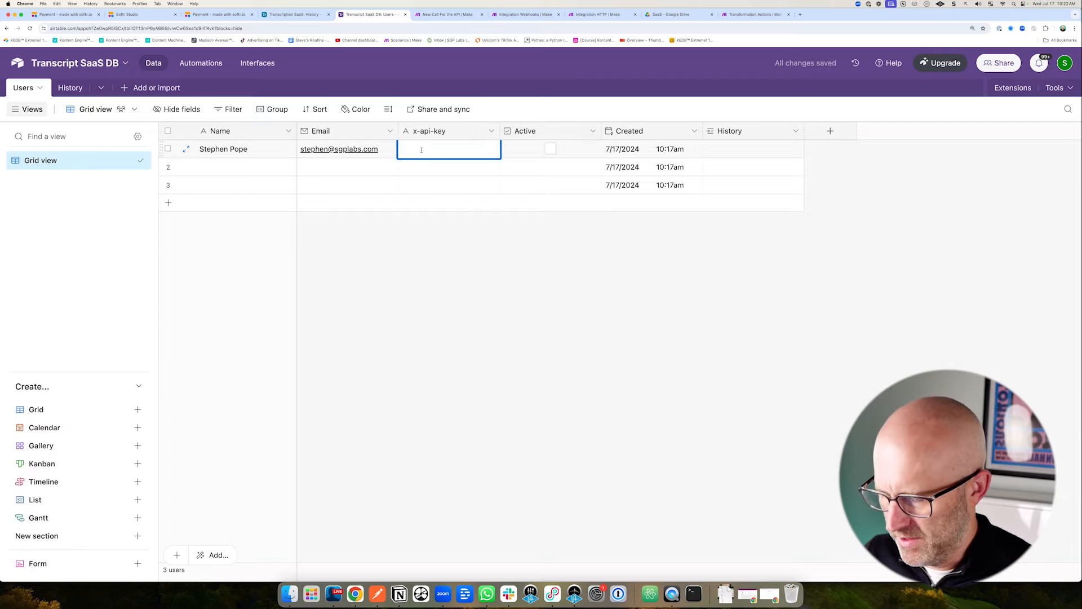
{"action": "type", "text": "test-api-key"}
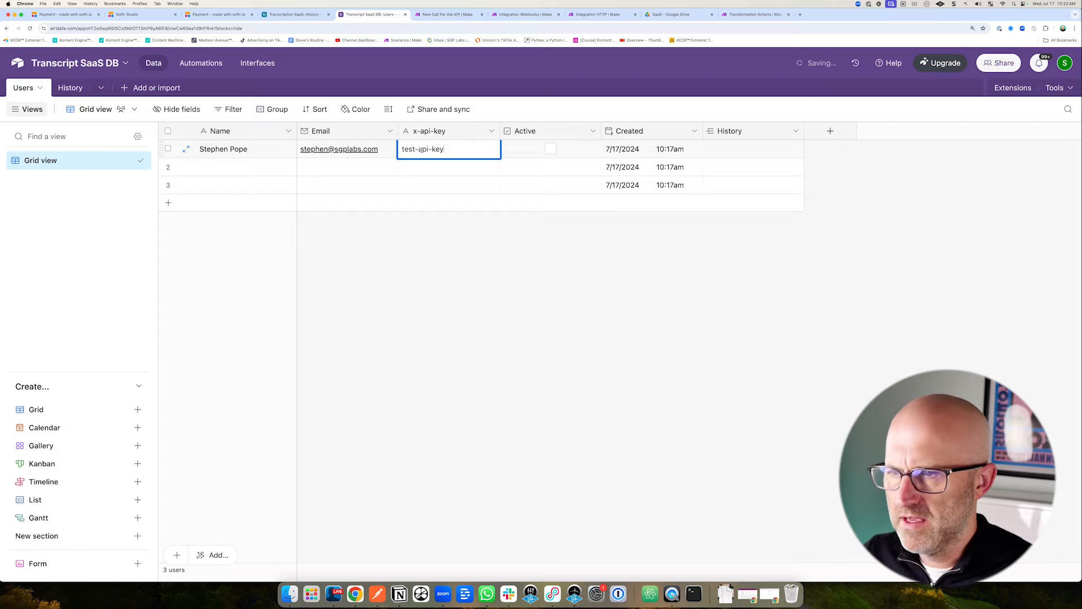
{"action": "left_click", "coordinate": [524, 224]}
{"action": "left_click", "coordinate": [549, 149]}
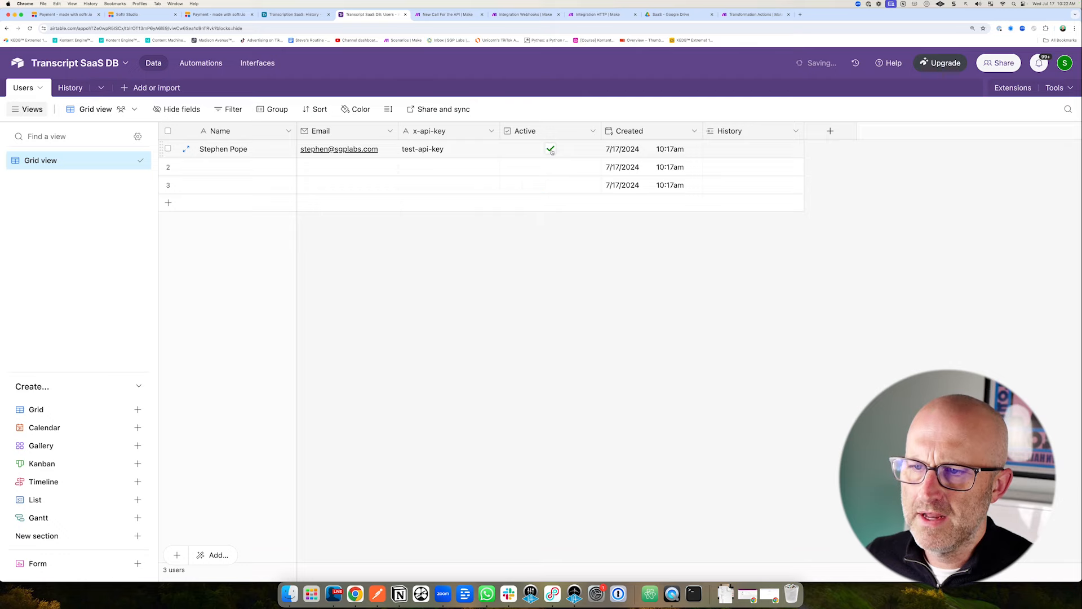
Link the first History record to that user.
{"action": "left_click", "coordinate": [69, 88]}
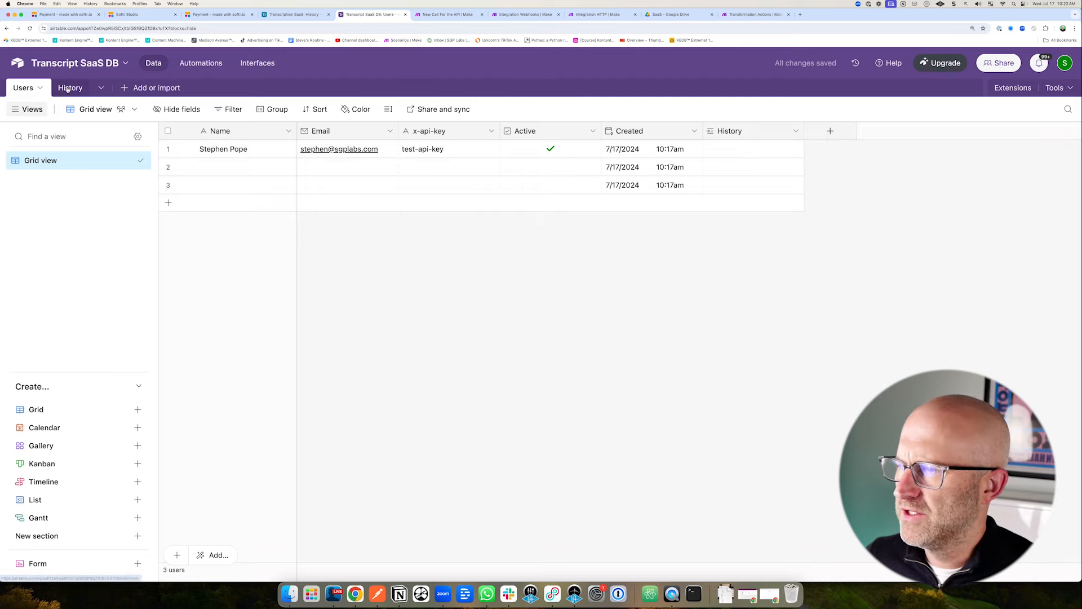
{"action": "left_click", "coordinate": [306, 149]}
{"action": "left_click", "coordinate": [306, 149]}
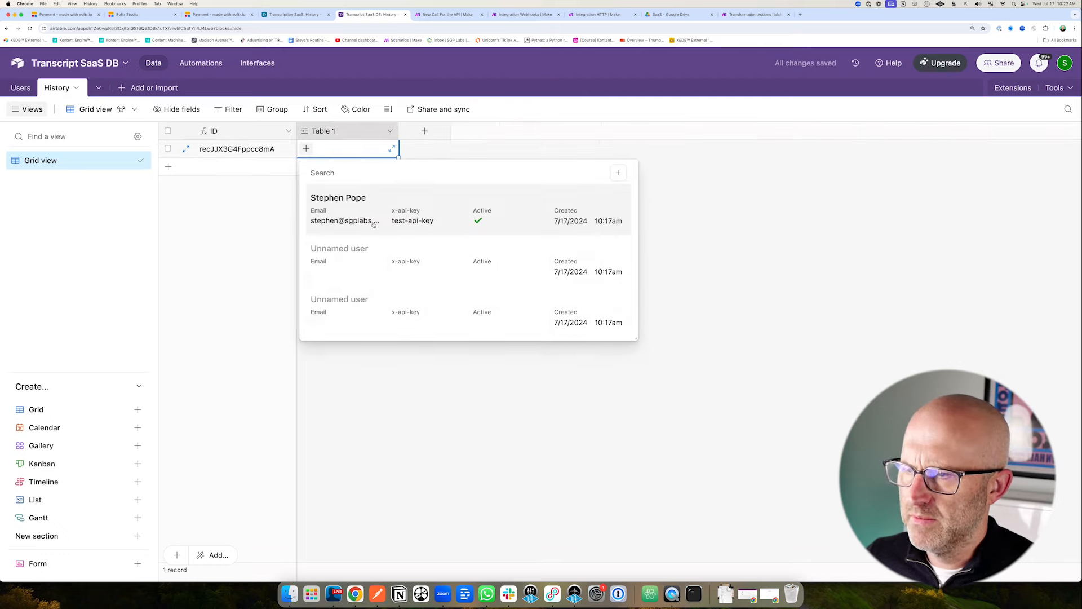
{"action": "left_click", "coordinate": [350, 204]}
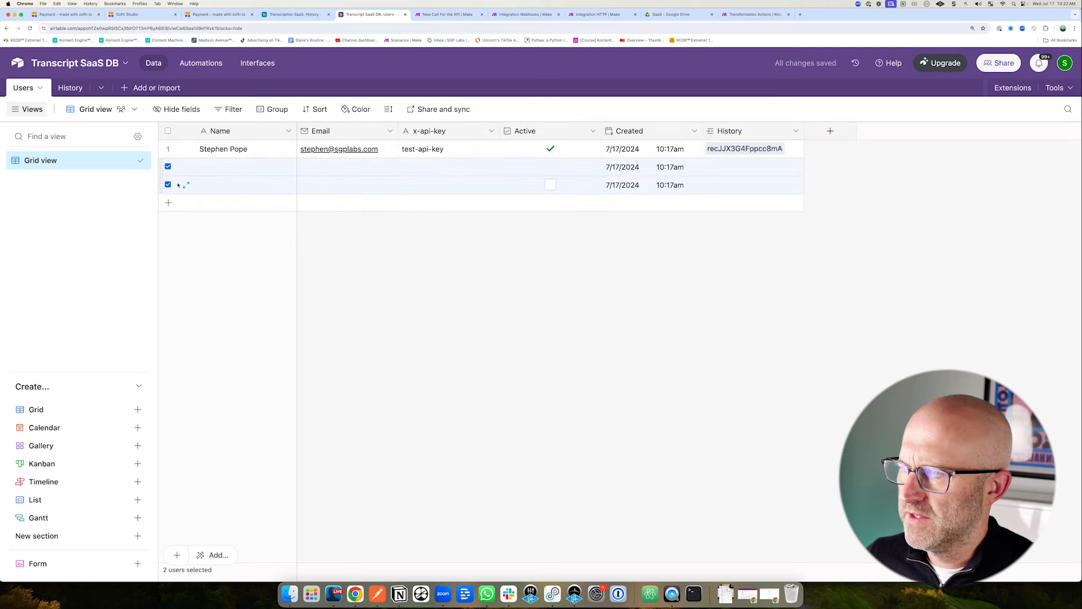
Delete the empty user rows and review the Users and History tables.
{"action": "right_click", "coordinate": [178, 185]}
{"action": "left_click", "coordinate": [330, 233]}
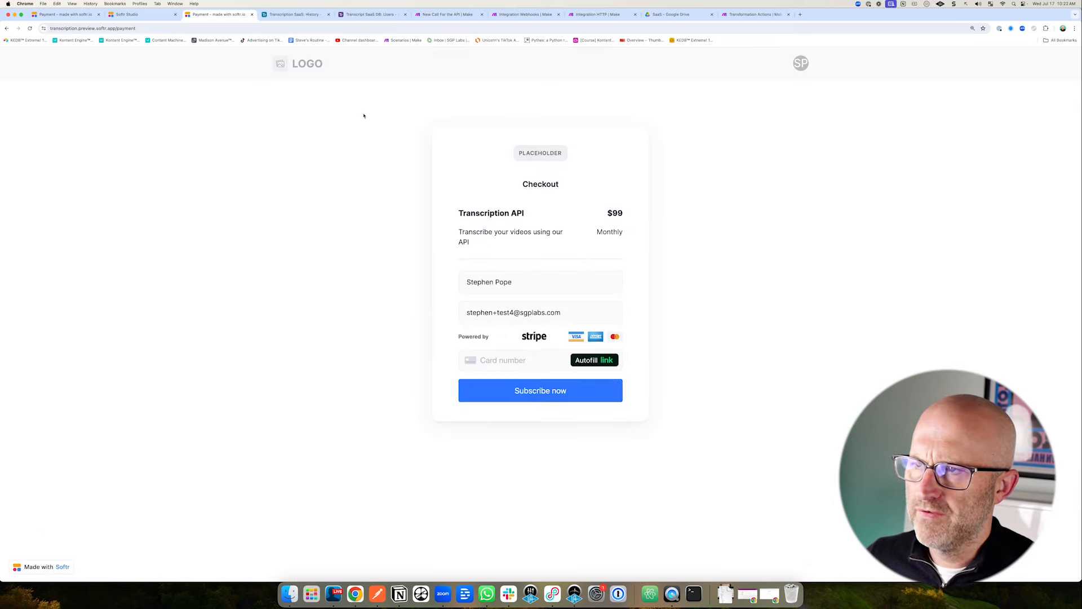
{"action": "left_click", "coordinate": [387, 14]}
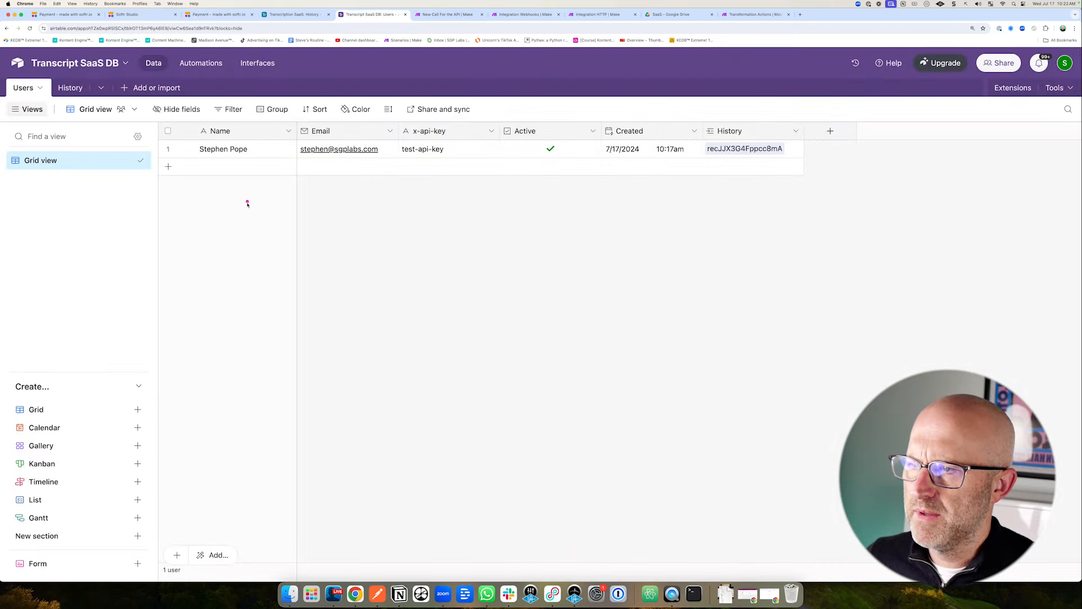
{"action": "mouse_move", "coordinate": [417, 252]}
{"action": "left_mouse_down"}
{"action": "mouse_move", "coordinate": [473, 173]}
{"action": "mouse_move", "coordinate": [493, 174]}
{"action": "left_mouse_up"}
{"action": "left_click", "coordinate": [70, 88]}
{"action": "mouse_move", "coordinate": [237, 266]}
{"action": "left_mouse_down"}
{"action": "mouse_move", "coordinate": [207, 174]}
{"action": "mouse_move", "coordinate": [254, 160]}
{"action": "mouse_move", "coordinate": [234, 189]}
{"action": "mouse_move", "coordinate": [256, 170]}
{"action": "left_mouse_up"}
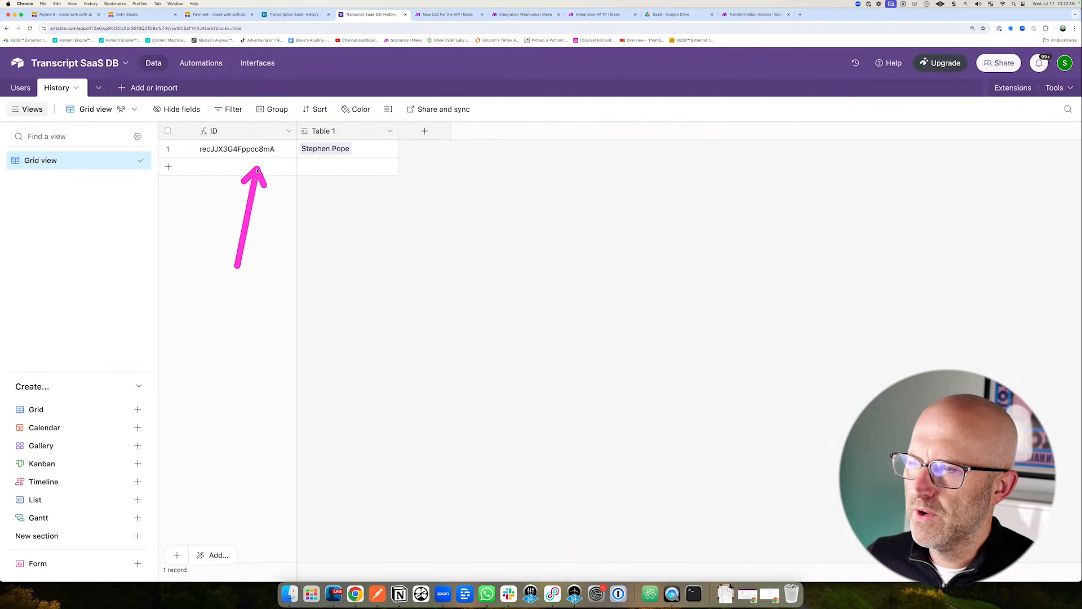
{"action": "mouse_move", "coordinate": [376, 221]}
{"action": "left_mouse_down"}
{"action": "mouse_move", "coordinate": [346, 188]}
{"action": "mouse_move", "coordinate": [339, 164]}
{"action": "mouse_move", "coordinate": [349, 168]}
{"action": "left_mouse_up"}
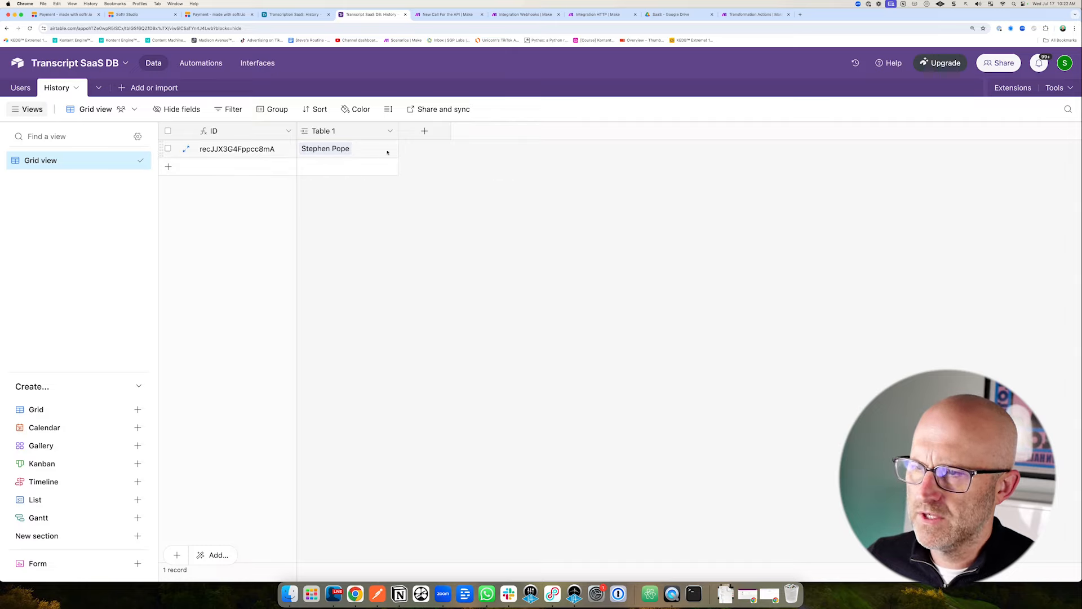
{"action": "left_click_drag", "start_coordinate": [389, 96], "coordinate": [348, 124]}
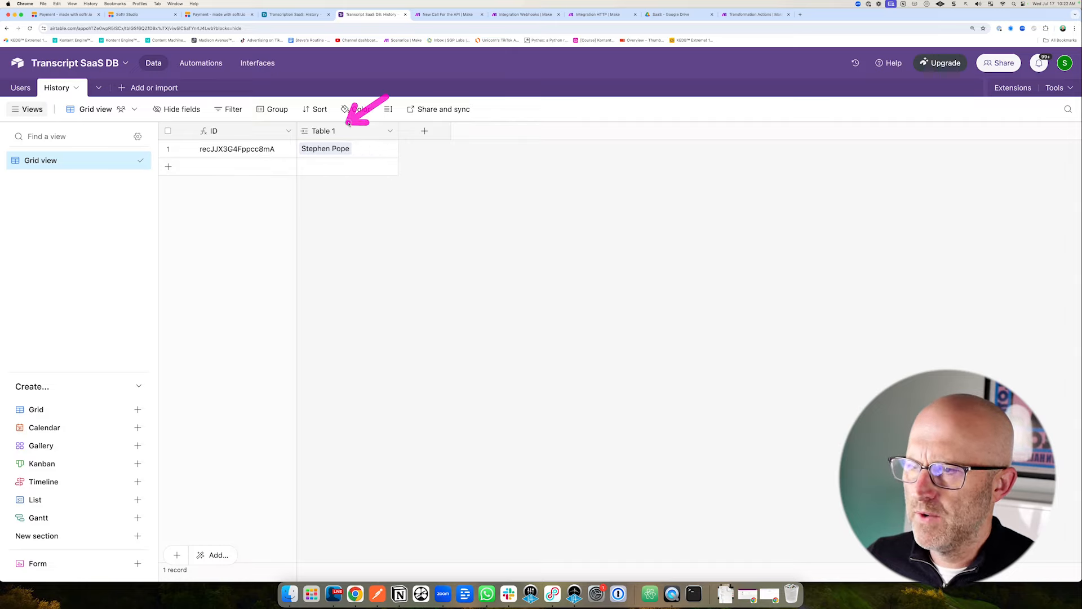
Rename the Table 1 link field to 'User' and allow linking to only one record.
{"action": "left_click", "coordinate": [390, 131]}
{"action": "left_click", "coordinate": [353, 158]}
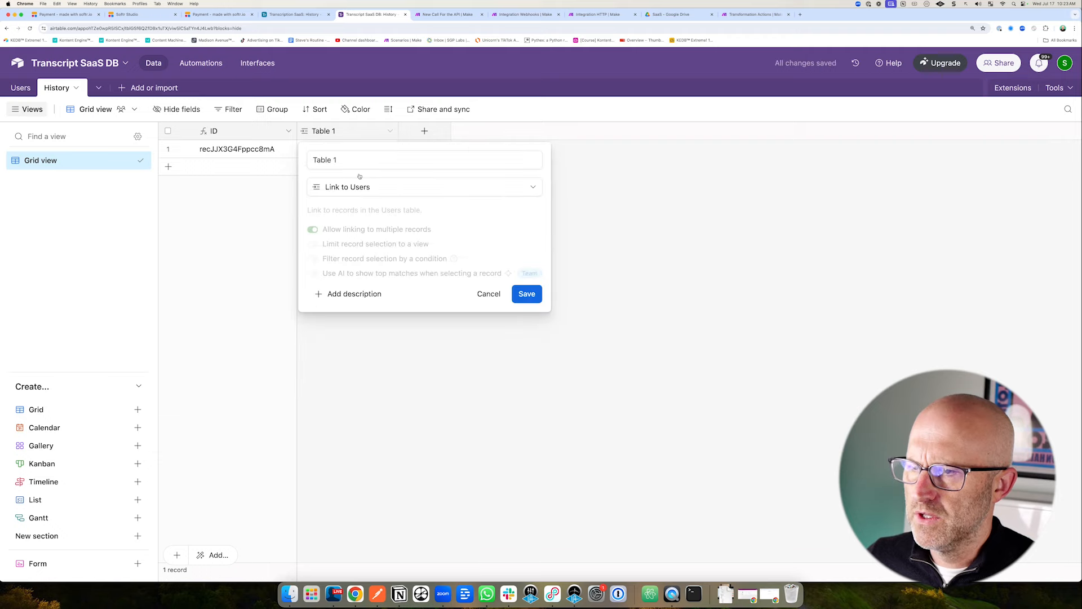
{"action": "type", "text": "User"}
{"action": "mouse_move", "coordinate": [344, 163]}
{"action": "left_mouse_down"}
{"action": "mouse_move", "coordinate": [249, 214]}
{"action": "mouse_move", "coordinate": [293, 229]}
{"action": "mouse_move", "coordinate": [242, 169]}
{"action": "mouse_move", "coordinate": [299, 167]}
{"action": "left_mouse_up"}
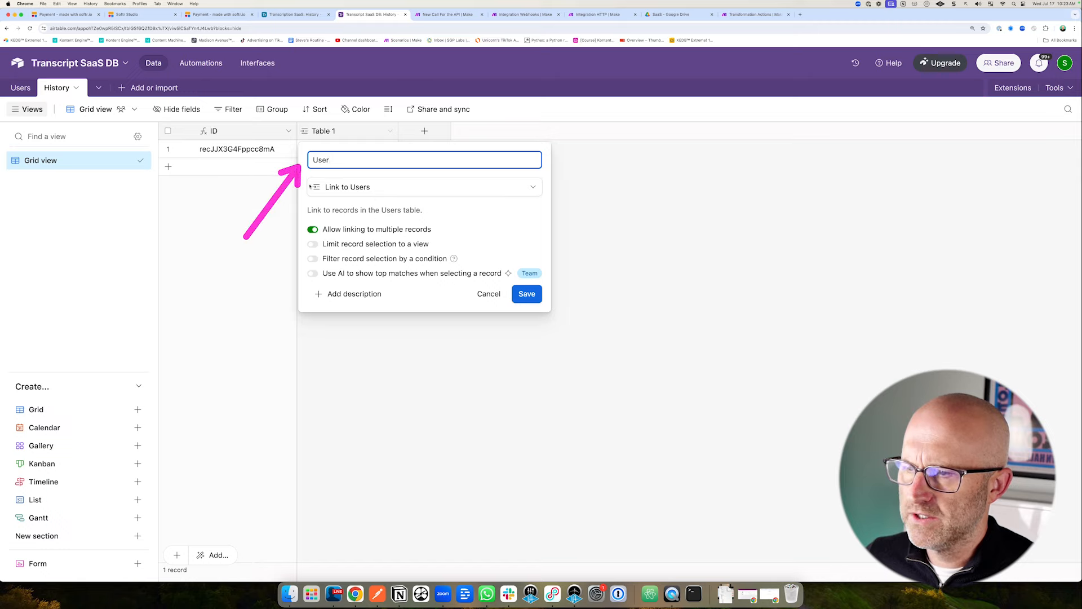
{"action": "left_click", "coordinate": [312, 230]}
{"action": "left_click_drag", "start_coordinate": [560, 232], "coordinate": [538, 284]}
{"action": "left_click", "coordinate": [531, 293]}
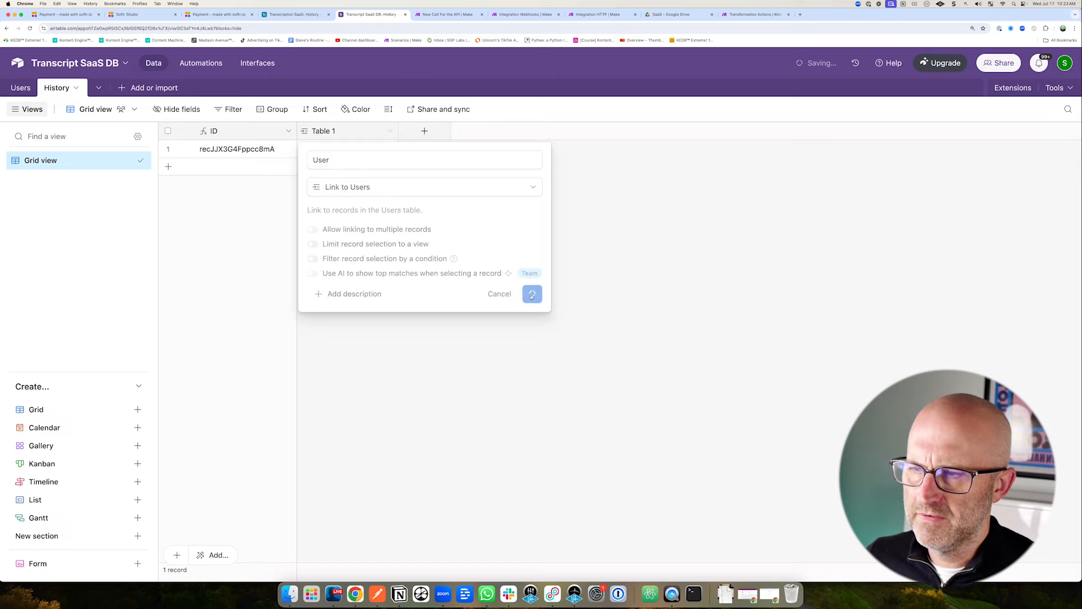
{"action": "left_click", "coordinate": [632, 391]}
{"action": "left_click_drag", "start_coordinate": [236, 247], "coordinate": [244, 178]}
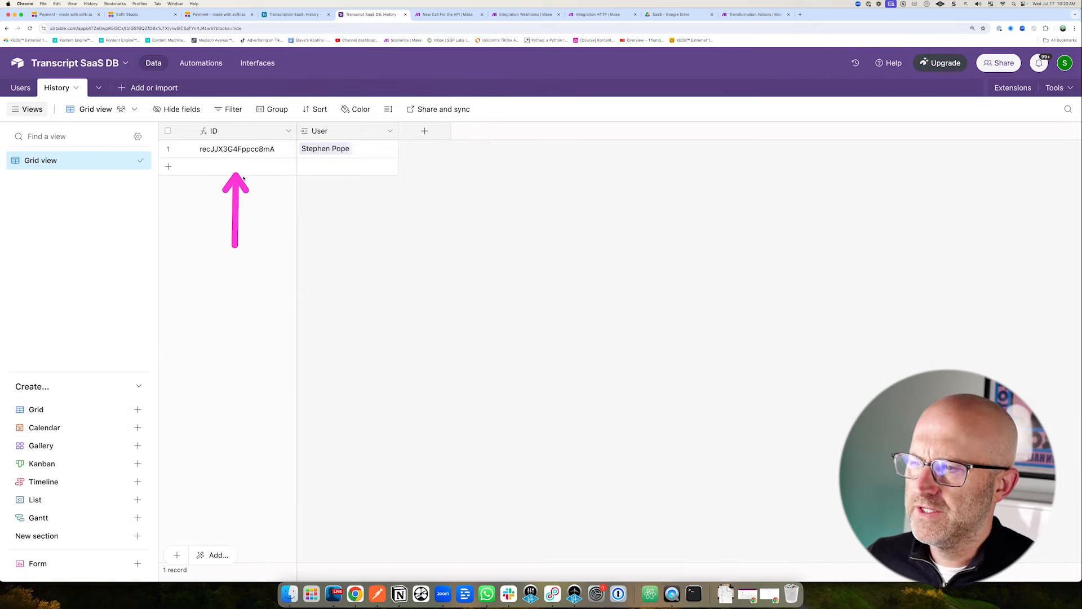
Add a URL field named 'File URL' to History.
{"action": "left_click", "coordinate": [425, 131]}
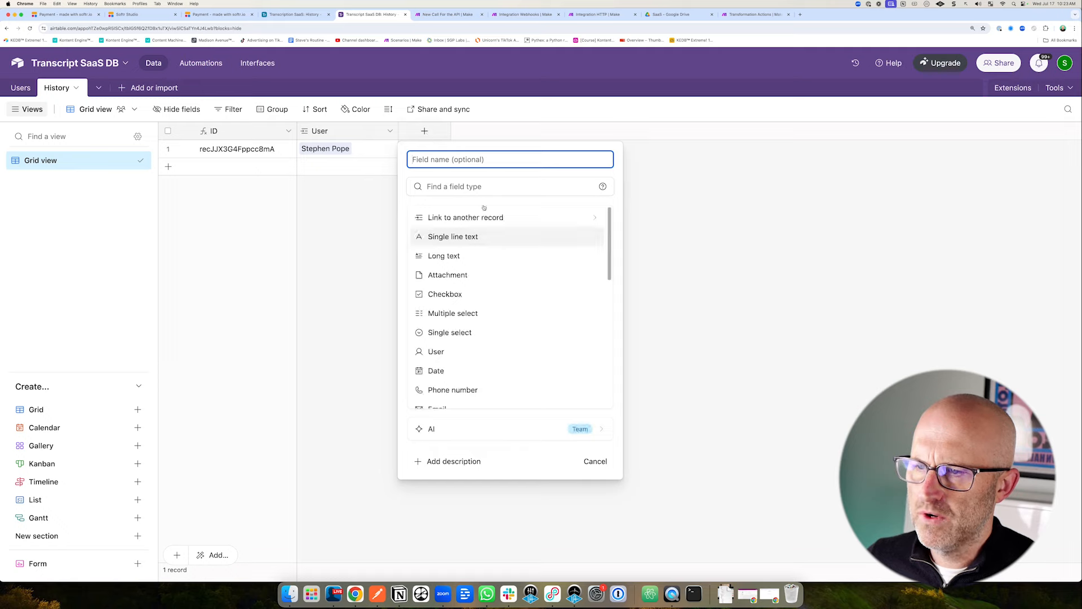
{"action": "scroll", "coordinate": [484, 314], "scroll_direction": "down", "scroll_amount": 5}
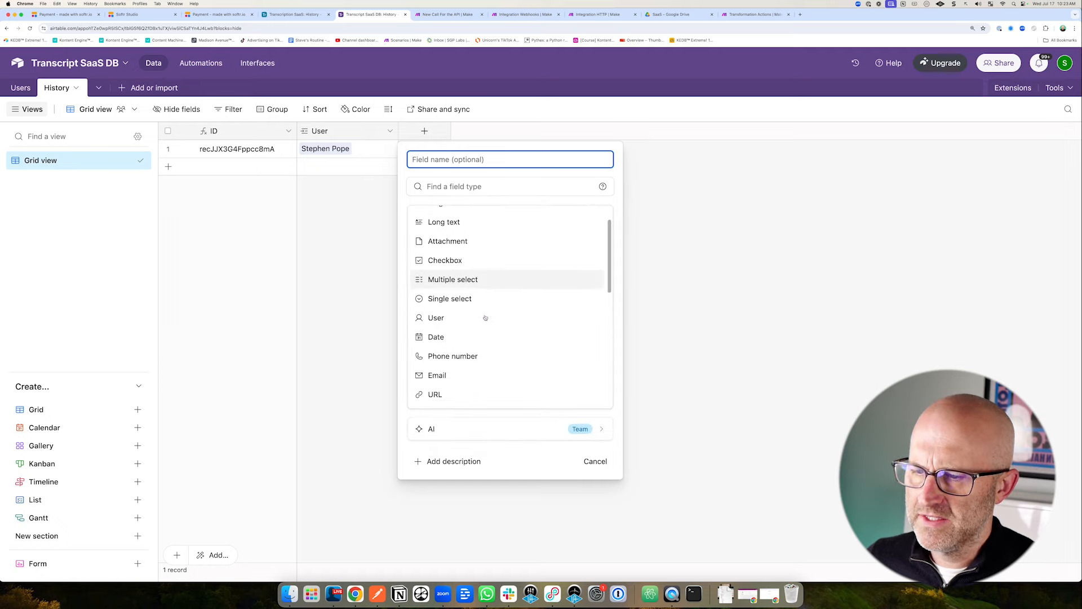
{"action": "left_click", "coordinate": [443, 308]}
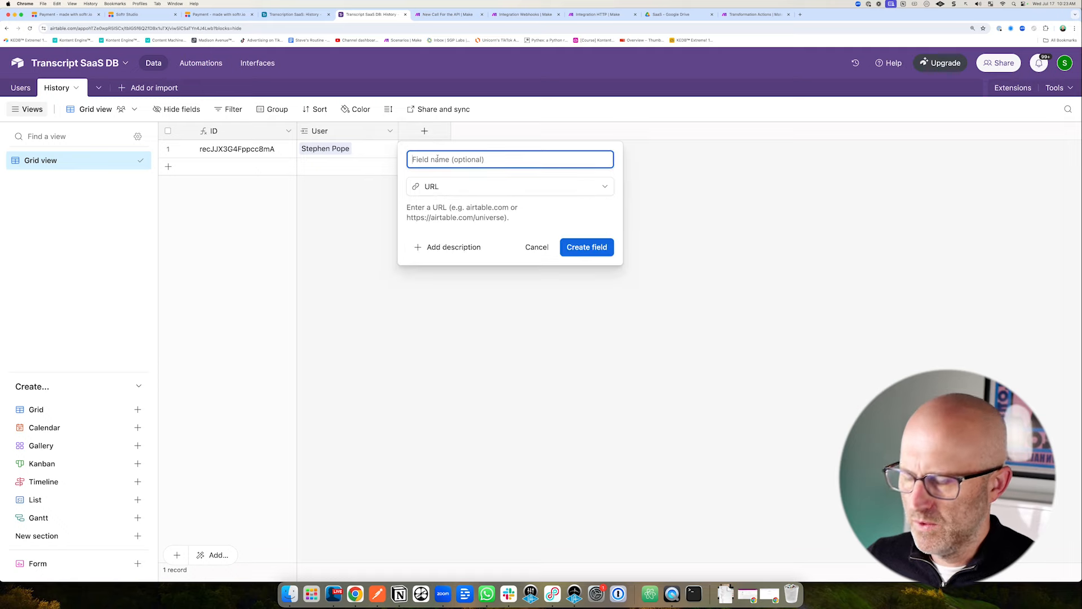
{"action": "type", "text": "File UR"}
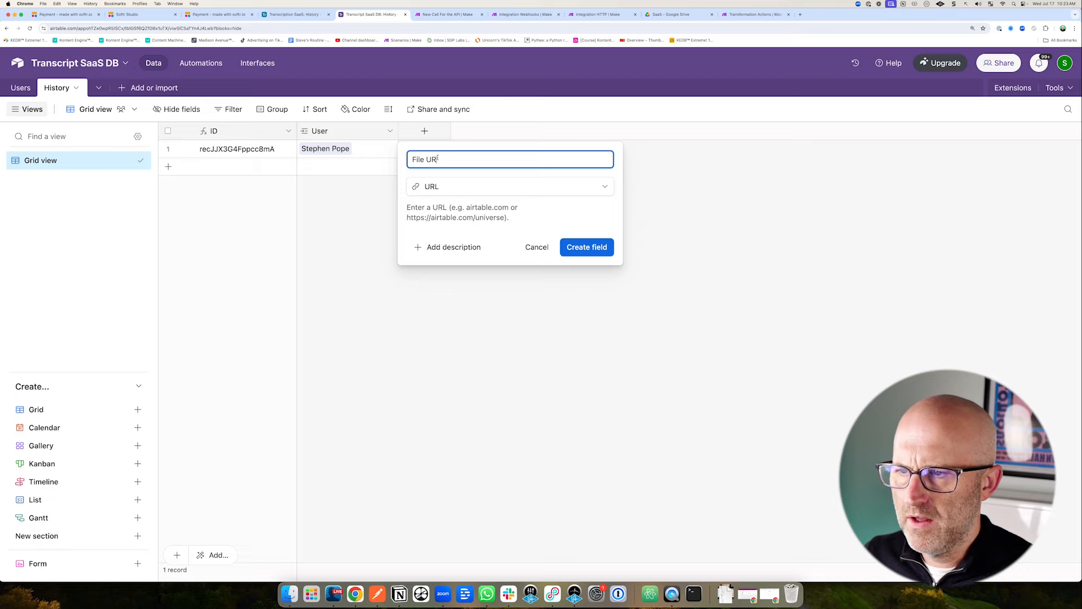
{"action": "type", "text": "L"}
{"action": "left_click", "coordinate": [595, 247]}
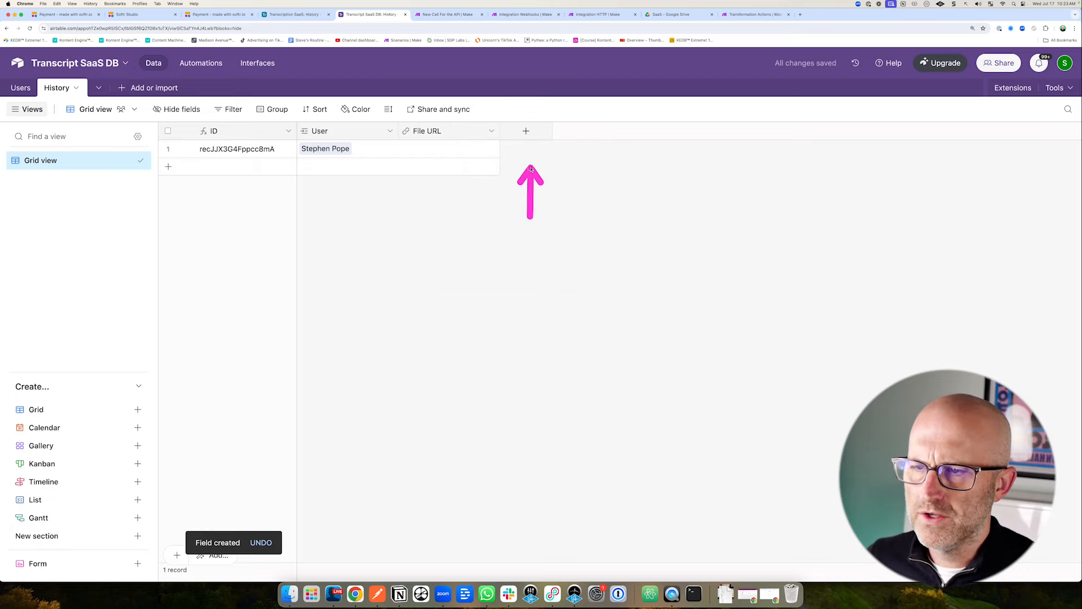
Add a Long text field named 'Text Ouput'.
{"action": "left_click", "coordinate": [526, 131]}
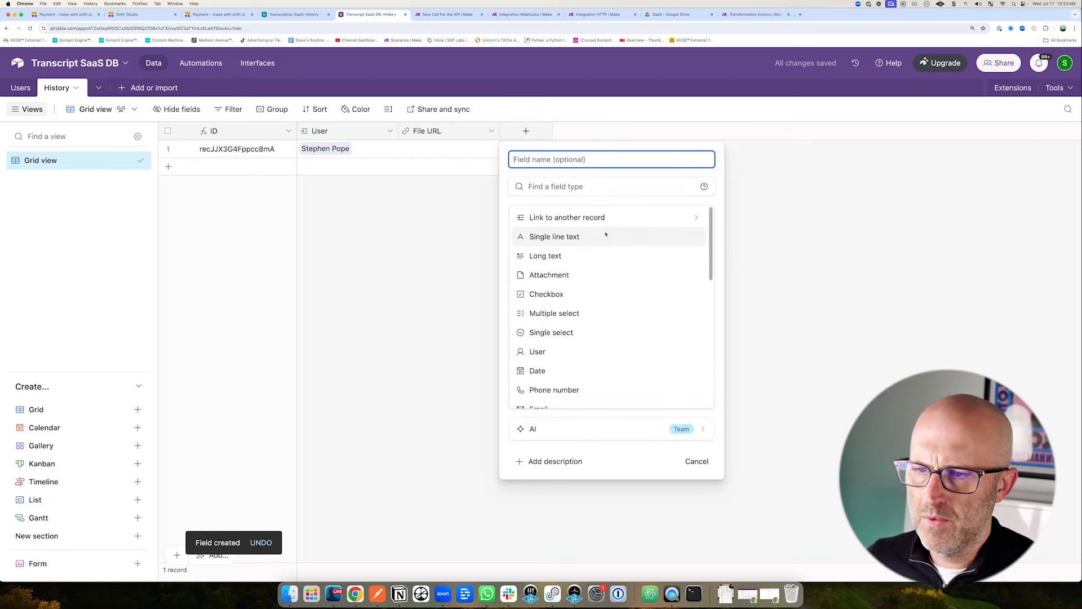
{"action": "left_click", "coordinate": [542, 256]}
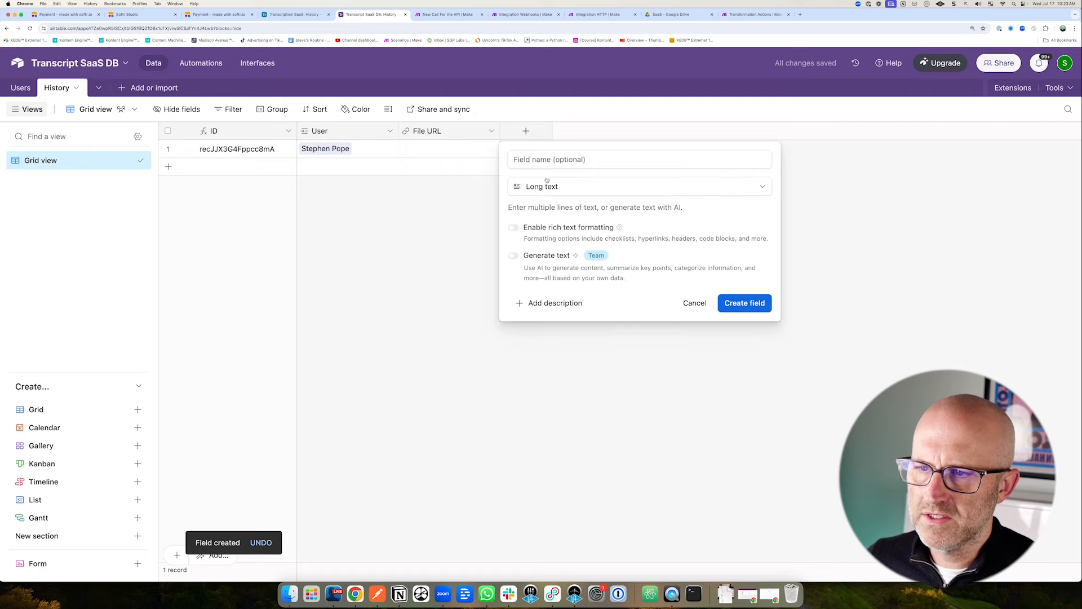
{"action": "left_click", "coordinate": [539, 159]}
{"action": "type", "text": "Text"}
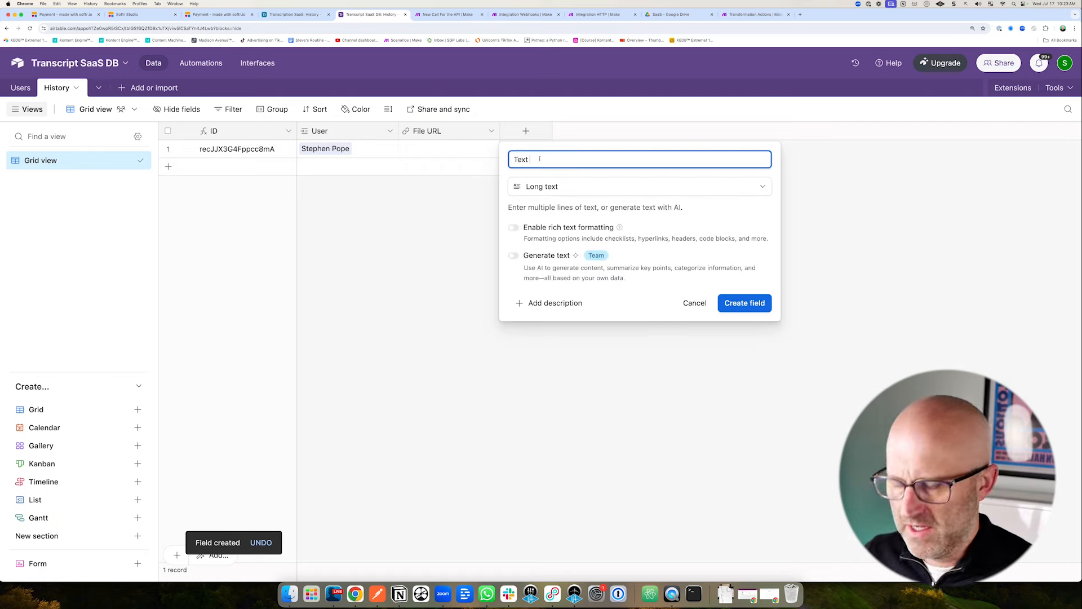
{"action": "type", "text": " Ouput"}
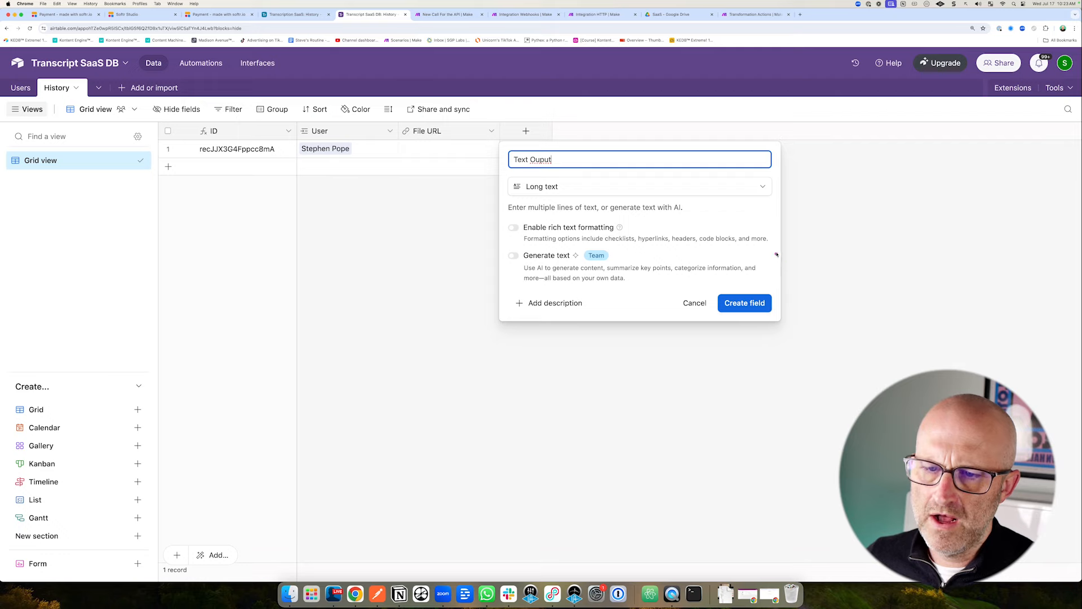
{"action": "left_click", "coordinate": [744, 303]}
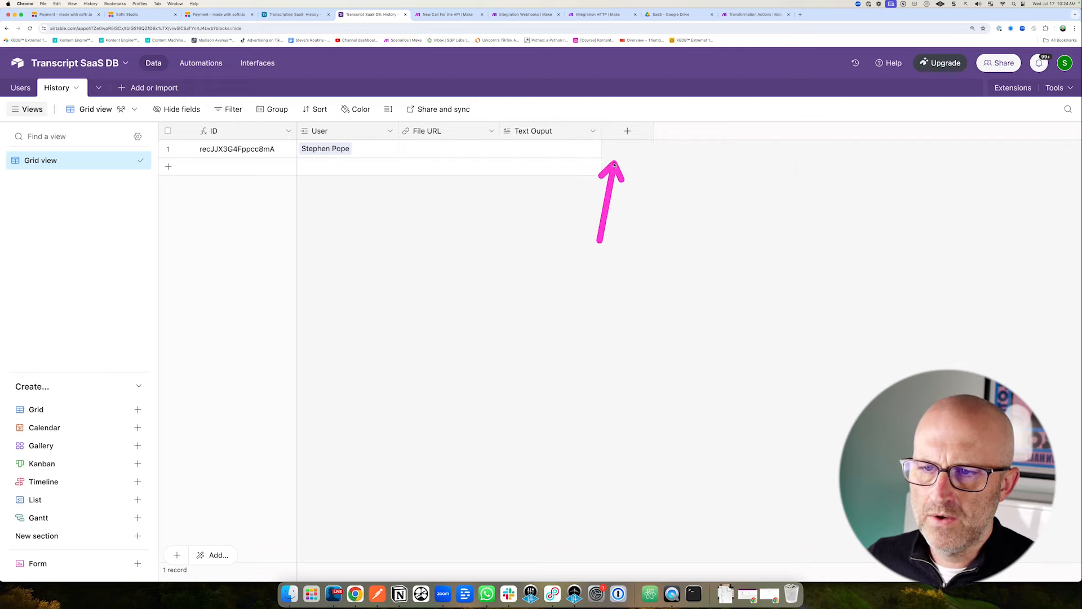
Add a Created time field to History.
{"action": "left_click", "coordinate": [626, 132]}
{"action": "scroll", "coordinate": [705, 332], "scroll_direction": "down", "scroll_amount": 5}
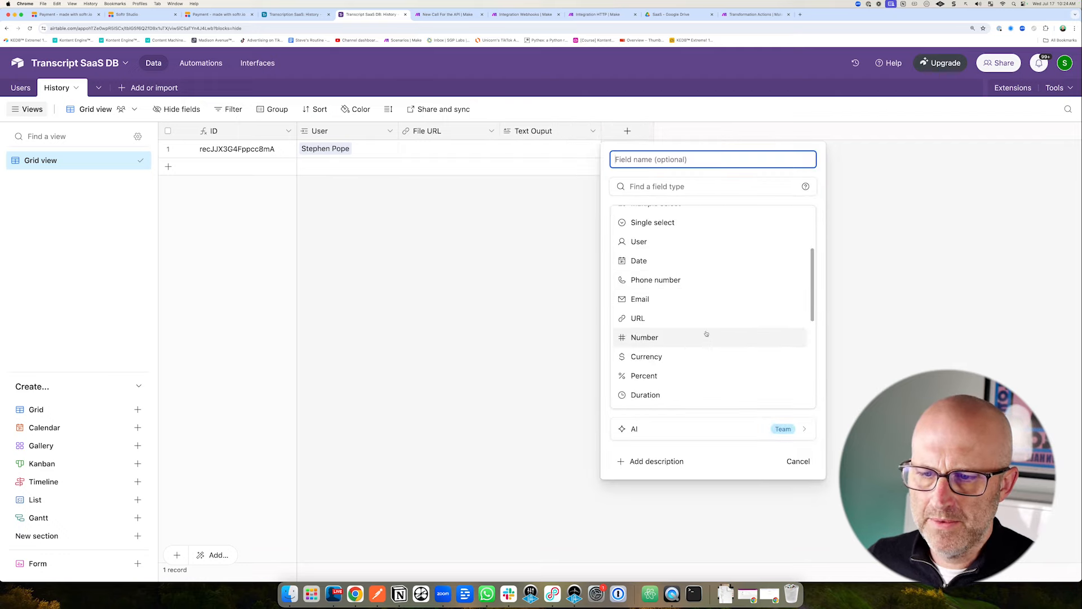
{"action": "scroll", "coordinate": [705, 333], "scroll_direction": "down", "scroll_amount": 5}
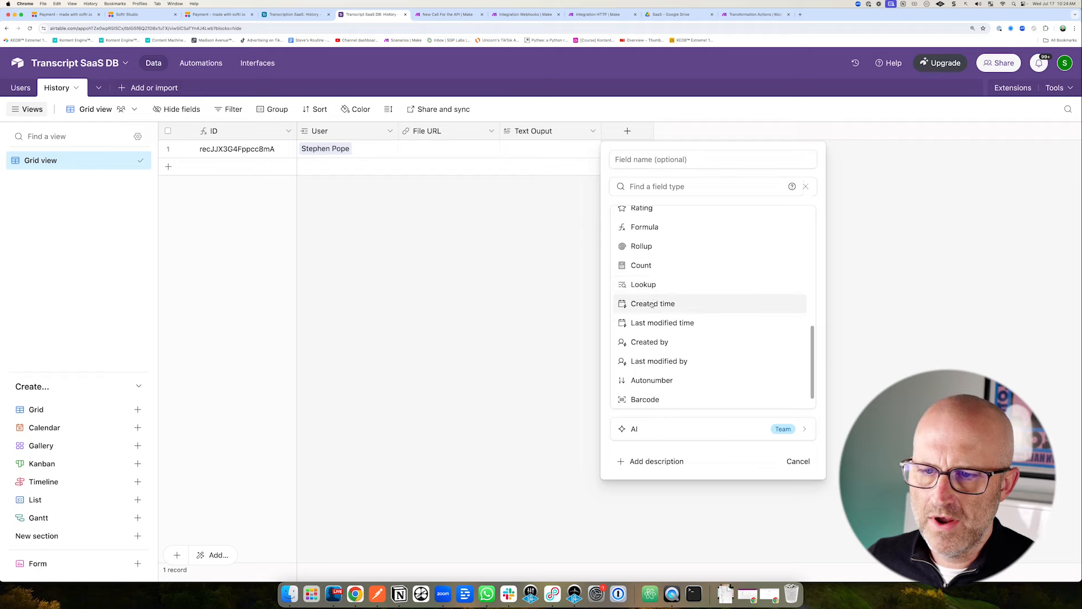
{"action": "left_click", "coordinate": [652, 304]}
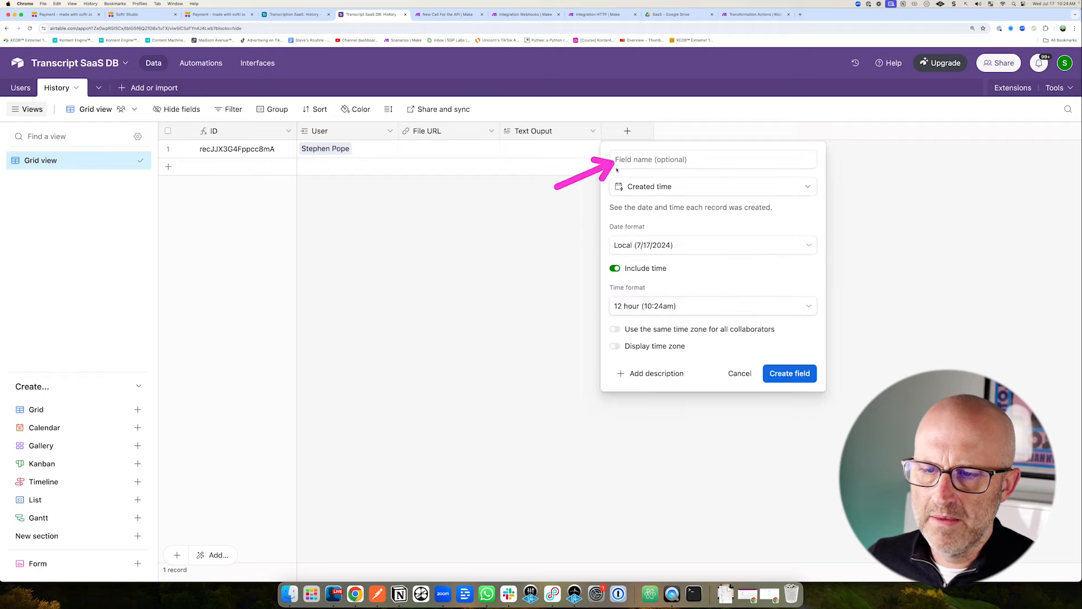
{"action": "left_click", "coordinate": [802, 374]}
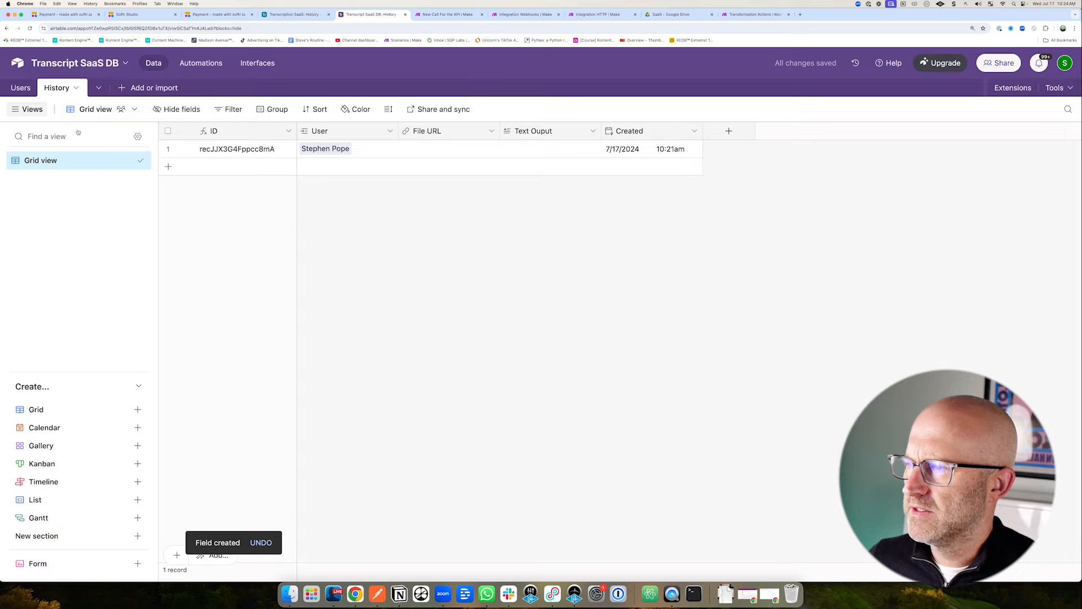
Compare the Users table's History link with the Integration Webhooks scenario, ending on 'New Call For the API'.
{"action": "left_click", "coordinate": [20, 87]}
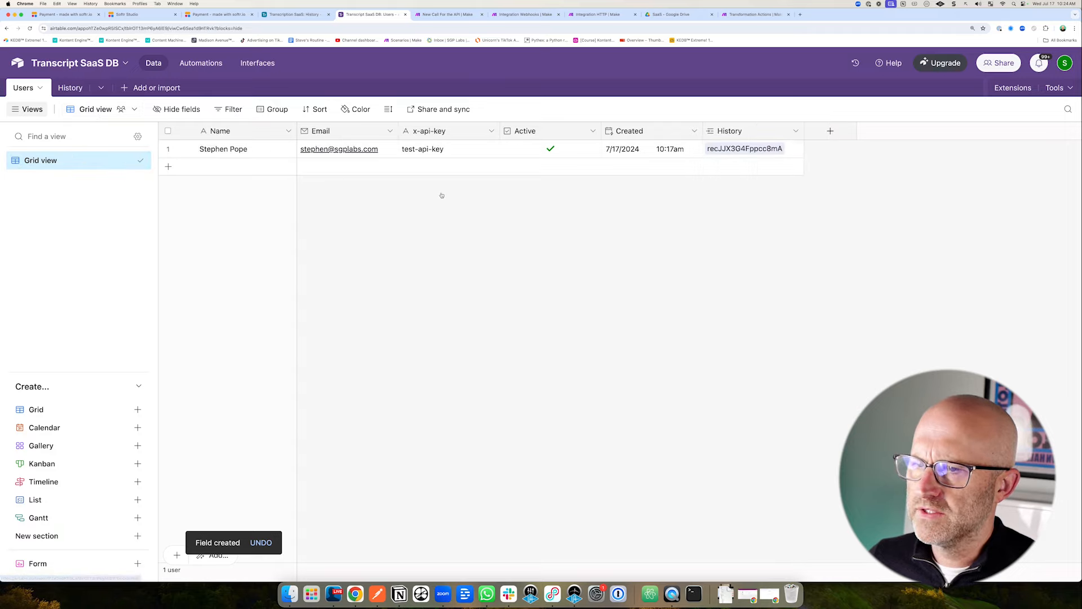
{"action": "left_click", "coordinate": [529, 15]}
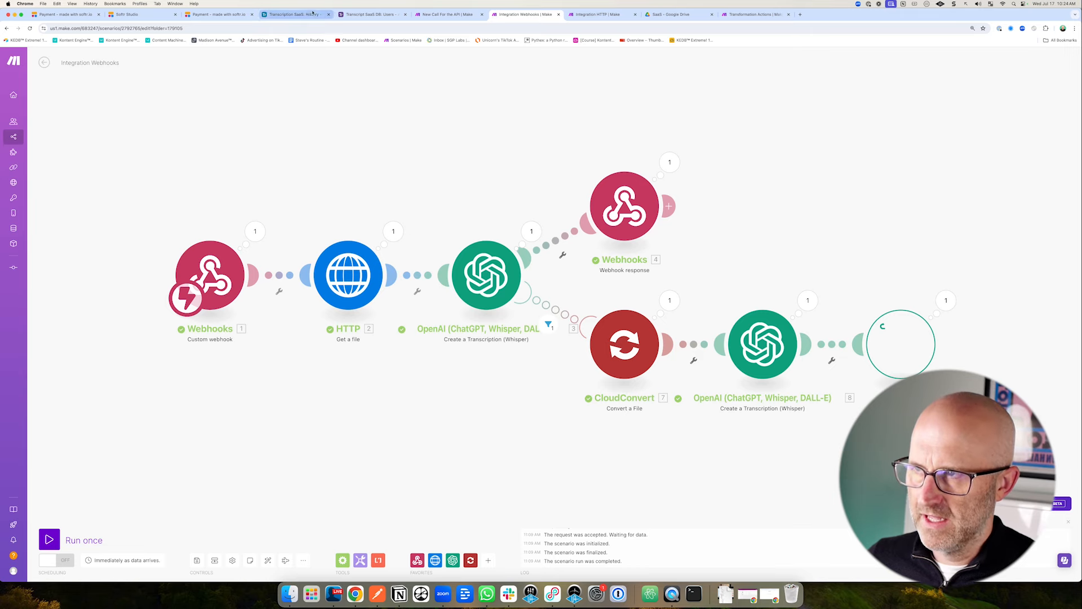
{"action": "left_click", "coordinate": [369, 15]}
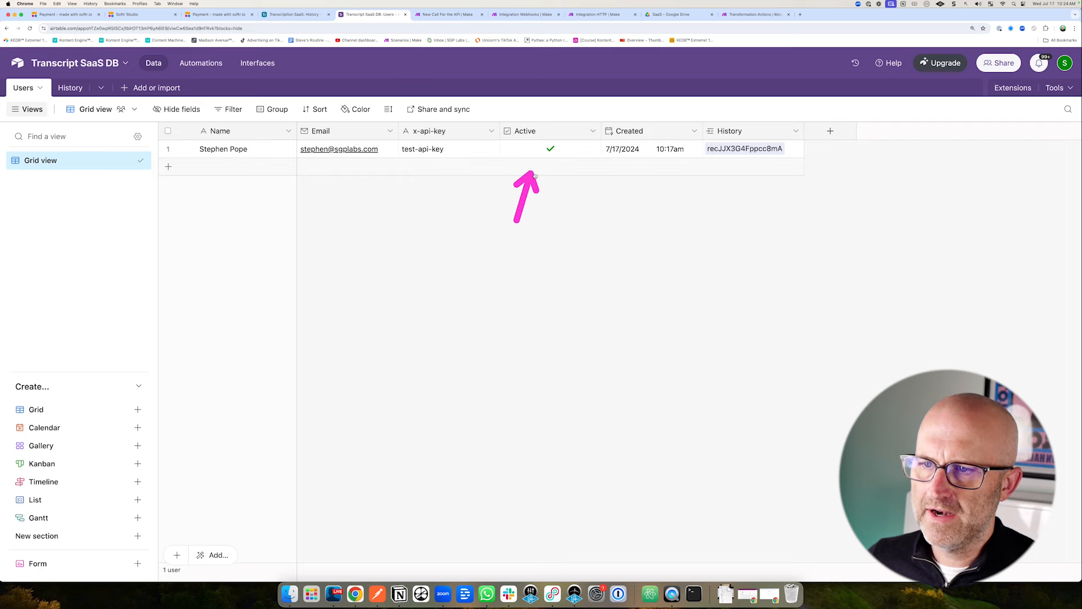
{"action": "left_click", "coordinate": [525, 15]}
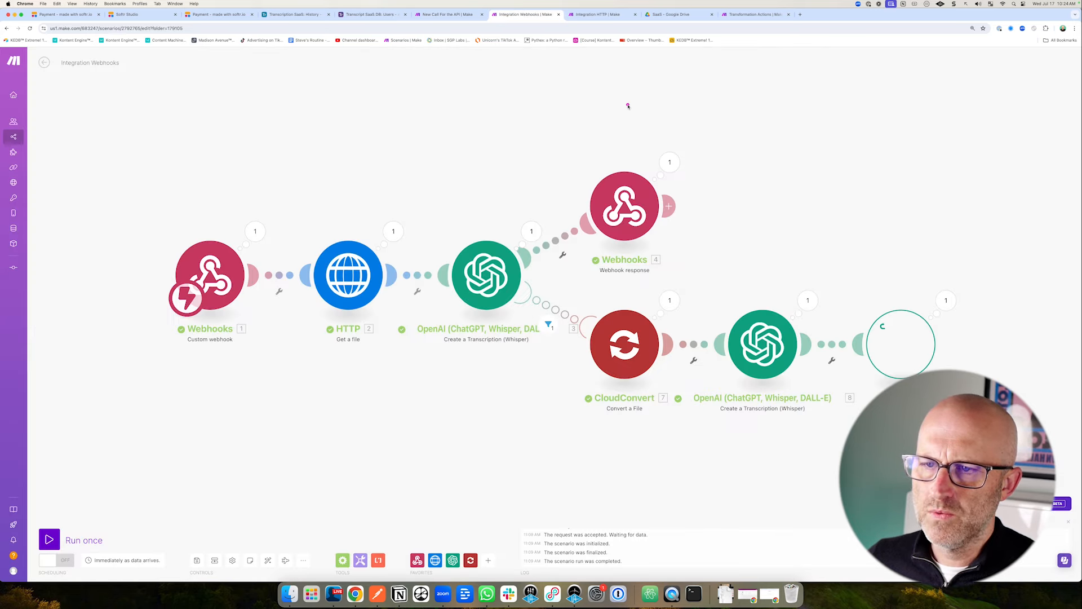
{"action": "left_click", "coordinate": [373, 15]}
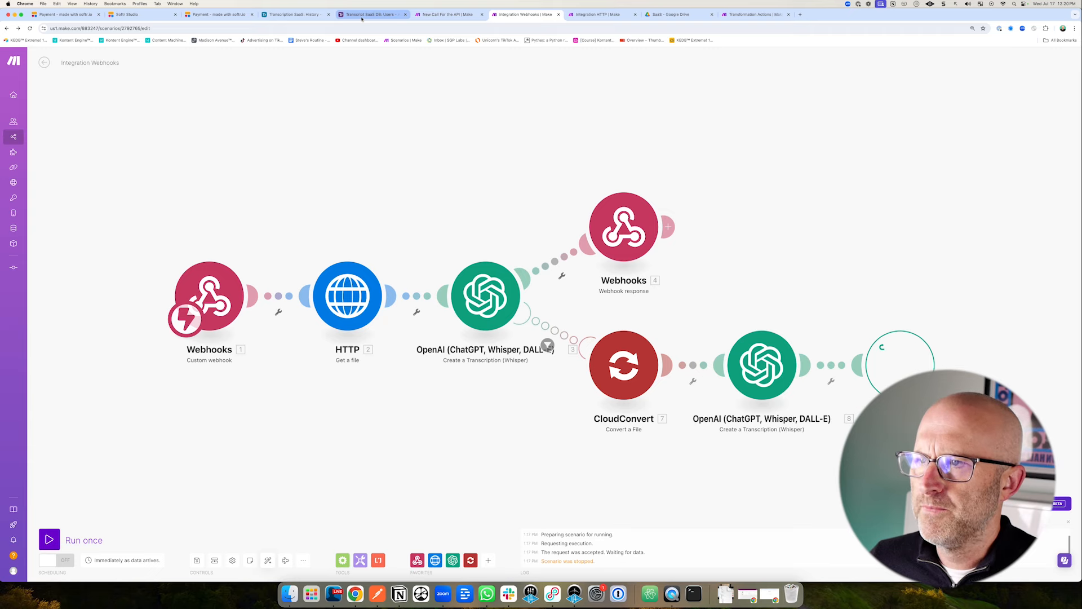
{"action": "left_click", "coordinate": [362, 18]}
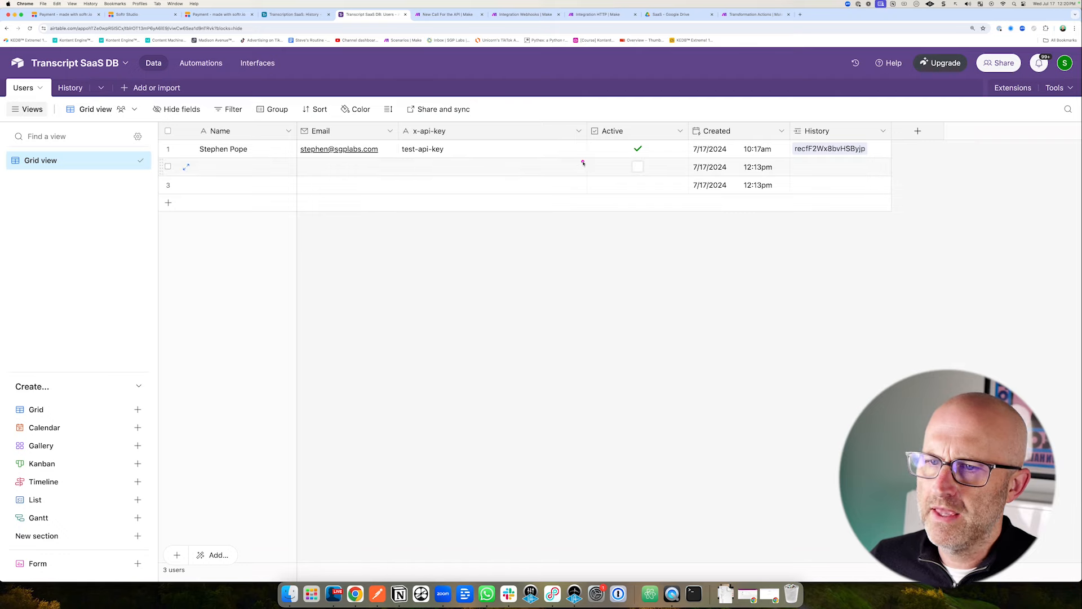
{"action": "left_click", "coordinate": [226, 15]}
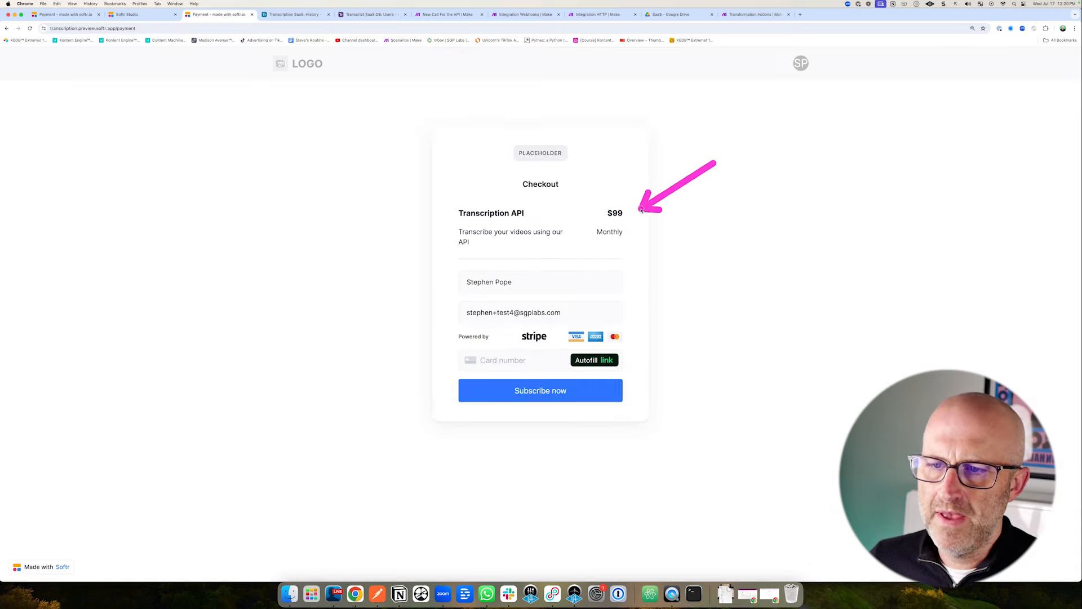
{"action": "left_click", "coordinate": [522, 15]}
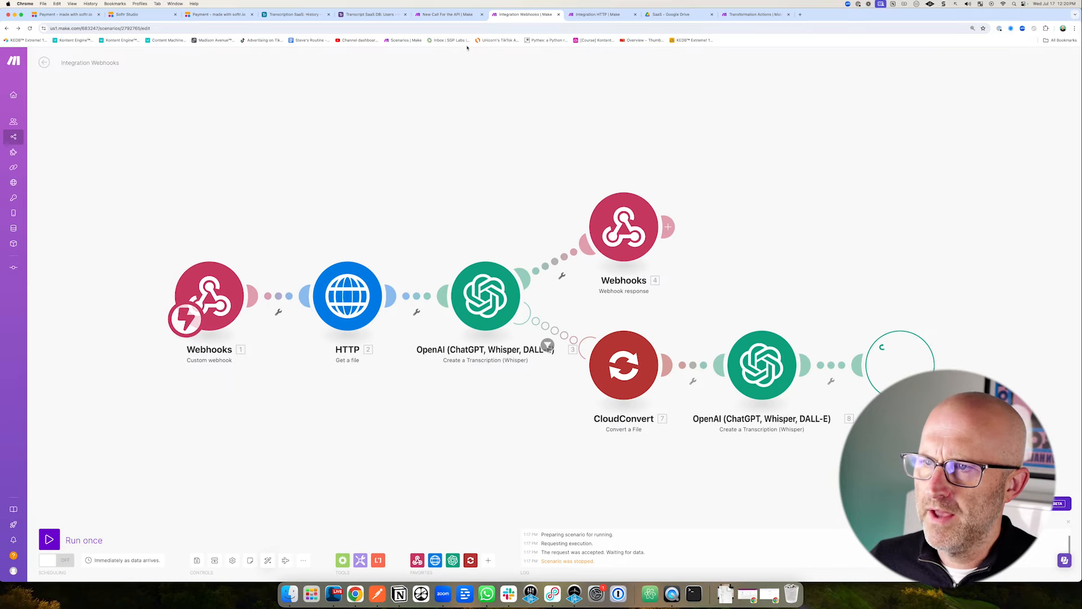
{"action": "left_click", "coordinate": [445, 15]}
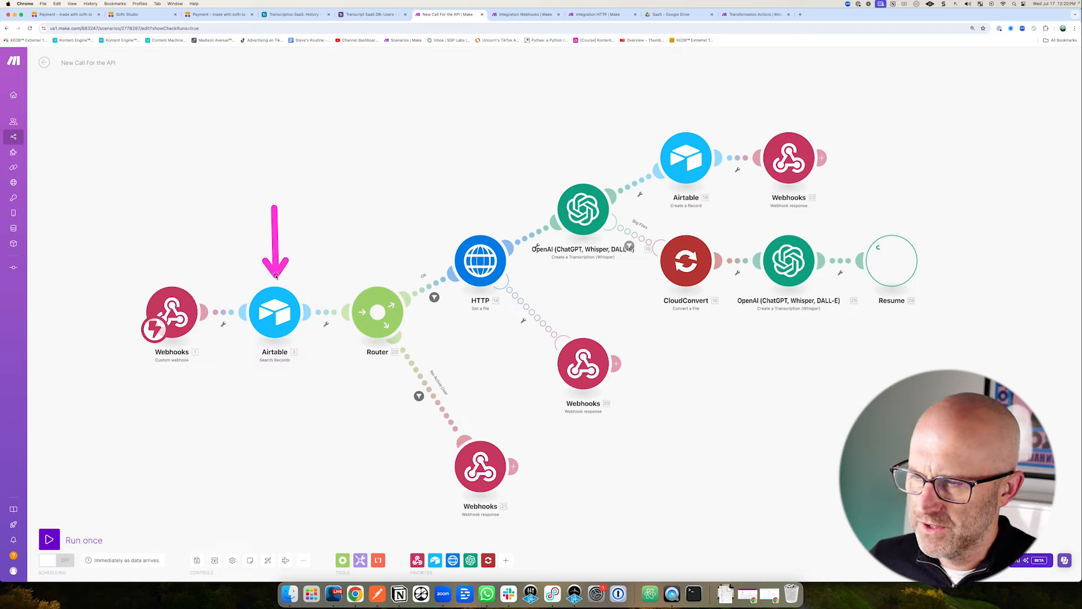
Inspect the 'New Call For the API' scenario alongside the Airtable Users table.
{"action": "left_click_drag", "start_coordinate": [368, 254], "coordinate": [335, 394]}
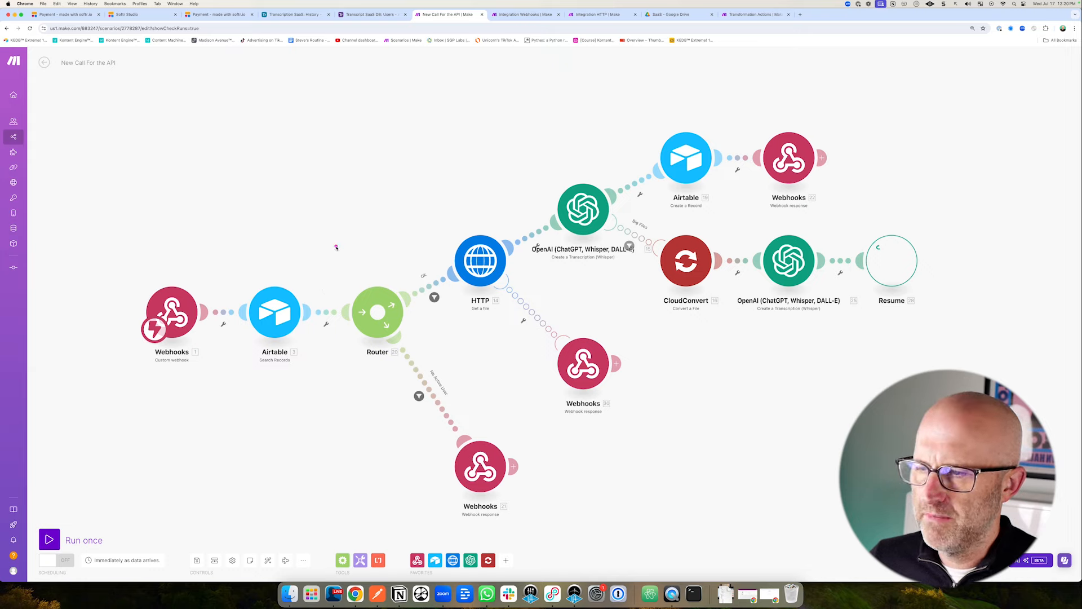
{"action": "left_click_drag", "start_coordinate": [339, 230], "coordinate": [303, 279]}
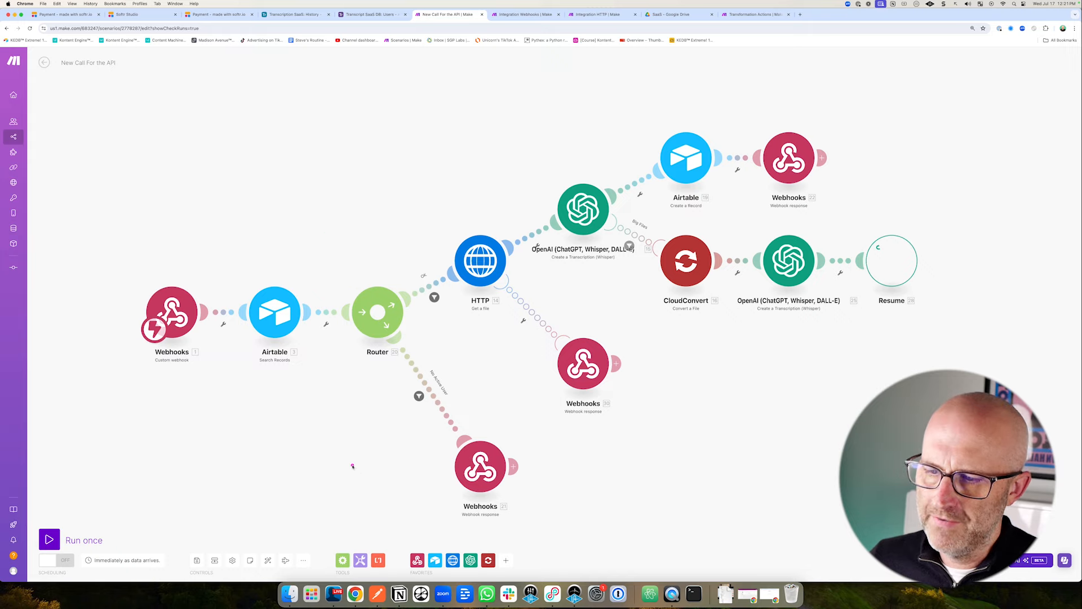
{"action": "left_click_drag", "start_coordinate": [350, 464], "coordinate": [444, 466]}
{"action": "left_click_drag", "start_coordinate": [374, 216], "coordinate": [385, 250]}
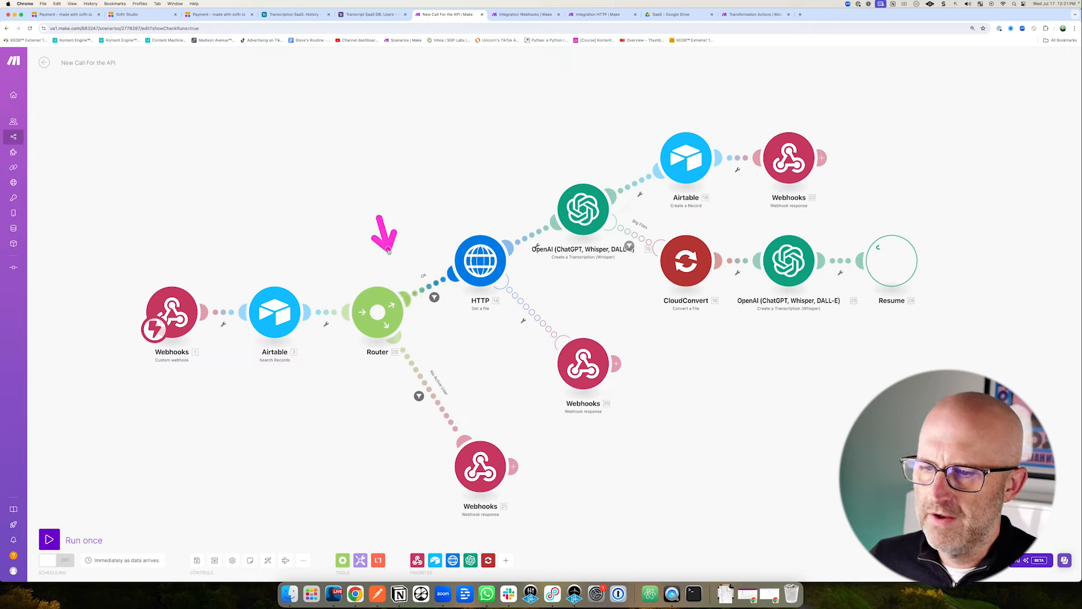
{"action": "left_click_drag", "start_coordinate": [447, 178], "coordinate": [604, 159]}
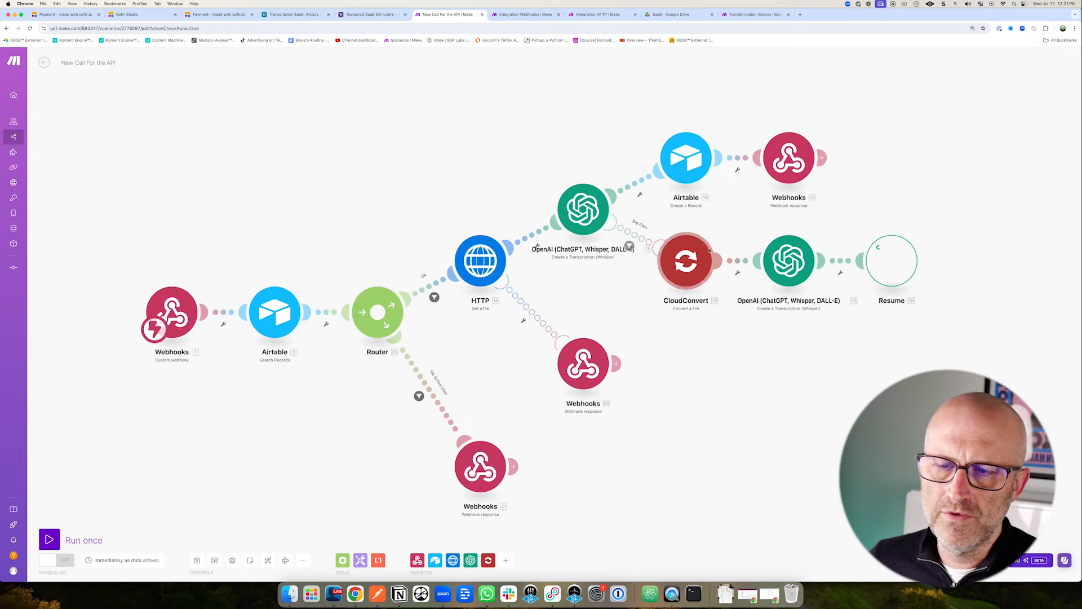
{"action": "left_click_drag", "start_coordinate": [640, 72], "coordinate": [667, 115]}
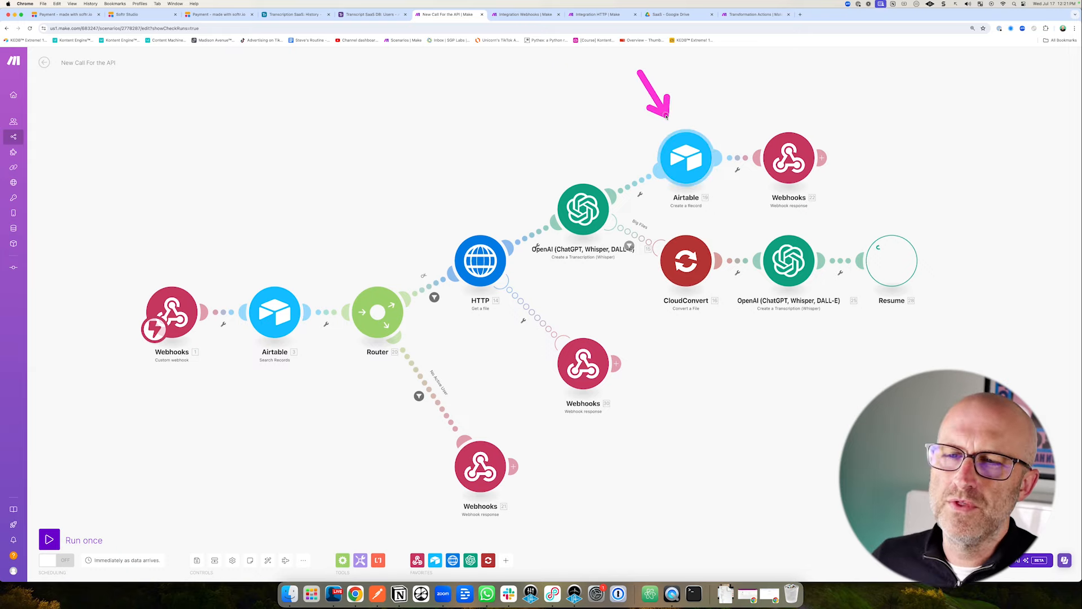
{"action": "left_click", "coordinate": [380, 17]}
{"action": "left_click_drag", "start_coordinate": [93, 153], "coordinate": [68, 101]}
{"action": "left_click", "coordinate": [448, 16]}
{"action": "left_click_drag", "start_coordinate": [622, 89], "coordinate": [654, 124]}
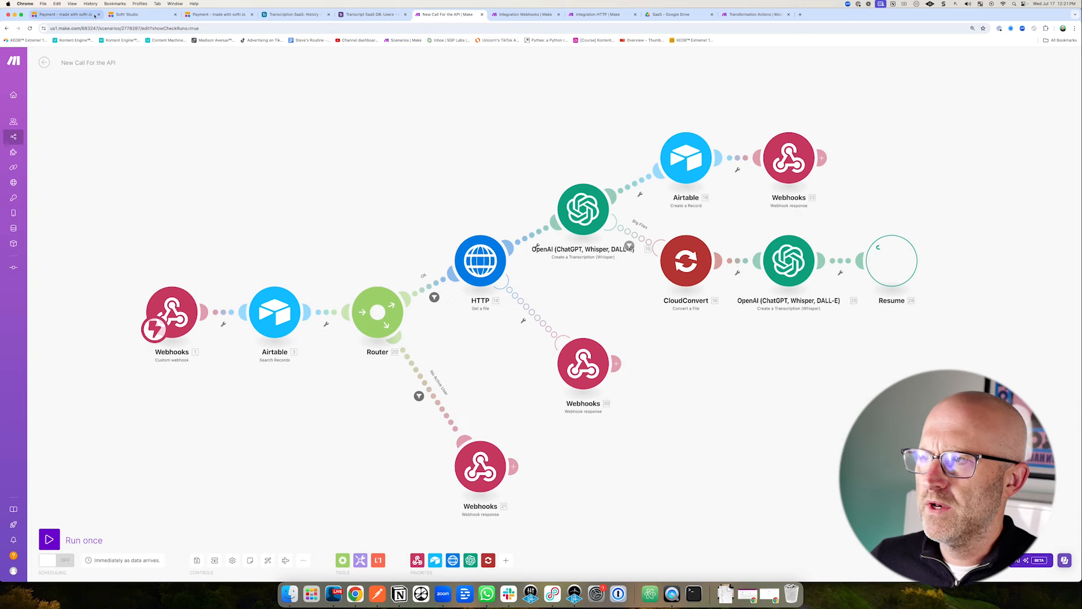
Look over the Softr Transcription SaaS app, then bring up the Integration HTTP scenario.
{"action": "left_click", "coordinate": [126, 15]}
{"action": "mouse_move", "coordinate": [673, 310]}
{"action": "left_mouse_down"}
{"action": "mouse_move", "coordinate": [587, 290]}
{"action": "mouse_move", "coordinate": [580, 467]}
{"action": "mouse_move", "coordinate": [580, 315]}
{"action": "left_mouse_up"}
{"action": "mouse_move", "coordinate": [139, 172]}
{"action": "left_mouse_down"}
{"action": "mouse_move", "coordinate": [160, 172]}
{"action": "mouse_move", "coordinate": [229, 217]}
{"action": "mouse_move", "coordinate": [226, 294]}
{"action": "left_mouse_up"}
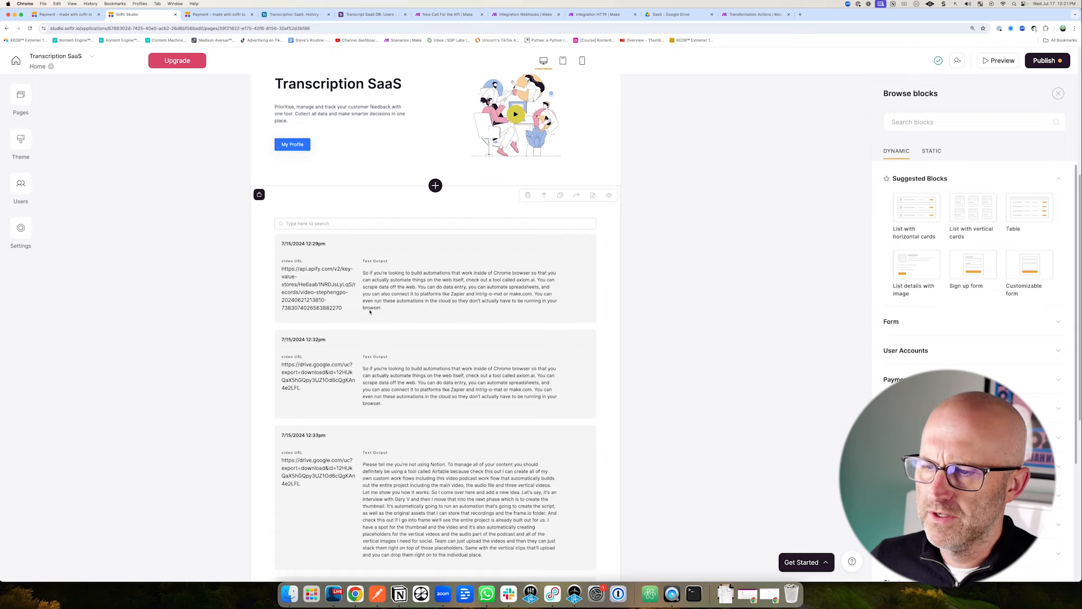
{"action": "mouse_move", "coordinate": [189, 332]}
{"action": "left_mouse_down"}
{"action": "mouse_move", "coordinate": [222, 303]}
{"action": "mouse_move", "coordinate": [249, 393]}
{"action": "left_mouse_up"}
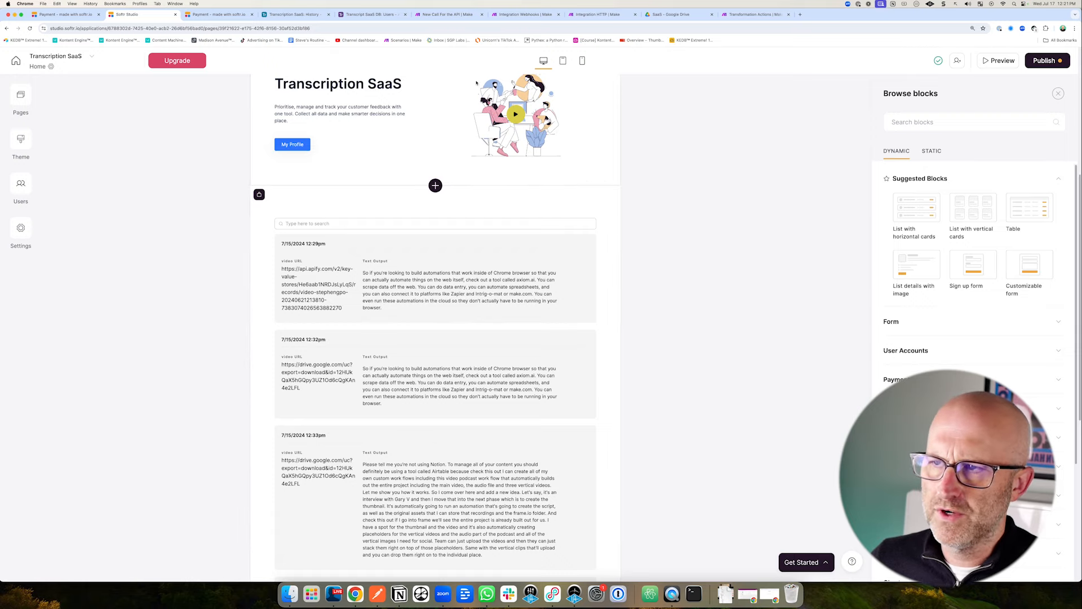
{"action": "left_click", "coordinate": [523, 14]}
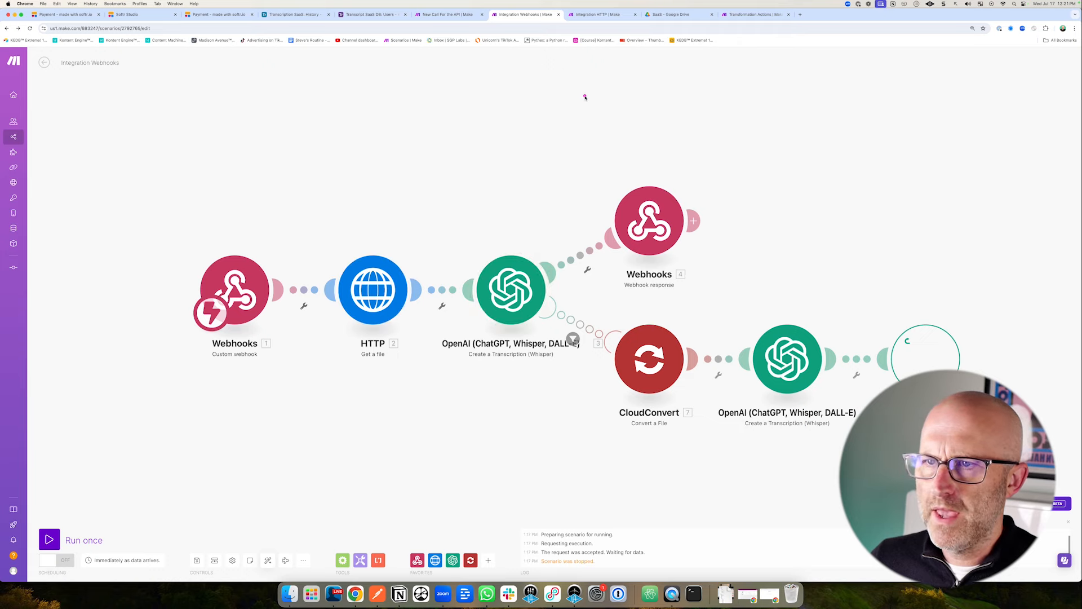
{"action": "left_click_drag", "start_coordinate": [586, 108], "coordinate": [587, 50]}
{"action": "left_click", "coordinate": [592, 15]}
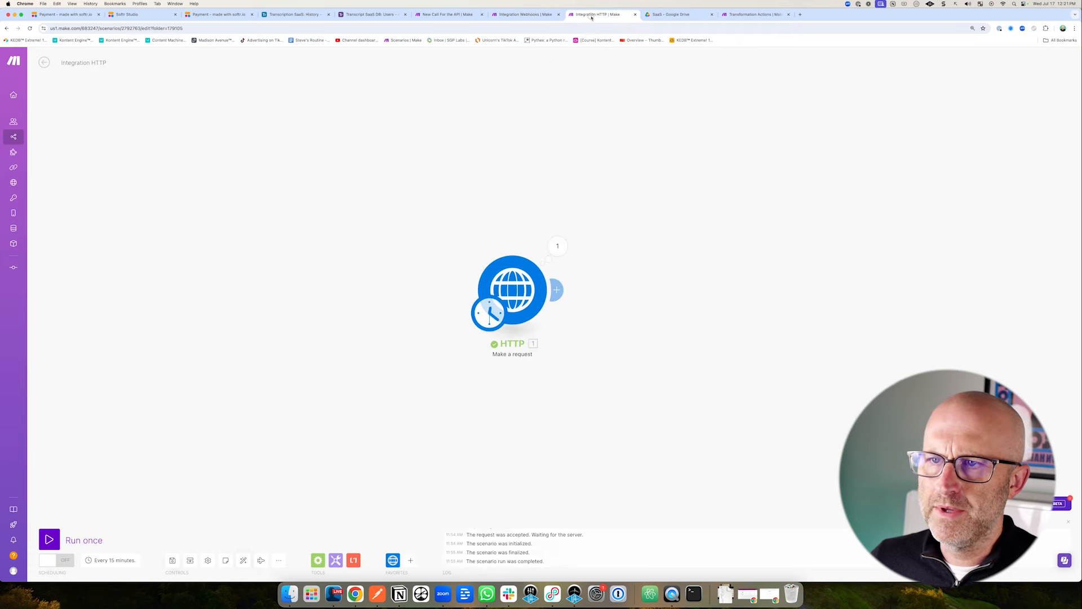
Add a comma and a new line after file_url in the HTTP module's request content.
{"action": "left_click", "coordinate": [513, 290]}
{"action": "left_click_drag", "start_coordinate": [589, 346], "coordinate": [589, 399]}
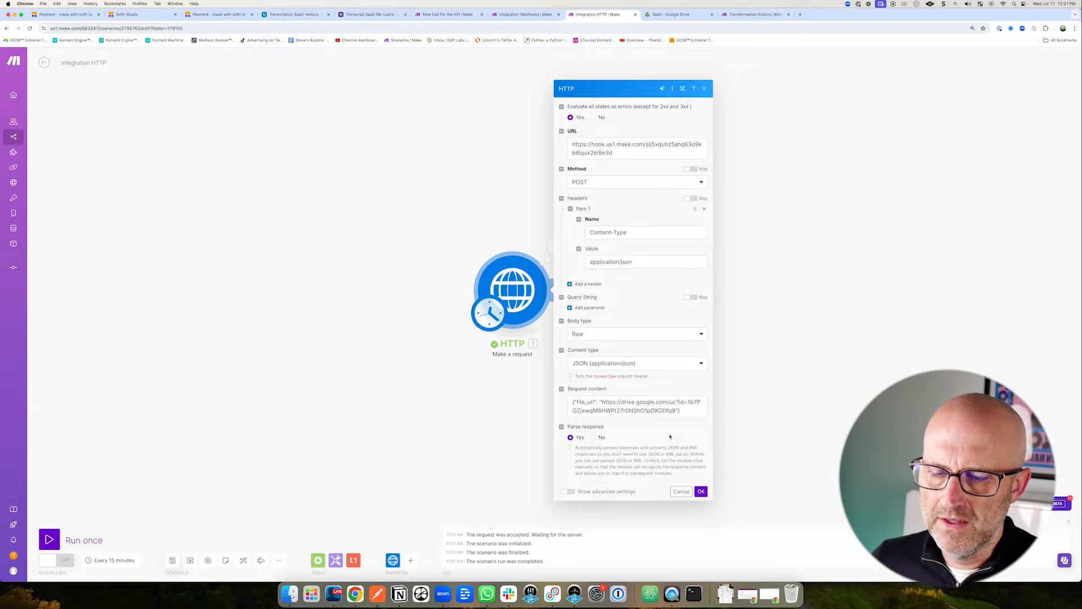
{"action": "left_click_drag", "start_coordinate": [689, 355], "coordinate": [681, 390]}
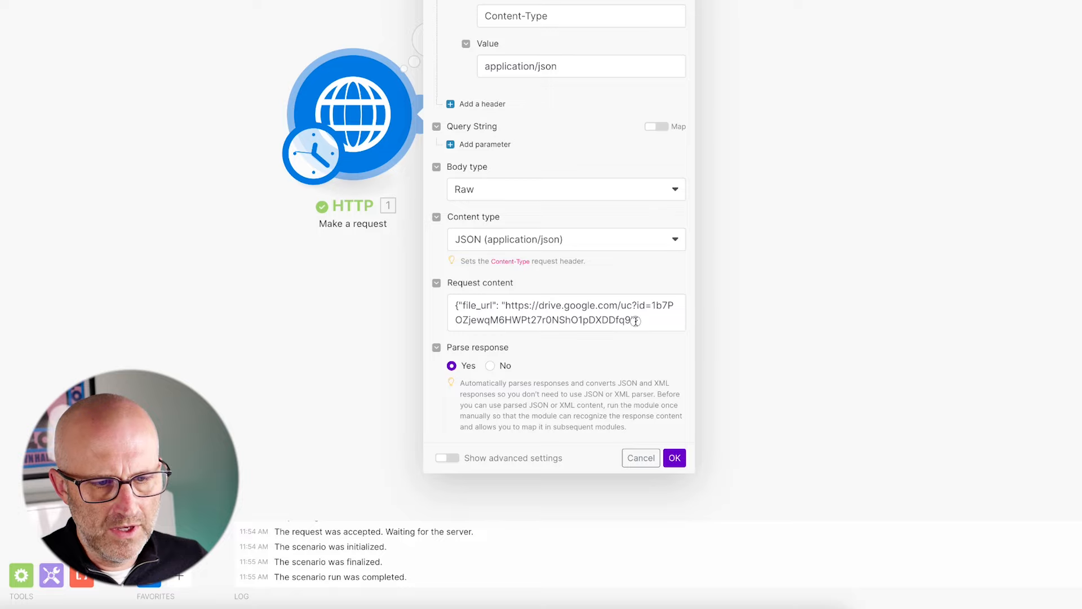
{"action": "left_click", "coordinate": [635, 320]}
{"action": "key", "text": "Return"}
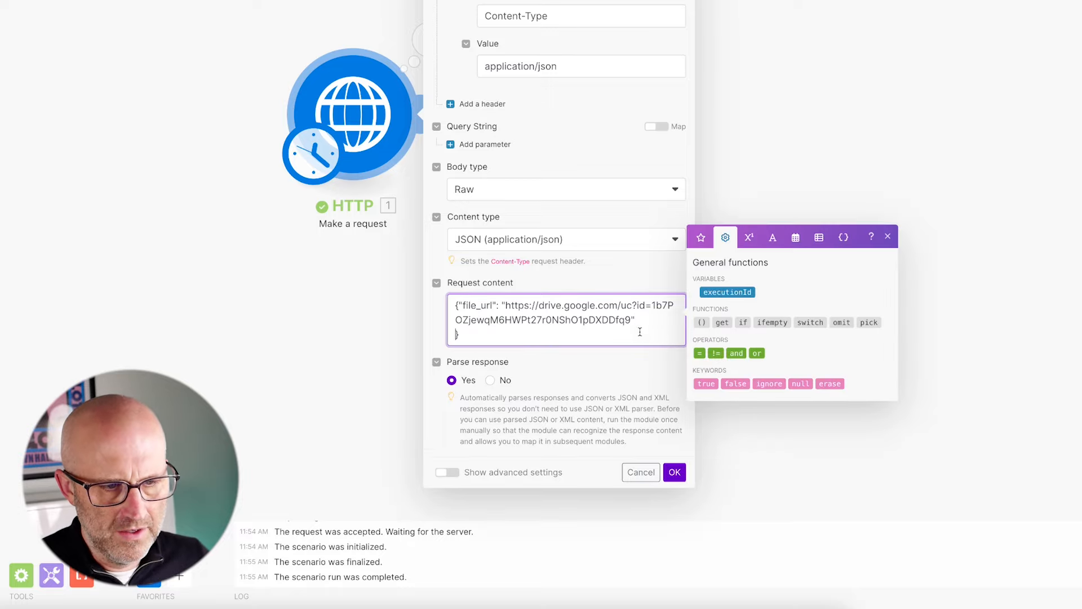
{"action": "type", "text": ","}
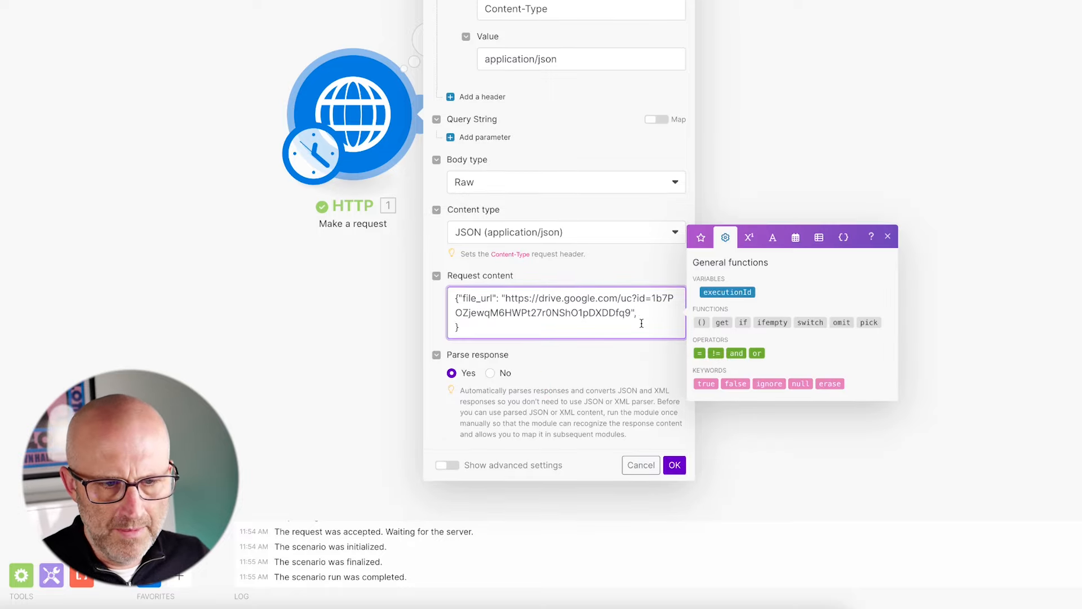
{"action": "key", "text": "Return"}
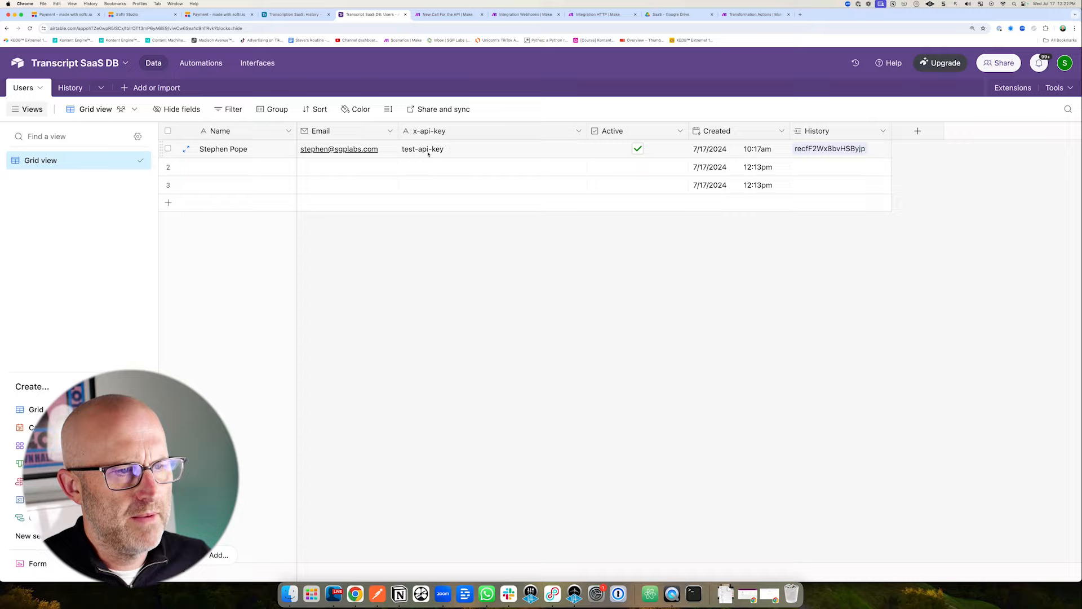
Paste the user's Airtable x-api-key value into the body as "x-api-key" and confirm.
{"action": "left_click", "coordinate": [430, 154]}
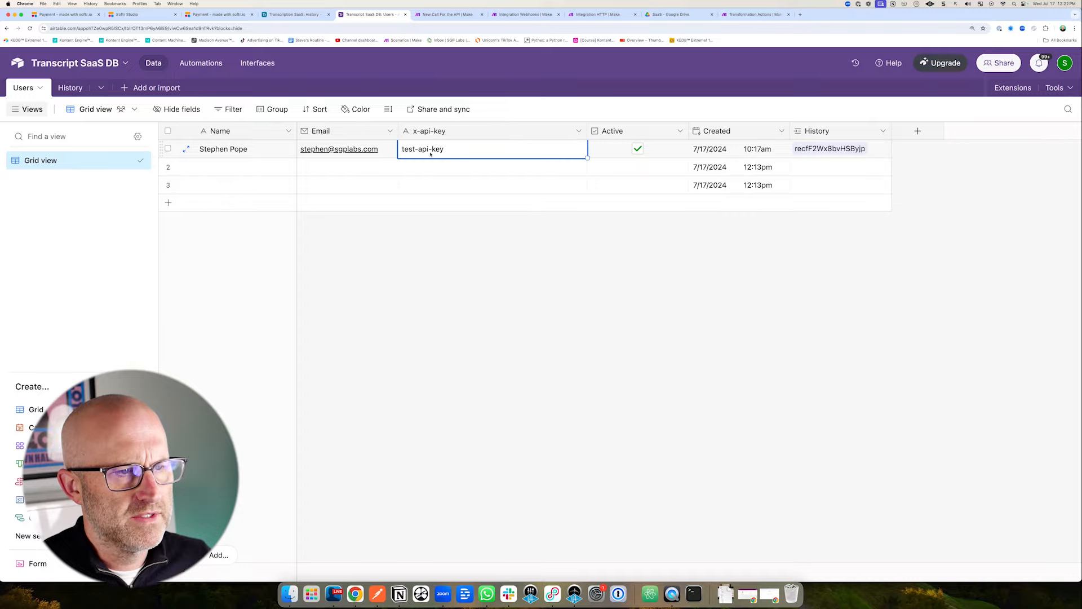
{"action": "key", "text": "cmd+c"}
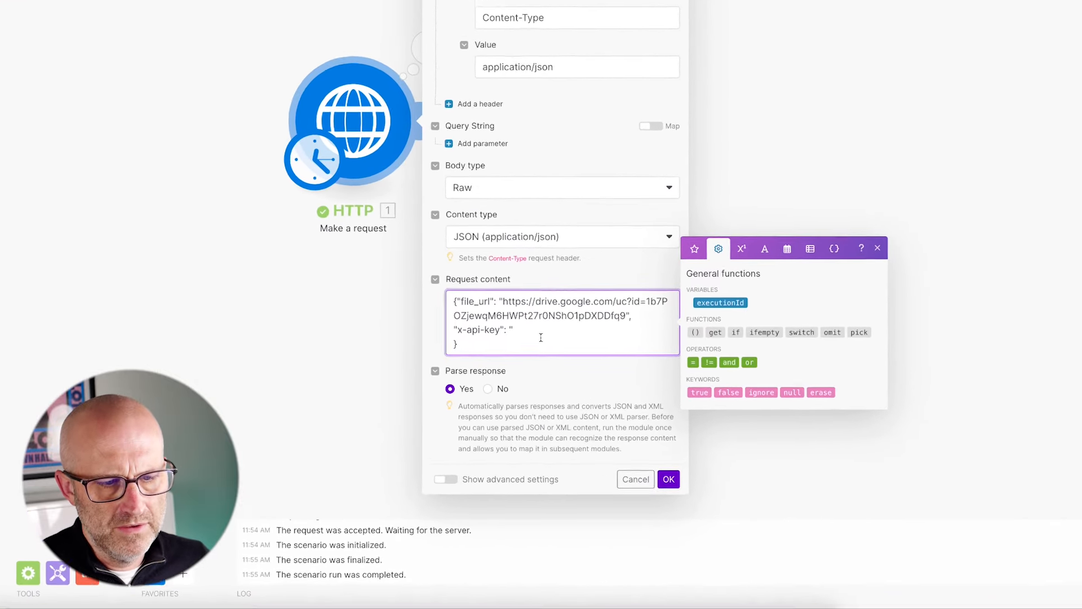
{"action": "key", "text": "super+v"}
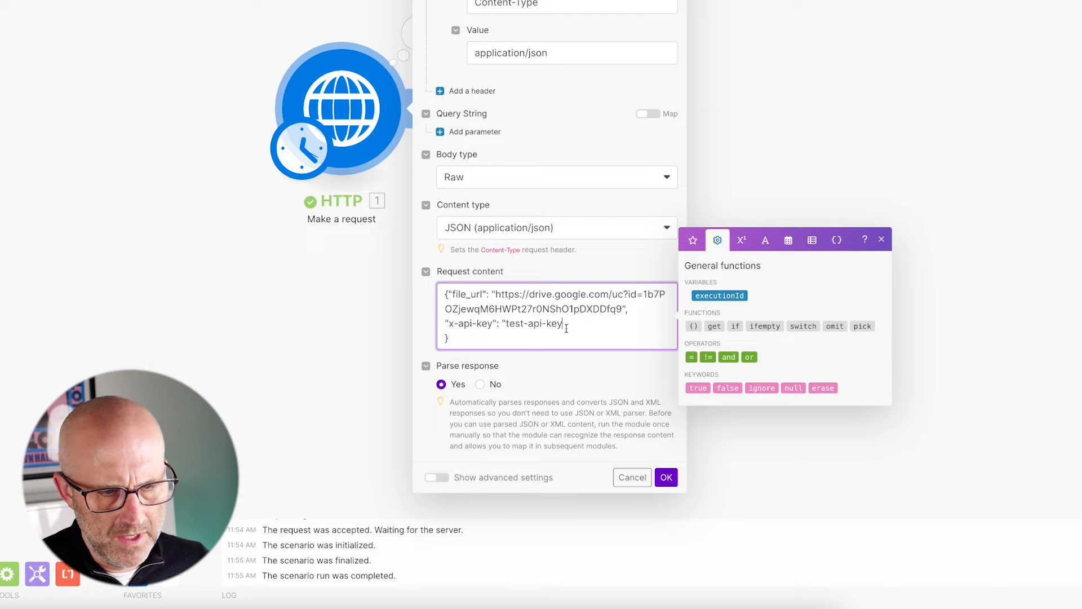
{"action": "scroll", "coordinate": [568, 328], "scroll_direction": "down", "scroll_amount": 1}
{"action": "type", "text": "\""}
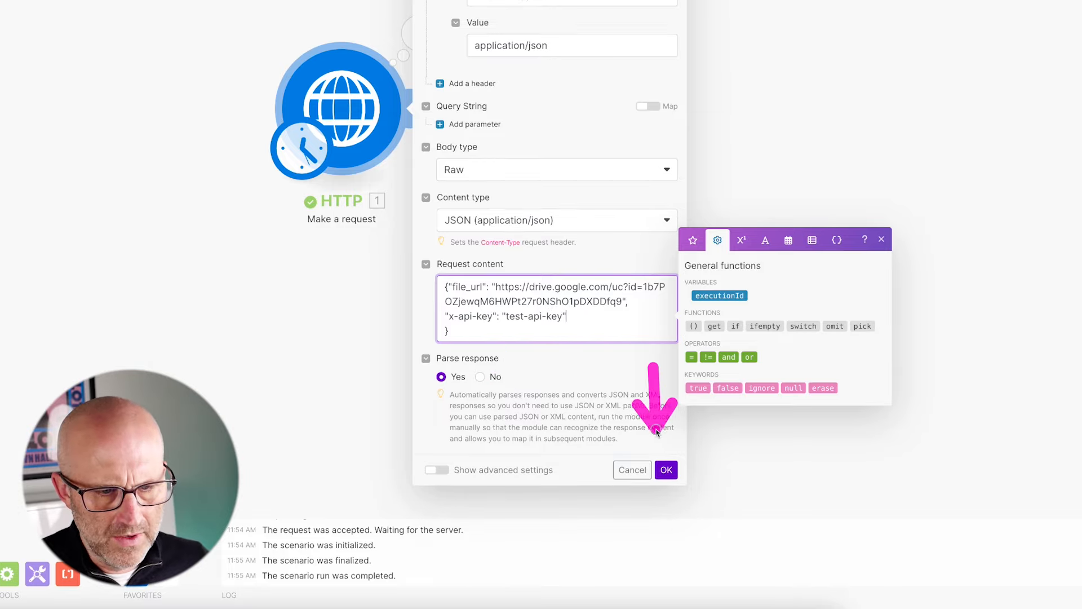
{"action": "left_click", "coordinate": [667, 470]}
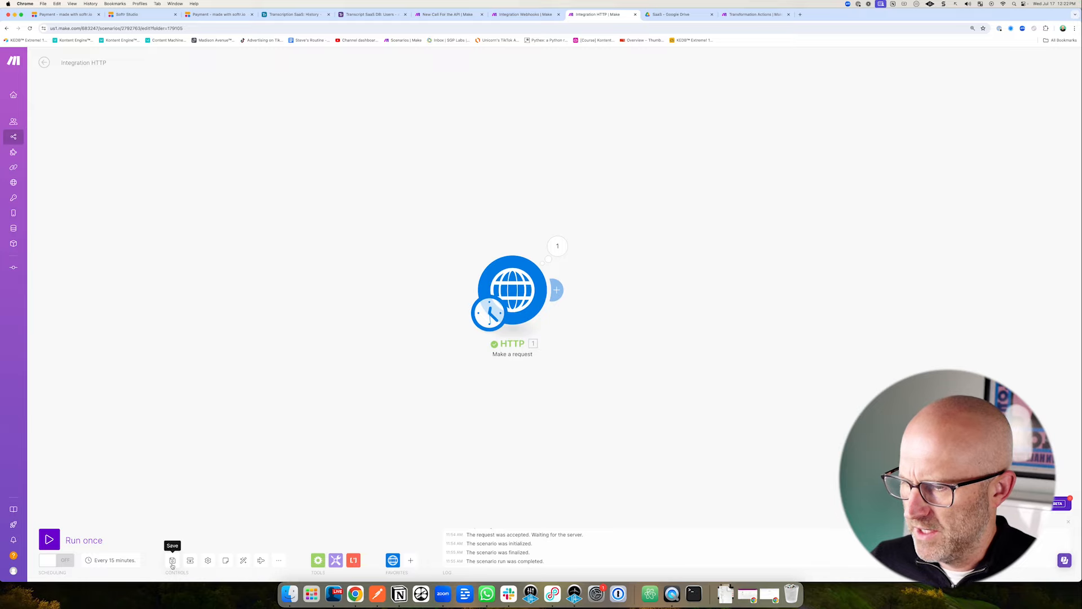
Run only the Integration Webhooks trigger module so it waits for incoming data.
{"action": "left_click", "coordinate": [522, 16]}
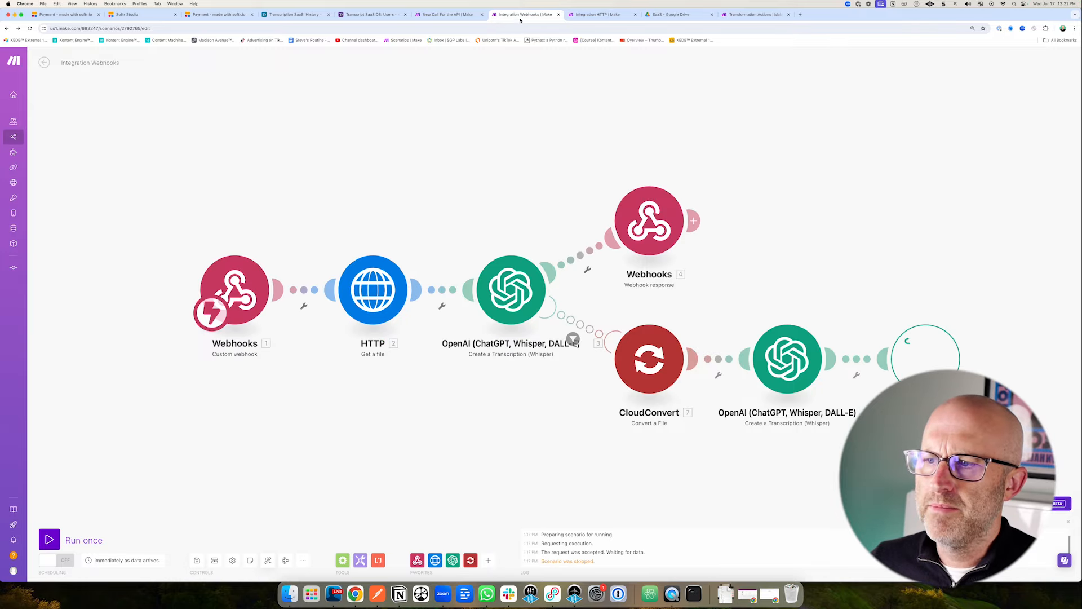
{"action": "right_click", "coordinate": [248, 285]}
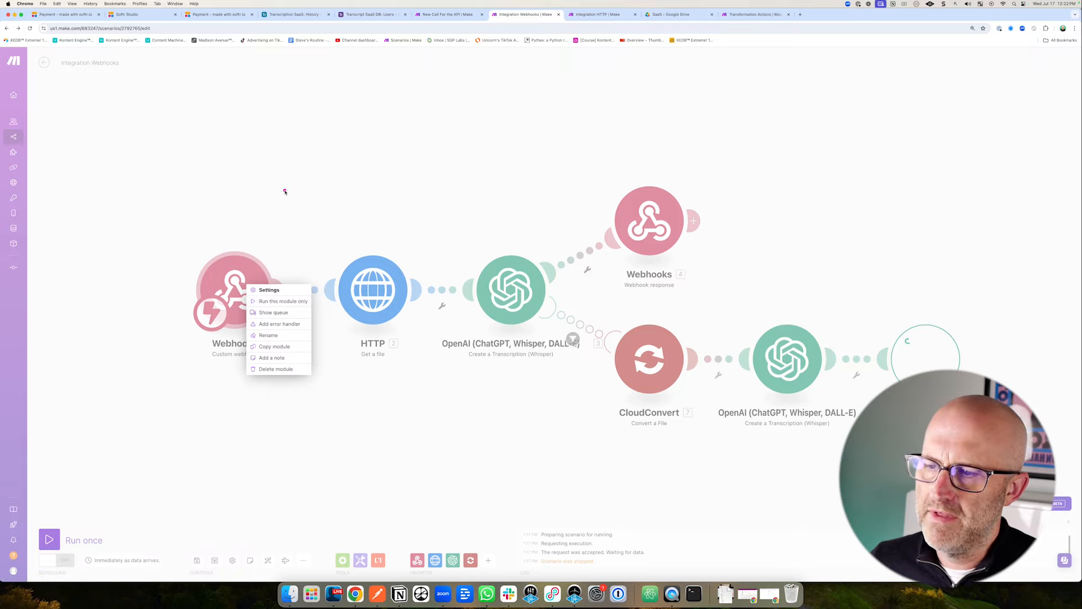
{"action": "mouse_move", "coordinate": [283, 189]}
{"action": "left_mouse_down"}
{"action": "mouse_move", "coordinate": [423, 237]}
{"action": "mouse_move", "coordinate": [532, 194]}
{"action": "mouse_move", "coordinate": [521, 238]}
{"action": "left_mouse_up"}
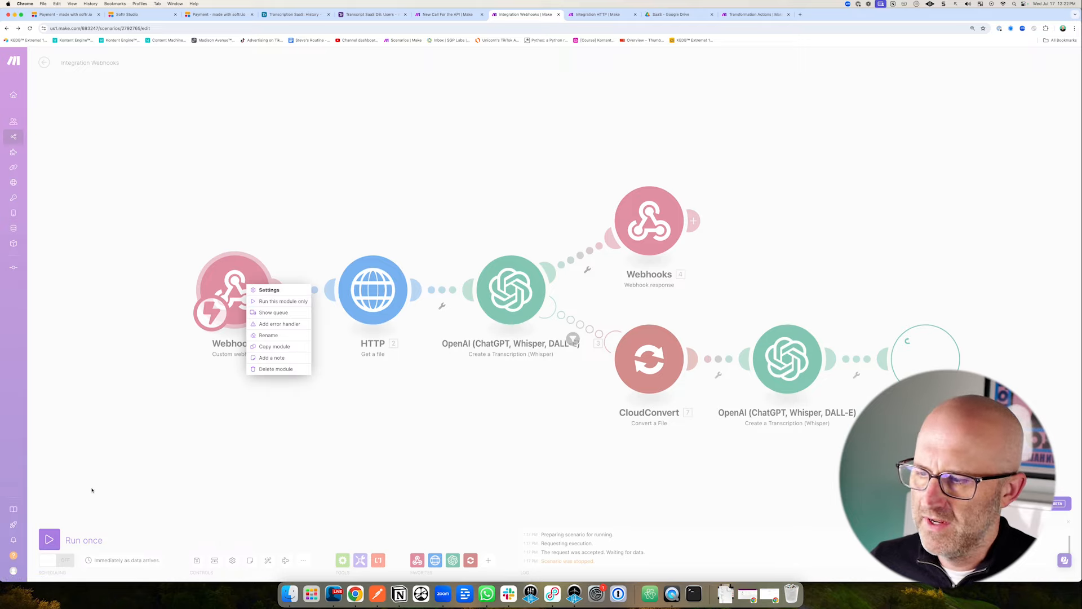
{"action": "left_click_drag", "start_coordinate": [97, 446], "coordinate": [69, 503]}
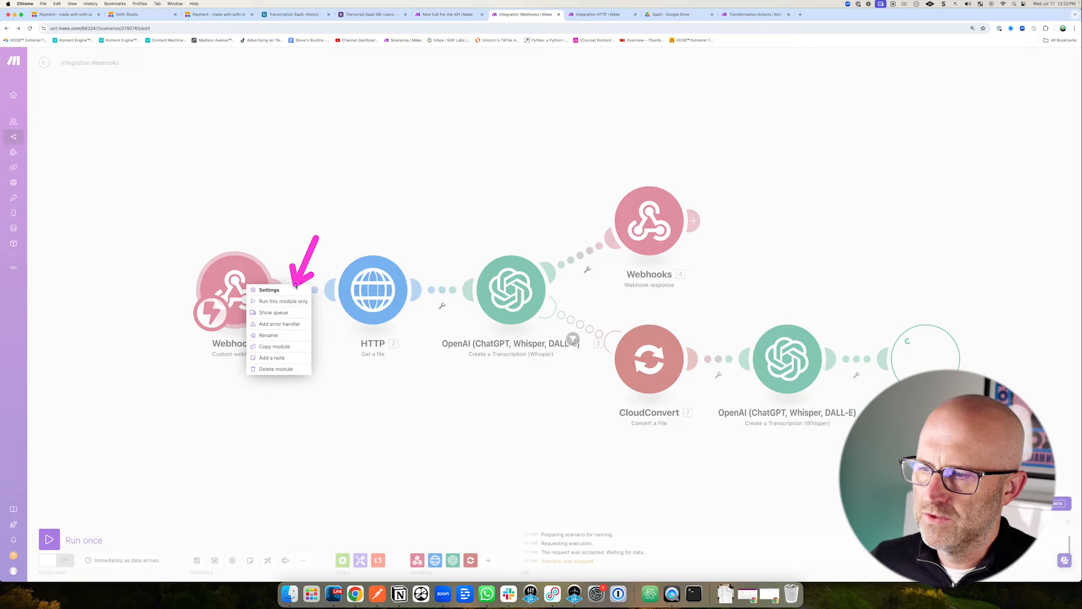
{"action": "mouse_move", "coordinate": [338, 206]}
{"action": "left_mouse_down"}
{"action": "mouse_move", "coordinate": [510, 228]}
{"action": "mouse_move", "coordinate": [496, 261]}
{"action": "mouse_move", "coordinate": [508, 239]}
{"action": "left_mouse_up"}
{"action": "left_click", "coordinate": [278, 302]}
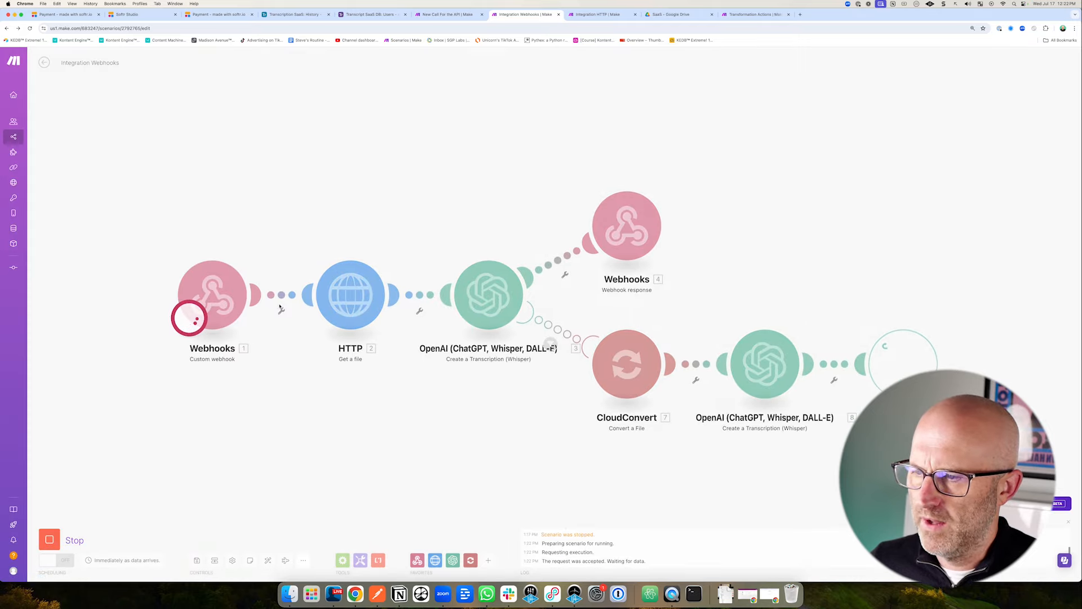
{"action": "left_click_drag", "start_coordinate": [226, 183], "coordinate": [222, 243]}
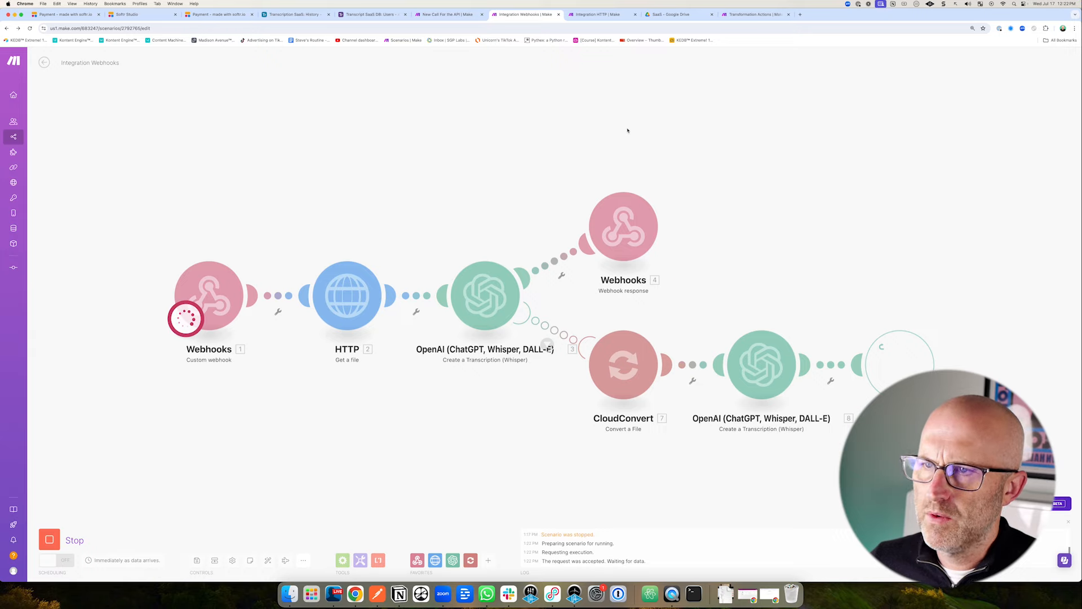
Run the Integration HTTP scenario once and inspect the caught file_url and x-api-key bundle.
{"action": "key", "text": "ctrl+Tab"}
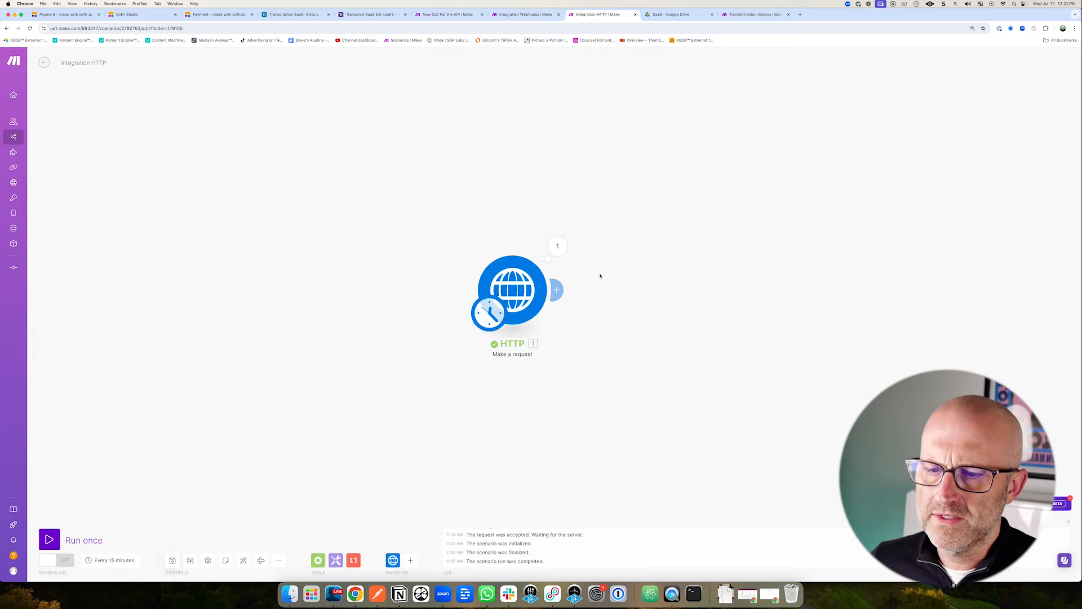
{"action": "left_click", "coordinate": [52, 539]}
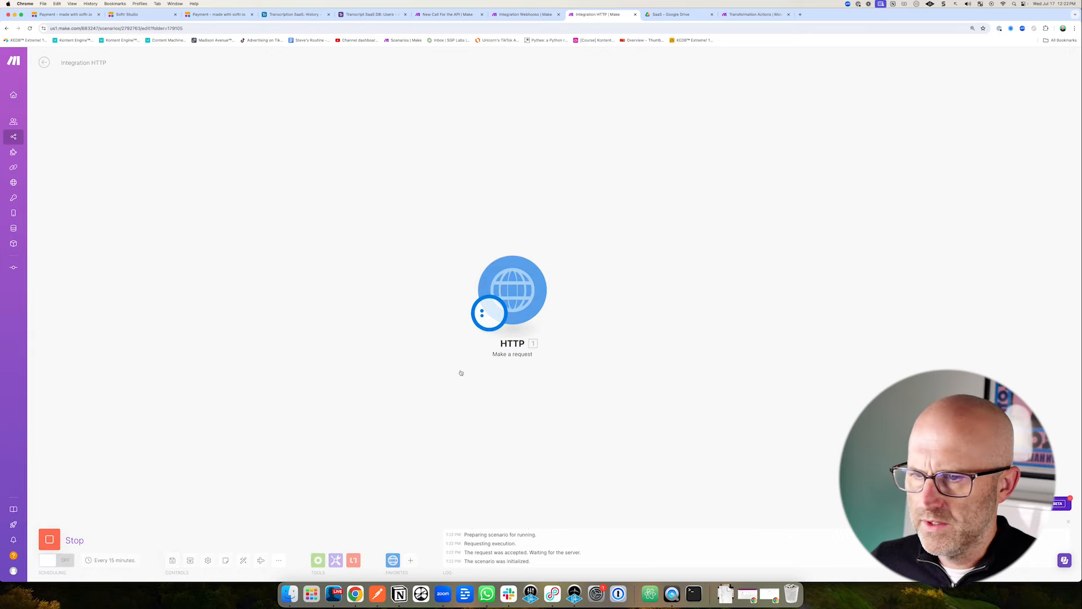
{"action": "left_click", "coordinate": [521, 14]}
{"action": "left_click_drag", "start_coordinate": [259, 193], "coordinate": [260, 227]}
{"action": "left_click", "coordinate": [253, 252]}
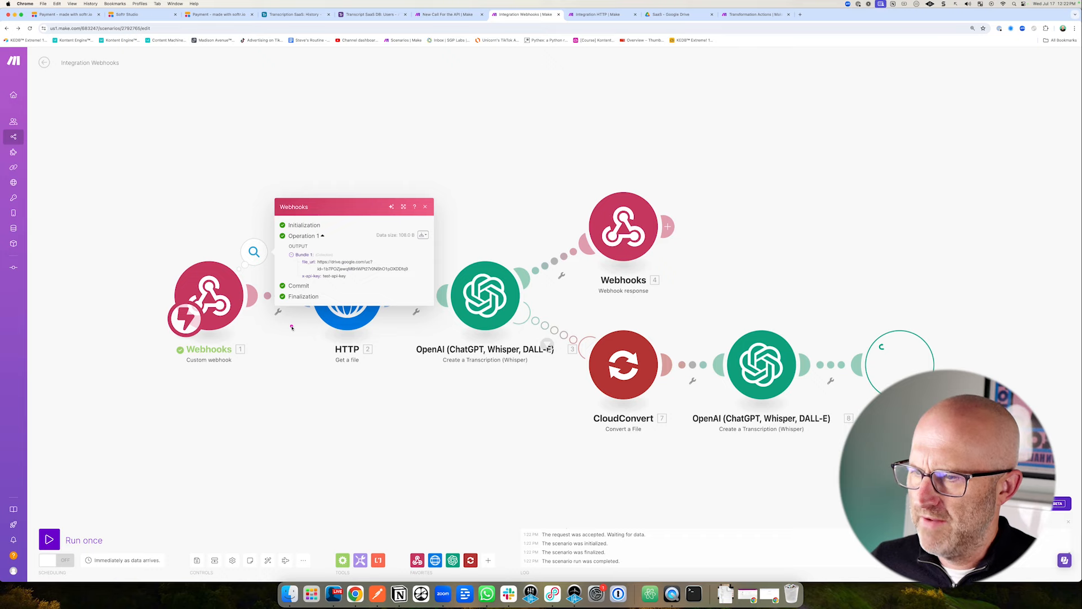
{"action": "left_click_drag", "start_coordinate": [292, 326], "coordinate": [326, 286]}
{"action": "left_click_drag", "start_coordinate": [293, 222], "coordinate": [284, 280]}
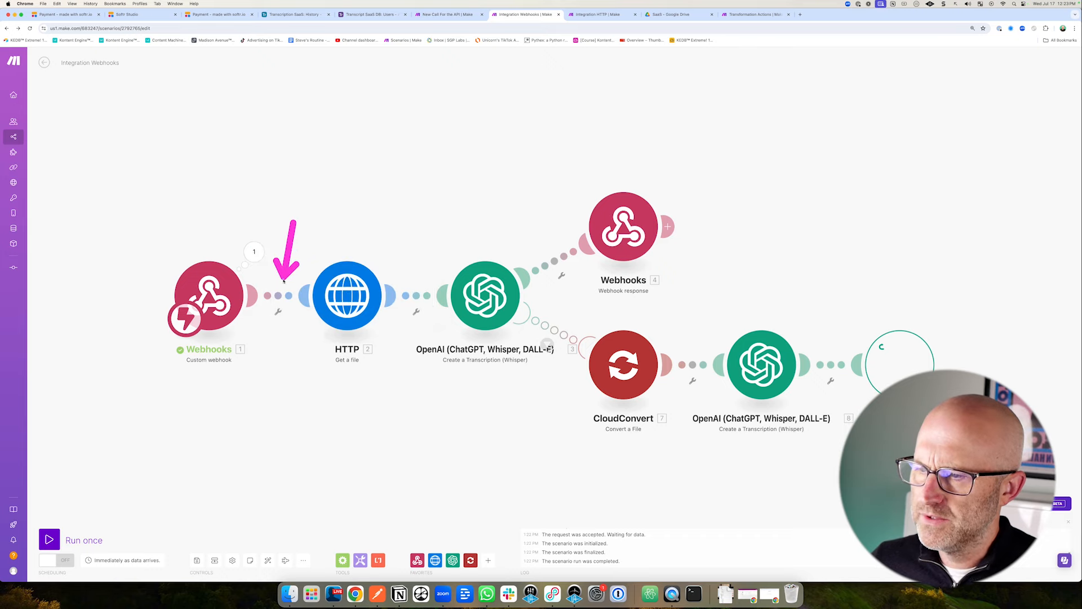
Insert an Airtable Search Records module between the Webhooks and HTTP modules.
{"action": "left_click", "coordinate": [278, 311]}
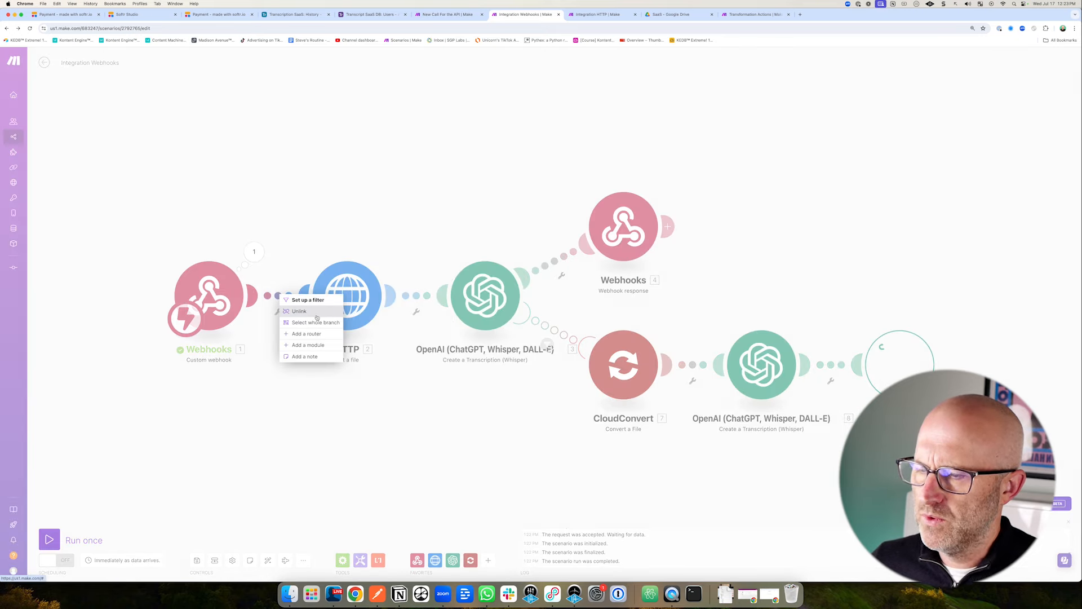
{"action": "left_click", "coordinate": [308, 345]}
{"action": "left_click_drag", "start_coordinate": [470, 278], "coordinate": [438, 323]}
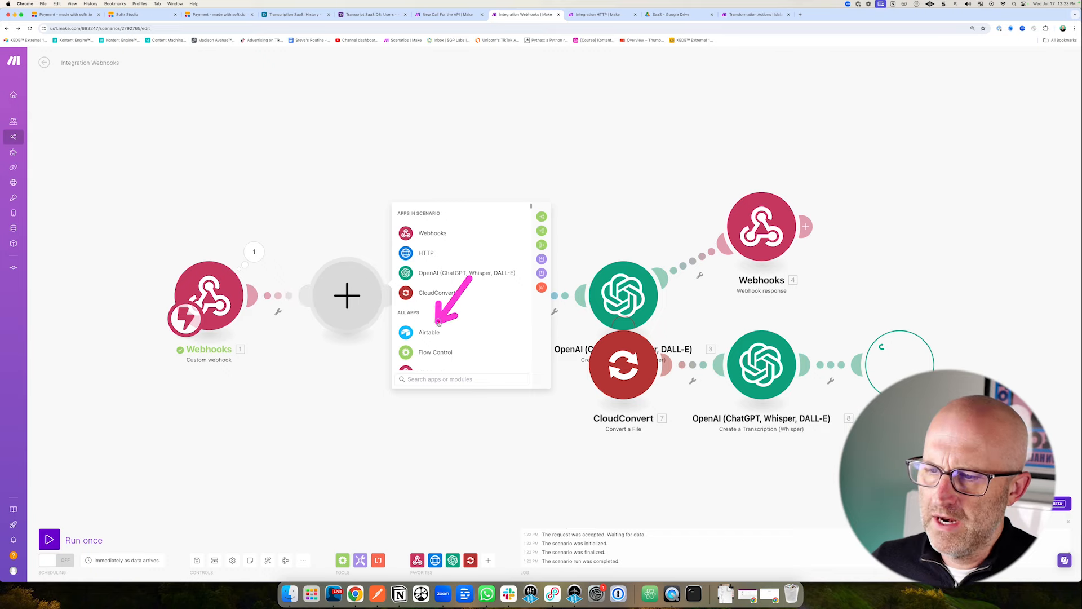
{"action": "left_click", "coordinate": [430, 333]}
{"action": "left_click_drag", "start_coordinate": [503, 216], "coordinate": [465, 262]}
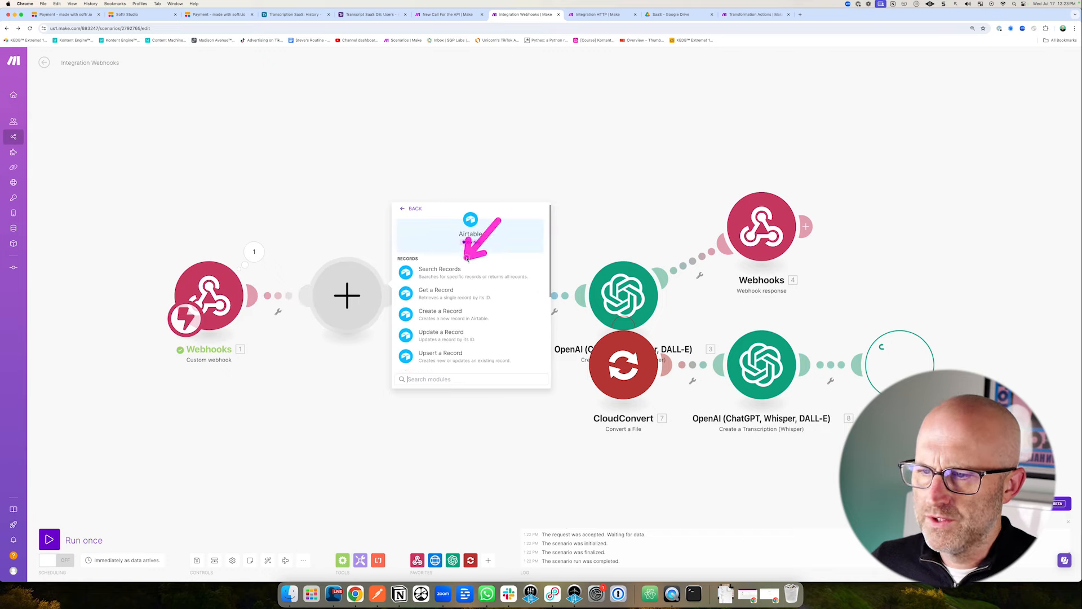
{"action": "left_click", "coordinate": [446, 273]}
{"action": "left_click_drag", "start_coordinate": [458, 209], "coordinate": [436, 255]}
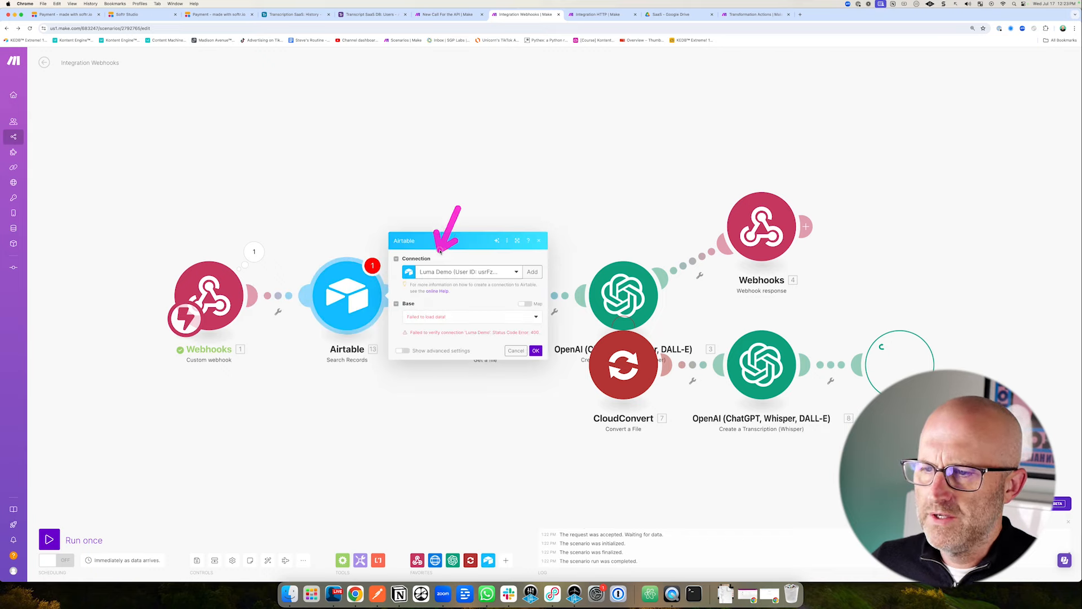
{"action": "left_click_drag", "start_coordinate": [403, 107], "coordinate": [373, 28]}
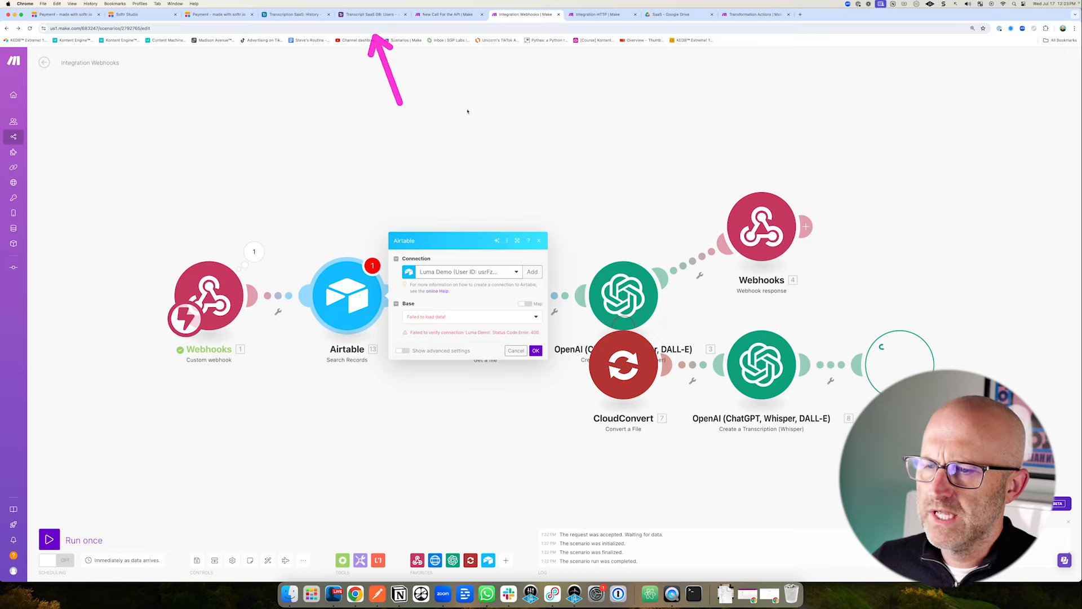
{"action": "left_click_drag", "start_coordinate": [583, 215], "coordinate": [551, 253]}
Create an Airtable OAuth connection named 'TRanscript SaaS Demo #2' and save it.
{"action": "left_click", "coordinate": [532, 271]}
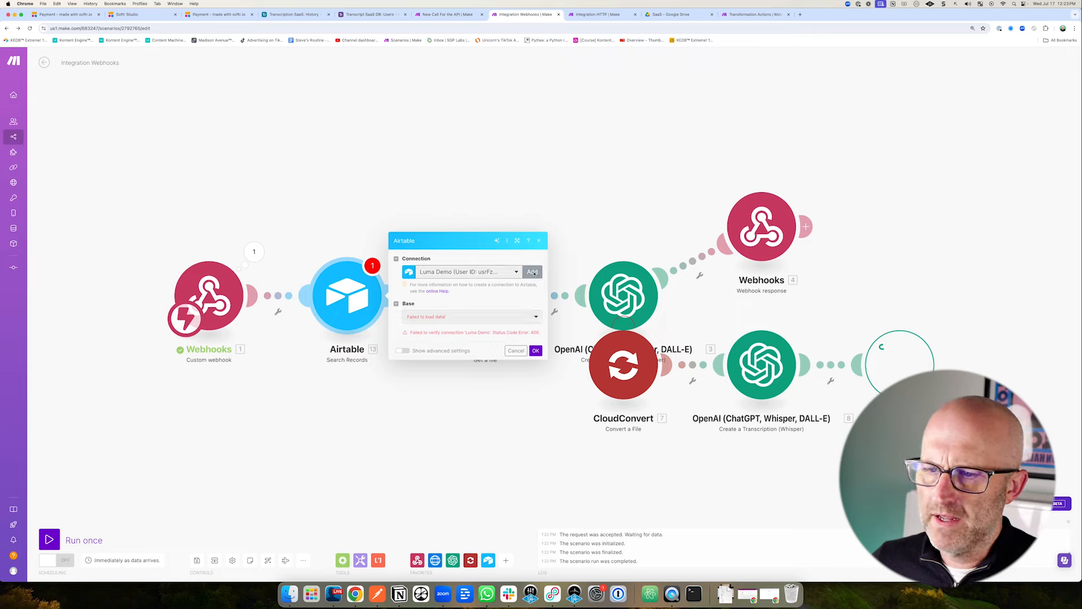
{"action": "left_click", "coordinate": [584, 275]}
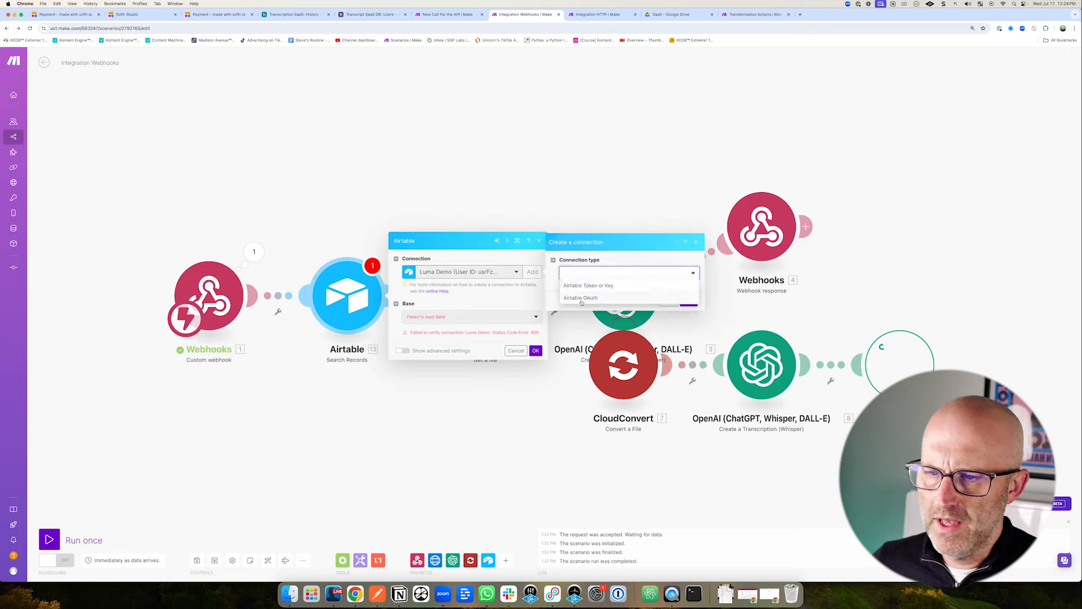
{"action": "left_click", "coordinate": [581, 299]}
{"action": "triple_click", "coordinate": [647, 289]}
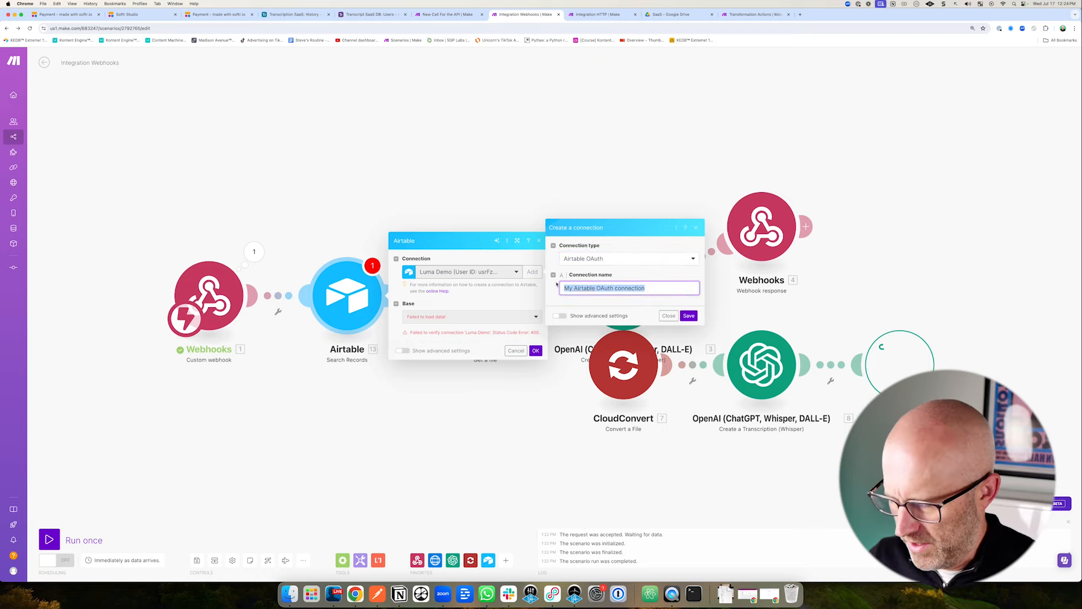
{"action": "type", "text": "TRanscript SaaS Demo #2"}
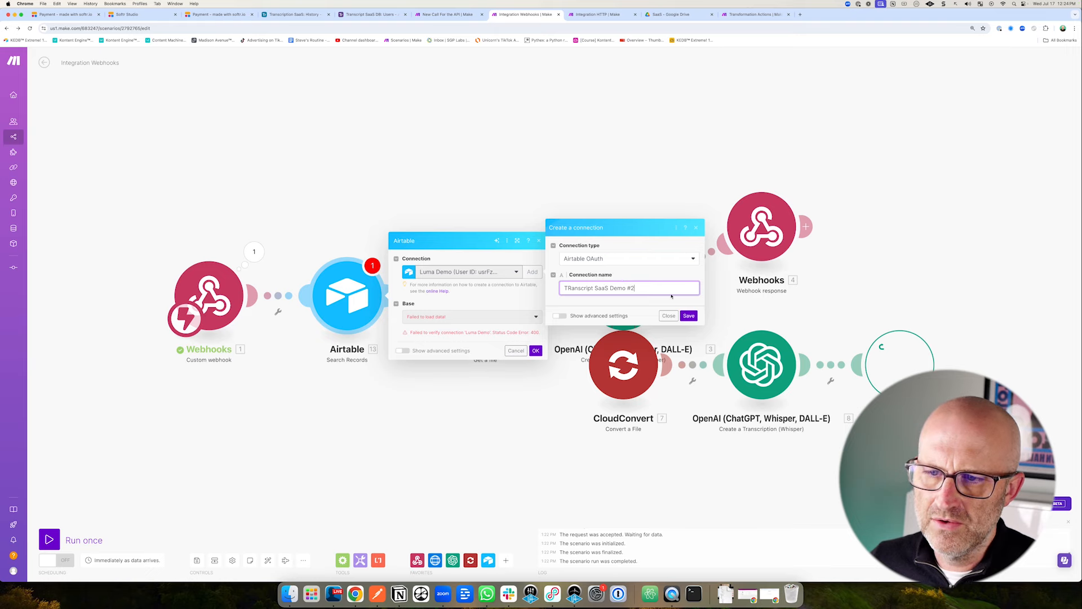
{"action": "left_click", "coordinate": [689, 316]}
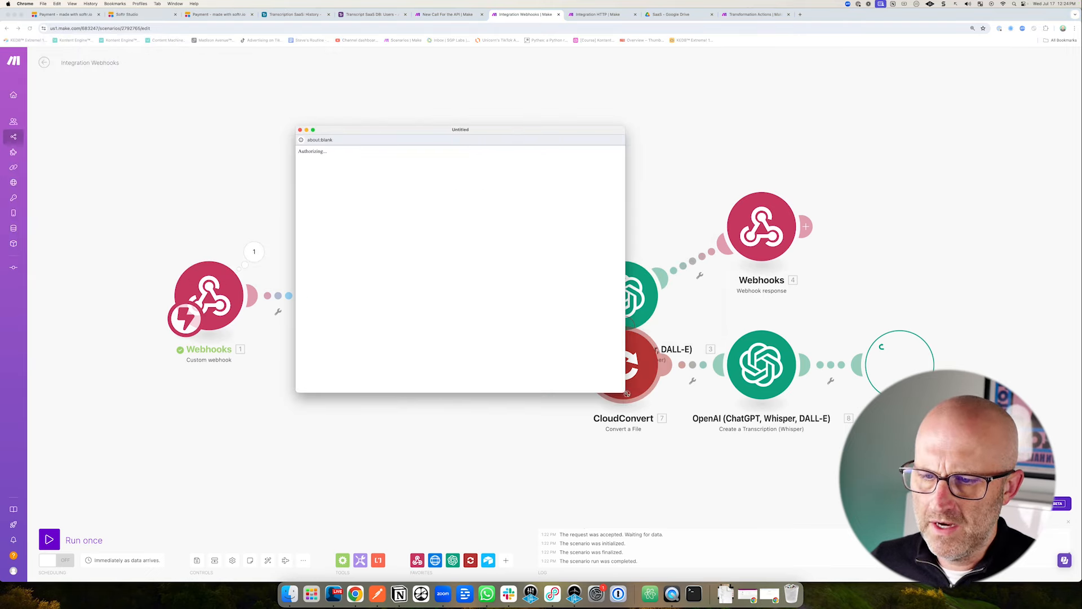
Search 'SaaS', add the Transcript SaaS DB base, and grant Make access to it.
{"action": "left_click", "coordinate": [407, 369]}
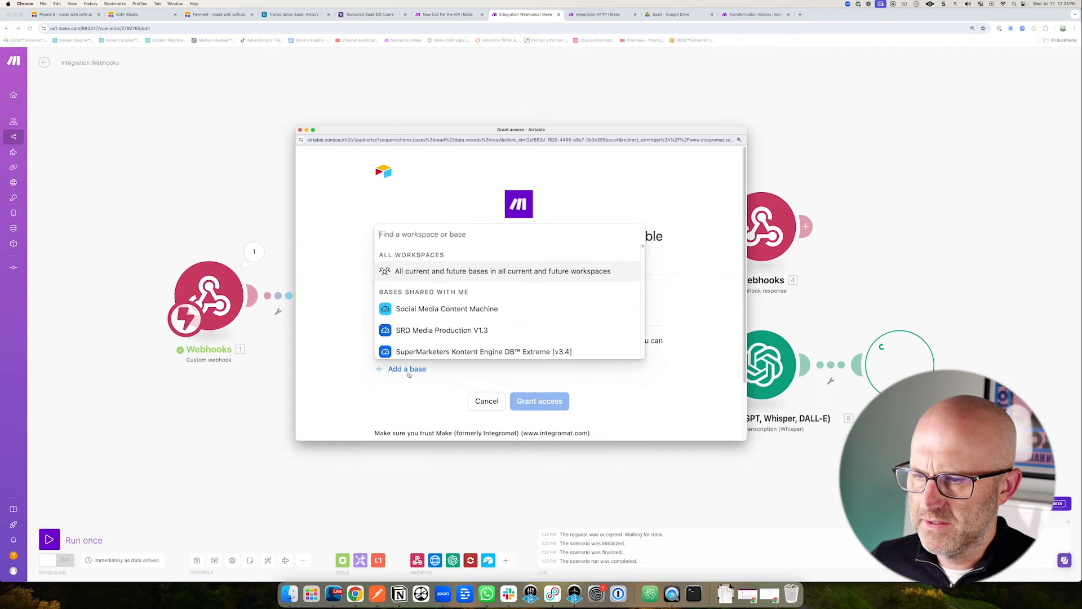
{"action": "type", "text": "SaaS"}
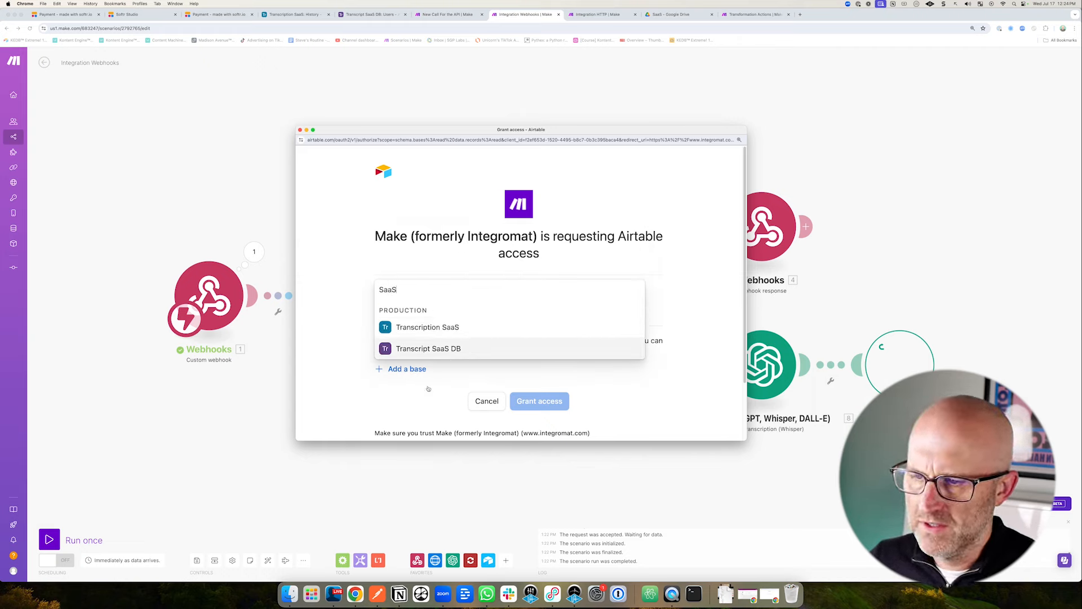
{"action": "left_click", "coordinate": [428, 349]}
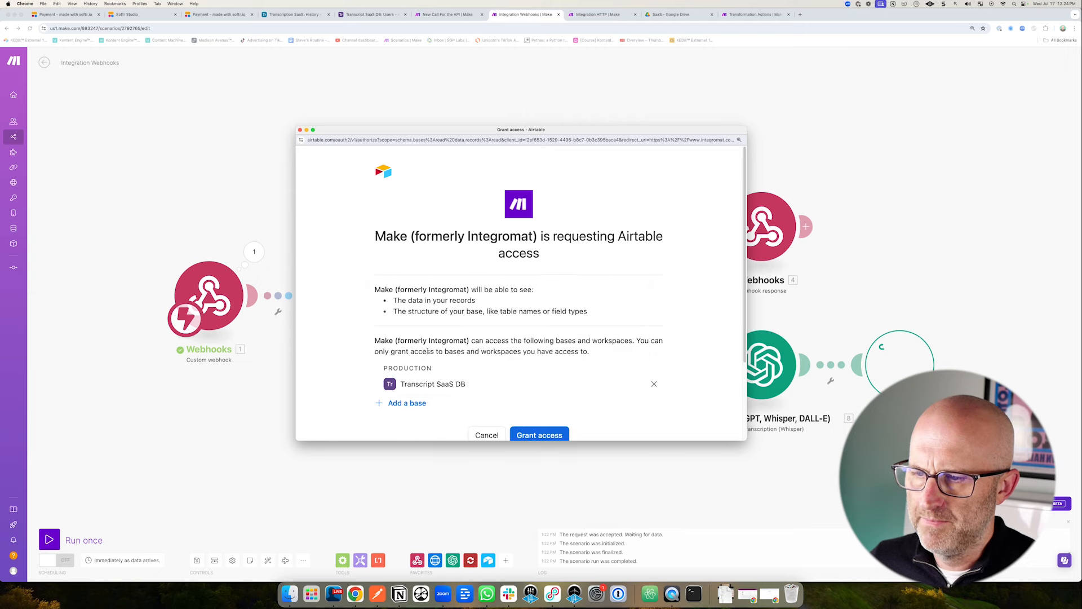
{"action": "scroll", "coordinate": [541, 420], "scroll_direction": "down", "scroll_amount": 1}
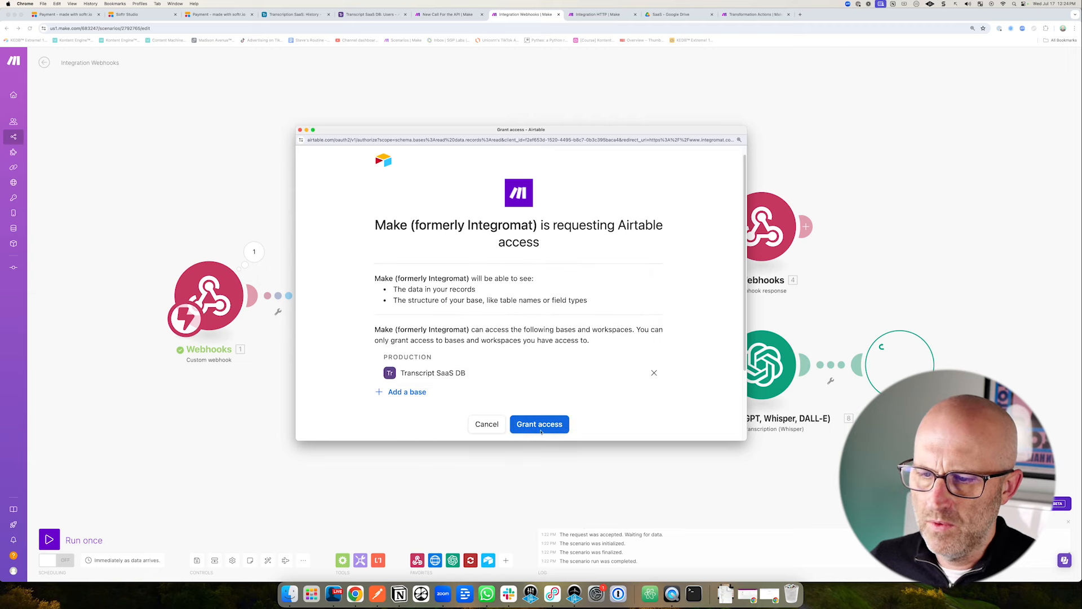
{"action": "left_click", "coordinate": [540, 431]}
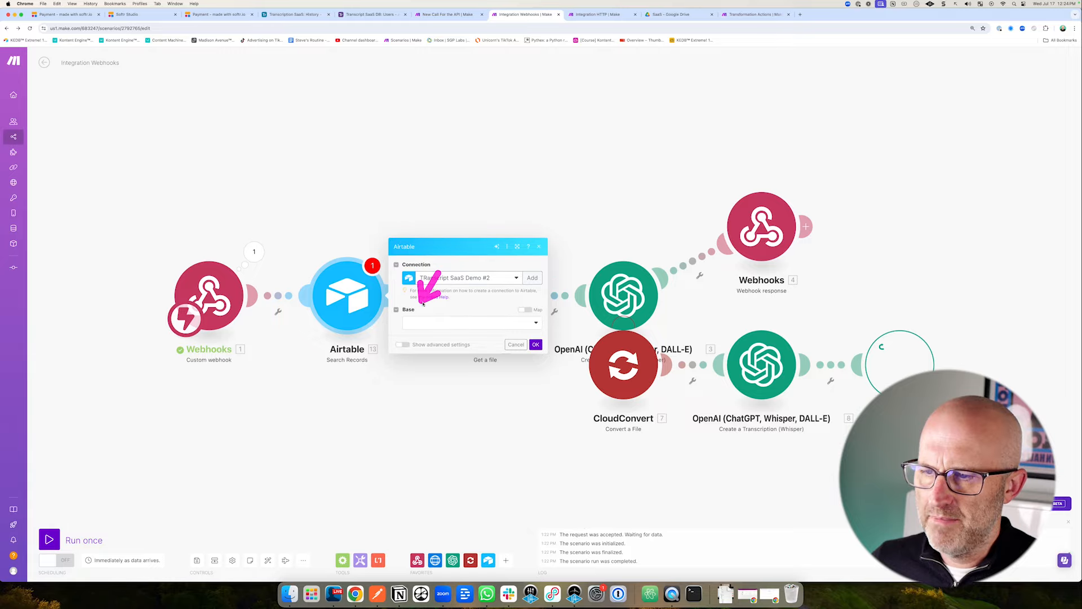
Set the search module's base to Transcript SaaS DB and its table to Users.
{"action": "left_click", "coordinate": [435, 323]}
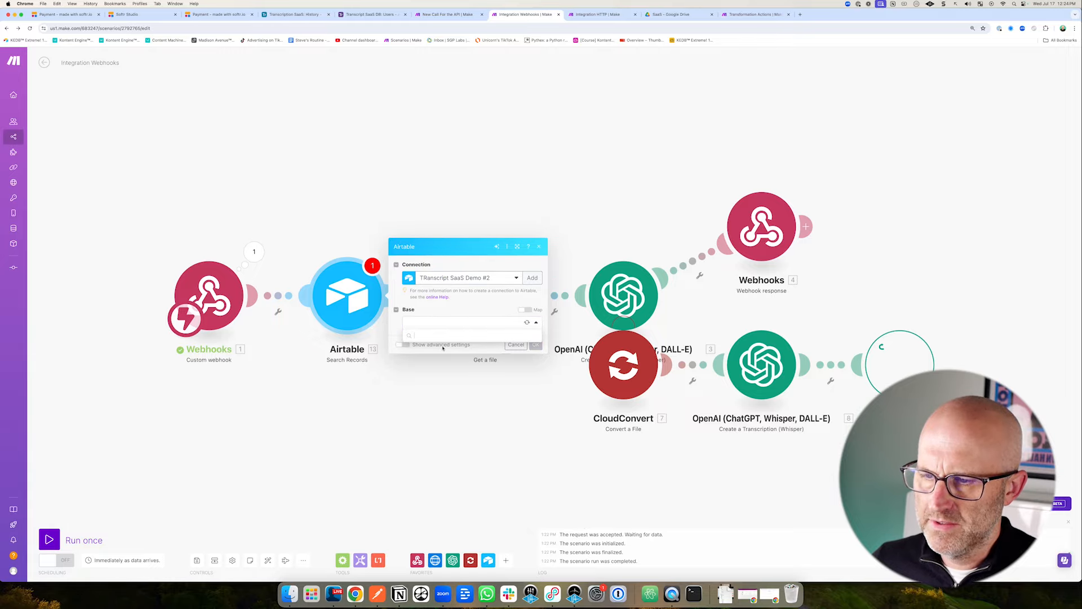
{"action": "left_click", "coordinate": [442, 349]}
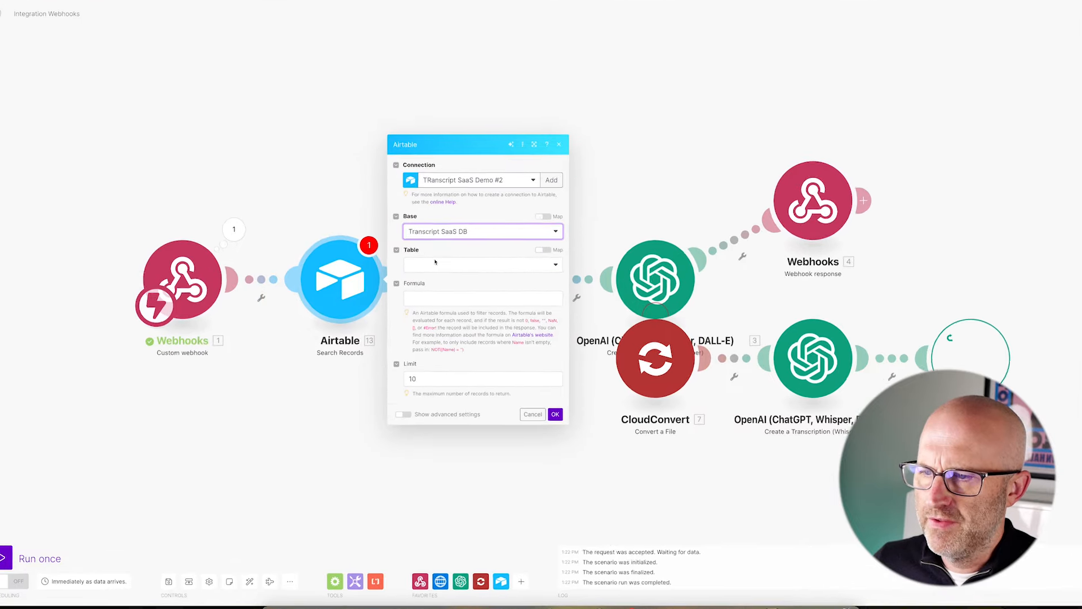
{"action": "left_click", "coordinate": [431, 282]}
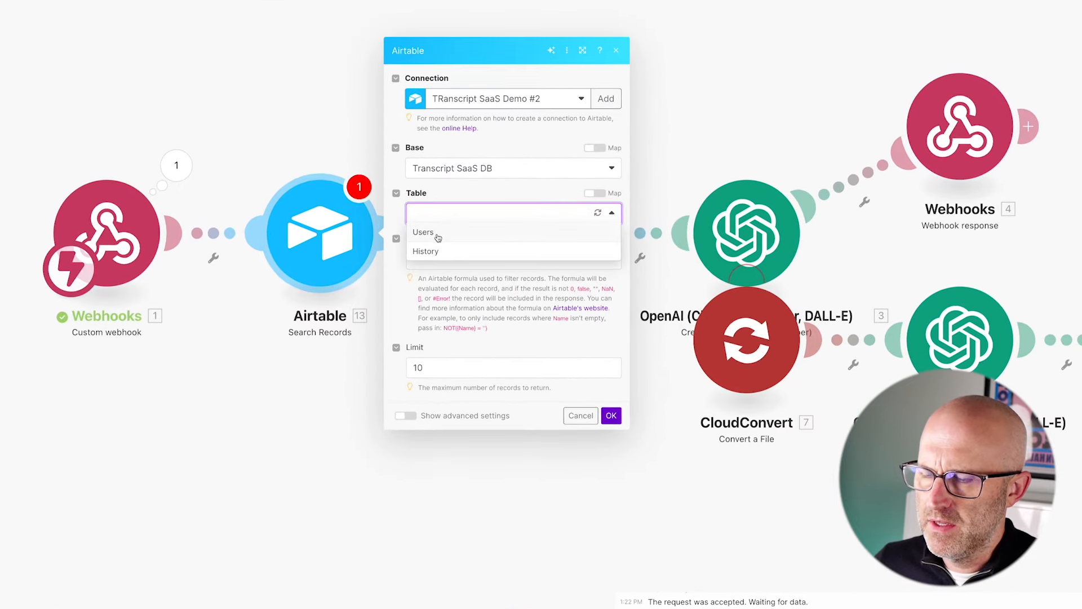
{"action": "left_click", "coordinate": [438, 238]}
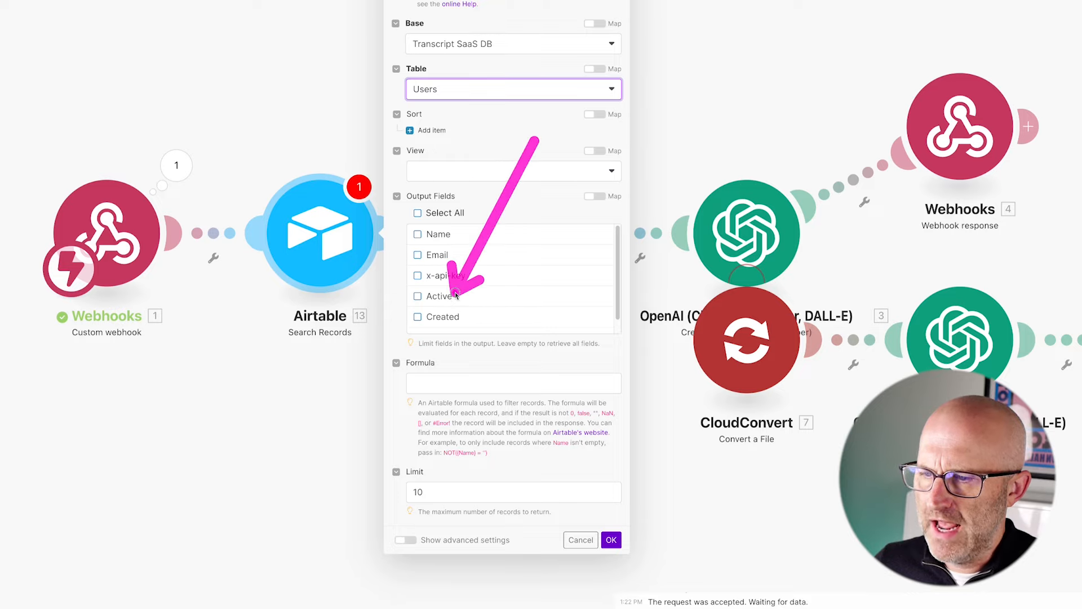
{"action": "left_click_drag", "start_coordinate": [330, 73], "coordinate": [323, 160]}
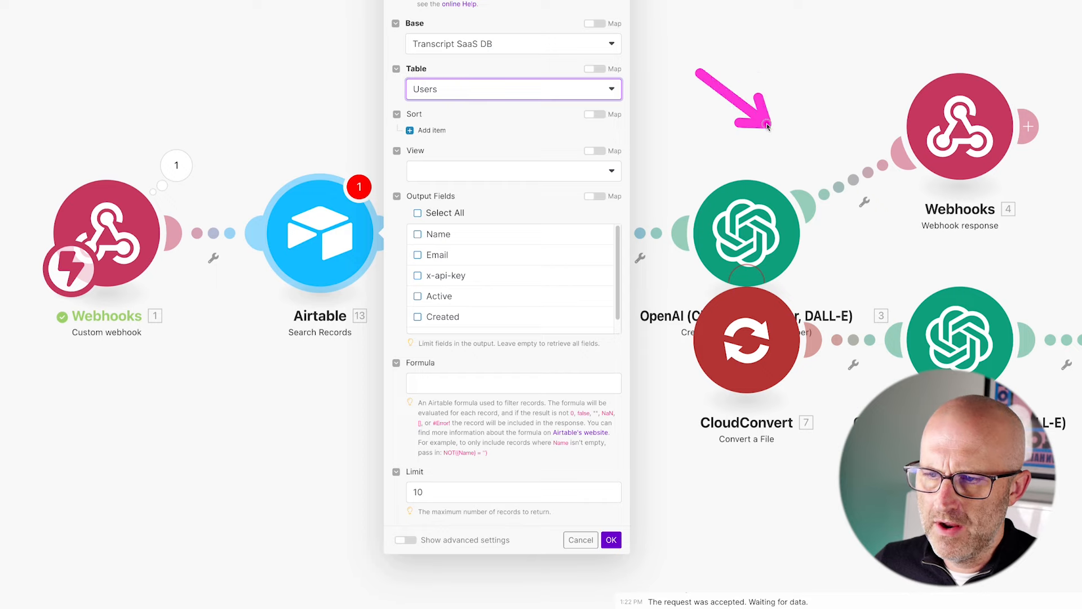
{"action": "left_click_drag", "start_coordinate": [306, 75], "coordinate": [305, 158]}
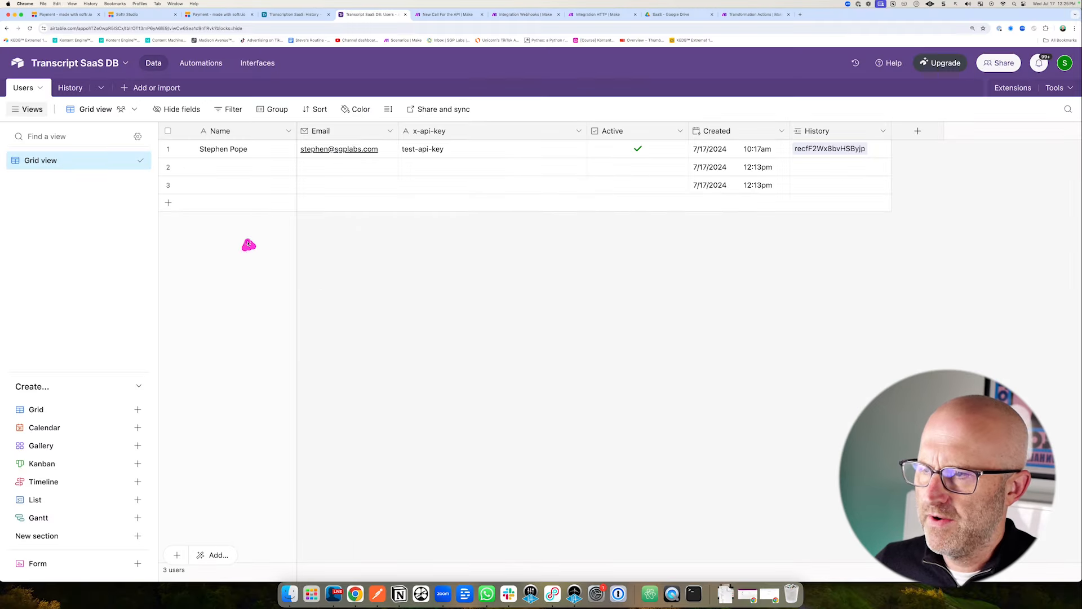
{"action": "mouse_move", "coordinate": [249, 245]}
{"action": "left_mouse_down"}
{"action": "mouse_move", "coordinate": [224, 151]}
{"action": "mouse_move", "coordinate": [392, 162]}
{"action": "left_mouse_up"}
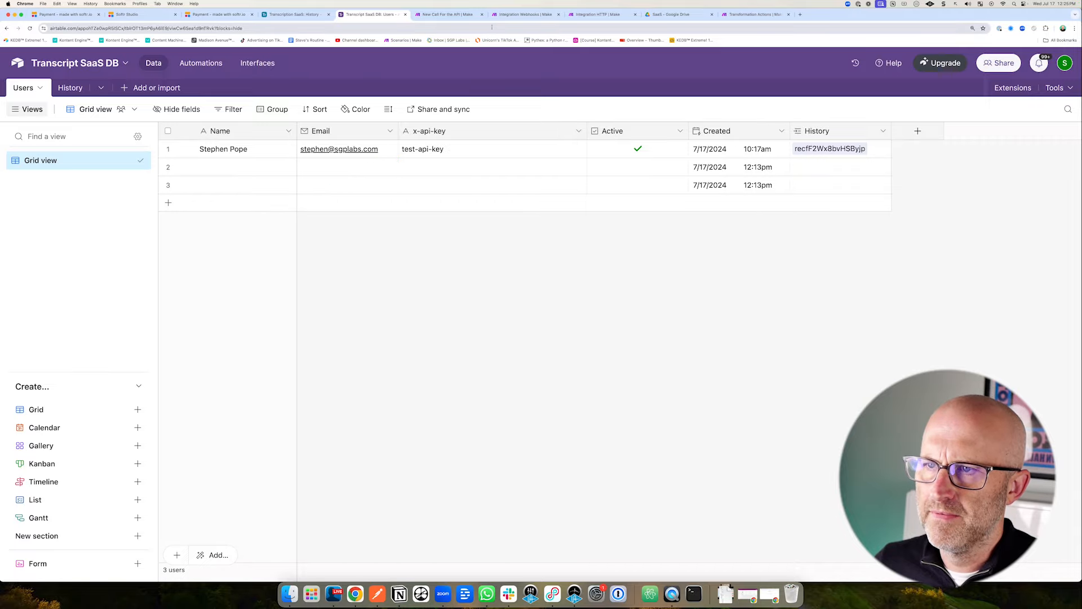
Start the record filter formula as AND({x-api-key}=.
{"action": "left_click", "coordinate": [525, 15]}
{"action": "left_click_drag", "start_coordinate": [197, 183], "coordinate": [198, 240]}
{"action": "left_click_drag", "start_coordinate": [506, 307], "coordinate": [455, 315]}
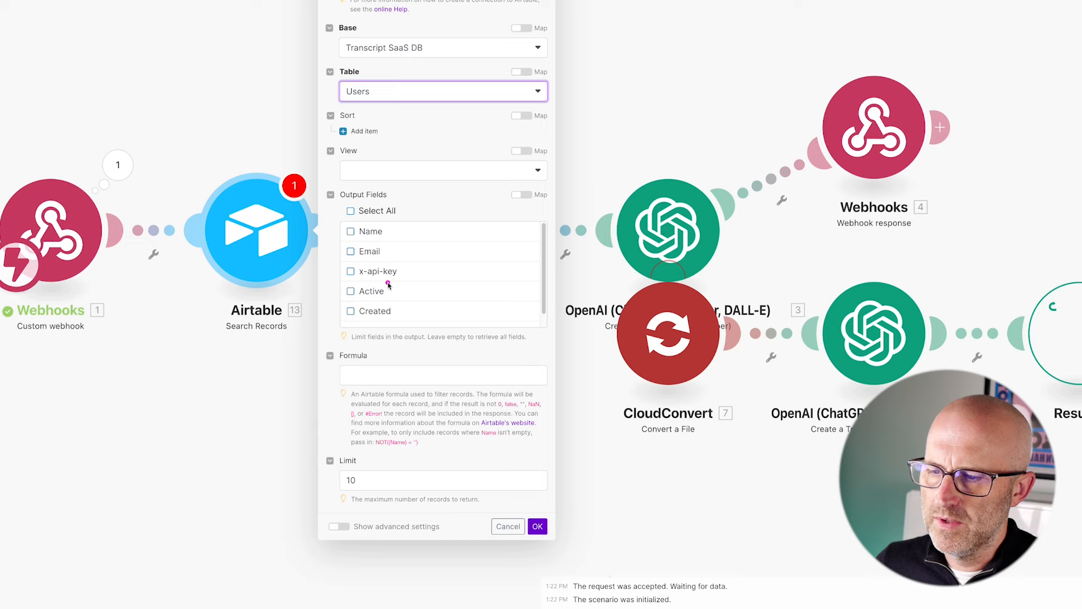
{"action": "left_click_drag", "start_coordinate": [388, 285], "coordinate": [357, 354]}
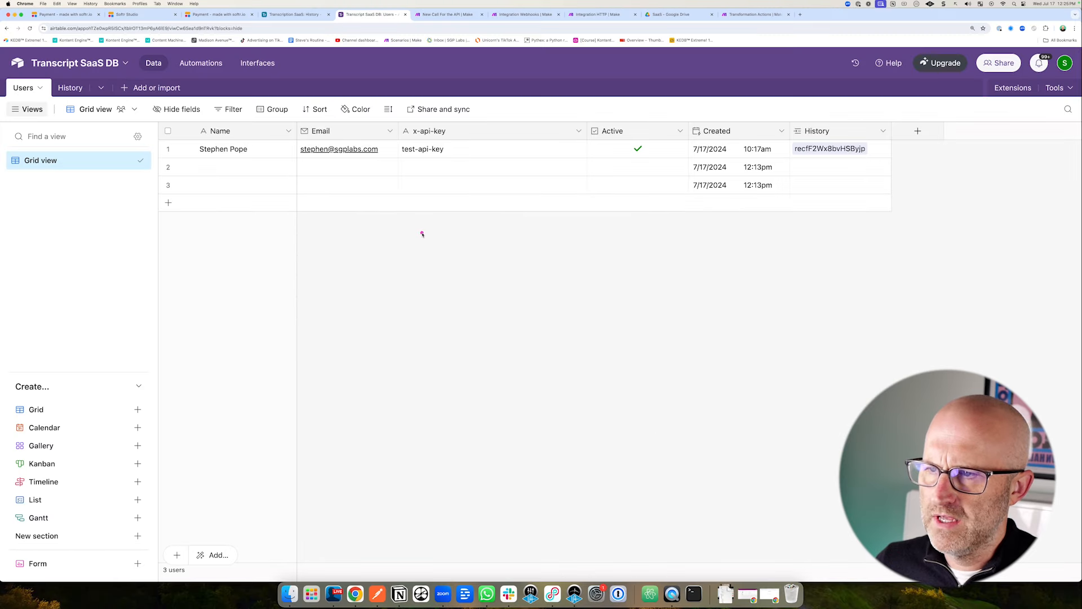
{"action": "mouse_move", "coordinate": [404, 226]}
{"action": "left_mouse_down"}
{"action": "mouse_move", "coordinate": [425, 164]}
{"action": "mouse_move", "coordinate": [590, 159]}
{"action": "left_mouse_up"}
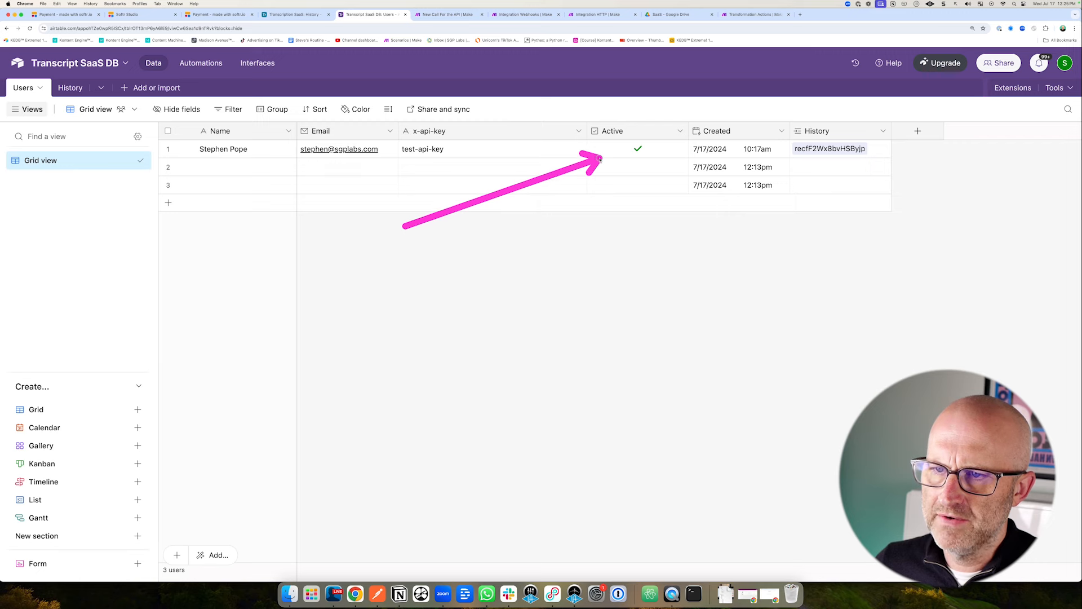
{"action": "left_click", "coordinate": [220, 14]}
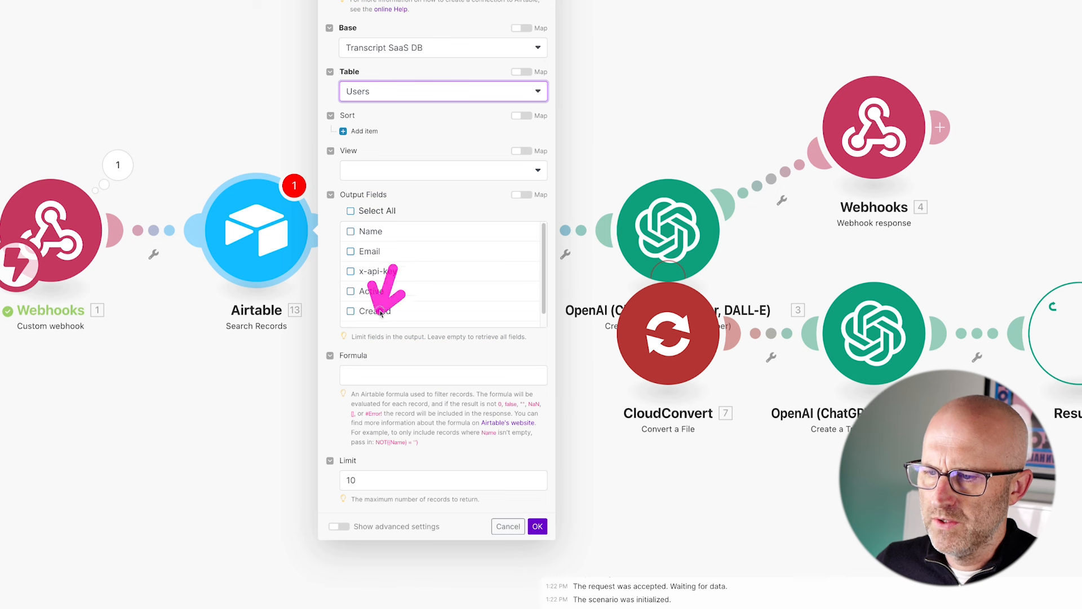
{"action": "left_click", "coordinate": [358, 375]}
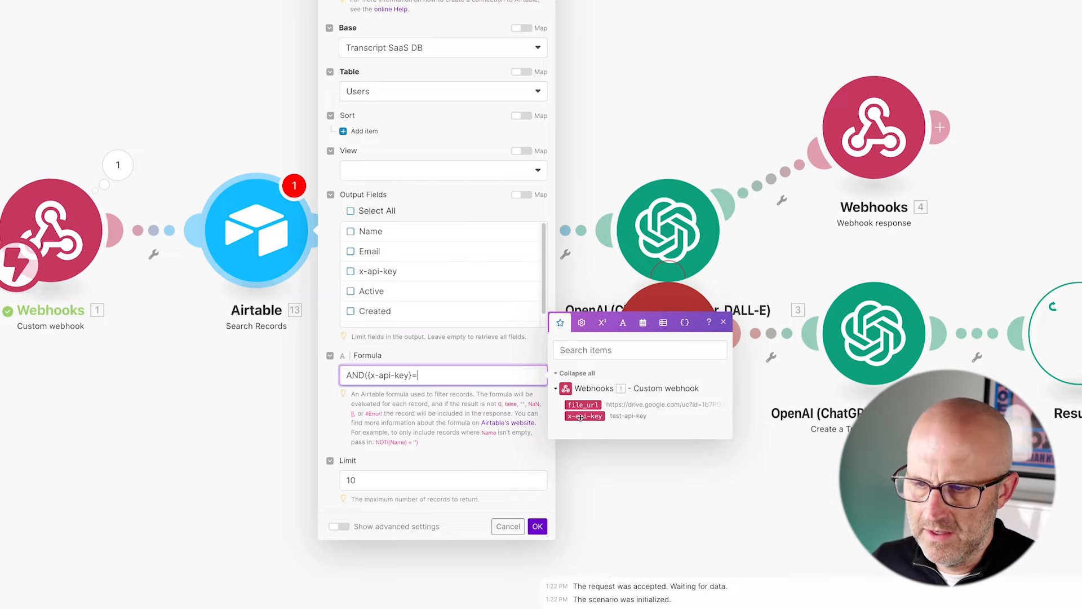
Finish the formula AND({x-api-key}="[x-api-key]",{Active}=1), set limit 1, and save.
{"action": "left_click_drag", "start_coordinate": [581, 418], "coordinate": [499, 412]}
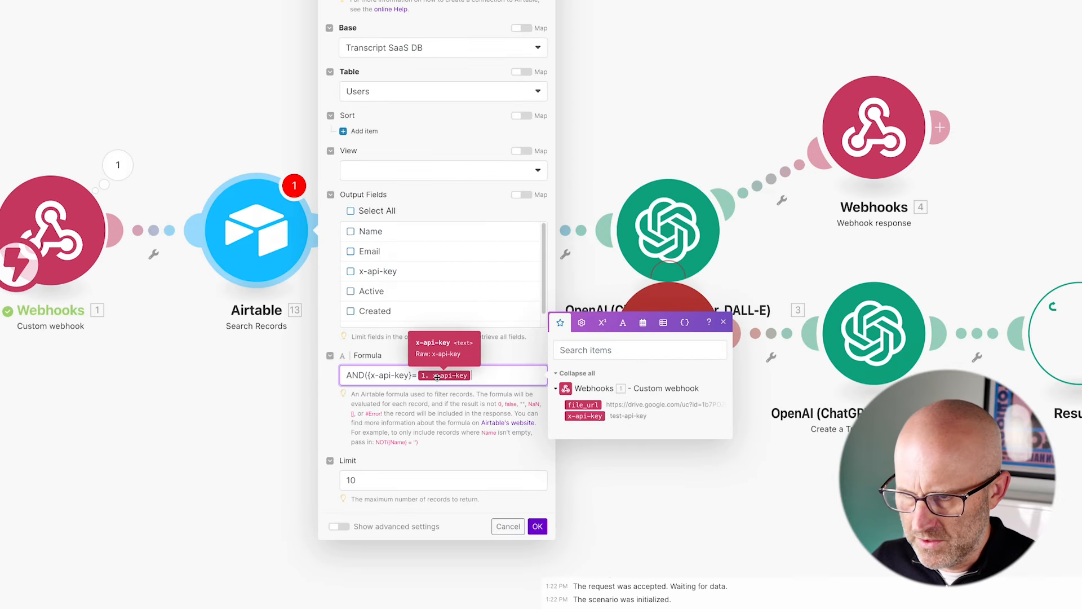
{"action": "key", "text": "Left"}
{"action": "key", "text": "Left"}
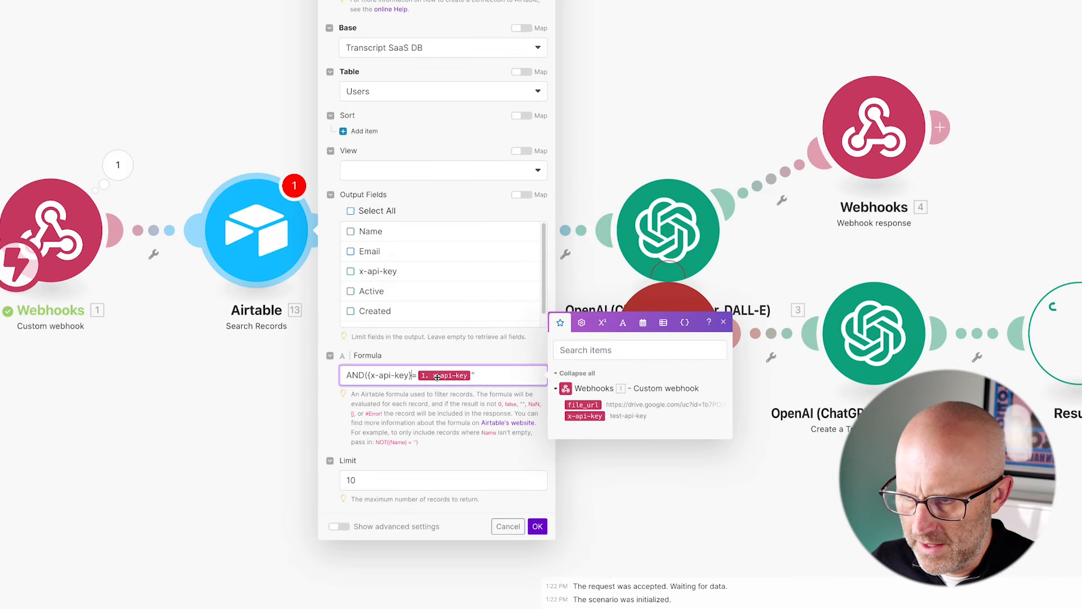
{"action": "type", "text": "\""}
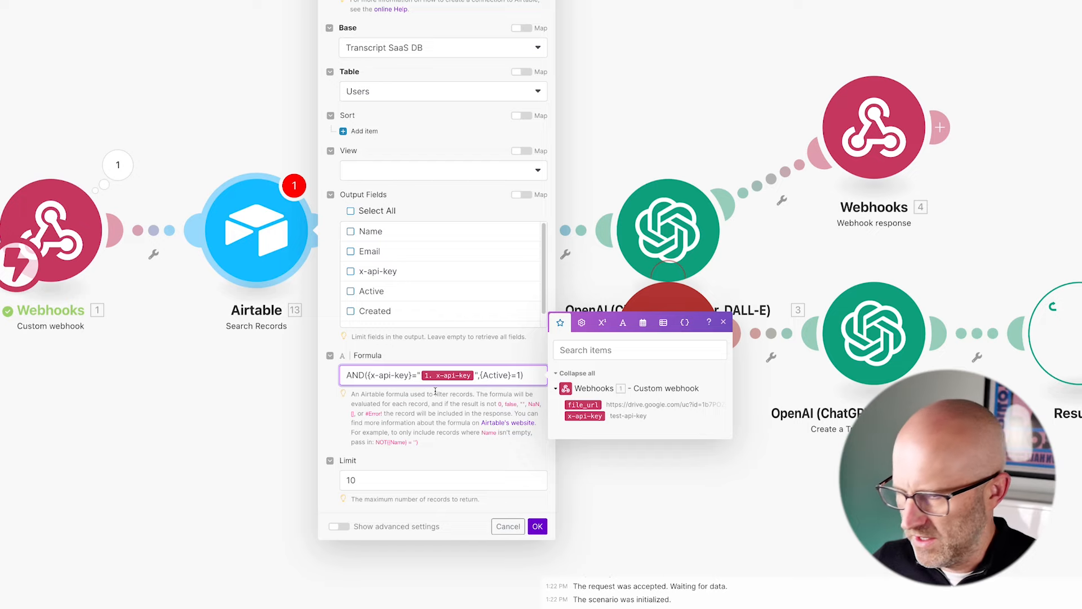
{"action": "left_click", "coordinate": [380, 481]}
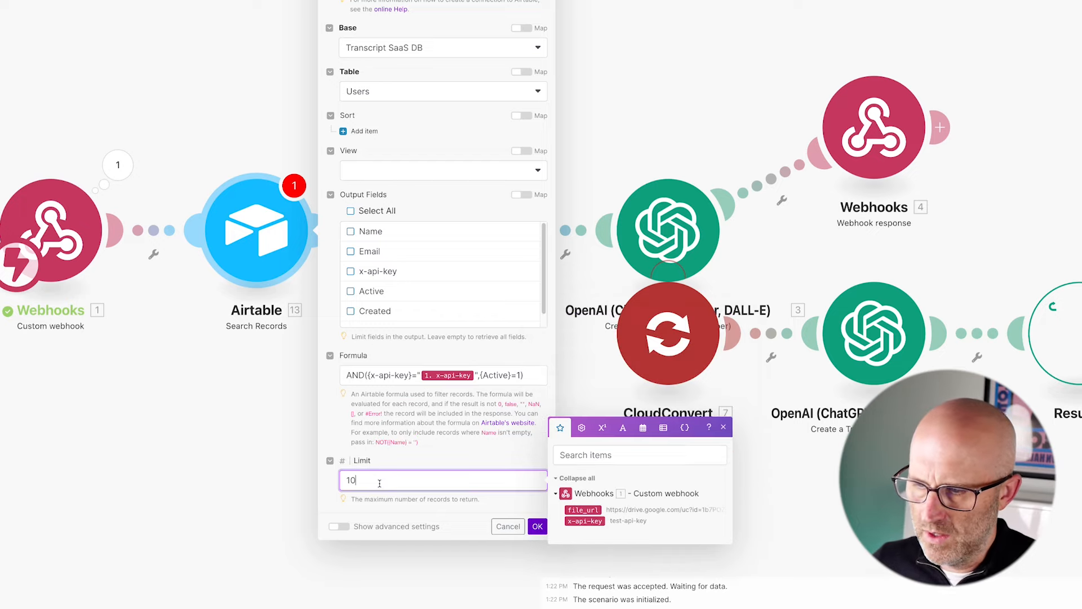
{"action": "left_click", "coordinate": [443, 447]}
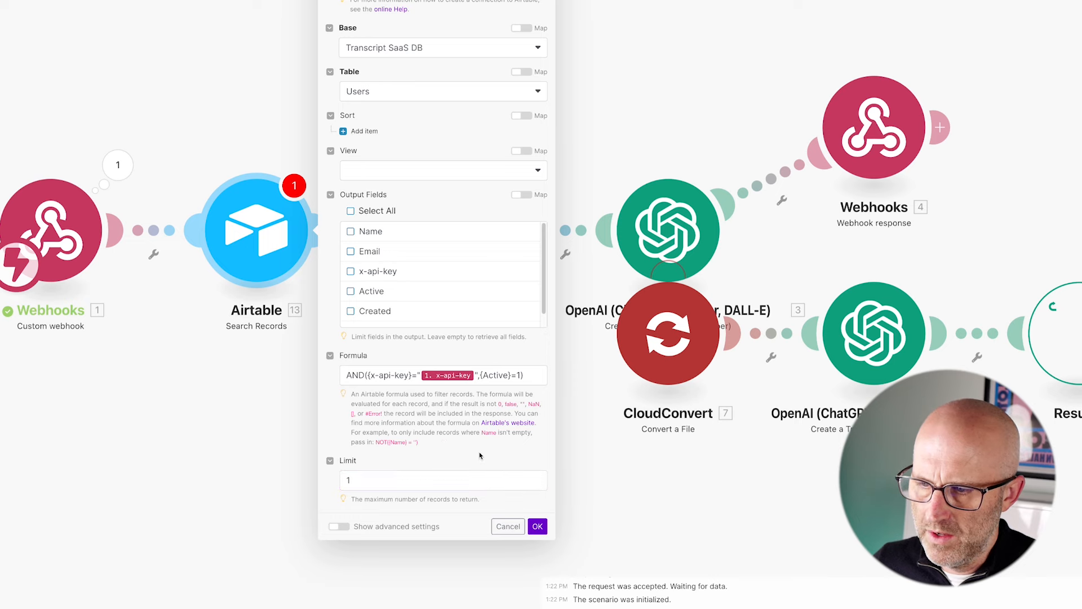
{"action": "left_click", "coordinate": [538, 527]}
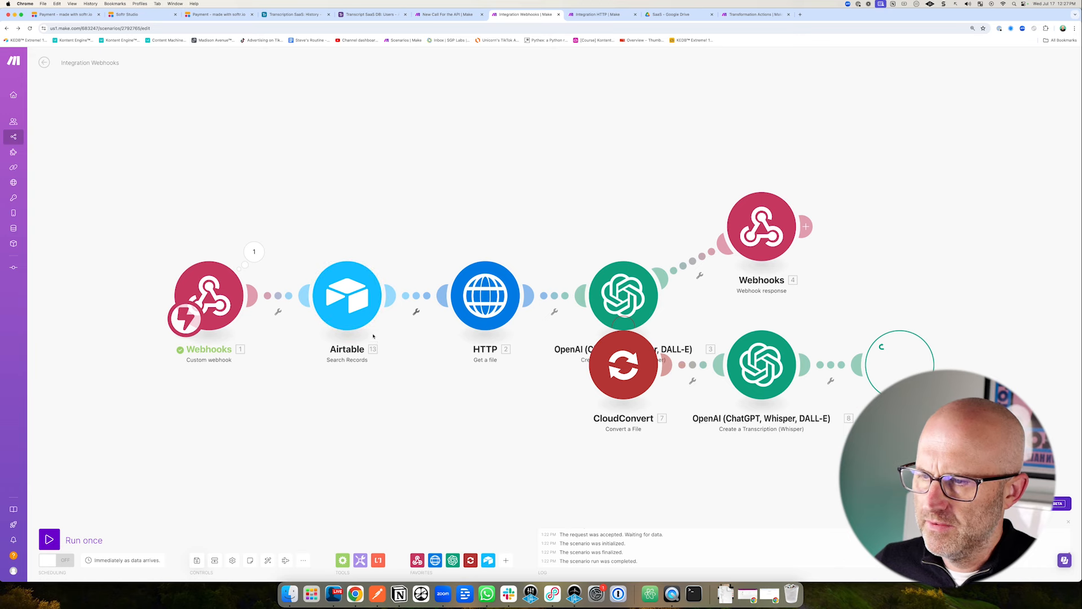
{"action": "right_click", "coordinate": [350, 295]}
{"action": "left_click", "coordinate": [384, 312]}
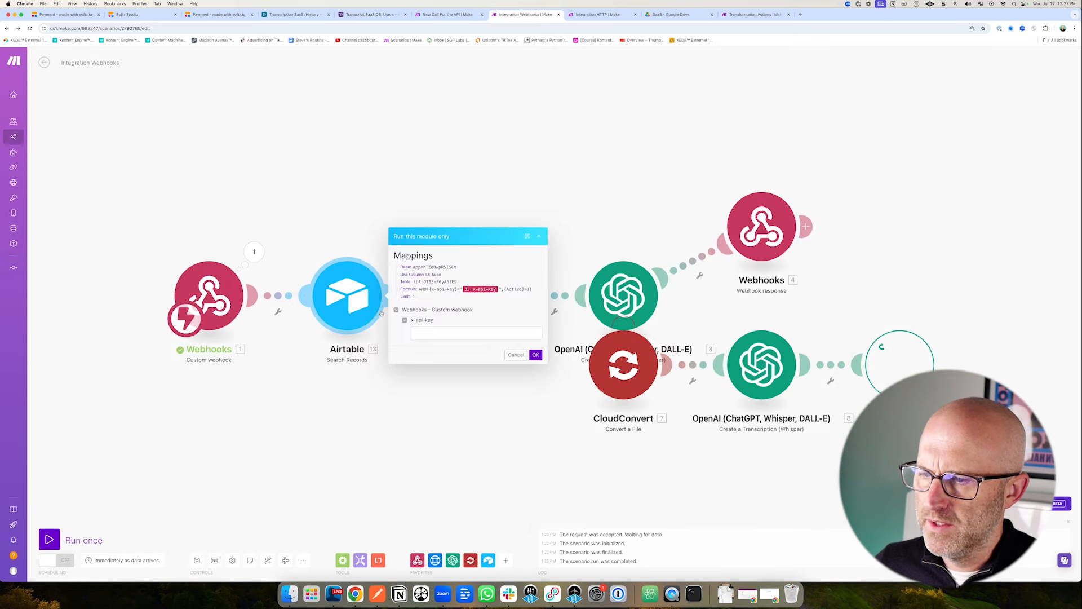
{"action": "left_click", "coordinate": [378, 15]}
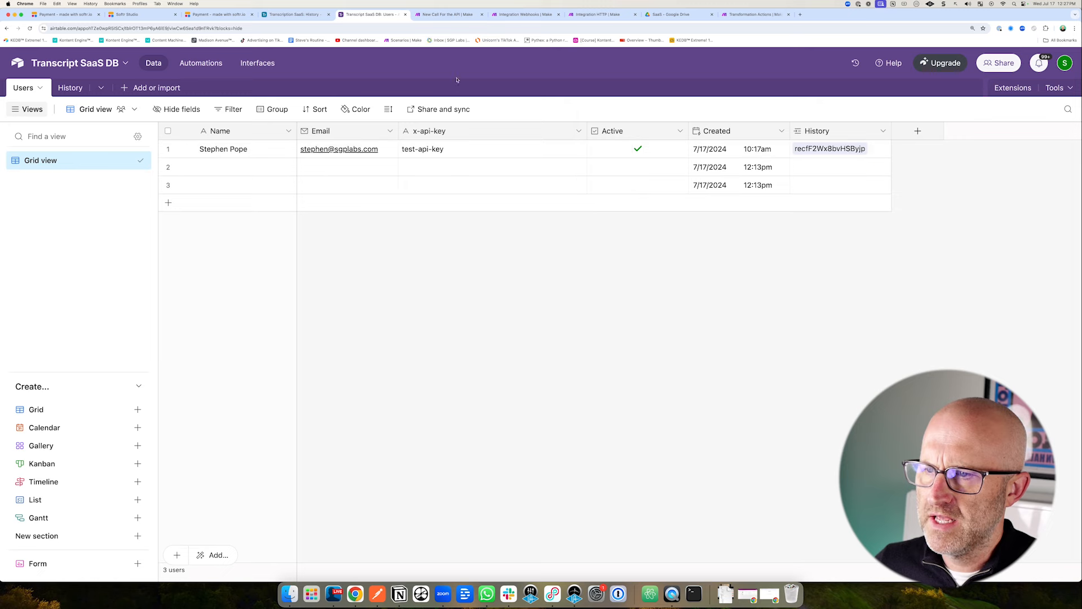
{"action": "left_click", "coordinate": [522, 14]}
{"action": "left_click", "coordinate": [429, 336]}
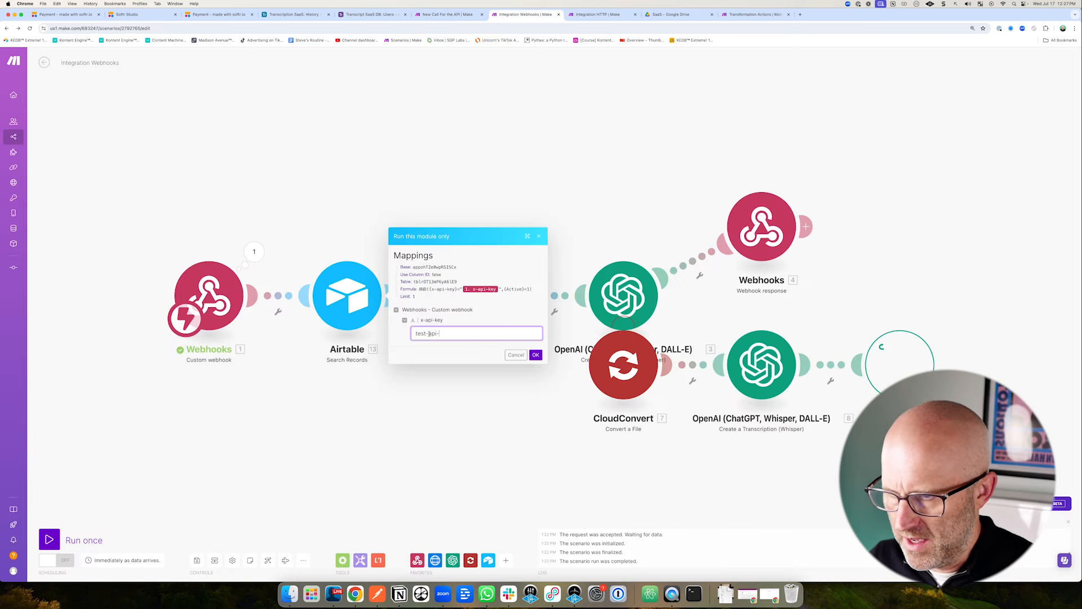
{"action": "type", "text": "test-api-key"}
{"action": "left_click", "coordinate": [535, 354]}
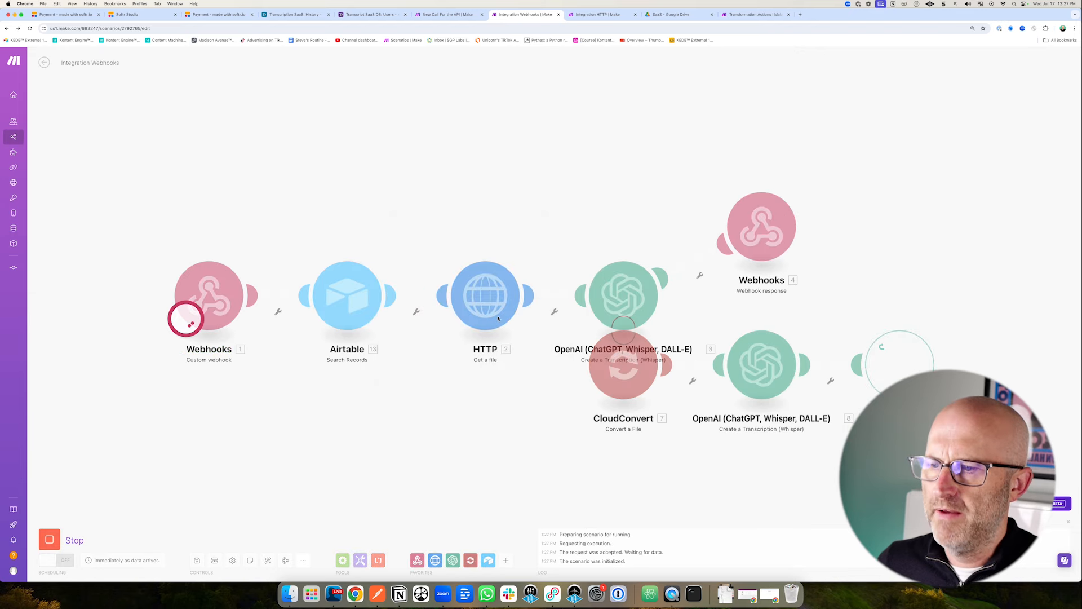
{"action": "left_click", "coordinate": [400, 253]}
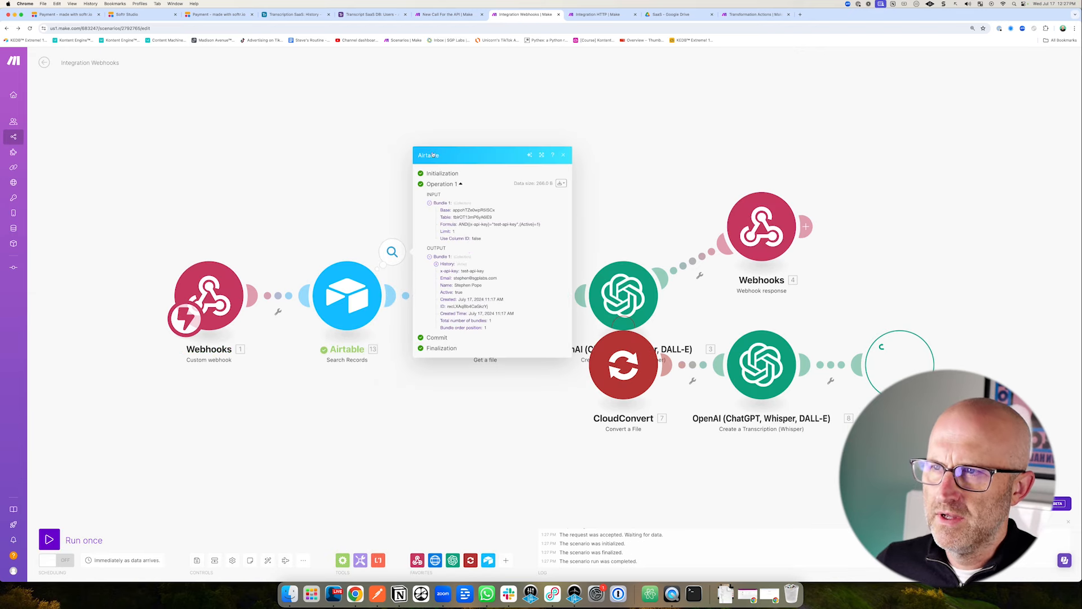
Rerun the search module alone with the test key and review the returned bundles.
{"action": "left_click", "coordinate": [370, 14]}
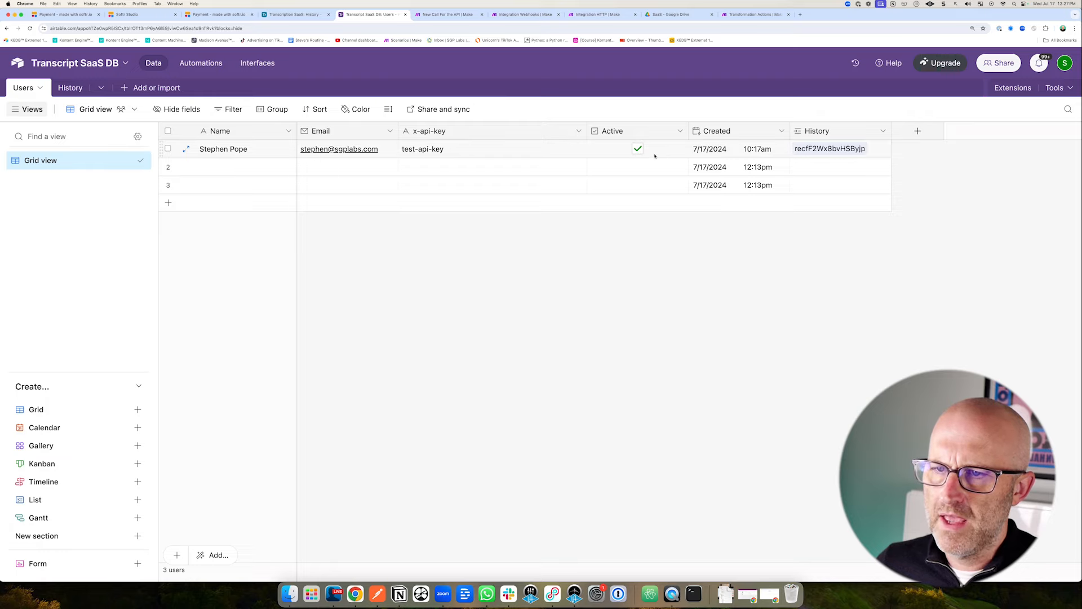
{"action": "left_click", "coordinate": [521, 14]}
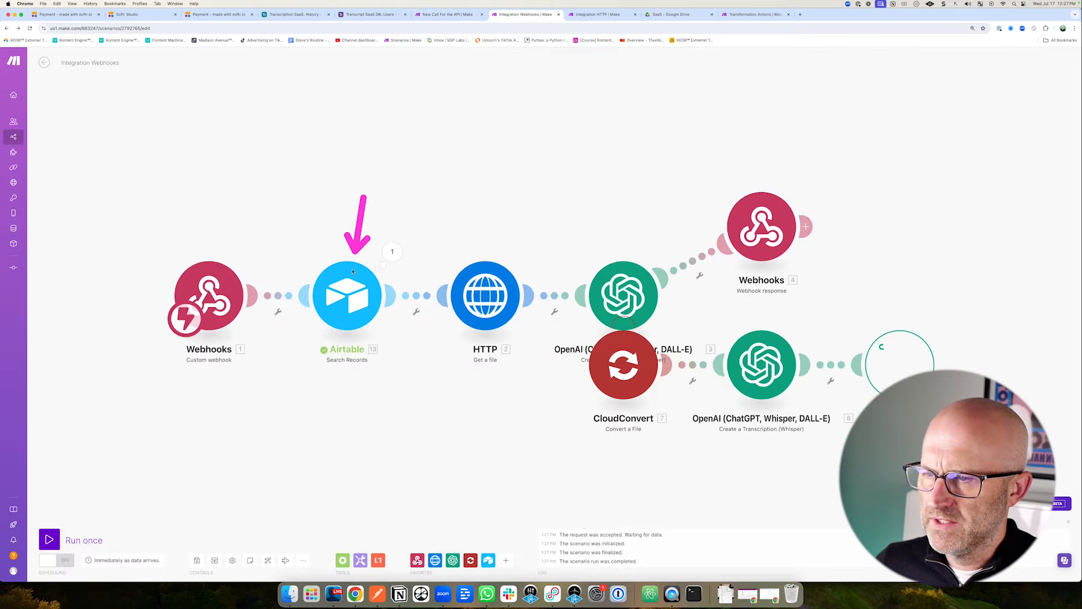
{"action": "right_click", "coordinate": [354, 297]}
{"action": "left_click", "coordinate": [389, 314]}
{"action": "left_click", "coordinate": [442, 333]}
{"action": "type", "text": "test-api-key"}
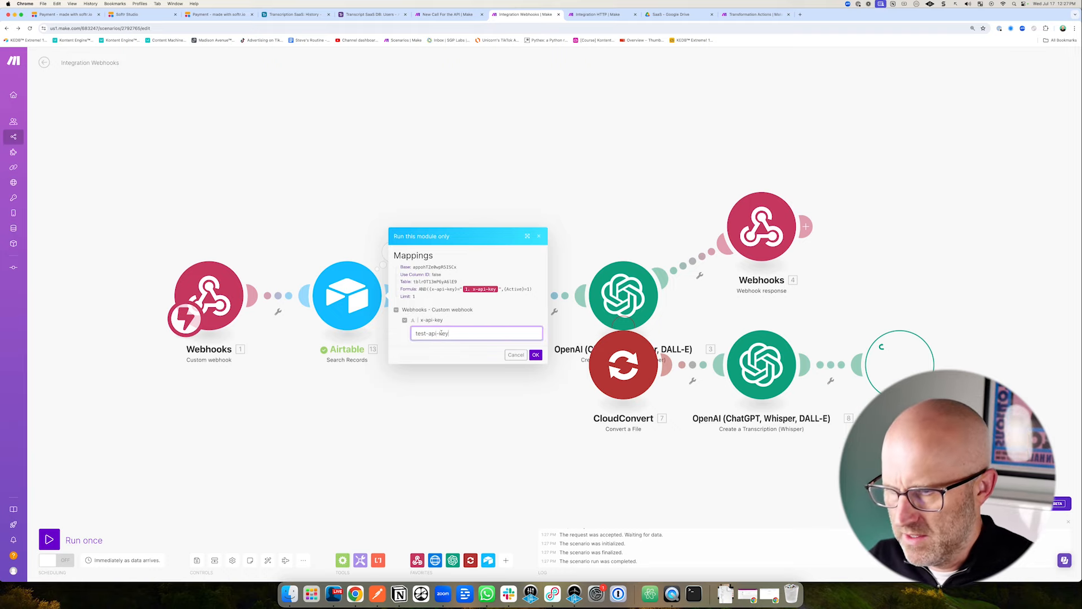
{"action": "key", "text": "Return"}
{"action": "left_click", "coordinate": [393, 250]}
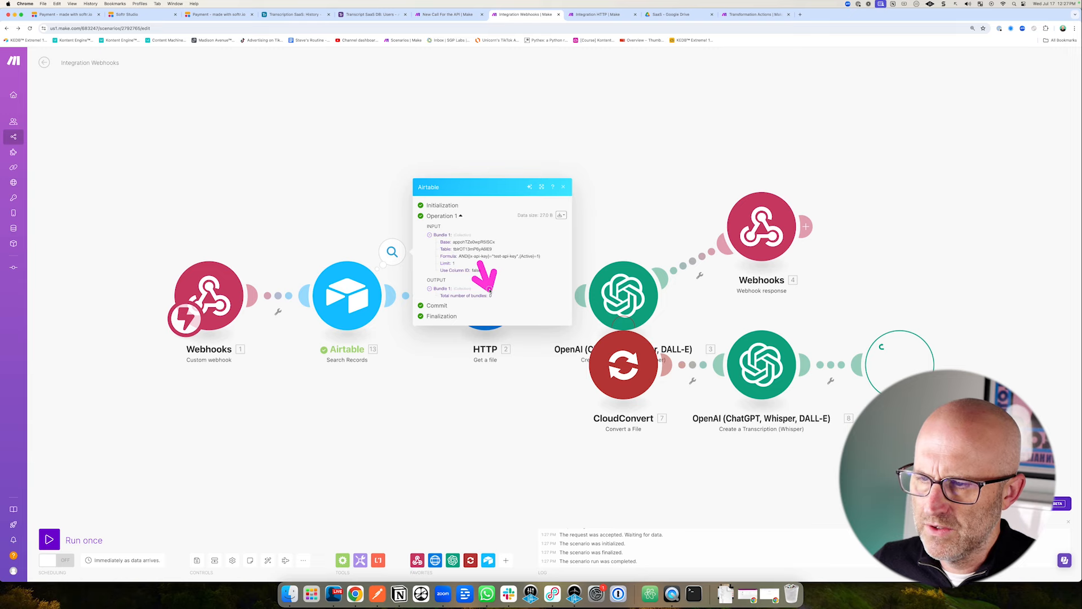
In the Users table, toggle the first user's Active flag and change its x-api-key value.
{"action": "left_click", "coordinate": [369, 14]}
{"action": "left_click", "coordinate": [637, 149]}
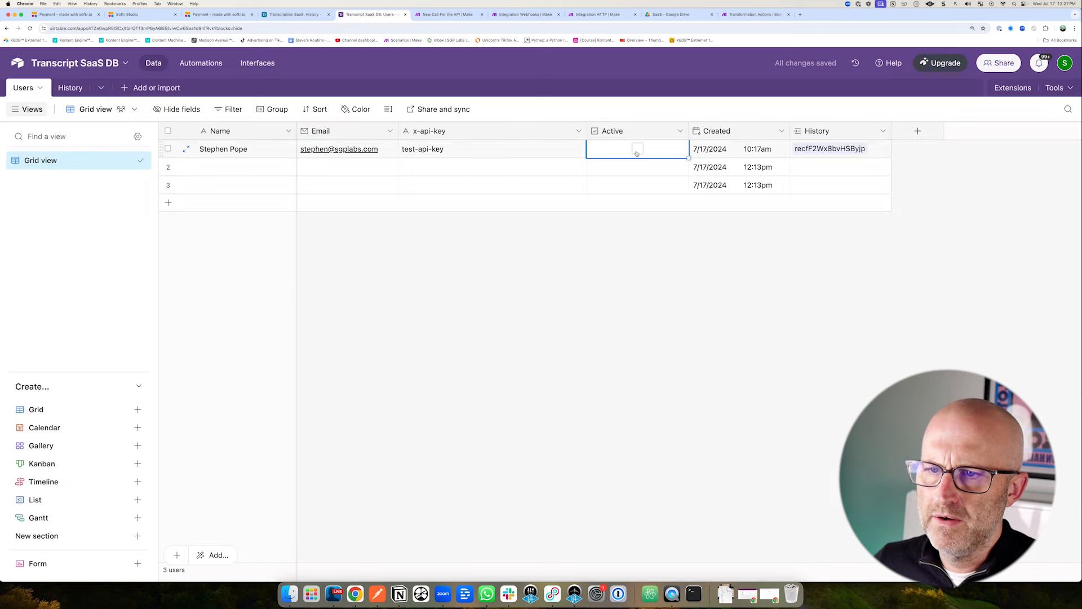
{"action": "left_click", "coordinate": [637, 149]}
{"action": "double_click", "coordinate": [479, 150]}
{"action": "type", "text": "2"}
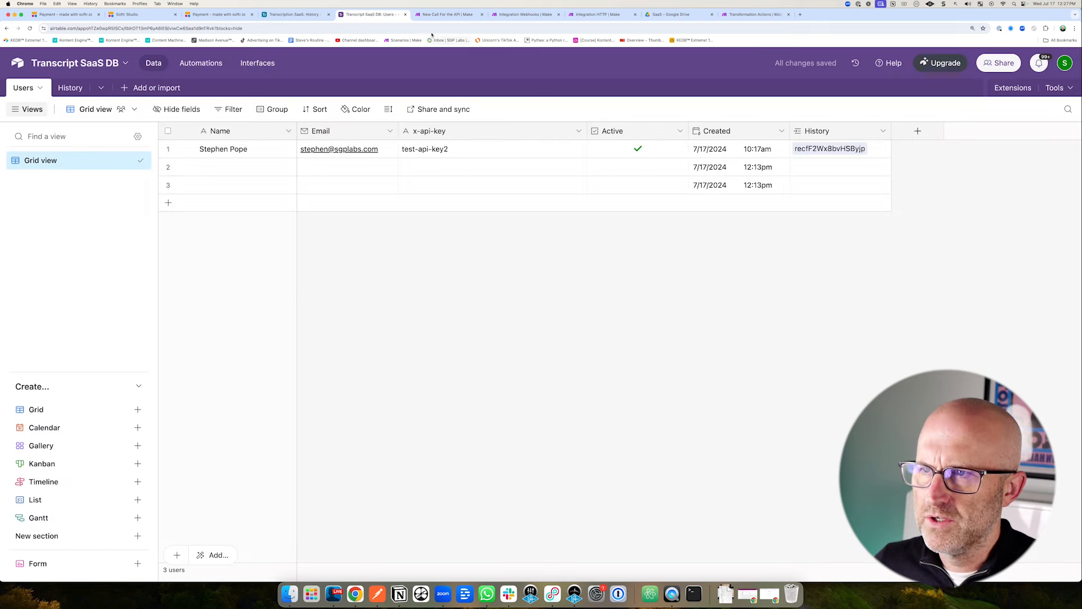
{"action": "left_click", "coordinate": [525, 14]}
Run the search module again with the test key after checking the stored key.
{"action": "right_click", "coordinate": [358, 300]}
{"action": "left_click", "coordinate": [384, 318]}
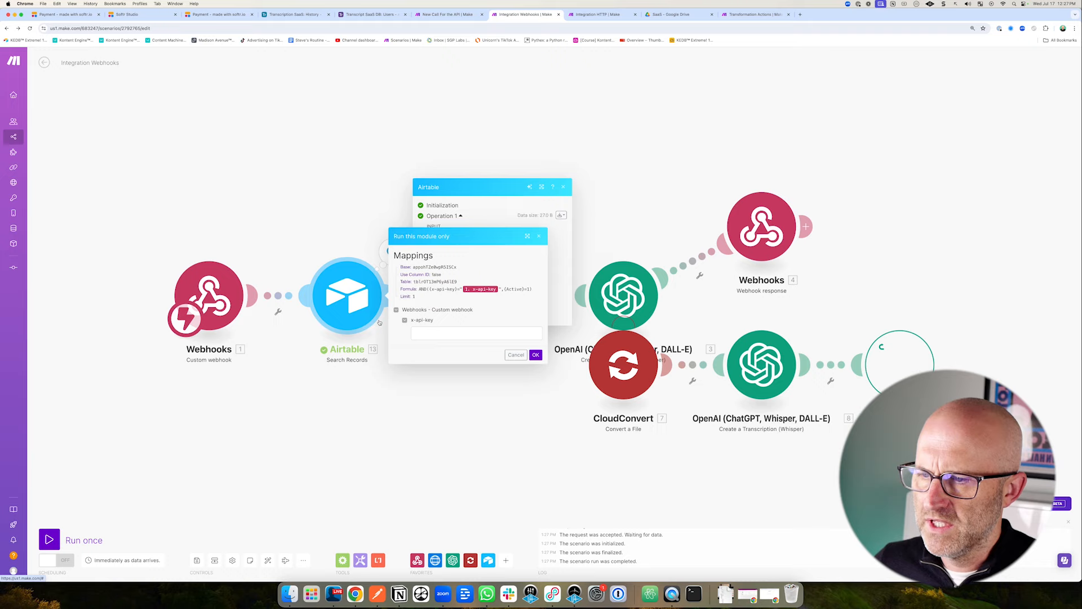
{"action": "left_click", "coordinate": [422, 336]}
{"action": "type", "text": "test-api-key"}
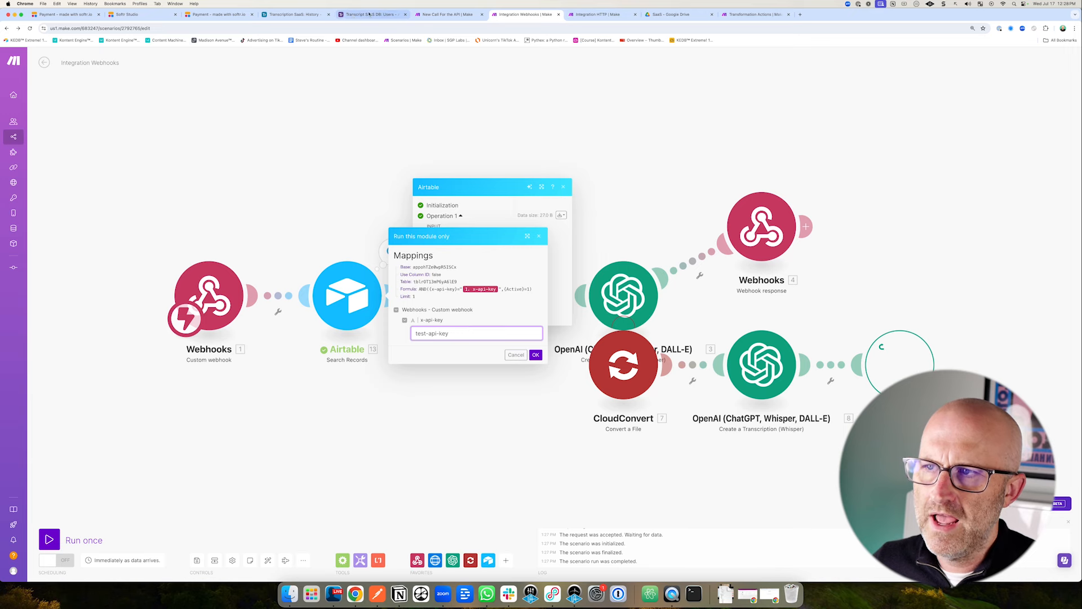
{"action": "left_click", "coordinate": [395, 14]}
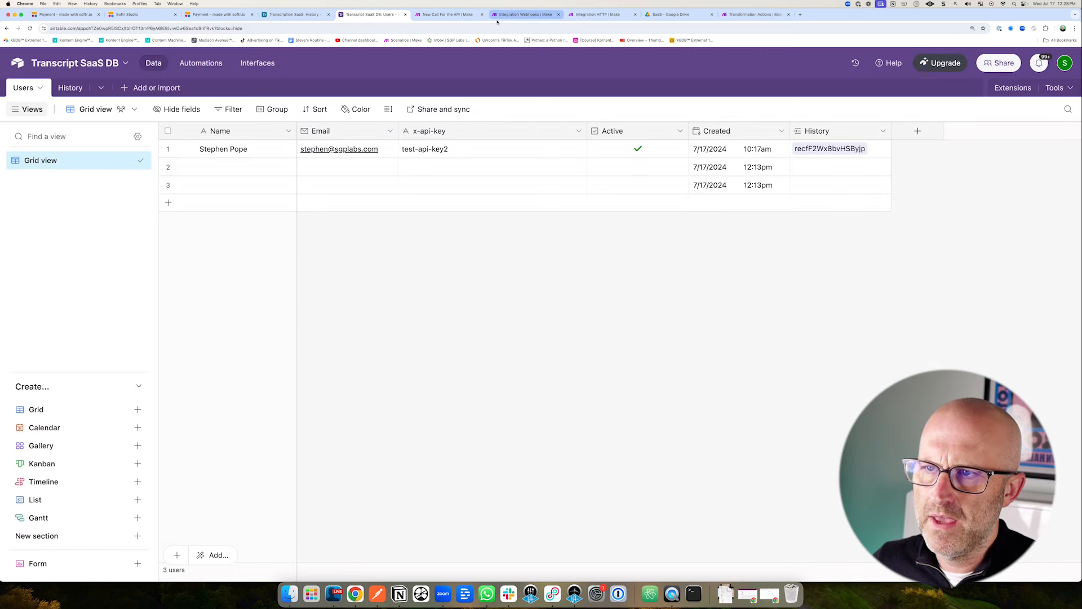
{"action": "left_click", "coordinate": [524, 14]}
{"action": "left_click", "coordinate": [536, 356]}
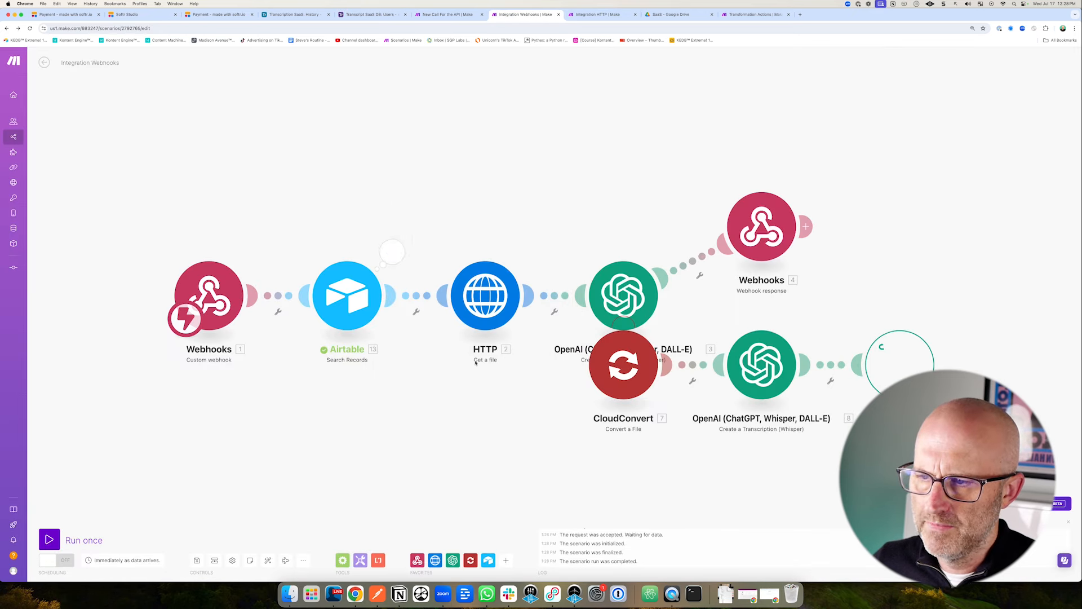
{"action": "left_click", "coordinate": [370, 14]}
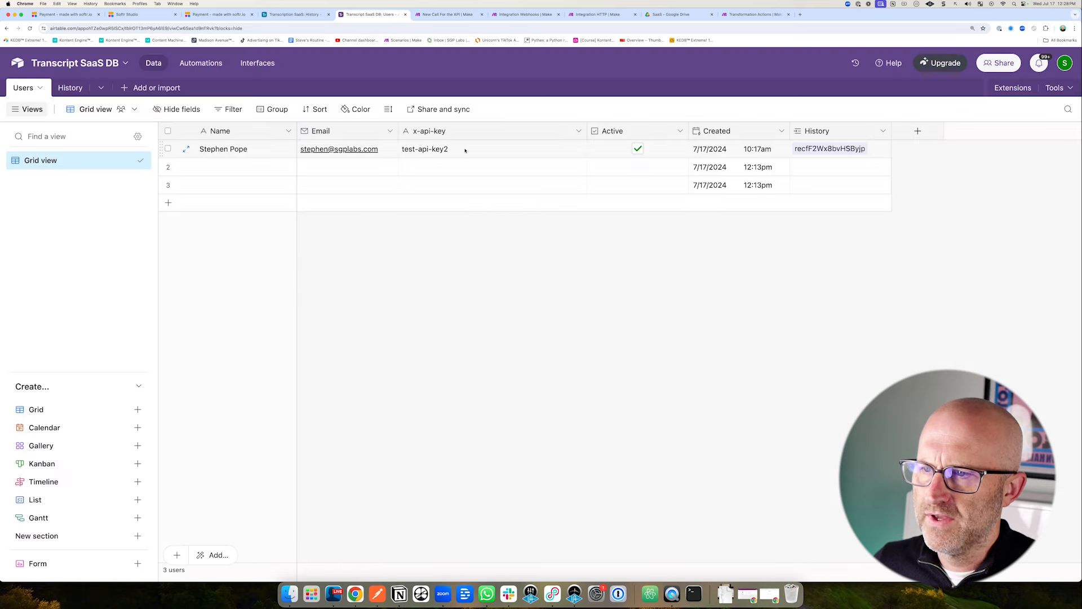
{"action": "double_click", "coordinate": [469, 149]}
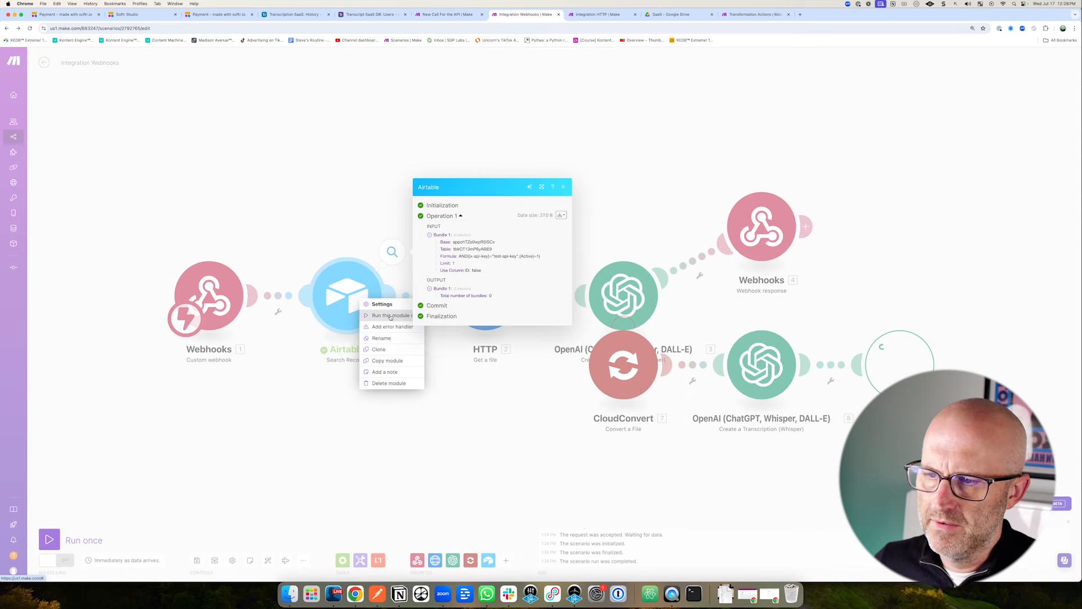
{"action": "left_click", "coordinate": [391, 317]}
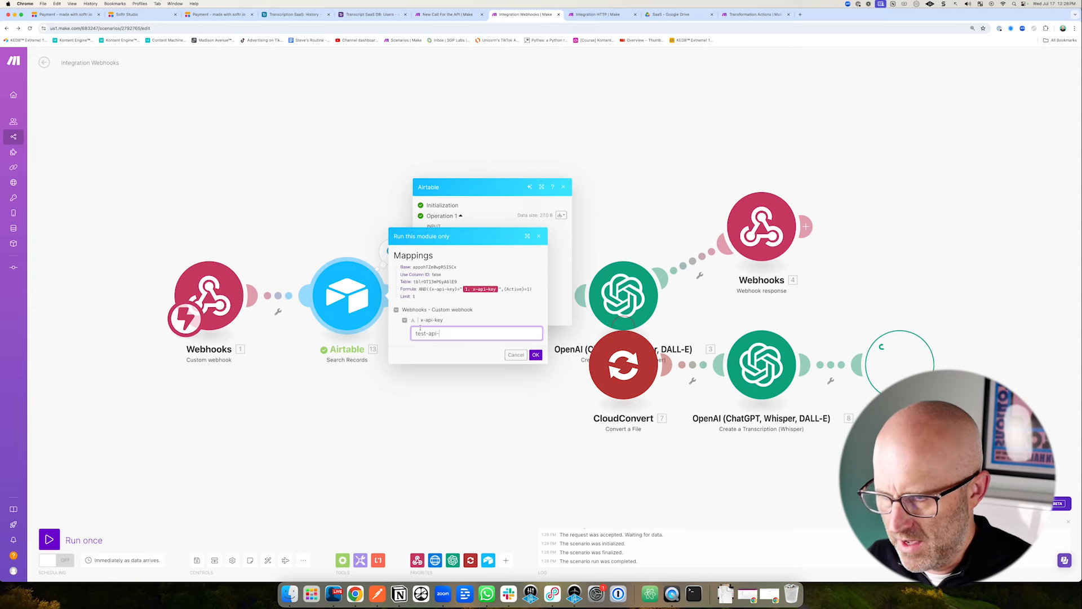
{"action": "type", "text": "test-api-key"}
{"action": "key", "text": "Return"}
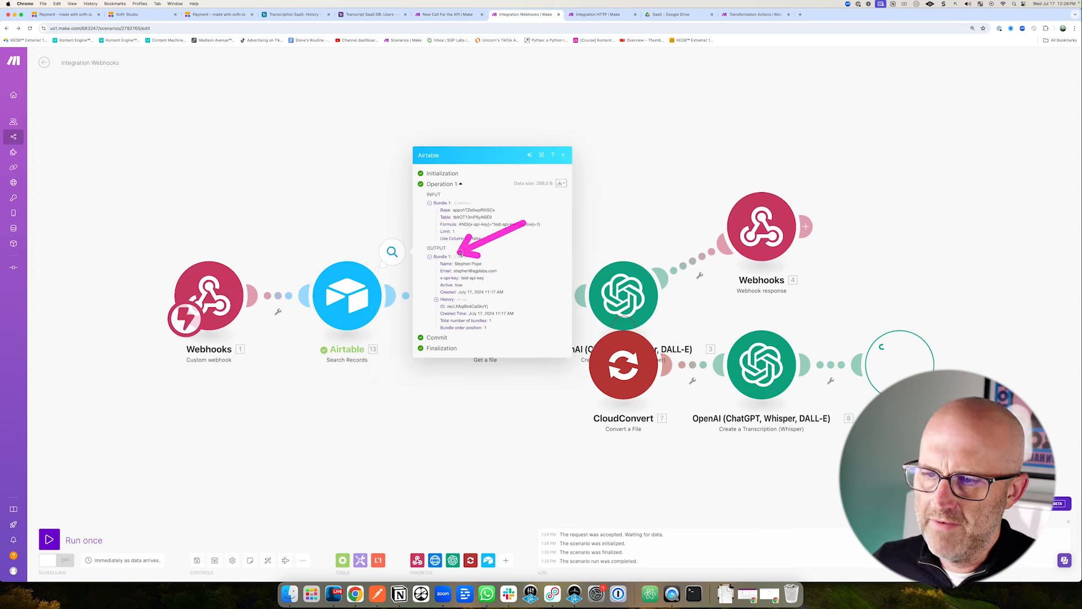
{"action": "left_click_drag", "start_coordinate": [460, 263], "coordinate": [452, 307]}
Auto-align the scenario and insert a router between the Airtable search and HTTP.
{"action": "left_click", "coordinate": [563, 155]}
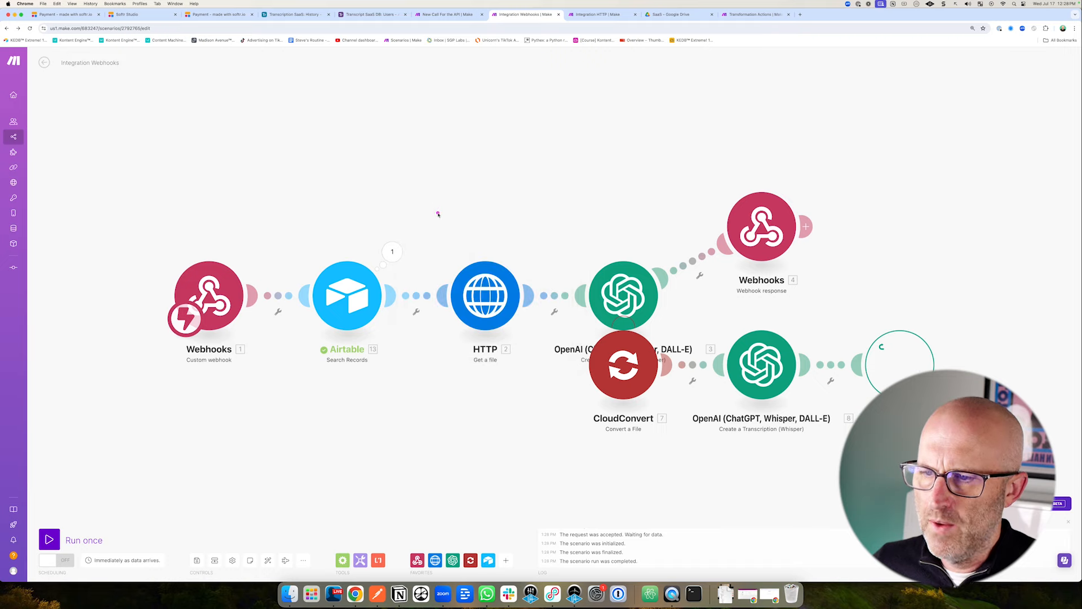
{"action": "mouse_move", "coordinate": [427, 203]}
{"action": "left_mouse_down"}
{"action": "mouse_move", "coordinate": [512, 269]}
{"action": "mouse_move", "coordinate": [660, 217]}
{"action": "left_mouse_up"}
{"action": "mouse_move", "coordinate": [304, 431]}
{"action": "left_mouse_down"}
{"action": "mouse_move", "coordinate": [246, 331]}
{"action": "mouse_move", "coordinate": [230, 336]}
{"action": "left_mouse_up"}
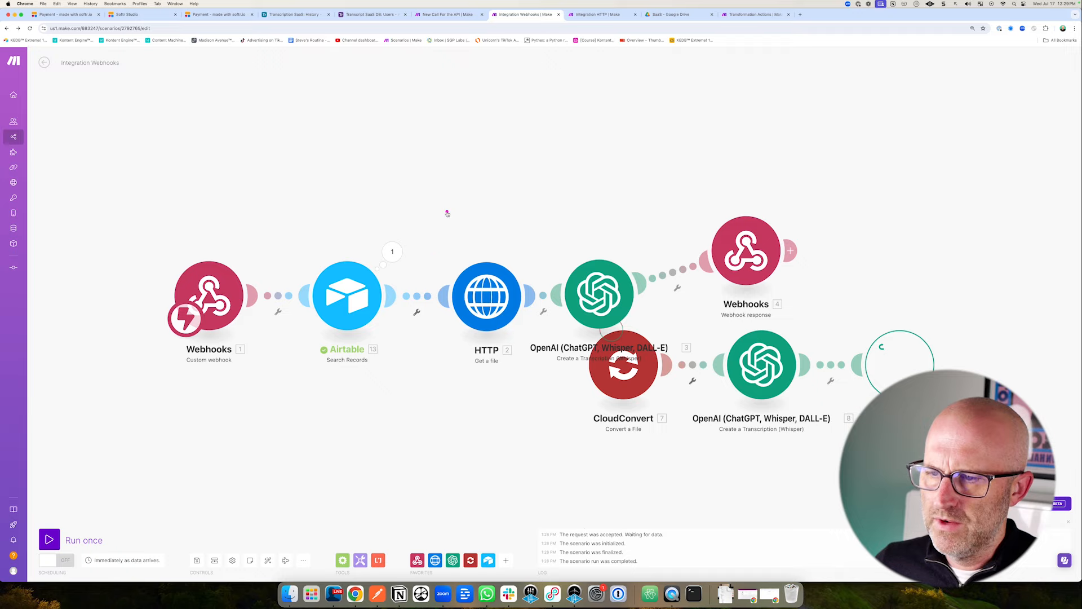
{"action": "mouse_move", "coordinate": [448, 213]}
{"action": "left_mouse_down"}
{"action": "mouse_move", "coordinate": [416, 272]}
{"action": "mouse_move", "coordinate": [423, 279]}
{"action": "left_mouse_up"}
{"action": "left_click_drag", "start_coordinate": [437, 215], "coordinate": [508, 232]}
{"action": "mouse_move", "coordinate": [358, 423]}
{"action": "left_mouse_down"}
{"action": "mouse_move", "coordinate": [399, 363]}
{"action": "mouse_move", "coordinate": [422, 381]}
{"action": "left_mouse_up"}
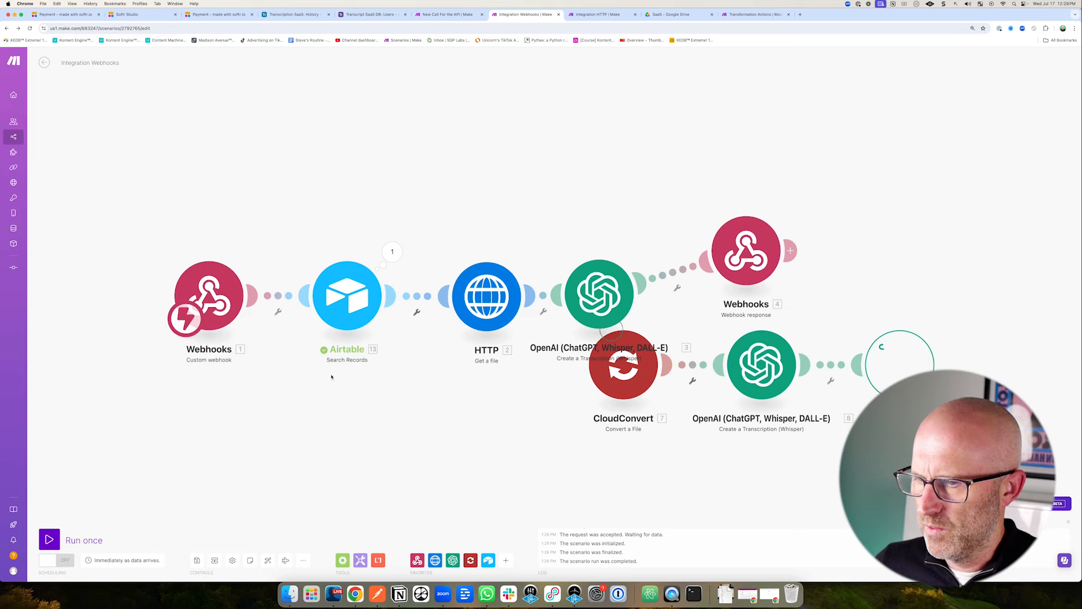
{"action": "left_click_drag", "start_coordinate": [311, 451], "coordinate": [319, 386]}
{"action": "left_click", "coordinate": [268, 560]}
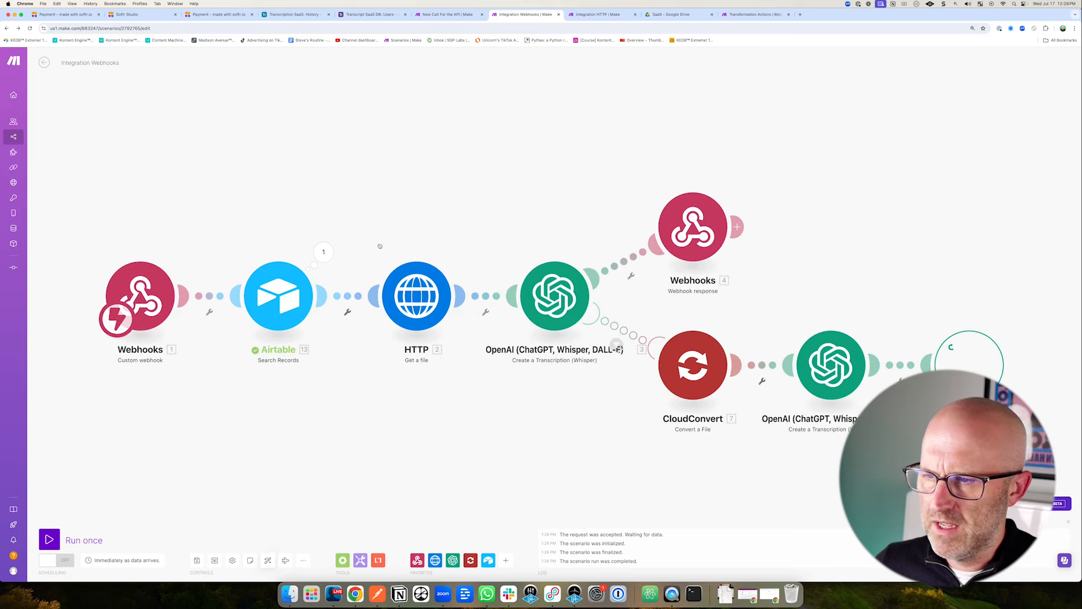
{"action": "right_click", "coordinate": [348, 300]}
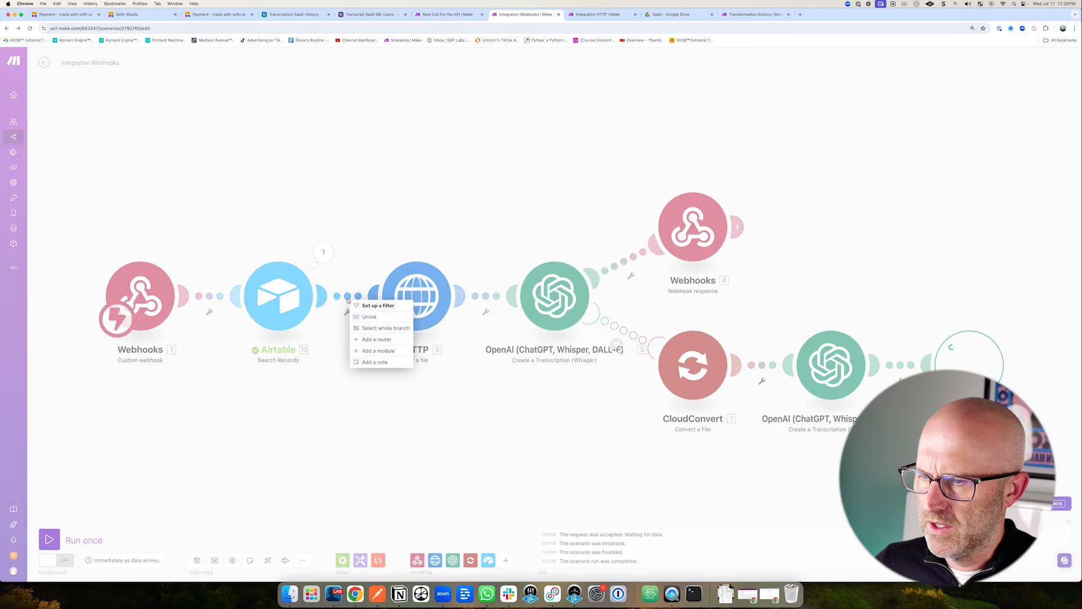
{"action": "left_click", "coordinate": [377, 339]}
Filter the HTTP route to pass only when Total number of bundles equals 1.
{"action": "left_click", "coordinate": [487, 298]}
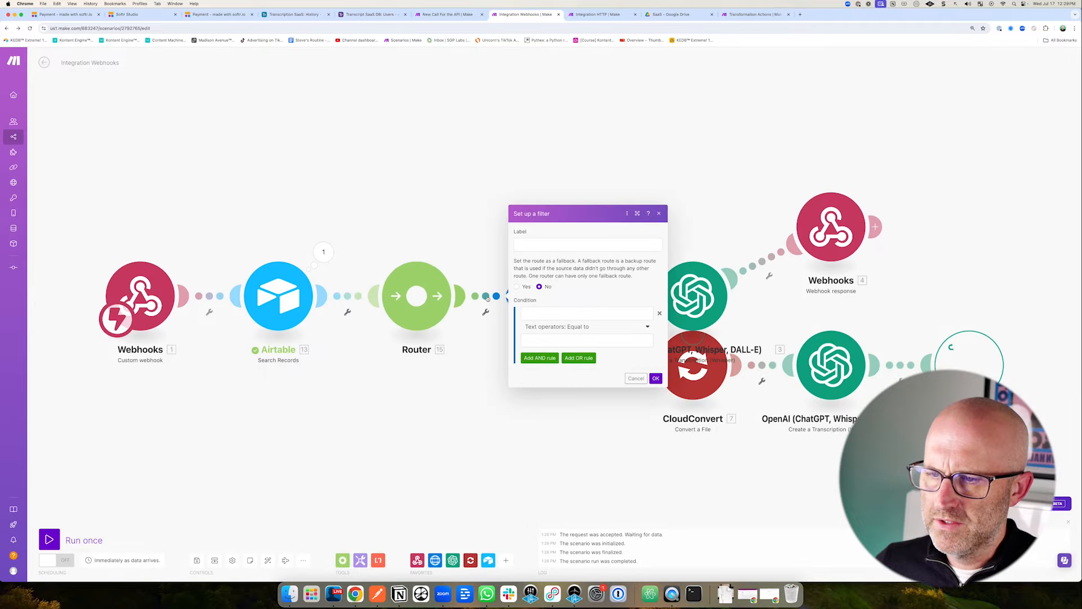
{"action": "left_click", "coordinate": [620, 313]}
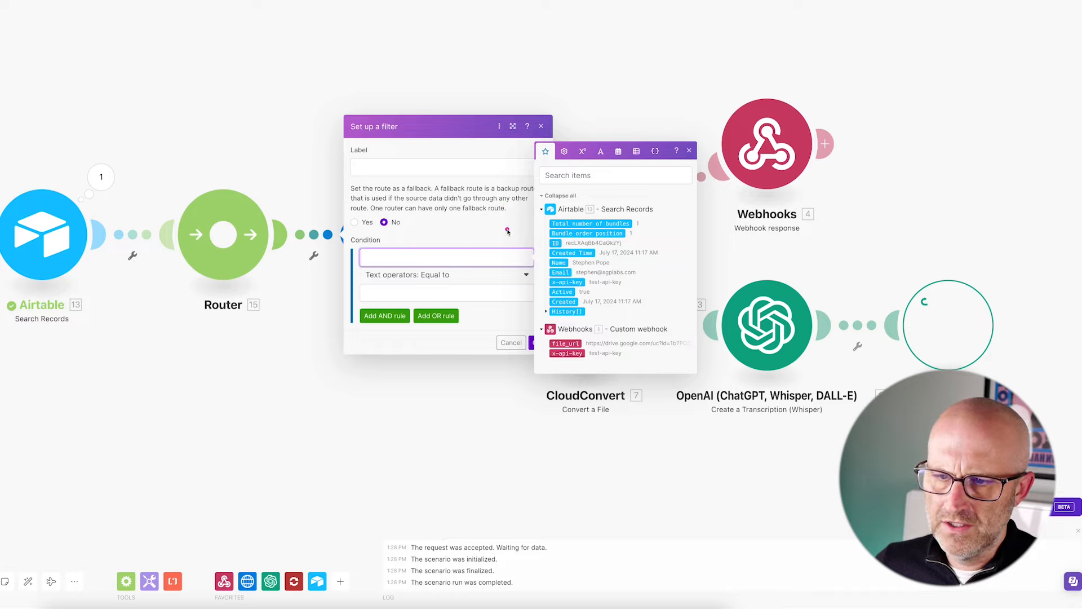
{"action": "left_click", "coordinate": [577, 223]}
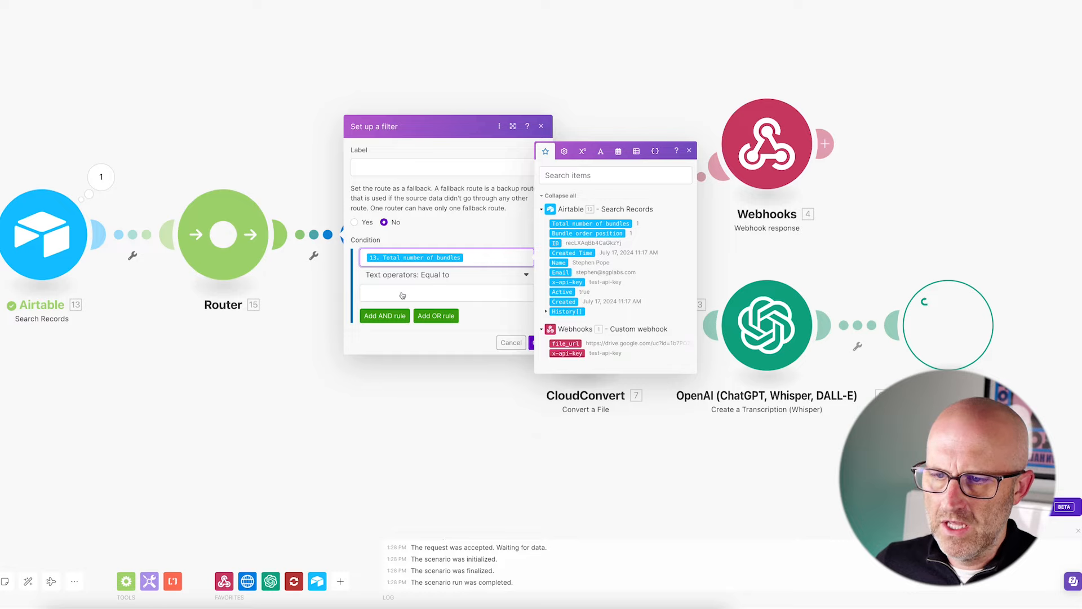
{"action": "left_click", "coordinate": [380, 293]}
{"action": "type", "text": "1"}
{"action": "left_click", "coordinate": [511, 326]}
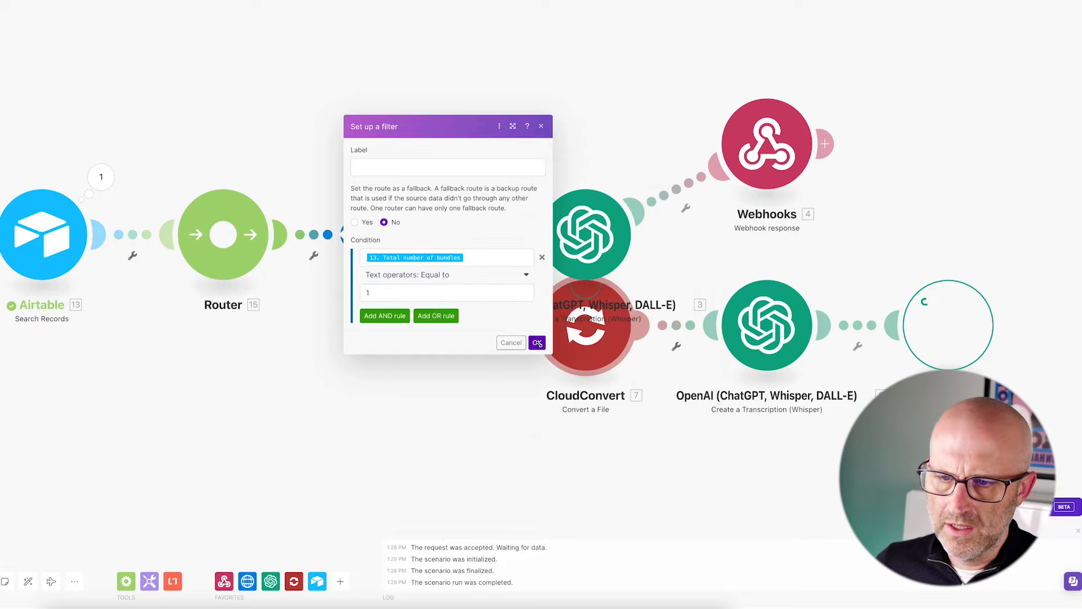
{"action": "left_click", "coordinate": [533, 342]}
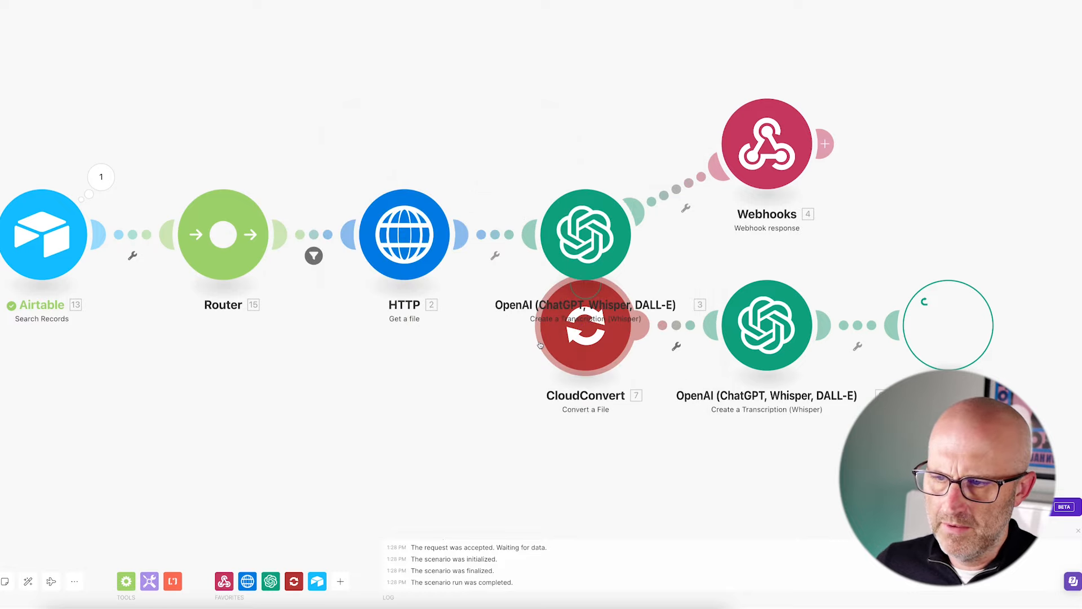
Add a second router route with filter Total number of bundles Not equal to 1.
{"action": "left_click", "coordinate": [223, 235]}
{"action": "left_click", "coordinate": [27, 582]}
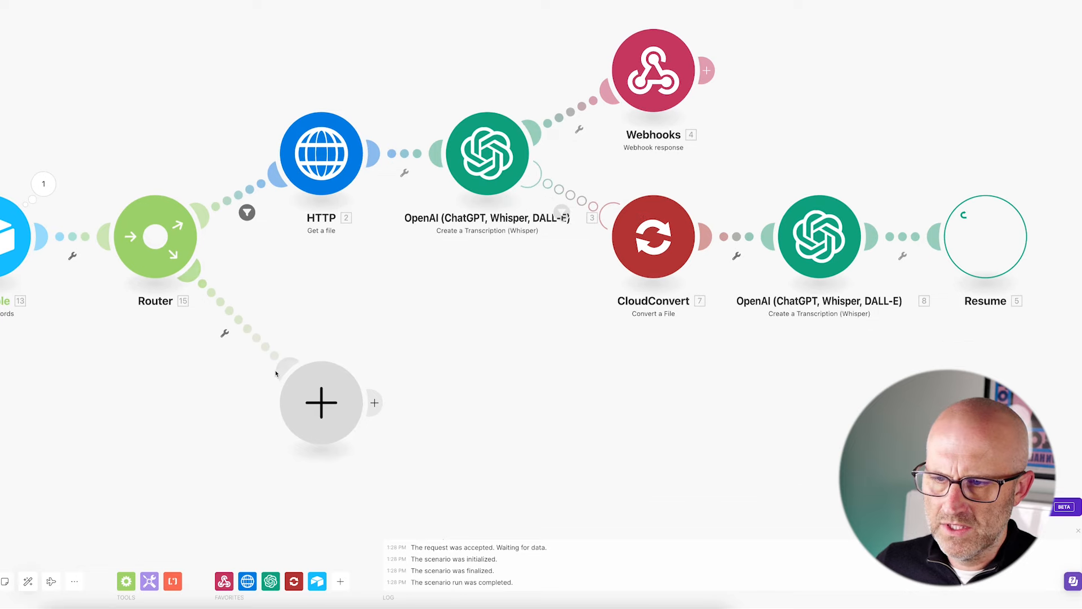
{"action": "left_click", "coordinate": [243, 323]}
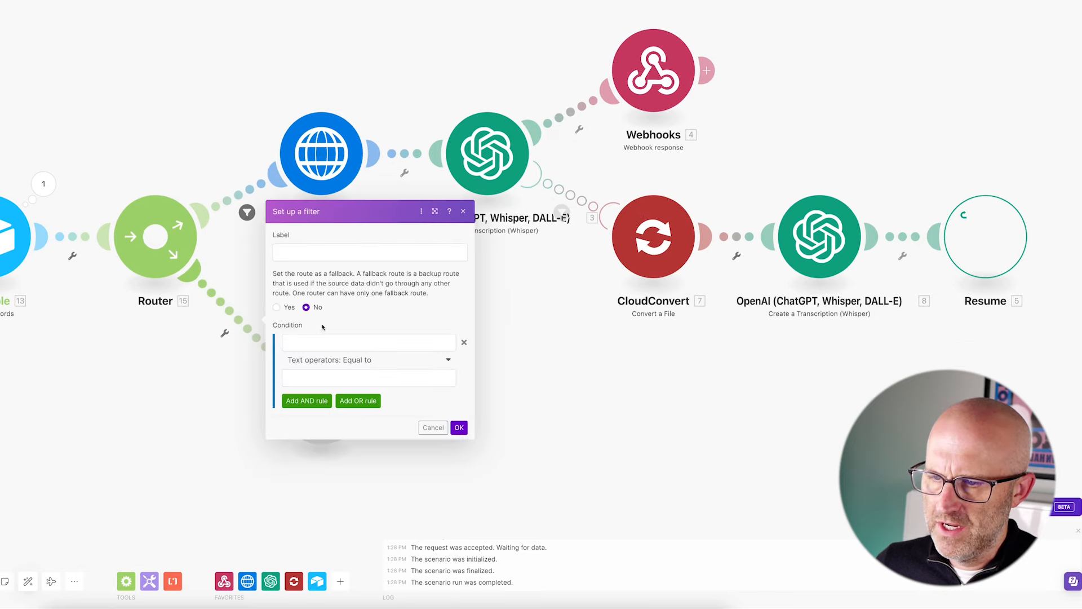
{"action": "left_click", "coordinate": [321, 343]}
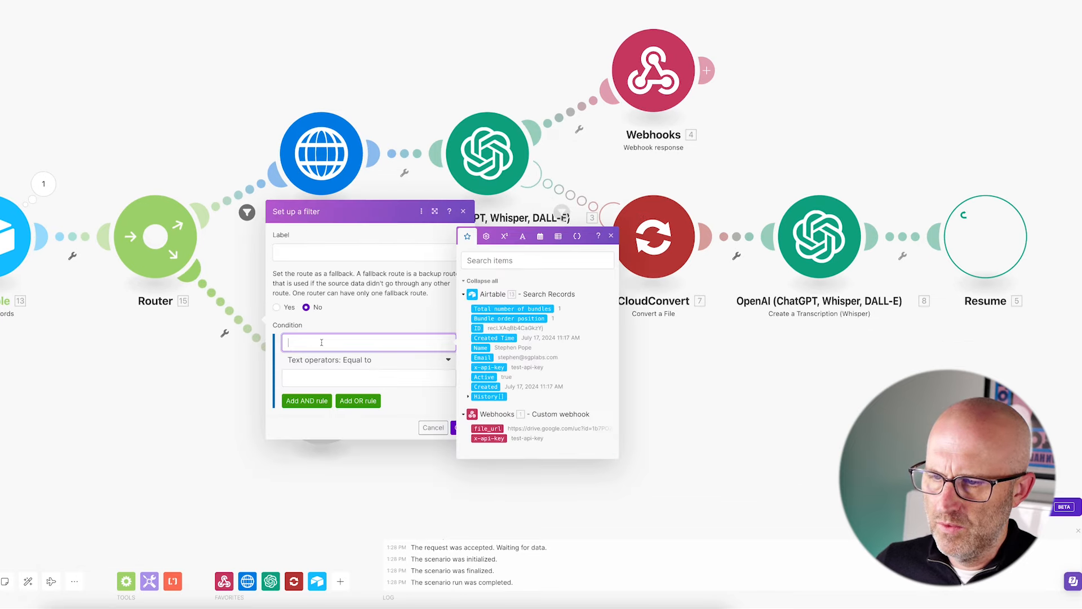
{"action": "left_click", "coordinate": [491, 308]}
{"action": "left_click", "coordinate": [382, 364]}
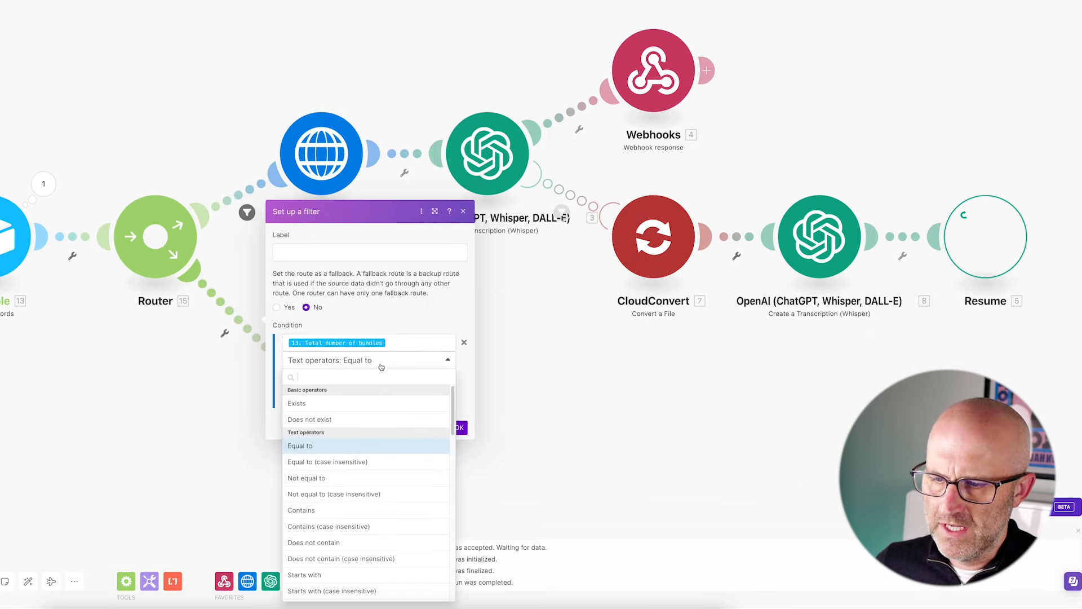
{"action": "left_click", "coordinate": [330, 478]}
{"action": "left_click", "coordinate": [296, 381]}
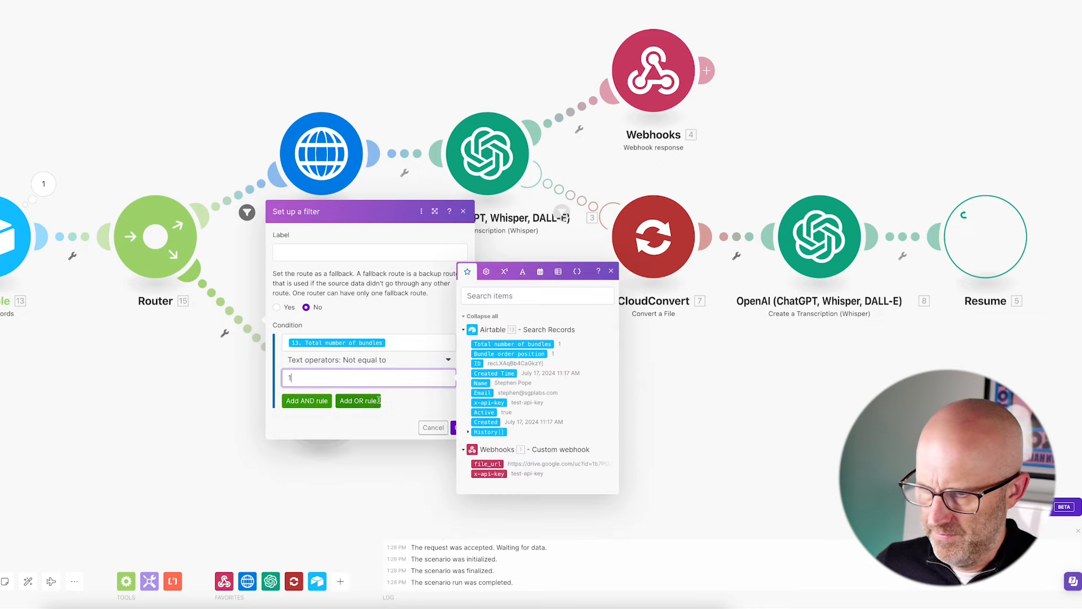
{"action": "left_click", "coordinate": [414, 406]}
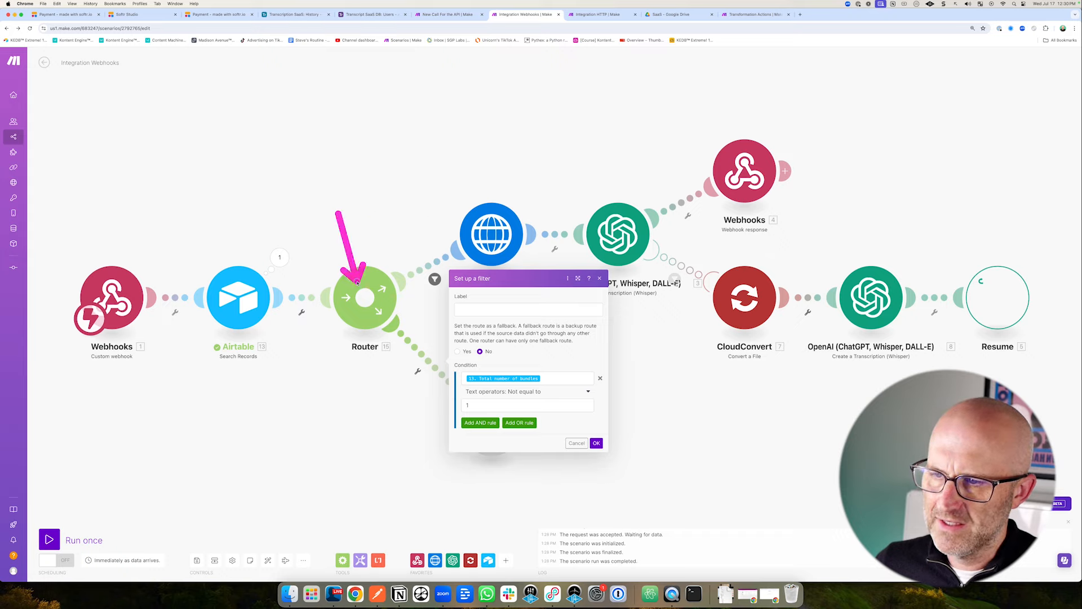
{"action": "left_click", "coordinate": [597, 443]}
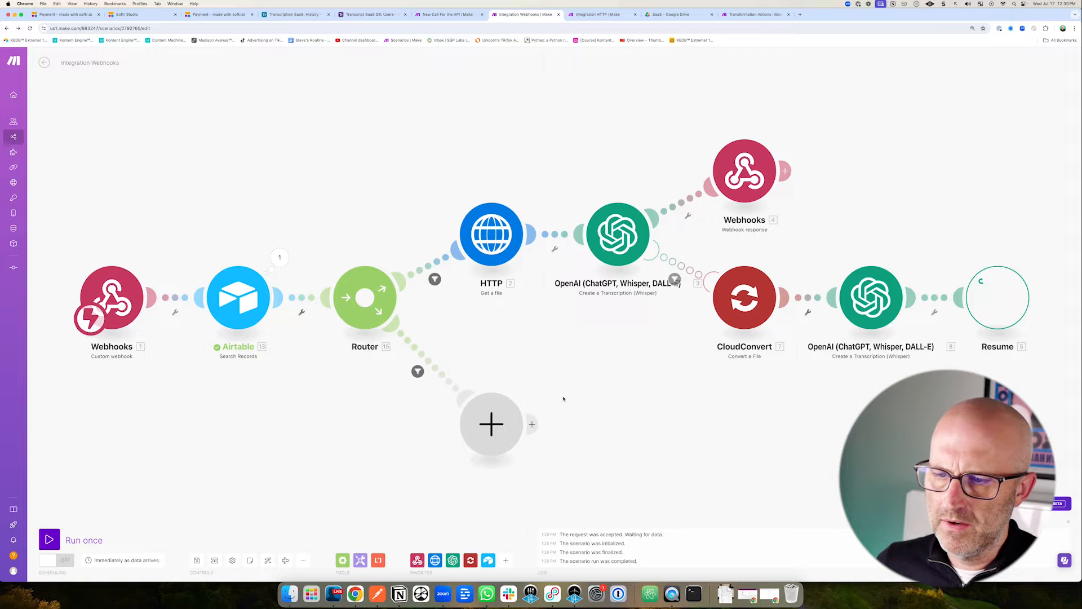
Add a Webhook response on the second route returning 401 with body {"error":"Unauthorized"}.
{"action": "left_click", "coordinate": [492, 427]}
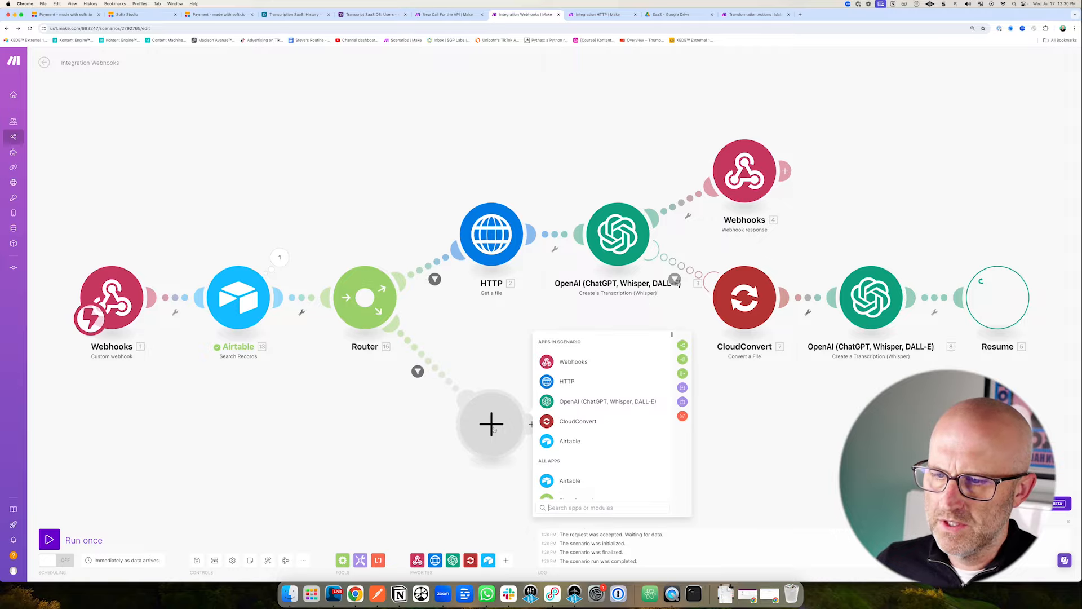
{"action": "left_click", "coordinate": [574, 362]}
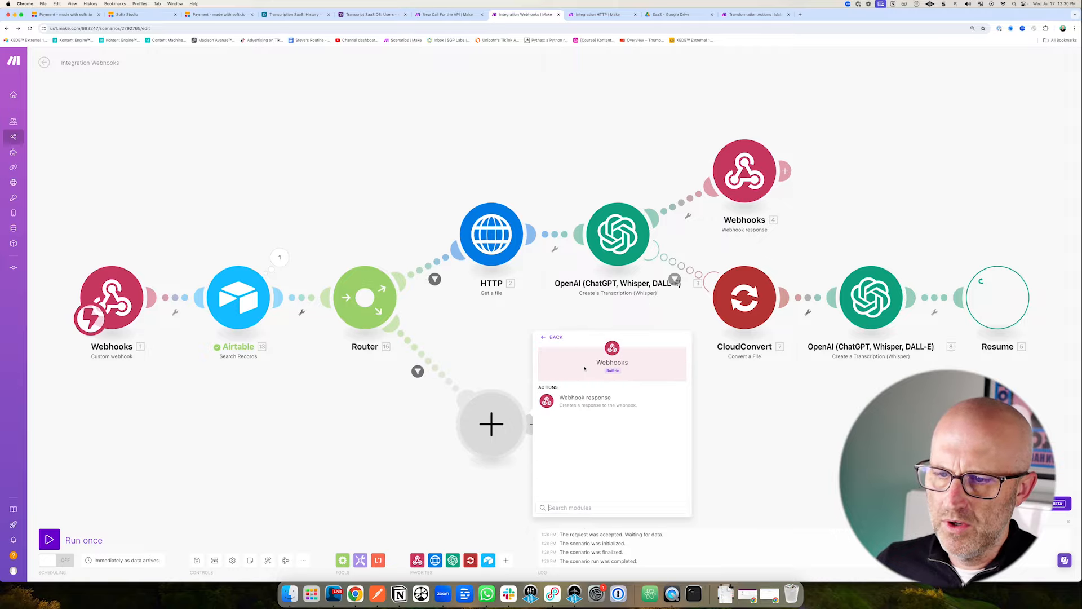
{"action": "left_click", "coordinate": [579, 399]}
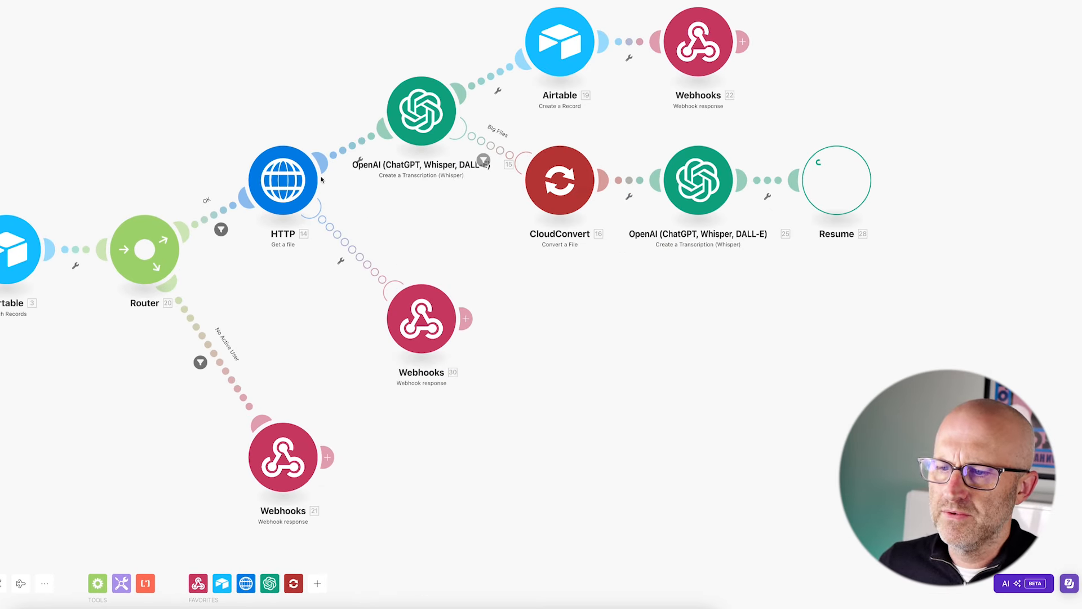
{"action": "left_click", "coordinate": [423, 314]}
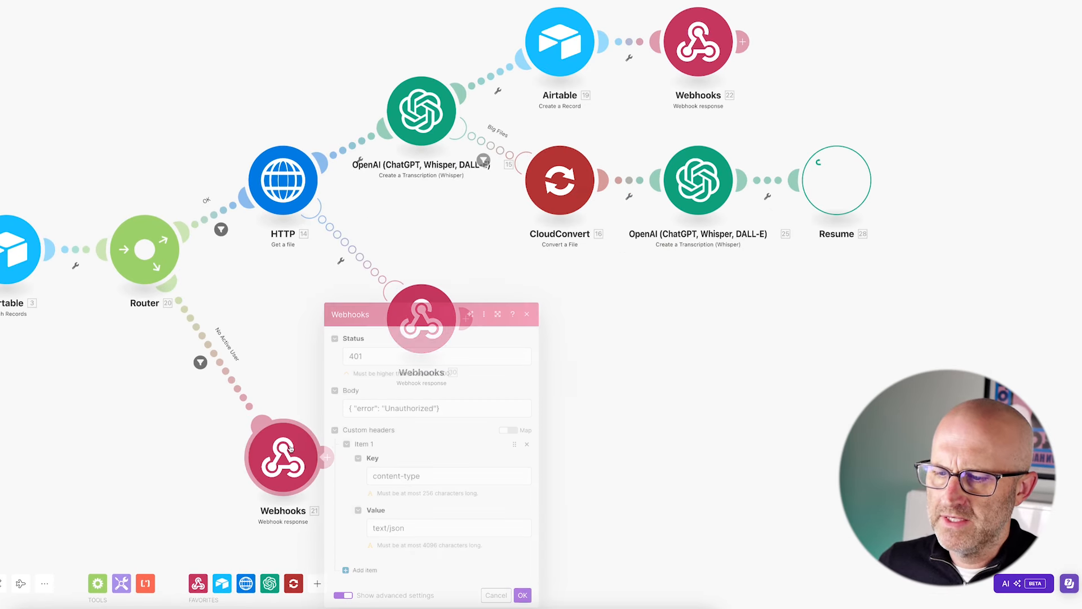
{"action": "triple_click", "coordinate": [442, 408]}
{"action": "right_click", "coordinate": [372, 346]}
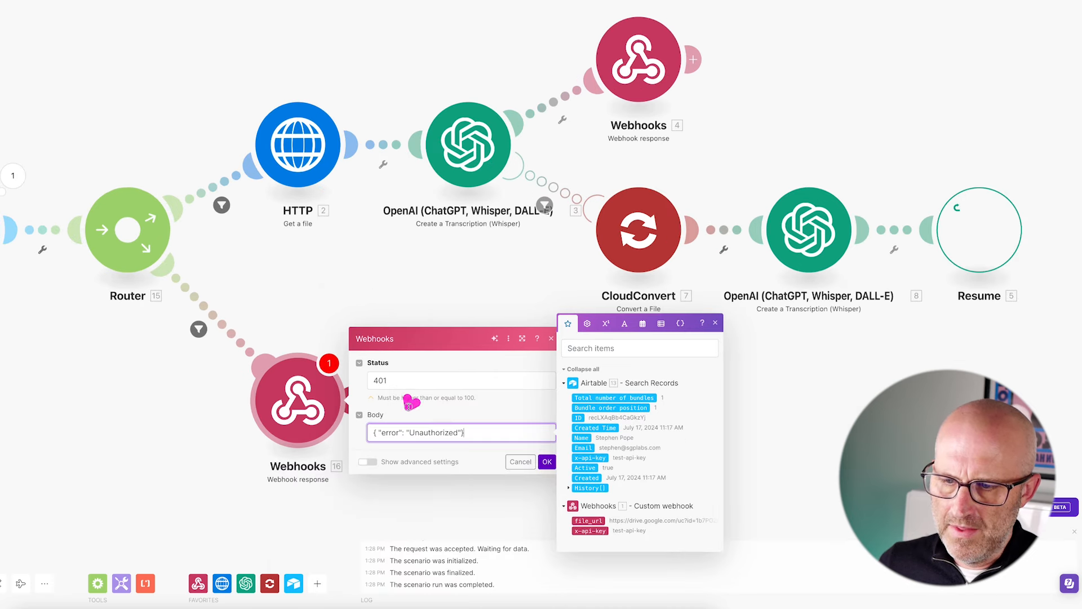
Add a Content-Type: application/json header to the response, confirm it, and save the scenario.
{"action": "left_click", "coordinate": [371, 462]}
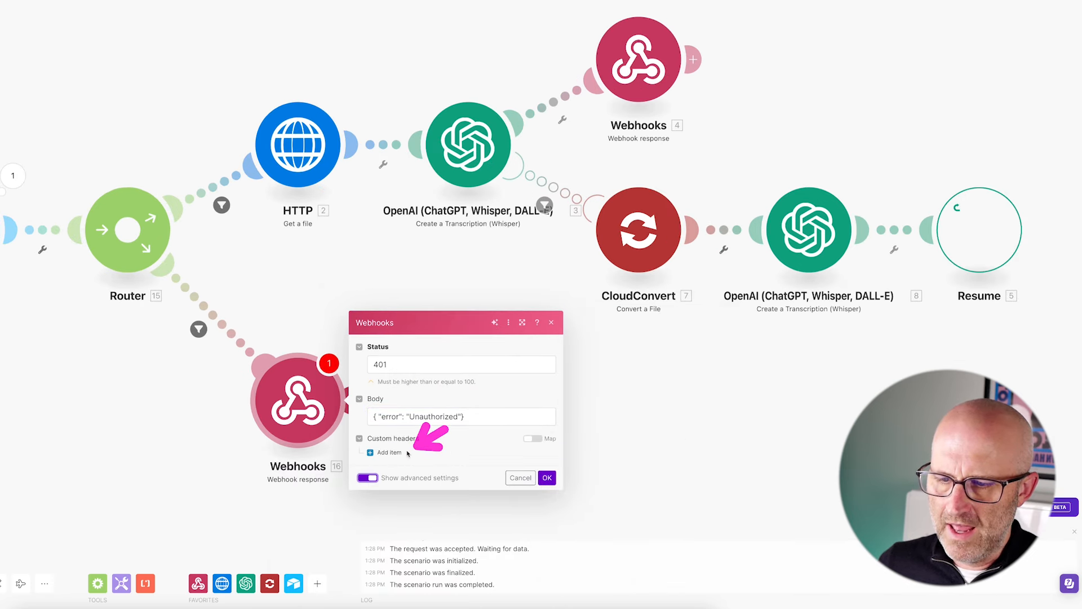
{"action": "left_click", "coordinate": [388, 453]}
{"action": "left_click", "coordinate": [415, 420]}
{"action": "type", "text": "Content-Type"}
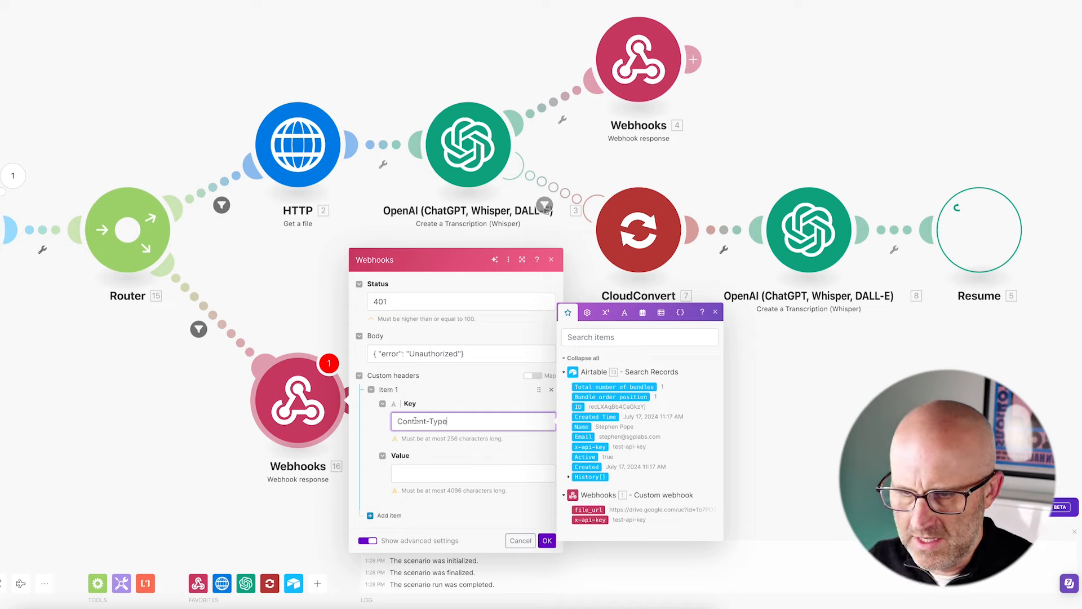
{"action": "left_click", "coordinate": [422, 475]}
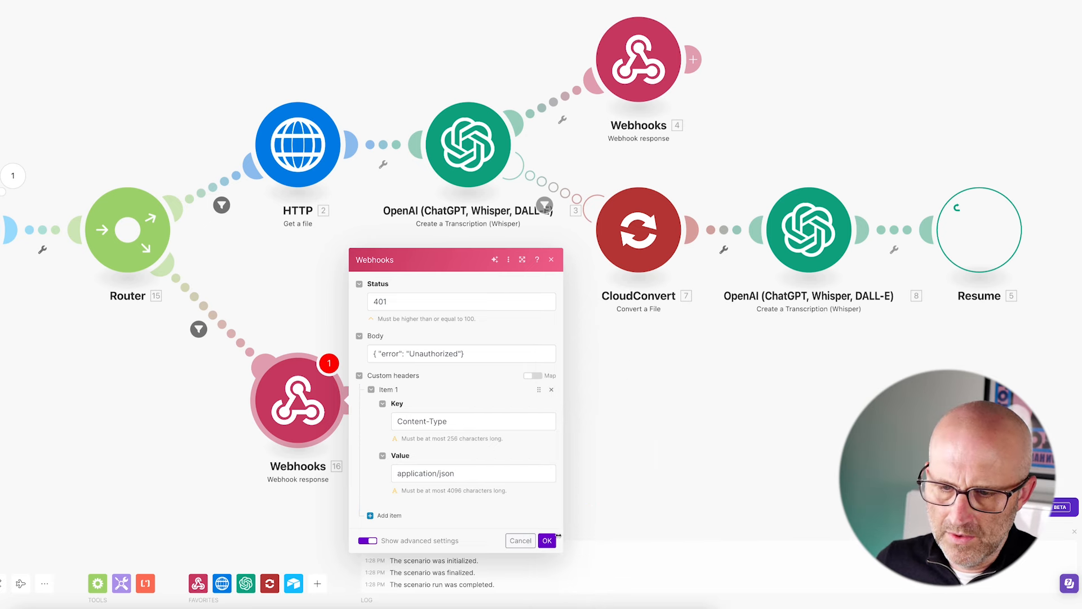
{"action": "left_click", "coordinate": [547, 541]}
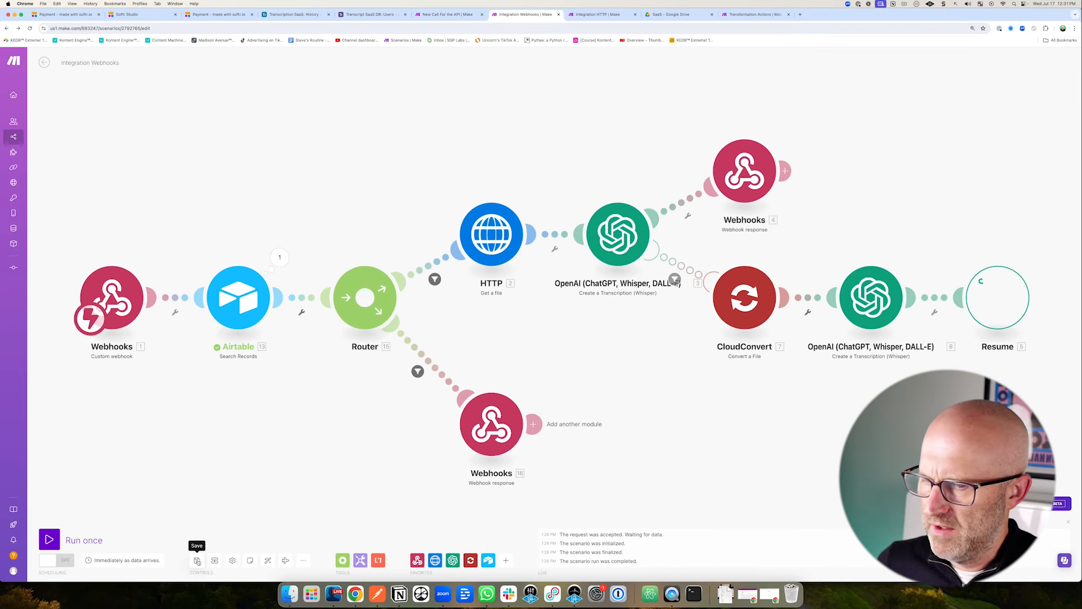
{"action": "left_click", "coordinate": [197, 561]}
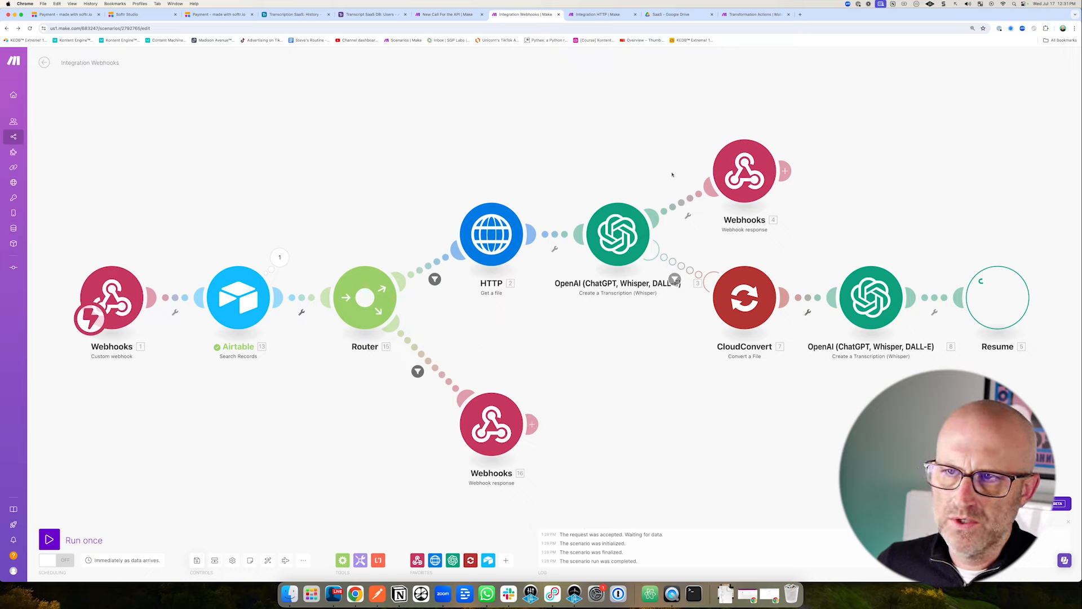
Delete the old test record from the Airtable History table.
{"action": "left_click", "coordinate": [371, 14]}
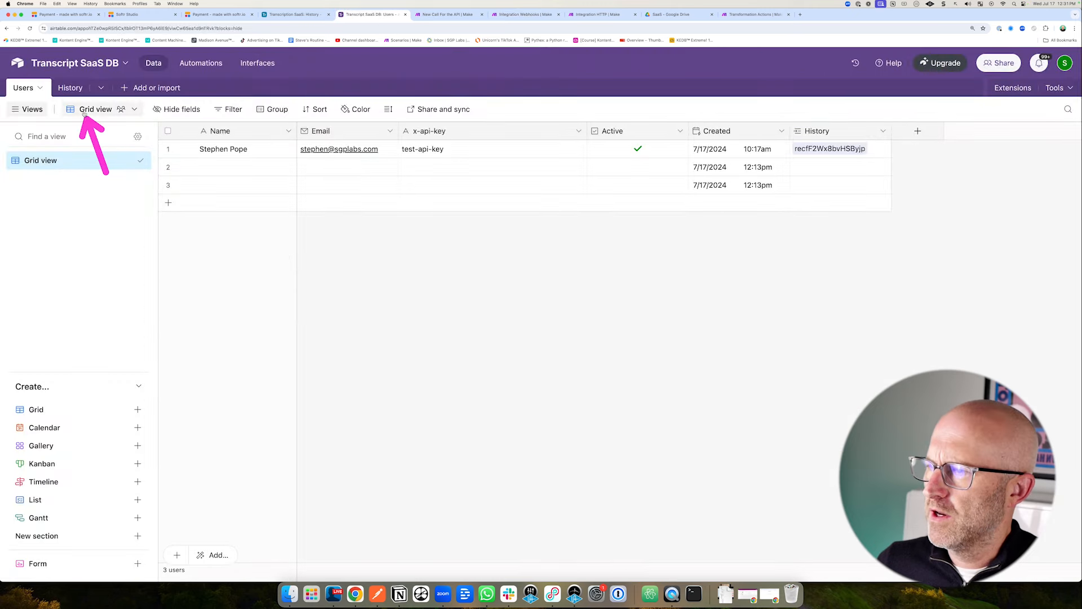
{"action": "left_click", "coordinate": [76, 92]}
{"action": "right_click", "coordinate": [498, 152]}
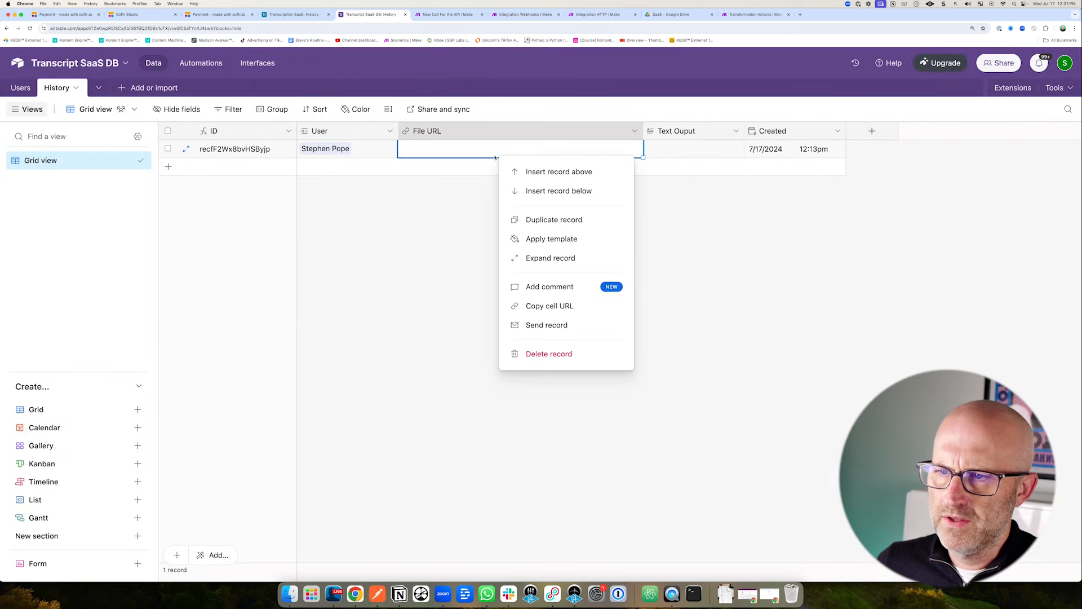
{"action": "left_click", "coordinate": [523, 16]}
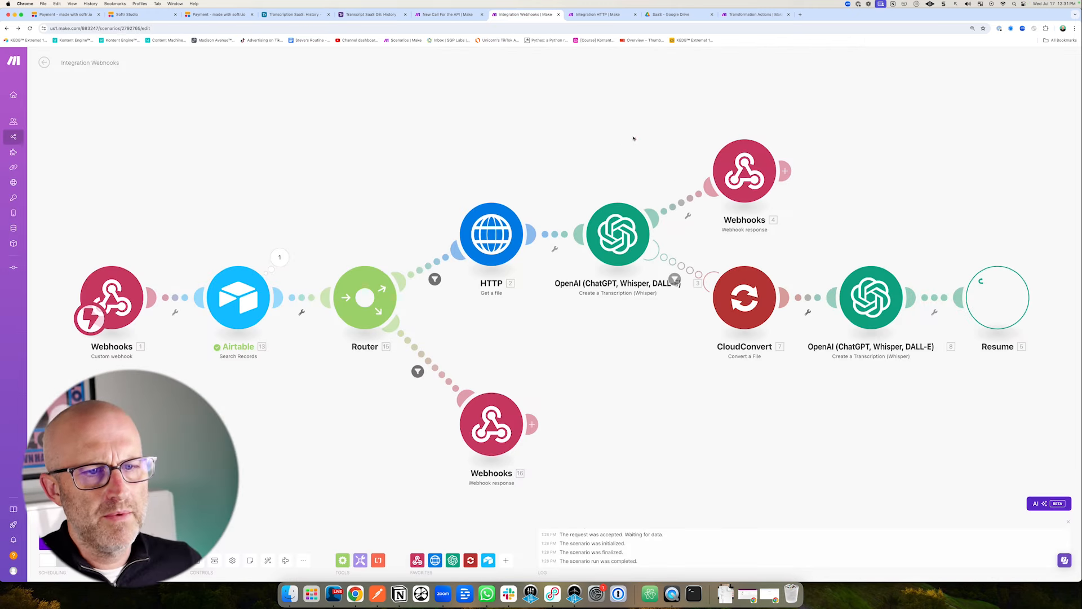
Insert an Airtable Create a Record module between the transcription and the webhook response.
{"action": "right_click", "coordinate": [680, 201]}
{"action": "left_click", "coordinate": [735, 252]}
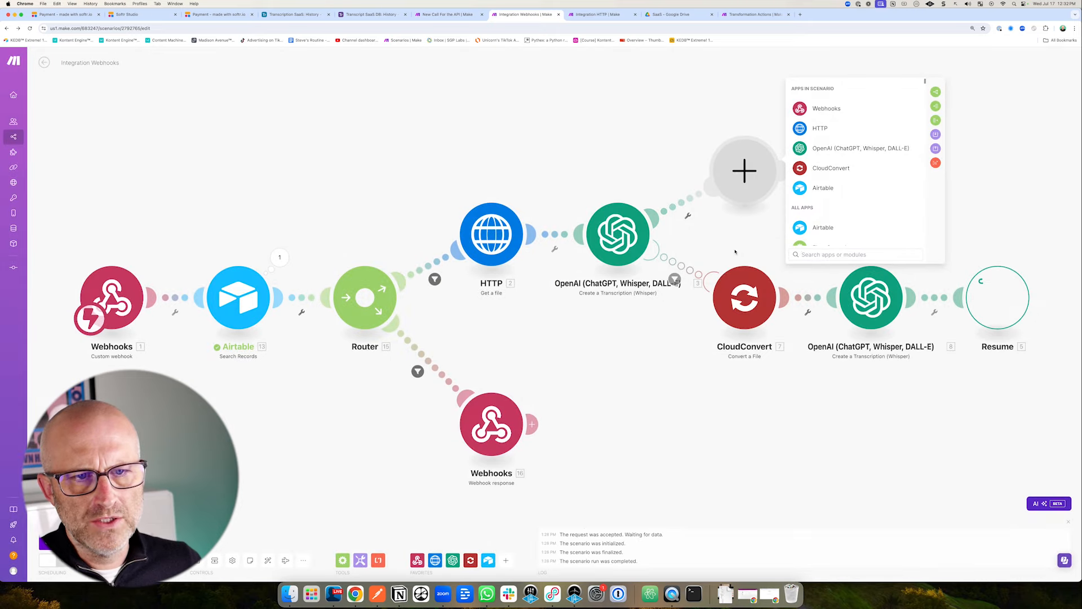
{"action": "left_click", "coordinate": [825, 188]}
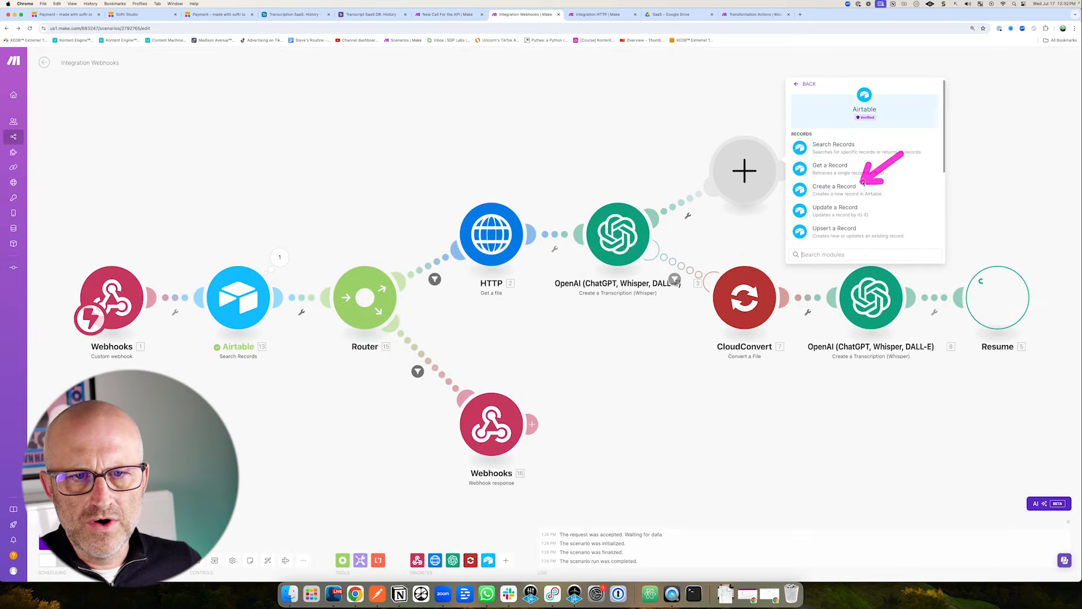
{"action": "left_click", "coordinate": [832, 185]}
Update the Airtable connection to grant access to the Transcript SaaS DB base.
{"action": "left_click", "coordinate": [856, 334]}
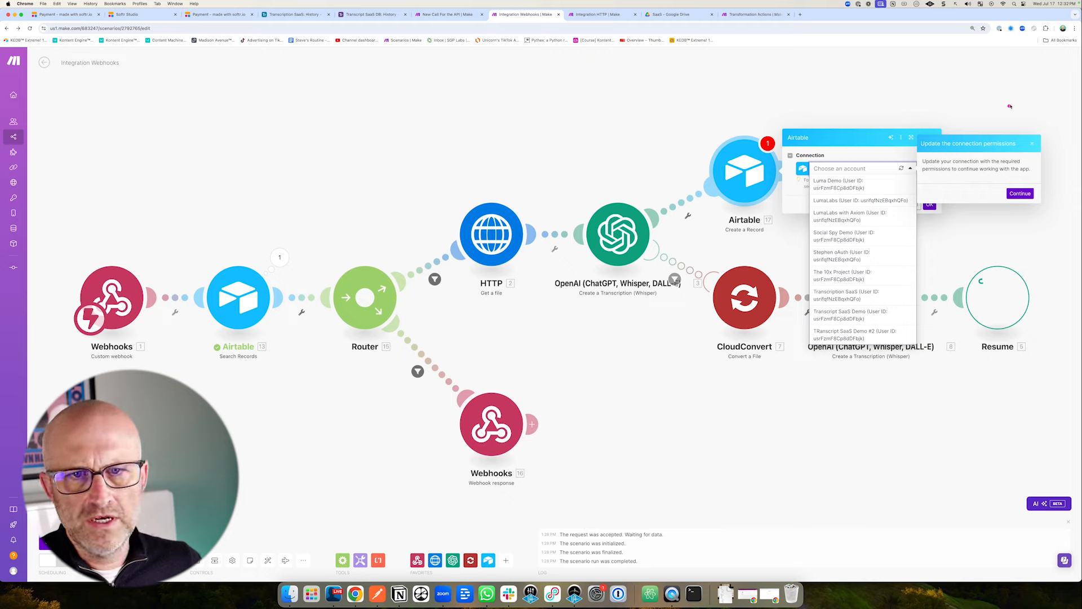
{"action": "left_click", "coordinate": [1021, 193]}
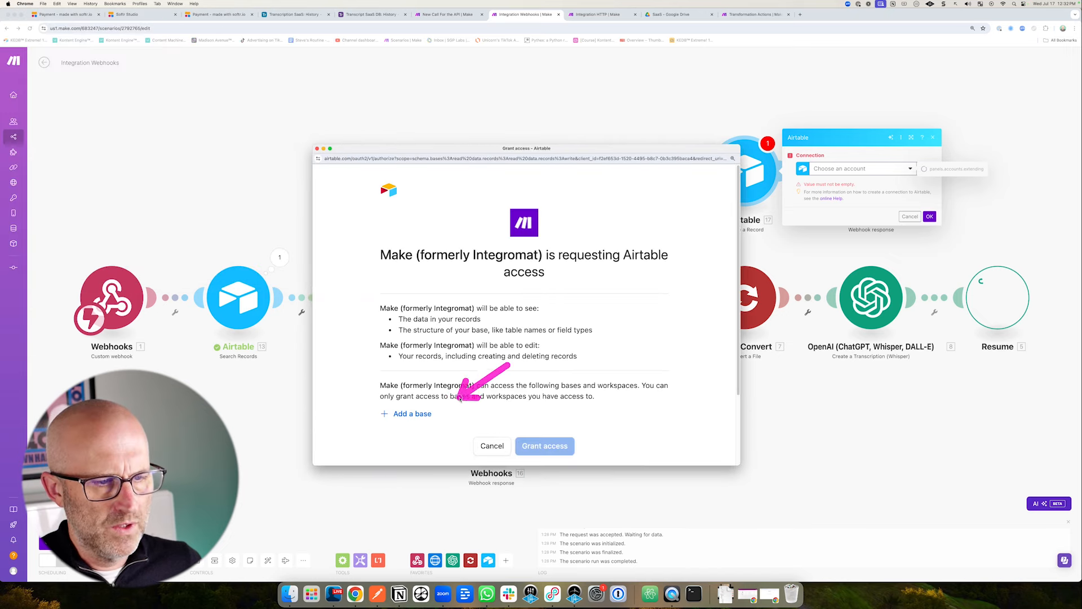
{"action": "left_click", "coordinate": [415, 414]}
{"action": "type", "text": "SaaS"}
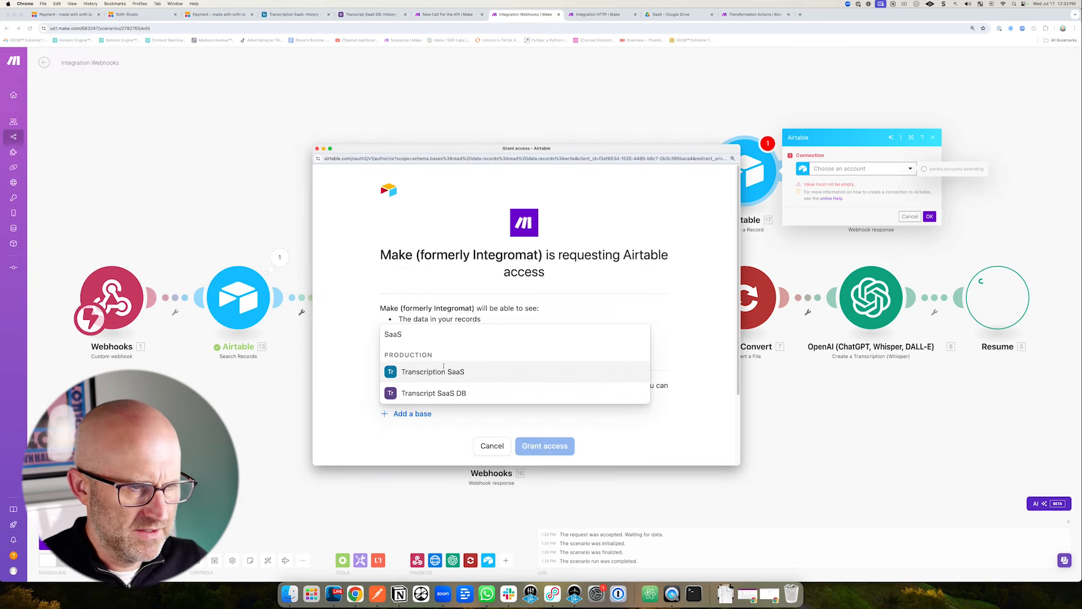
{"action": "left_click", "coordinate": [433, 393]}
{"action": "left_click", "coordinate": [546, 364]}
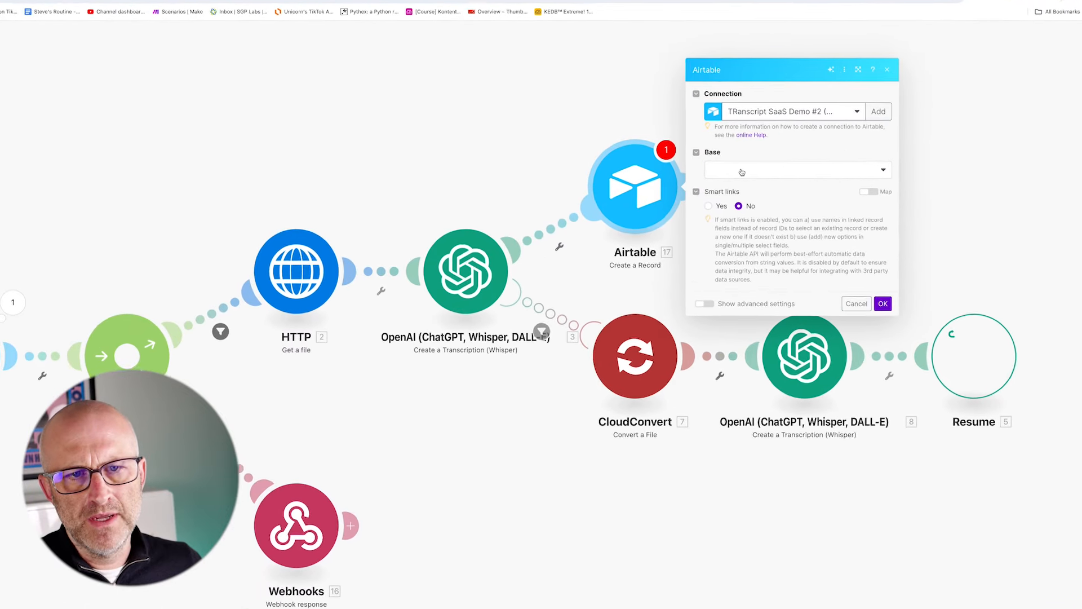
Set the module's base to Transcript SaaS DB and its table to History.
{"action": "left_click", "coordinate": [824, 158]}
{"action": "left_click", "coordinate": [823, 172]}
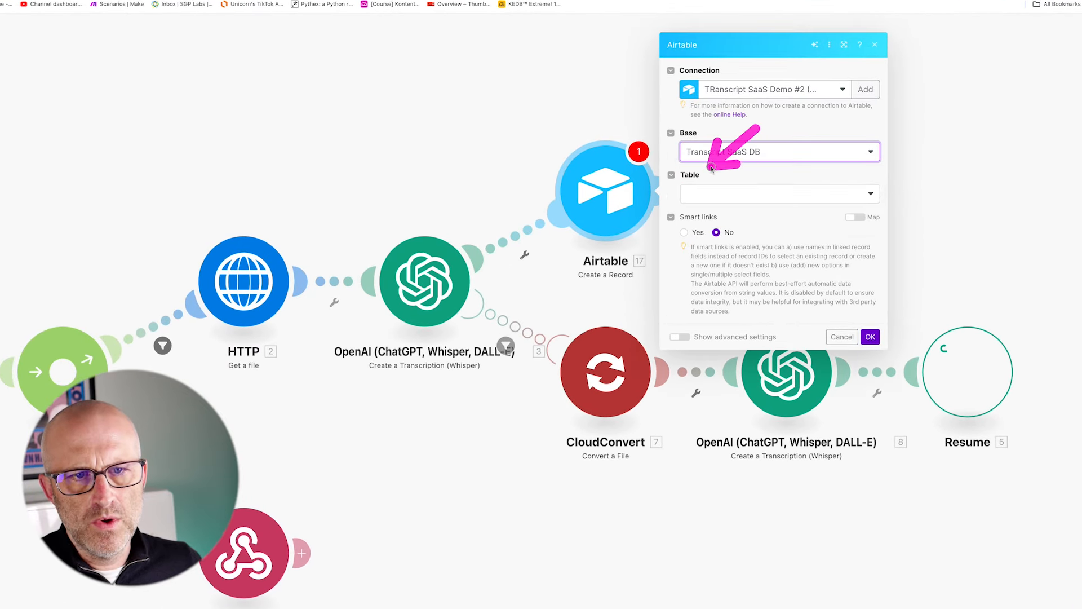
{"action": "left_click", "coordinate": [728, 194]}
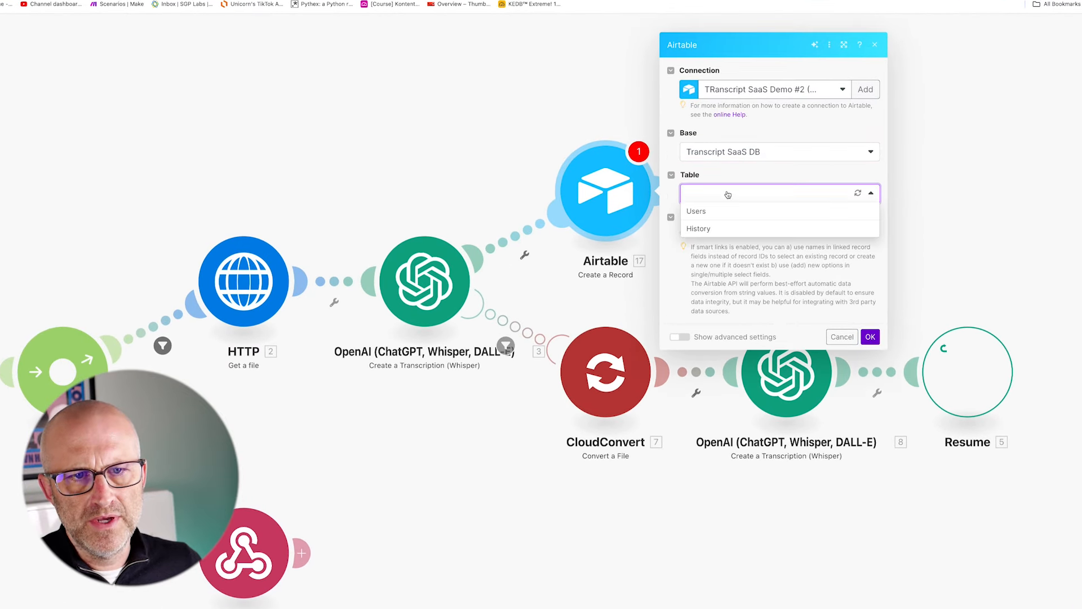
{"action": "left_click", "coordinate": [713, 230]}
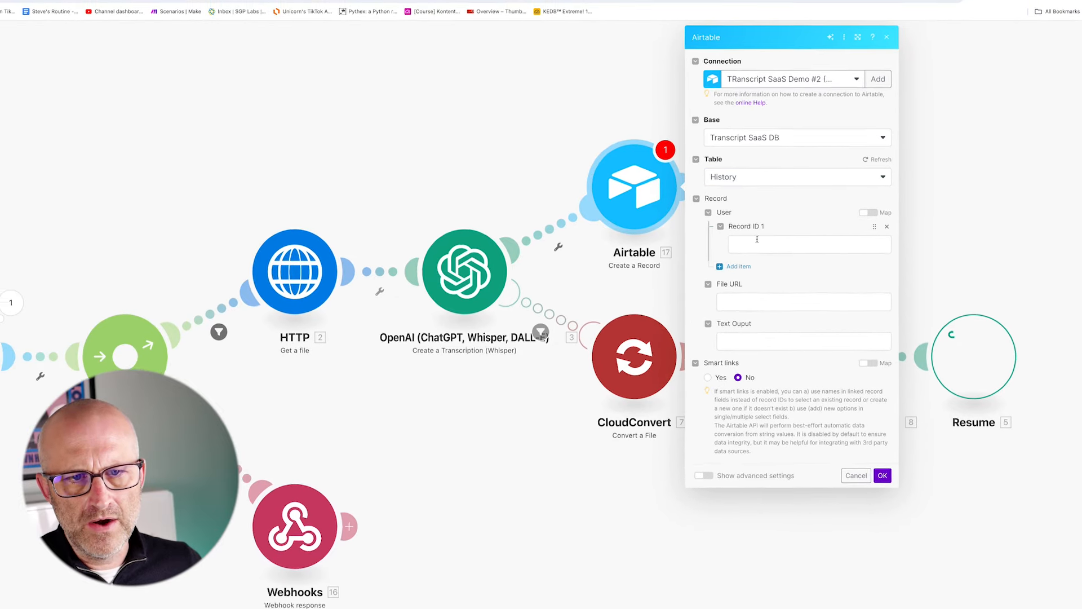
Map the History record's User to the found record ID and File URL to file_url.
{"action": "left_click", "coordinate": [789, 252]}
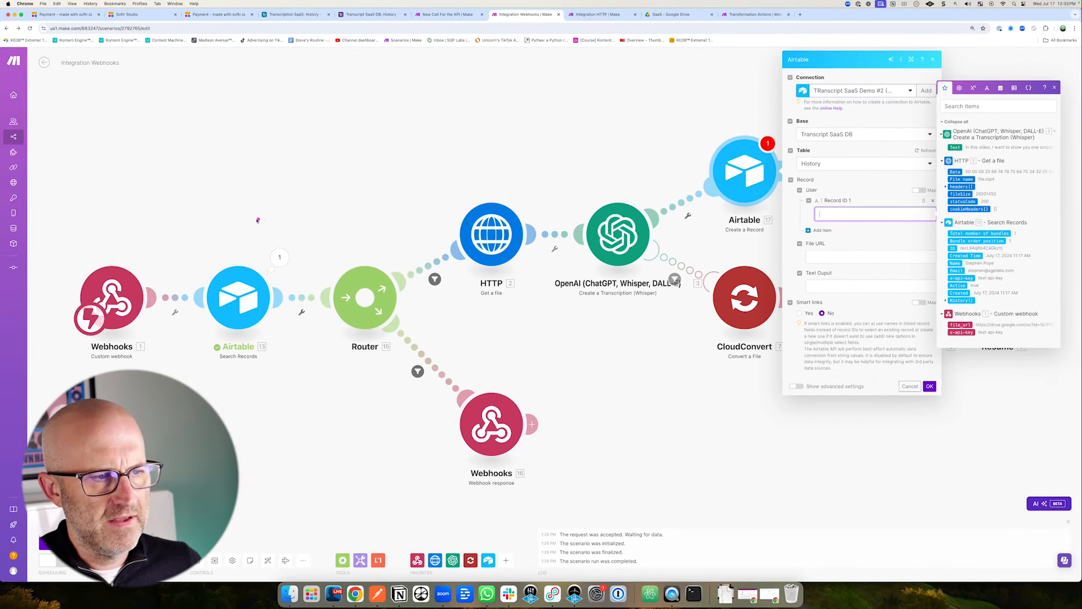
{"action": "left_click_drag", "start_coordinate": [228, 201], "coordinate": [238, 247]}
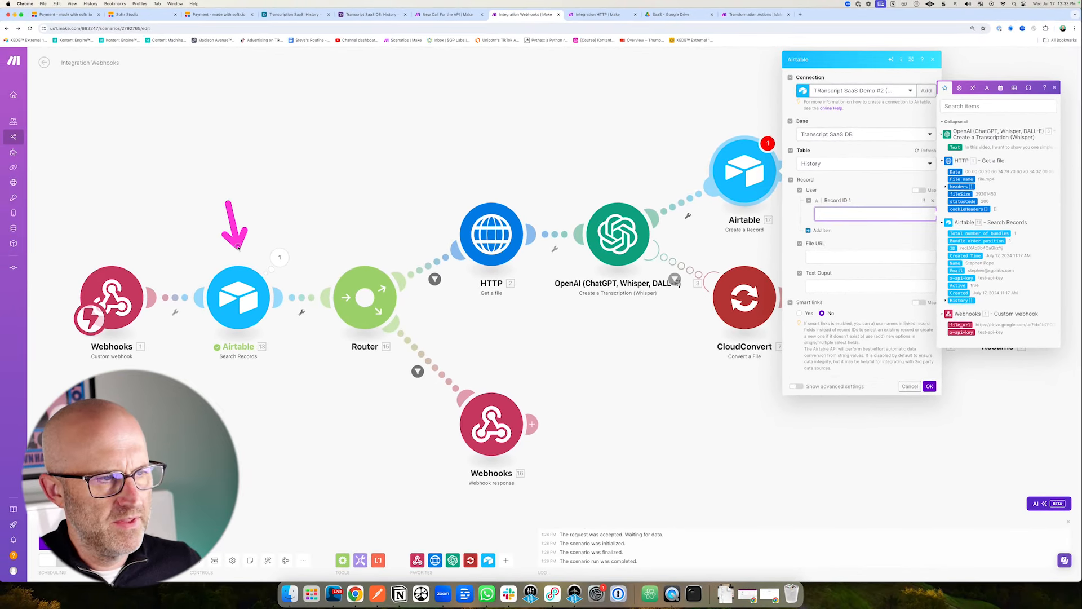
{"action": "left_click_drag", "start_coordinate": [888, 229], "coordinate": [933, 243]}
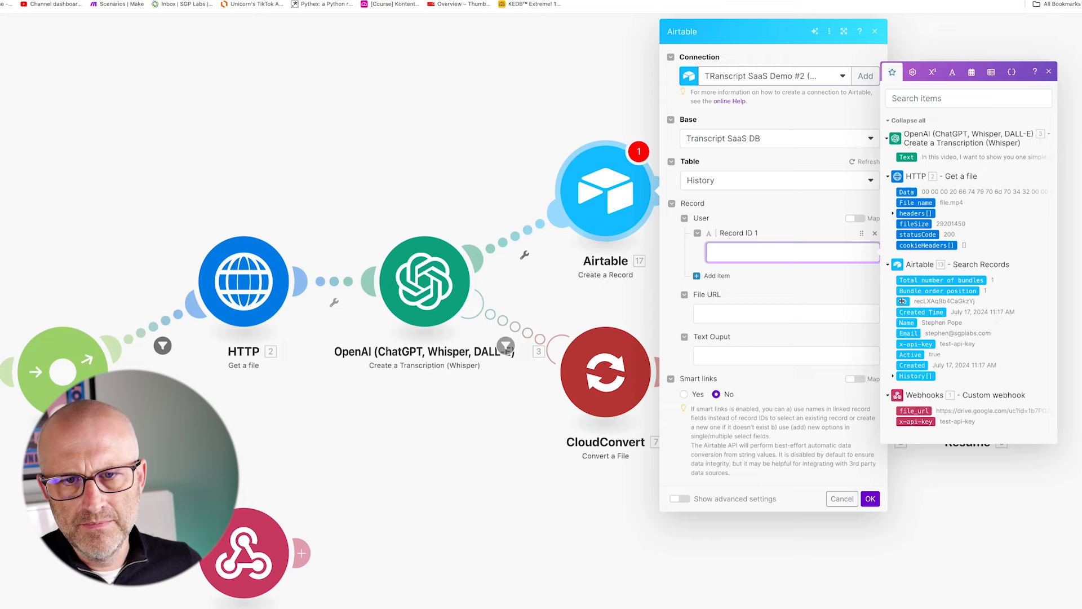
{"action": "left_click_drag", "start_coordinate": [902, 301], "coordinate": [733, 252]}
{"action": "left_click_drag", "start_coordinate": [789, 289], "coordinate": [743, 253]}
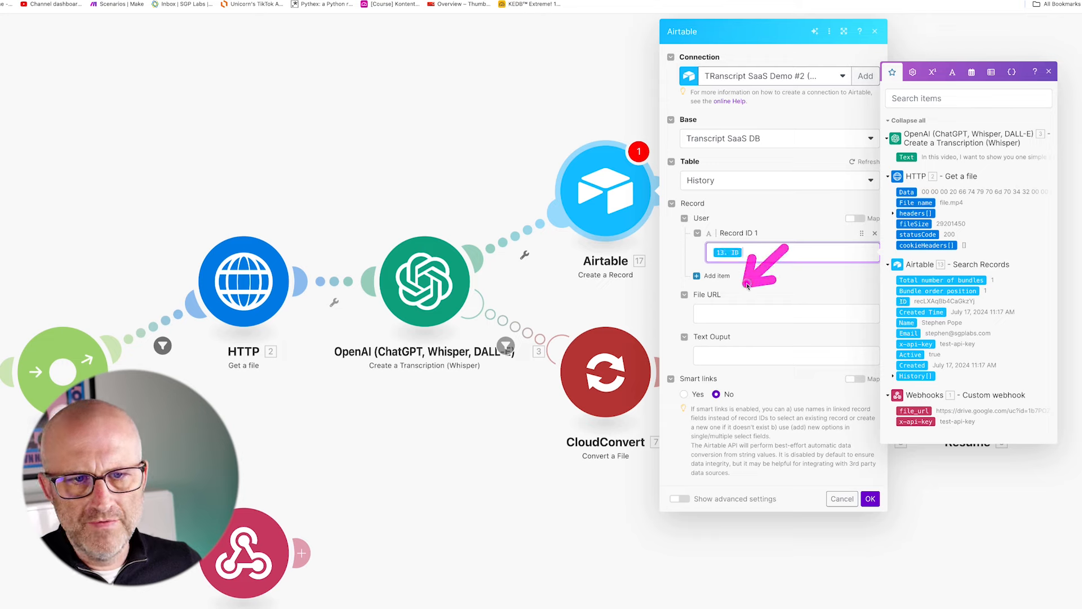
{"action": "left_click_drag", "start_coordinate": [812, 396], "coordinate": [715, 314]}
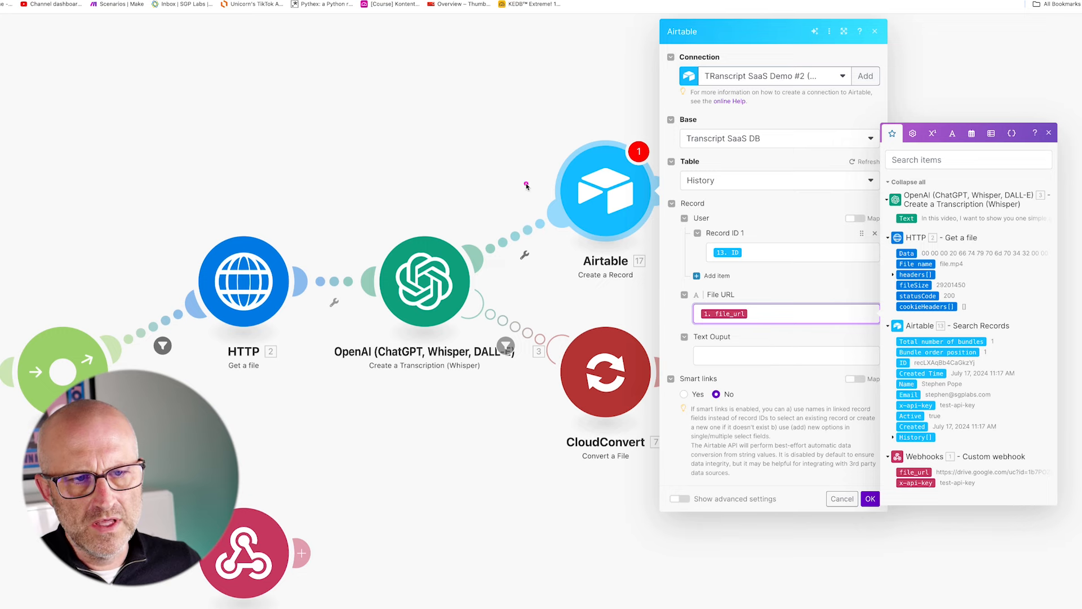
{"action": "left_click_drag", "start_coordinate": [481, 162], "coordinate": [446, 219]}
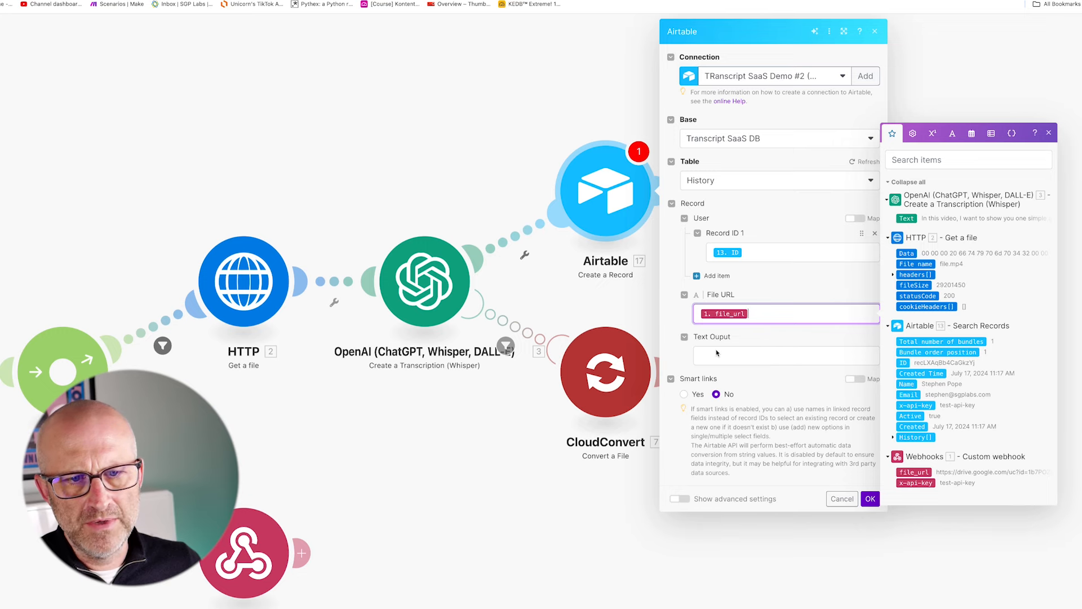
Map Text Ouput to the transcription Text, confirm the module, and save the scenario.
{"action": "left_click", "coordinate": [756, 354]}
{"action": "left_click", "coordinate": [907, 260]}
{"action": "left_click_drag", "start_coordinate": [826, 416], "coordinate": [860, 469]}
{"action": "left_click", "coordinate": [871, 499]}
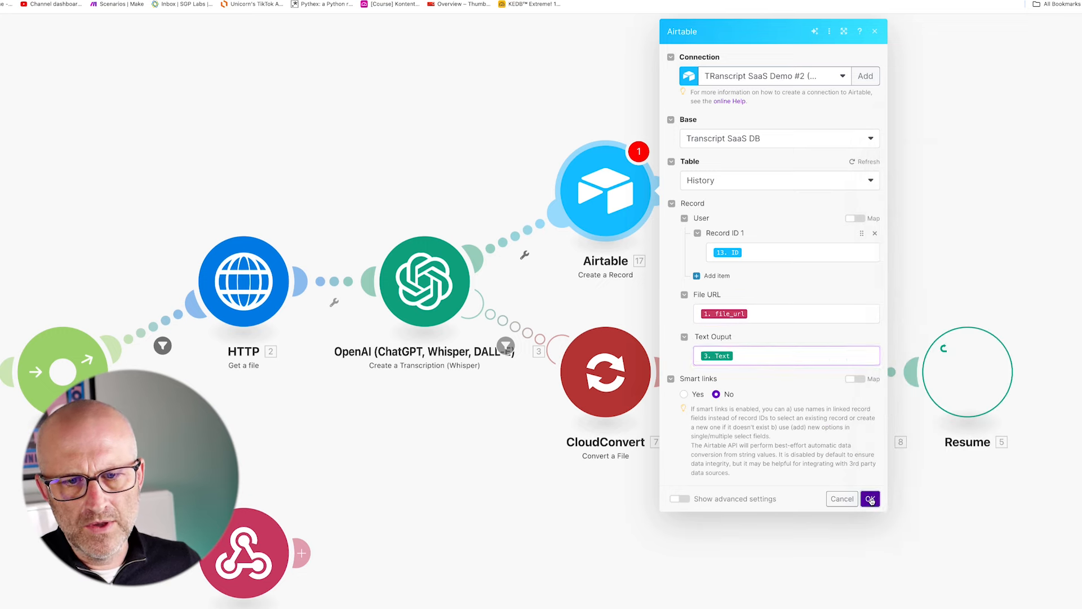
{"action": "left_click_drag", "start_coordinate": [210, 502], "coordinate": [198, 536]}
{"action": "left_click", "coordinate": [197, 560]}
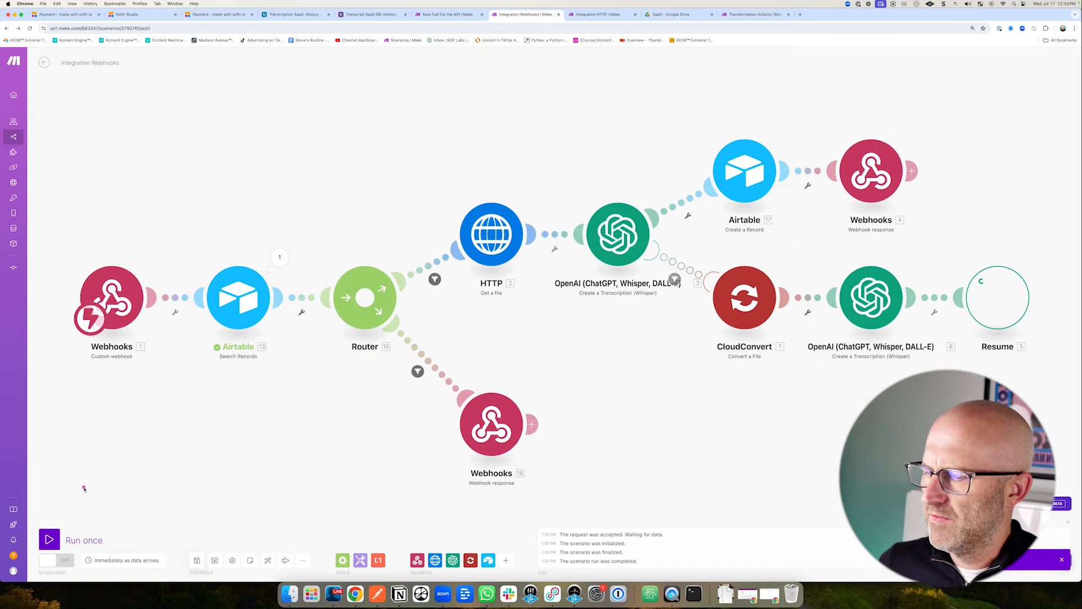
Start the webhook scenario waiting for a request, then review and save the test request's body.
{"action": "left_click_drag", "start_coordinate": [84, 488], "coordinate": [59, 523]}
{"action": "left_click", "coordinate": [48, 540]}
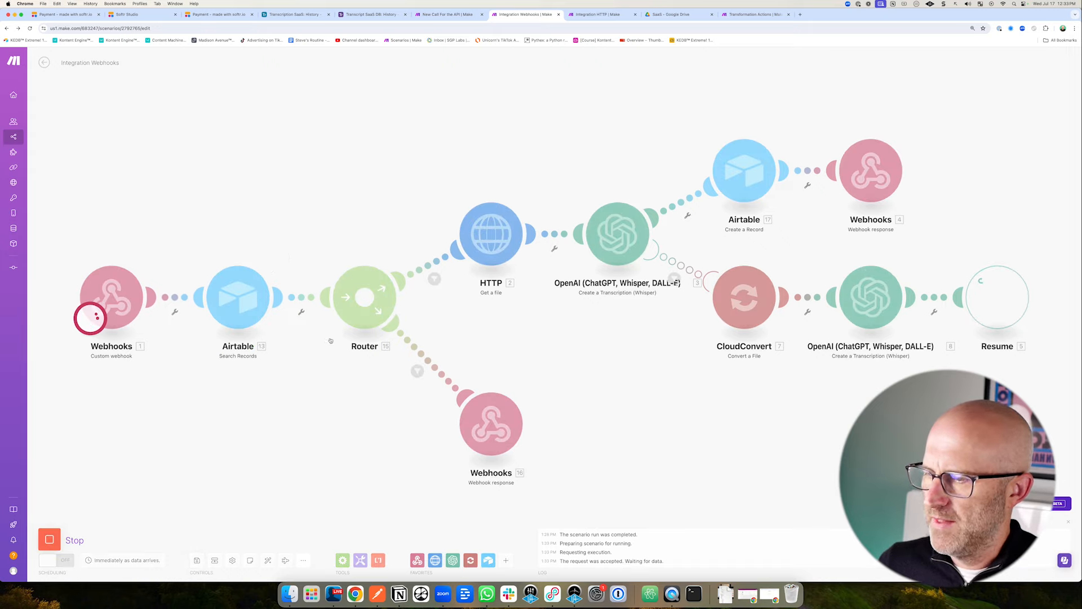
{"action": "left_click", "coordinate": [606, 17]}
{"action": "left_click", "coordinate": [549, 299]}
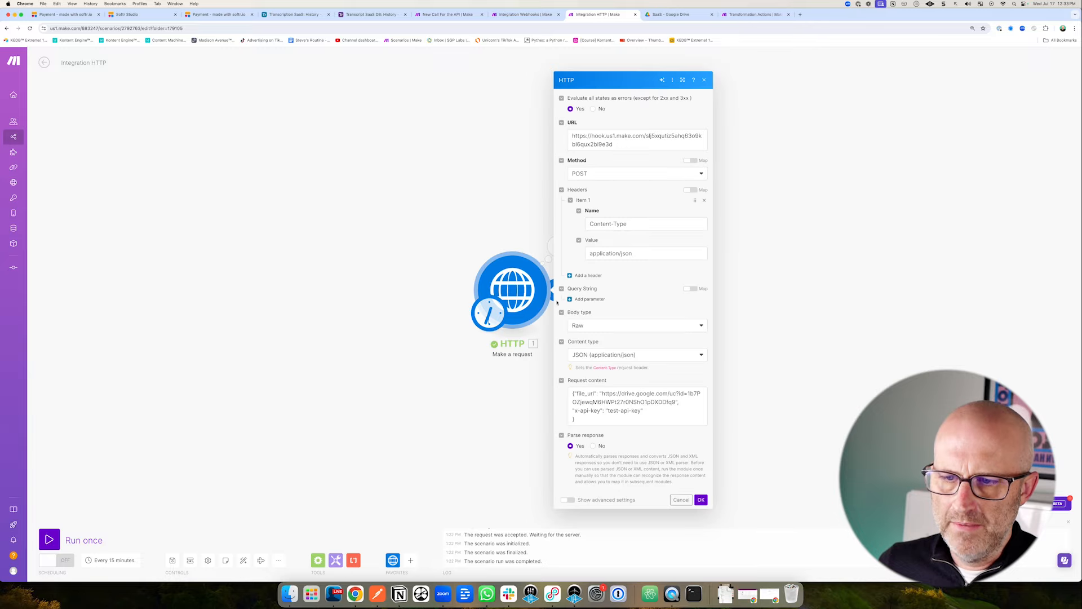
{"action": "left_click", "coordinate": [642, 417]}
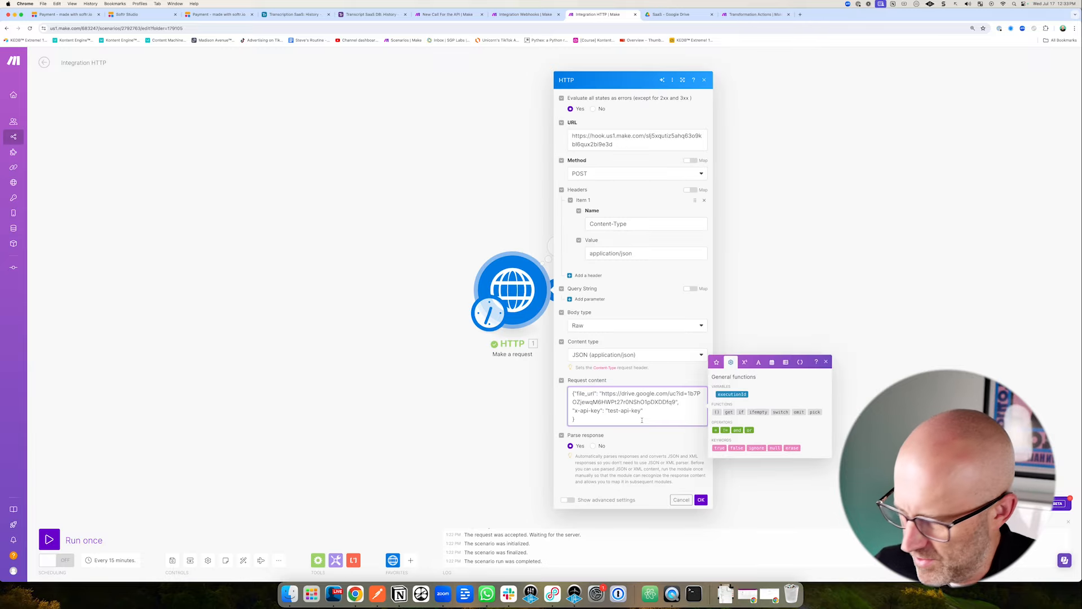
{"action": "left_click", "coordinate": [372, 15]}
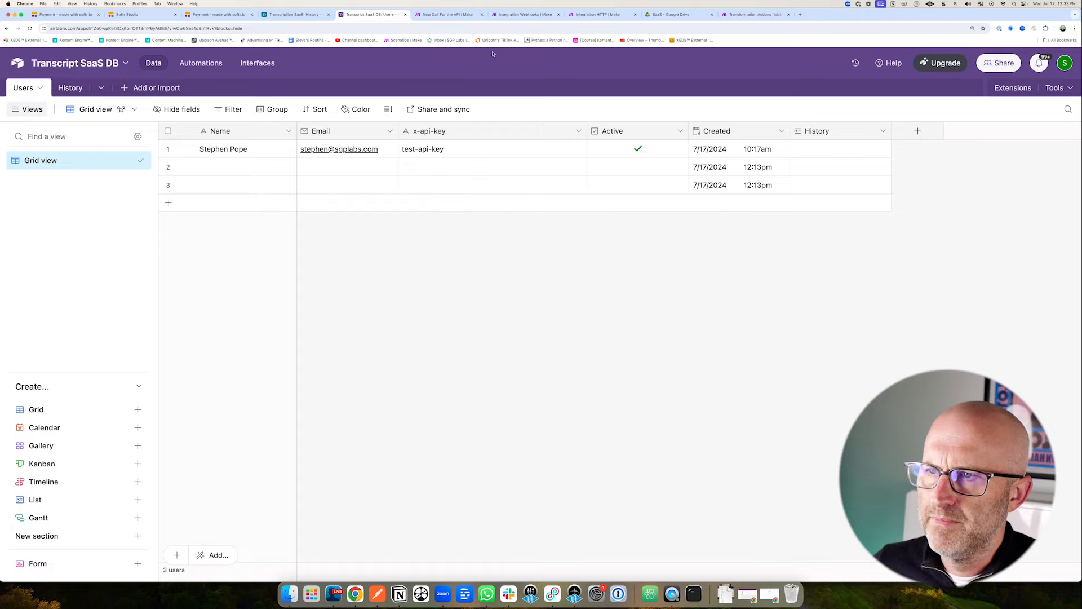
{"action": "left_click", "coordinate": [599, 14]}
{"action": "left_click", "coordinate": [701, 500]}
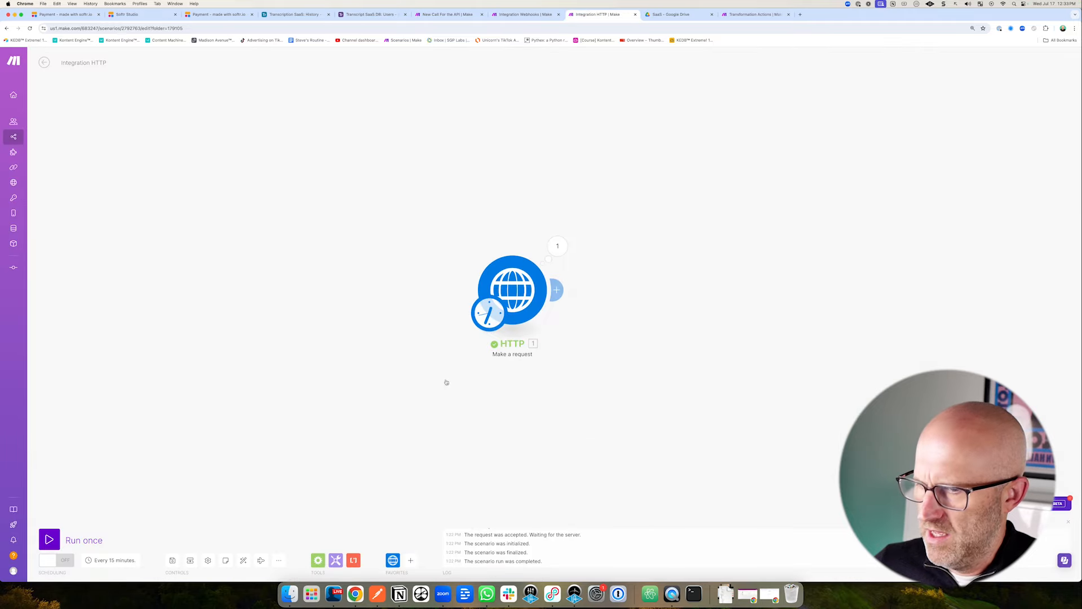
Run the test request once and inspect its 401 Unauthorized failure.
{"action": "left_click", "coordinate": [49, 538]}
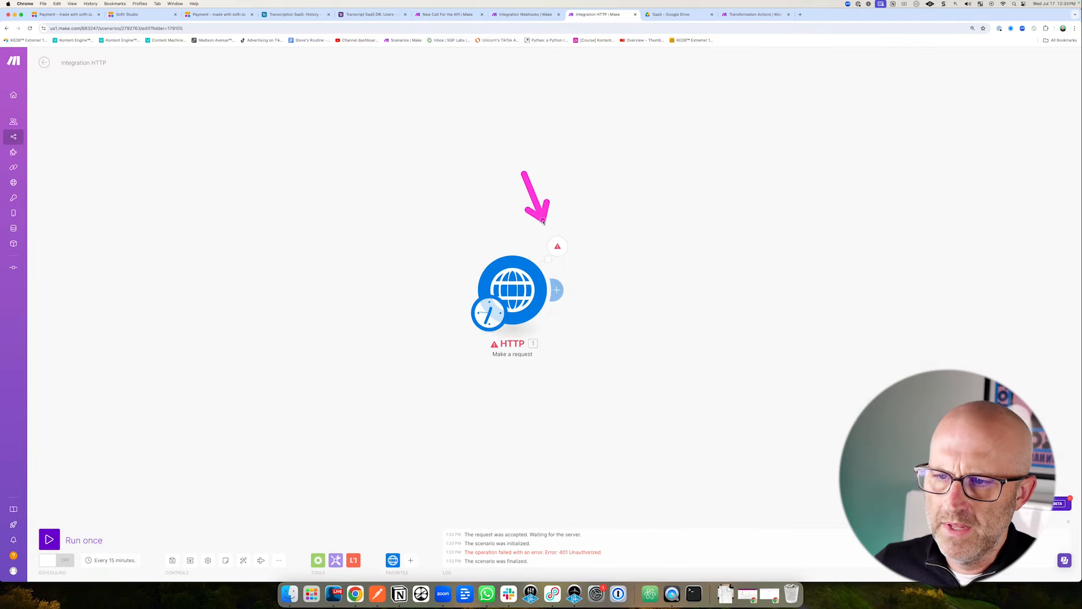
{"action": "left_click", "coordinate": [560, 246]}
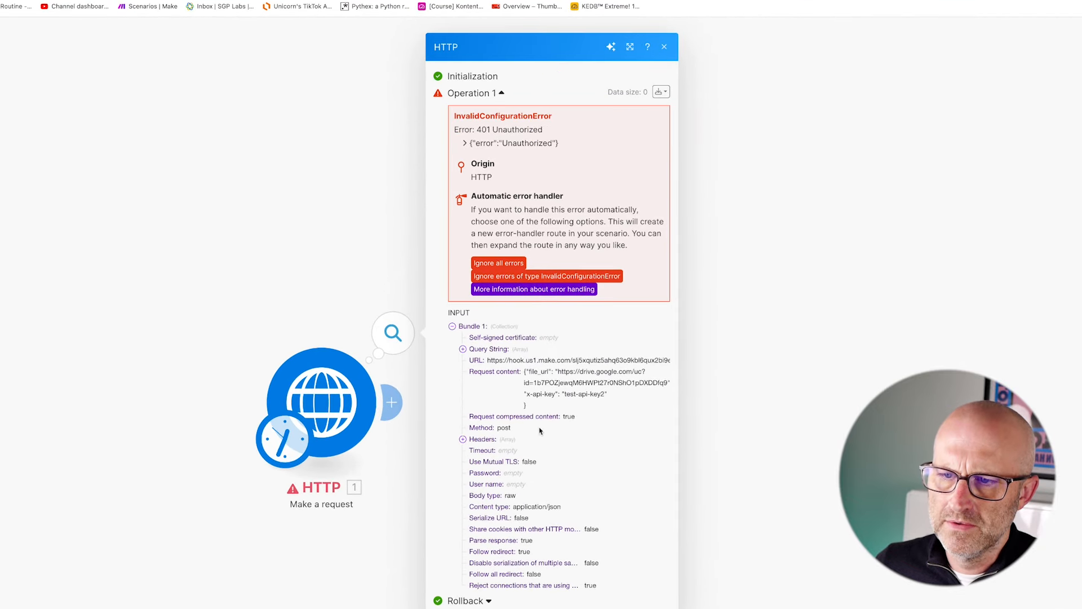
{"action": "left_click", "coordinate": [494, 19]}
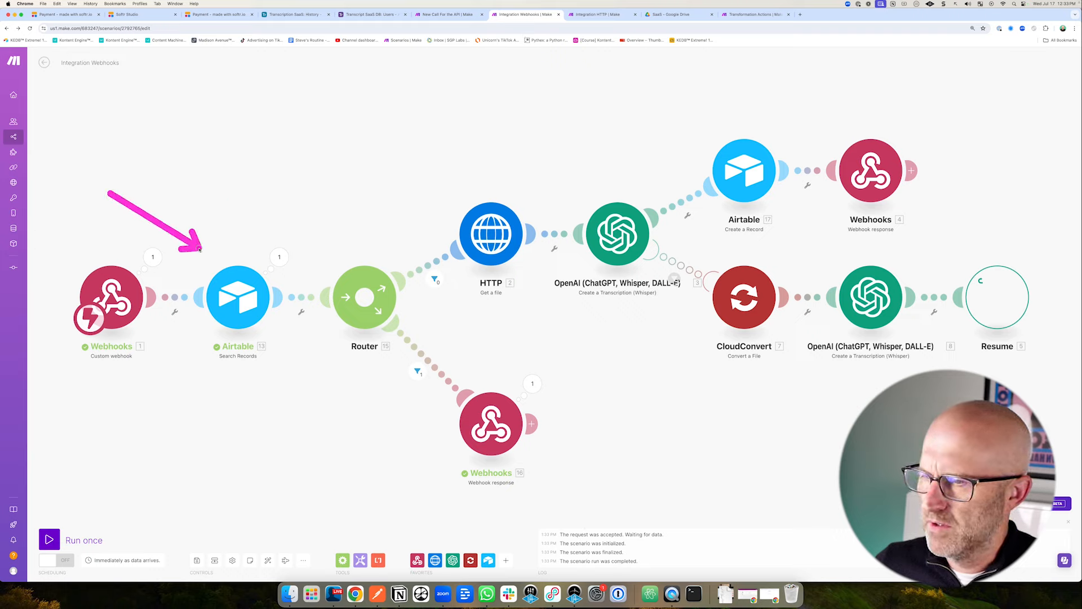
Review the Webhooks 16 response settings and the keys in the Airtable Users table.
{"action": "left_click", "coordinate": [503, 437]}
{"action": "left_click", "coordinate": [377, 457]}
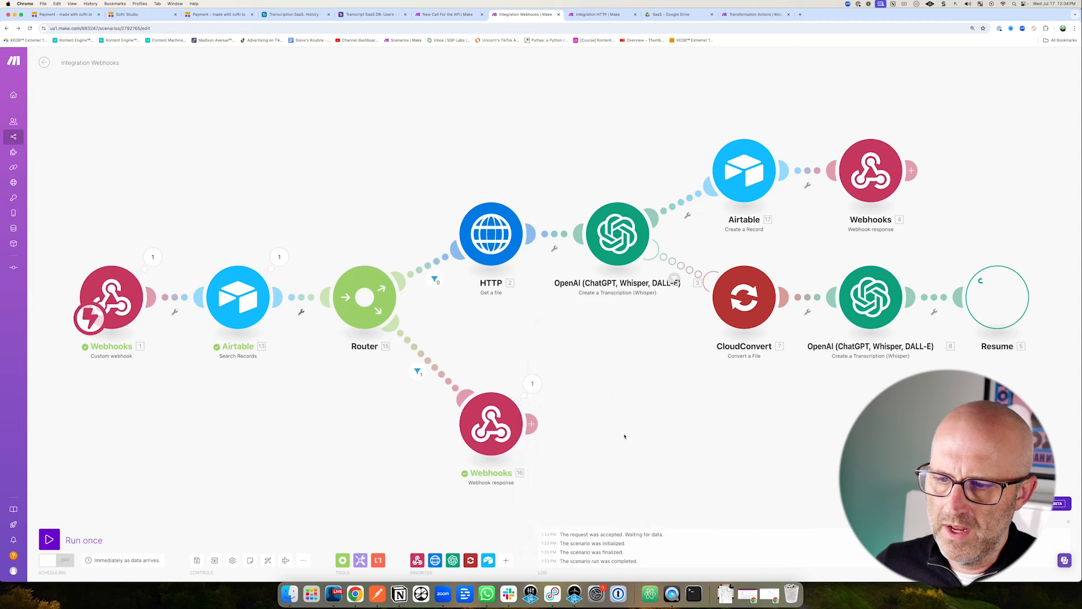
{"action": "left_click", "coordinate": [373, 14]}
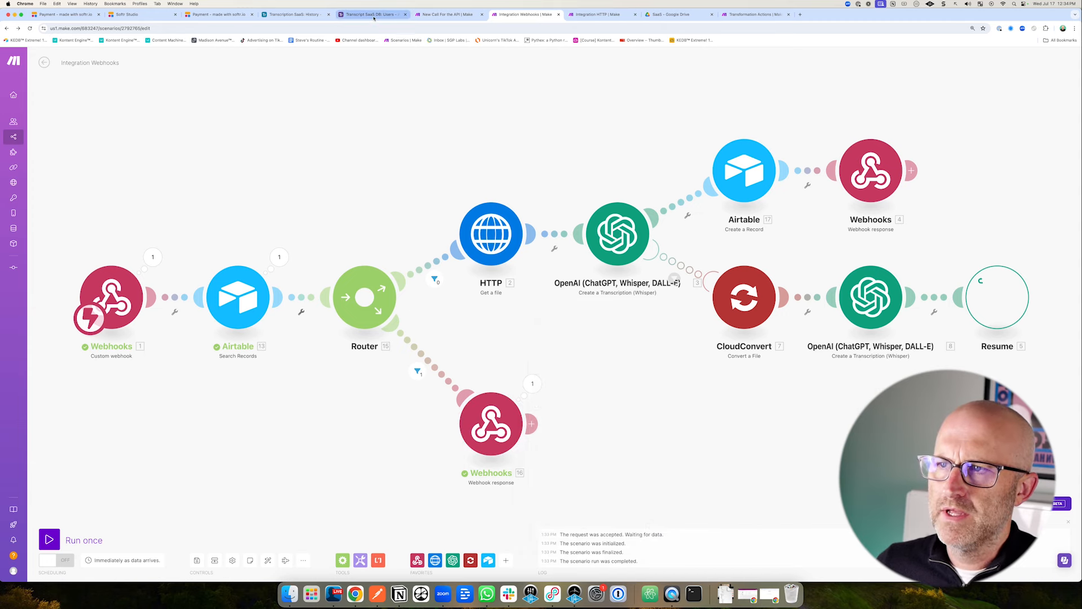
{"action": "left_click_drag", "start_coordinate": [584, 206], "coordinate": [625, 161]}
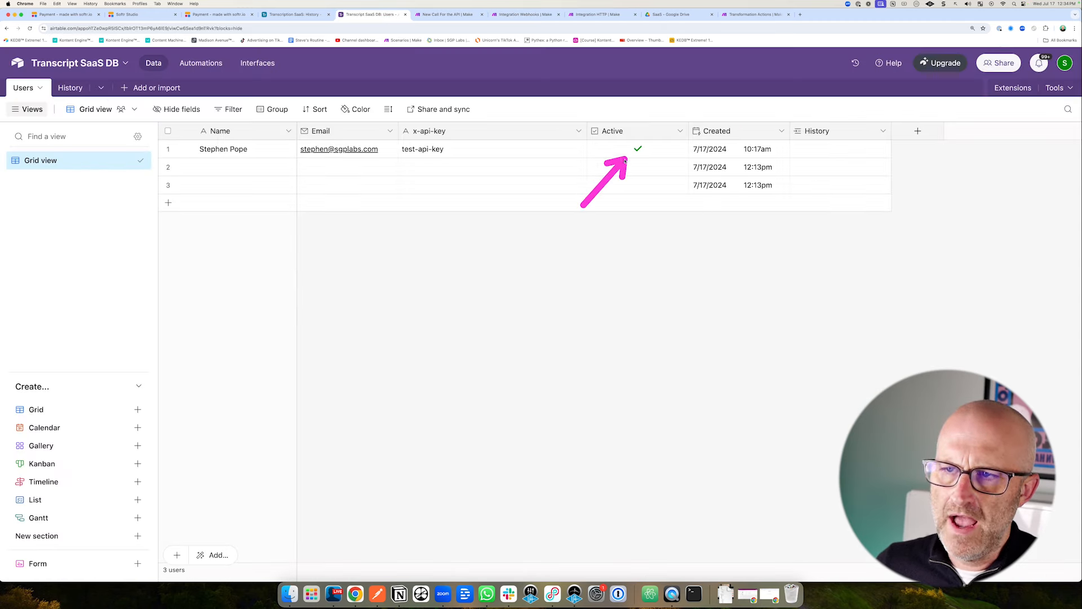
{"action": "left_click", "coordinate": [522, 15]}
Check the Search Records formula requiring a matching x-api-key and Active status.
{"action": "left_click_drag", "start_coordinate": [236, 204], "coordinate": [237, 241]}
{"action": "left_click", "coordinate": [253, 288]}
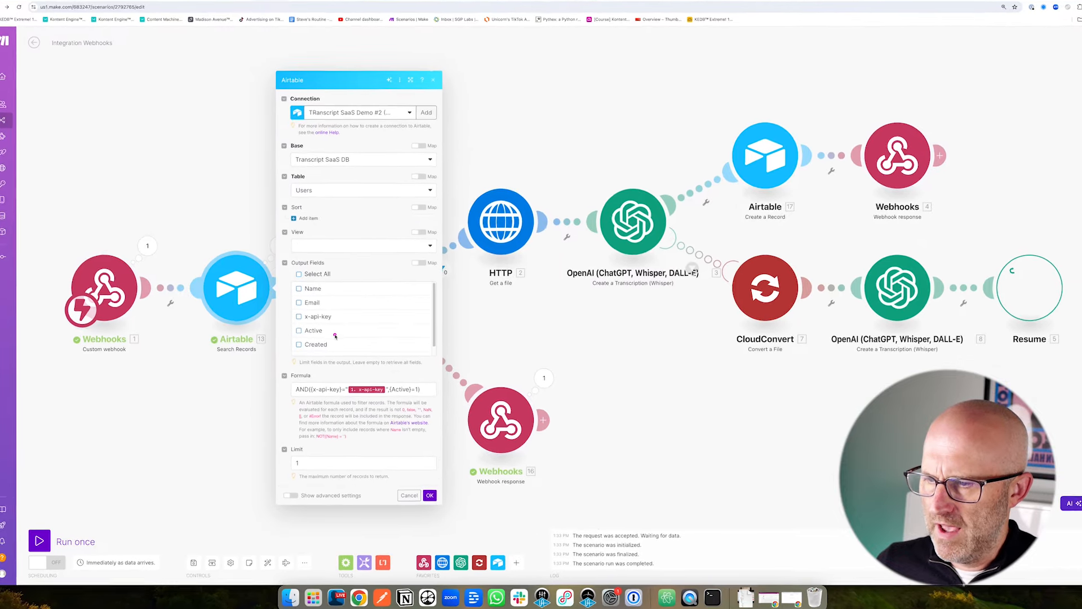
{"action": "mouse_move", "coordinate": [329, 339]}
{"action": "left_mouse_down"}
{"action": "mouse_move", "coordinate": [326, 389]}
{"action": "mouse_move", "coordinate": [393, 389]}
{"action": "left_mouse_up"}
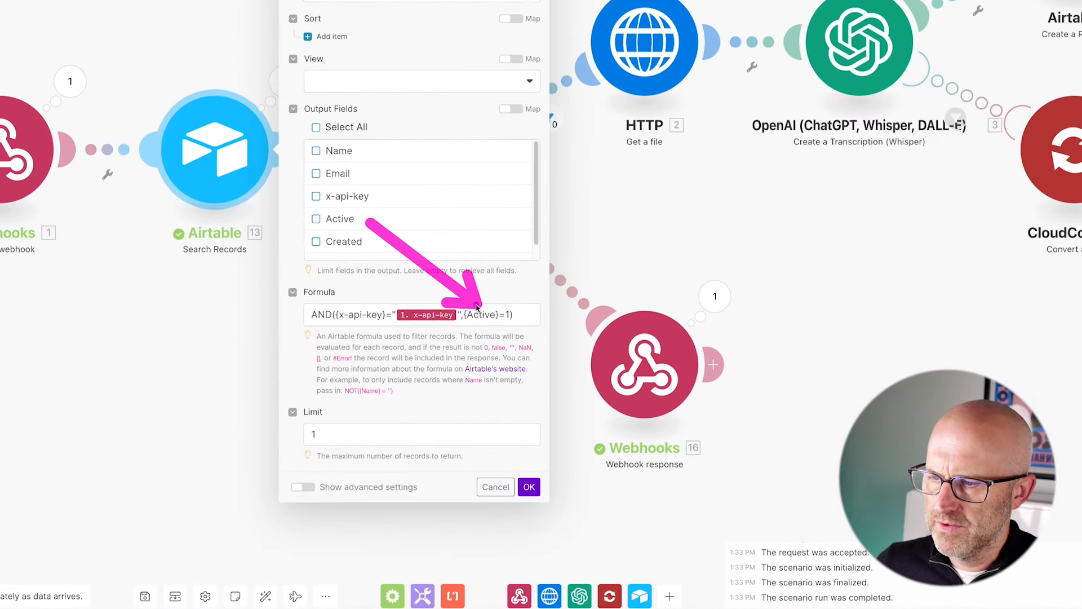
{"action": "left_click_drag", "start_coordinate": [261, 383], "coordinate": [301, 334]}
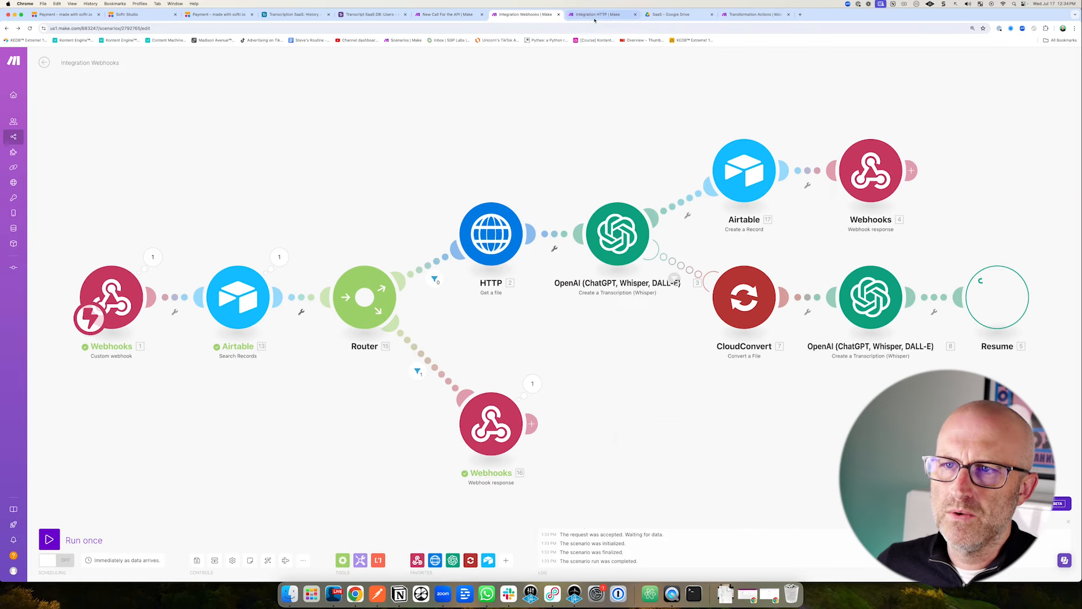
{"action": "left_click", "coordinate": [605, 22]}
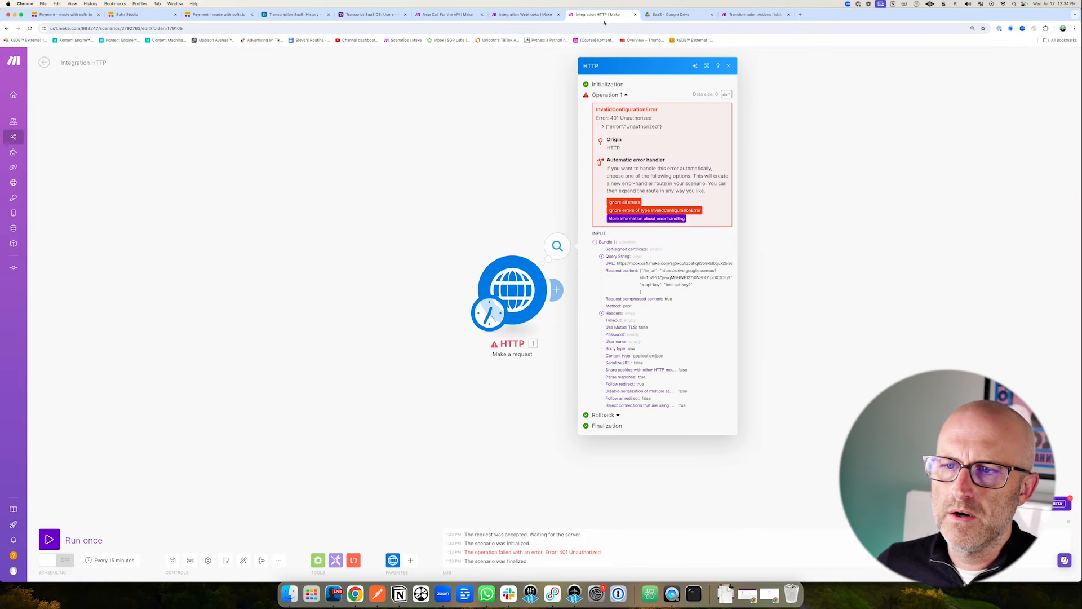
{"action": "left_click", "coordinate": [551, 263]}
{"action": "left_click", "coordinate": [648, 421]}
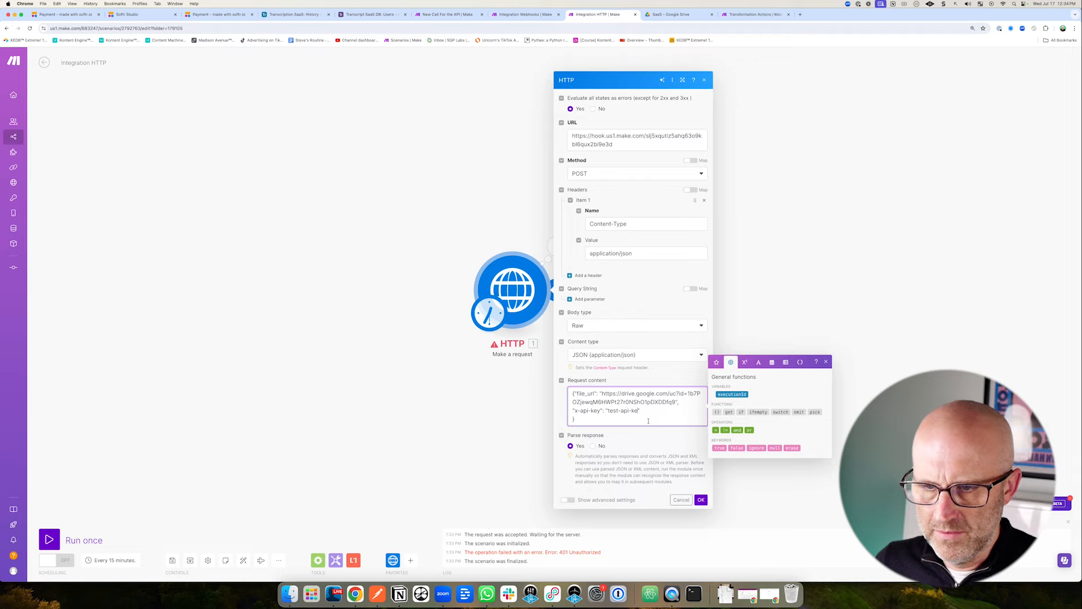
{"action": "left_click", "coordinate": [701, 500]}
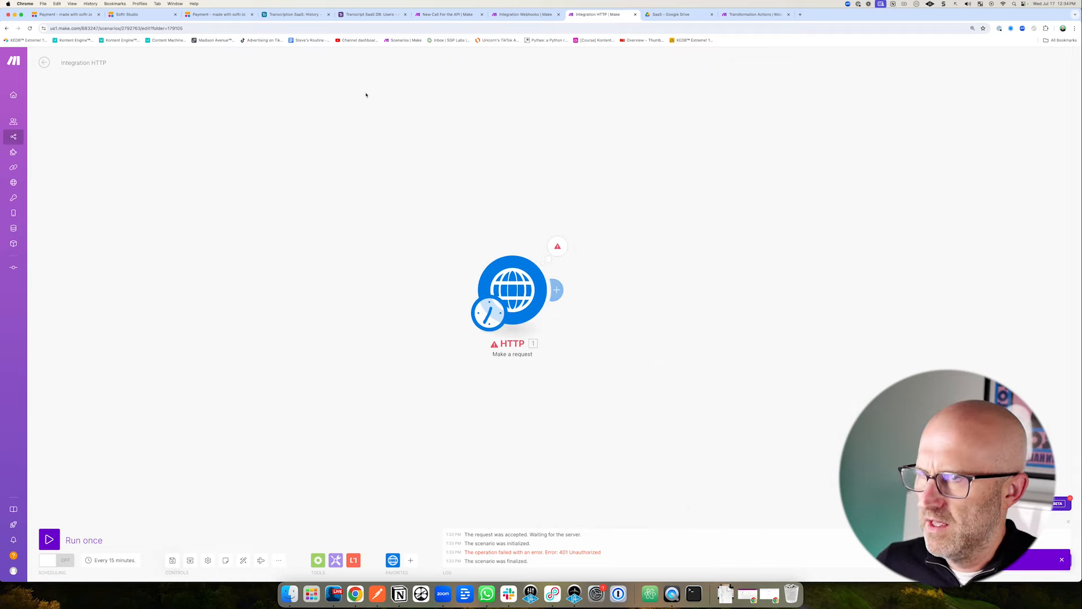
Run the Integration Webhooks scenario once, then fire the HTTP test request against it.
{"action": "left_click", "coordinate": [523, 16]}
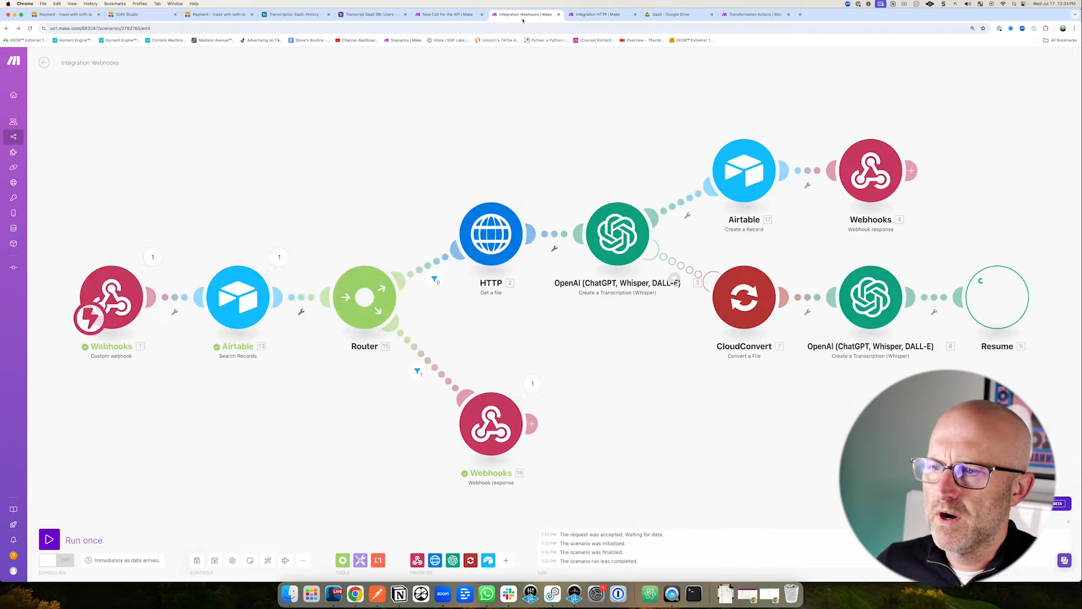
{"action": "left_click", "coordinate": [46, 543]}
{"action": "key", "text": "ctrl+Tab"}
{"action": "left_click", "coordinate": [49, 539]}
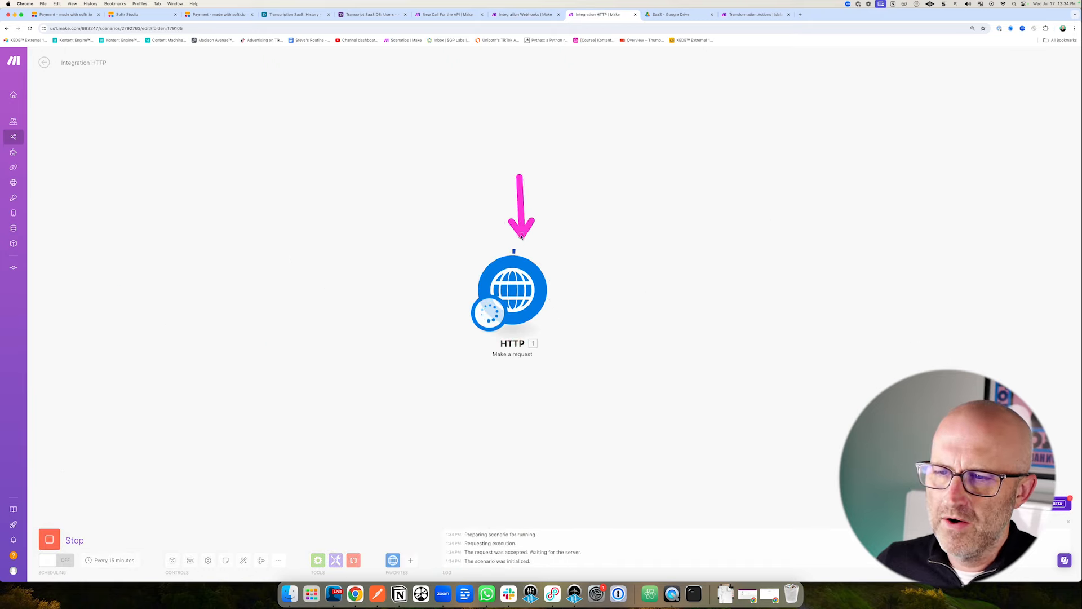
{"action": "key", "text": "ctrl+shift+Tab"}
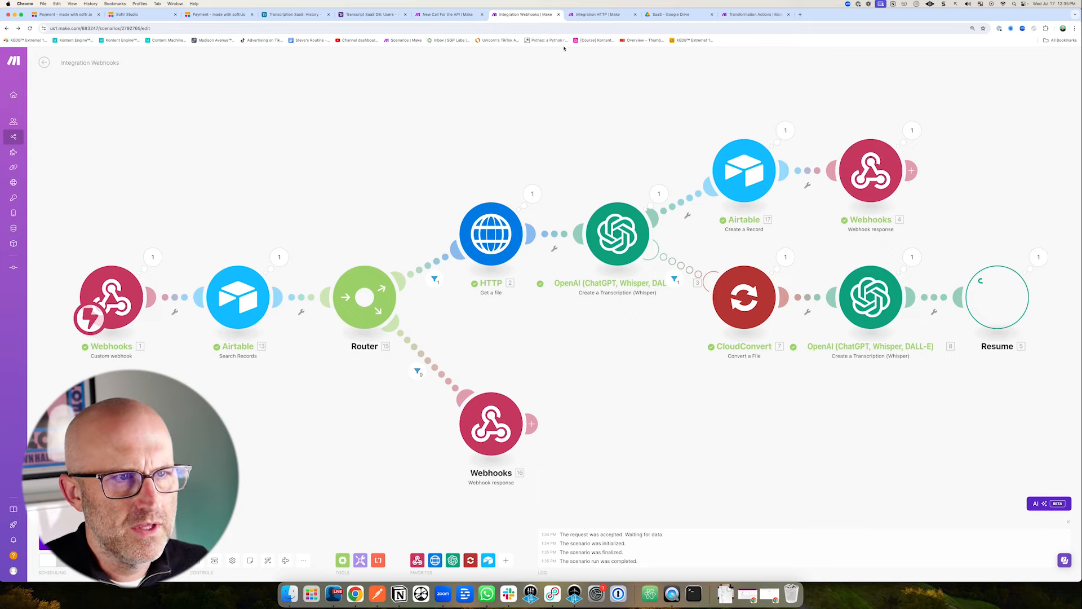
Inspect the HTTP run's output to see the returned transcript data.
{"action": "left_click", "coordinate": [599, 15]}
{"action": "left_click", "coordinate": [558, 246]}
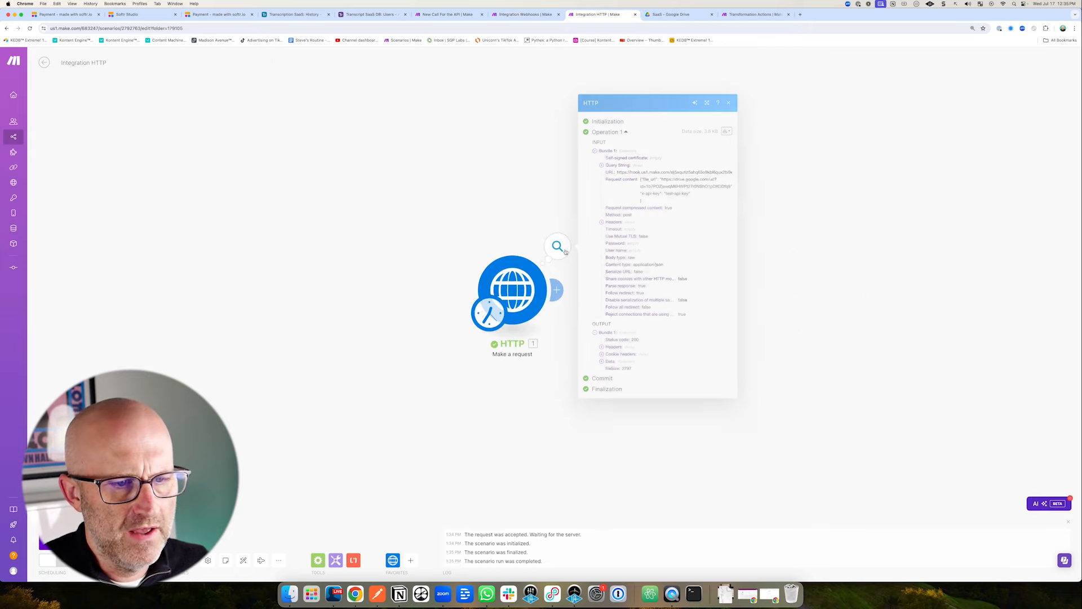
{"action": "left_click", "coordinate": [602, 361]}
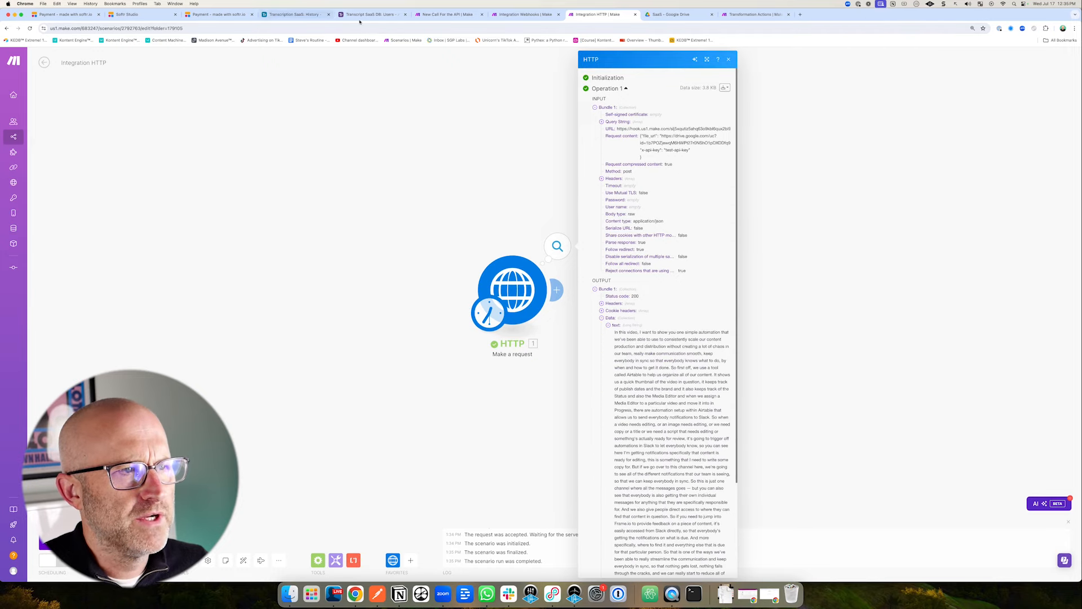
Open the Airtable History table and expand the new record's full Text Output.
{"action": "left_click", "coordinate": [388, 17]}
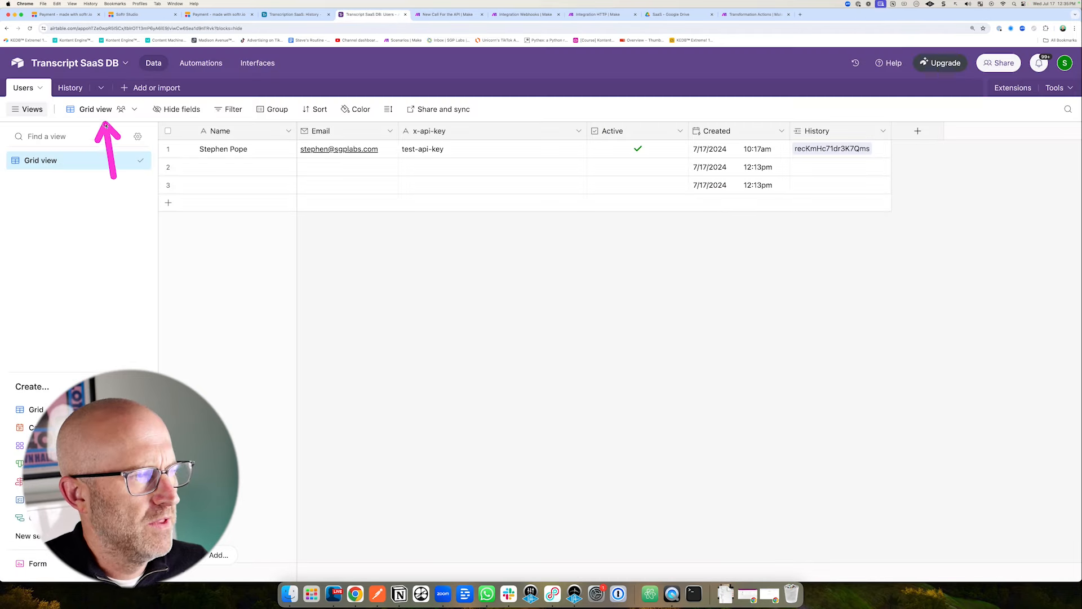
{"action": "left_click", "coordinate": [70, 87]}
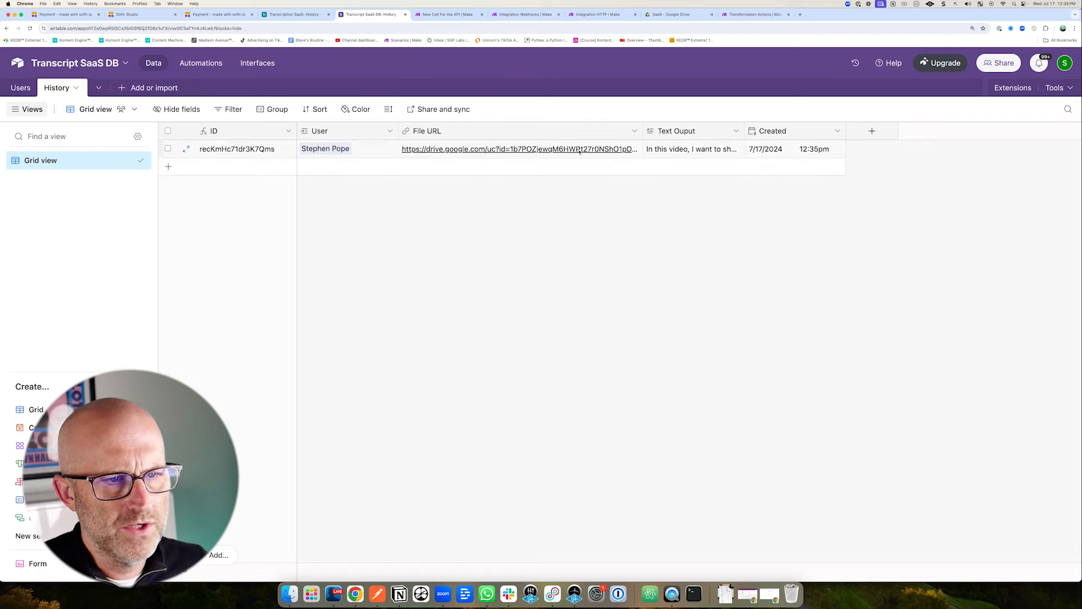
{"action": "left_click", "coordinate": [685, 151]}
{"action": "left_click", "coordinate": [739, 149]}
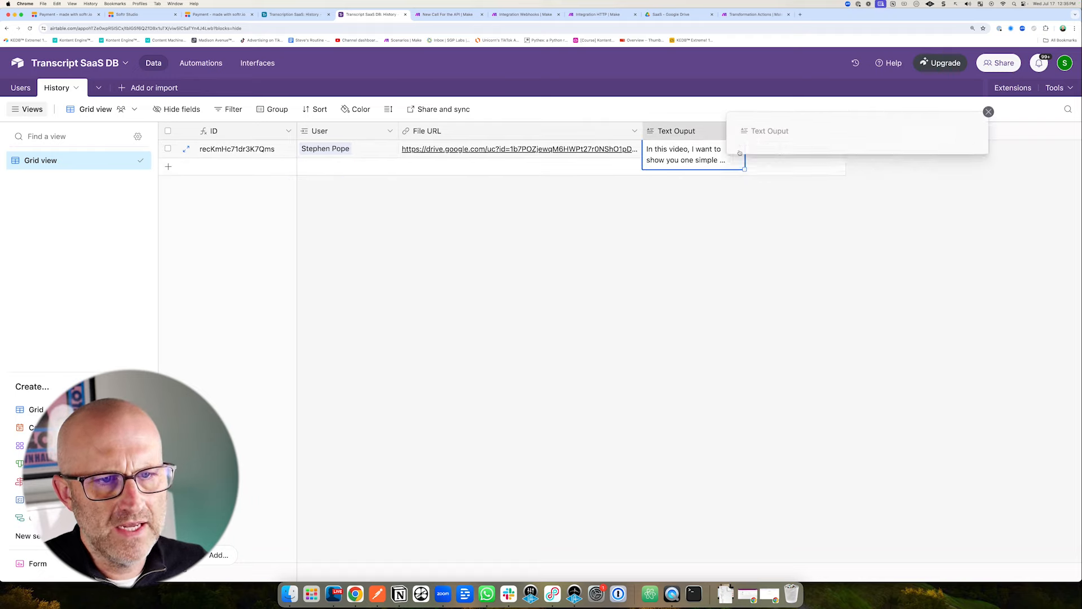
{"action": "left_click", "coordinate": [694, 246]}
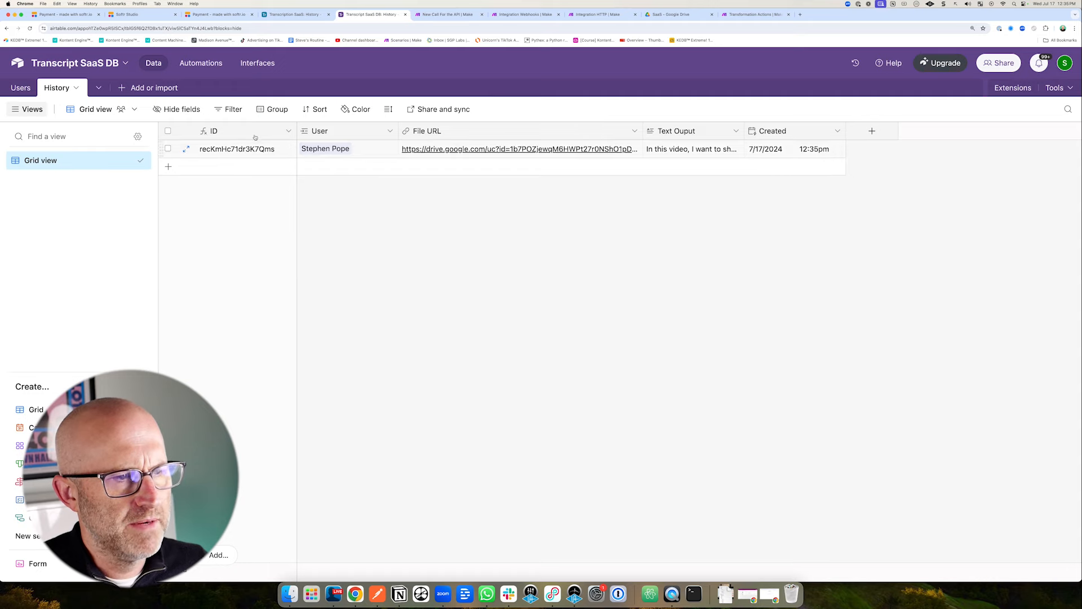
{"action": "left_click", "coordinate": [152, 16]}
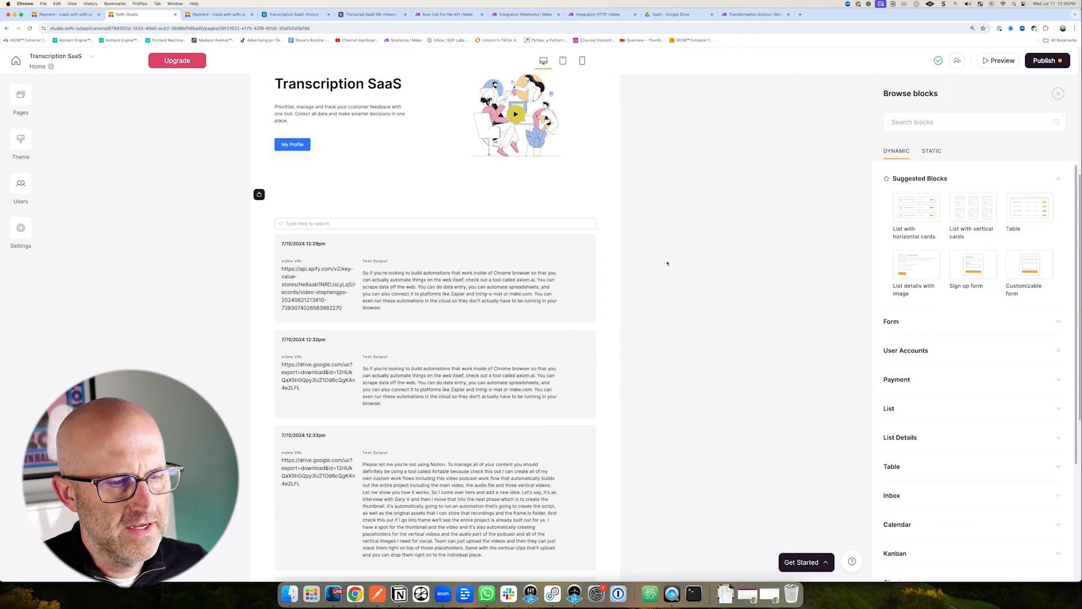
Glance at the webhooks scenario and the Softr checkout page, then return to Airtable History.
{"action": "left_click", "coordinate": [527, 15]}
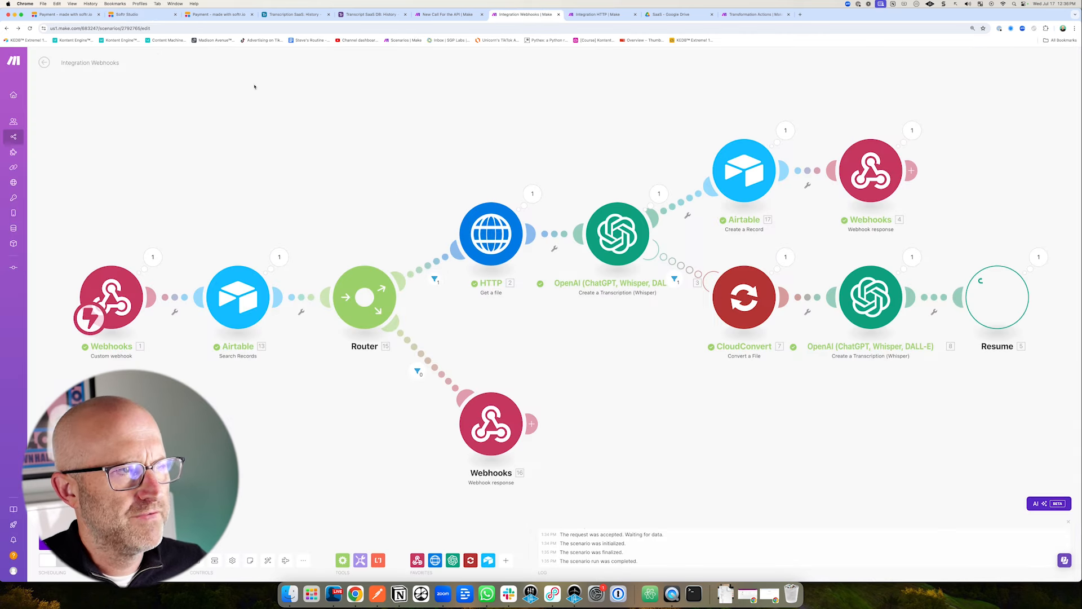
{"action": "left_click", "coordinate": [219, 15]}
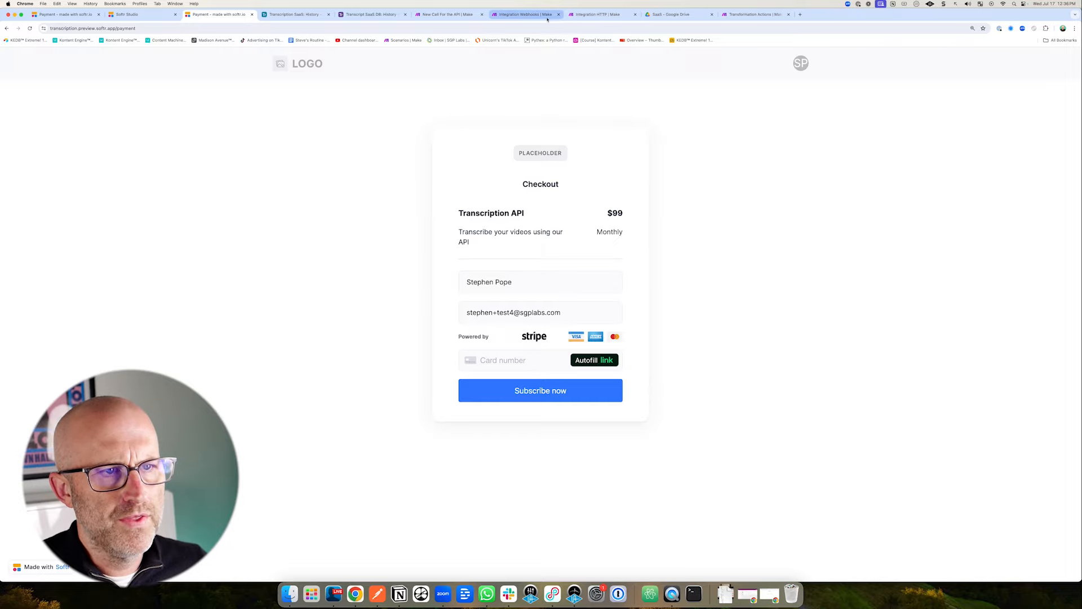
{"action": "left_click", "coordinate": [377, 18]}
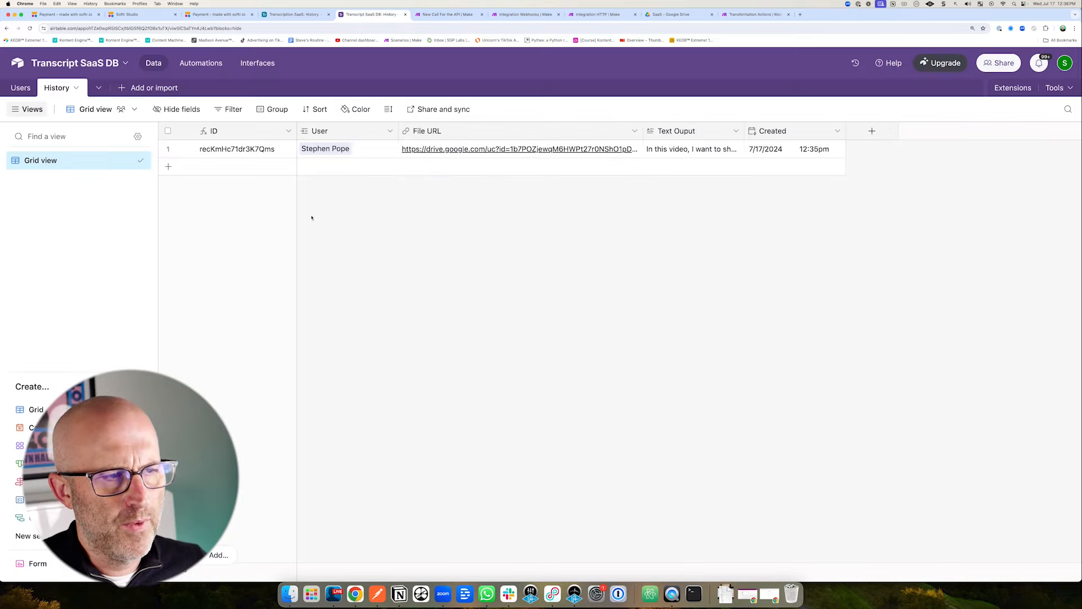
Inspect the x-api-key value stored in the Users table's first row.
{"action": "left_click", "coordinate": [20, 87]}
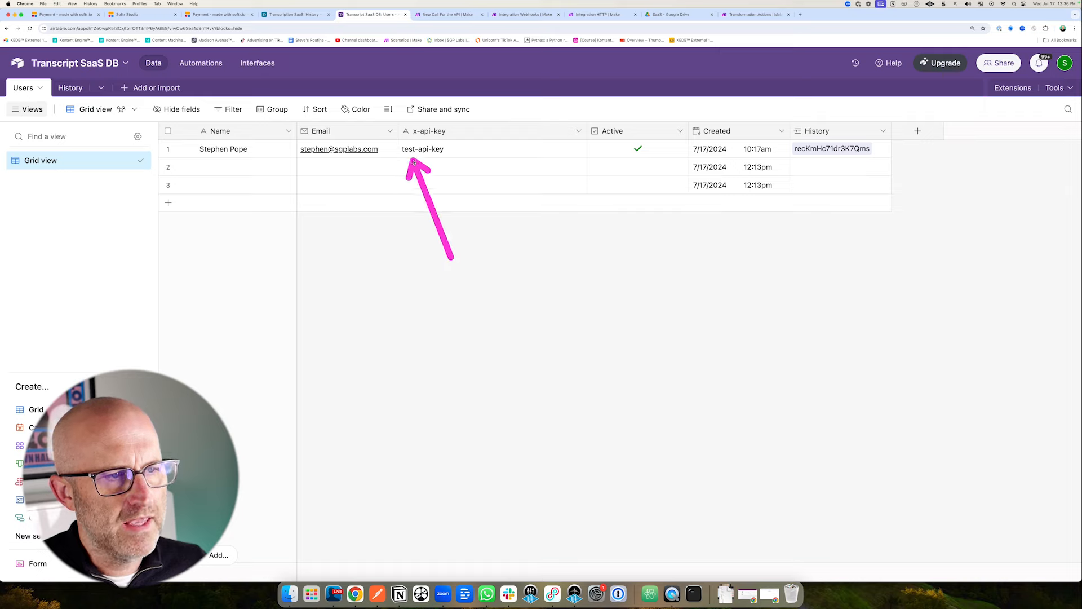
{"action": "left_click", "coordinate": [448, 150]}
{"action": "left_click", "coordinate": [450, 152]}
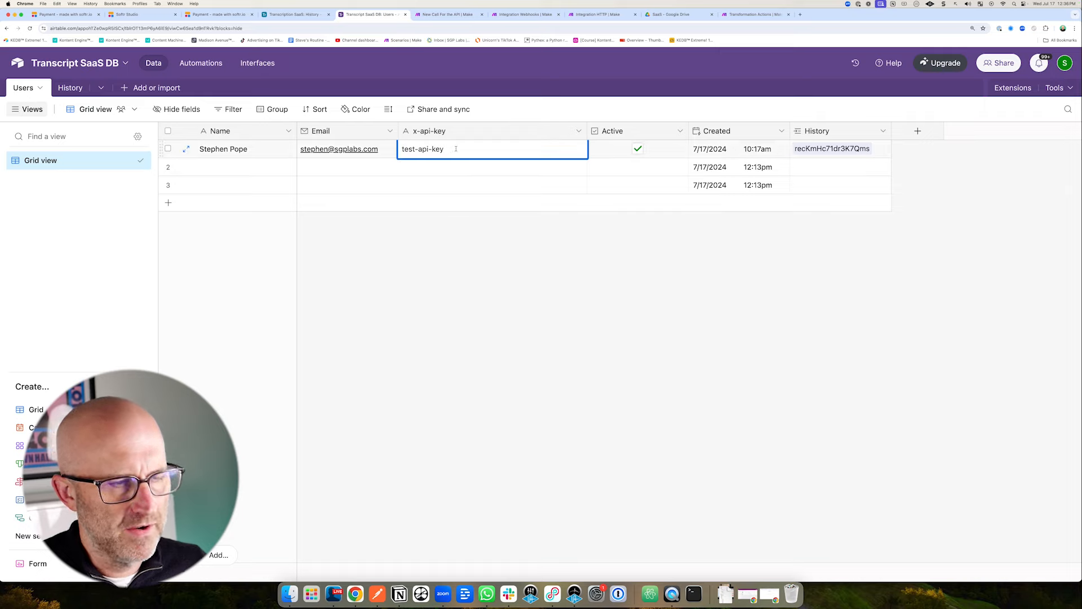
Create an automation triggered when a record is created in the Users table.
{"action": "left_click", "coordinate": [203, 64]}
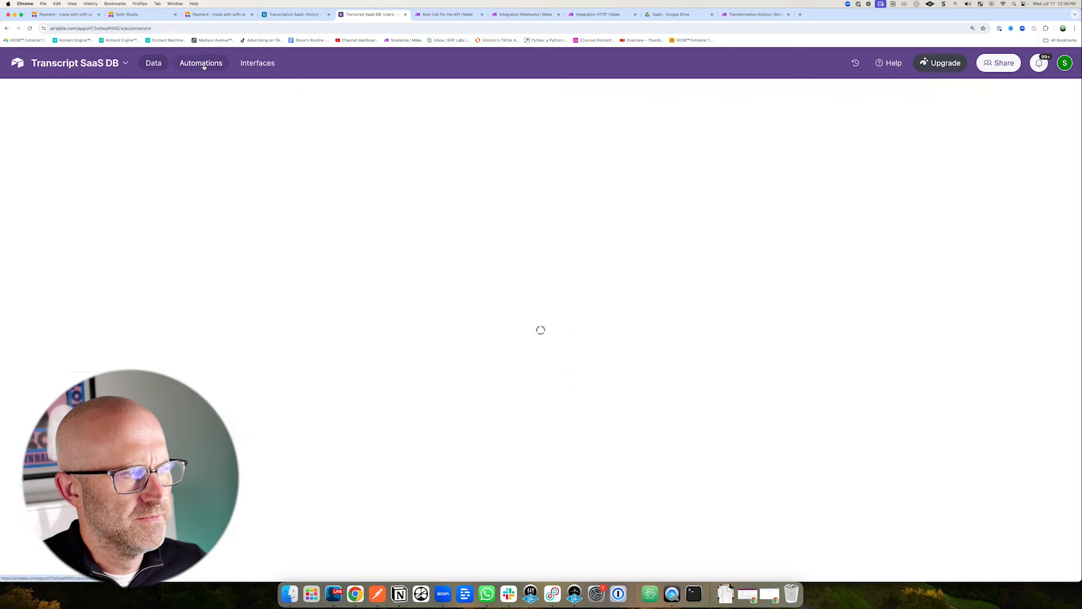
{"action": "left_click", "coordinate": [688, 160]}
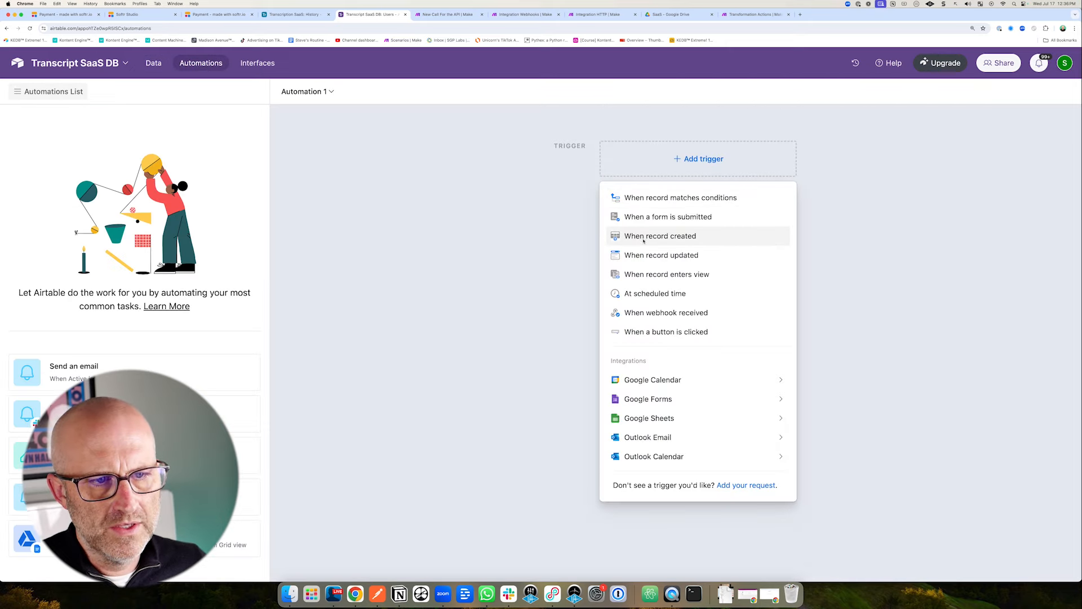
{"action": "left_click", "coordinate": [736, 241]}
{"action": "left_click", "coordinate": [955, 250]}
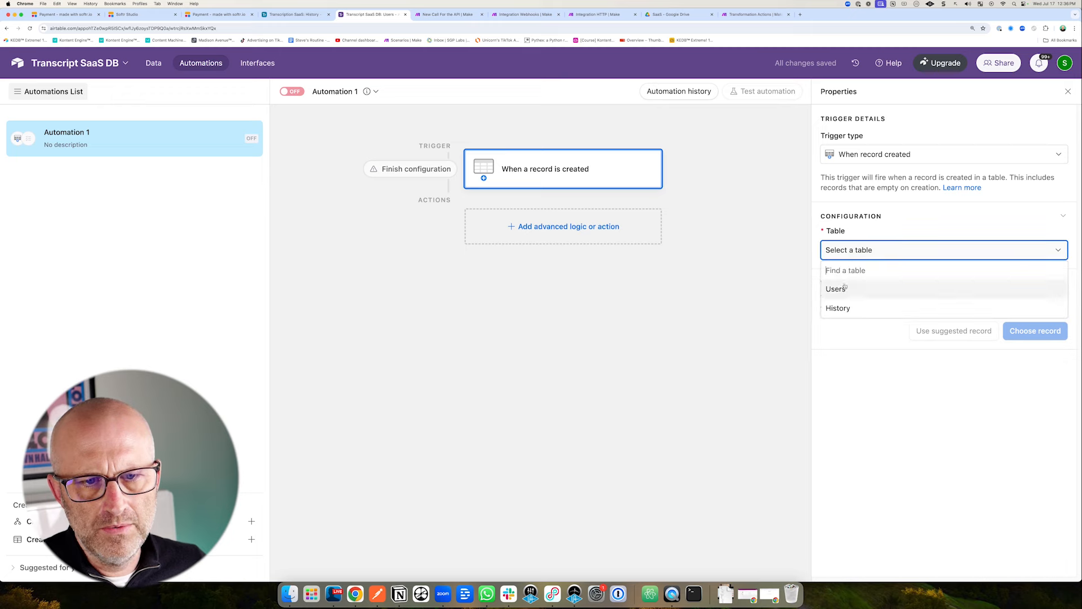
{"action": "left_click", "coordinate": [902, 289]}
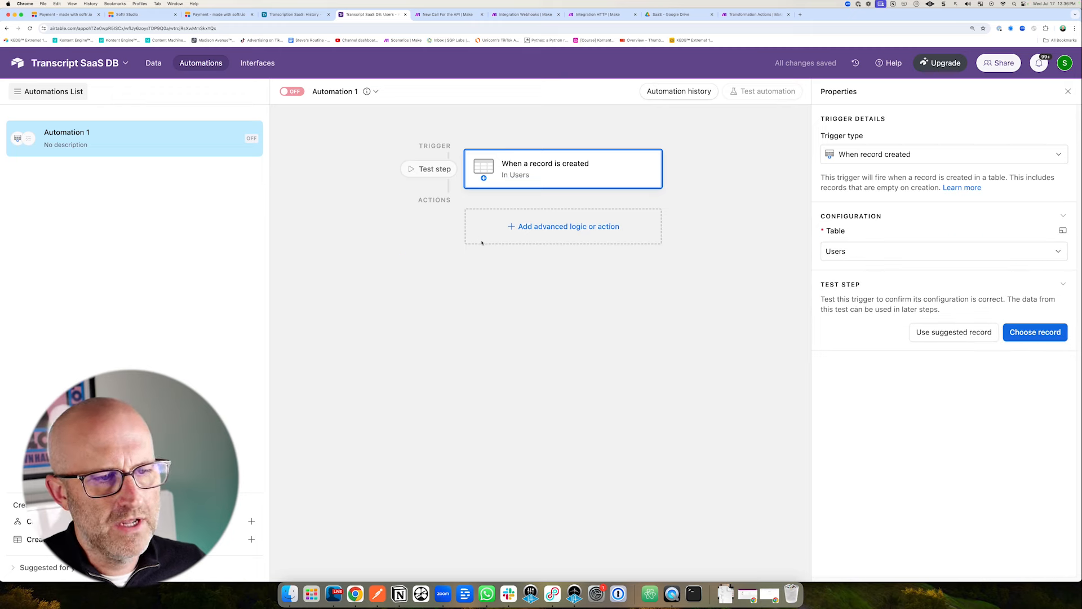
{"action": "left_click", "coordinate": [552, 228]}
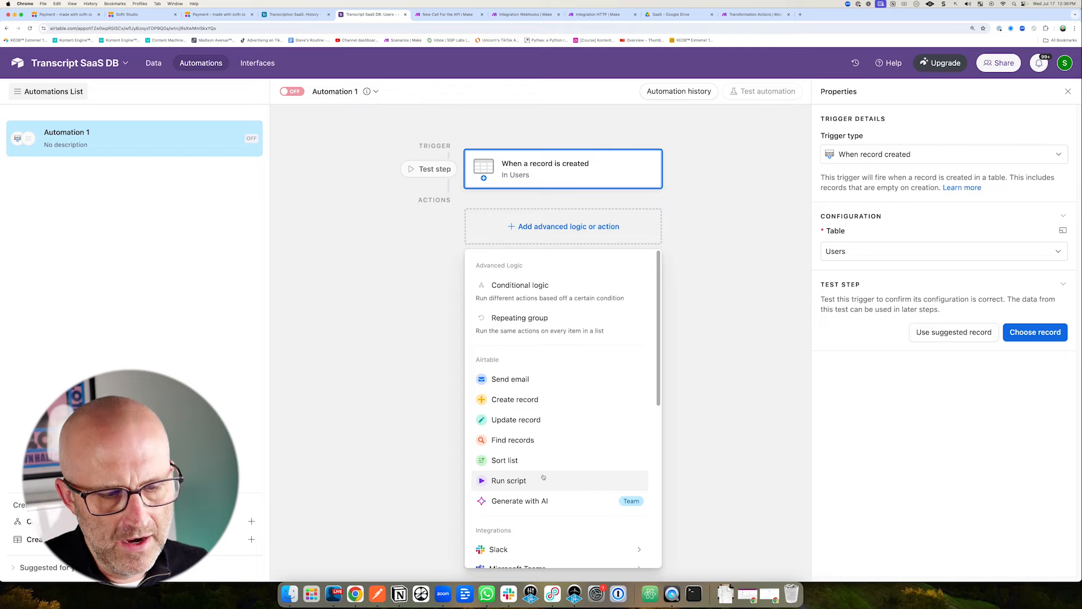
Add a Run script action and replace the sample code with the MD5 hashing script.
{"action": "left_click", "coordinate": [522, 483]}
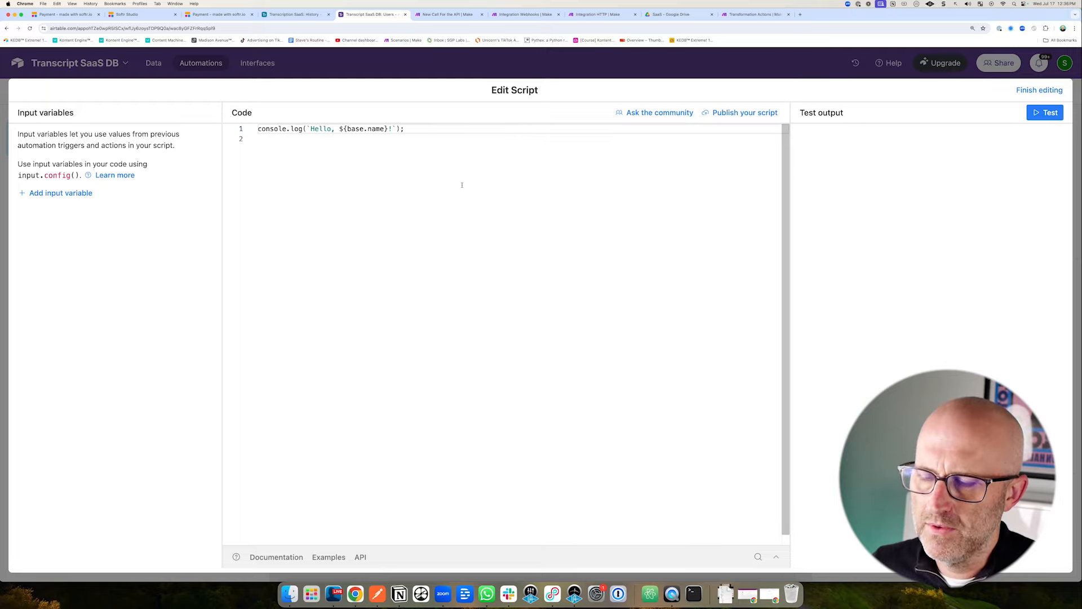
{"action": "left_click_drag", "start_coordinate": [404, 129], "coordinate": [286, 123]}
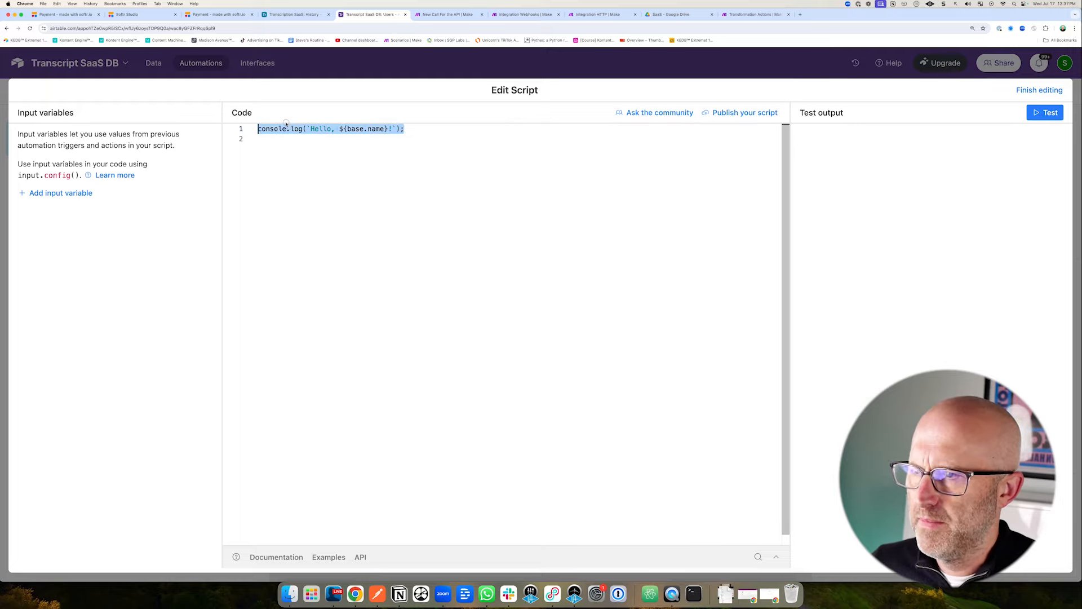
{"action": "key", "text": "cmd+v"}
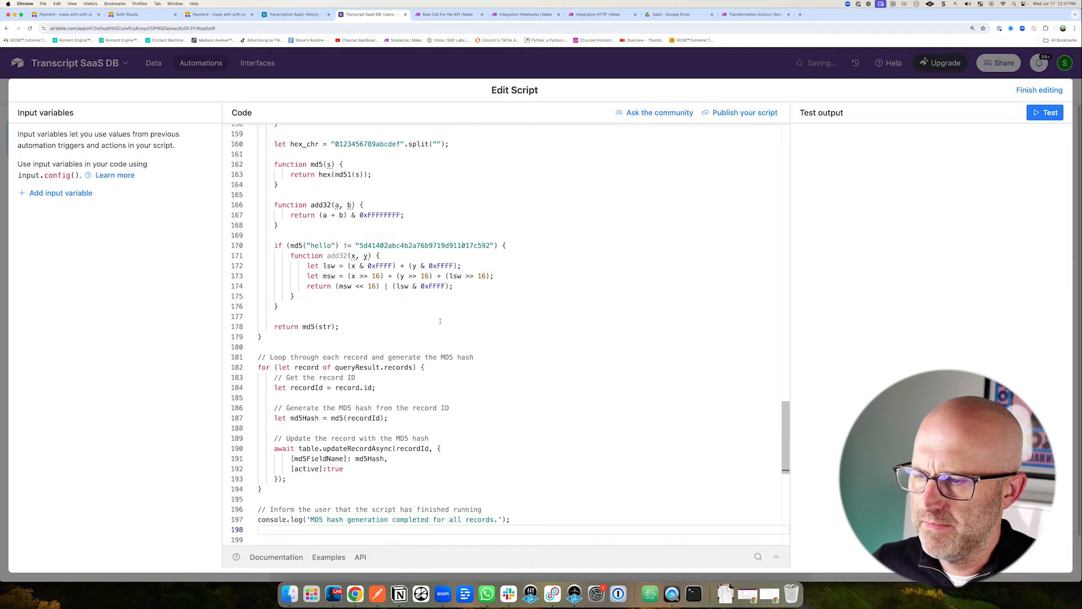
{"action": "scroll", "coordinate": [440, 322], "scroll_direction": "up", "scroll_amount": 15}
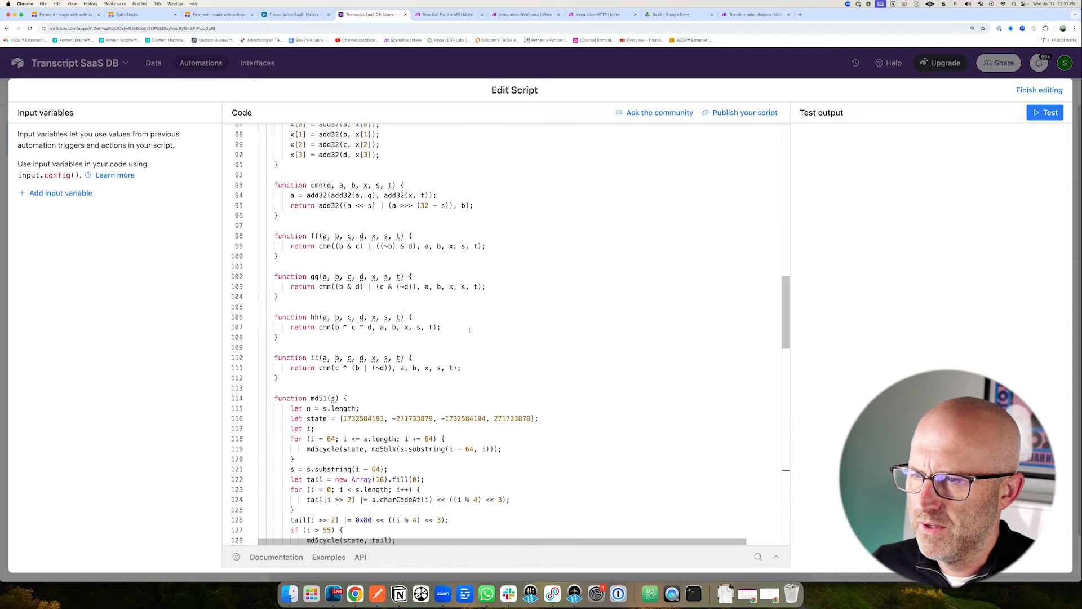
{"action": "scroll", "coordinate": [469, 330], "scroll_direction": "up", "scroll_amount": 18}
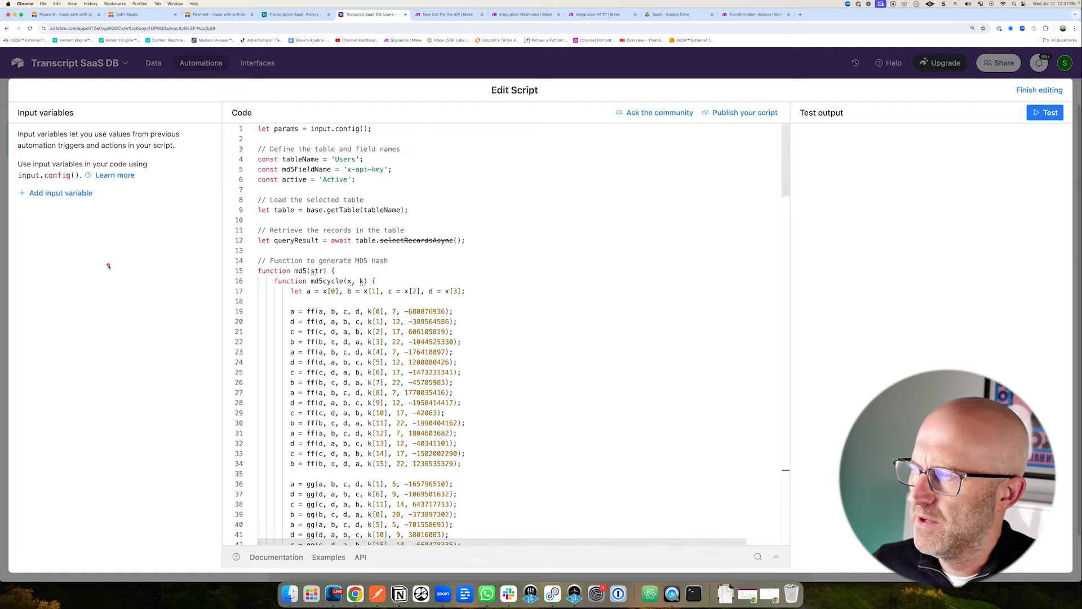
Add input variable recordId set to the Airtable record ID and finish editing.
{"action": "left_click", "coordinate": [56, 195]}
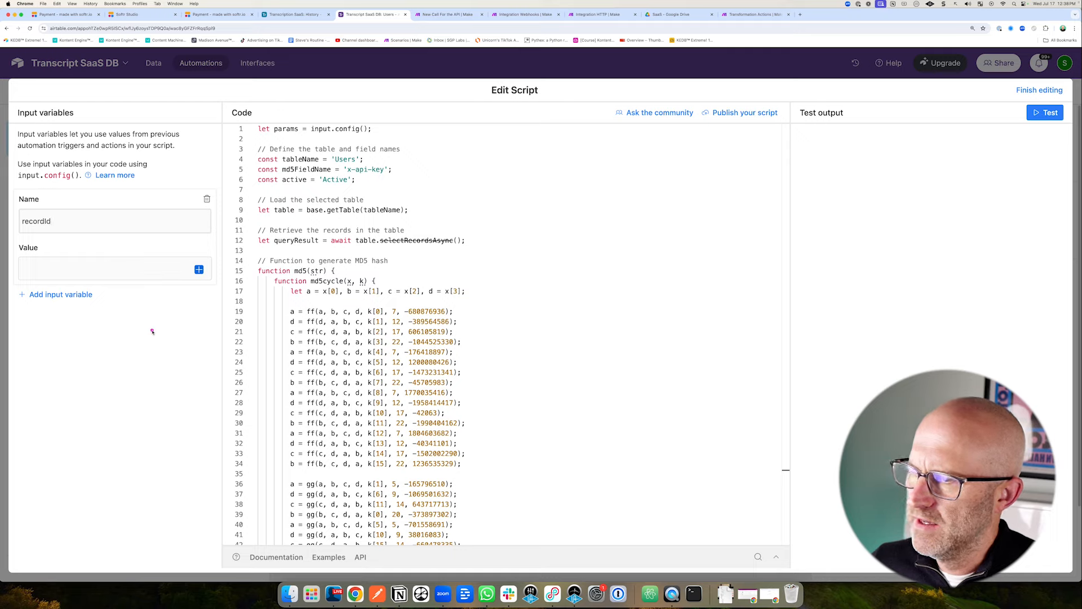
{"action": "left_click", "coordinate": [199, 269]}
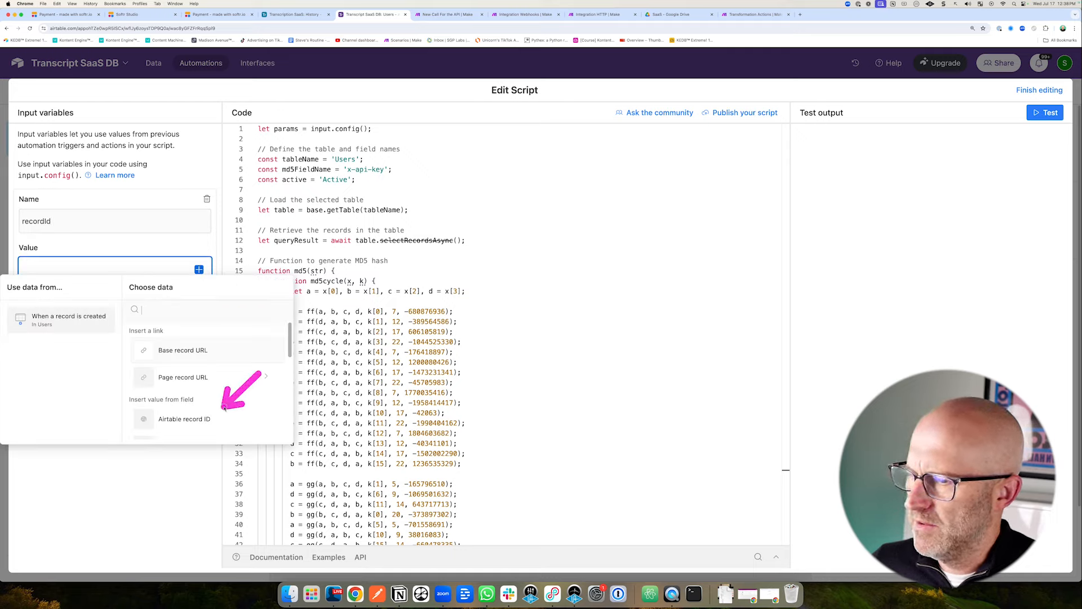
{"action": "left_click", "coordinate": [193, 420]}
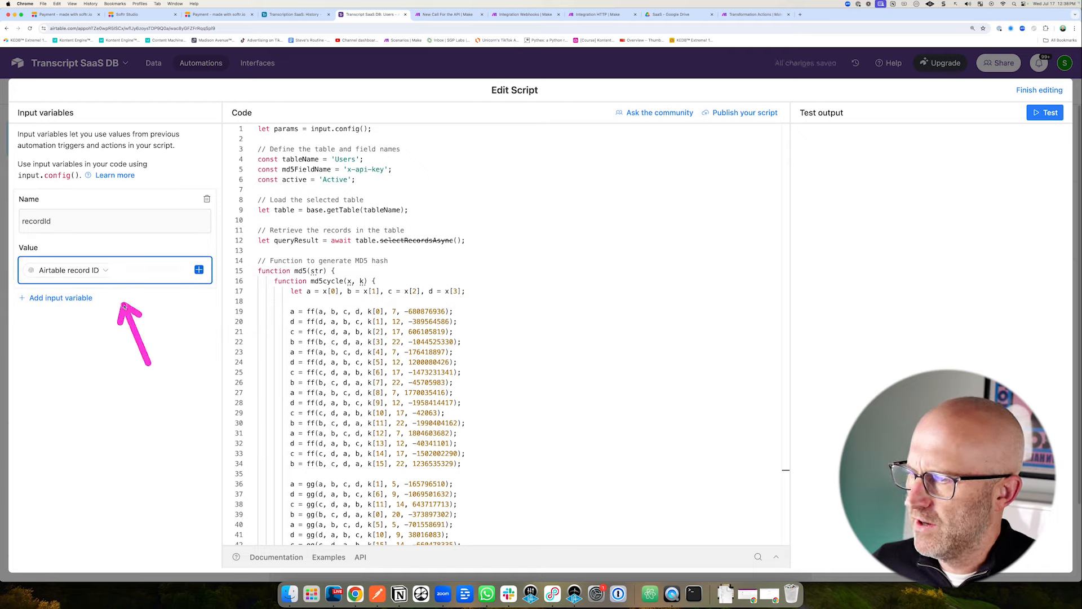
{"action": "left_click", "coordinate": [1037, 91]}
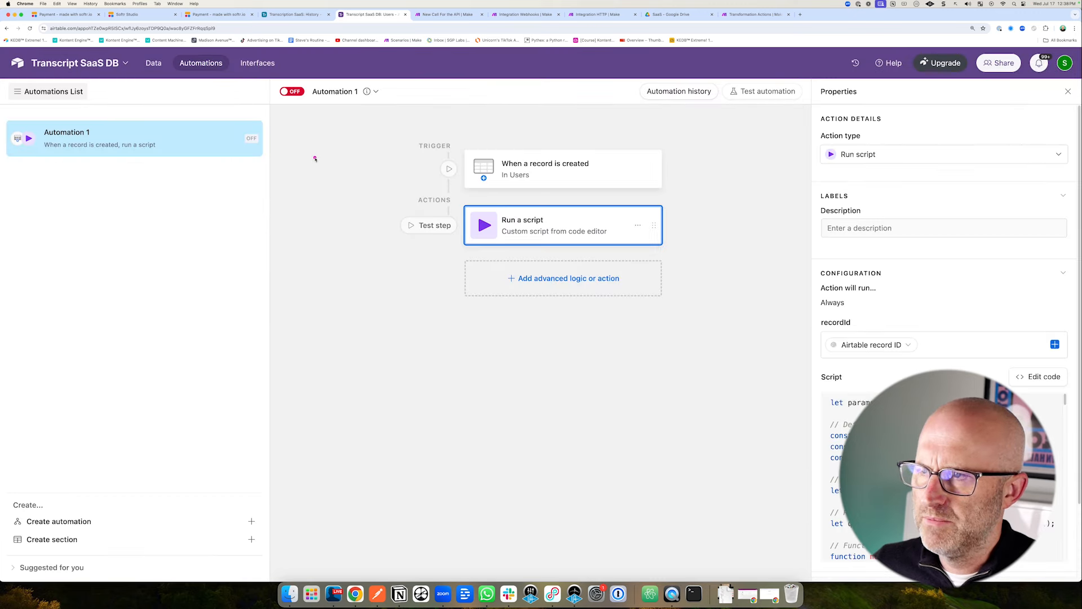
Turn Automation 1 on and add a fourth Users row to watch its MD5 key generate.
{"action": "left_click", "coordinate": [293, 92]}
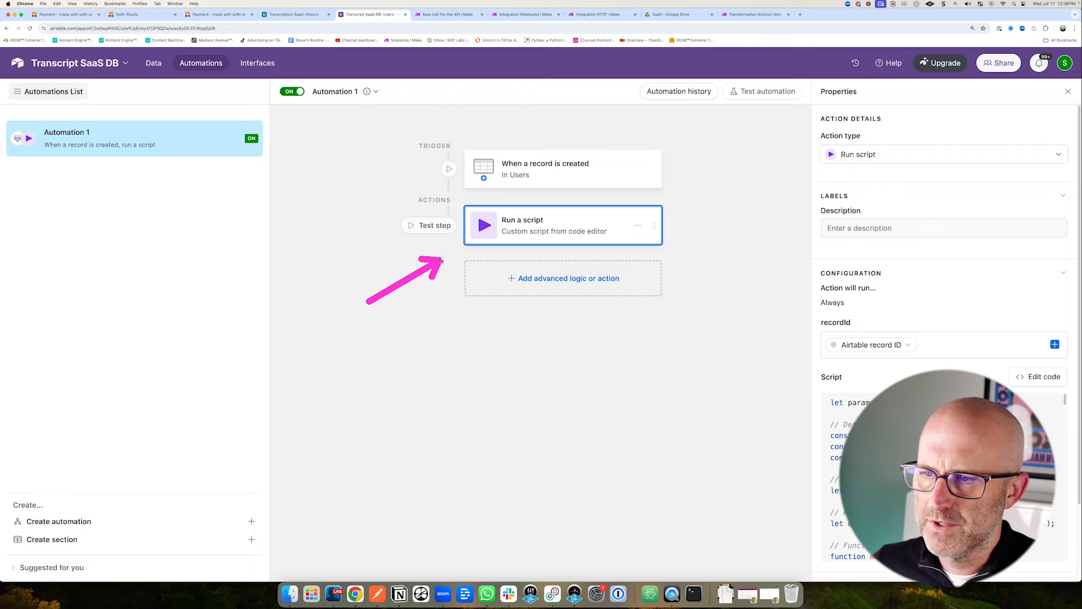
{"action": "left_click", "coordinate": [155, 64]}
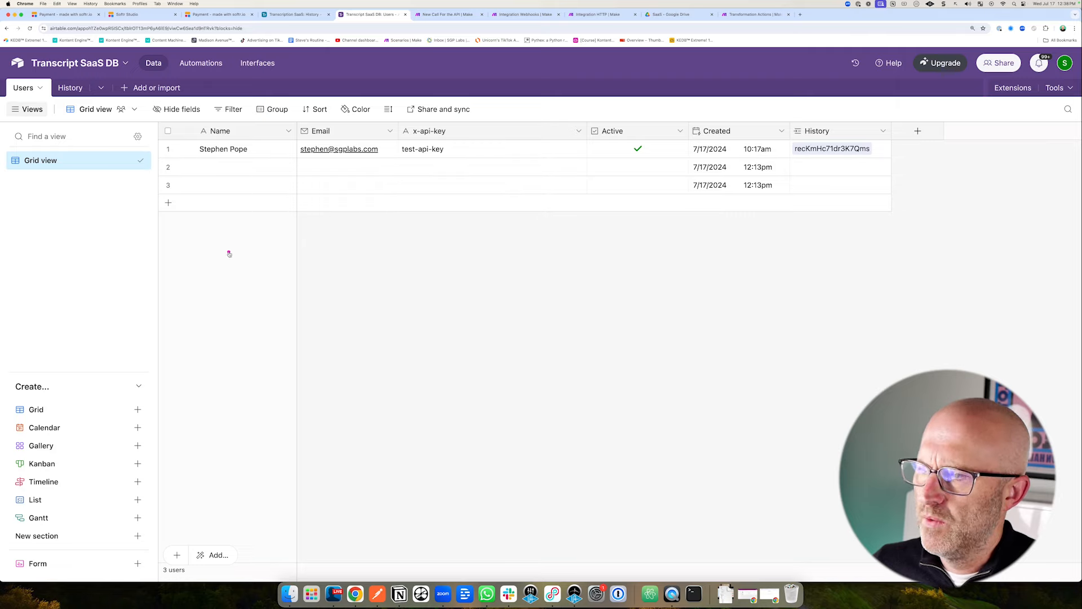
{"action": "left_click", "coordinate": [168, 202]}
{"action": "left_click", "coordinate": [357, 272]}
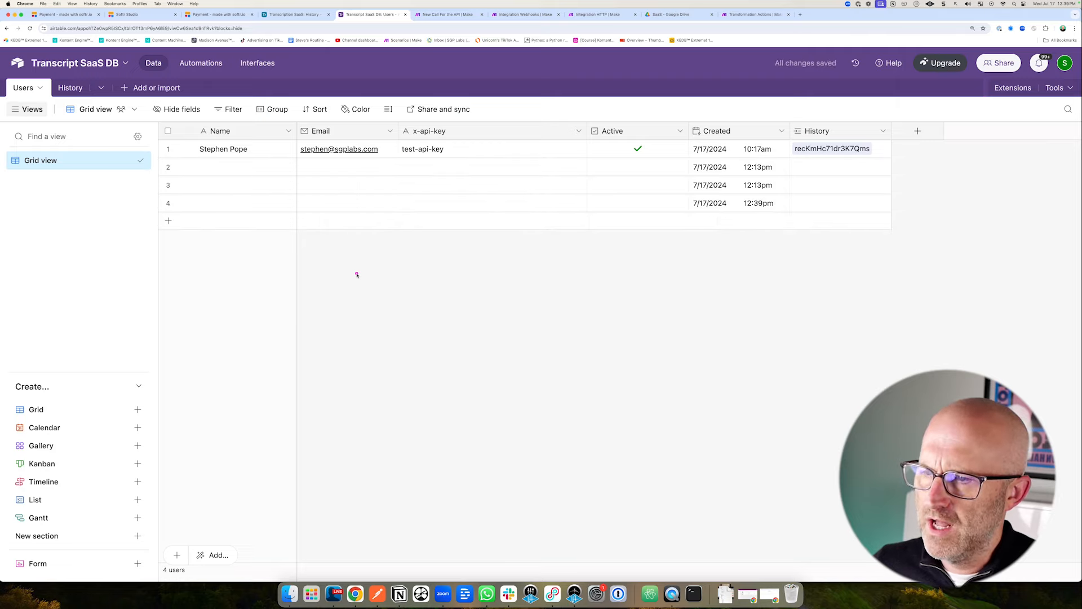
{"action": "left_click_drag", "start_coordinate": [357, 273], "coordinate": [409, 211]}
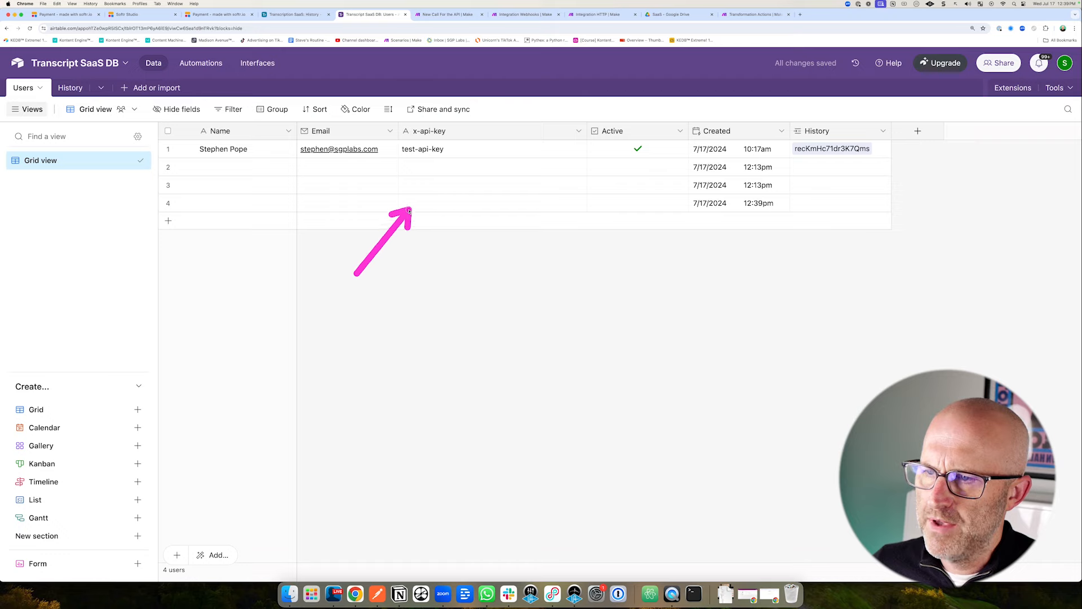
{"action": "mouse_move", "coordinate": [609, 267]}
{"action": "left_mouse_down"}
{"action": "mouse_move", "coordinate": [549, 212]}
{"action": "mouse_move", "coordinate": [551, 154]}
{"action": "mouse_move", "coordinate": [551, 188]}
{"action": "mouse_move", "coordinate": [398, 145]}
{"action": "mouse_move", "coordinate": [445, 145]}
{"action": "left_mouse_up"}
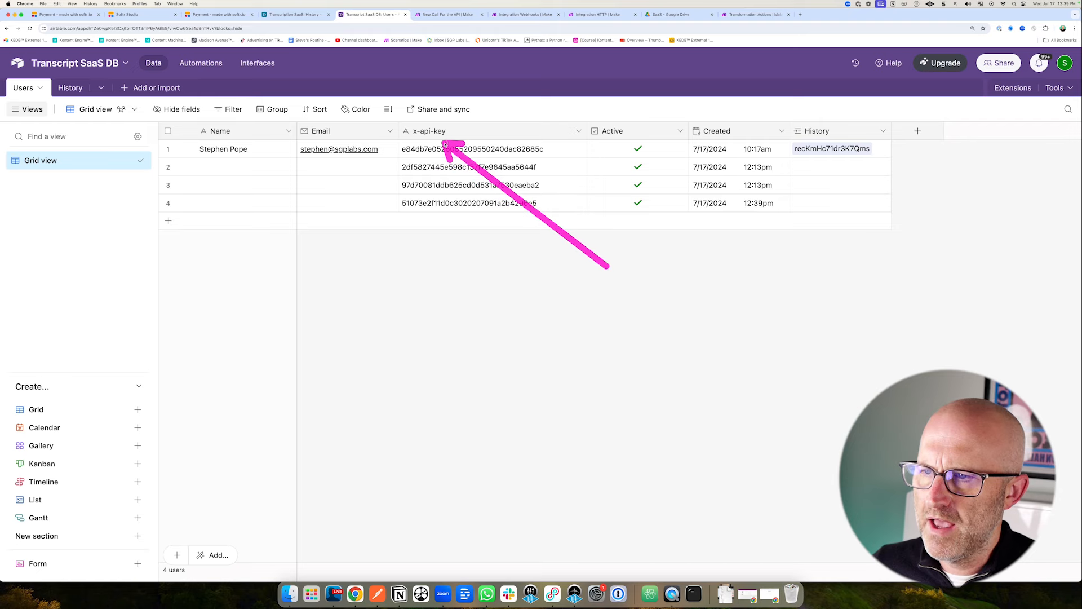
{"action": "mouse_move", "coordinate": [564, 223]}
{"action": "left_mouse_down"}
{"action": "mouse_move", "coordinate": [491, 203]}
{"action": "mouse_move", "coordinate": [508, 331]}
{"action": "left_mouse_up"}
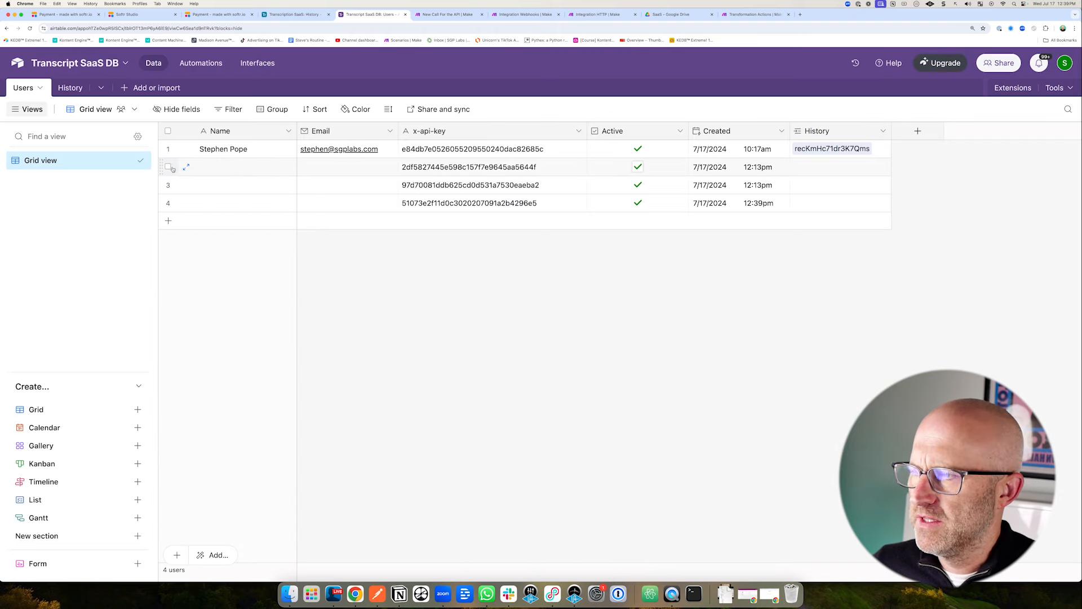
Delete the extra test user rows from the Users table.
{"action": "left_click", "coordinate": [167, 168]}
{"action": "left_click", "coordinate": [168, 186]}
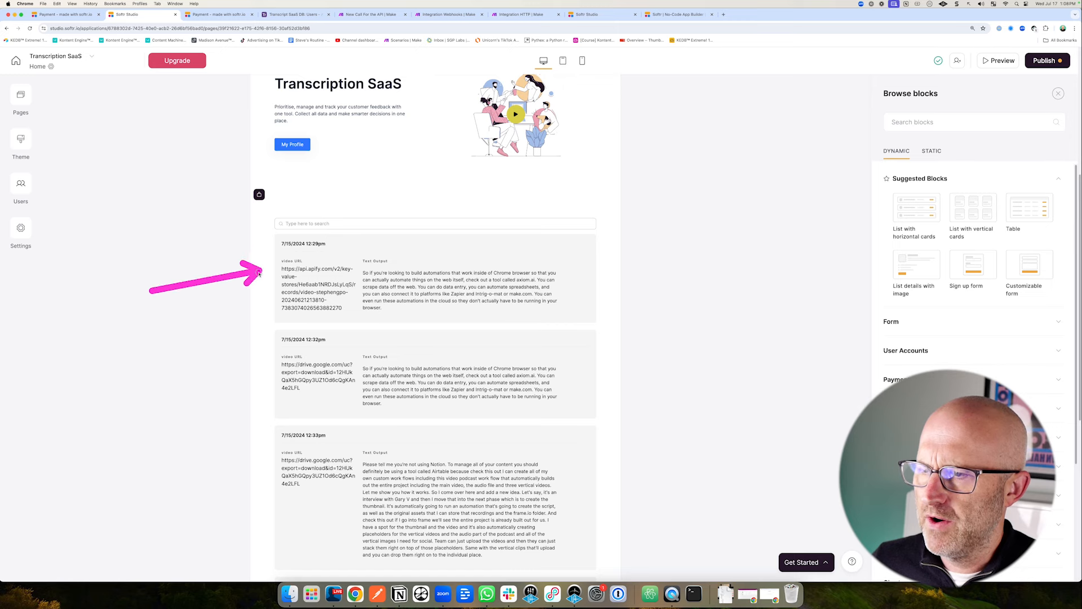
{"action": "scroll", "coordinate": [571, 198], "scroll_direction": "up", "scroll_amount": 5}
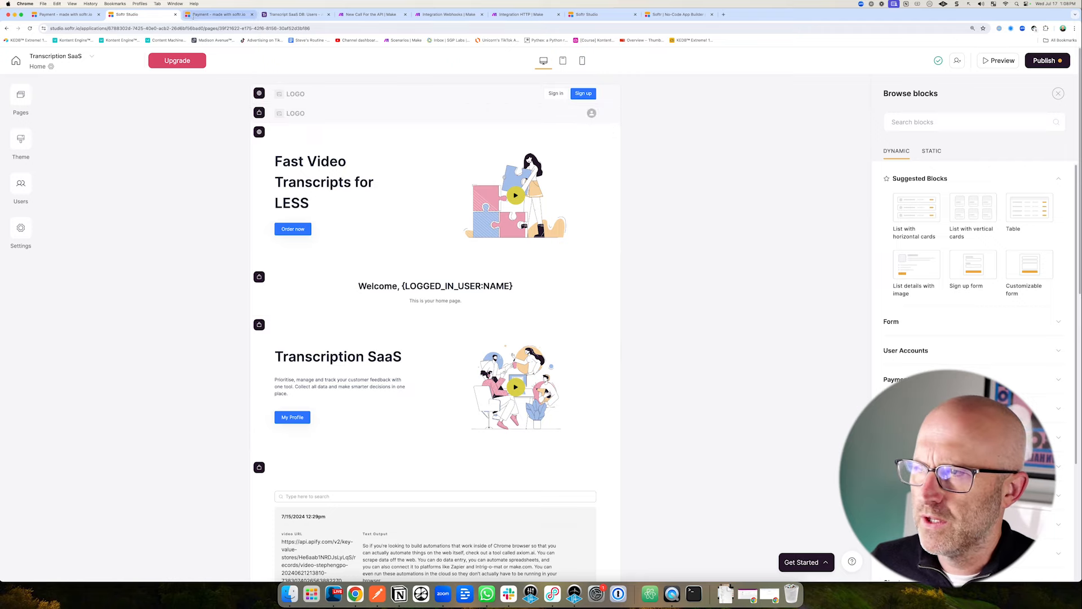
Look over the $99 checkout page, then move to the Softr homepage.
{"action": "left_click", "coordinate": [219, 15]}
{"action": "left_click_drag", "start_coordinate": [701, 155], "coordinate": [640, 209]}
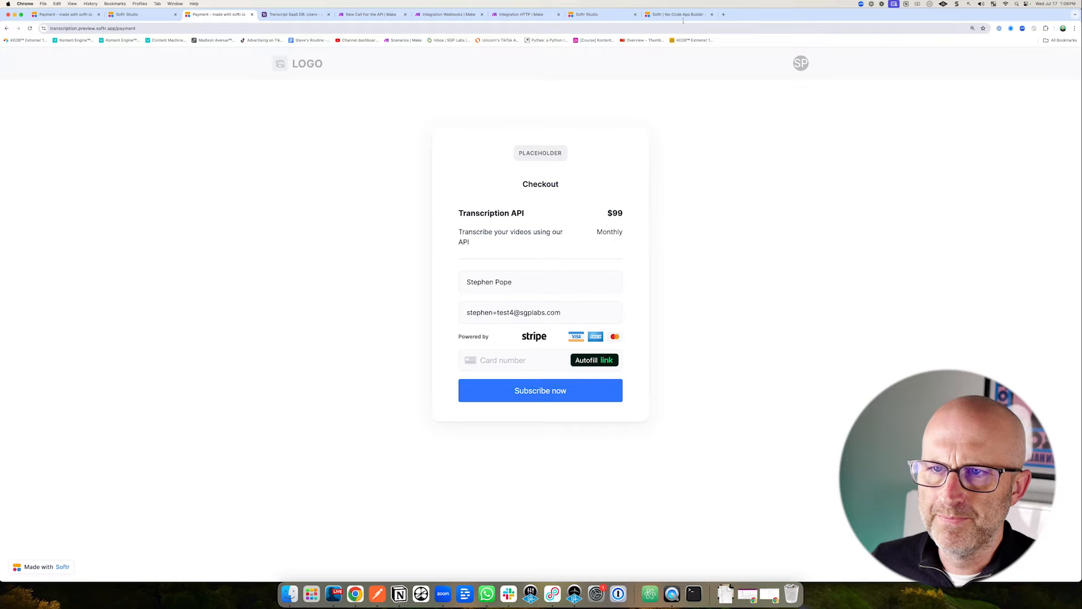
{"action": "left_click", "coordinate": [678, 15]}
{"action": "left_click_drag", "start_coordinate": [289, 141], "coordinate": [350, 84]}
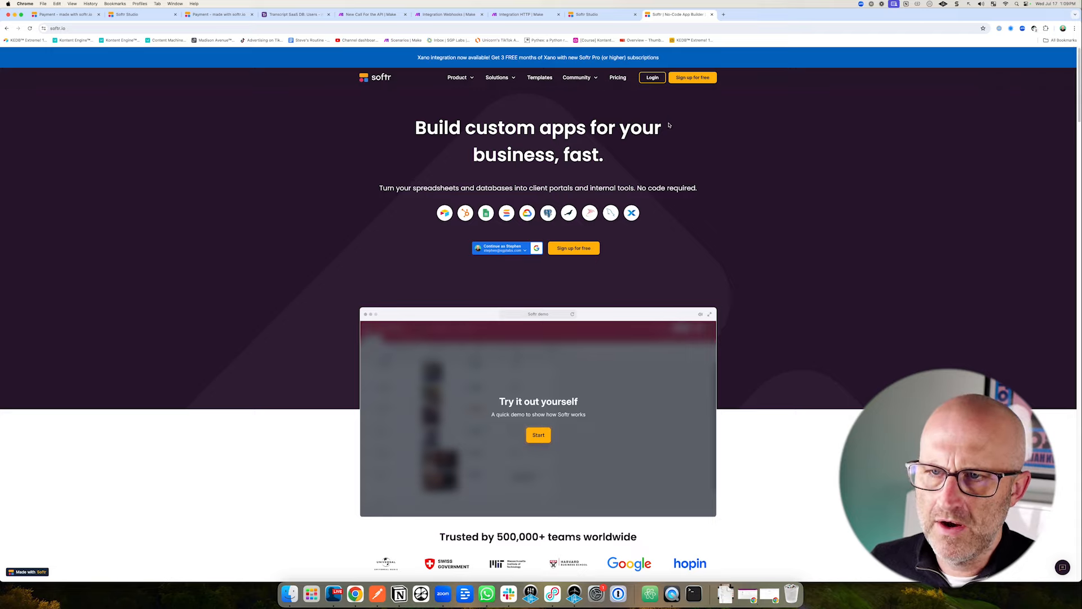
Log in to Softr Studio and start a new app from scratch, bringing up all eight pre-built pages.
{"action": "left_click", "coordinate": [652, 79]}
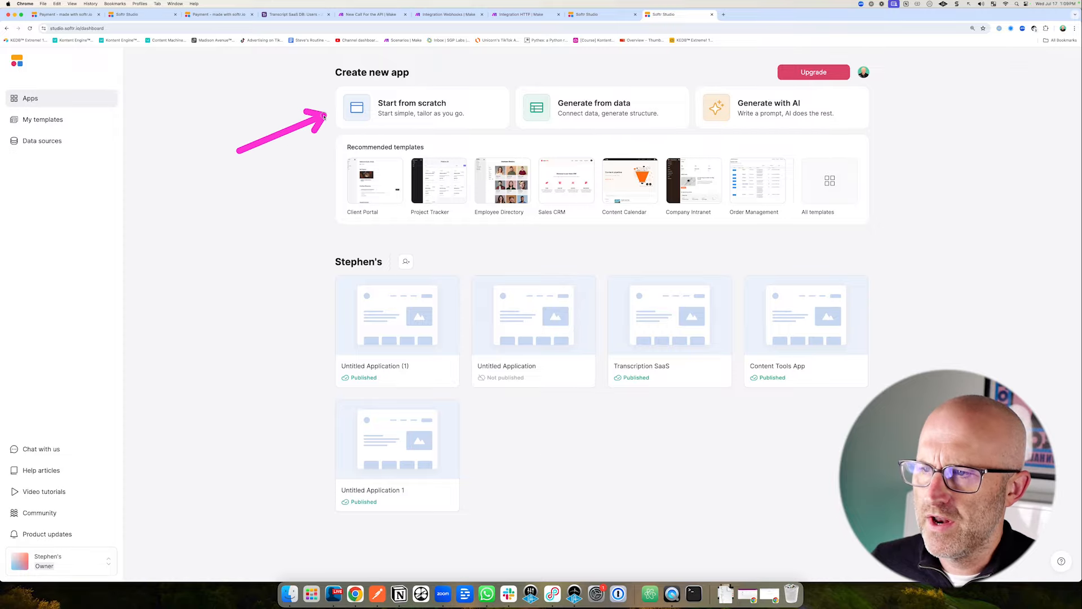
{"action": "left_click", "coordinate": [424, 113]}
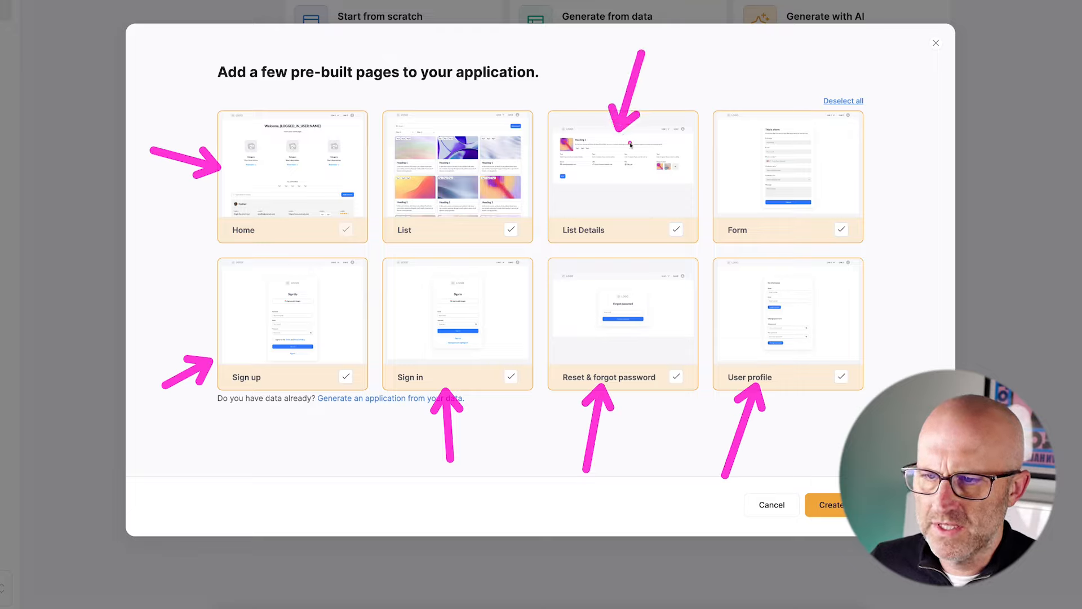
Deselect the List and Form pages and create the app with the remaining six pages.
{"action": "left_click", "coordinate": [511, 230]}
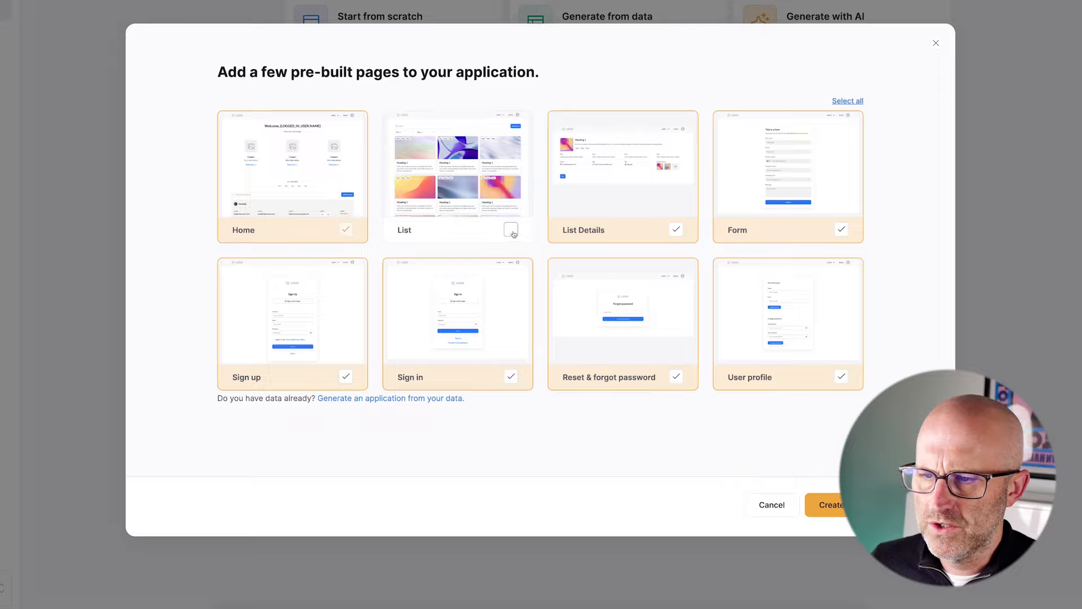
{"action": "left_click", "coordinate": [841, 230]}
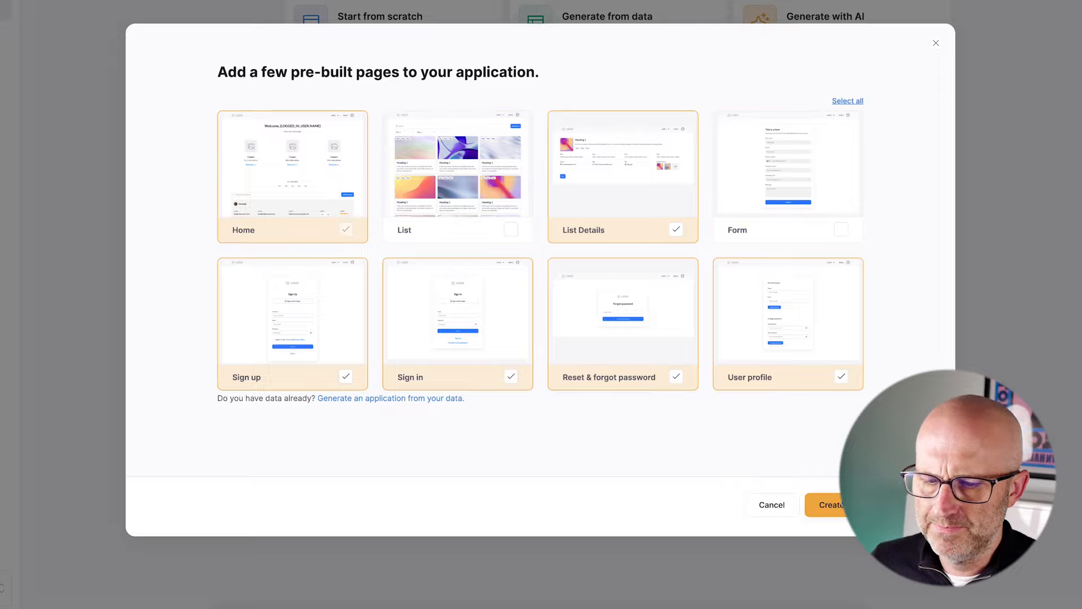
{"action": "left_click", "coordinate": [829, 505]}
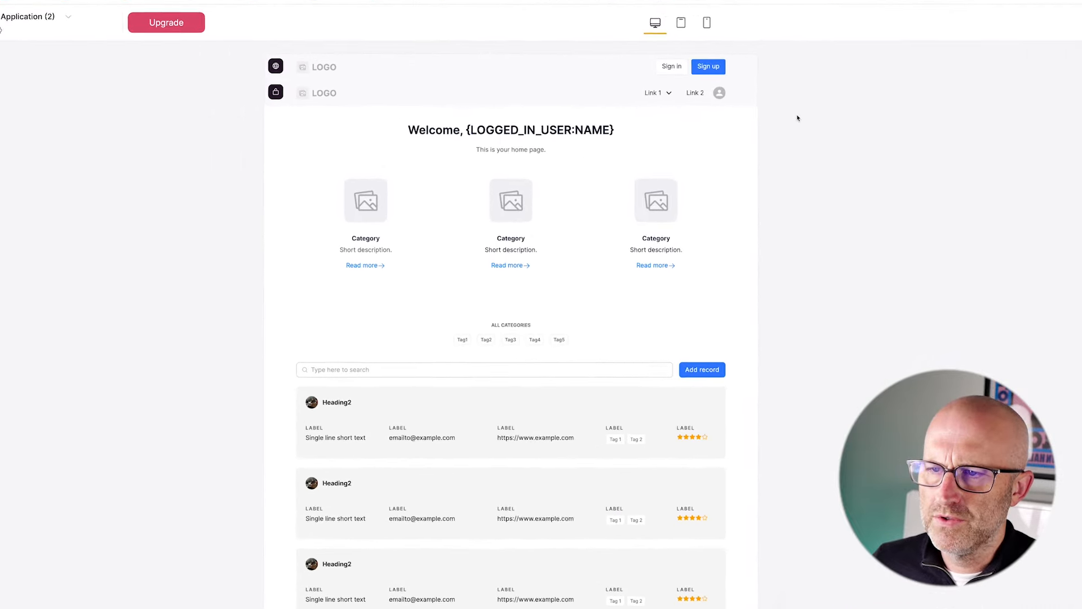
{"action": "mouse_move", "coordinate": [901, 80]}
{"action": "left_mouse_down"}
{"action": "mouse_move", "coordinate": [773, 65]}
{"action": "mouse_move", "coordinate": [771, 95]}
{"action": "left_mouse_up"}
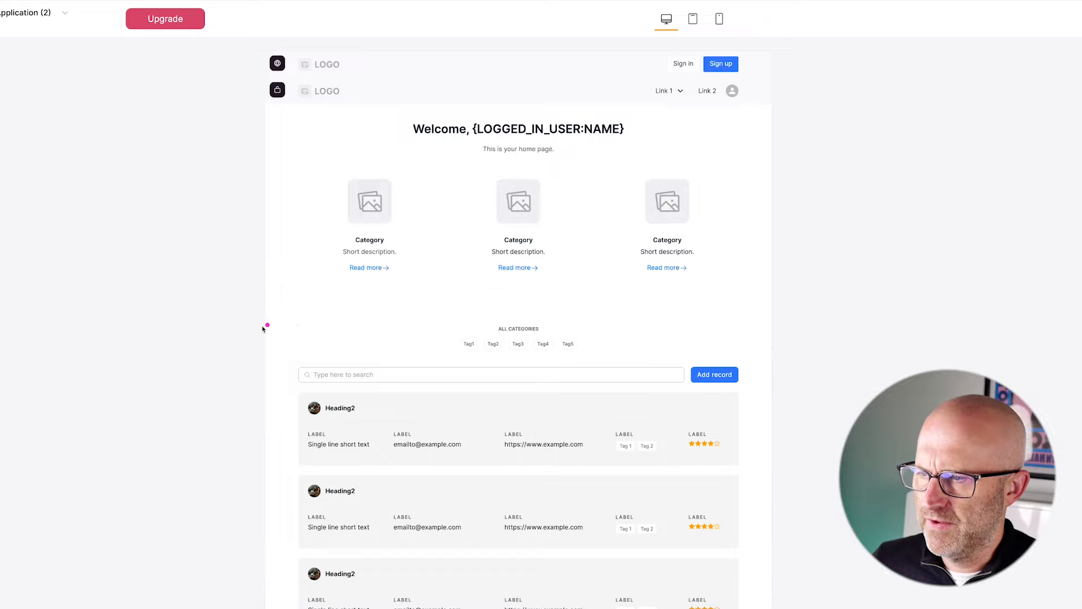
{"action": "left_click_drag", "start_coordinate": [200, 327], "coordinate": [266, 332]}
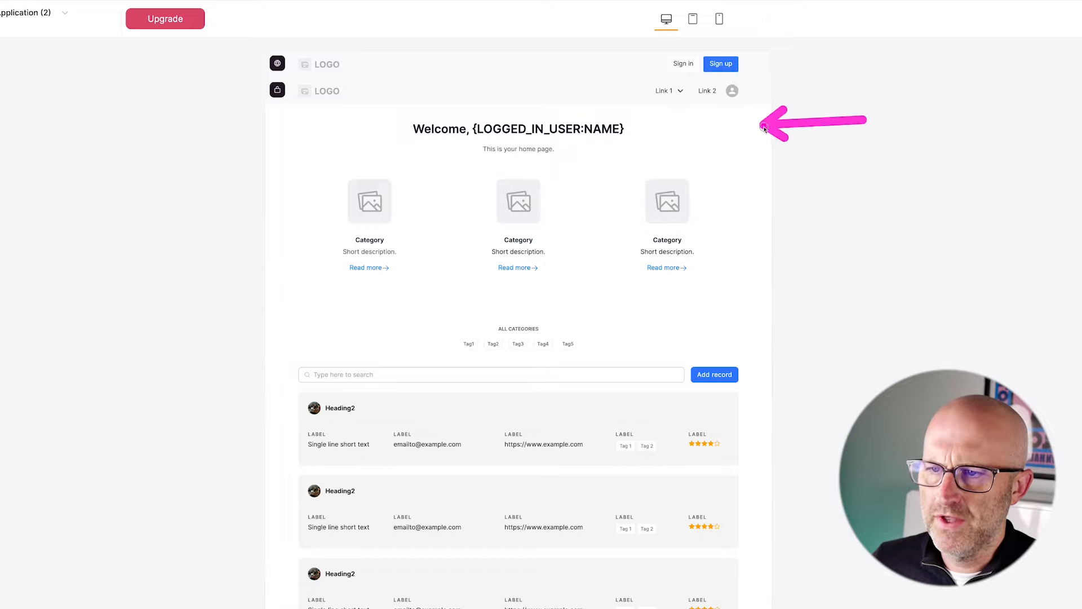
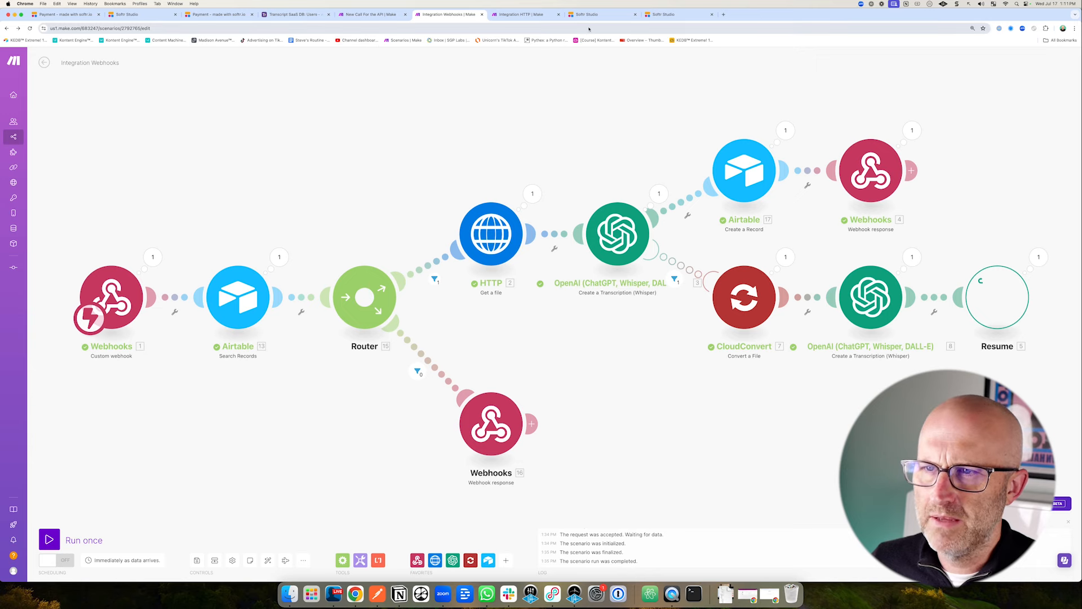
Switch from the Make scenario to the Softr Studio editor.
{"action": "left_click", "coordinate": [658, 17]}
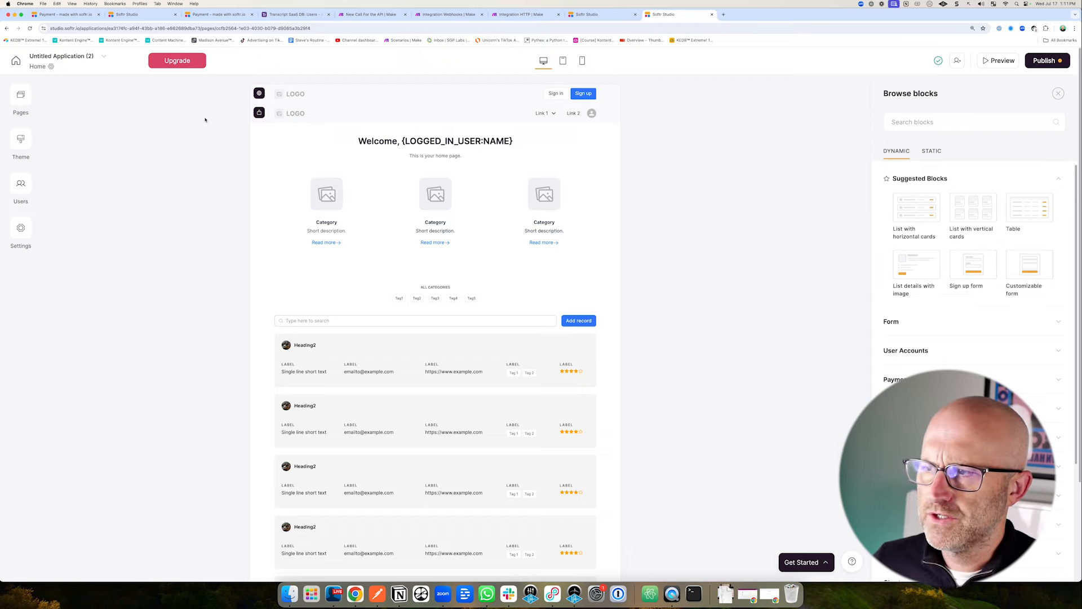
Rename the application to 'Transcription SaaS Demo'.
{"action": "left_click", "coordinate": [88, 57]}
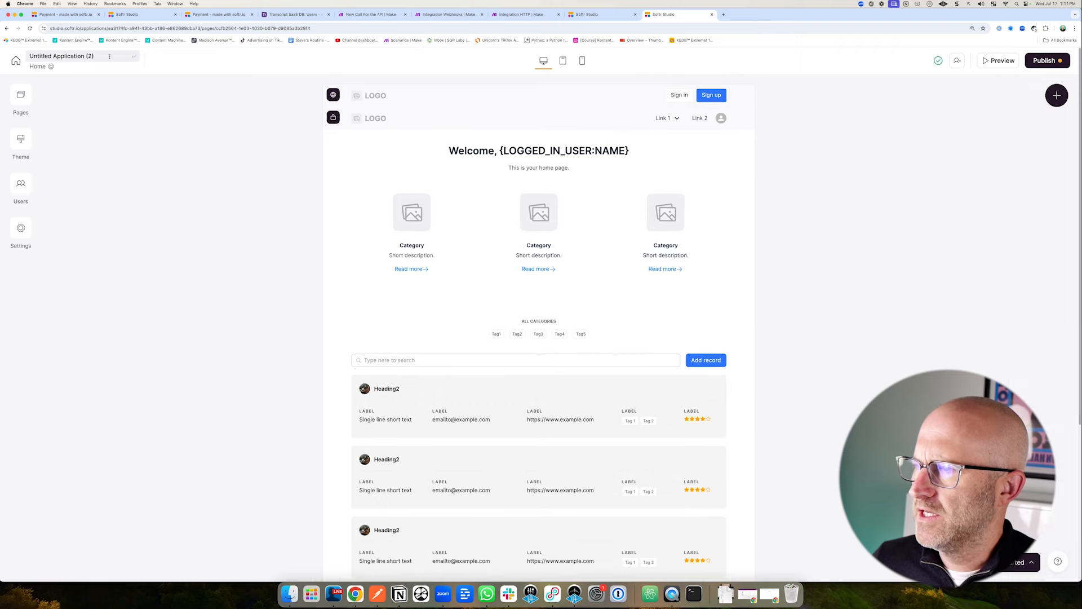
{"action": "left_click_drag", "start_coordinate": [109, 57], "coordinate": [19, 54]}
{"action": "type", "text": "Trans"}
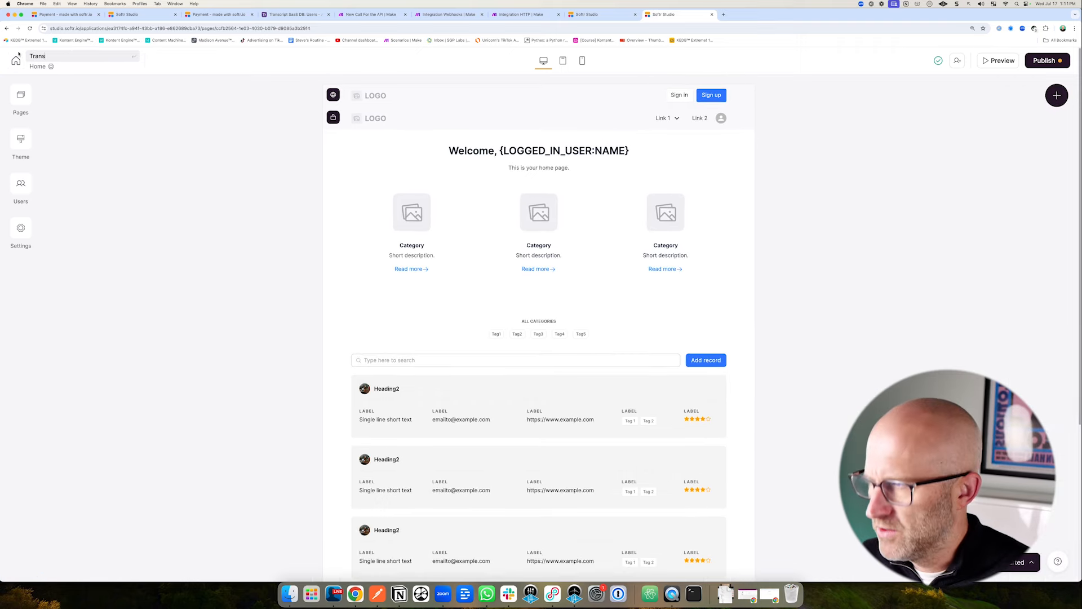
{"action": "type", "text": "cription SaaS Demo"}
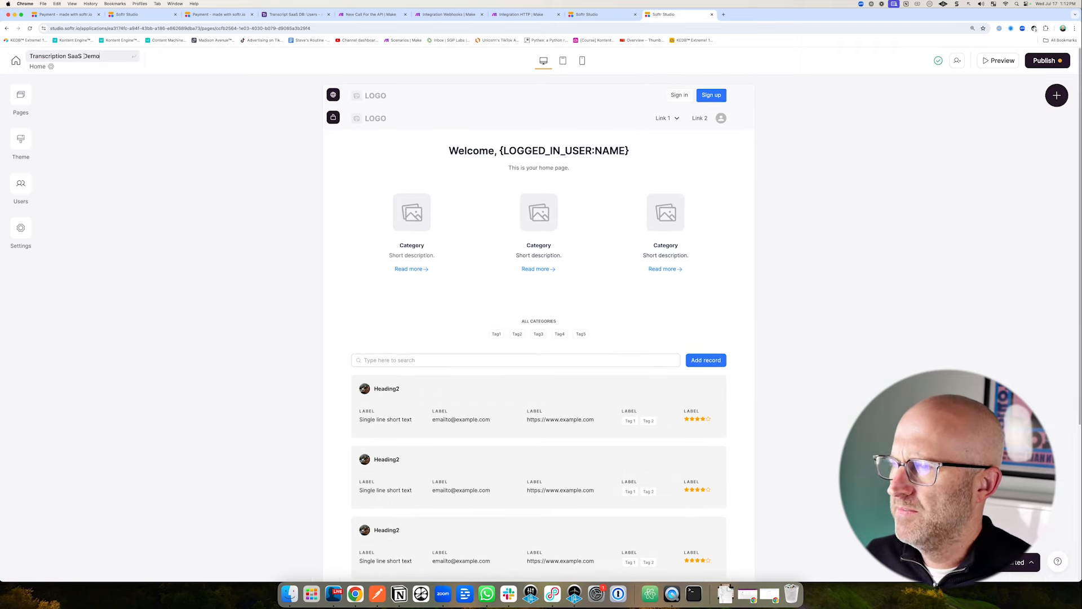
{"action": "key", "text": "Return"}
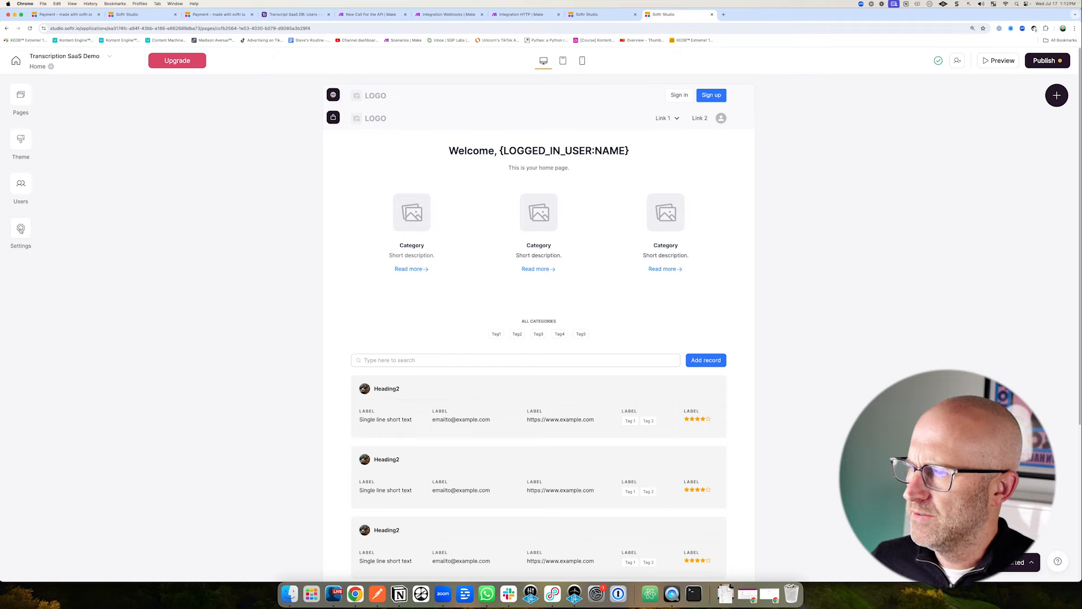
Check the app's Data sources settings, then close them and review the home page.
{"action": "left_click", "coordinate": [21, 228]}
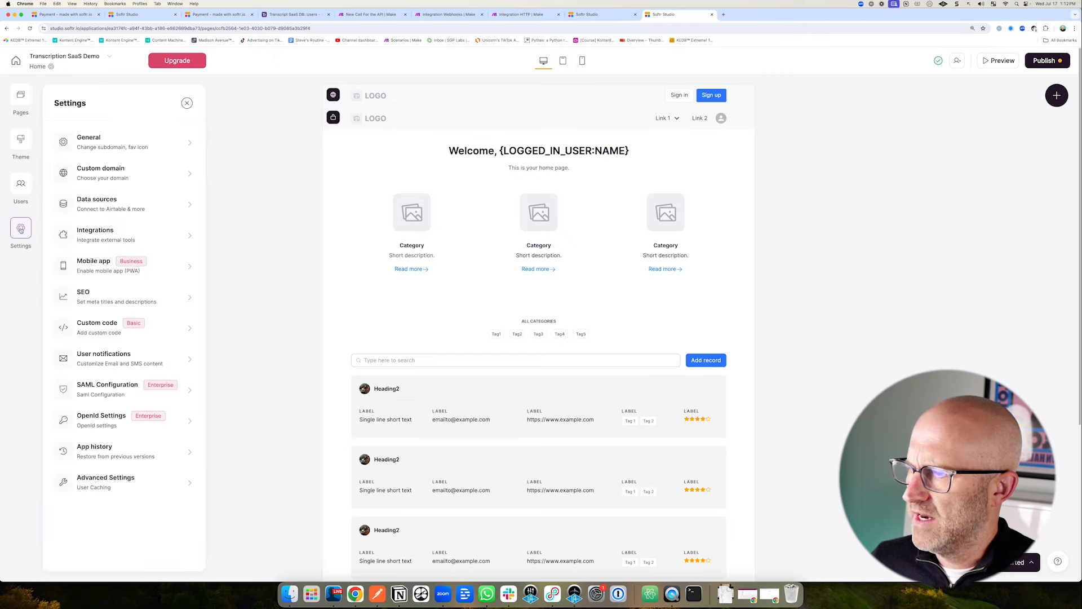
{"action": "left_click", "coordinate": [116, 204]}
{"action": "mouse_move", "coordinate": [134, 326]}
{"action": "left_mouse_down"}
{"action": "mouse_move", "coordinate": [116, 310]}
{"action": "mouse_move", "coordinate": [160, 266]}
{"action": "mouse_move", "coordinate": [114, 262]}
{"action": "left_mouse_up"}
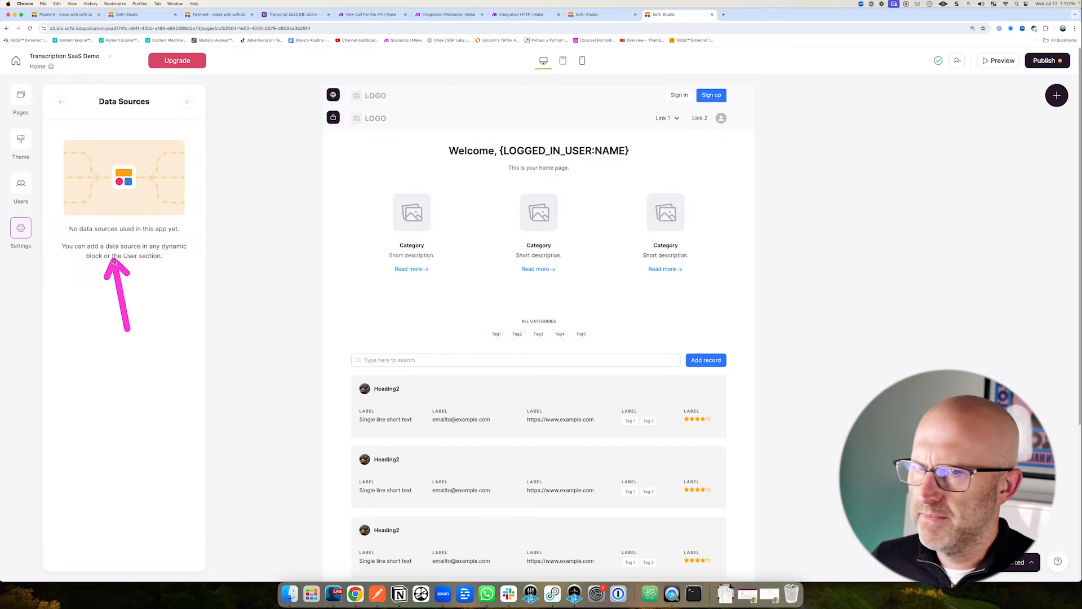
{"action": "left_click", "coordinate": [803, 438]}
{"action": "scroll", "coordinate": [654, 411], "scroll_direction": "down", "scroll_amount": 2}
{"action": "mouse_move", "coordinate": [363, 310]}
{"action": "left_mouse_down"}
{"action": "mouse_move", "coordinate": [333, 293]}
{"action": "mouse_move", "coordinate": [345, 386]}
{"action": "left_mouse_up"}
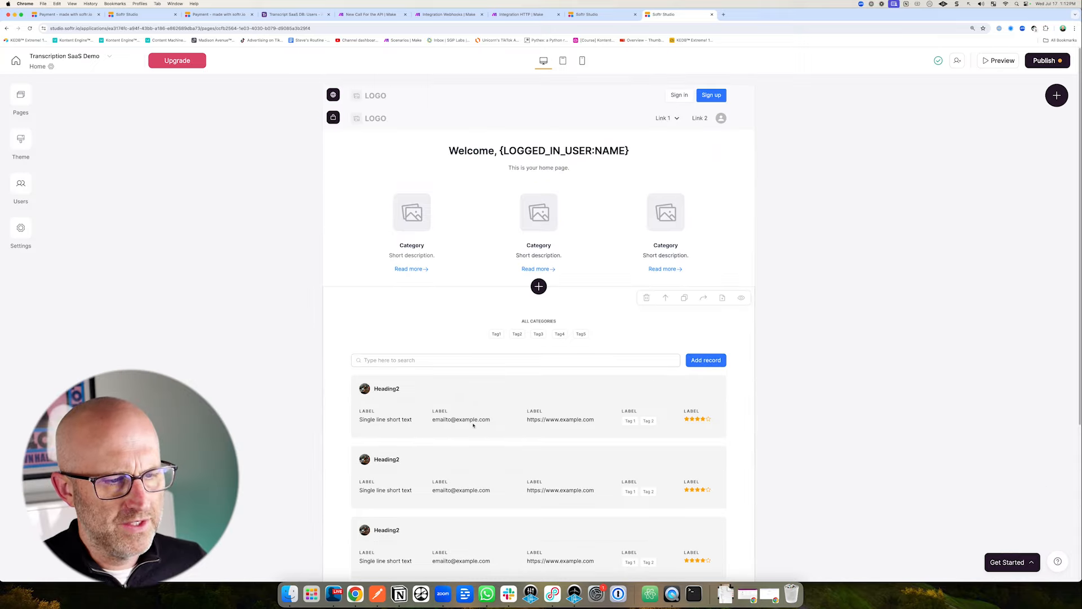
{"action": "scroll", "coordinate": [476, 426], "scroll_direction": "down", "scroll_amount": 1}
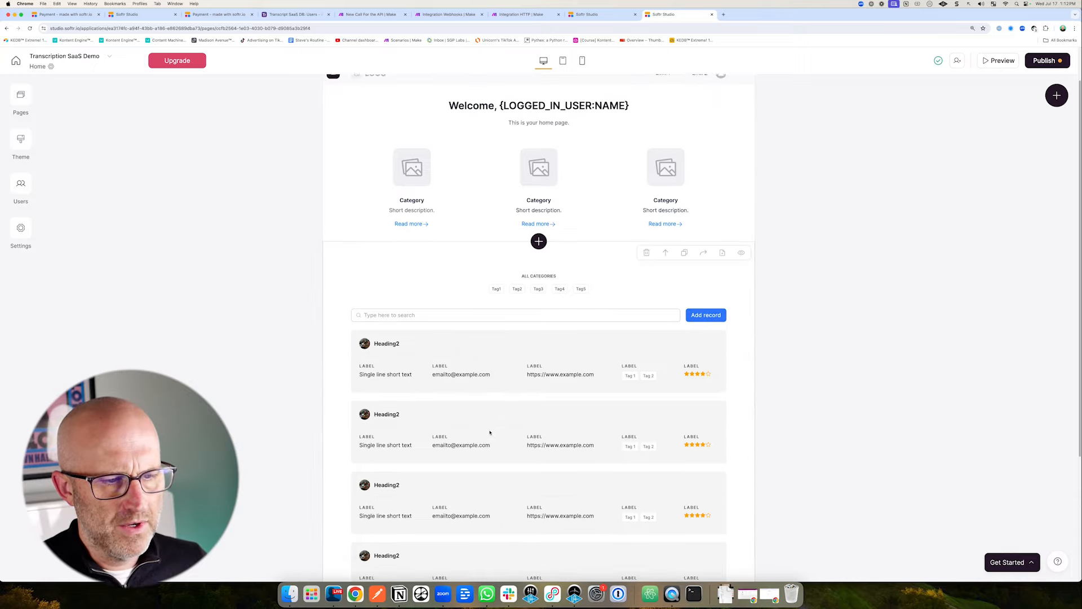
Add a new Airtable data source for the list block.
{"action": "left_click", "coordinate": [561, 352]}
{"action": "scroll", "coordinate": [558, 338], "scroll_direction": "down", "scroll_amount": 3}
{"action": "left_click_drag", "start_coordinate": [797, 249], "coordinate": [876, 212]}
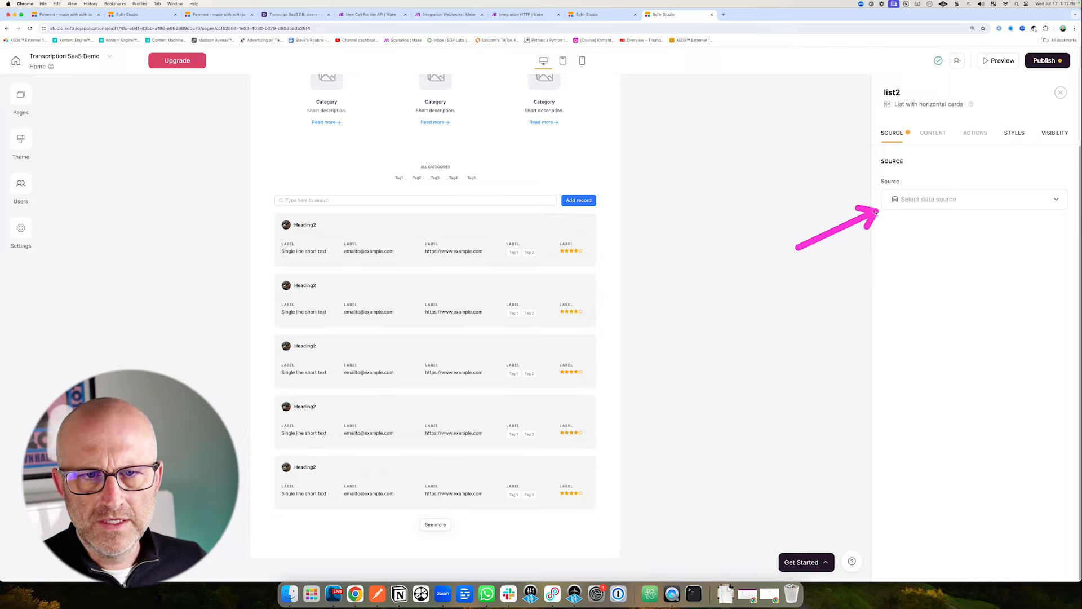
{"action": "left_click", "coordinate": [923, 202]}
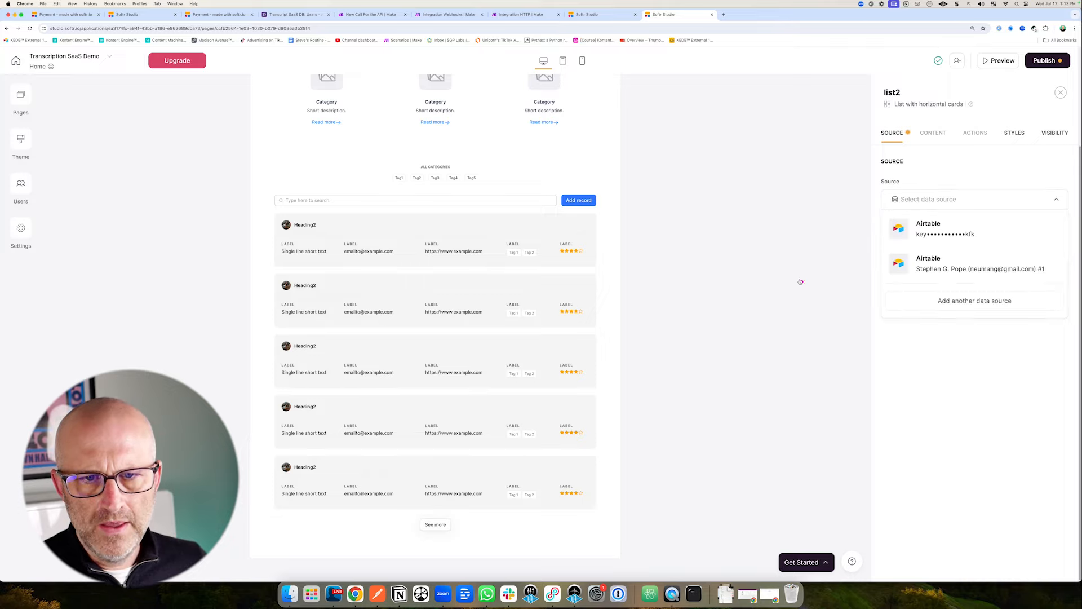
{"action": "mouse_move", "coordinate": [776, 255]}
{"action": "left_mouse_down"}
{"action": "mouse_move", "coordinate": [846, 222]}
{"action": "mouse_move", "coordinate": [862, 269]}
{"action": "left_mouse_up"}
{"action": "left_click", "coordinate": [960, 302]}
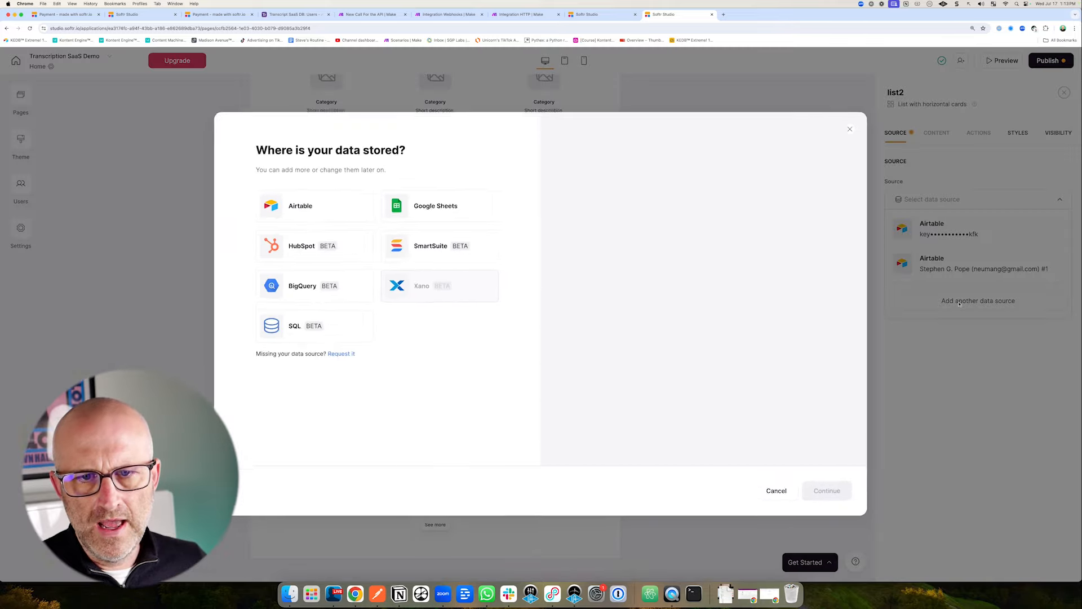
{"action": "left_click_drag", "start_coordinate": [198, 174], "coordinate": [263, 200]}
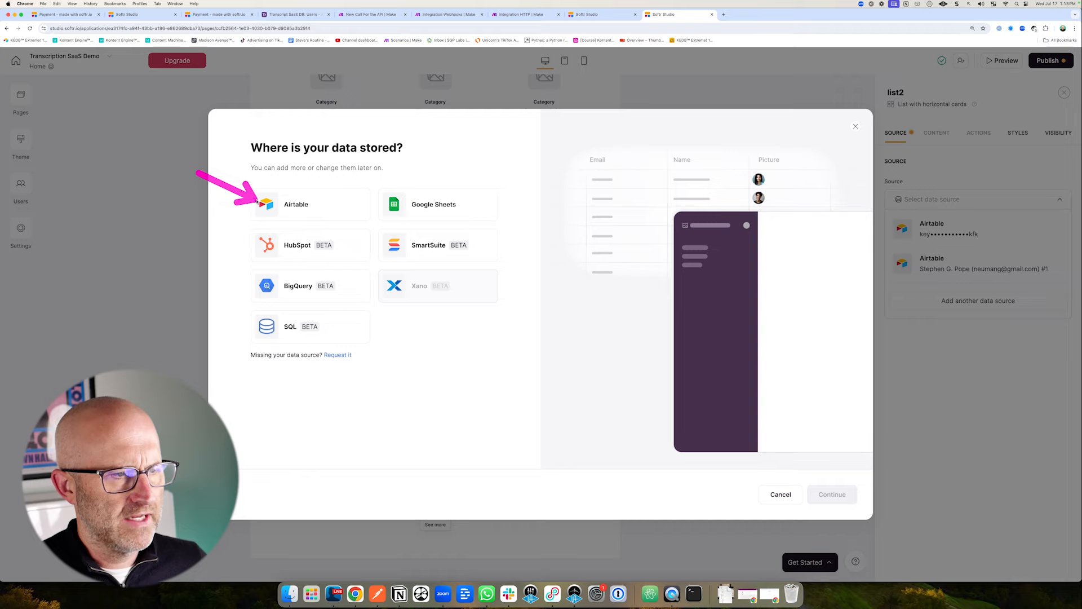
{"action": "left_click", "coordinate": [314, 202]}
{"action": "left_click_drag", "start_coordinate": [819, 416], "coordinate": [821, 469]}
{"action": "left_click", "coordinate": [830, 494]}
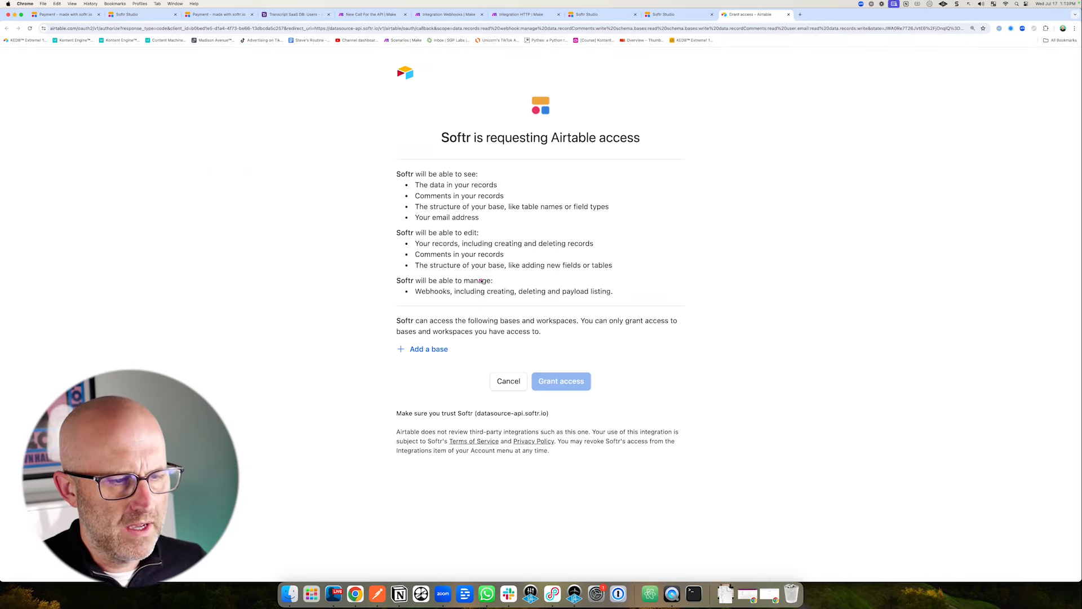
Grant Softr access to the Transcript SaaS DB Airtable base.
{"action": "left_click_drag", "start_coordinate": [482, 281], "coordinate": [447, 326]}
{"action": "left_click", "coordinate": [434, 350]}
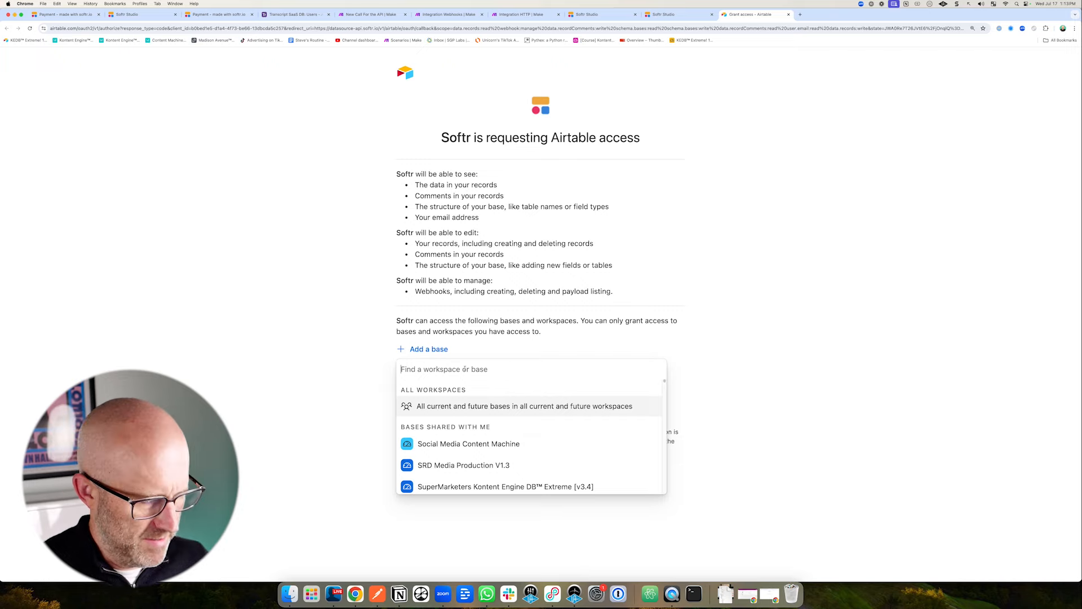
{"action": "type", "text": "SaaS"}
{"action": "left_click_drag", "start_coordinate": [542, 355], "coordinate": [490, 420]}
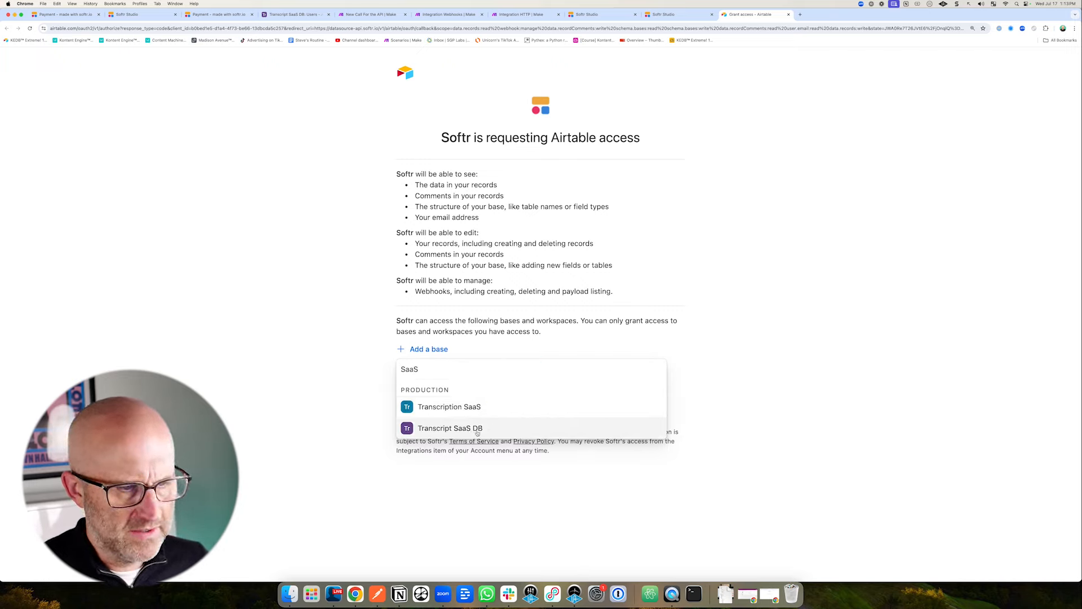
{"action": "left_click", "coordinate": [478, 430]}
{"action": "left_click_drag", "start_coordinate": [581, 458], "coordinate": [566, 430]}
{"action": "left_click", "coordinate": [566, 419]}
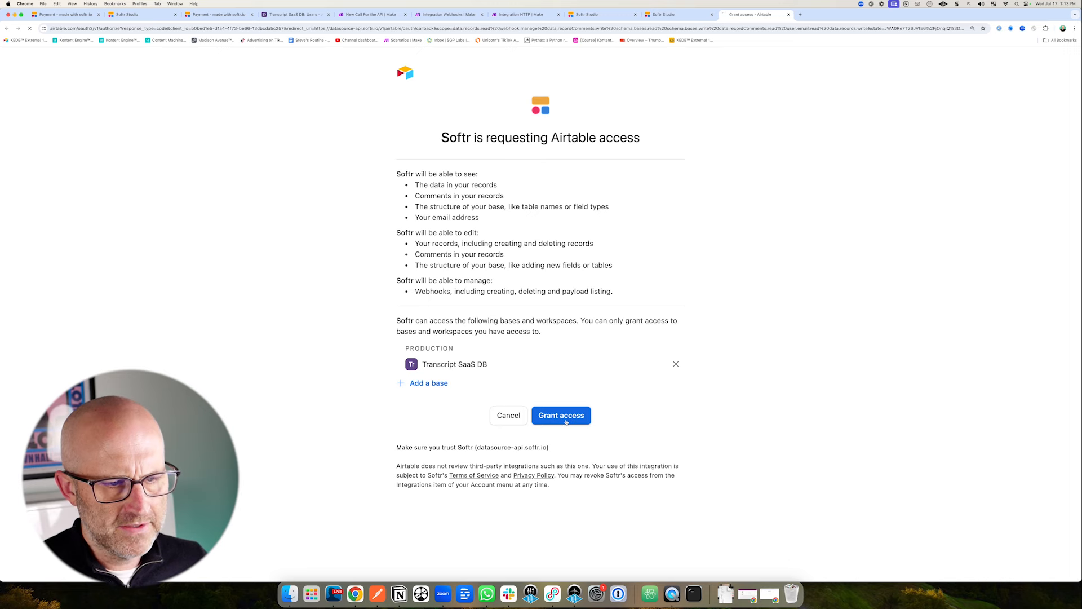
{"action": "left_click_drag", "start_coordinate": [817, 342], "coordinate": [868, 322]}
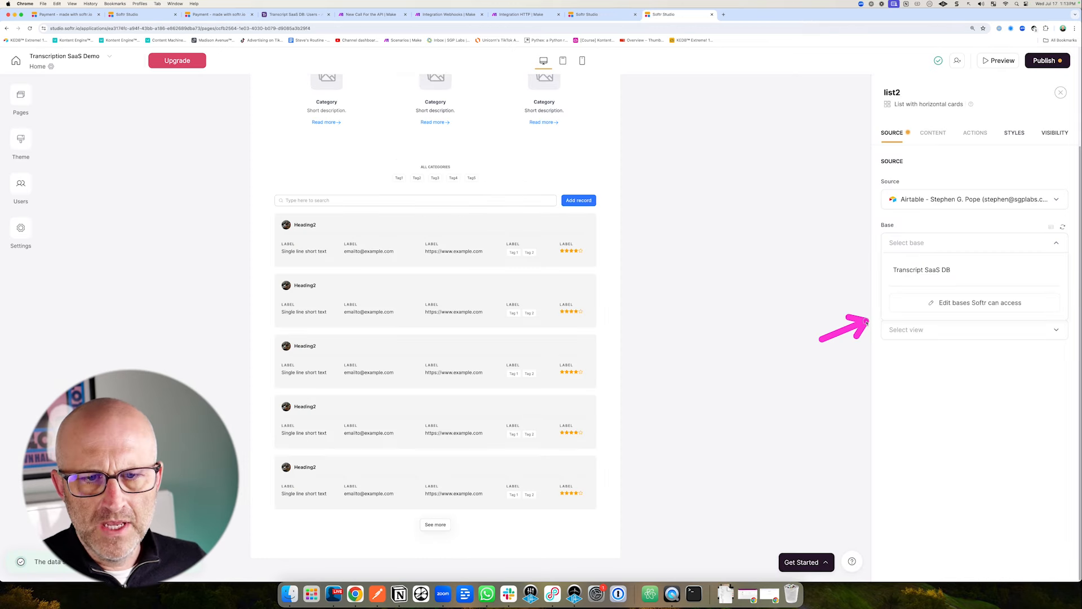
Set the list block's source to base Transcript SaaS DB, table History.
{"action": "left_click_drag", "start_coordinate": [804, 271], "coordinate": [861, 271]}
{"action": "left_click", "coordinate": [921, 271]}
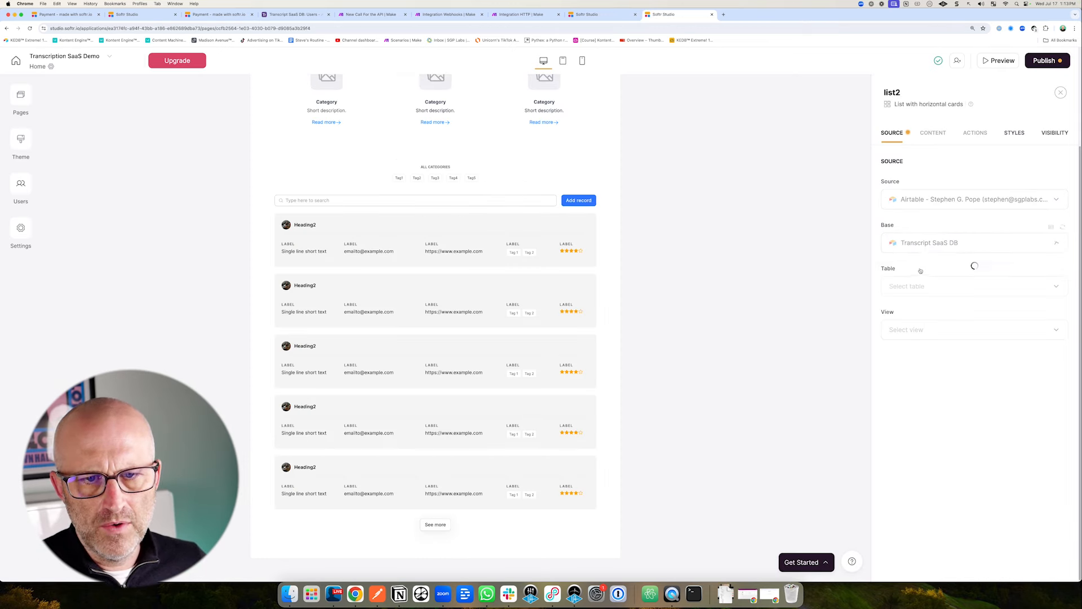
{"action": "mouse_move", "coordinate": [676, 260]}
{"action": "left_mouse_down"}
{"action": "mouse_move", "coordinate": [593, 244]}
{"action": "mouse_move", "coordinate": [589, 361]}
{"action": "left_mouse_up"}
{"action": "left_click_drag", "start_coordinate": [805, 283], "coordinate": [856, 275]}
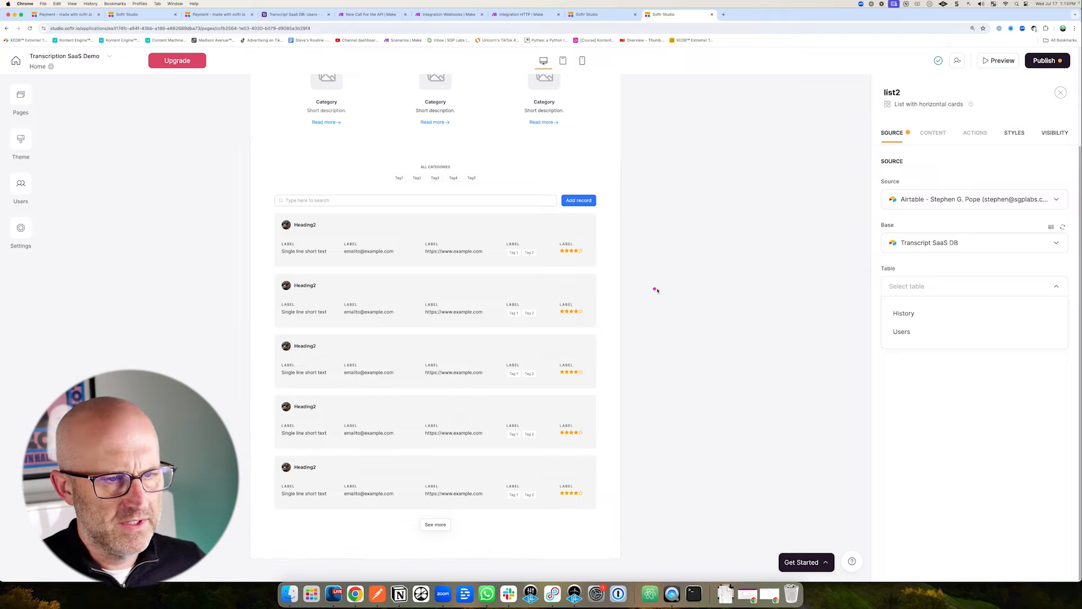
{"action": "left_click_drag", "start_coordinate": [675, 292], "coordinate": [582, 249]}
{"action": "left_click_drag", "start_coordinate": [960, 276], "coordinate": [927, 311]}
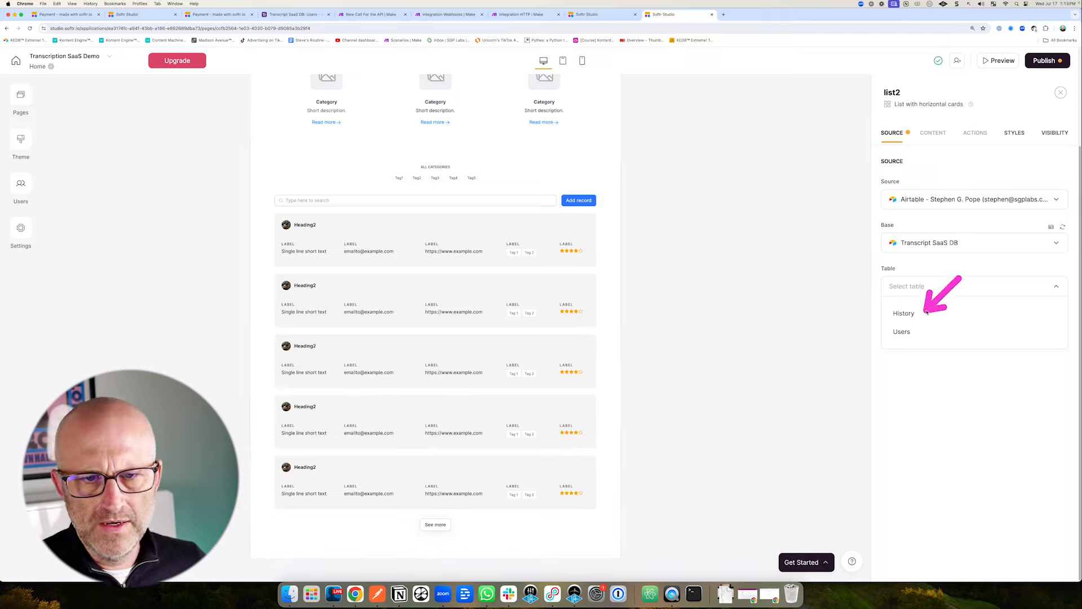
{"action": "left_click", "coordinate": [927, 313]}
Collapse the Get Started checklist and add a filter condition, opening its field choices.
{"action": "left_click_drag", "start_coordinate": [853, 185], "coordinate": [841, 232]}
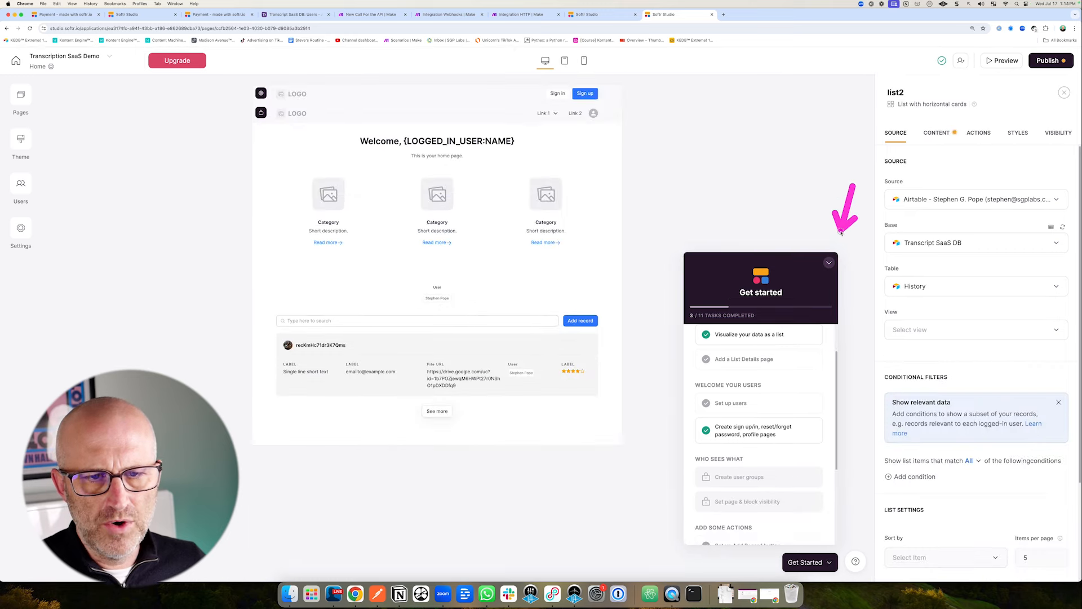
{"action": "left_click", "coordinate": [830, 263]}
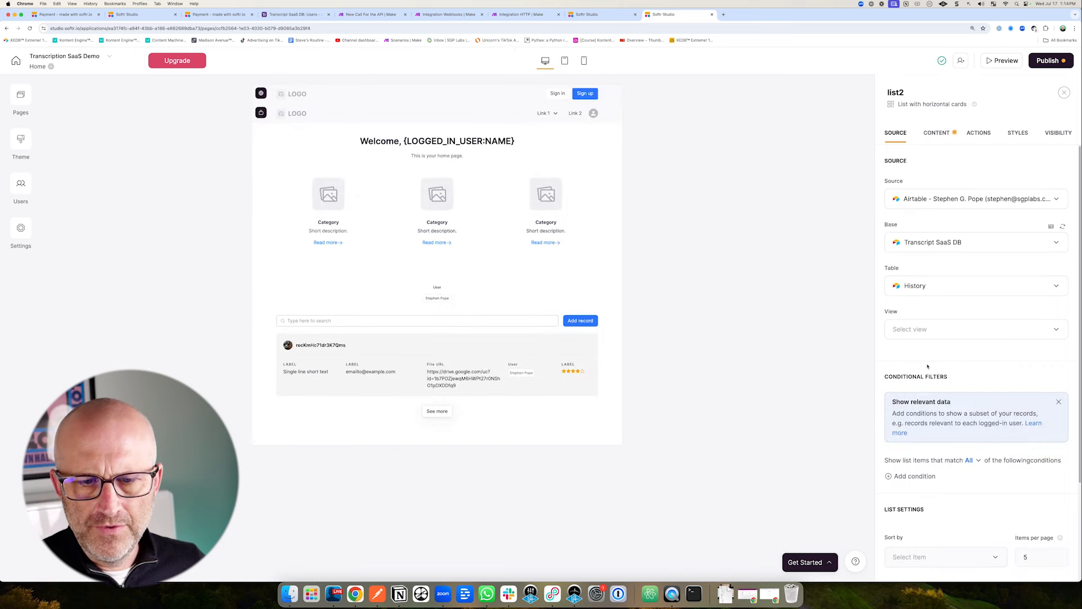
{"action": "scroll", "coordinate": [925, 375], "scroll_direction": "down", "scroll_amount": 3}
{"action": "scroll", "coordinate": [925, 375], "scroll_direction": "down", "scroll_amount": 3}
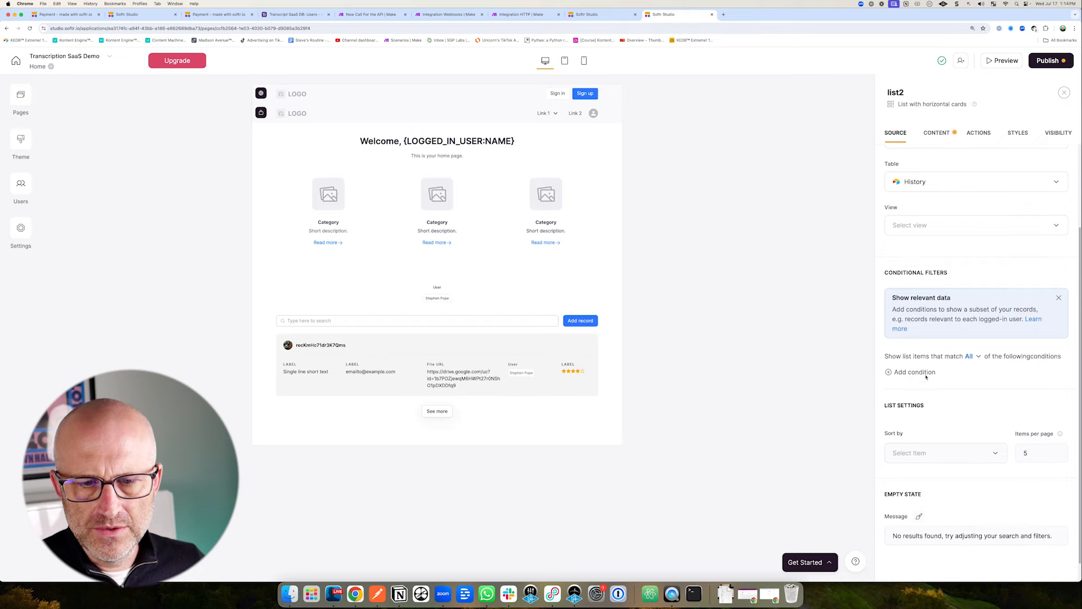
{"action": "scroll", "coordinate": [925, 375], "scroll_direction": "up", "scroll_amount": 3}
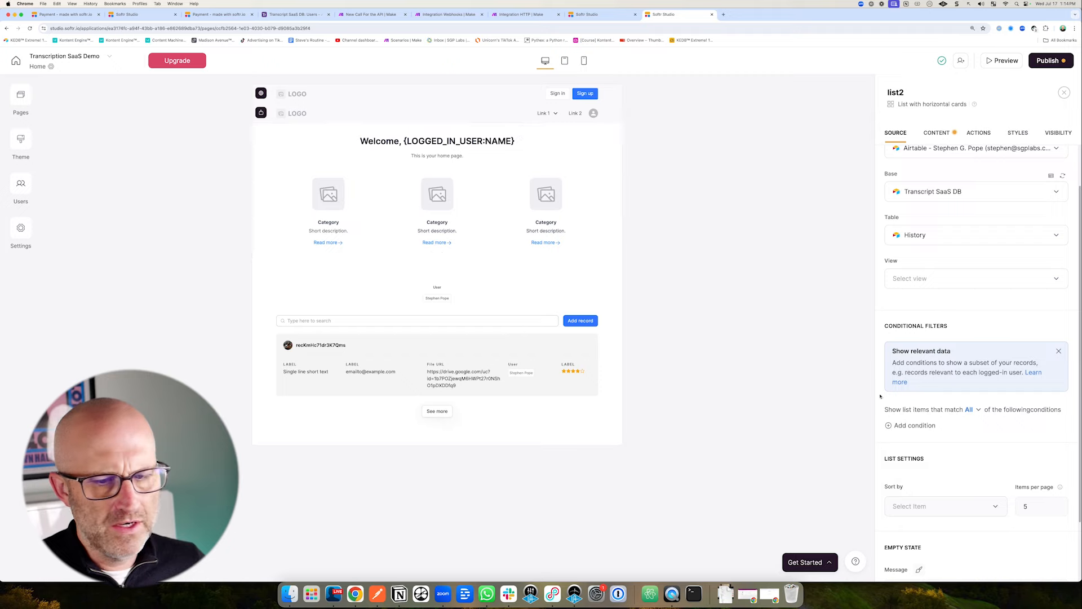
{"action": "left_click", "coordinate": [912, 426]}
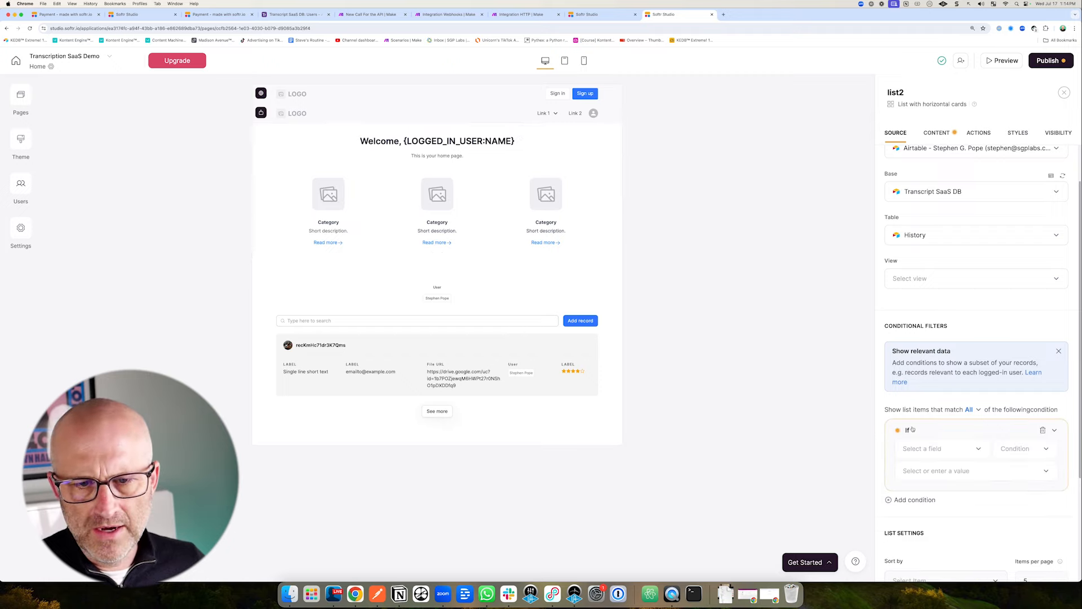
{"action": "left_click", "coordinate": [932, 449]}
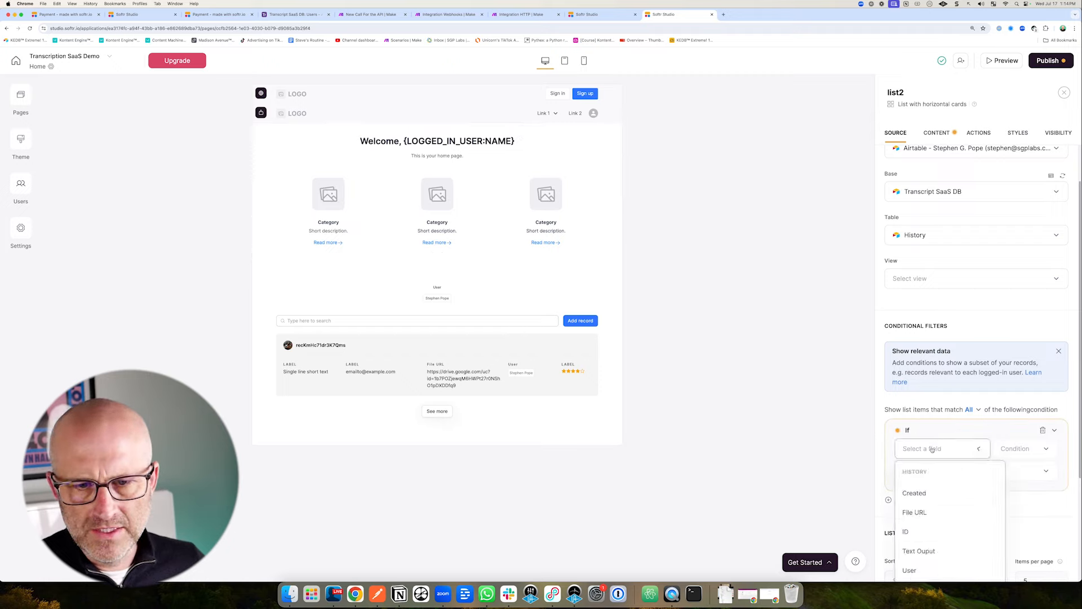
{"action": "scroll", "coordinate": [953, 496], "scroll_direction": "down", "scroll_amount": 2}
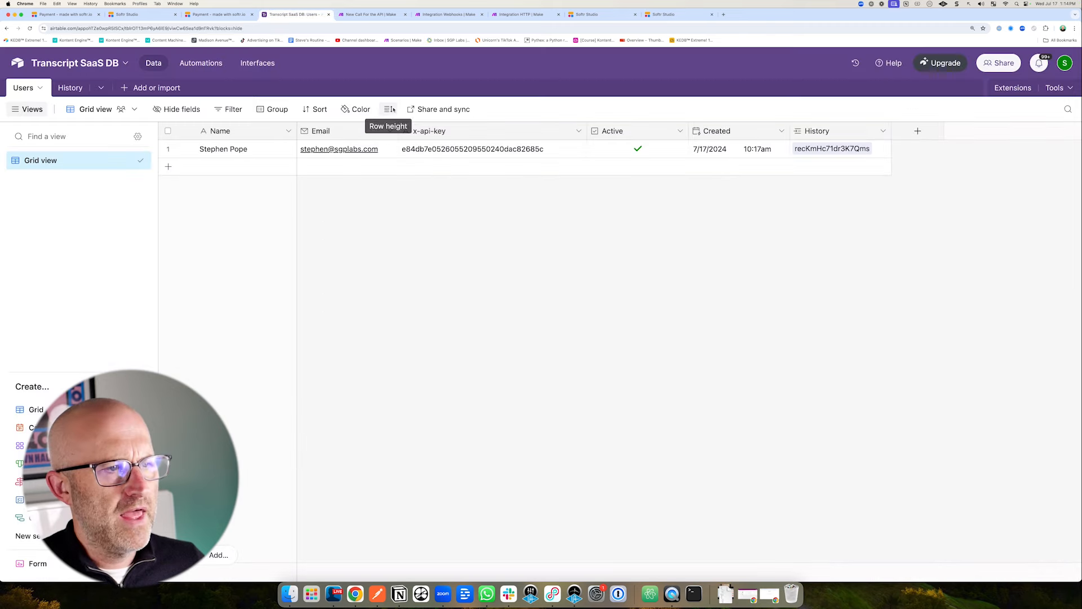
{"action": "left_click", "coordinate": [68, 88]}
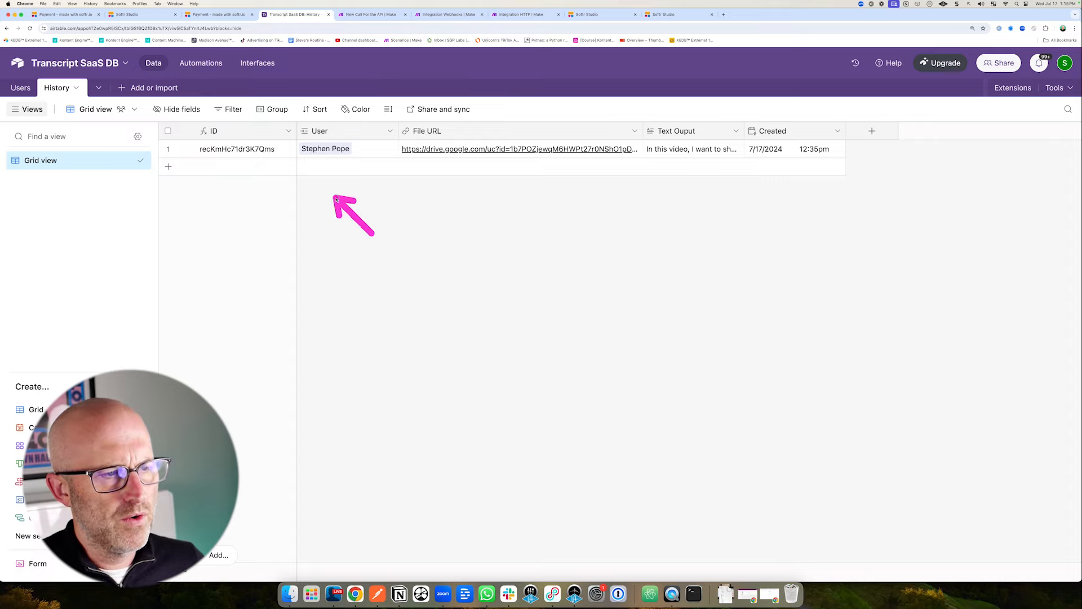
{"action": "left_click", "coordinate": [669, 17]}
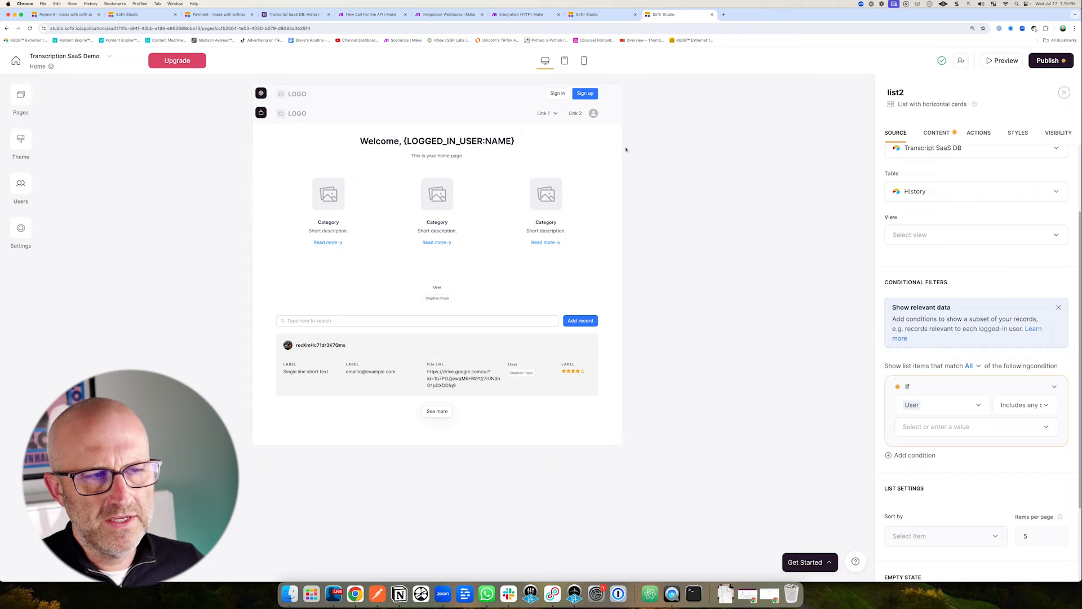
{"action": "left_click", "coordinate": [294, 14]}
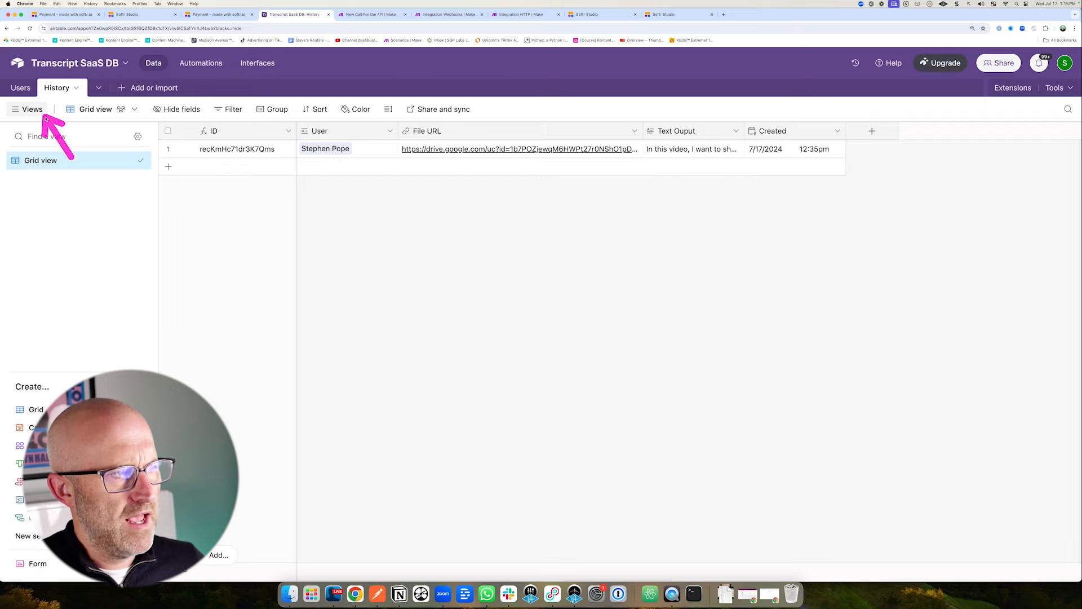
{"action": "left_click", "coordinate": [20, 87]}
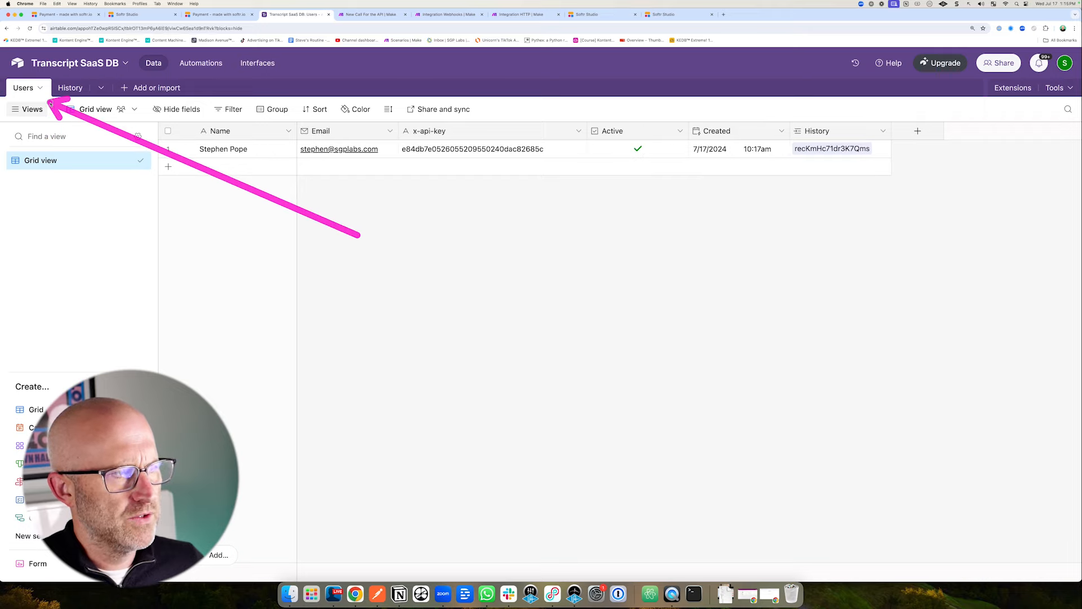
{"action": "left_click", "coordinate": [61, 88]}
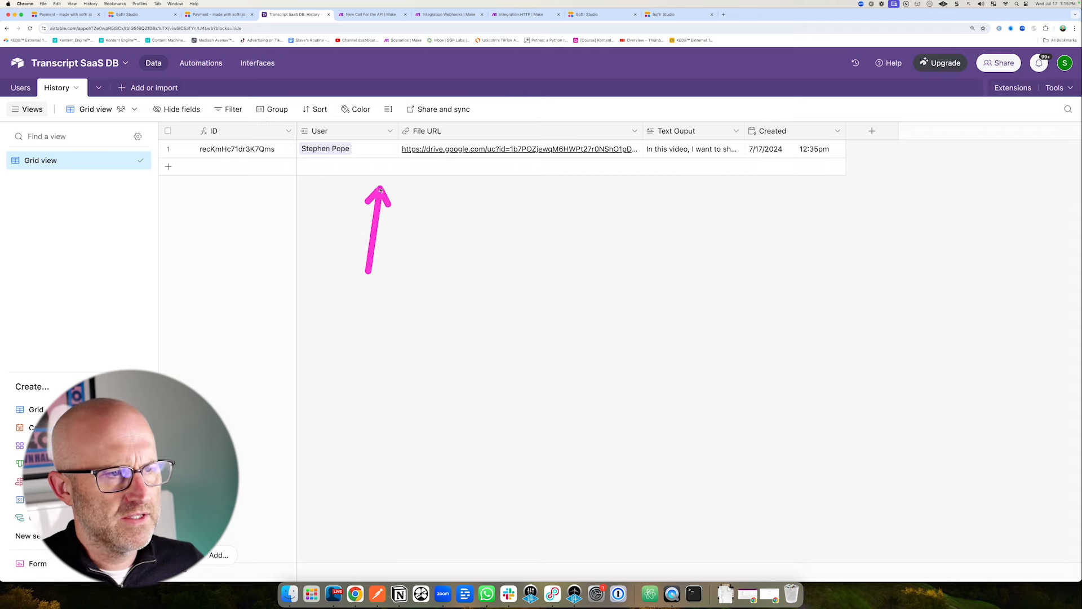
{"action": "left_click", "coordinate": [21, 87]}
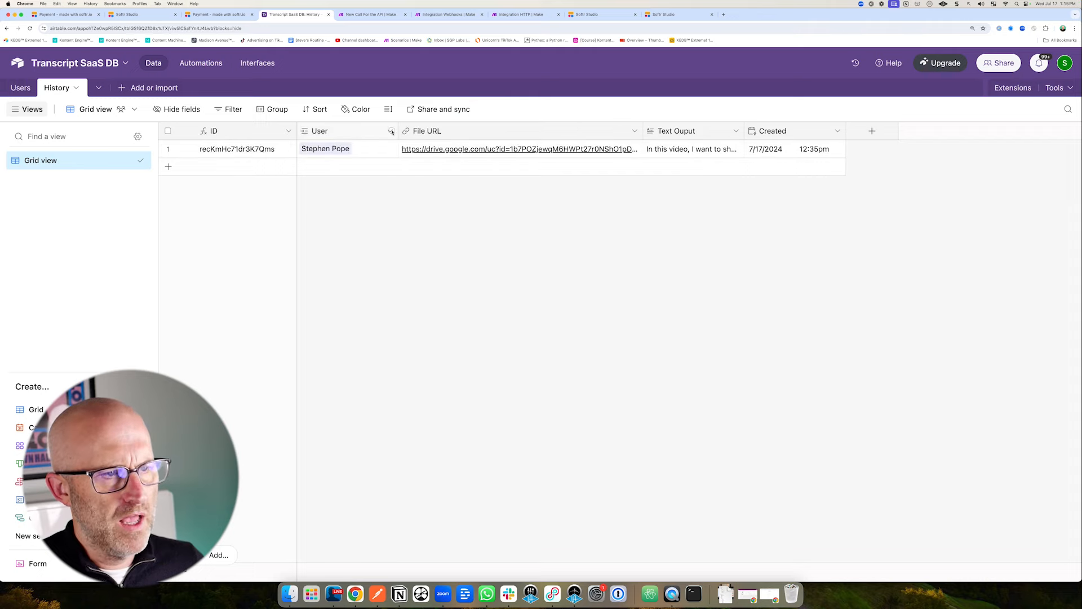
Add an Email lookup field from the User link to the Airtable History table.
{"action": "left_click", "coordinate": [391, 131]}
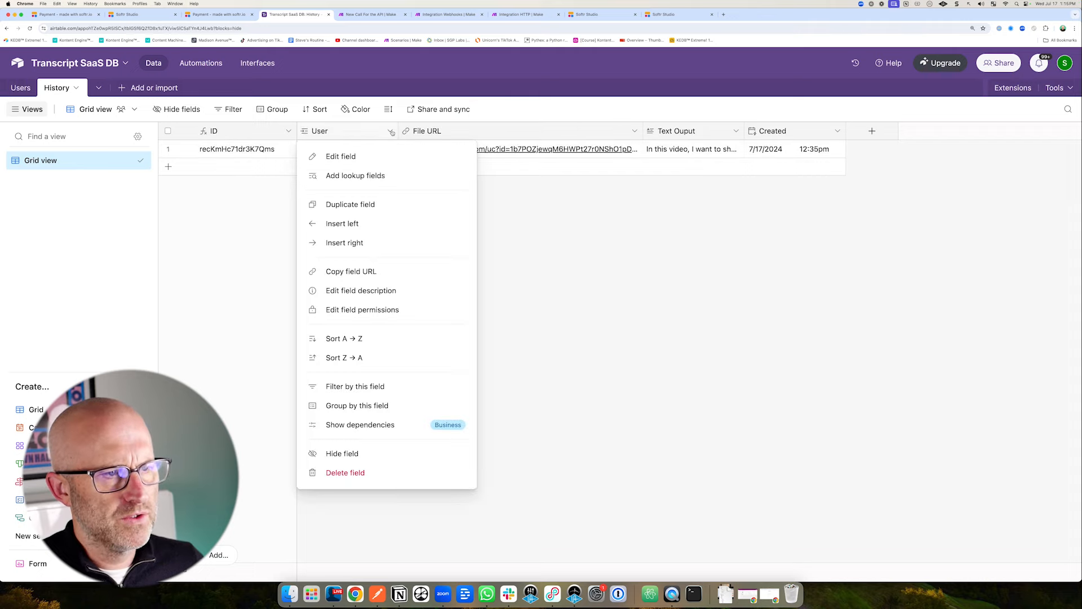
{"action": "left_click", "coordinate": [355, 175]}
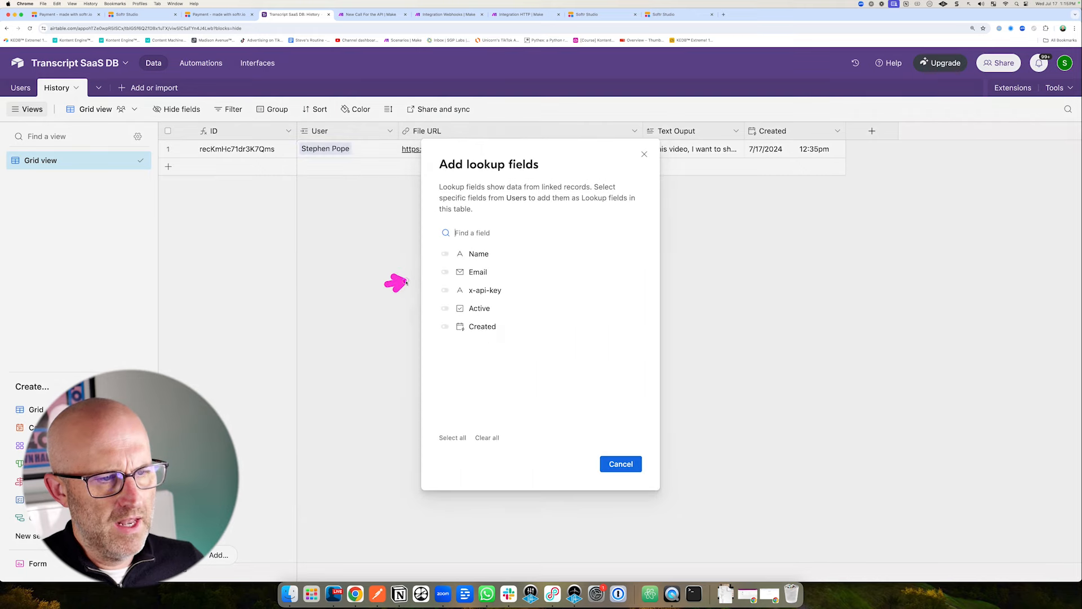
{"action": "left_click", "coordinate": [445, 272]}
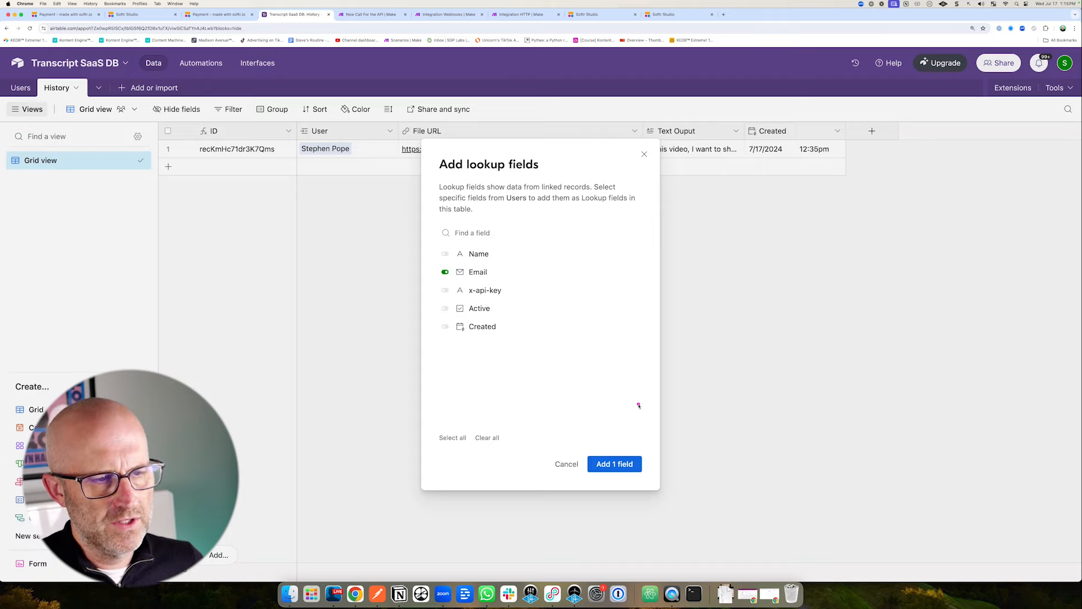
{"action": "left_click", "coordinate": [616, 464]}
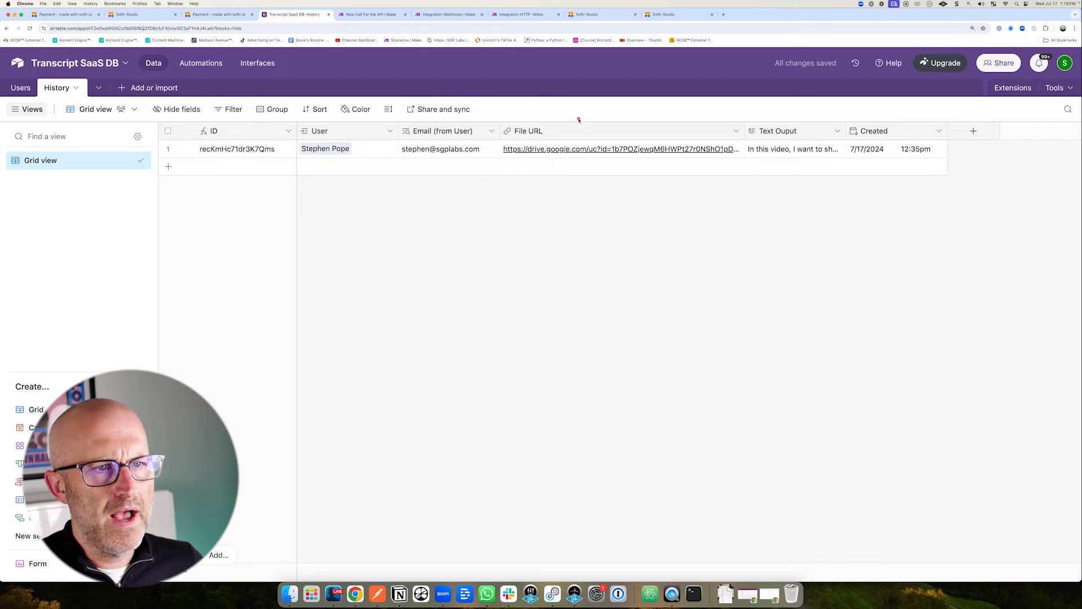
Back in Softr, keep table History and refresh the Airtable fields.
{"action": "left_click", "coordinate": [673, 14]}
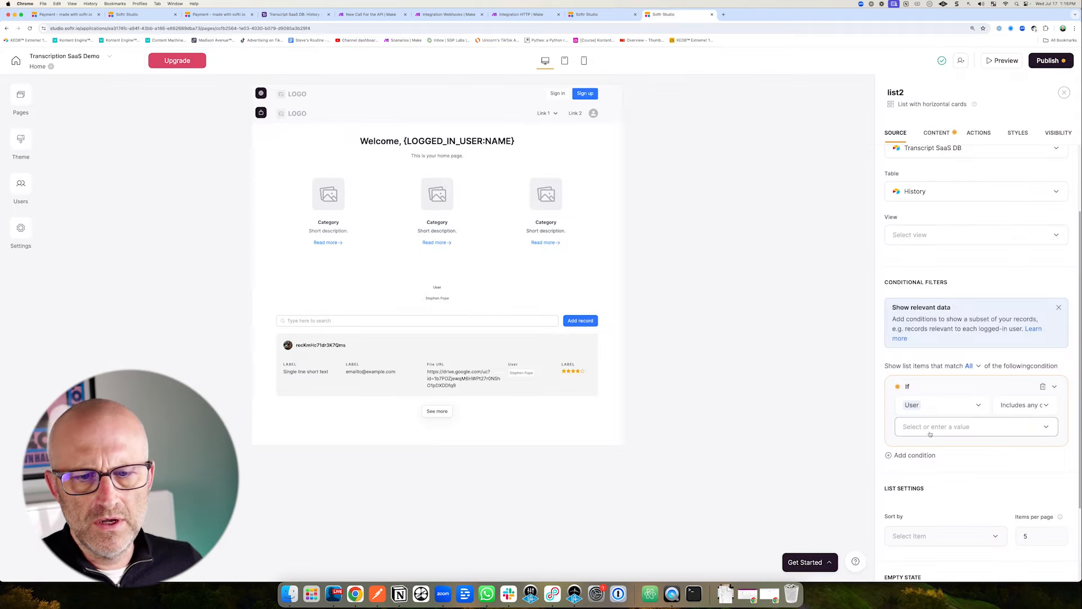
{"action": "left_click", "coordinate": [948, 190]}
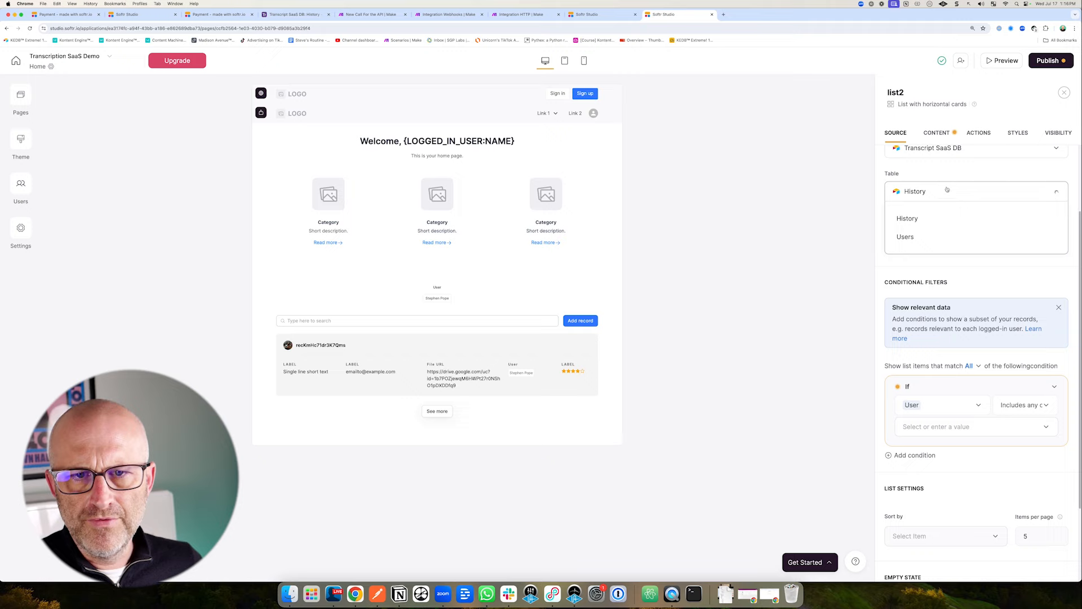
{"action": "left_click", "coordinate": [932, 216]}
{"action": "scroll", "coordinate": [986, 237], "scroll_direction": "up", "scroll_amount": 2}
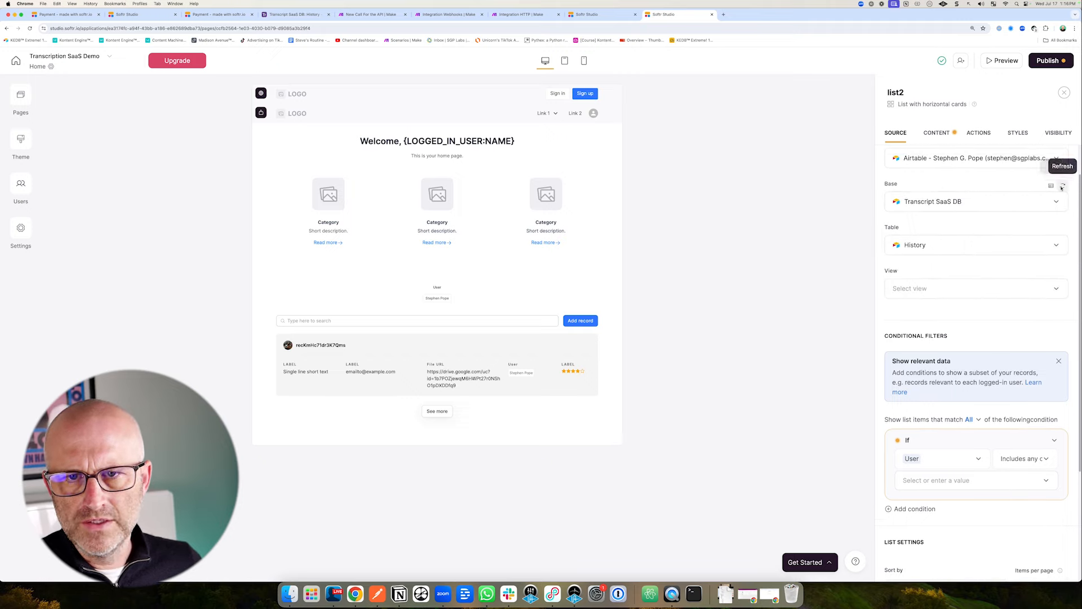
{"action": "left_click", "coordinate": [1062, 187]}
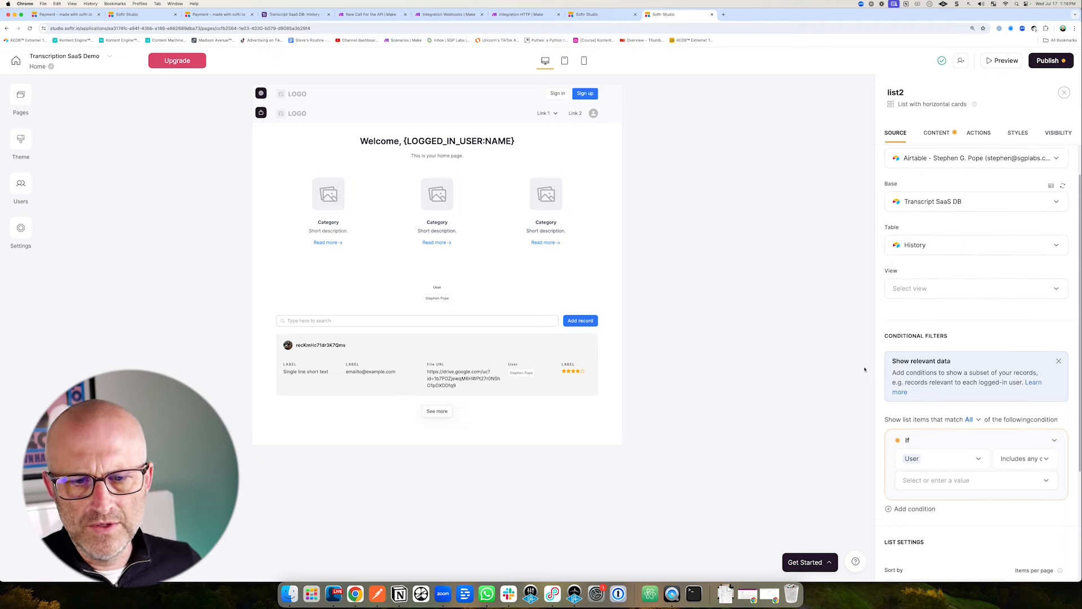
Filter the list where Email (from User) includes exactly the Logged-in User's Email.
{"action": "scroll", "coordinate": [958, 349], "scroll_direction": "down", "scroll_amount": 3}
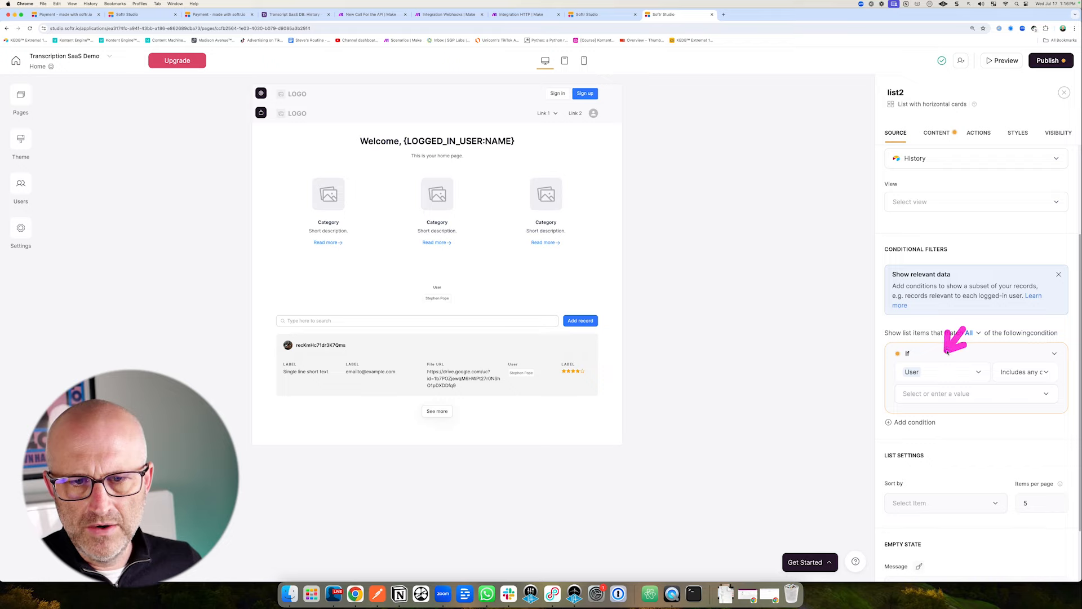
{"action": "left_click", "coordinate": [927, 376]}
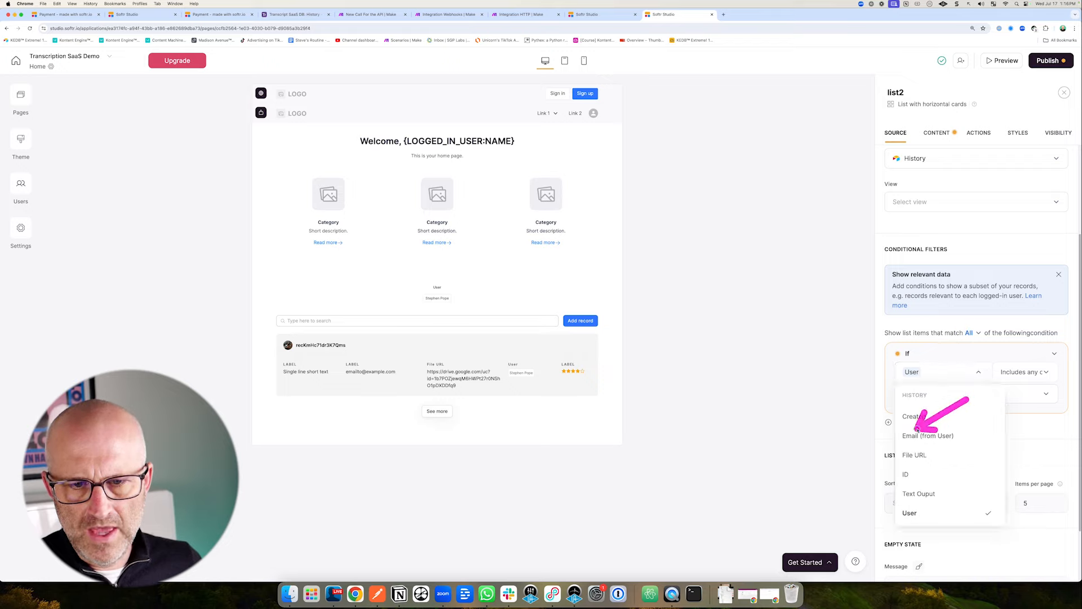
{"action": "left_click", "coordinate": [937, 435]}
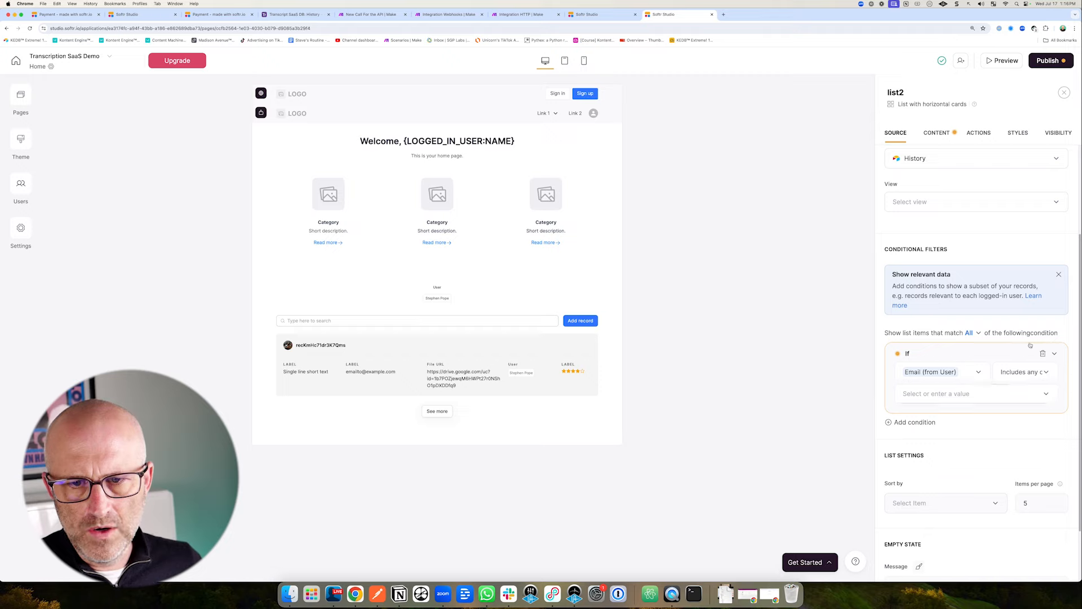
{"action": "left_click", "coordinate": [1026, 374]}
{"action": "scroll", "coordinate": [1029, 385], "scroll_direction": "down", "scroll_amount": 2}
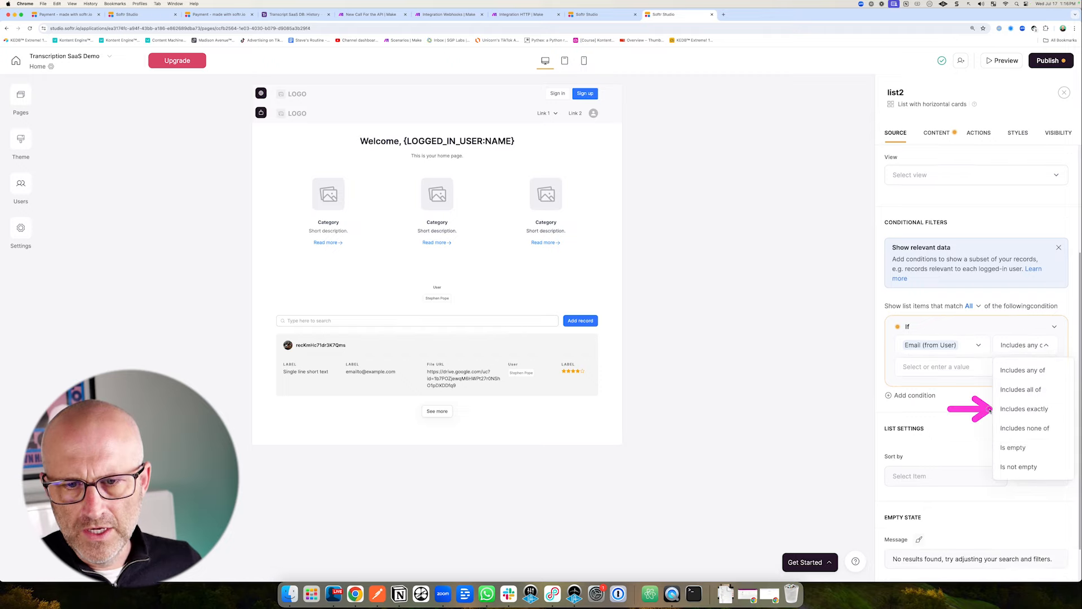
{"action": "left_click", "coordinate": [1025, 410]}
{"action": "left_click", "coordinate": [955, 367]}
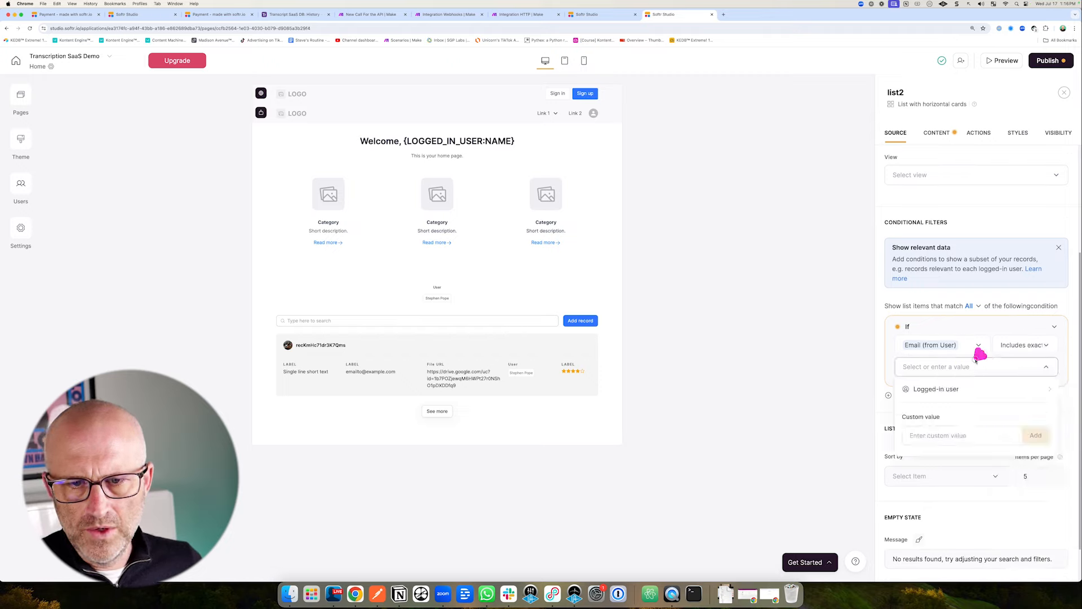
{"action": "left_click", "coordinate": [943, 389]}
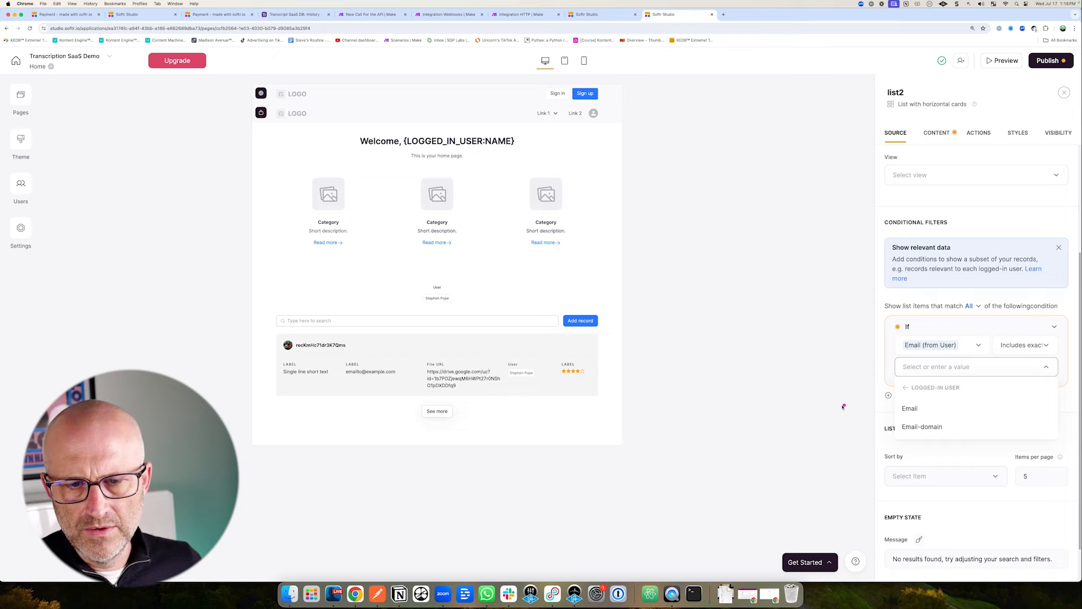
{"action": "left_click", "coordinate": [920, 409]}
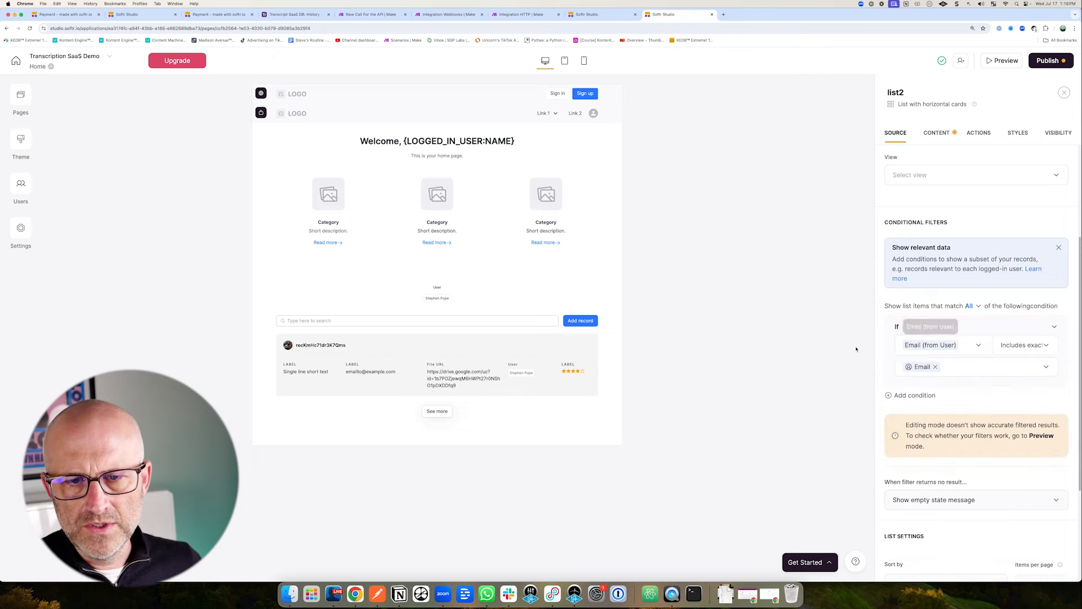
Cross-check the filter against the History table in Airtable and review the list block.
{"action": "scroll", "coordinate": [883, 334], "scroll_direction": "up", "scroll_amount": 5}
{"action": "mouse_move", "coordinate": [817, 265]}
{"action": "left_mouse_down"}
{"action": "mouse_move", "coordinate": [870, 284]}
{"action": "mouse_move", "coordinate": [880, 248]}
{"action": "left_mouse_up"}
{"action": "scroll", "coordinate": [878, 252], "scroll_direction": "down", "scroll_amount": 2}
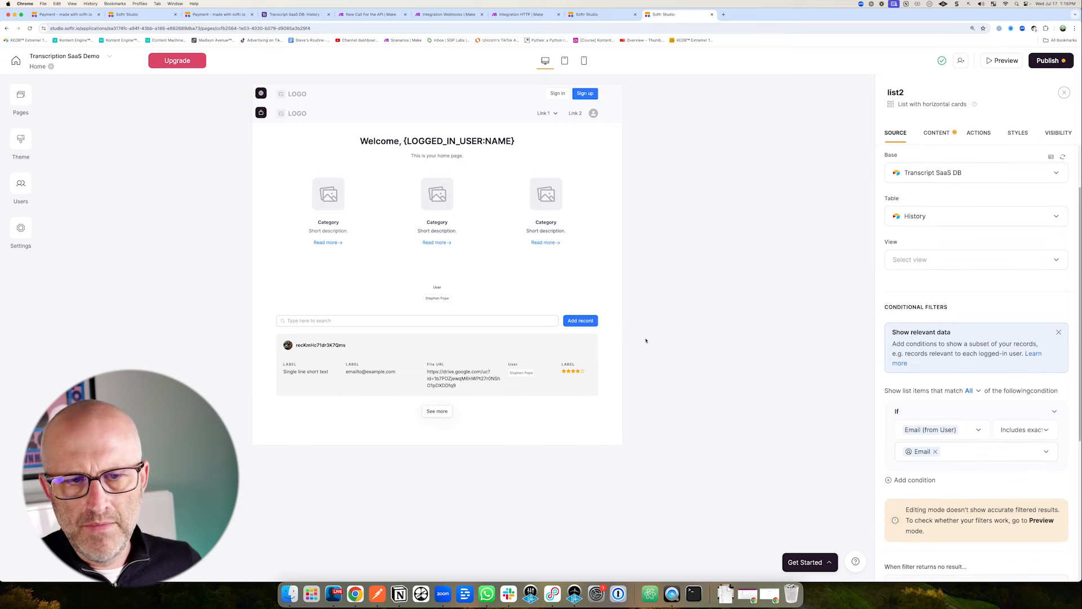
{"action": "left_click_drag", "start_coordinate": [667, 328], "coordinate": [598, 360]}
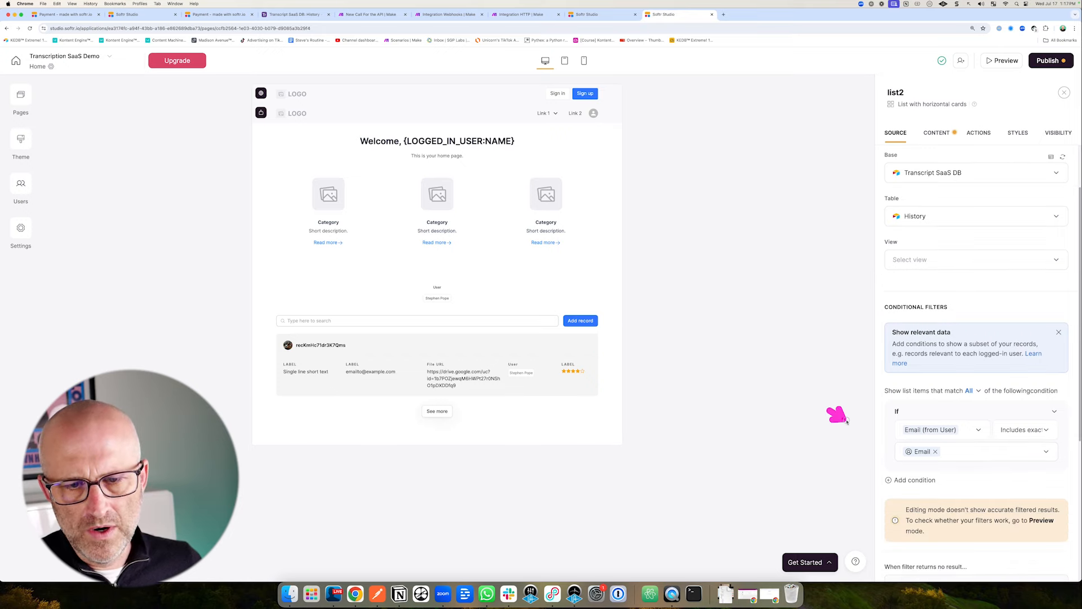
{"action": "left_click_drag", "start_coordinate": [847, 421], "coordinate": [904, 429]}
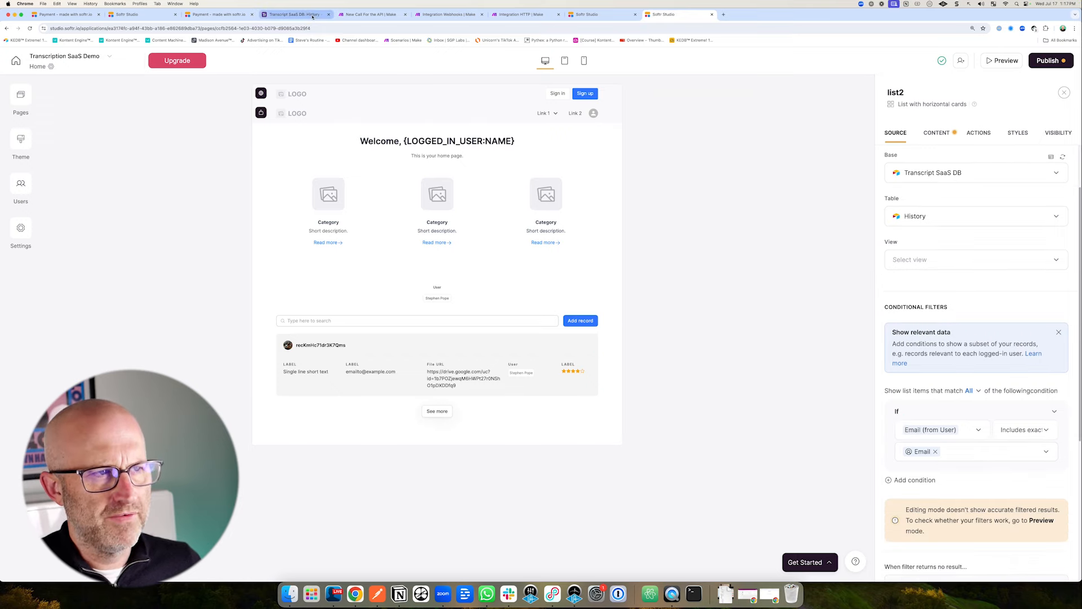
{"action": "left_click", "coordinate": [294, 14]}
{"action": "left_click_drag", "start_coordinate": [437, 229], "coordinate": [434, 147]}
{"action": "left_click", "coordinate": [663, 14]}
{"action": "left_click_drag", "start_coordinate": [1031, 382], "coordinate": [1030, 412]}
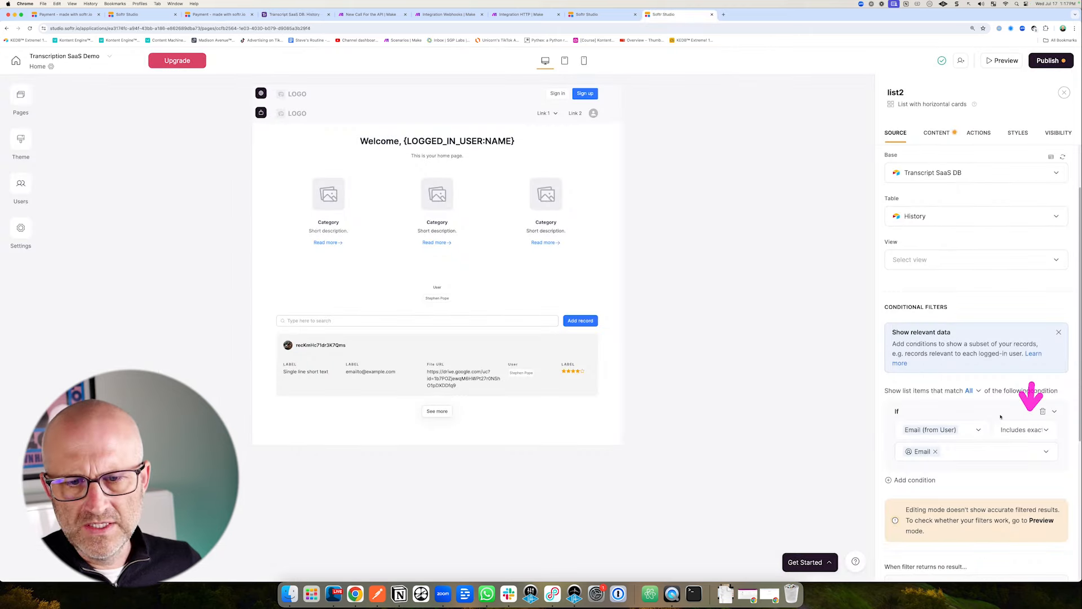
{"action": "left_click_drag", "start_coordinate": [842, 469], "coordinate": [894, 455]}
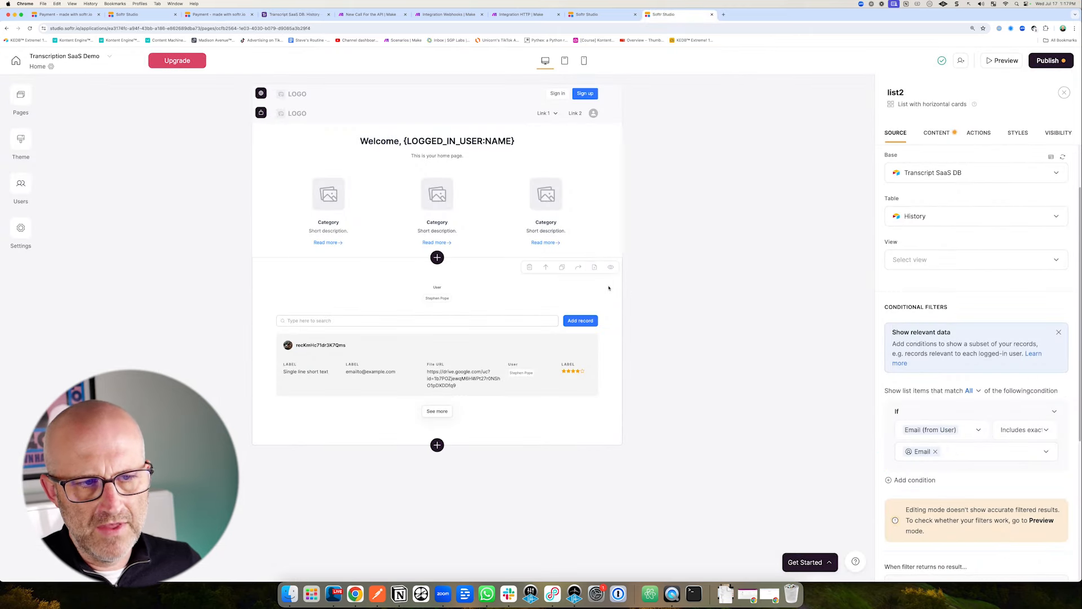
{"action": "left_click_drag", "start_coordinate": [685, 326], "coordinate": [593, 351]}
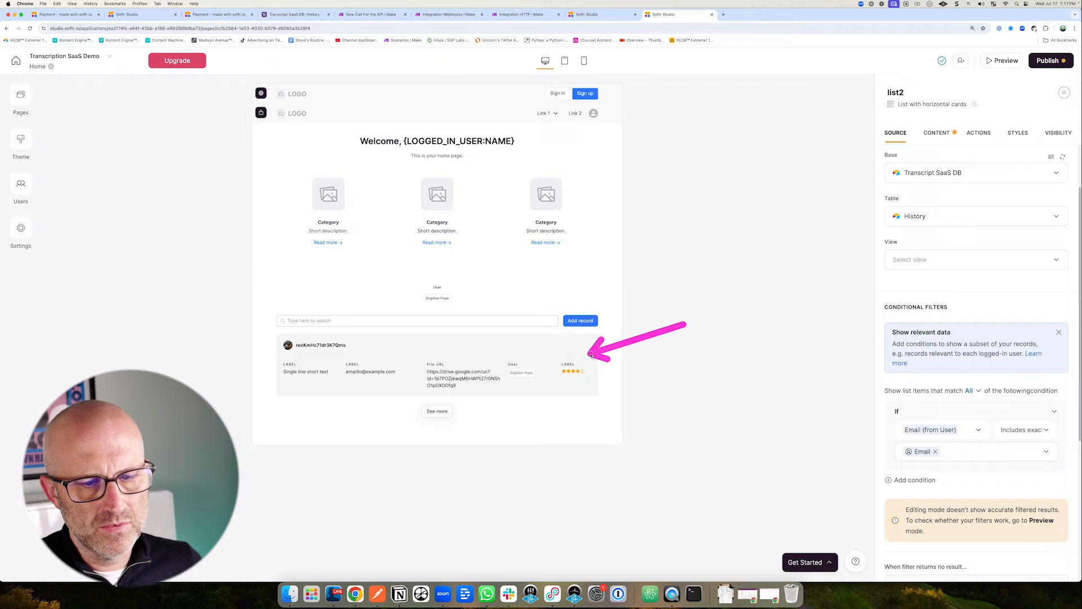
{"action": "left_click_drag", "start_coordinate": [807, 420], "coordinate": [892, 431]}
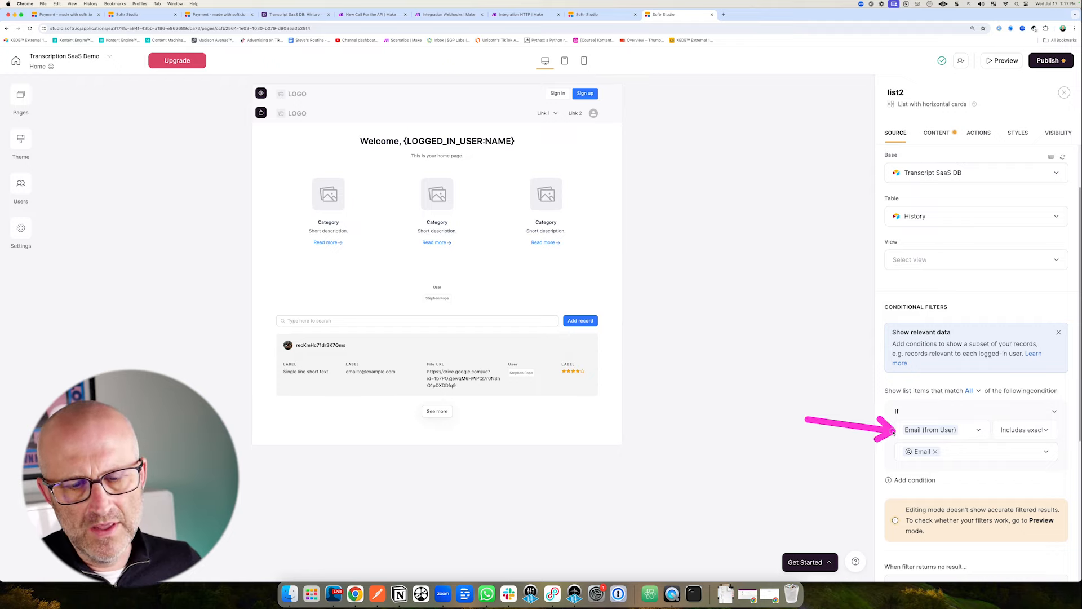
{"action": "scroll", "coordinate": [936, 417], "scroll_direction": "down", "scroll_amount": 4}
{"action": "scroll", "coordinate": [967, 403], "scroll_direction": "up", "scroll_amount": 5}
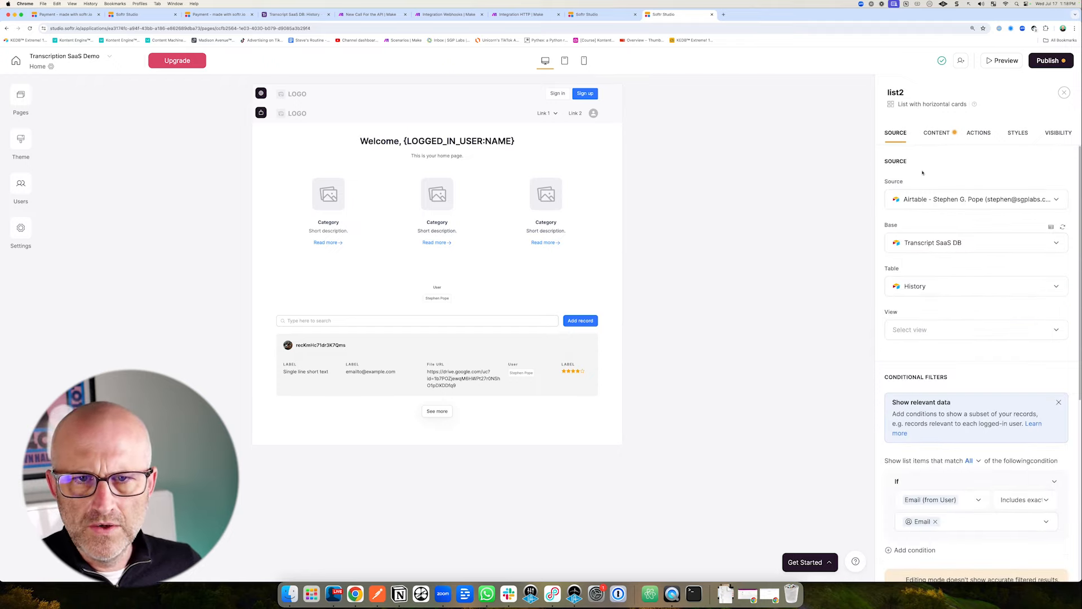
{"action": "left_click_drag", "start_coordinate": [856, 226], "coordinate": [914, 157]}
{"action": "left_click", "coordinate": [939, 135]}
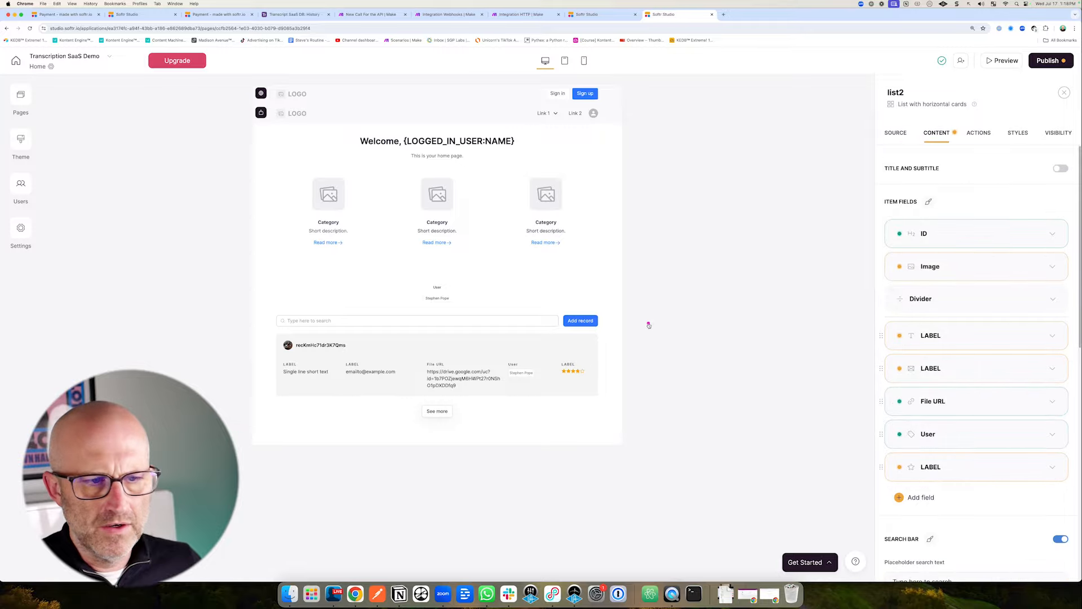
{"action": "left_click_drag", "start_coordinate": [672, 308], "coordinate": [401, 364]}
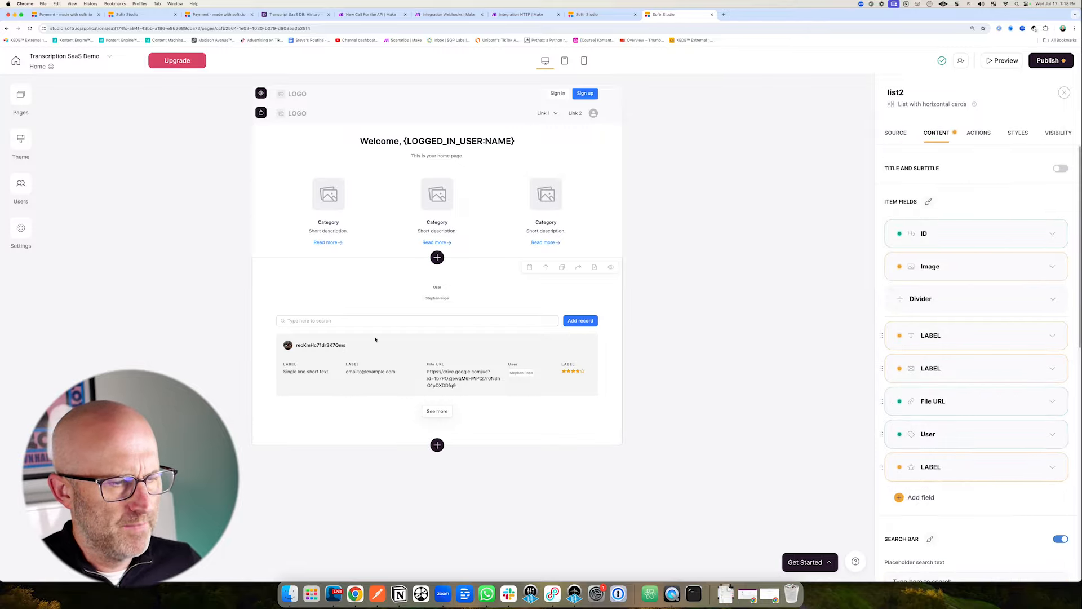
{"action": "left_click_drag", "start_coordinate": [232, 321], "coordinate": [275, 343]}
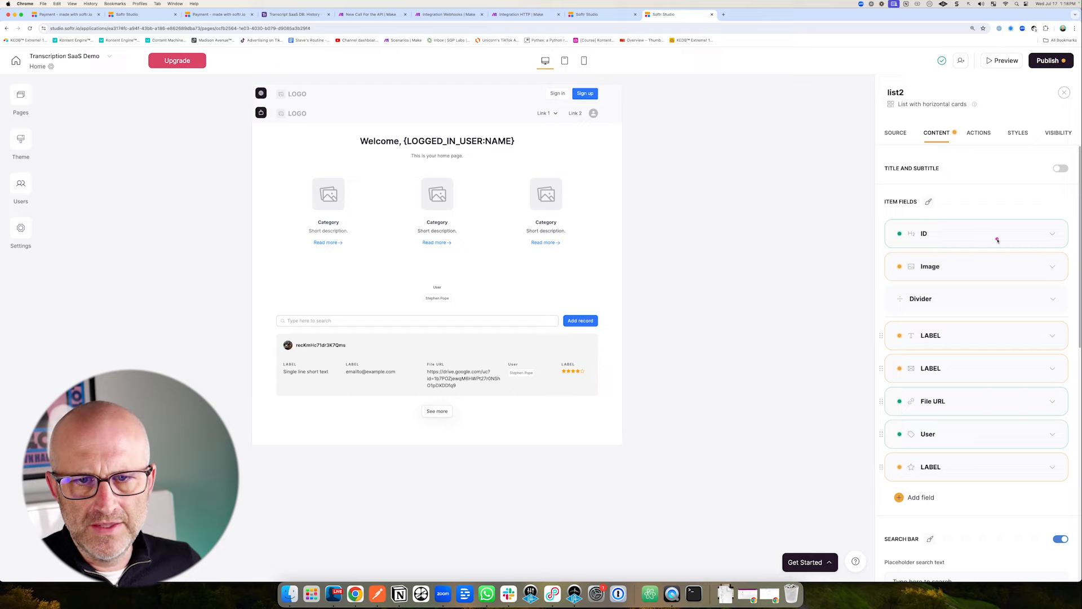
{"action": "left_click_drag", "start_coordinate": [998, 241], "coordinate": [960, 262]}
{"action": "left_click", "coordinate": [1039, 265]}
{"action": "left_click_drag", "start_coordinate": [985, 187], "coordinate": [936, 228]}
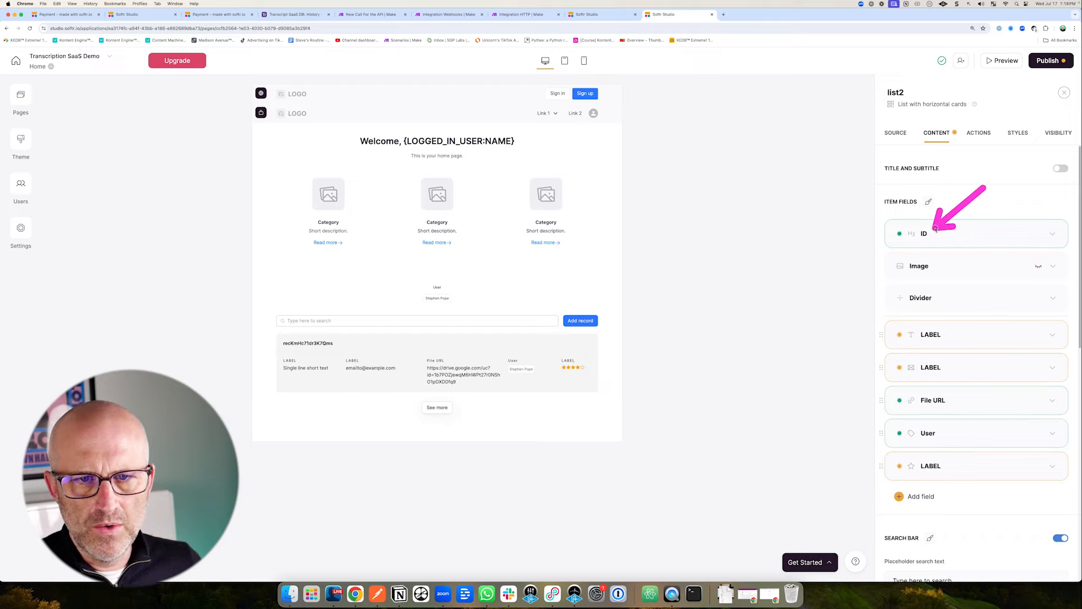
{"action": "mouse_move", "coordinate": [392, 306]}
{"action": "left_mouse_down"}
{"action": "mouse_move", "coordinate": [358, 317]}
{"action": "mouse_move", "coordinate": [339, 341]}
{"action": "left_mouse_up"}
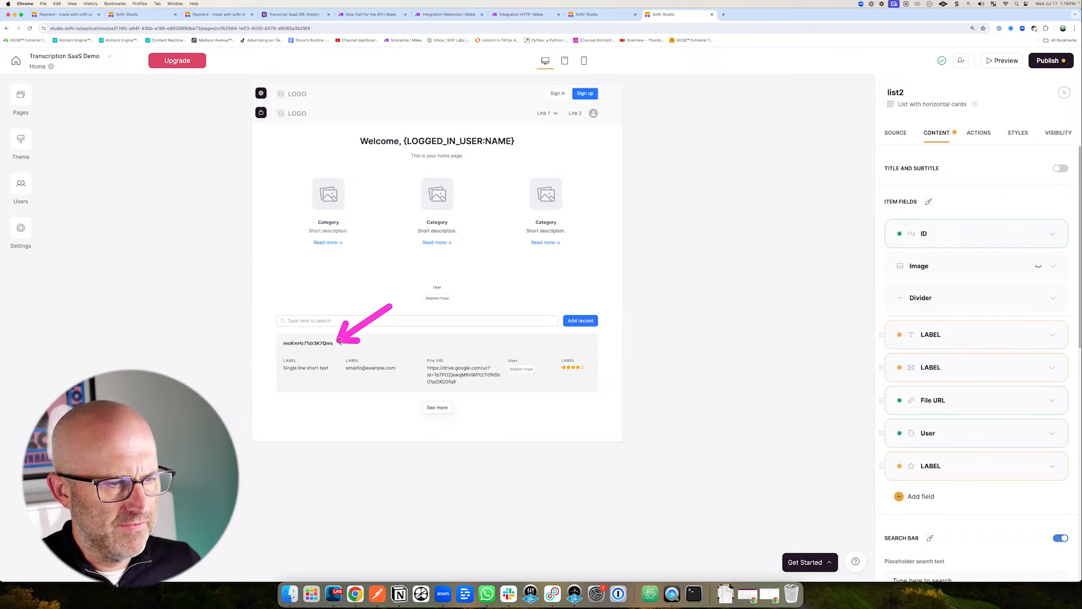
{"action": "left_click", "coordinate": [1053, 235]}
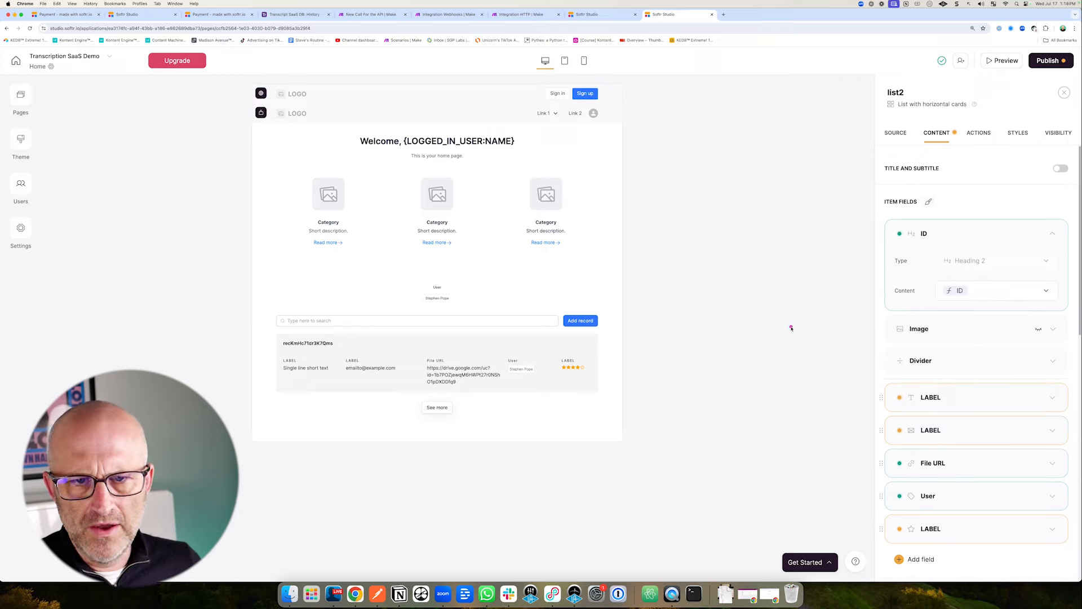
{"action": "left_click", "coordinate": [988, 292]}
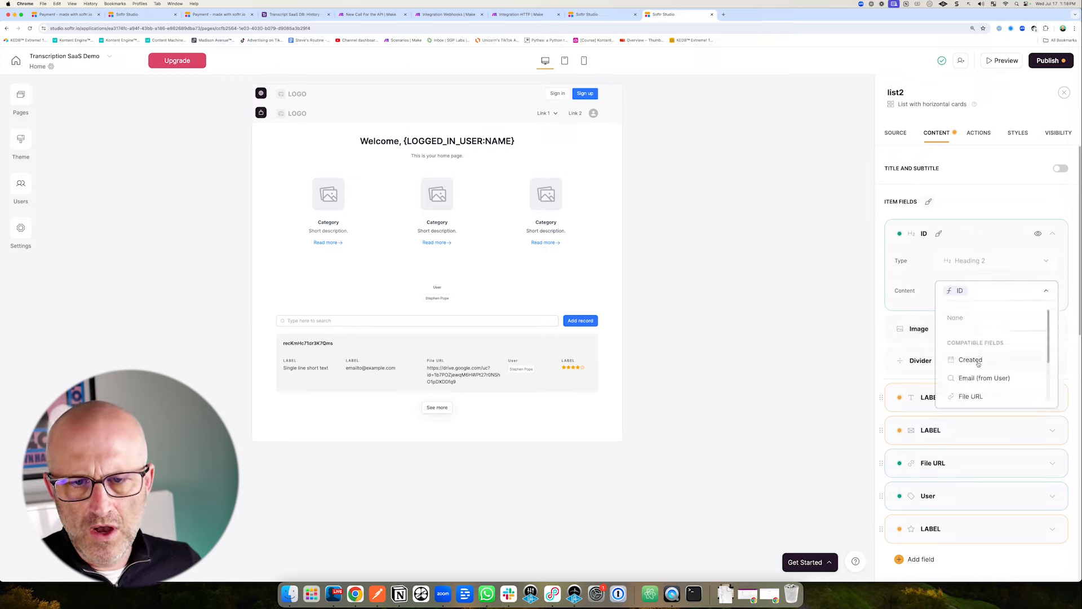
{"action": "left_click", "coordinate": [844, 278]}
{"action": "left_click_drag", "start_coordinate": [842, 277], "coordinate": [944, 264]}
{"action": "left_click_drag", "start_coordinate": [802, 337], "coordinate": [878, 331]}
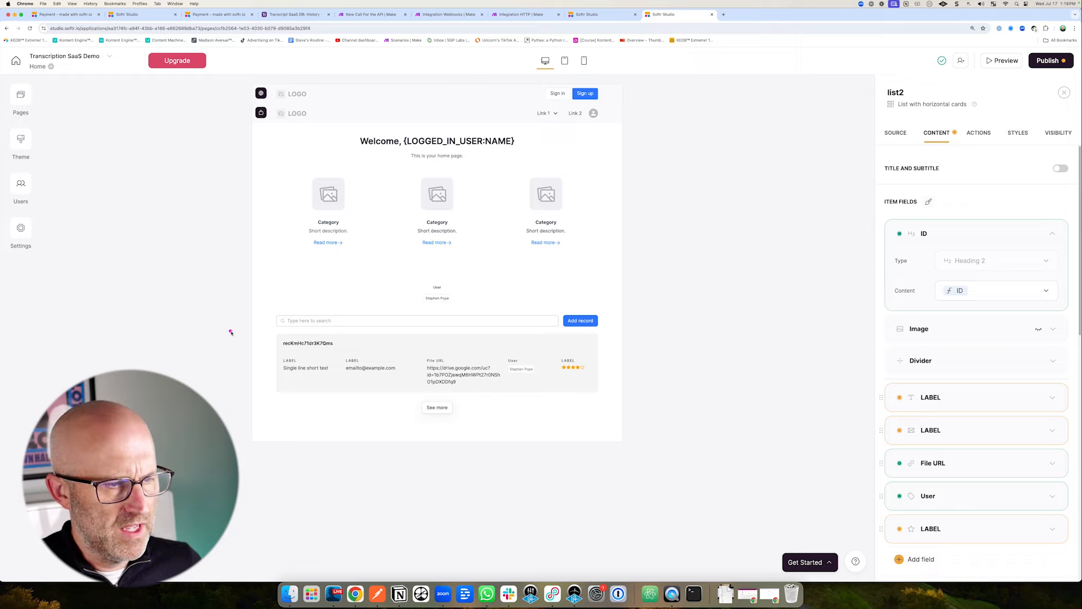
{"action": "left_click_drag", "start_coordinate": [231, 332], "coordinate": [275, 340]}
{"action": "left_click_drag", "start_coordinate": [833, 372], "coordinate": [896, 361]}
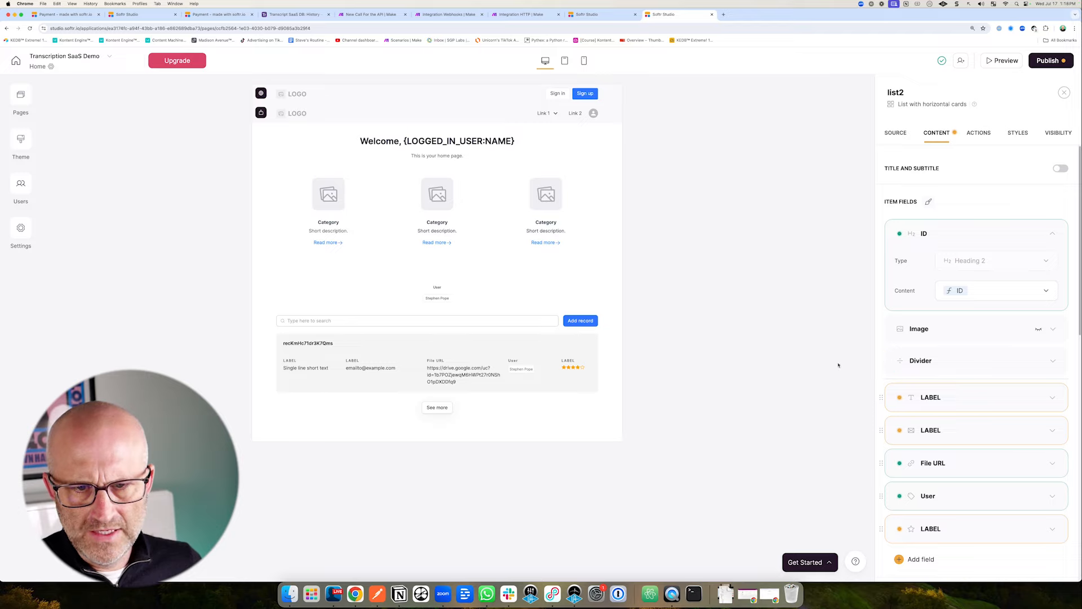
{"action": "scroll", "coordinate": [970, 397], "scroll_direction": "down", "scroll_amount": 2}
{"action": "left_click_drag", "start_coordinate": [818, 356], "coordinate": [885, 349]}
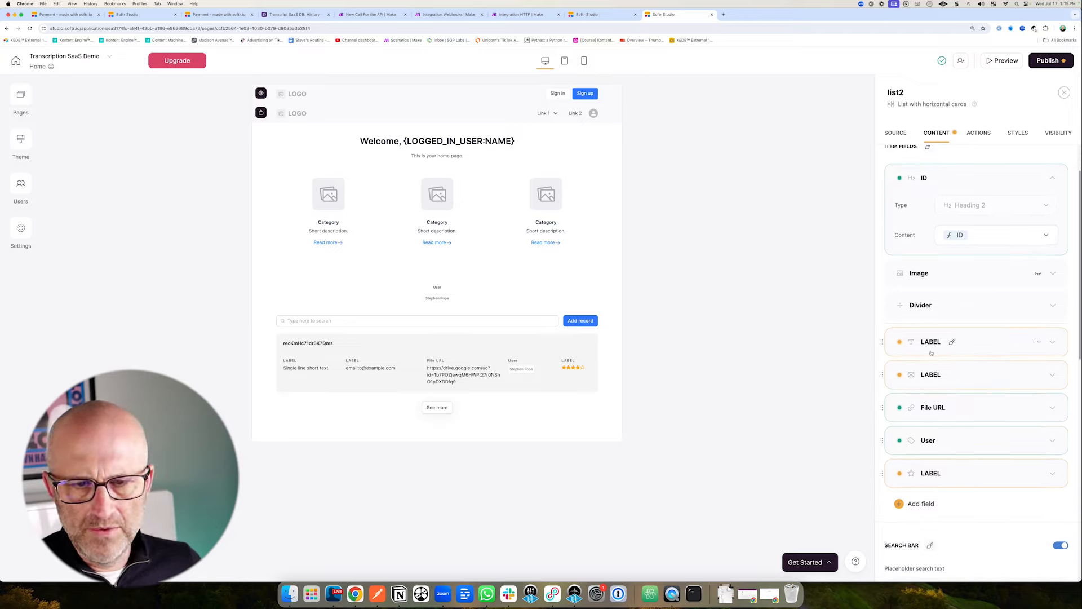
{"action": "left_click_drag", "start_coordinate": [322, 424], "coordinate": [317, 378]}
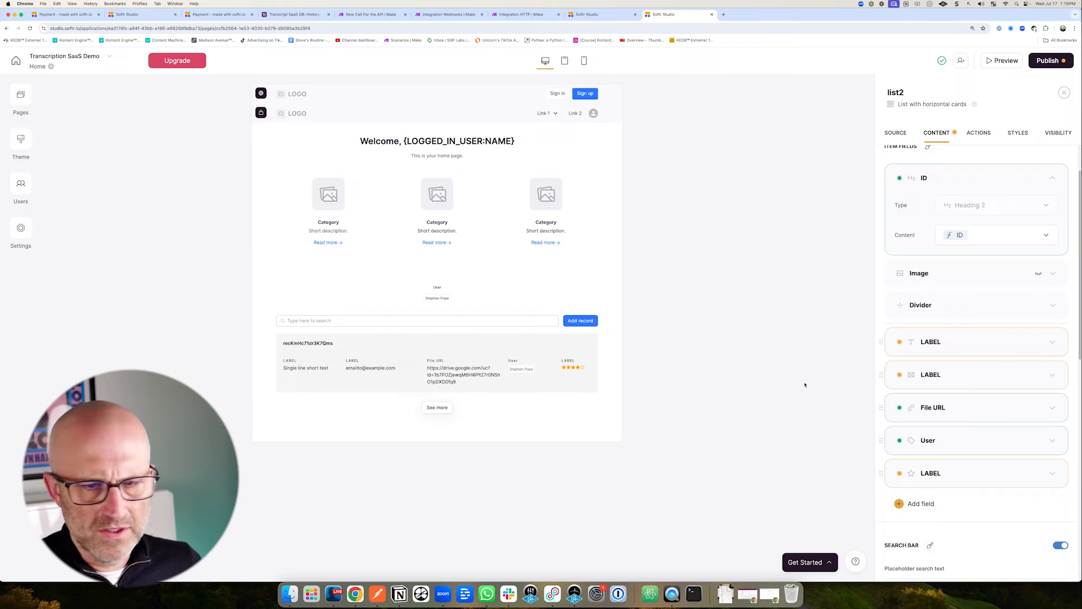
Delete the two LABEL fields, the User field and the star rating field from list2's cards.
{"action": "left_click", "coordinate": [1039, 343]}
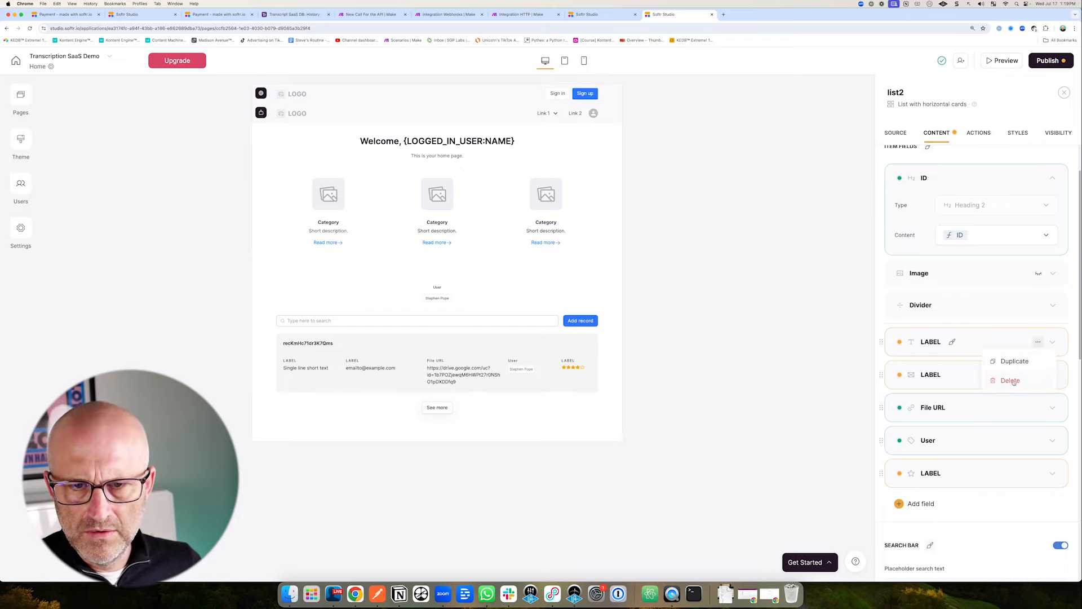
{"action": "left_click", "coordinate": [1011, 381]}
{"action": "left_click", "coordinate": [1035, 341]}
{"action": "left_click", "coordinate": [1007, 380]}
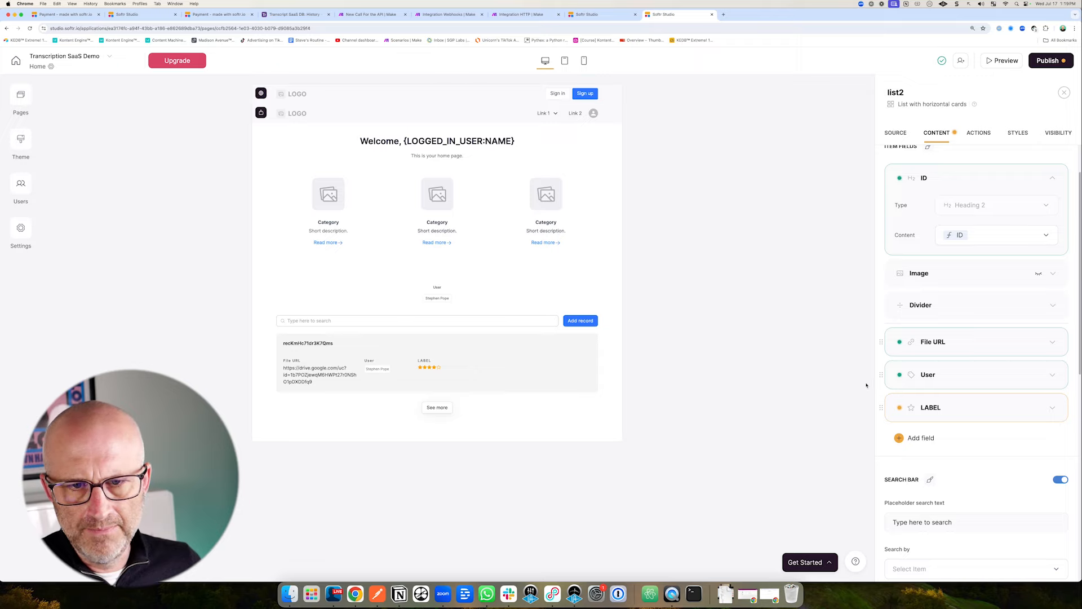
{"action": "left_click", "coordinate": [1038, 376]}
{"action": "left_click", "coordinate": [1003, 410]}
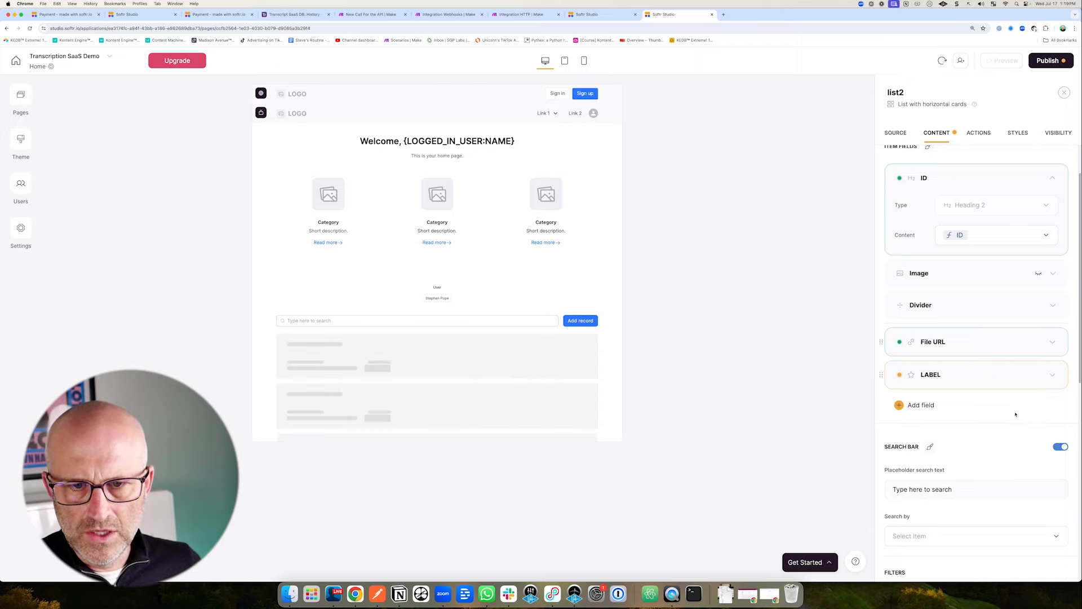
{"action": "left_click", "coordinate": [1039, 376]}
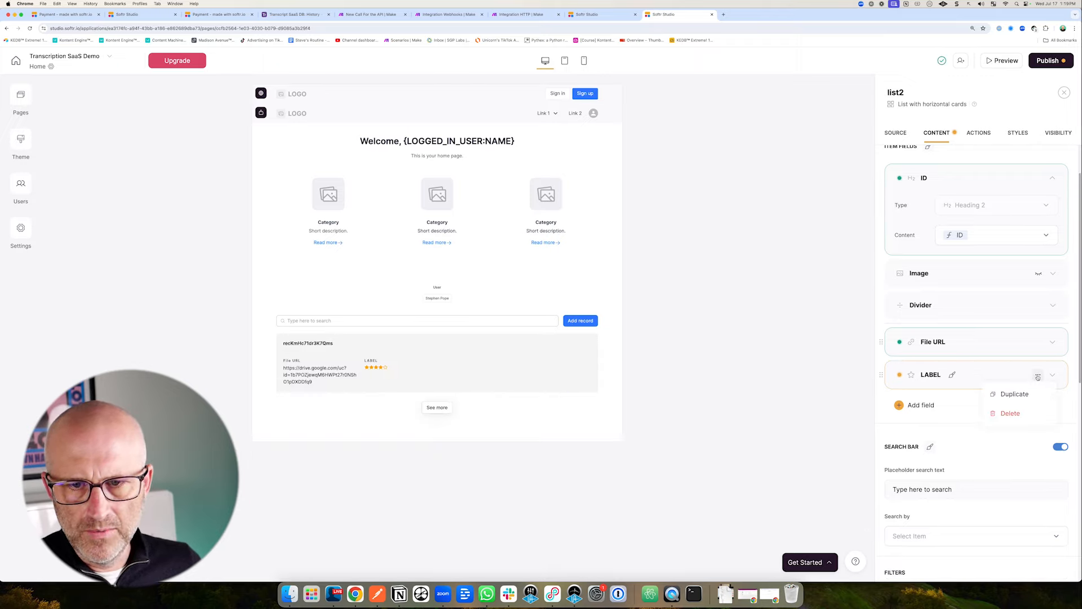
{"action": "left_click", "coordinate": [1018, 414]}
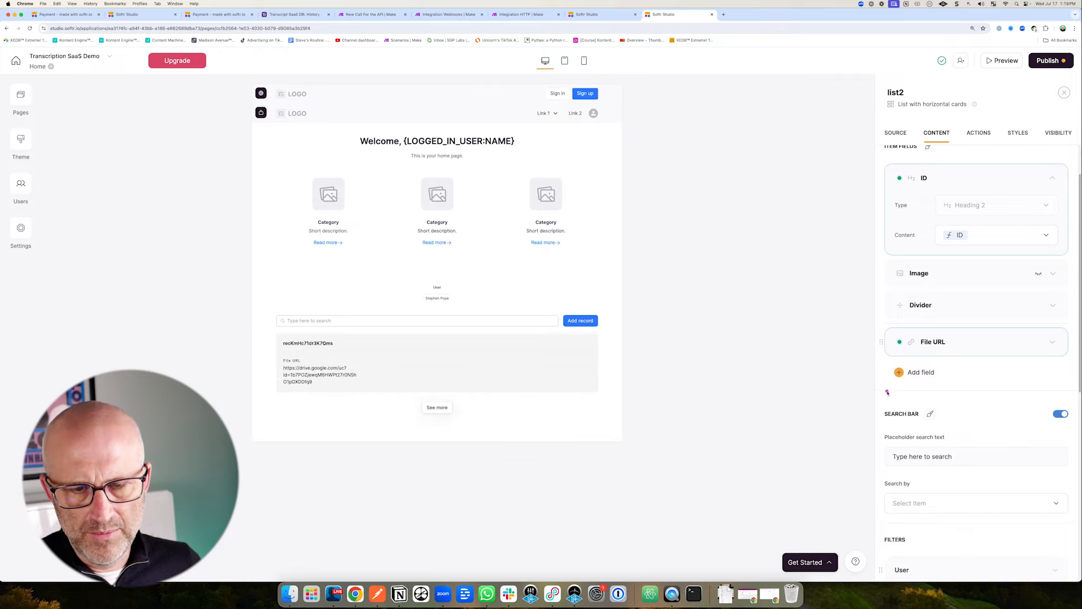
Add a Text field to the cards showing the Text Ouput column.
{"action": "left_click", "coordinate": [919, 372]}
{"action": "scroll", "coordinate": [880, 468], "scroll_direction": "up", "scroll_amount": 1}
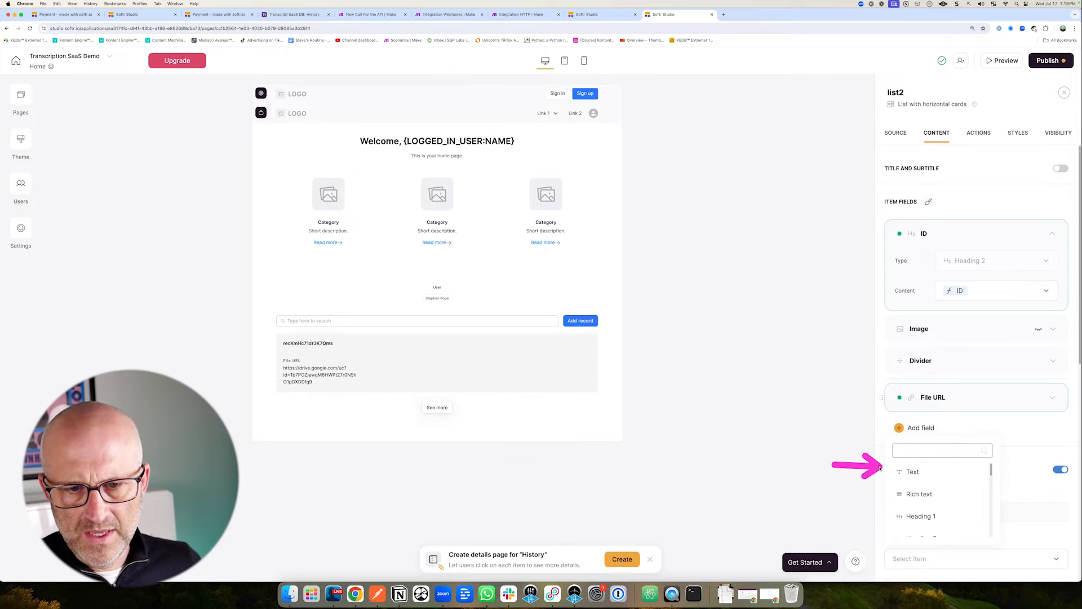
{"action": "left_click", "coordinate": [917, 472]}
{"action": "left_click", "coordinate": [967, 489]}
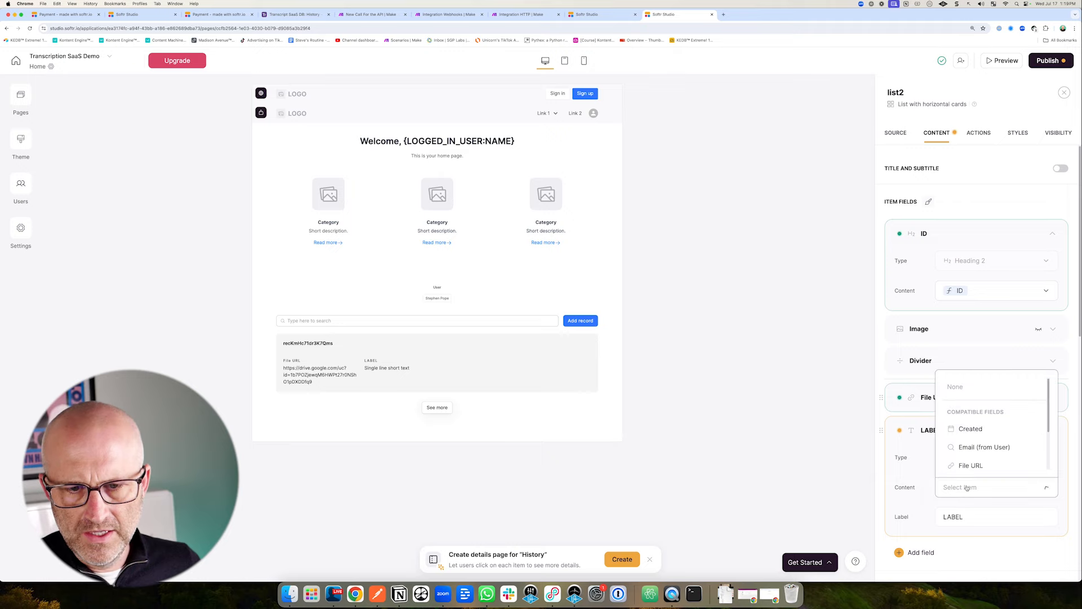
{"action": "left_click", "coordinate": [297, 14]}
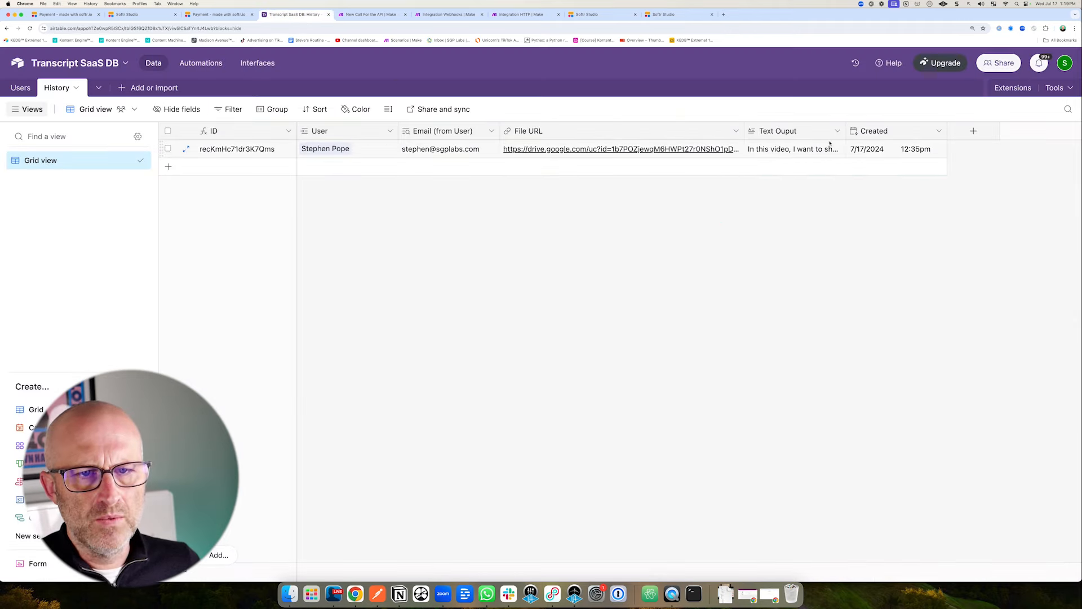
{"action": "left_click_drag", "start_coordinate": [844, 135], "coordinate": [939, 135]}
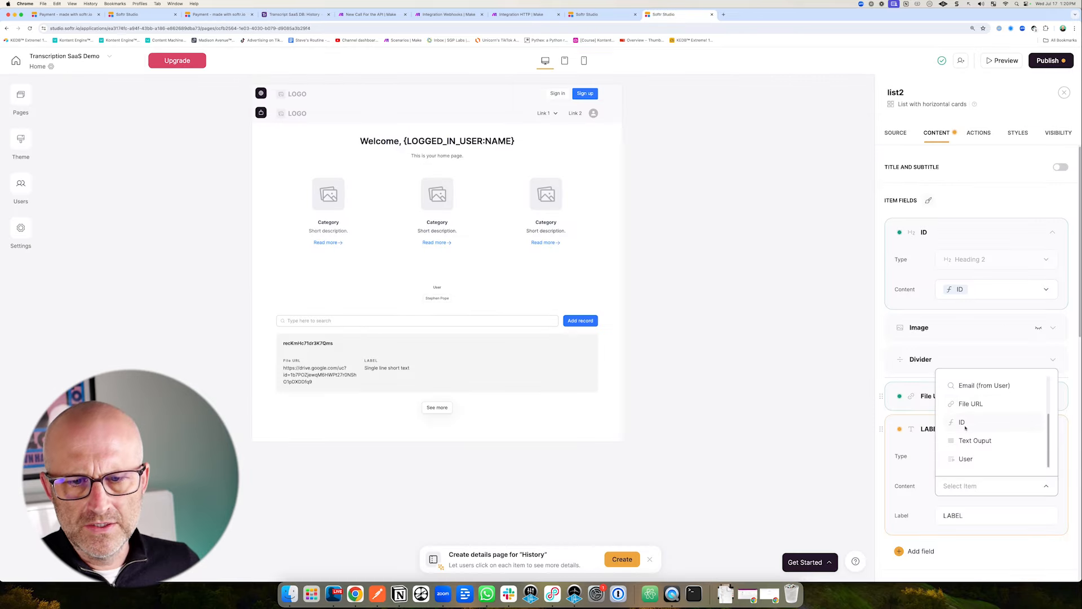
{"action": "left_click", "coordinate": [972, 443]}
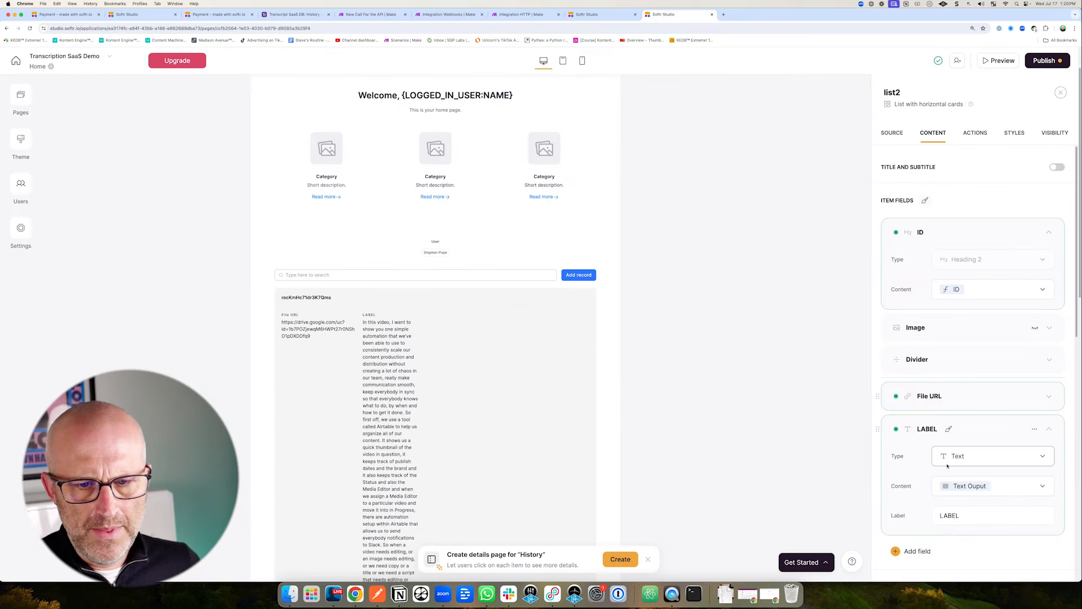
Turn off the list's search bar and delete its User filter.
{"action": "scroll", "coordinate": [910, 478], "scroll_direction": "down", "scroll_amount": 3}
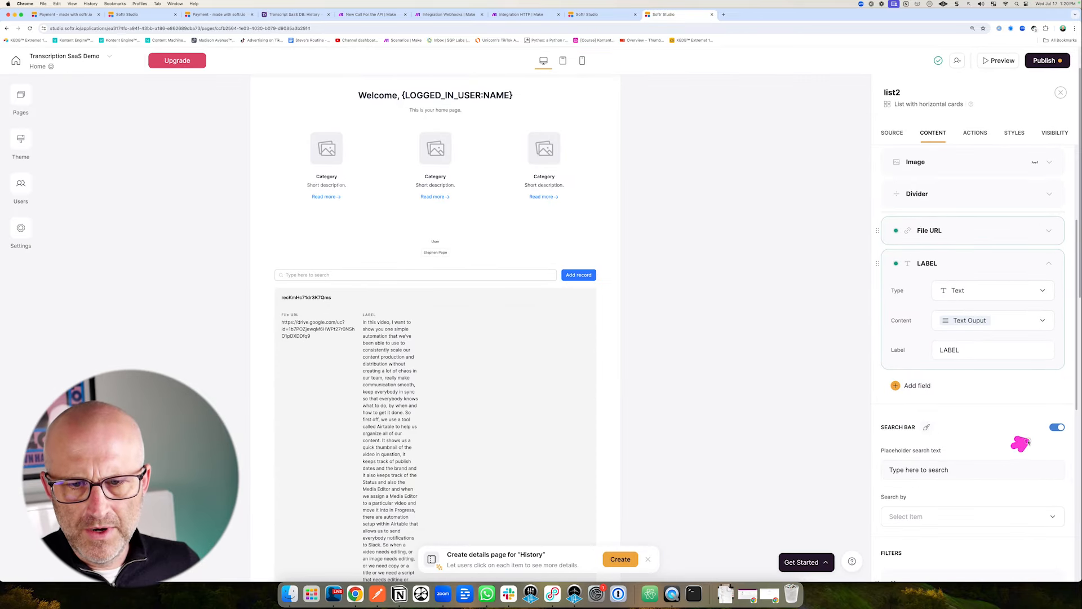
{"action": "left_click", "coordinate": [1058, 428]}
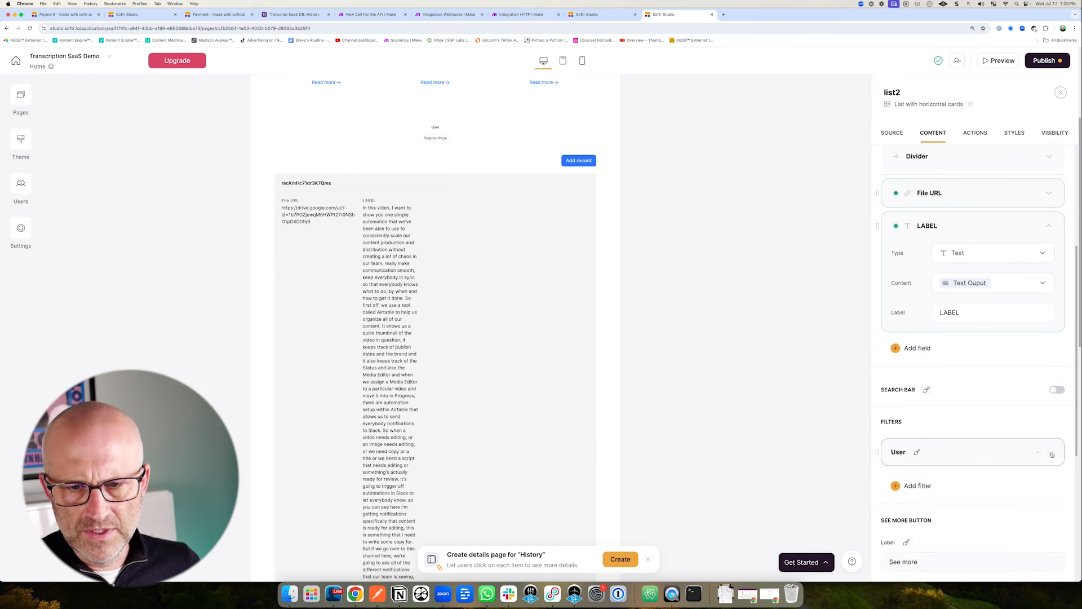
{"action": "left_click", "coordinate": [1052, 454]}
{"action": "scroll", "coordinate": [1006, 486], "scroll_direction": "down", "scroll_amount": 3}
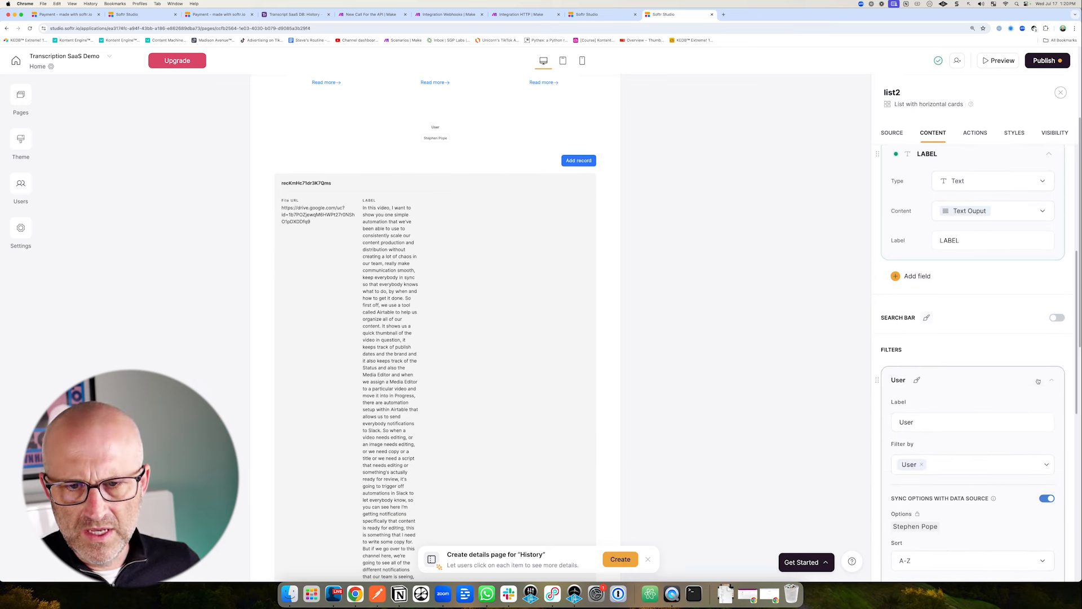
{"action": "left_click", "coordinate": [1009, 399]}
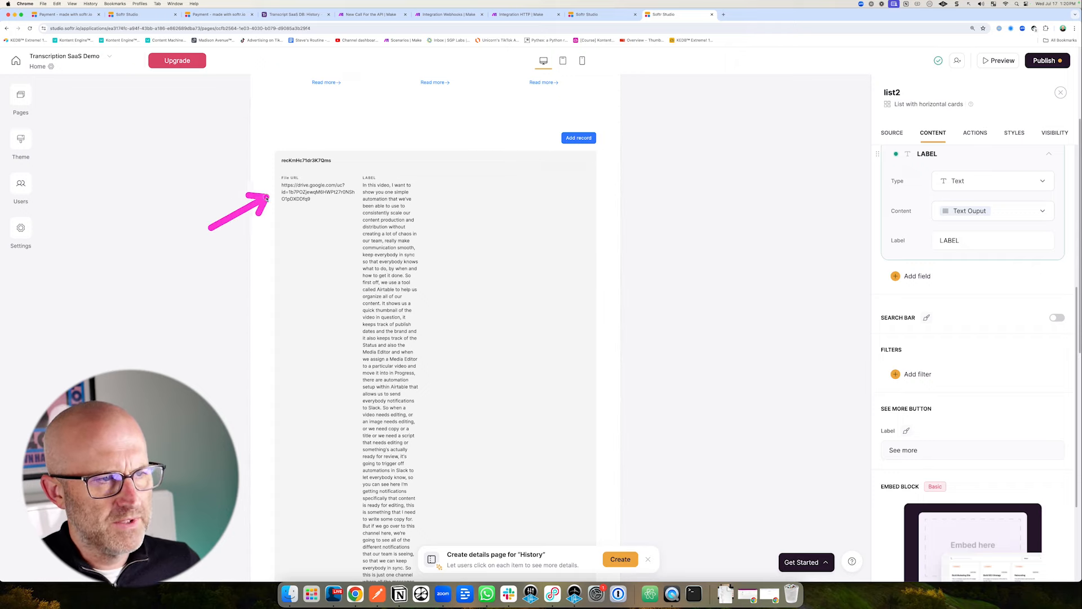
{"action": "scroll", "coordinate": [834, 253], "scroll_direction": "up", "scroll_amount": 3}
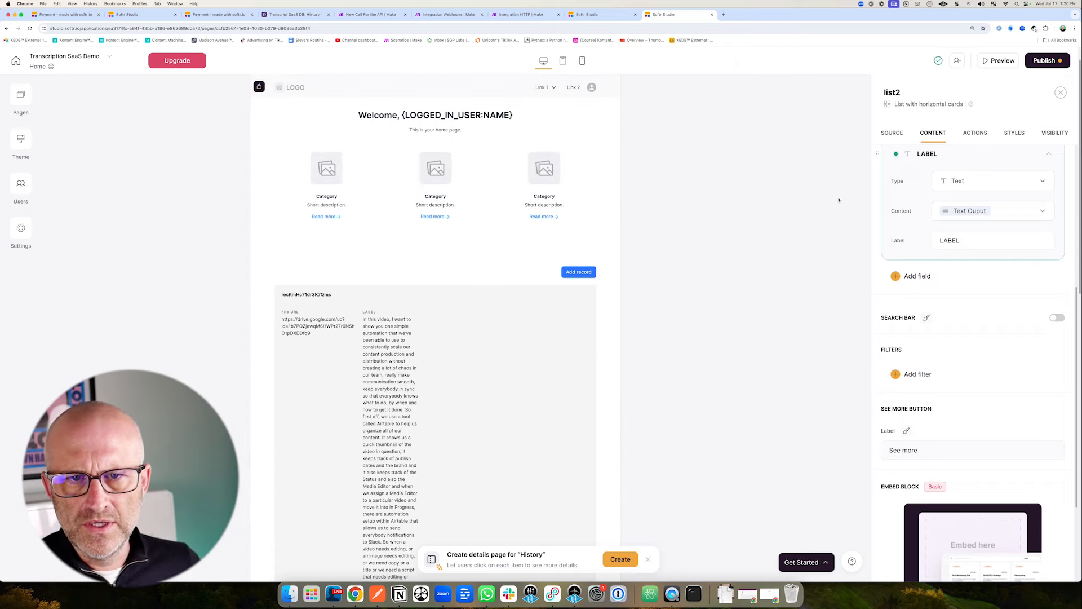
{"action": "scroll", "coordinate": [969, 310], "scroll_direction": "up", "scroll_amount": 3}
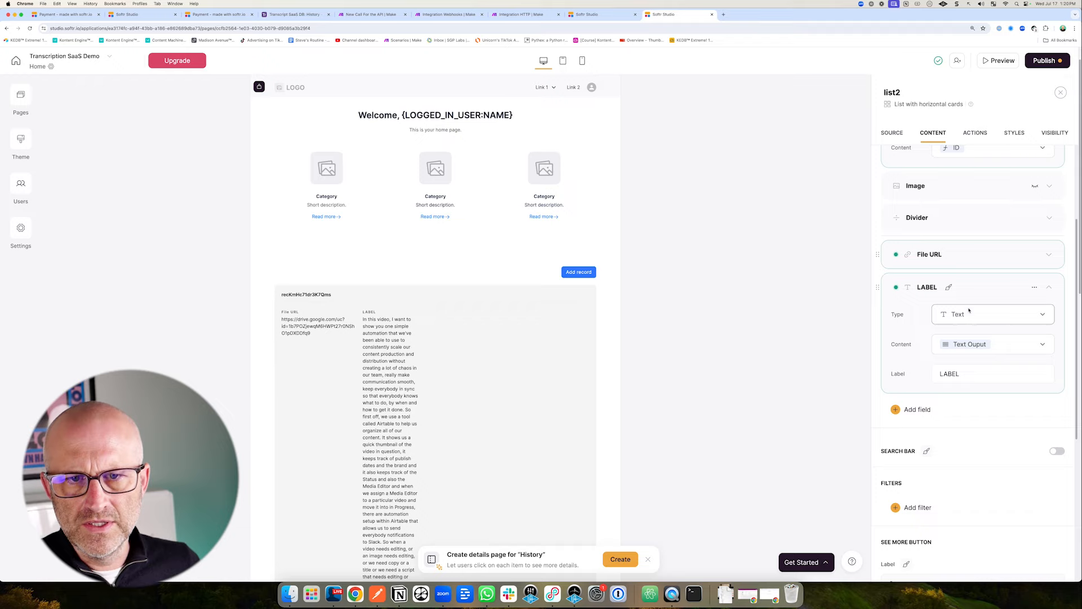
Set the transcript LABEL field's content width to 2XL and dismiss the details-page suggestion.
{"action": "left_click", "coordinate": [954, 255]}
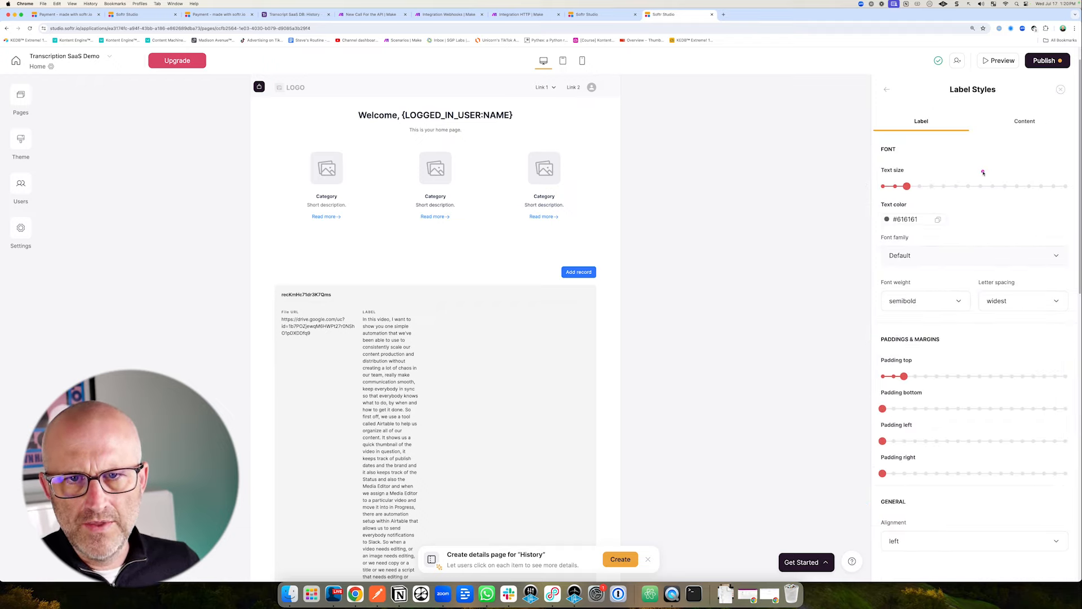
{"action": "left_click", "coordinate": [1024, 123]}
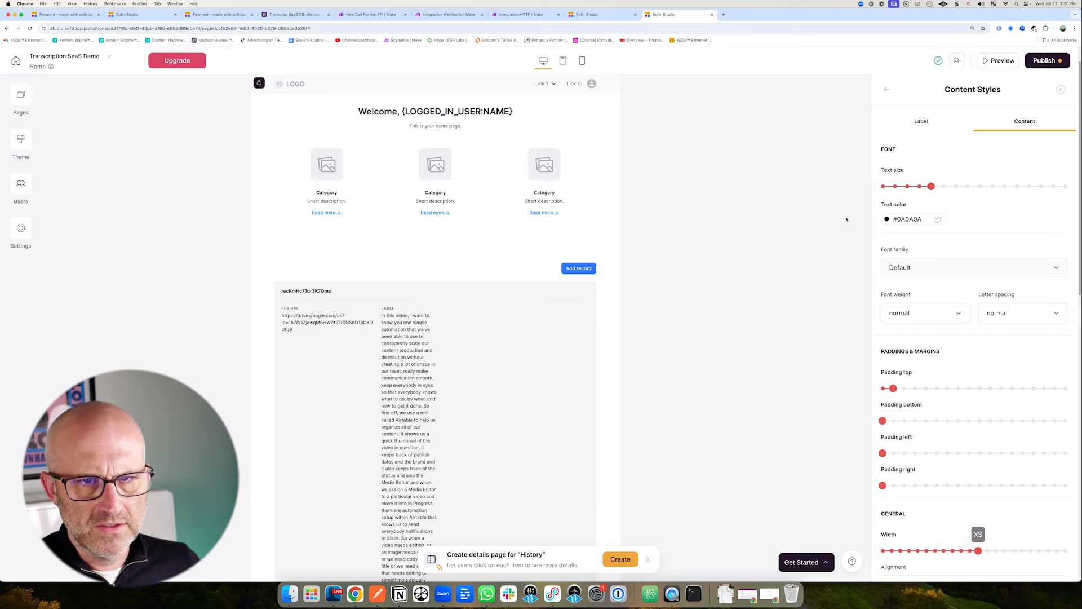
{"action": "left_click", "coordinate": [889, 91]}
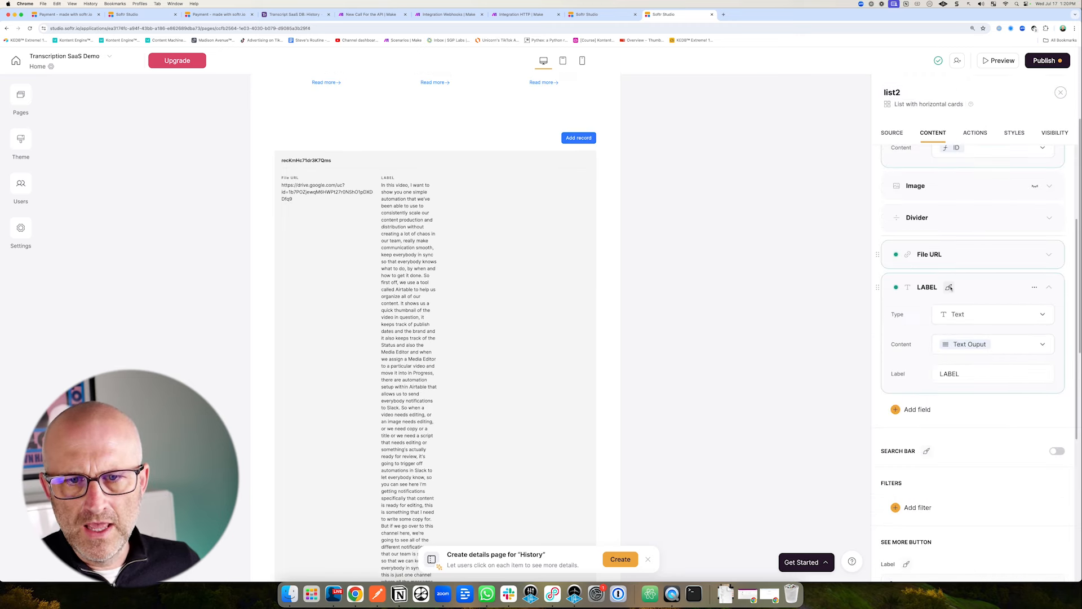
{"action": "left_click", "coordinate": [950, 288]}
{"action": "left_click", "coordinate": [1025, 120]}
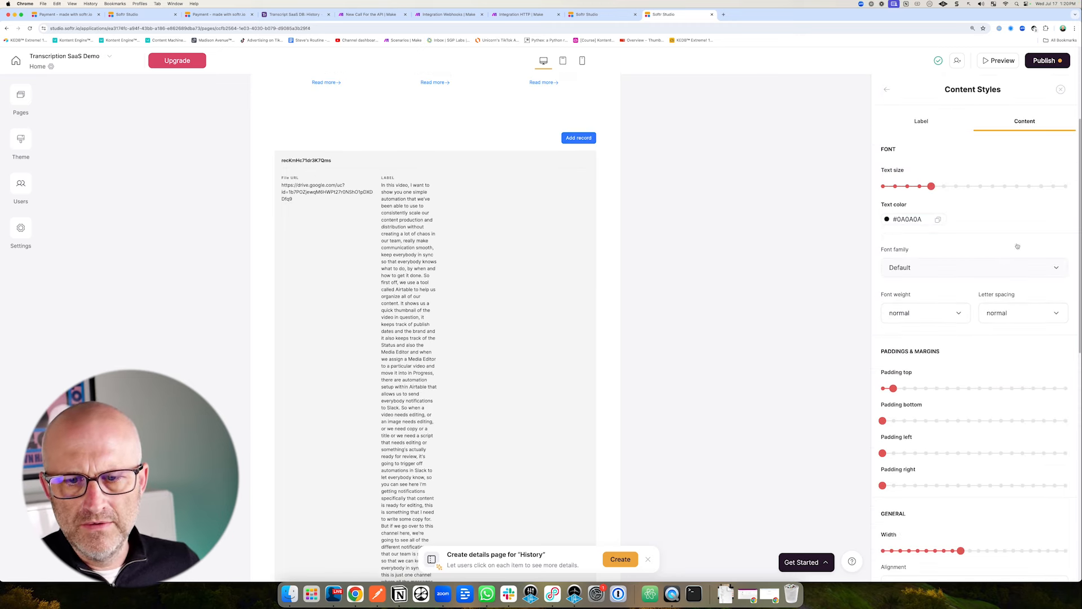
{"action": "left_click_drag", "start_coordinate": [970, 551], "coordinate": [1021, 550]}
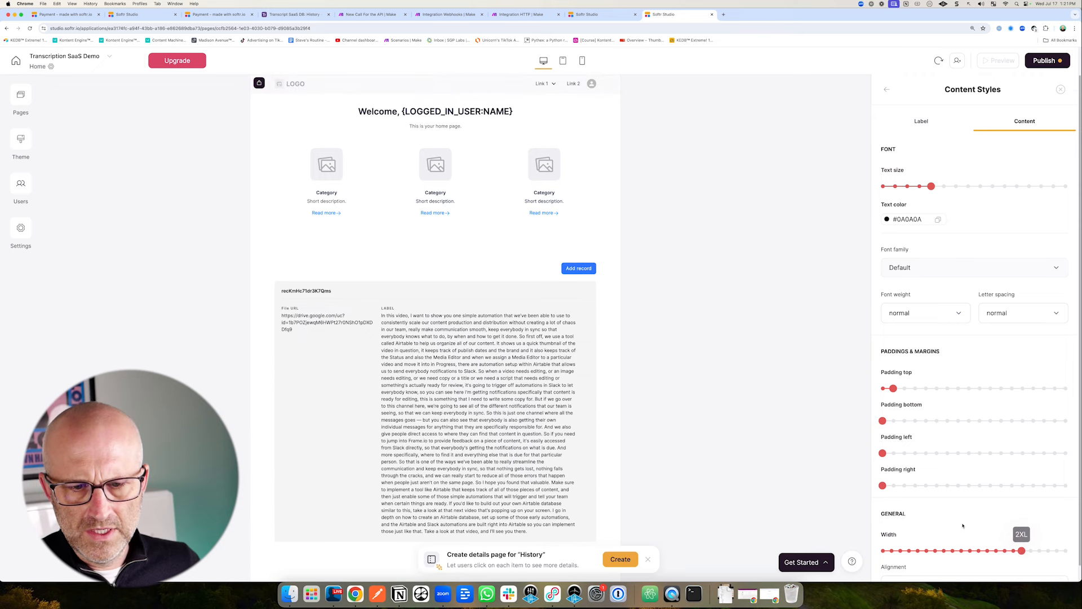
{"action": "scroll", "coordinate": [396, 409], "scroll_direction": "down", "scroll_amount": 1}
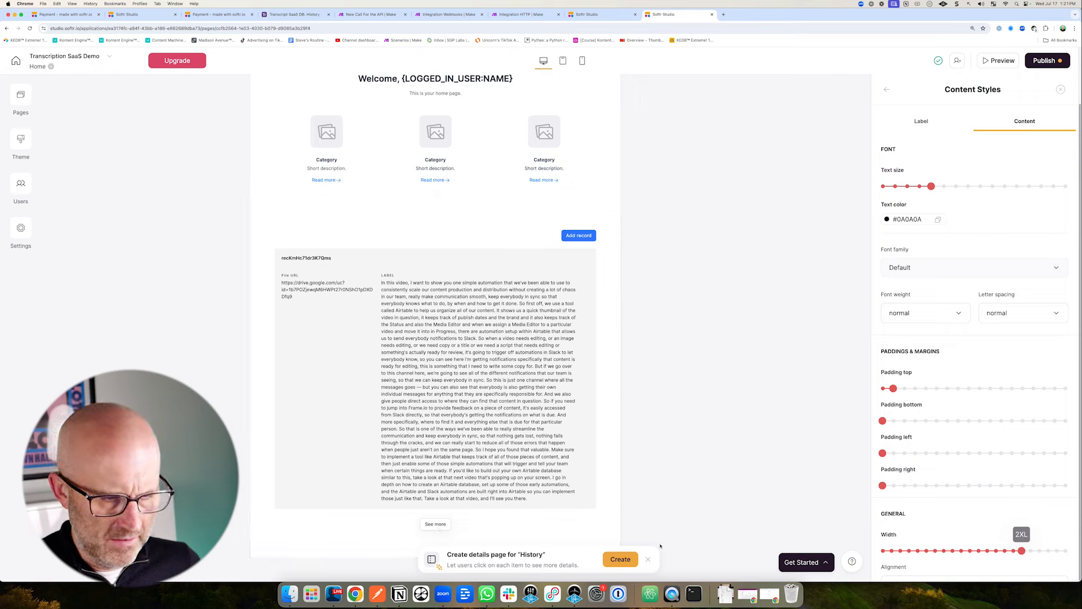
{"action": "left_click", "coordinate": [648, 559]}
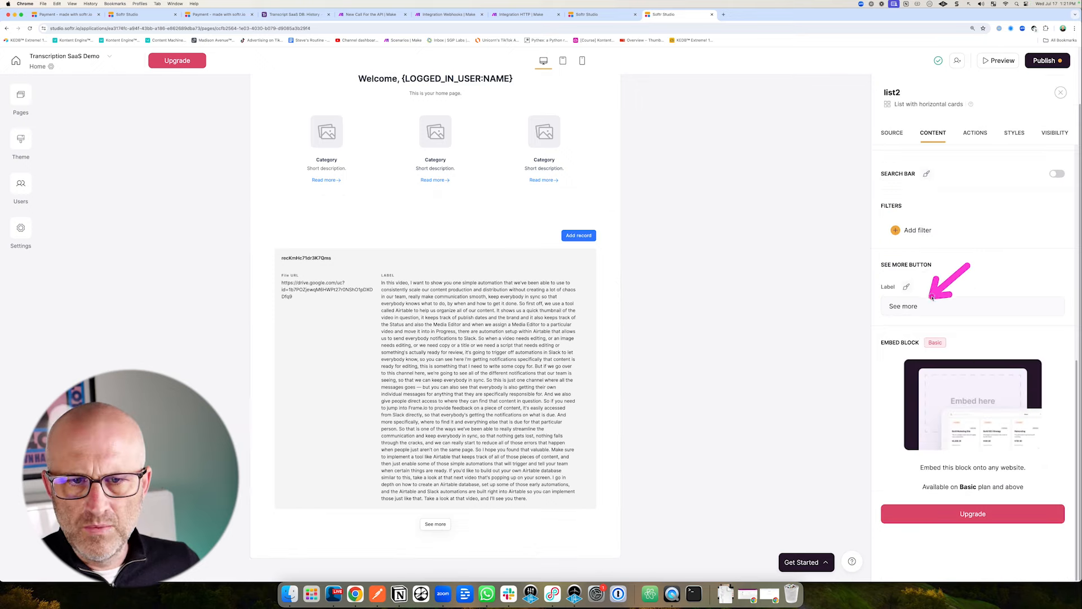
{"action": "scroll", "coordinate": [974, 360], "scroll_direction": "up", "scroll_amount": 10}
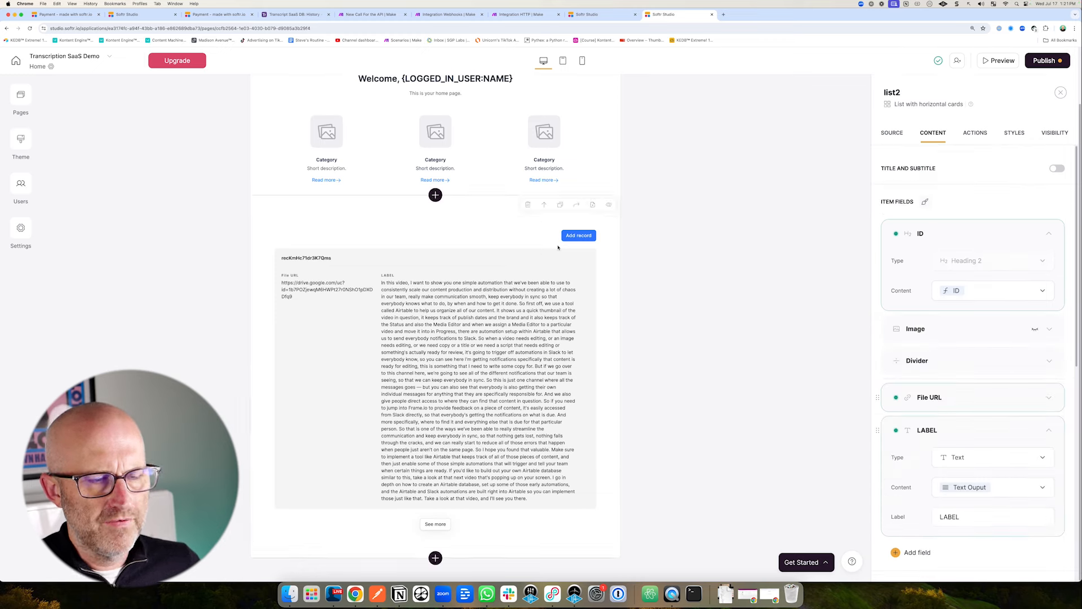
Delete the list's Add record topbar button, then select the welcome feature grid block.
{"action": "left_click", "coordinate": [445, 14]}
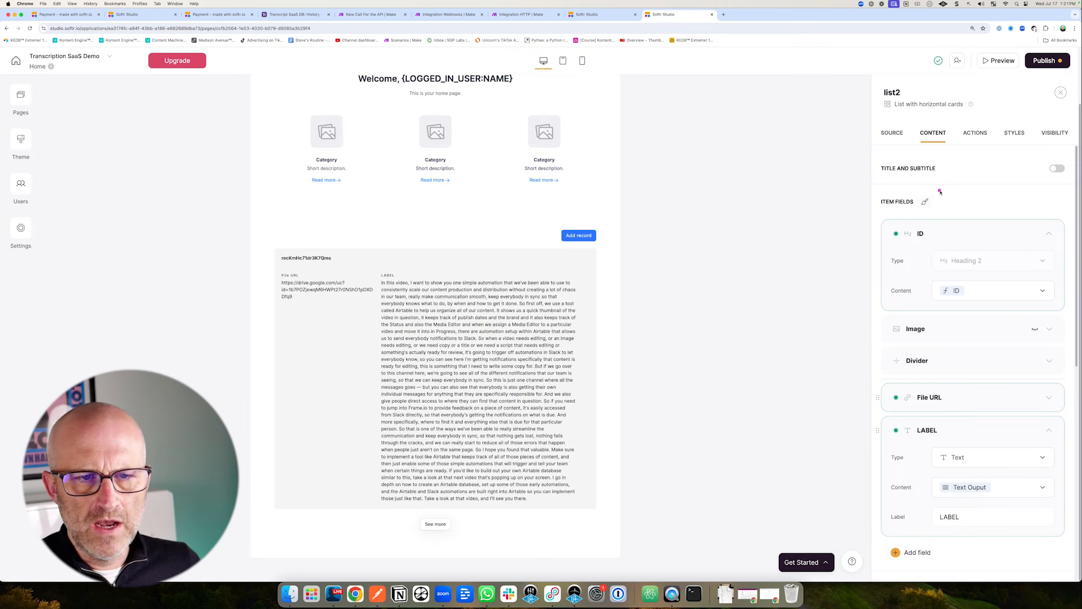
{"action": "left_click", "coordinate": [975, 134]}
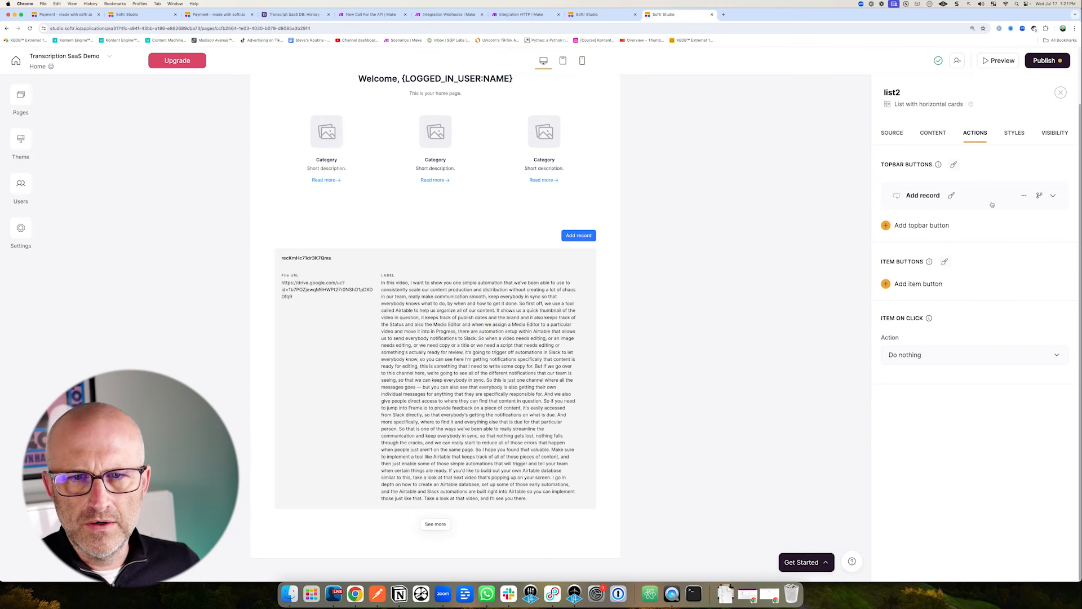
{"action": "left_click", "coordinate": [1024, 195]}
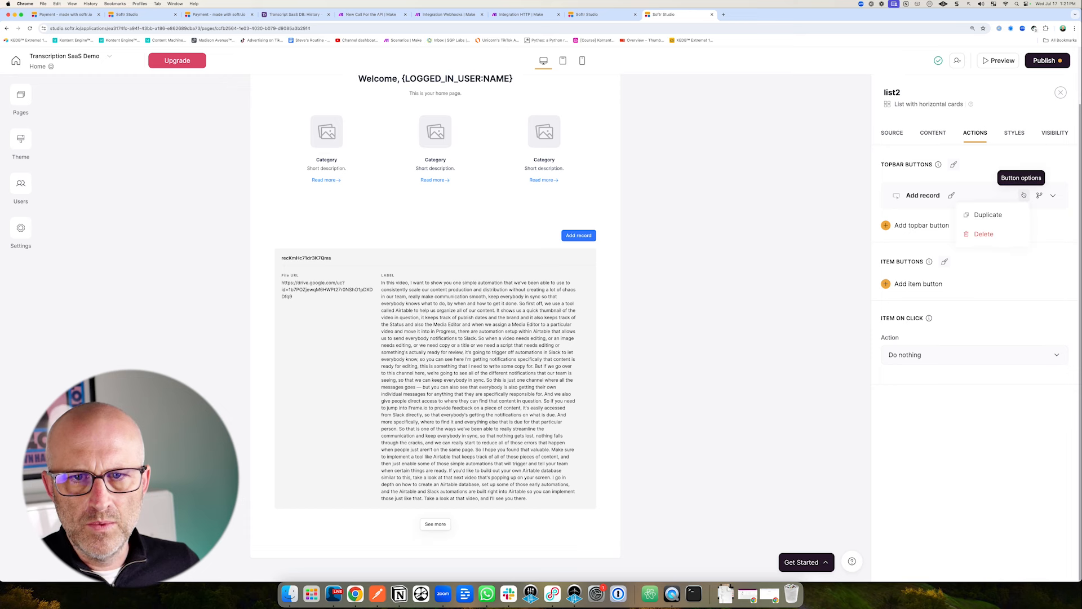
{"action": "left_click", "coordinate": [997, 232]}
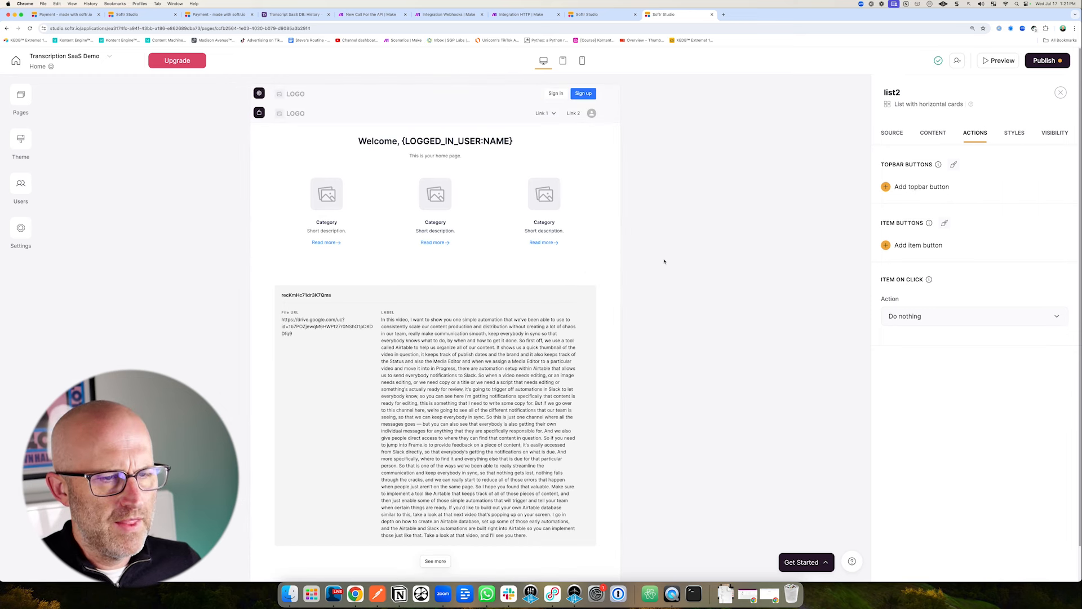
{"action": "mouse_move", "coordinate": [672, 266]}
{"action": "left_mouse_down"}
{"action": "mouse_move", "coordinate": [535, 197]}
{"action": "mouse_move", "coordinate": [312, 202]}
{"action": "left_mouse_up"}
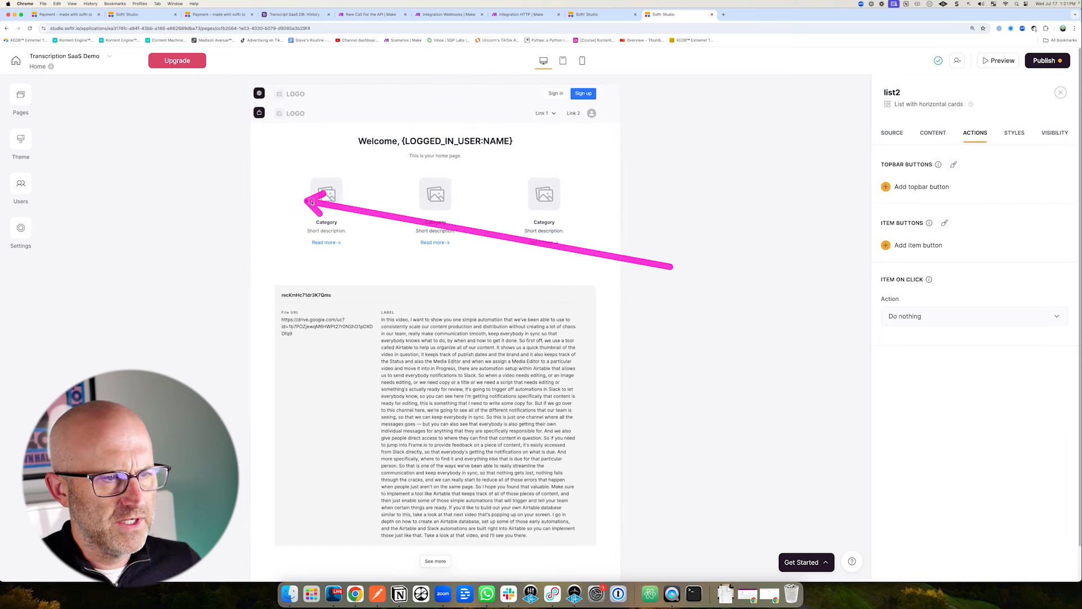
{"action": "left_click", "coordinate": [592, 194]}
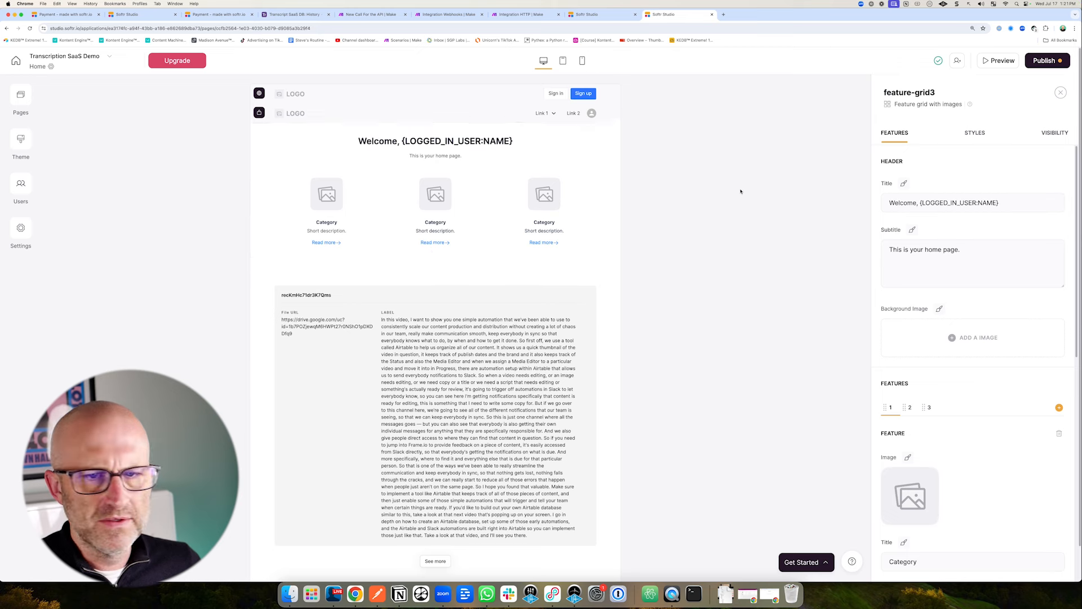
Delete the placeholder Category cards from the welcome block and set its subtitle to 'This is your API history.'.
{"action": "scroll", "coordinate": [834, 357], "scroll_direction": "down", "scroll_amount": 1}
{"action": "scroll", "coordinate": [1015, 406], "scroll_direction": "down", "scroll_amount": 1}
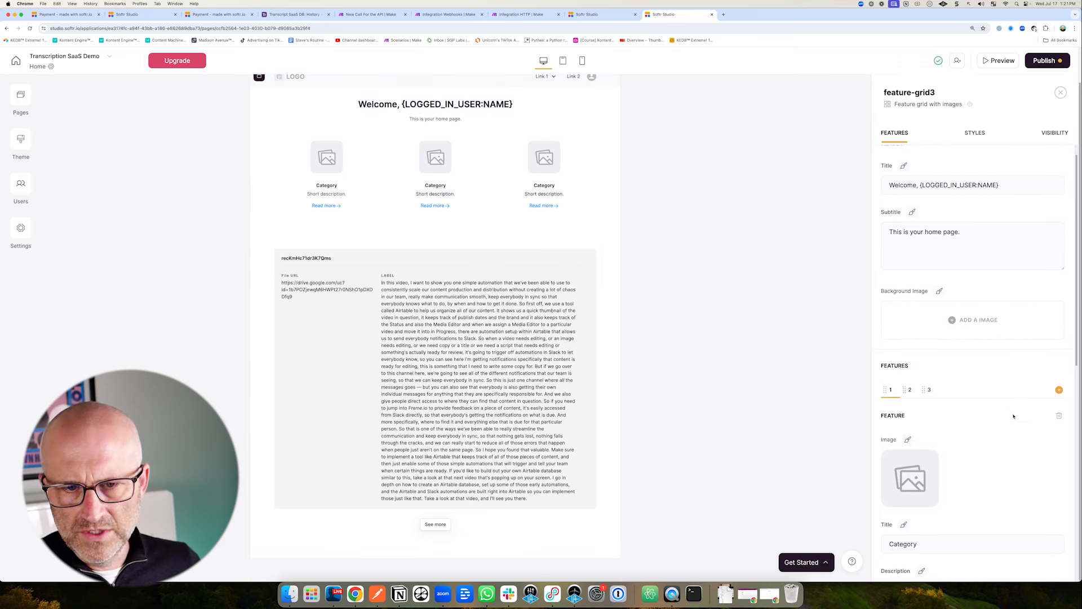
{"action": "left_click", "coordinate": [1060, 416]}
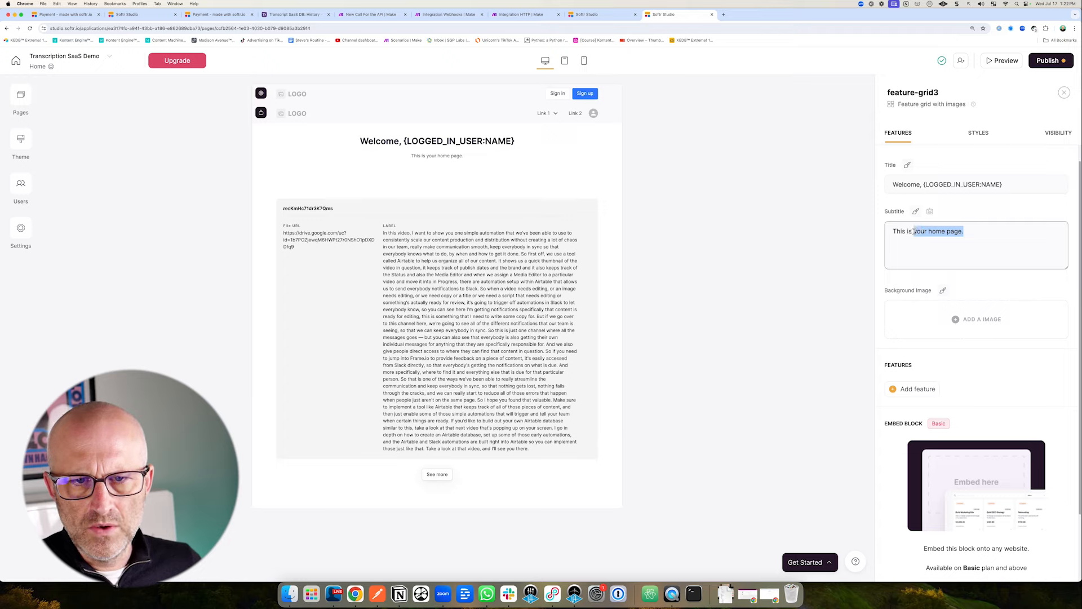
{"action": "type", "text": "your API "}
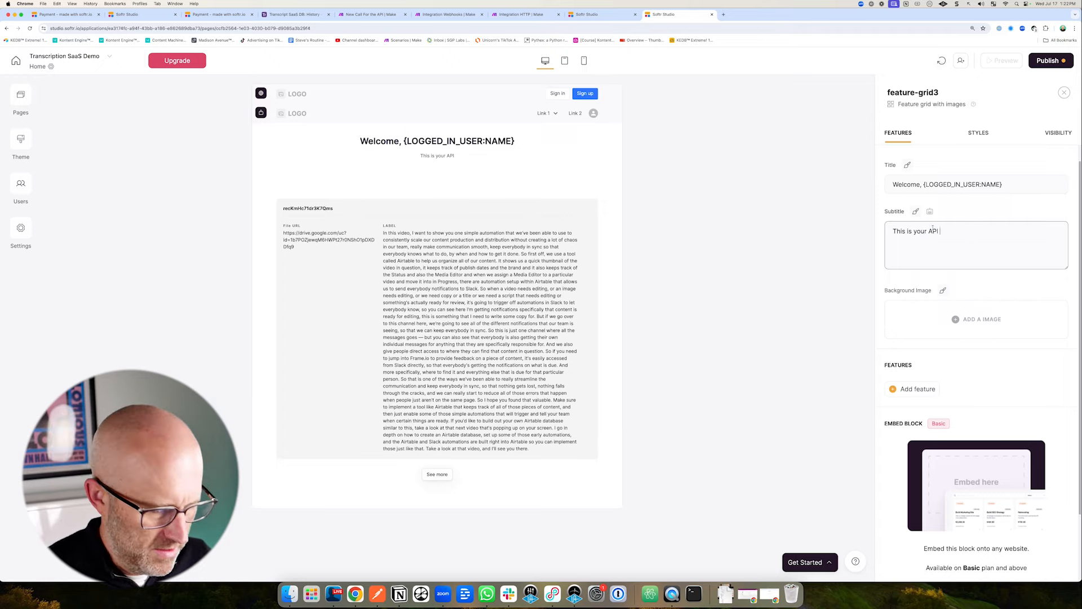
{"action": "type", "text": "history."}
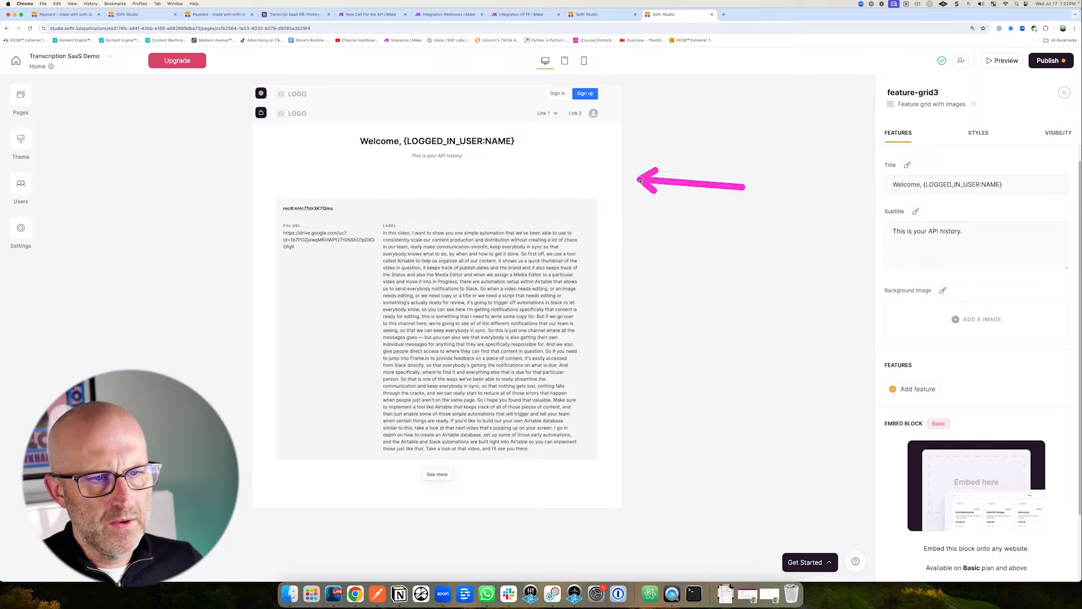
{"action": "left_click", "coordinate": [1001, 61]}
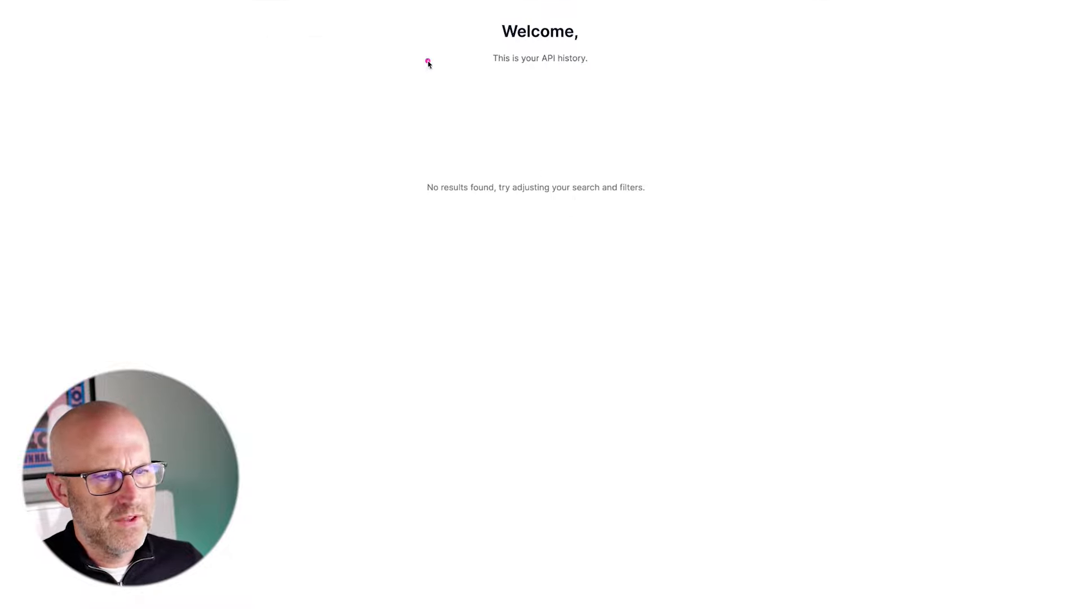
{"action": "mouse_move", "coordinate": [338, 82]}
{"action": "left_mouse_down"}
{"action": "mouse_move", "coordinate": [482, 66]}
{"action": "mouse_move", "coordinate": [423, 185]}
{"action": "mouse_move", "coordinate": [473, 42]}
{"action": "mouse_move", "coordinate": [408, 174]}
{"action": "mouse_move", "coordinate": [464, 65]}
{"action": "left_mouse_up"}
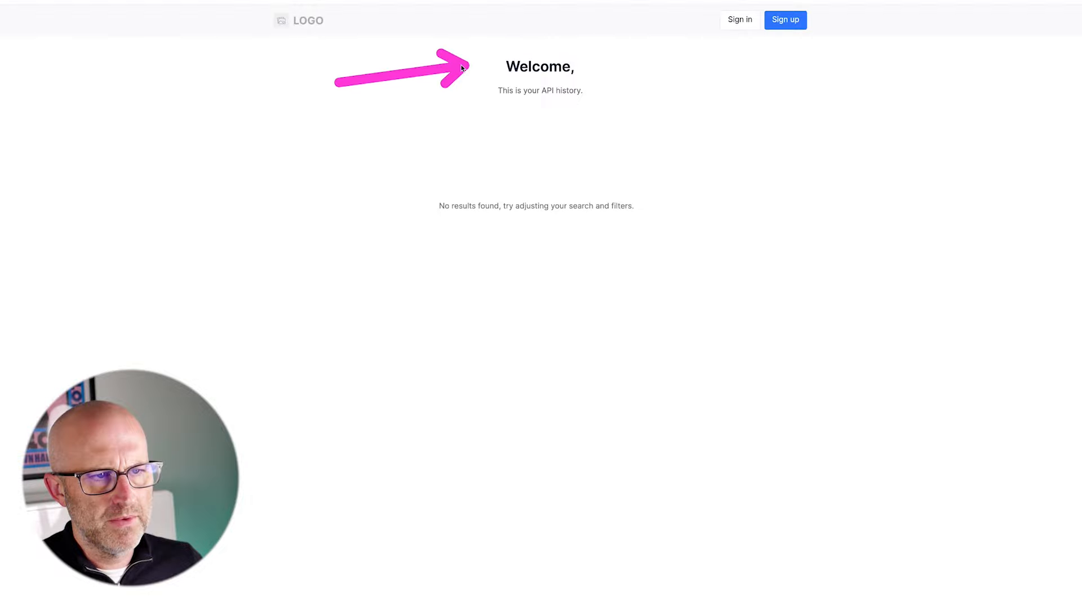
{"action": "mouse_move", "coordinate": [76, 150]}
{"action": "left_mouse_down"}
{"action": "mouse_move", "coordinate": [22, 72]}
{"action": "mouse_move", "coordinate": [69, 68]}
{"action": "left_mouse_up"}
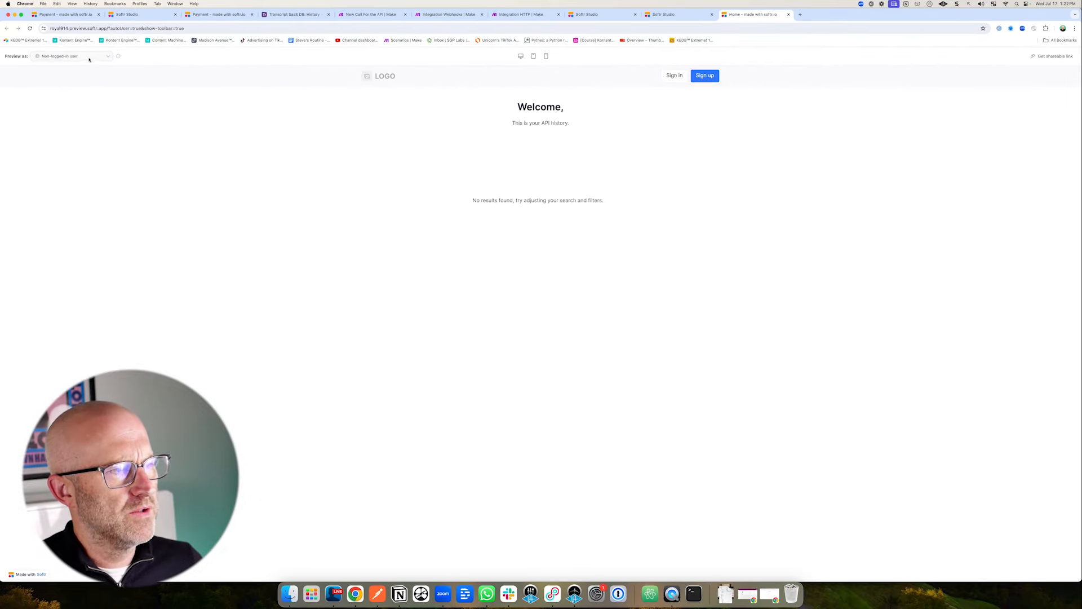
{"action": "left_click", "coordinate": [71, 55]}
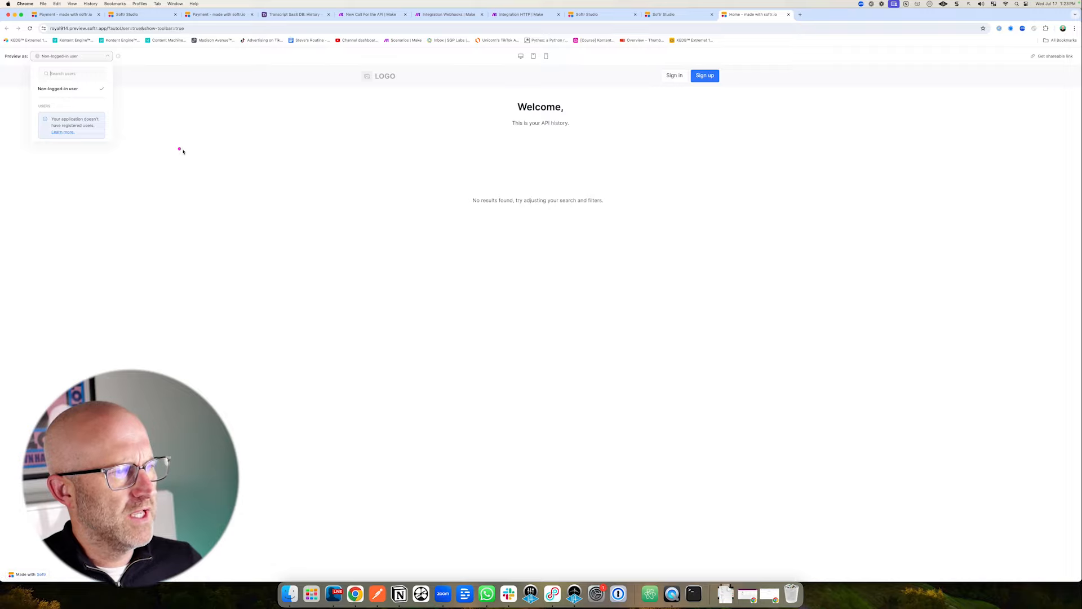
{"action": "left_click", "coordinate": [338, 157]}
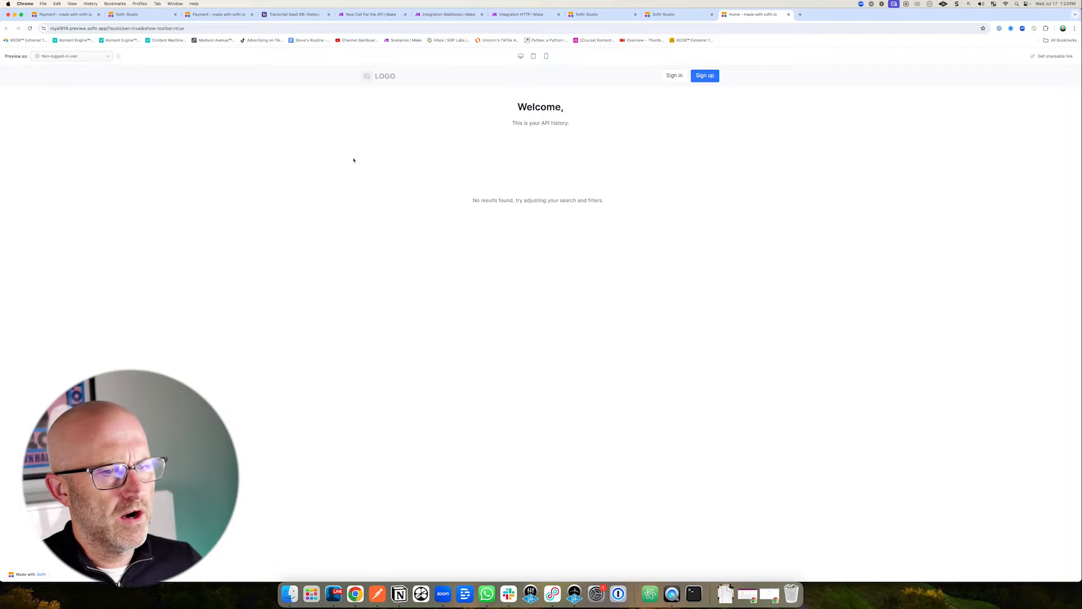
{"action": "left_click", "coordinate": [670, 15]}
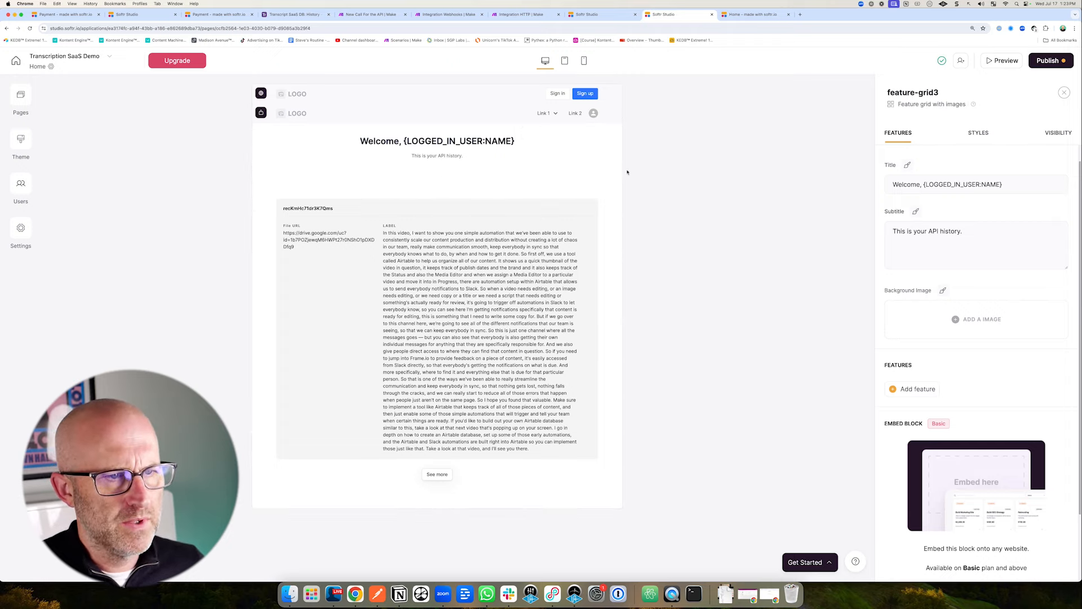
Sync app users with the Airtable base Transcript SaaS DB, using its Users table.
{"action": "left_click", "coordinate": [21, 184]}
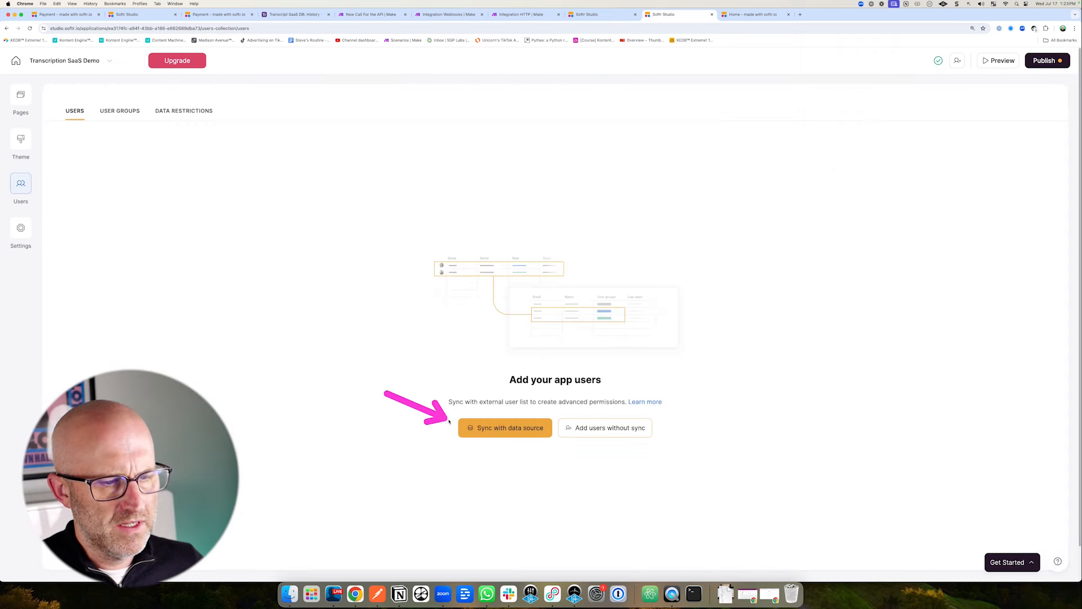
{"action": "left_click", "coordinate": [519, 433]}
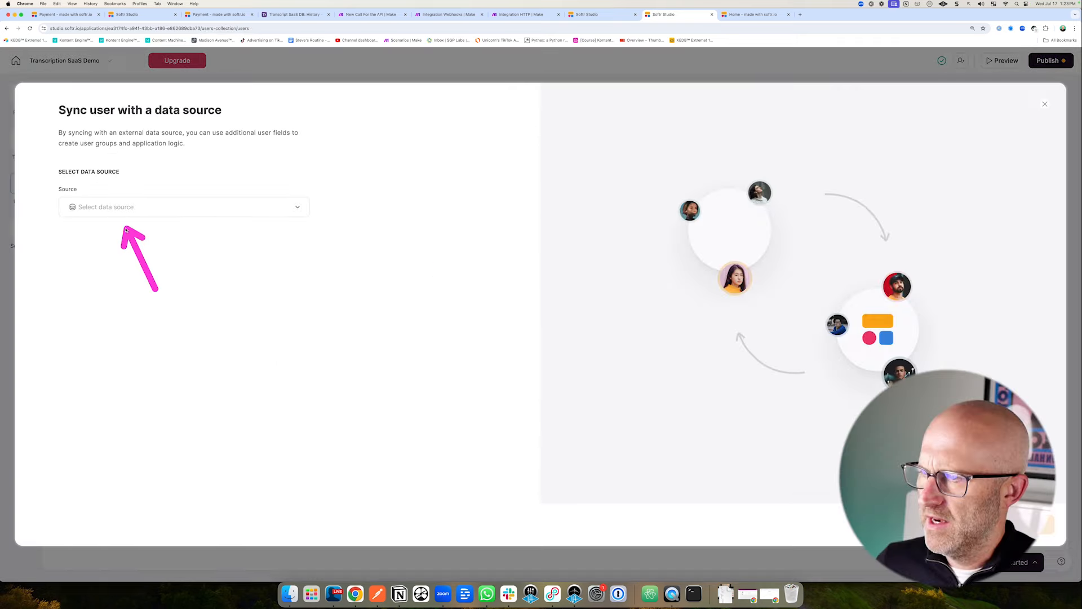
{"action": "left_click", "coordinate": [115, 208]}
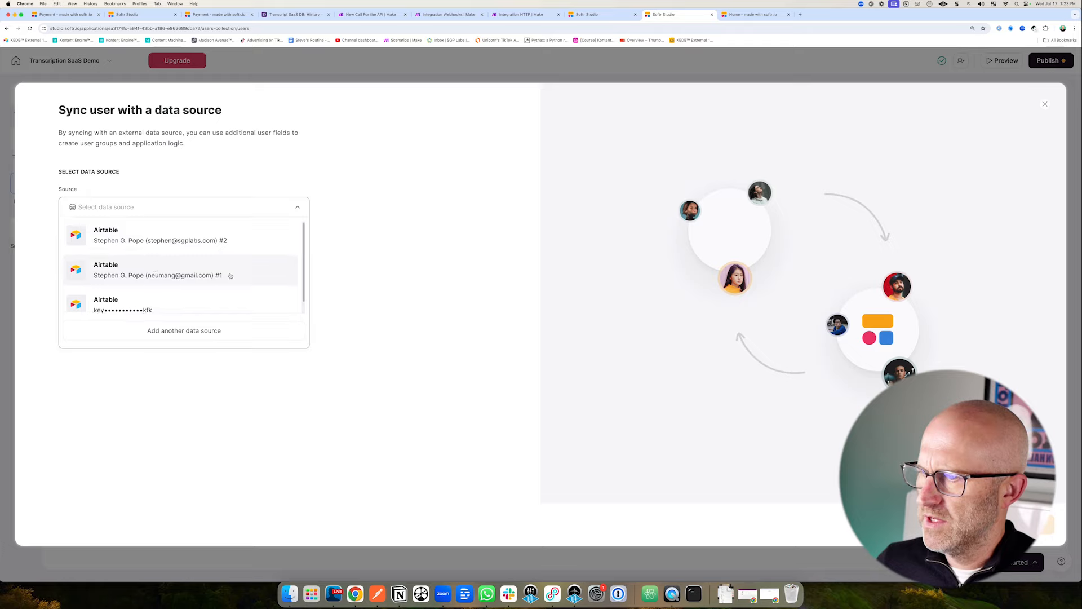
{"action": "left_click", "coordinate": [184, 246]}
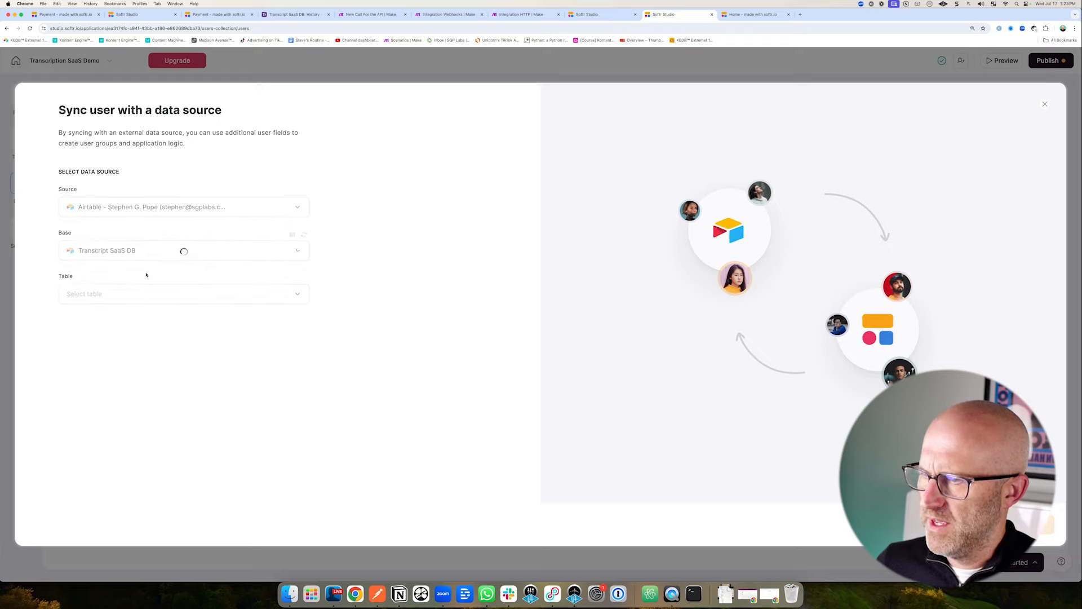
{"action": "left_click", "coordinate": [144, 294]}
{"action": "left_click", "coordinate": [88, 341]}
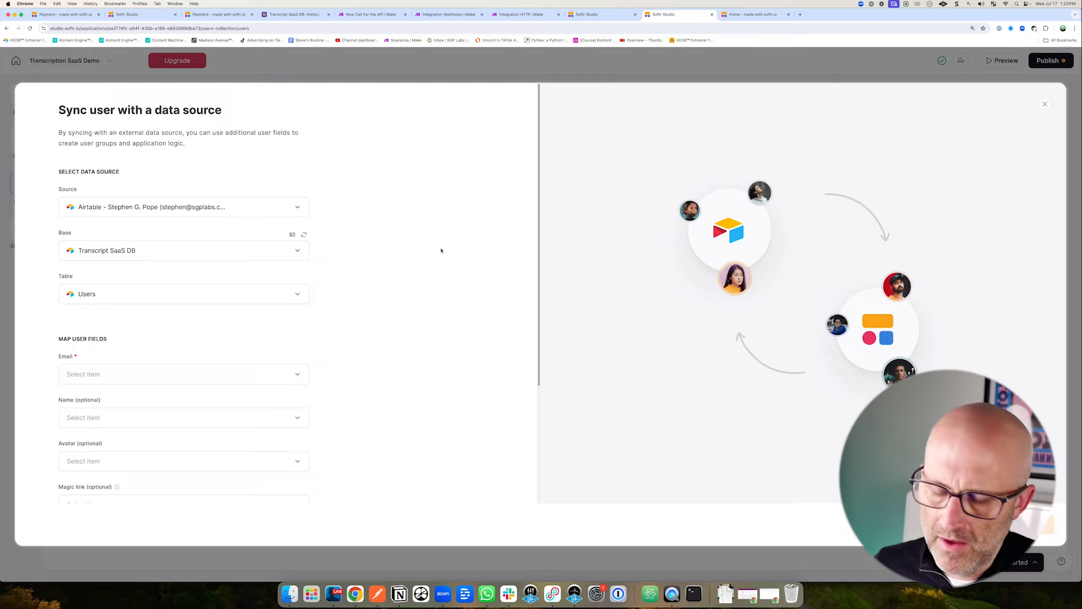
Map the Users table's Email field to user email and Name field to user name.
{"action": "left_click", "coordinate": [114, 379]}
{"action": "left_click", "coordinate": [296, 14]}
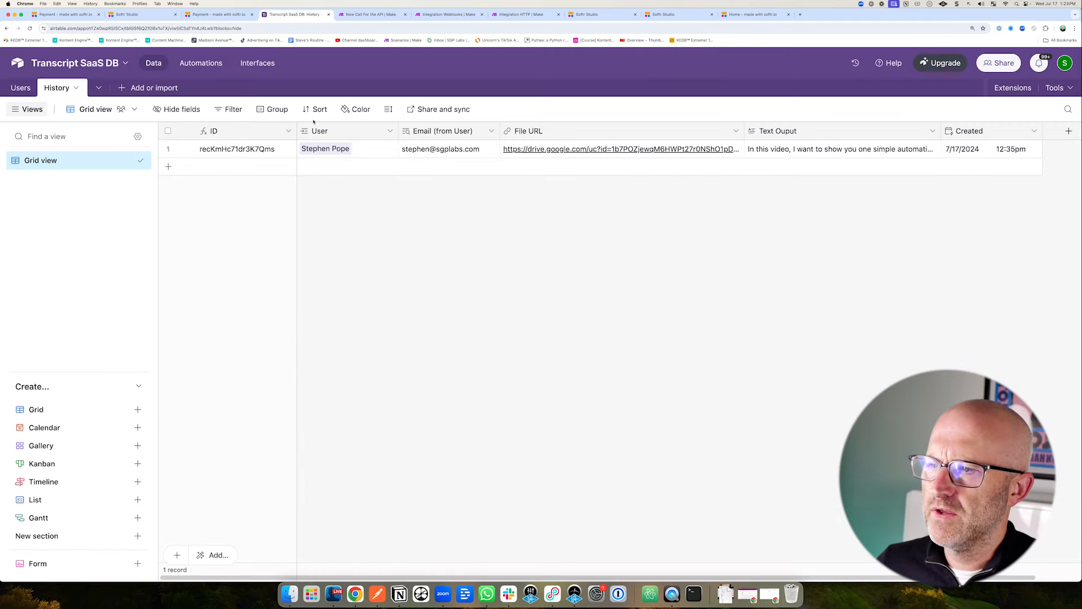
{"action": "left_click", "coordinate": [20, 88]}
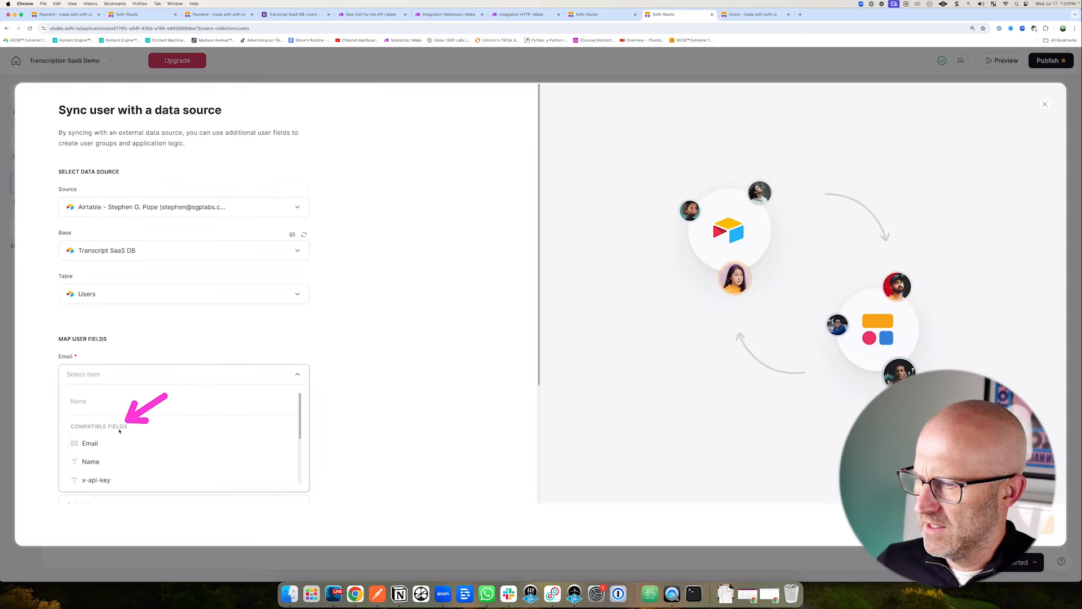
{"action": "left_click", "coordinate": [99, 441]}
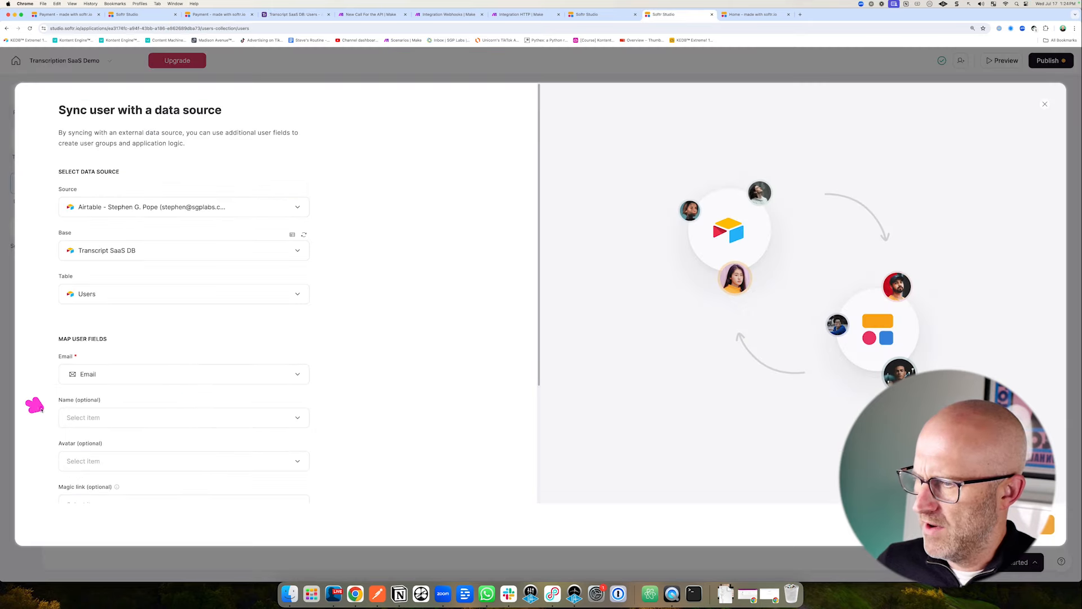
{"action": "left_click", "coordinate": [108, 418]}
{"action": "left_click", "coordinate": [109, 484]}
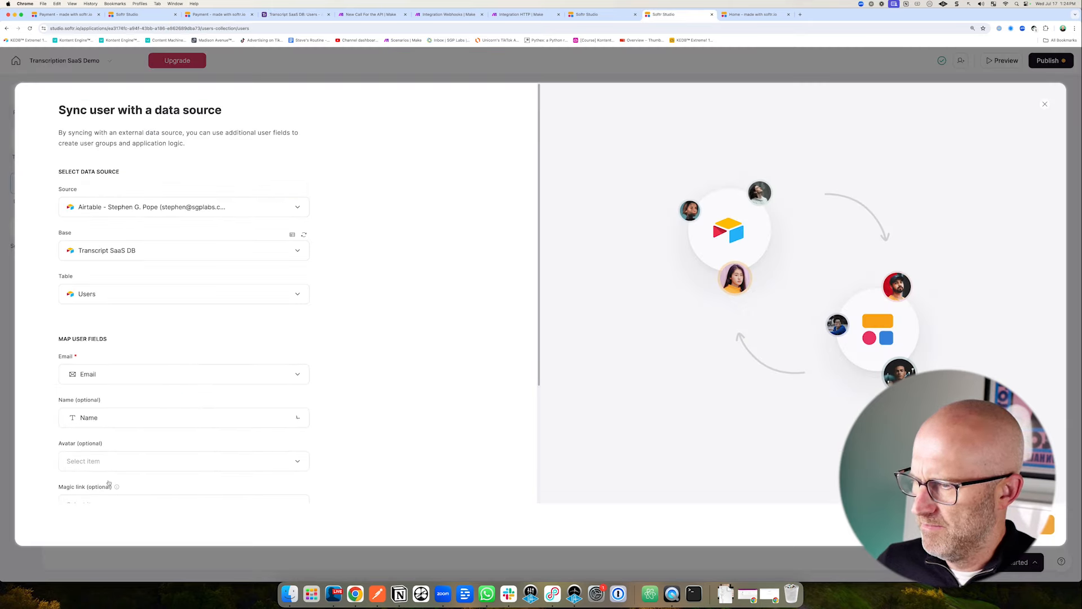
{"action": "scroll", "coordinate": [340, 421], "scroll_direction": "down", "scroll_amount": 2}
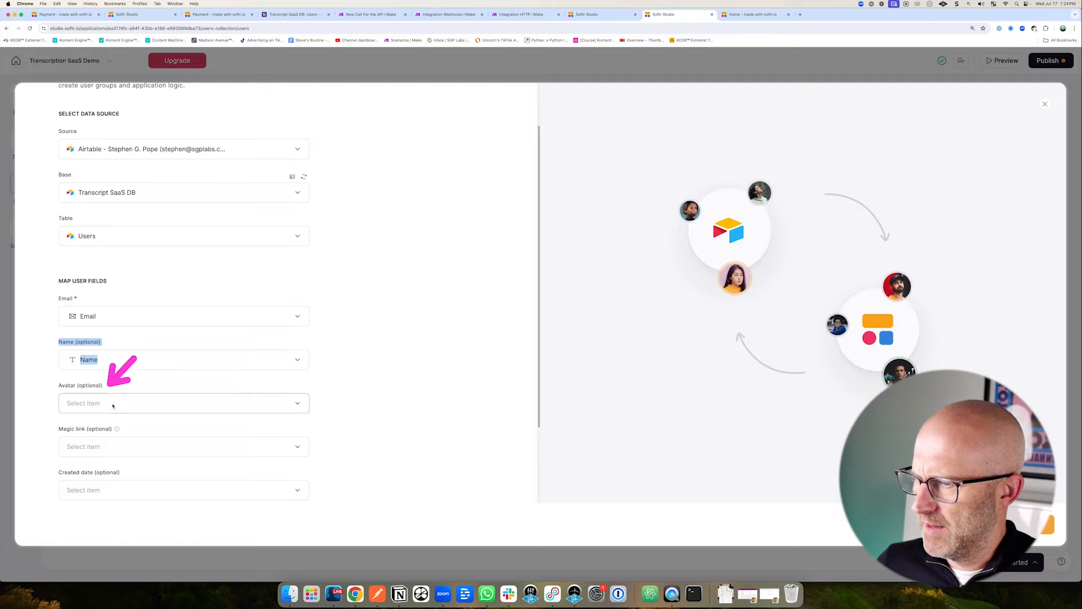
{"action": "scroll", "coordinate": [120, 379], "scroll_direction": "down", "scroll_amount": 1}
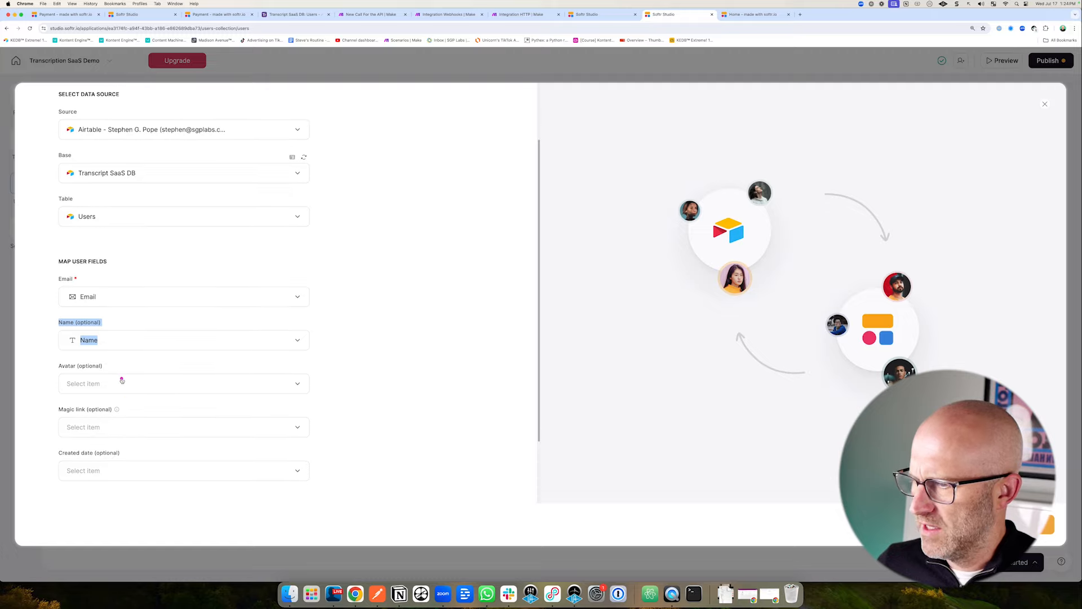
{"action": "left_click", "coordinate": [92, 439]}
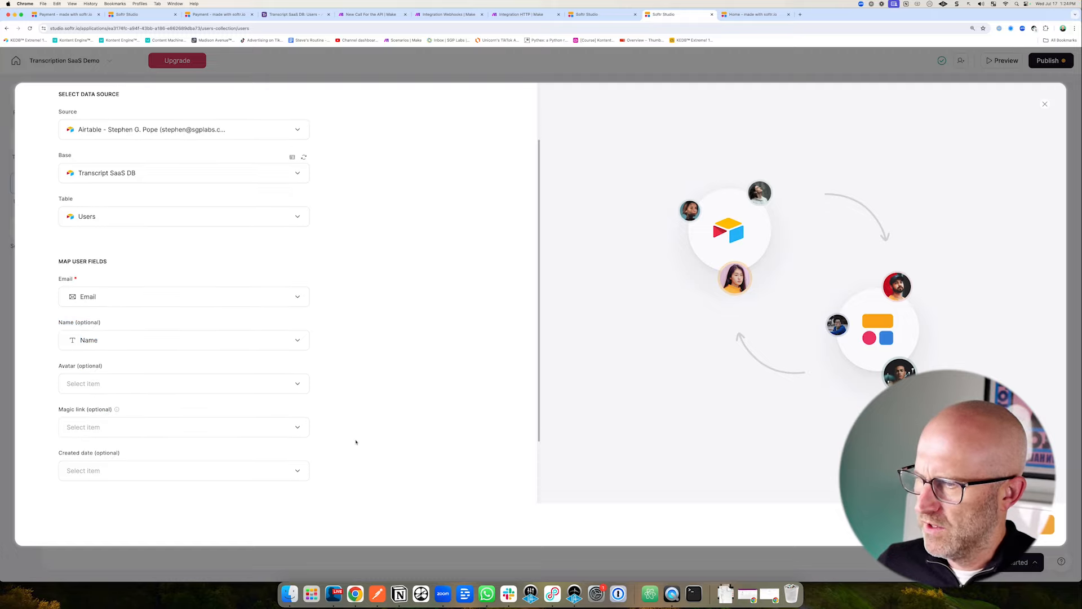
{"action": "scroll", "coordinate": [356, 442], "scroll_direction": "up", "scroll_amount": 3}
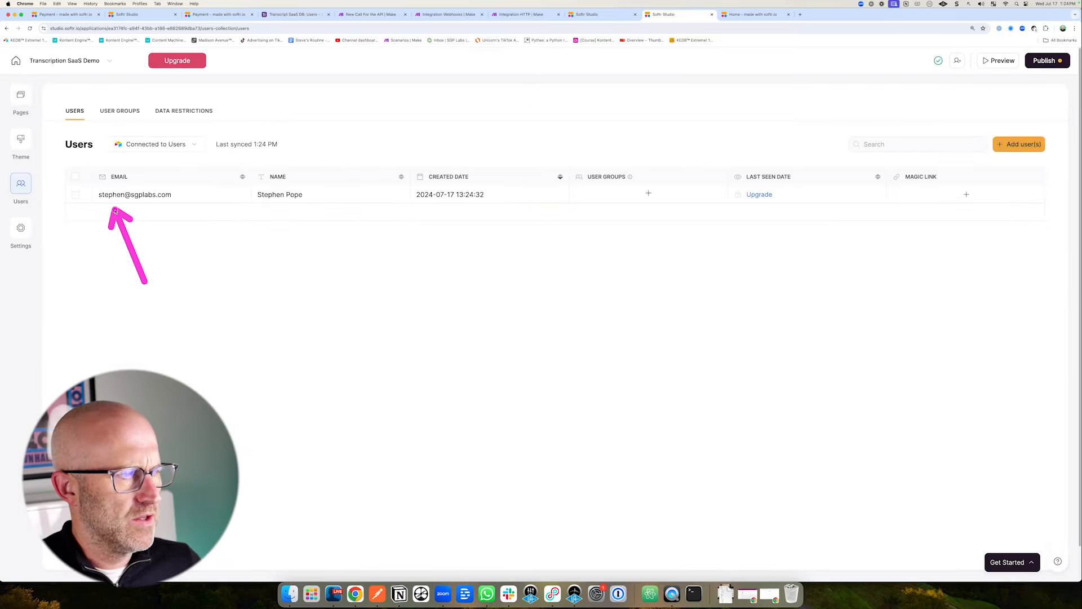
Check the synced user in Airtable, then preview the app logged in as that user.
{"action": "left_click", "coordinate": [294, 15]}
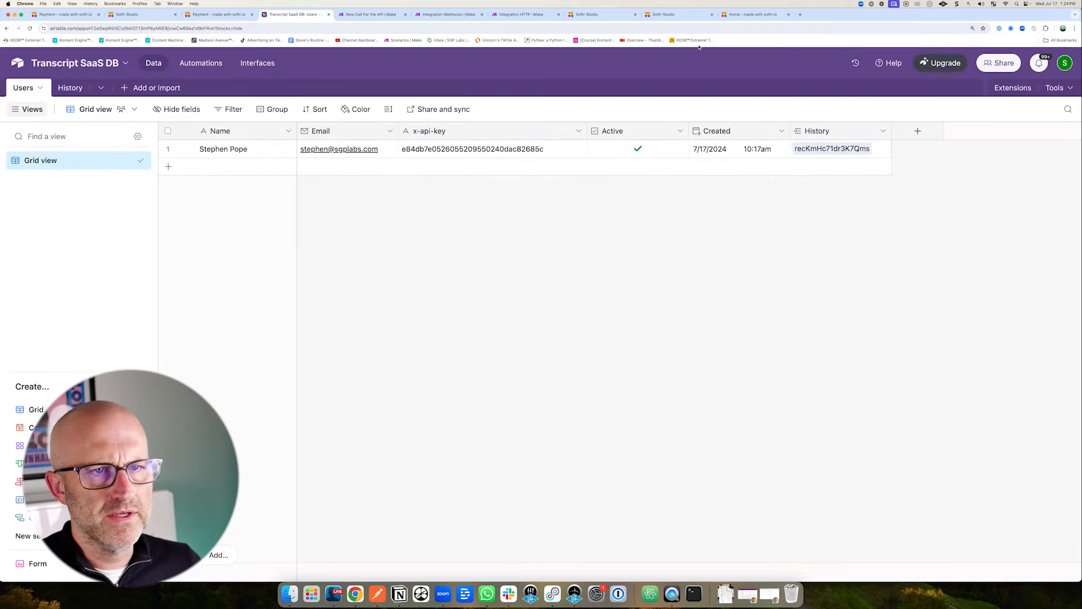
{"action": "left_click", "coordinate": [662, 14]}
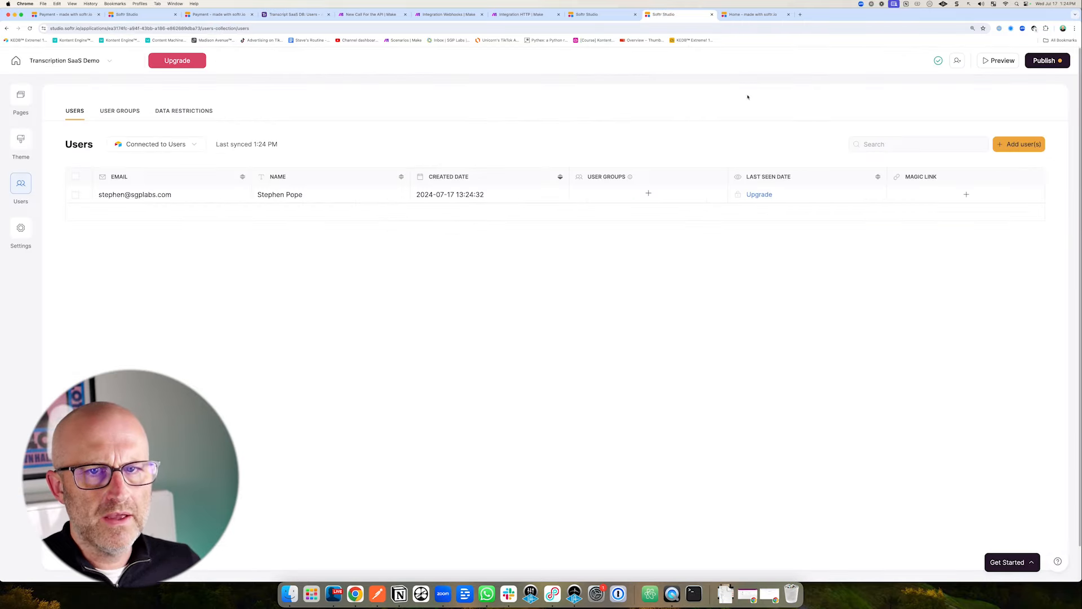
{"action": "left_click", "coordinate": [783, 19]}
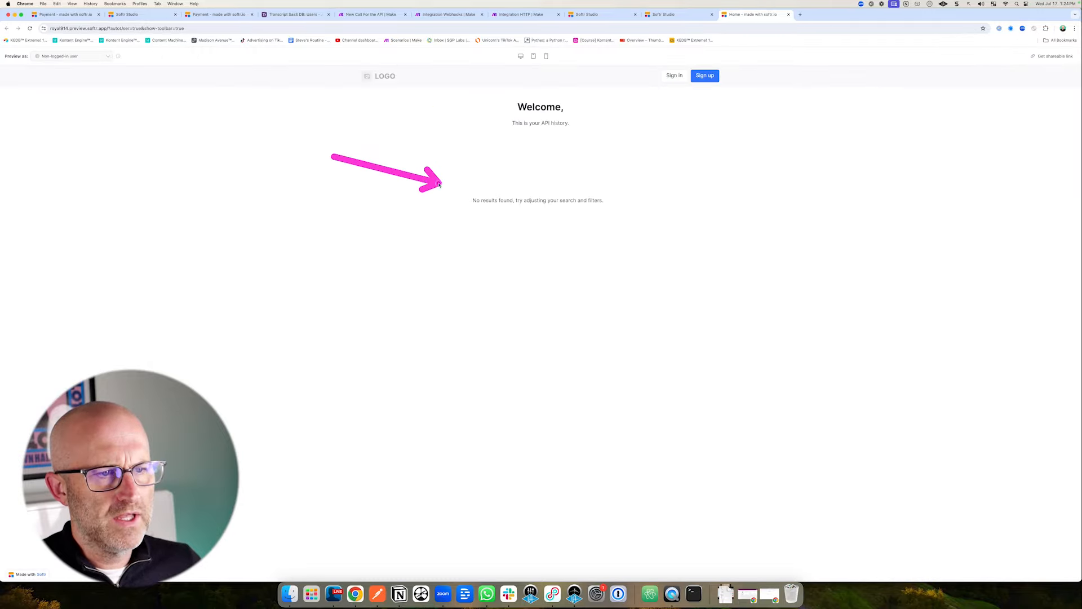
{"action": "left_click", "coordinate": [76, 57]}
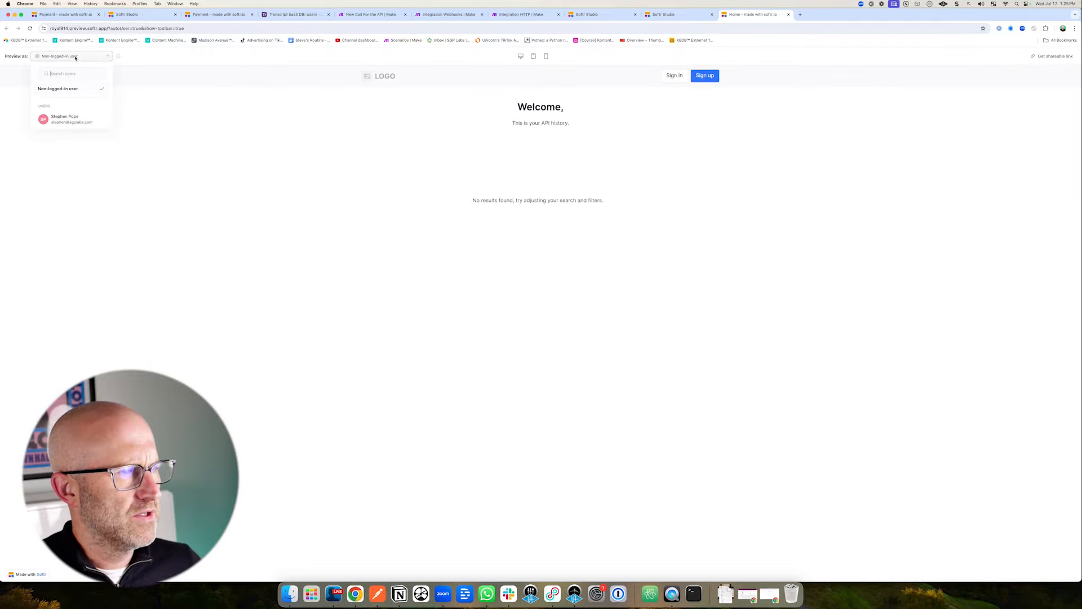
{"action": "left_click", "coordinate": [68, 120]}
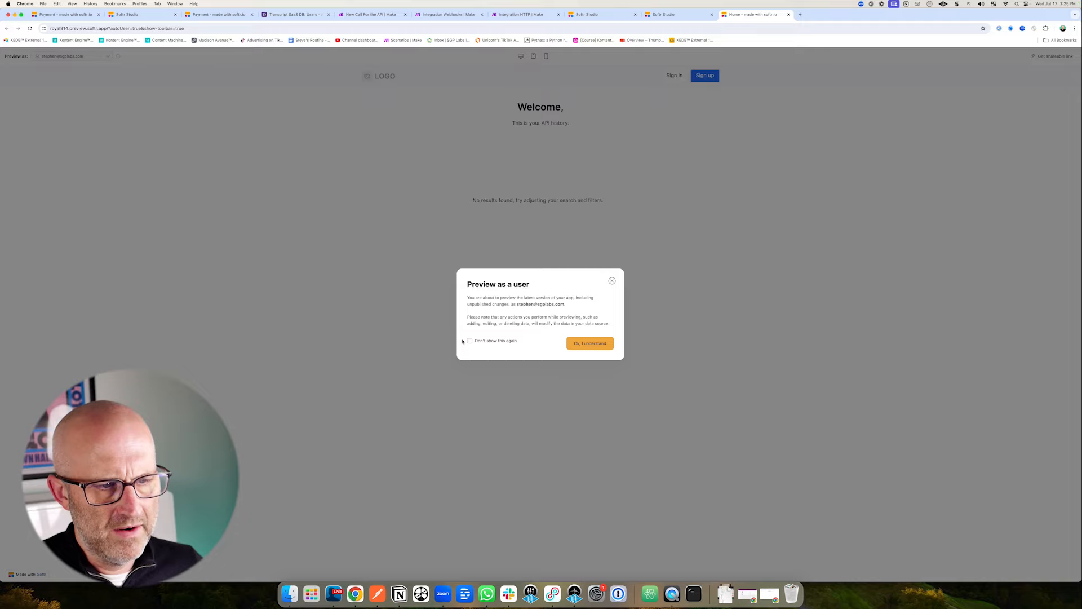
{"action": "left_click", "coordinate": [590, 348]}
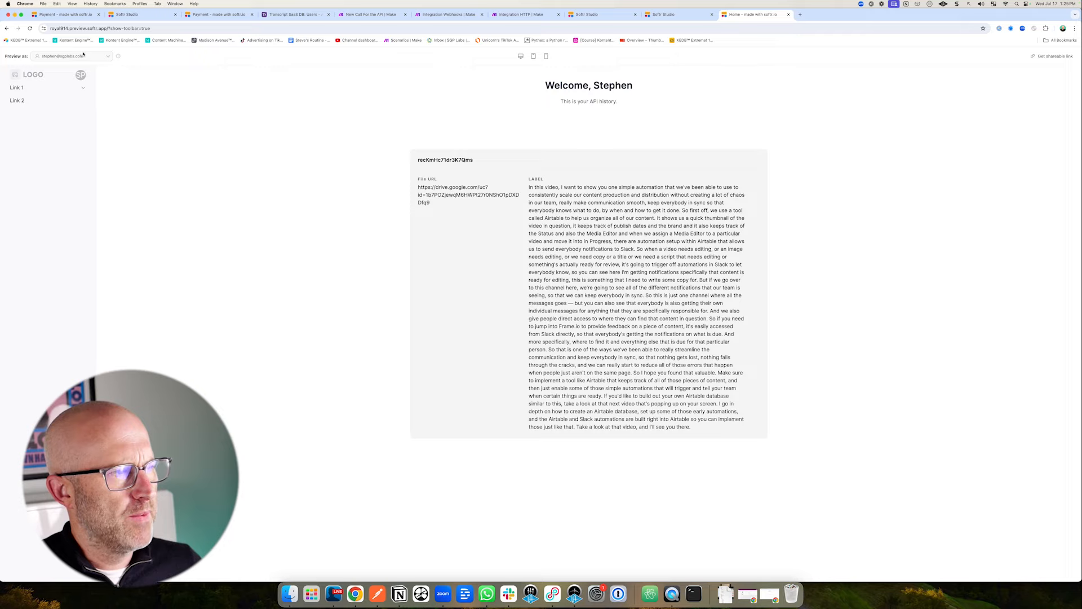
Switch the app preview back to a logged-out visitor.
{"action": "left_click", "coordinate": [82, 56]}
{"action": "left_click", "coordinate": [57, 88]}
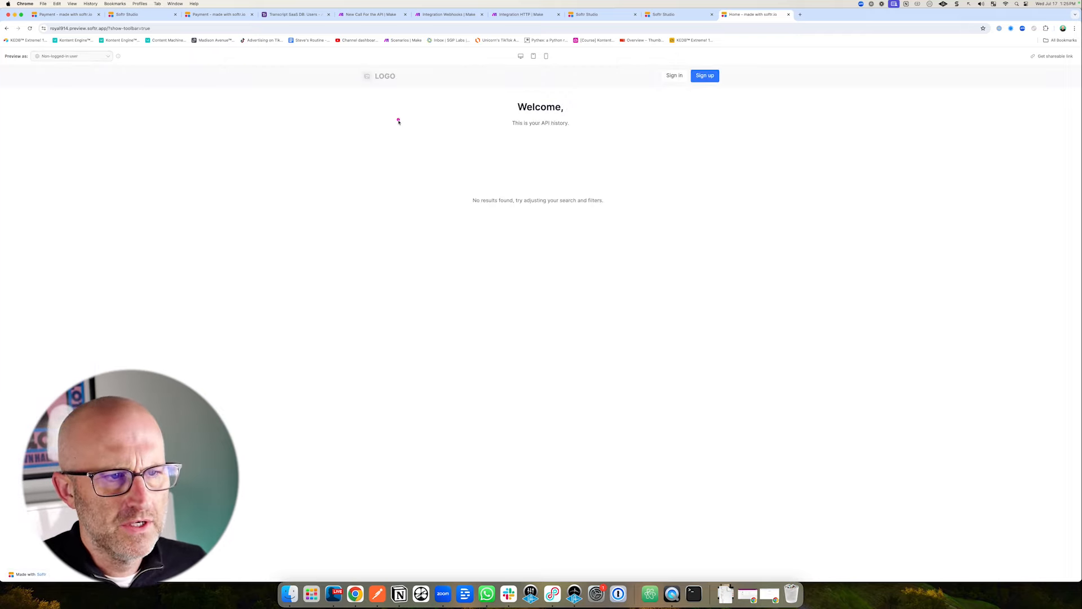
{"action": "mouse_move", "coordinate": [410, 125]}
{"action": "left_mouse_down"}
{"action": "mouse_move", "coordinate": [495, 99]}
{"action": "mouse_move", "coordinate": [507, 118]}
{"action": "mouse_move", "coordinate": [472, 185]}
{"action": "mouse_move", "coordinate": [505, 189]}
{"action": "left_mouse_up"}
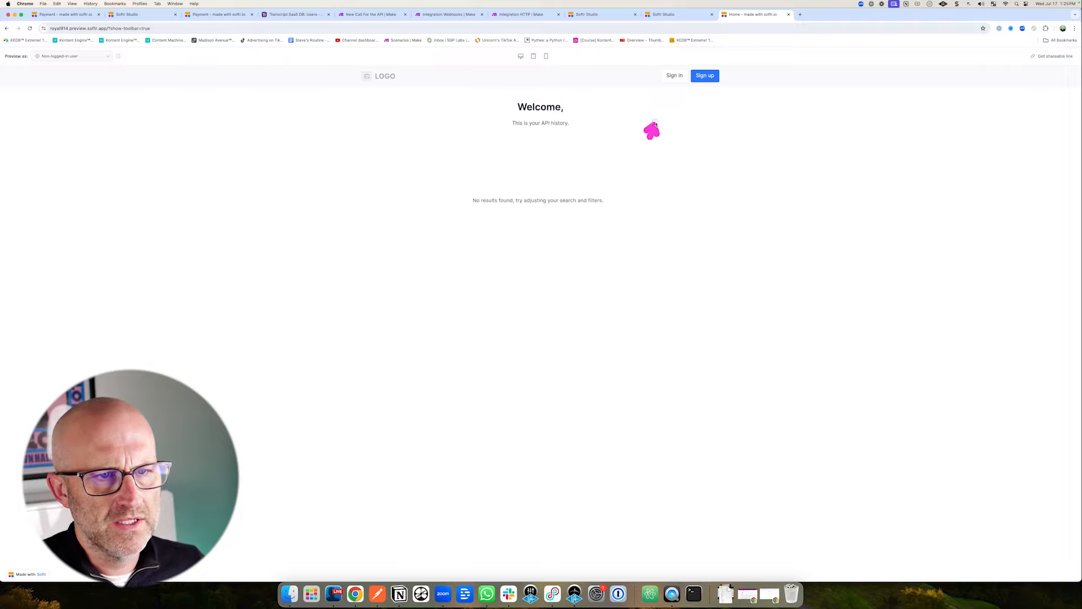
{"action": "left_click_drag", "start_coordinate": [654, 124], "coordinate": [674, 82]}
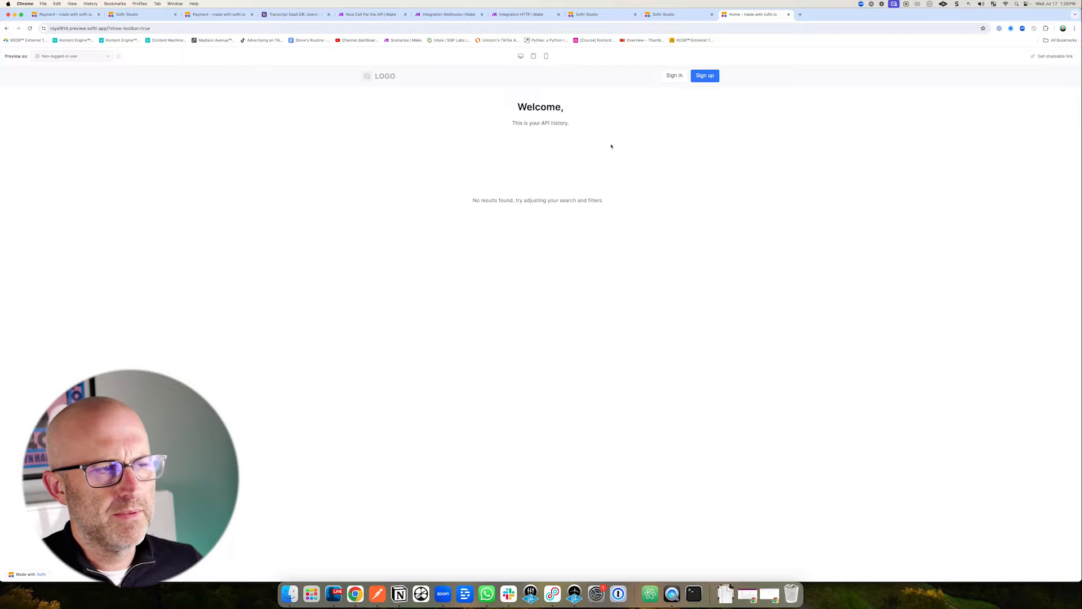
On the Home page, make the Welcome block visible only to logged-in users.
{"action": "left_click", "coordinate": [667, 17]}
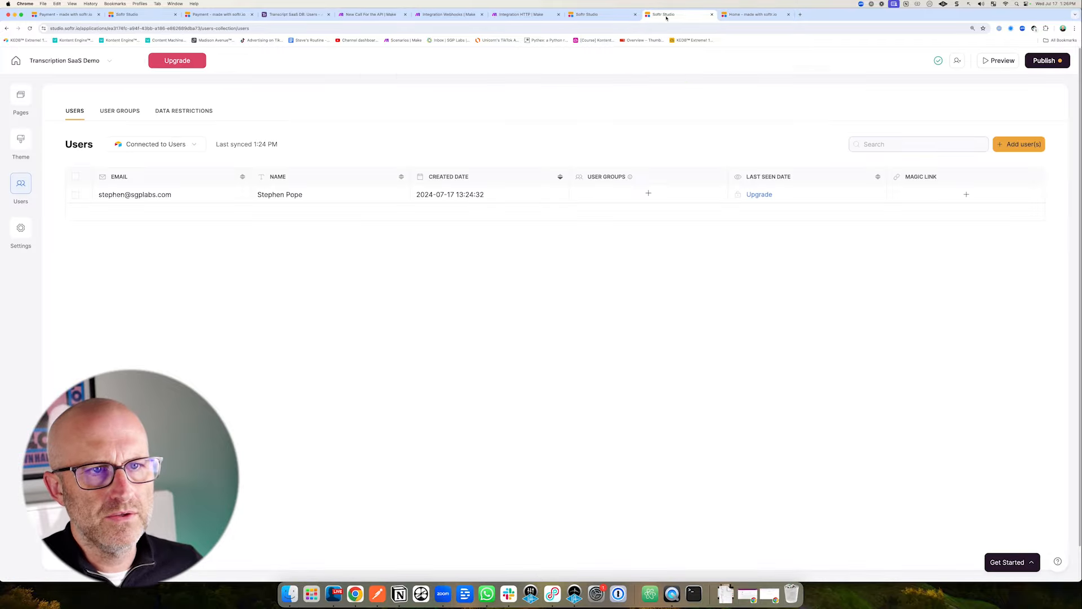
{"action": "left_click", "coordinate": [22, 95]}
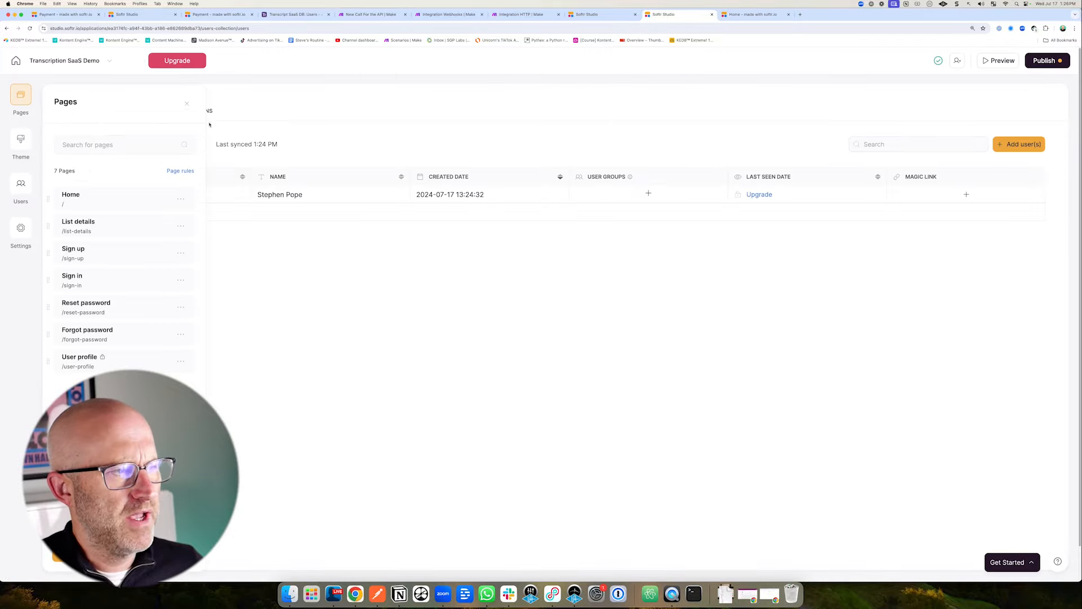
{"action": "left_click", "coordinate": [101, 198]}
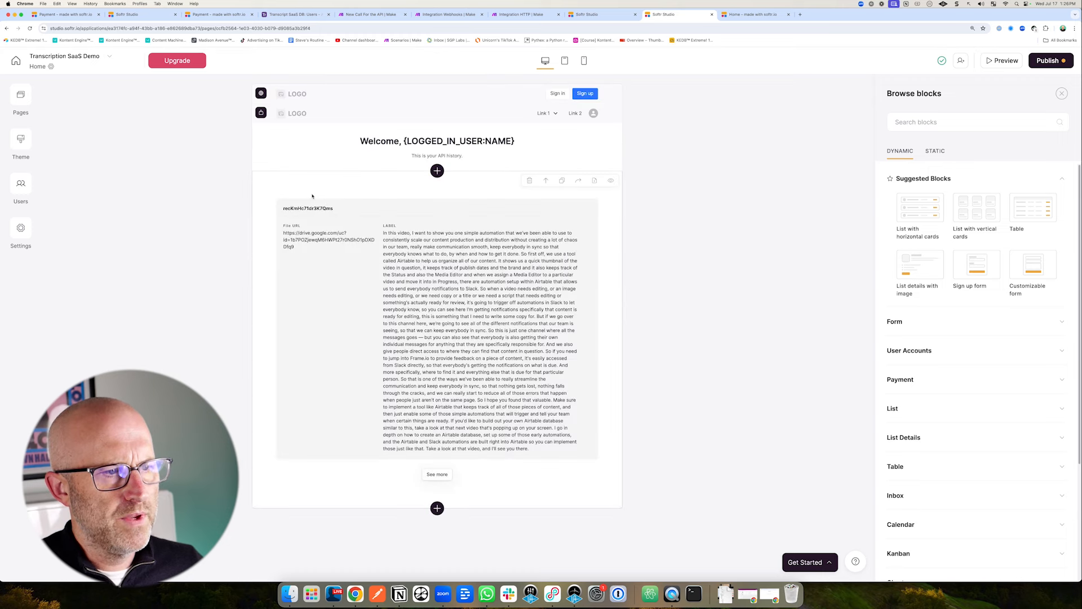
{"action": "left_click", "coordinate": [507, 160]}
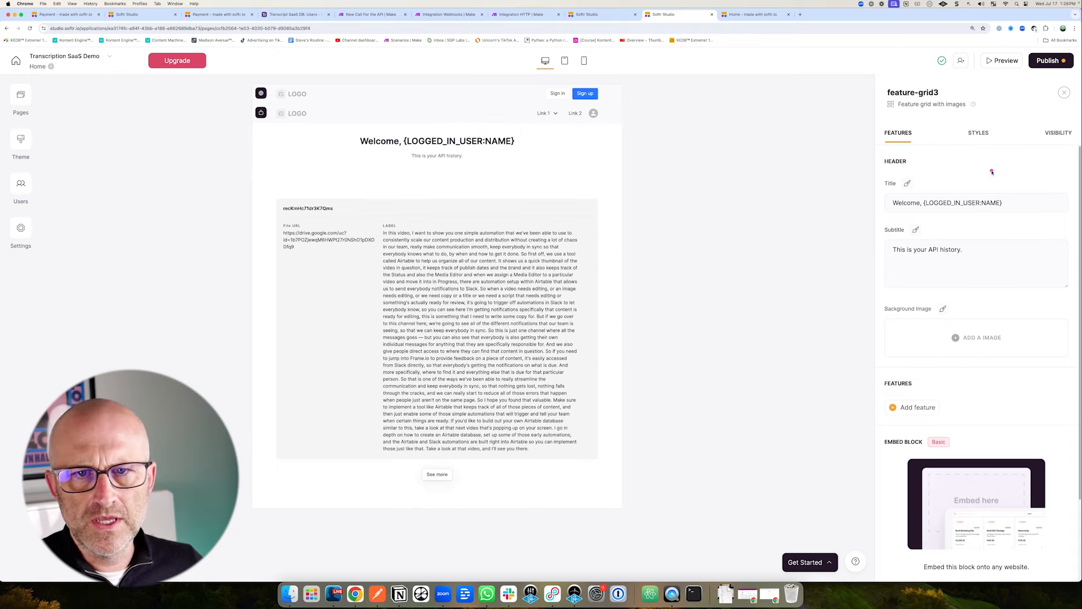
{"action": "left_click", "coordinate": [1058, 133]}
{"action": "left_click", "coordinate": [918, 179]}
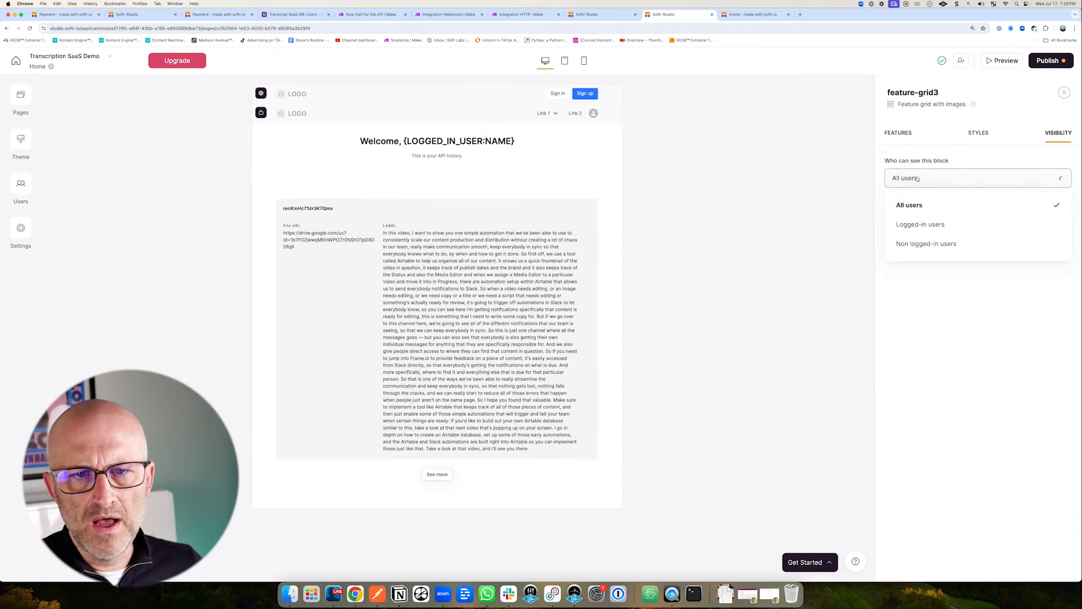
{"action": "left_click", "coordinate": [916, 224]}
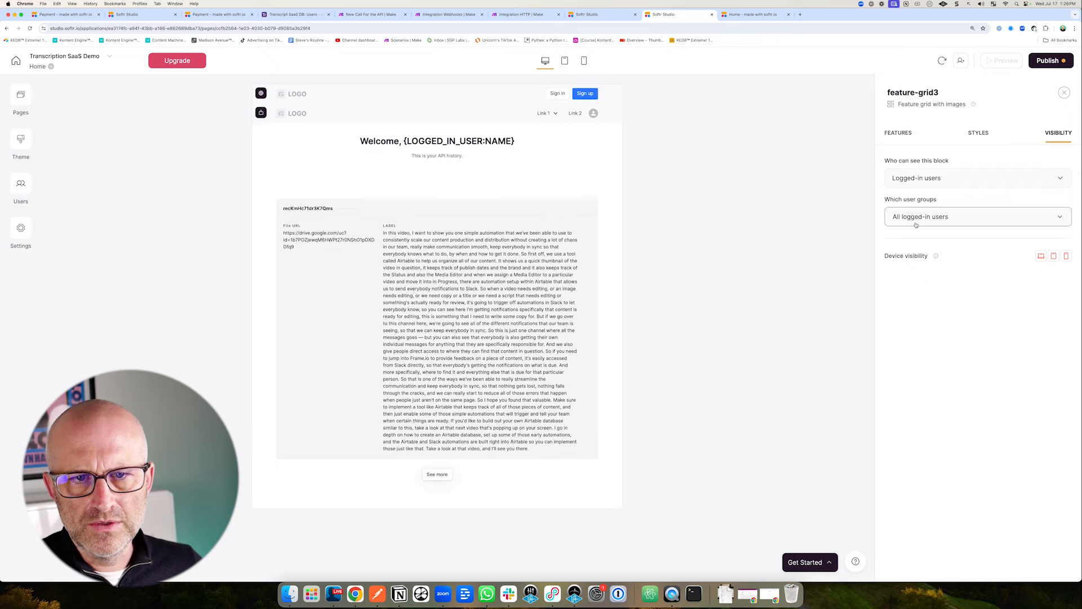
Make the API history list block visible only to logged-in users.
{"action": "left_click", "coordinate": [569, 329]}
{"action": "left_click", "coordinate": [1060, 134]}
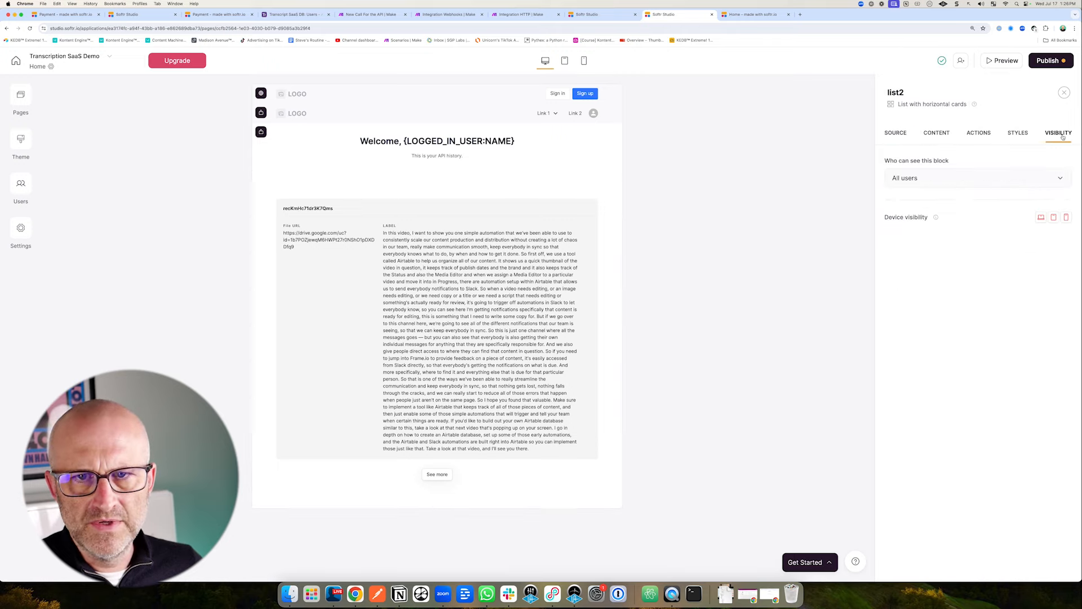
{"action": "left_click", "coordinate": [909, 185]}
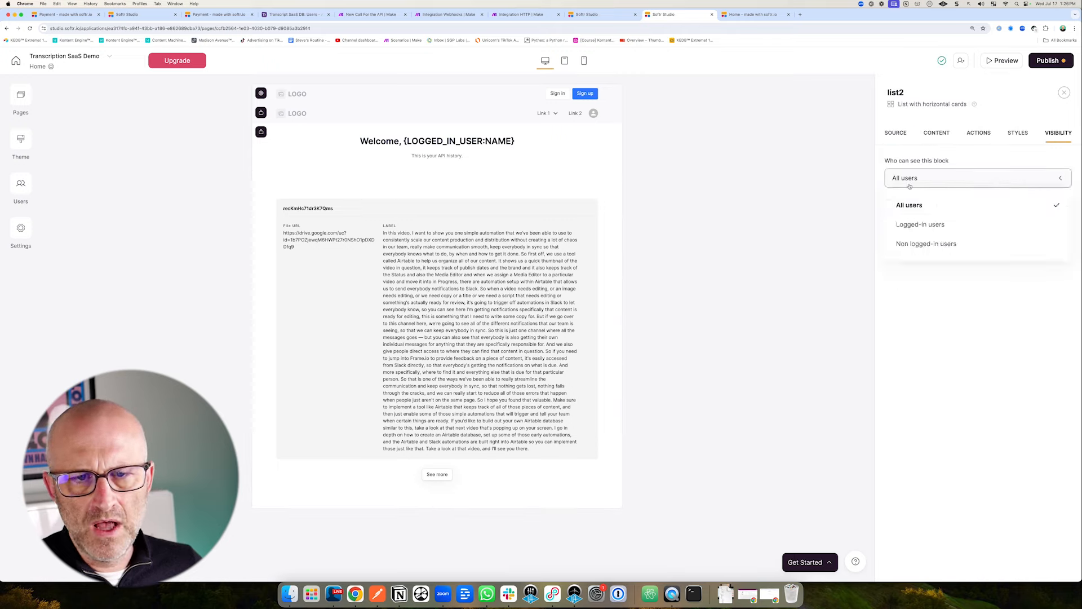
{"action": "left_click", "coordinate": [907, 226]}
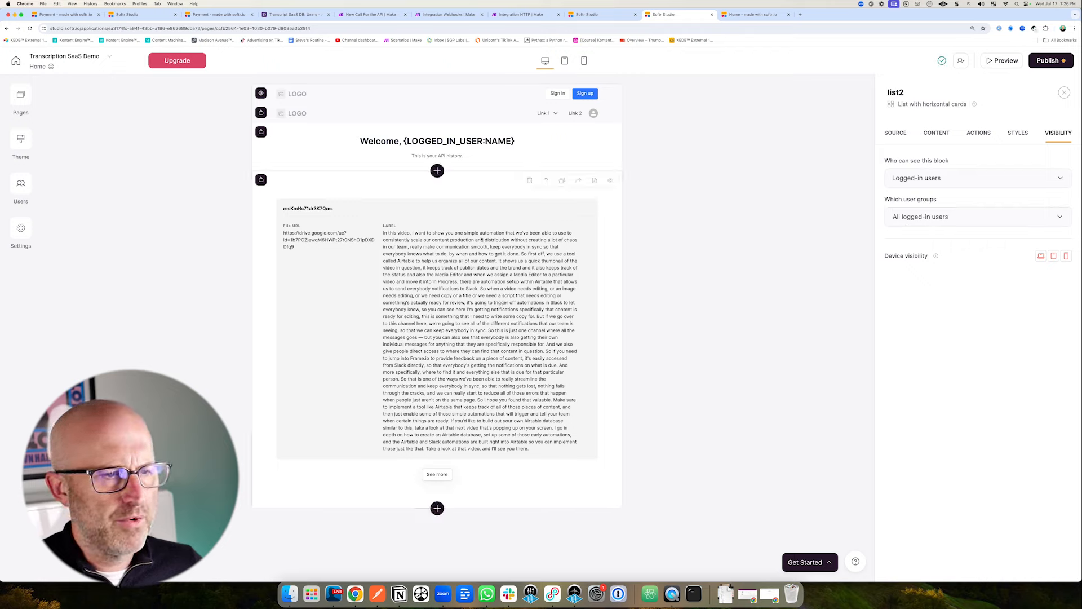
{"action": "mouse_move", "coordinate": [694, 213]}
{"action": "left_mouse_down"}
{"action": "mouse_move", "coordinate": [530, 168]}
{"action": "mouse_move", "coordinate": [515, 271]}
{"action": "mouse_move", "coordinate": [520, 171]}
{"action": "mouse_move", "coordinate": [542, 168]}
{"action": "left_mouse_up"}
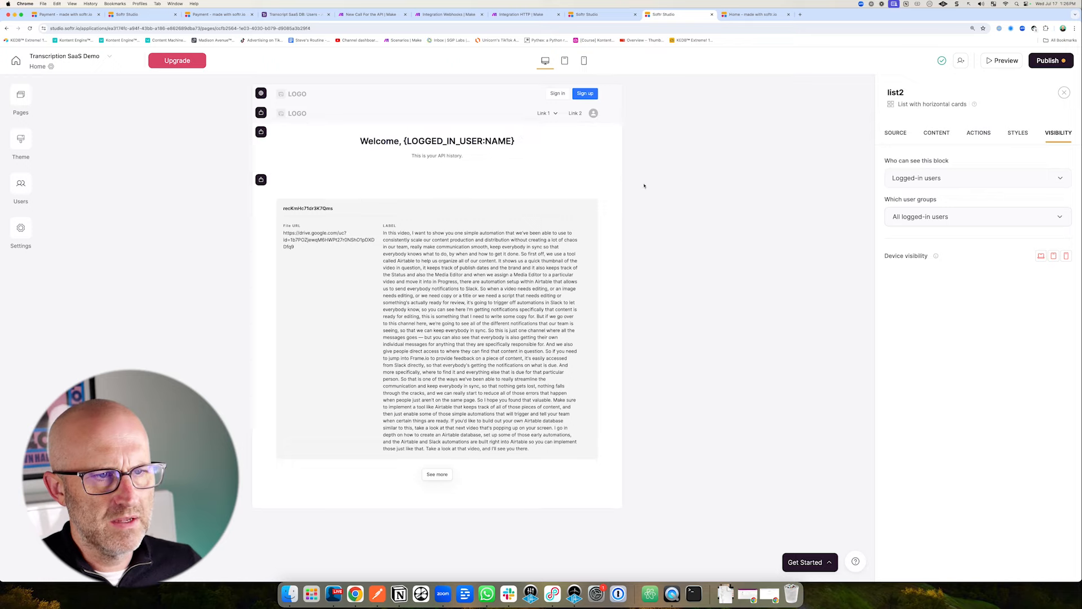
{"action": "mouse_move", "coordinate": [165, 137]}
{"action": "left_mouse_down"}
{"action": "mouse_move", "coordinate": [238, 99]}
{"action": "mouse_move", "coordinate": [247, 117]}
{"action": "mouse_move", "coordinate": [213, 123]}
{"action": "mouse_move", "coordinate": [239, 112]}
{"action": "left_mouse_up"}
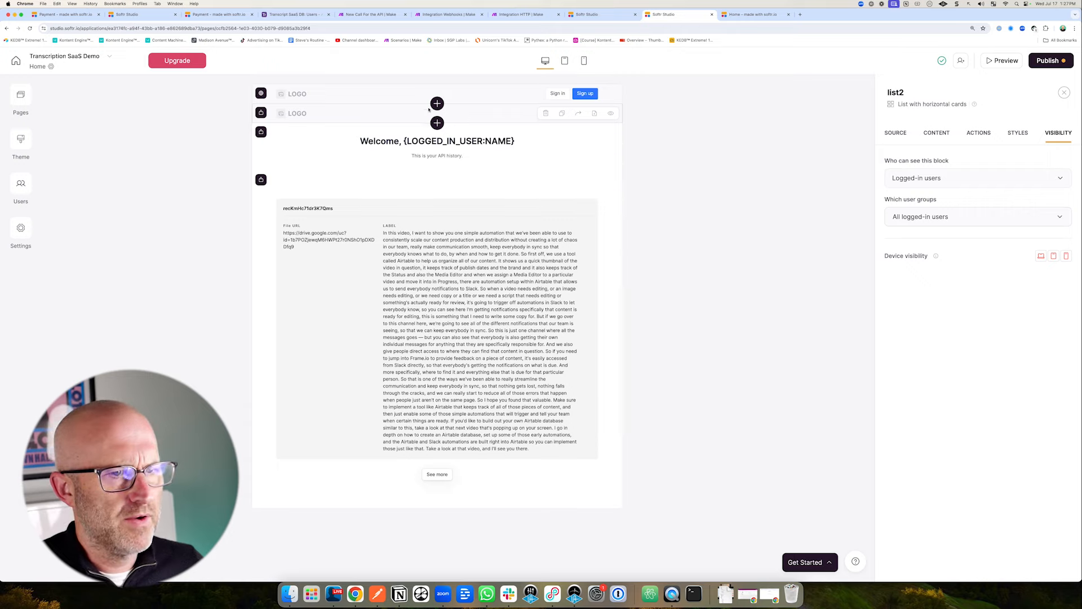
{"action": "left_click_drag", "start_coordinate": [695, 135], "coordinate": [617, 106]}
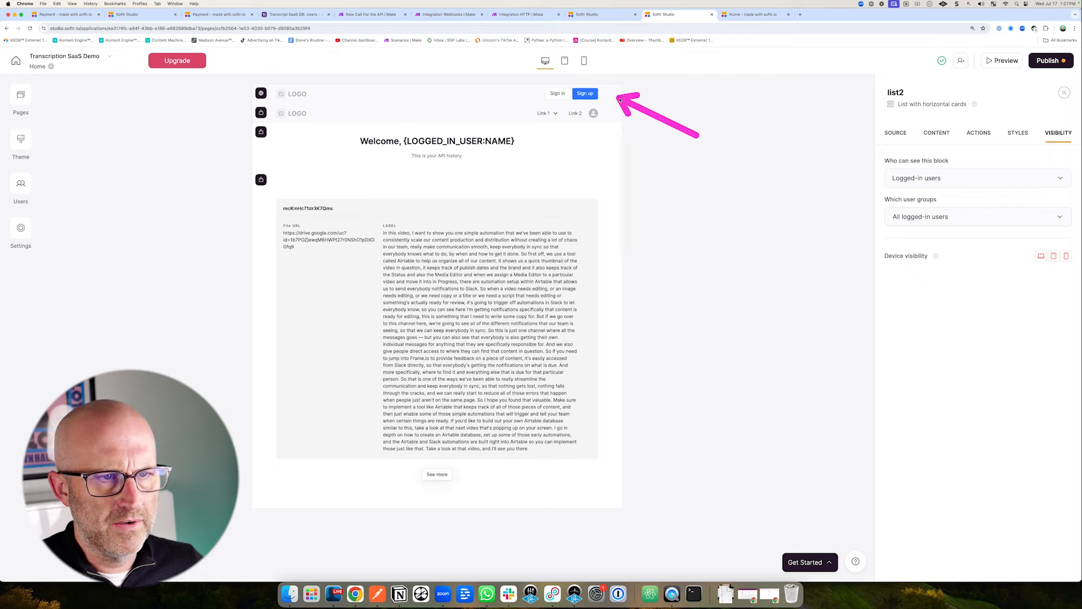
{"action": "left_click_drag", "start_coordinate": [700, 109], "coordinate": [617, 93]}
Check the visibility settings of the top and second header blocks.
{"action": "left_click", "coordinate": [616, 94]}
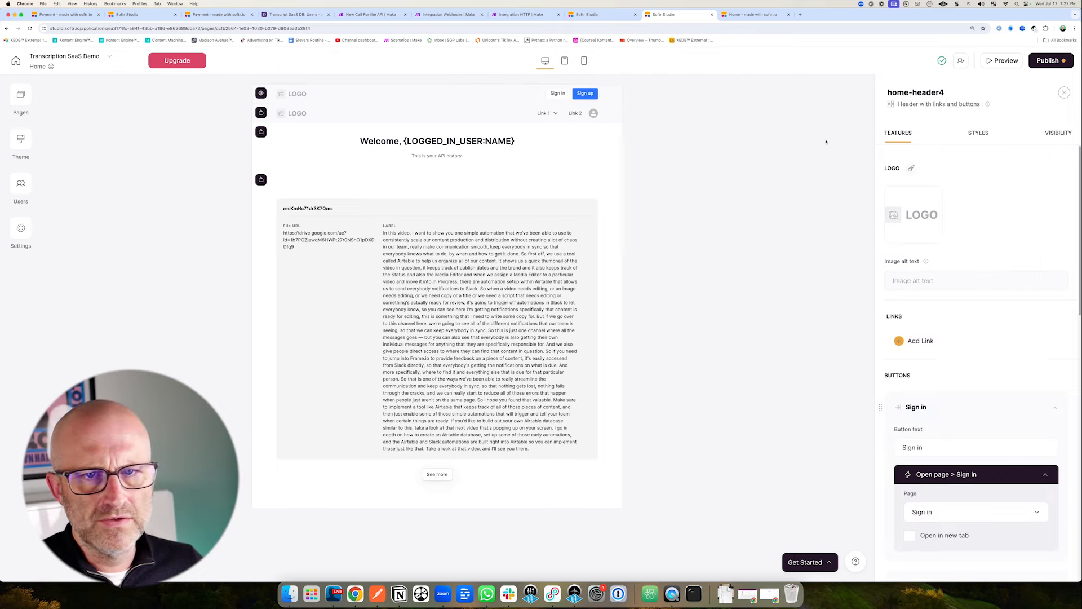
{"action": "left_click", "coordinate": [1058, 133]}
{"action": "left_click_drag", "start_coordinate": [785, 211], "coordinate": [871, 185]}
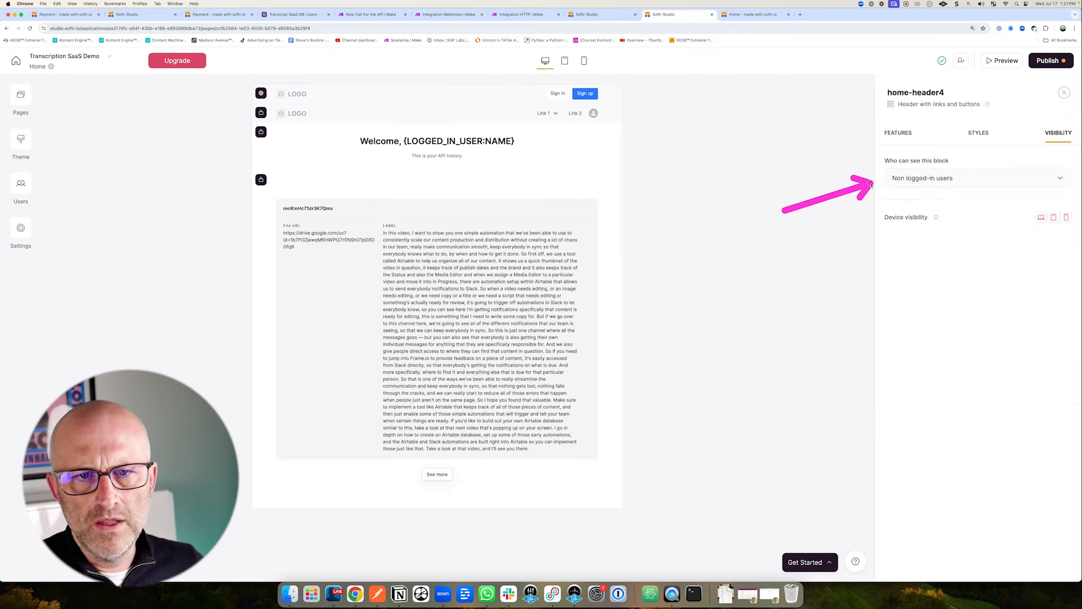
{"action": "left_click", "coordinate": [495, 113]}
{"action": "left_click", "coordinate": [1050, 135]}
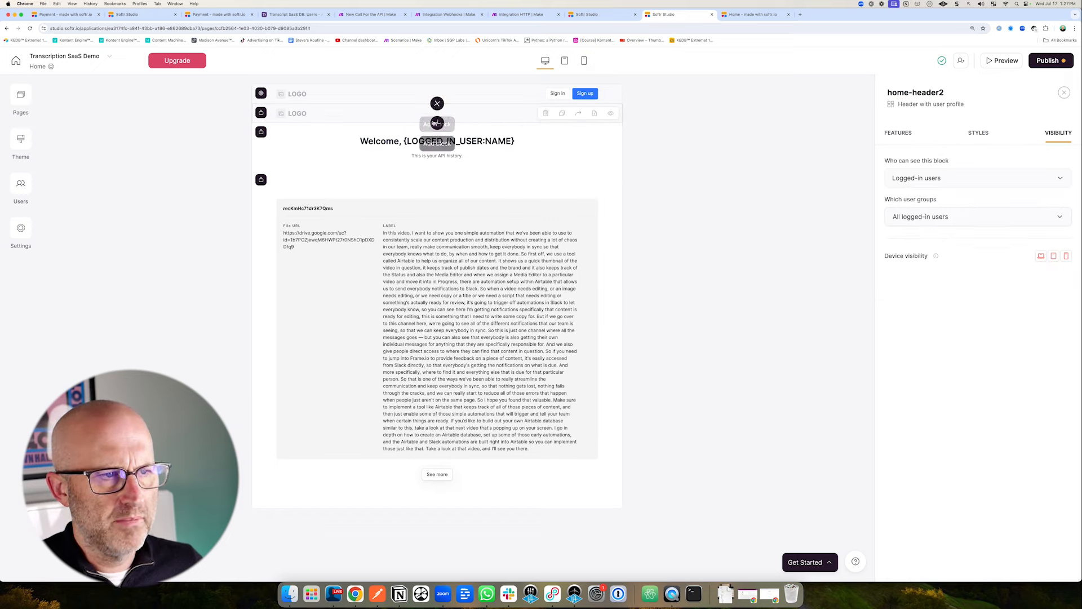
Open the block library above the welcome block and expand the static Hero category.
{"action": "left_click", "coordinate": [434, 123]}
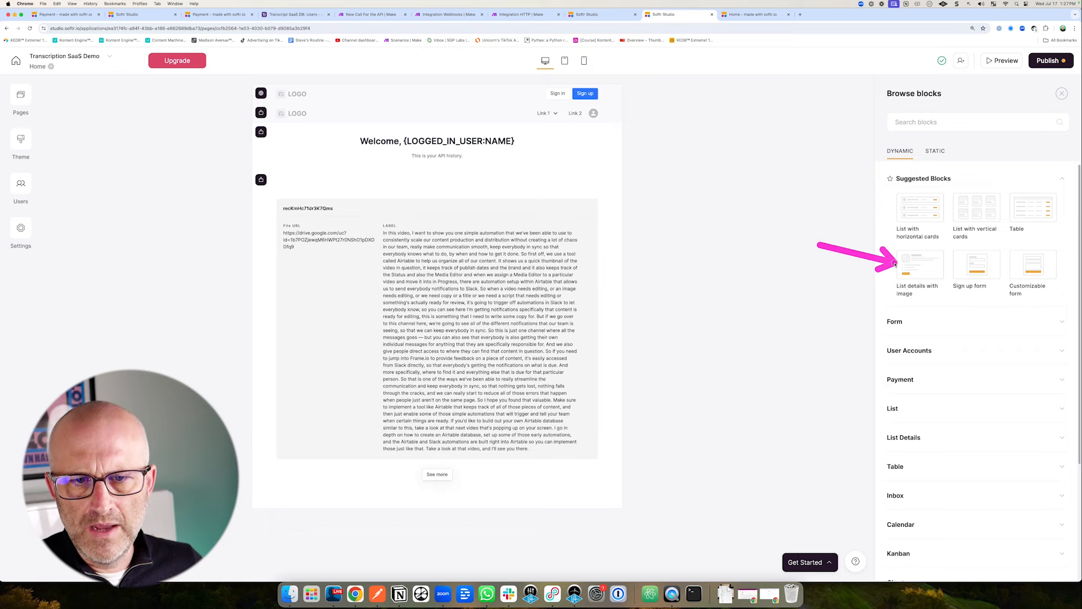
{"action": "scroll", "coordinate": [913, 265], "scroll_direction": "down", "scroll_amount": 3}
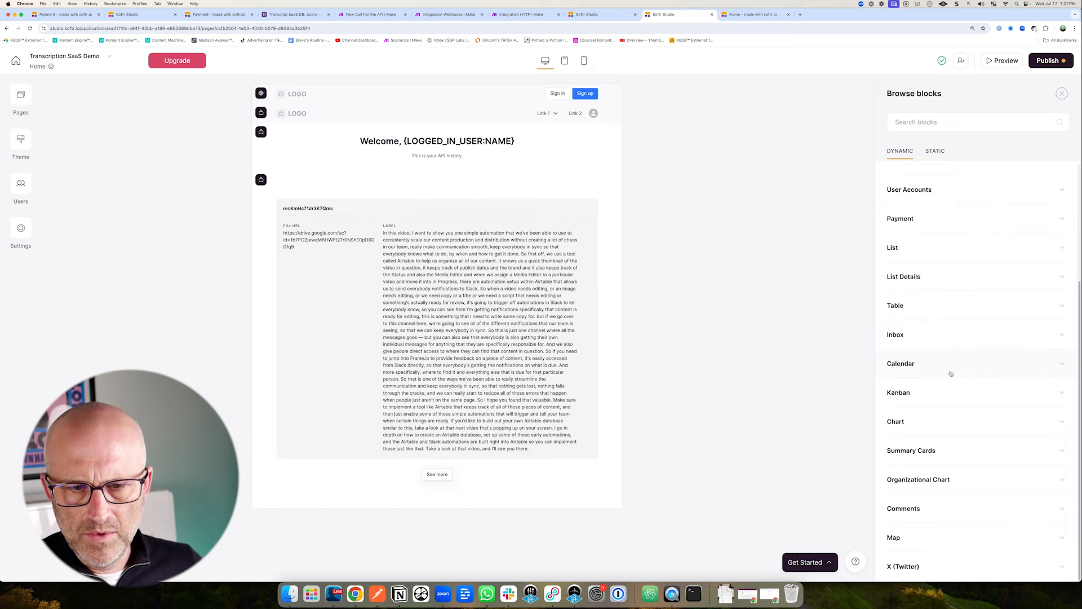
{"action": "scroll", "coordinate": [914, 395], "scroll_direction": "up", "scroll_amount": 2}
{"action": "left_click", "coordinate": [910, 264]}
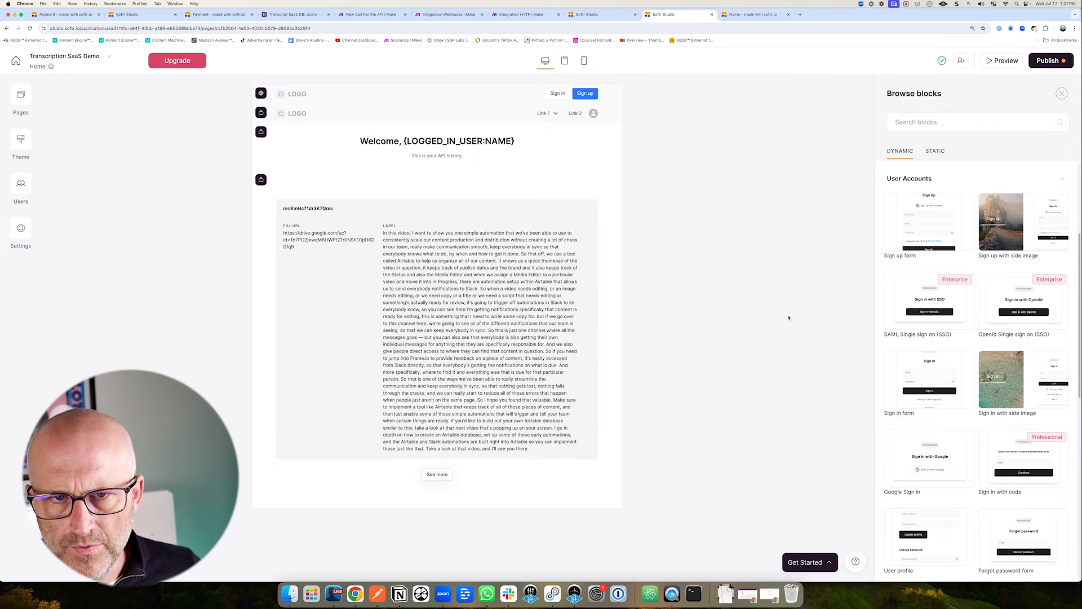
{"action": "left_click", "coordinate": [936, 153]}
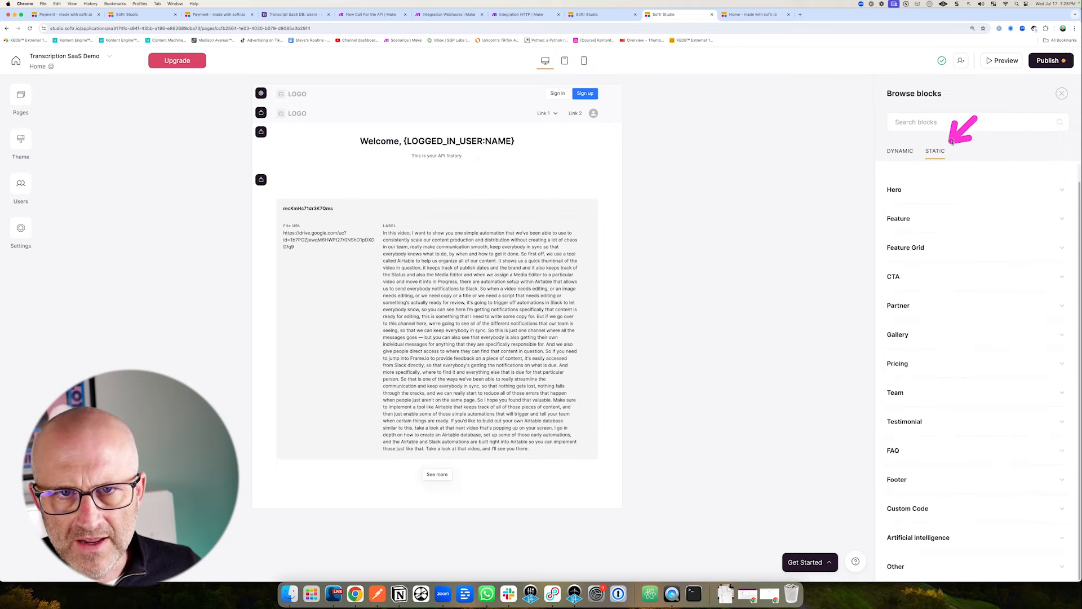
{"action": "left_click", "coordinate": [896, 190]}
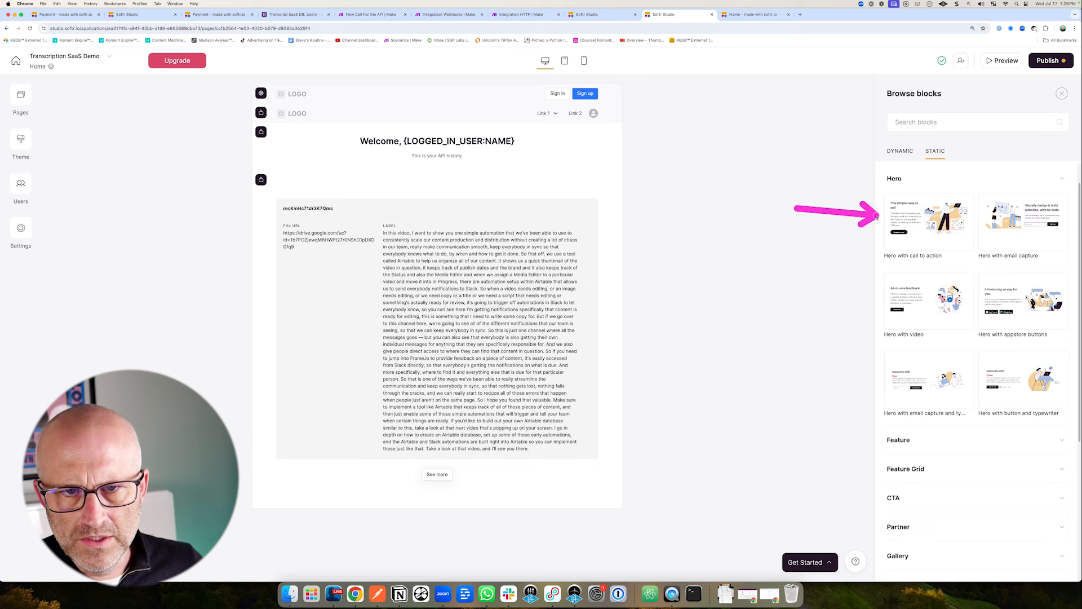
Insert a Hero with call to action block at the top of the Home page.
{"action": "mouse_move", "coordinate": [916, 222]}
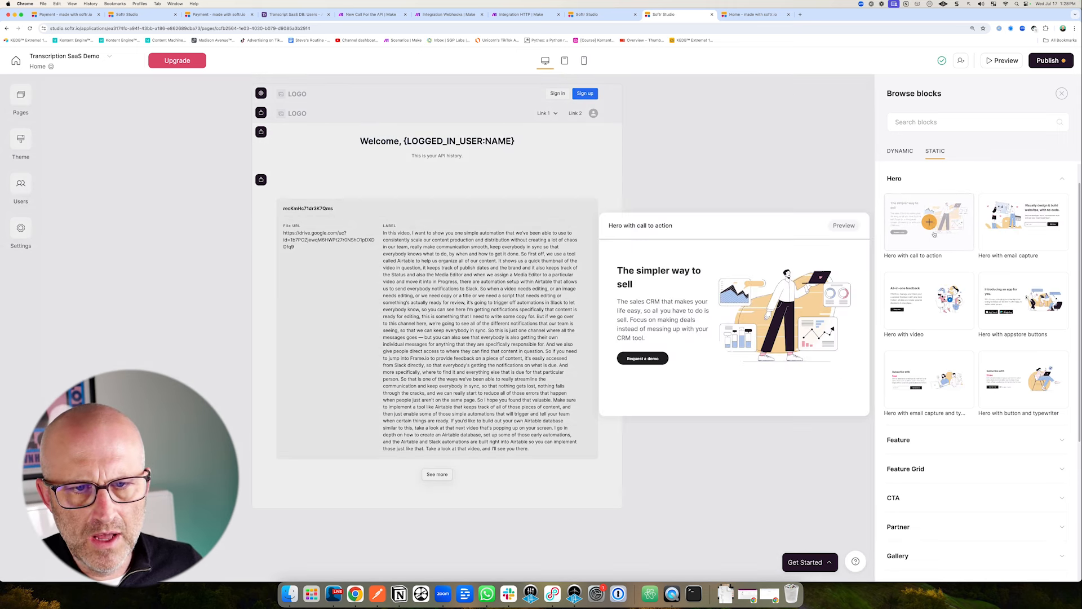
{"action": "left_click", "coordinate": [925, 223]}
{"action": "left_click_drag", "start_coordinate": [713, 241], "coordinate": [597, 222]}
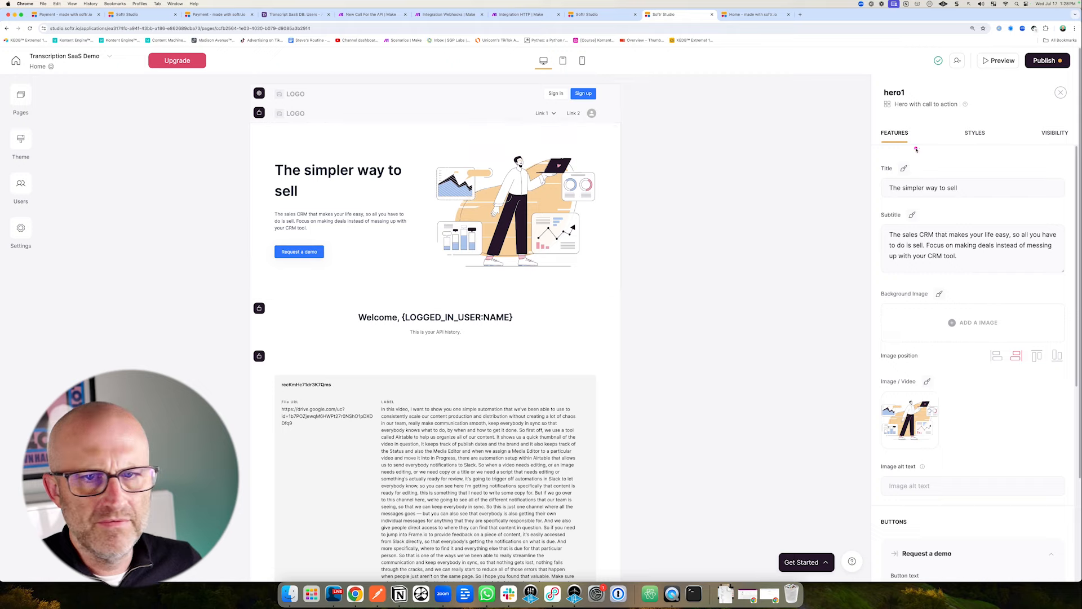
{"action": "left_click_drag", "start_coordinate": [970, 200], "coordinate": [1044, 136]}
Make the hero block visible only to non-logged-in users.
{"action": "left_click", "coordinate": [1055, 133]}
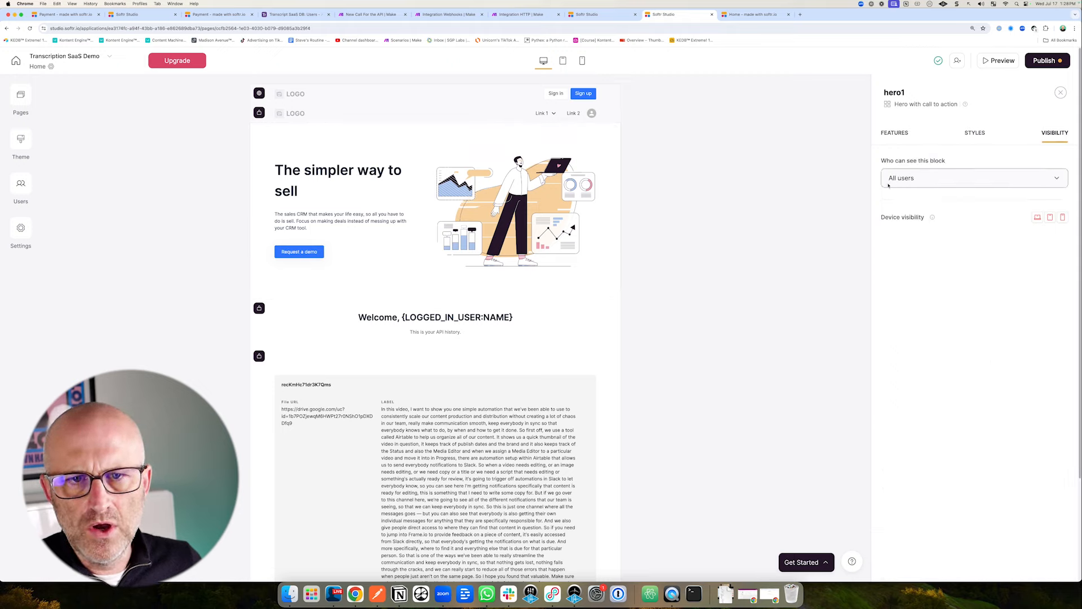
{"action": "left_click", "coordinate": [915, 179]}
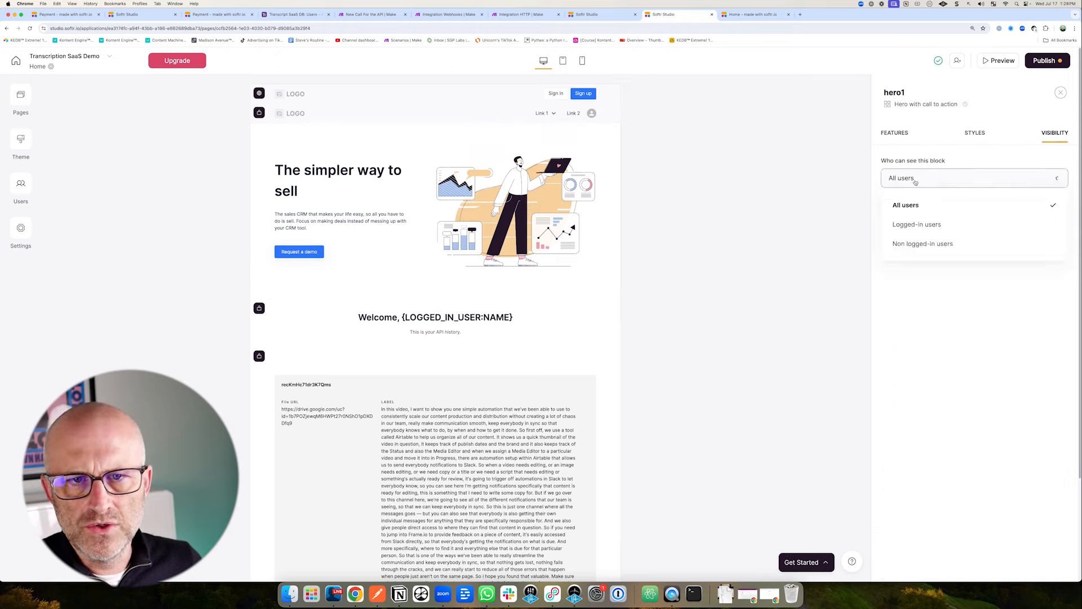
{"action": "left_click", "coordinate": [925, 244]}
{"action": "left_click_drag", "start_coordinate": [701, 242], "coordinate": [556, 217]}
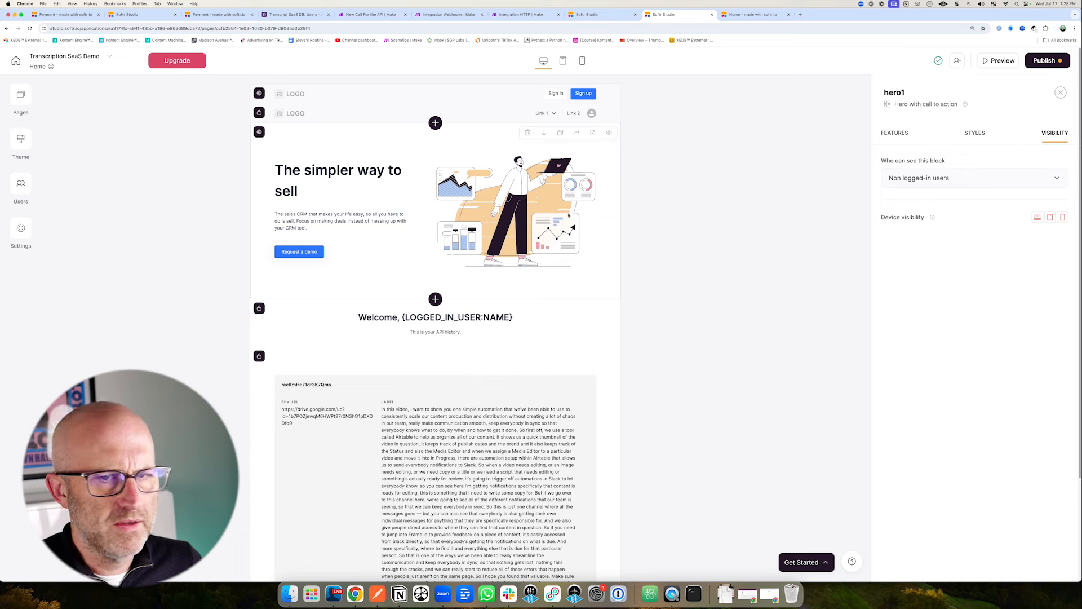
{"action": "left_click", "coordinate": [569, 215]}
{"action": "left_click_drag", "start_coordinate": [971, 187], "coordinate": [891, 183]}
Title the hero 'East Video Transcripts For LESS $$$' and rewrite its subtitle about instant video and audio transcriptions.
{"action": "type", "text": "Eas"}
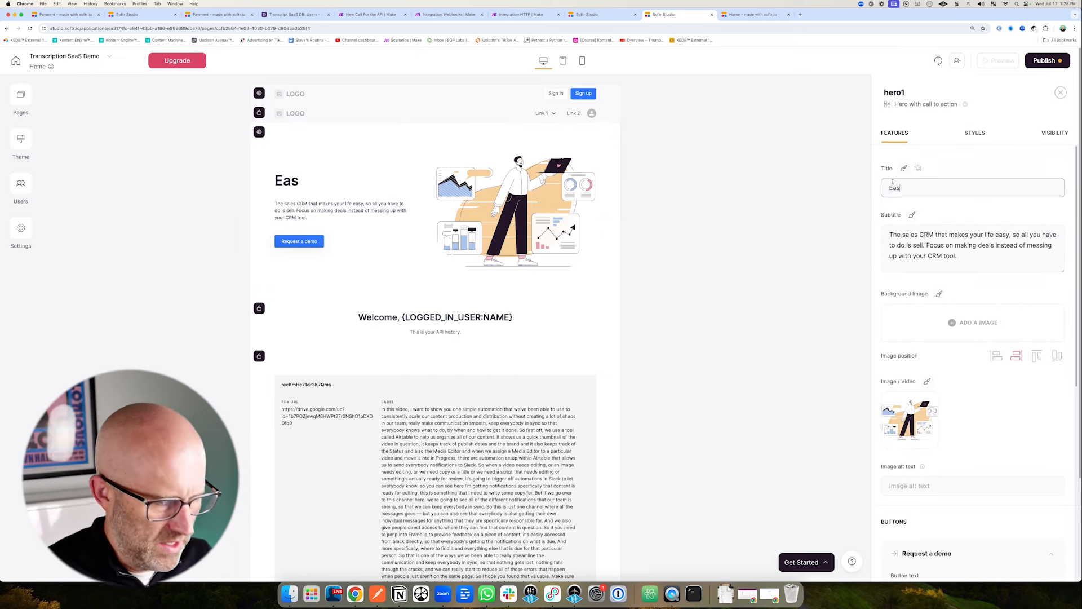
{"action": "type", "text": "t Video Transc"}
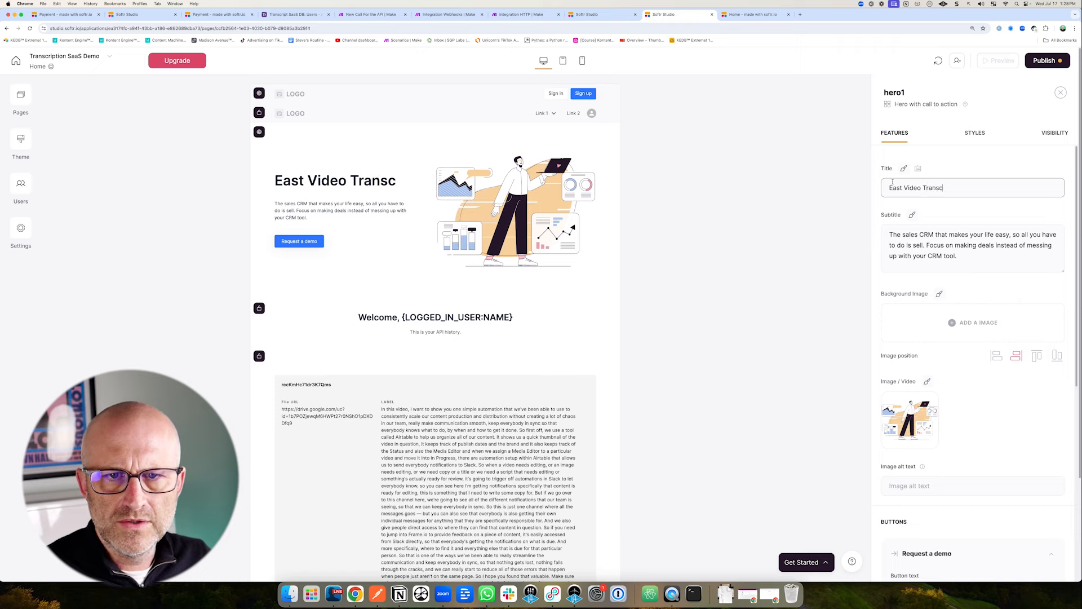
{"action": "type", "text": "ripts For"}
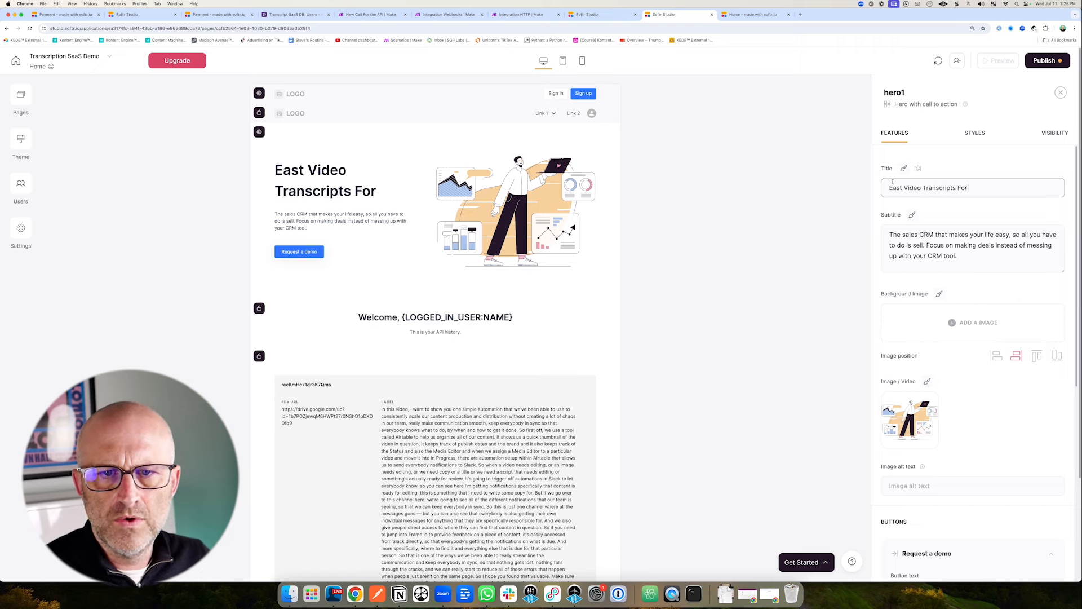
{"action": "type", "text": " LESS"}
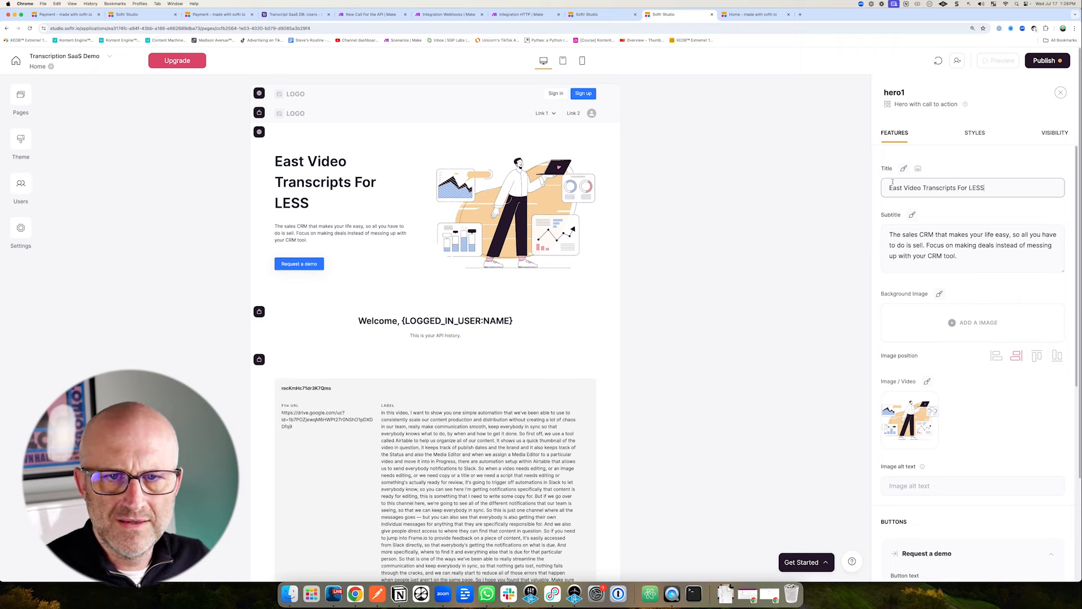
{"action": "type", "text": " $$$"}
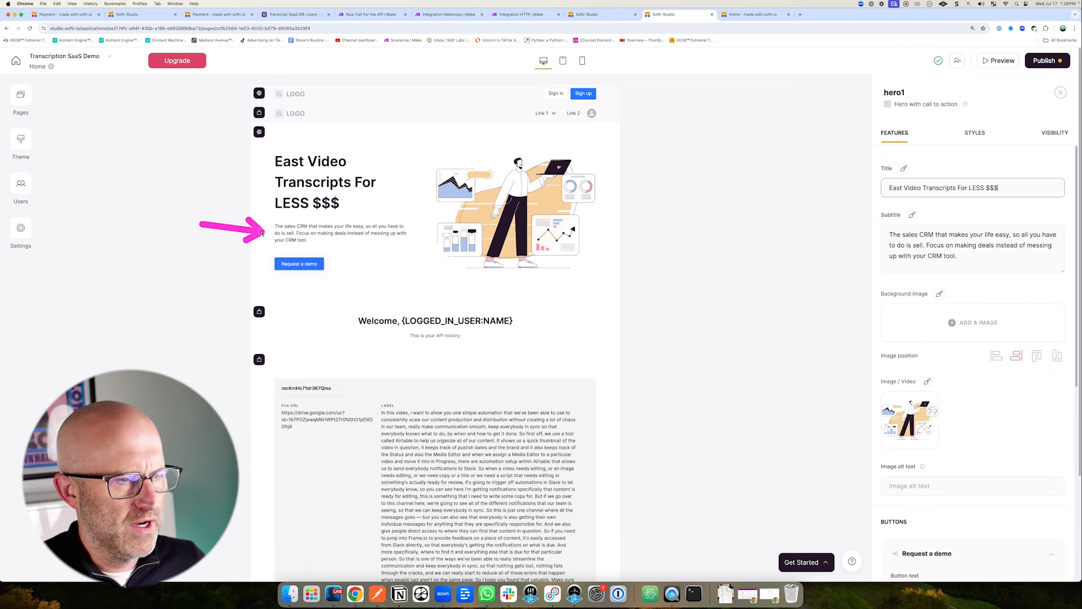
{"action": "left_click", "coordinate": [968, 254]}
{"action": "key", "text": "super+a"}
{"action": "type", "text": "Use"}
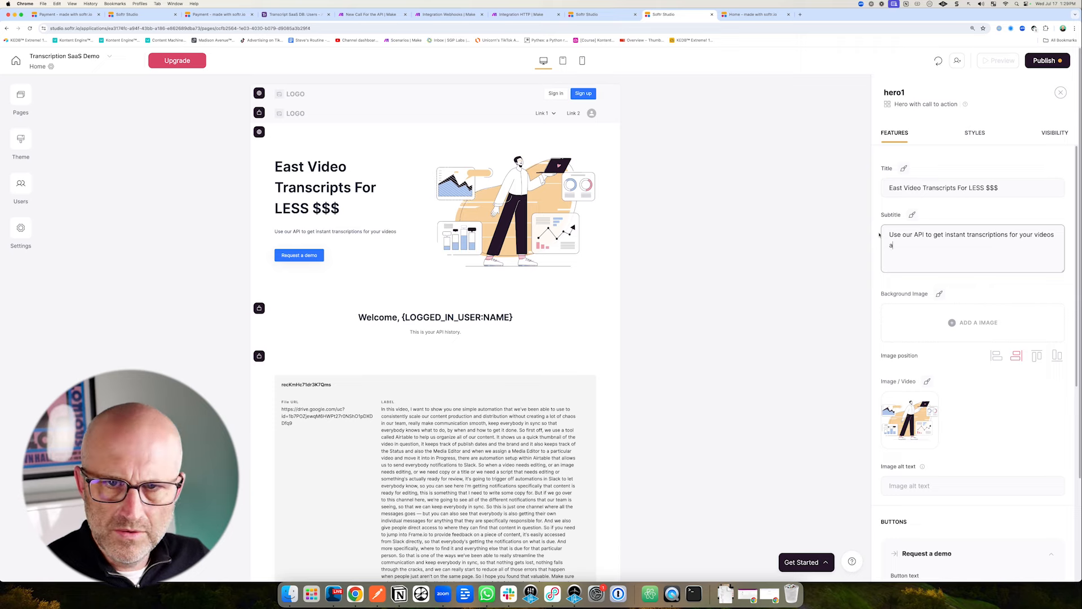
{"action": "type", "text": "audio files"}
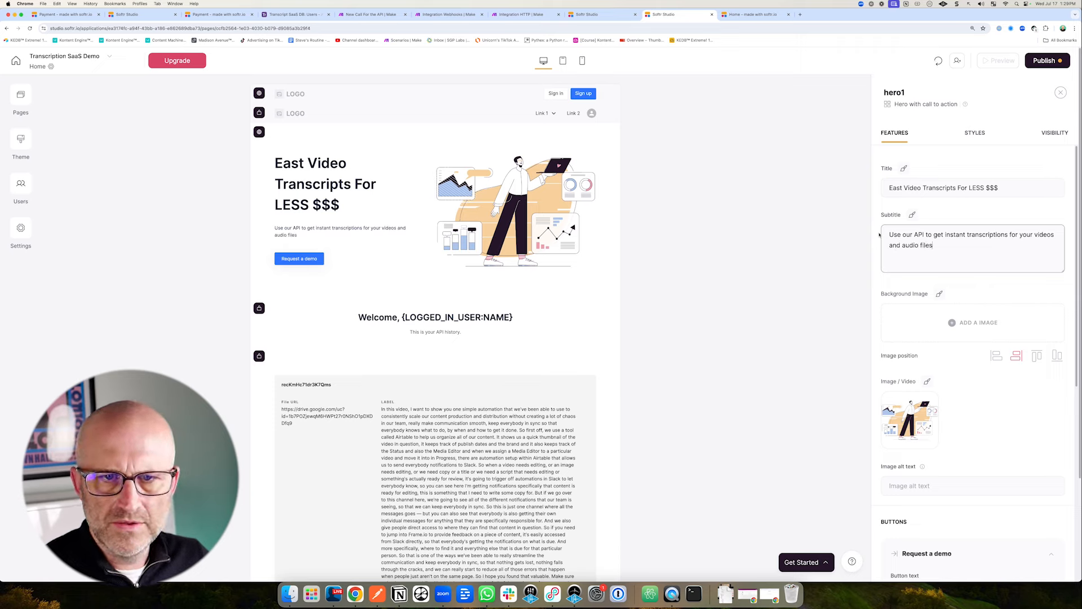
{"action": "left_click_drag", "start_coordinate": [194, 264], "coordinate": [260, 262]}
{"action": "scroll", "coordinate": [902, 372], "scroll_direction": "down", "scroll_amount": 3}
{"action": "left_click_drag", "start_coordinate": [837, 428], "coordinate": [860, 429]}
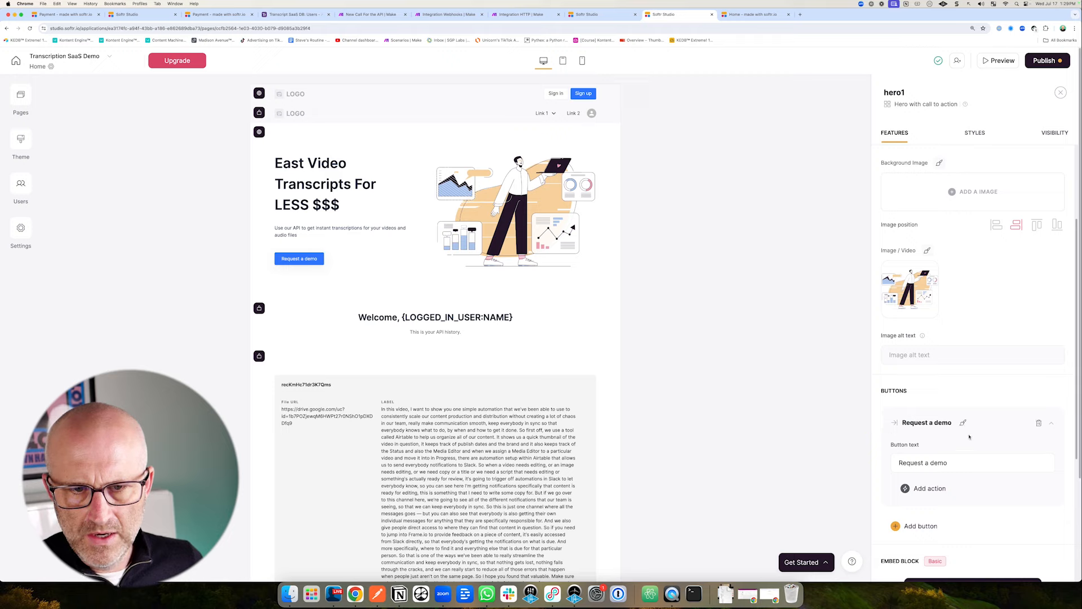
{"action": "left_click_drag", "start_coordinate": [984, 423], "coordinate": [894, 462]}
Relabel the hero button 'Create An Account' and make it open the Sign up page.
{"action": "left_click", "coordinate": [949, 462]}
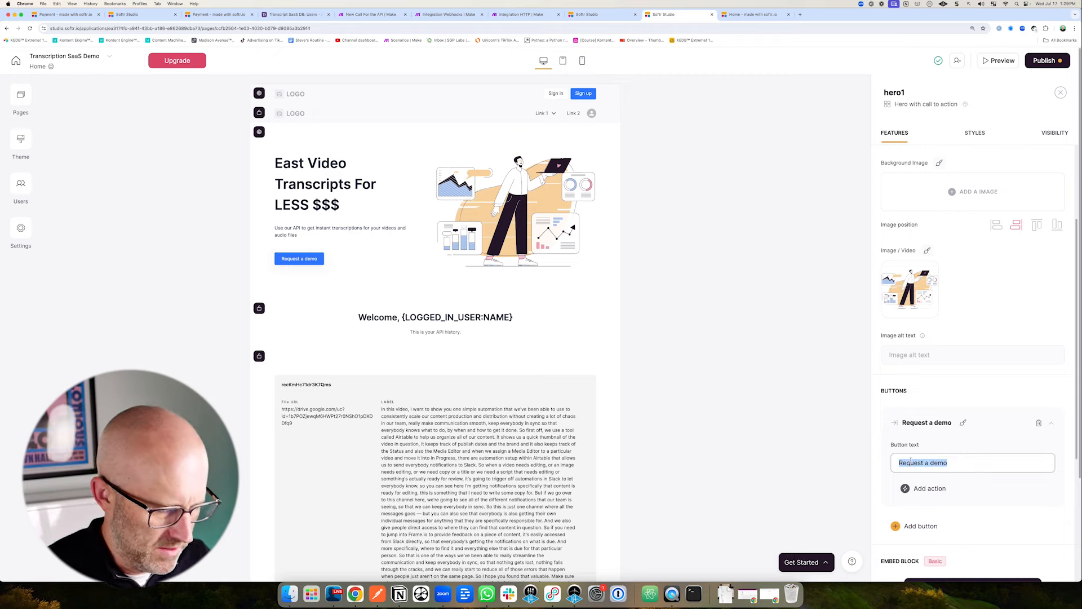
{"action": "type", "text": "Create An Account"}
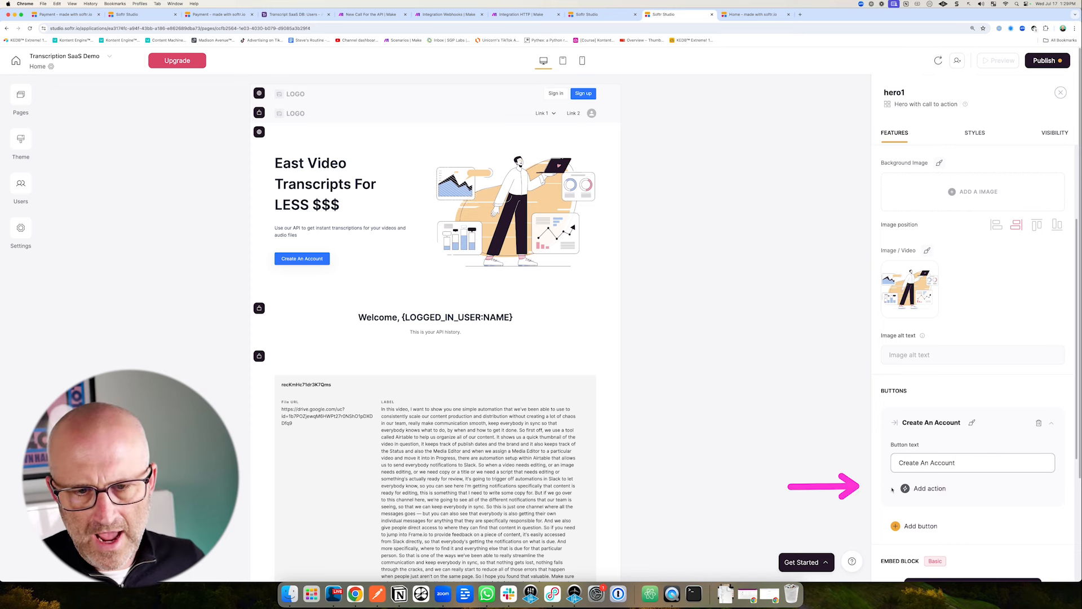
{"action": "left_click", "coordinate": [928, 489]}
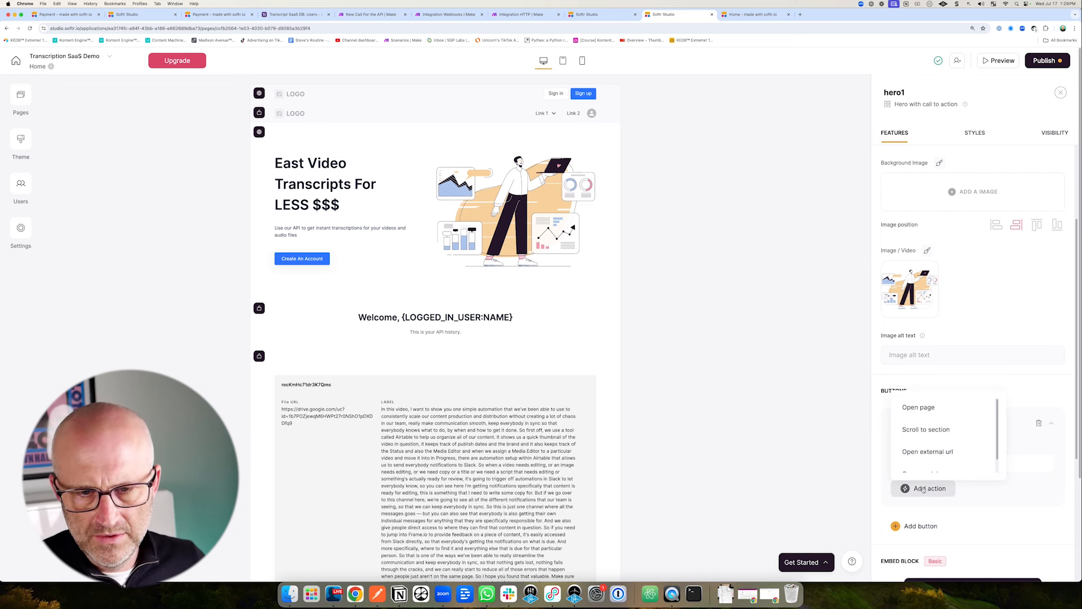
{"action": "left_click", "coordinate": [925, 413]}
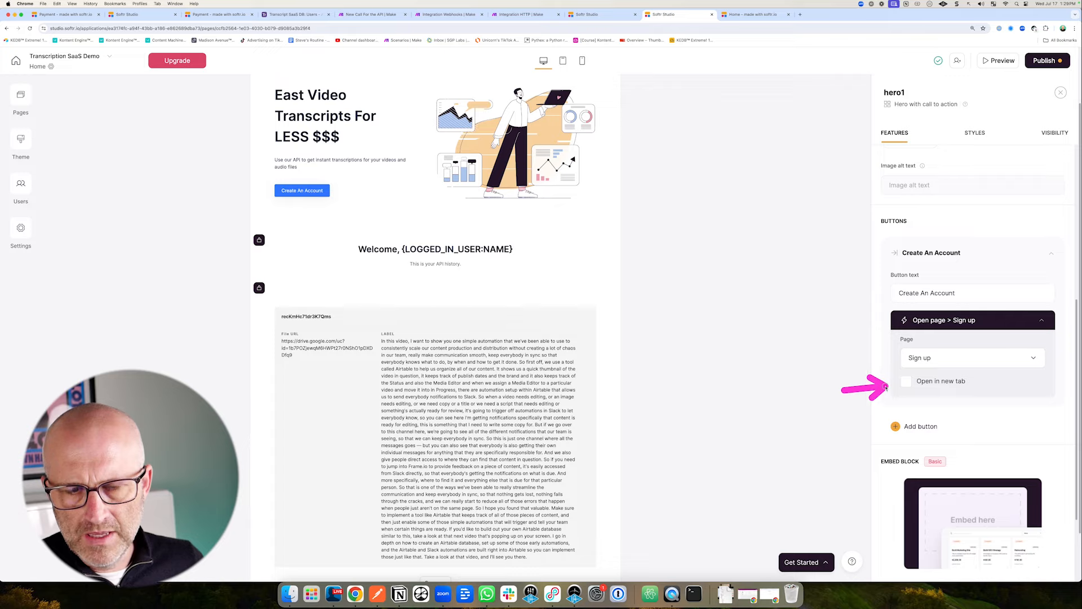
Preview the site with the new logged-out hero section.
{"action": "scroll", "coordinate": [968, 416], "scroll_direction": "down", "scroll_amount": 2}
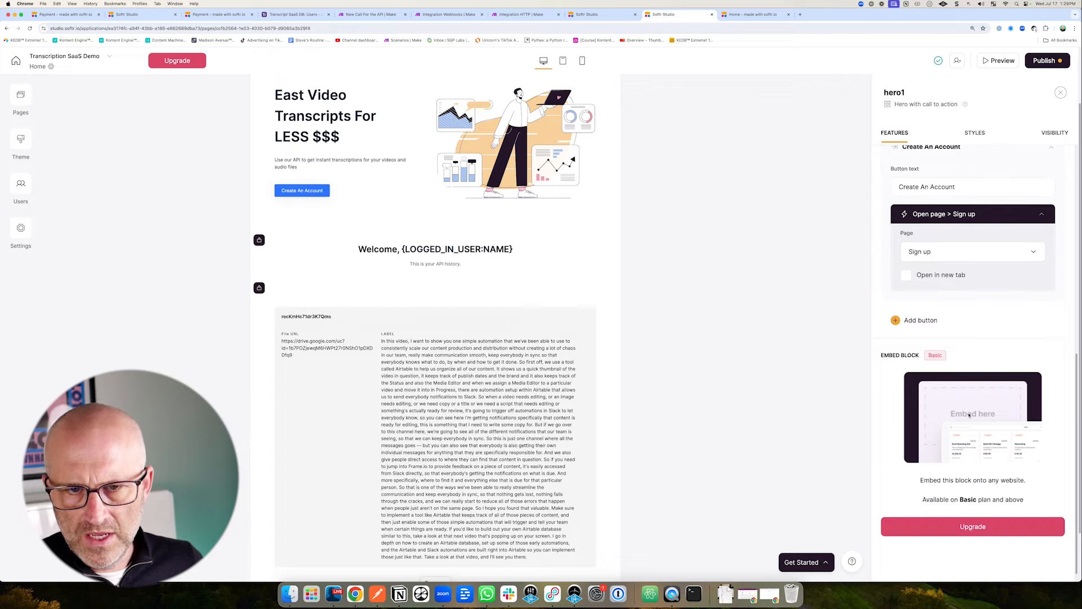
{"action": "scroll", "coordinate": [971, 422], "scroll_direction": "up", "scroll_amount": 5}
{"action": "scroll", "coordinate": [973, 426], "scroll_direction": "up", "scroll_amount": 2}
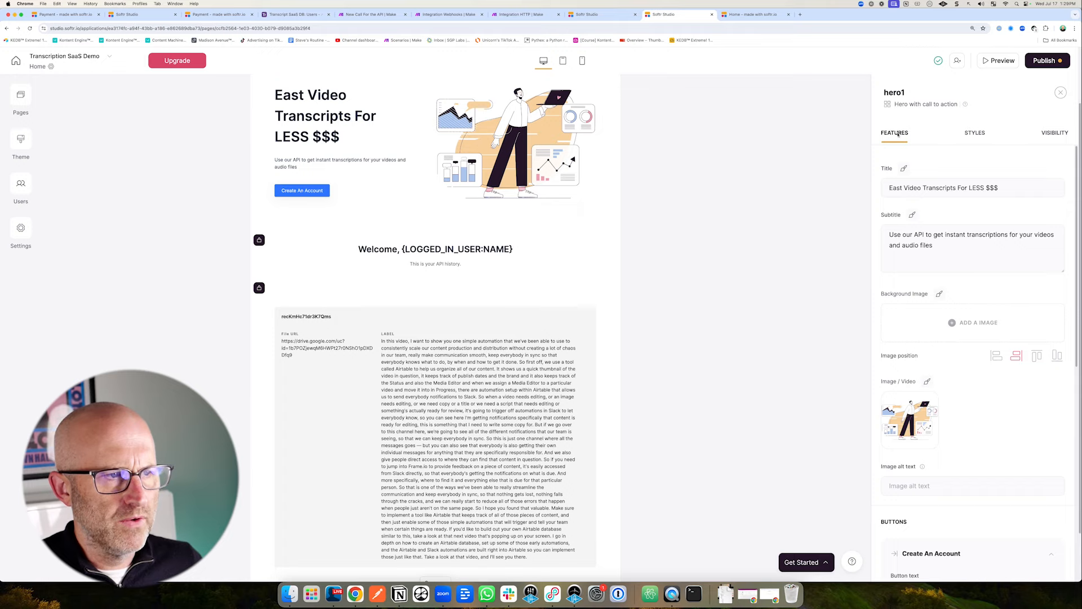
{"action": "left_click", "coordinate": [998, 60]}
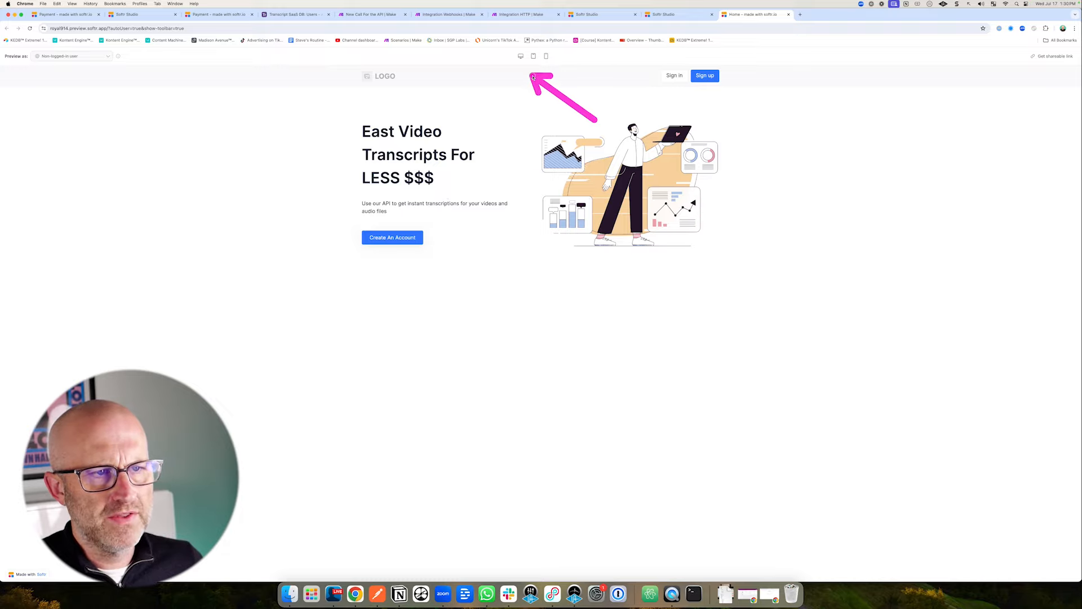
View the preview at tablet, mobile and desktop widths, confirm Create An Account opens Sign Up, then return to Studio.
{"action": "left_click", "coordinate": [533, 56]}
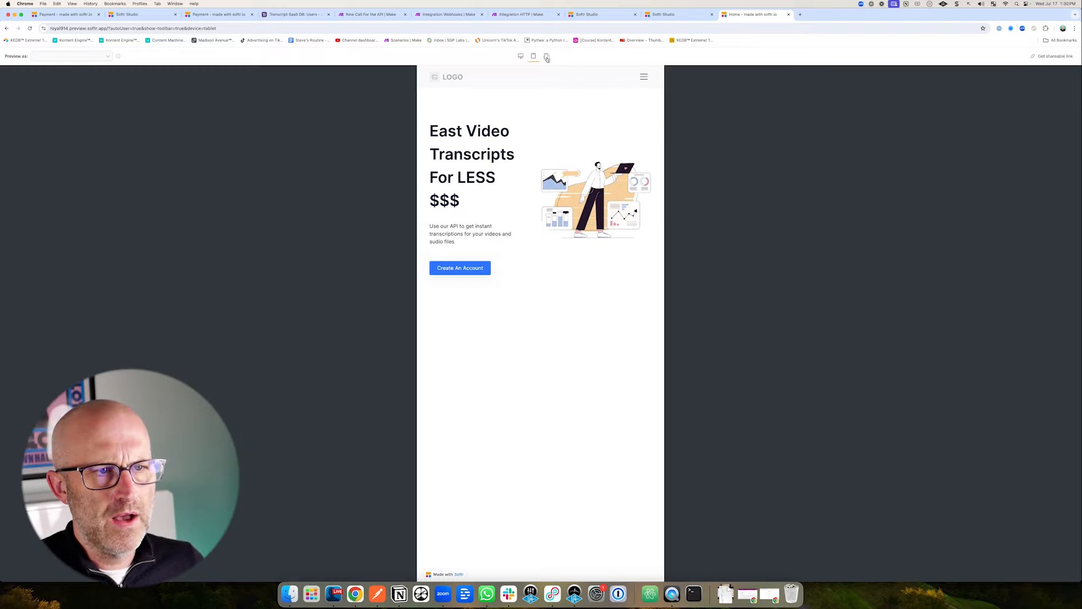
{"action": "left_click", "coordinate": [547, 57]}
{"action": "left_click", "coordinate": [533, 57]}
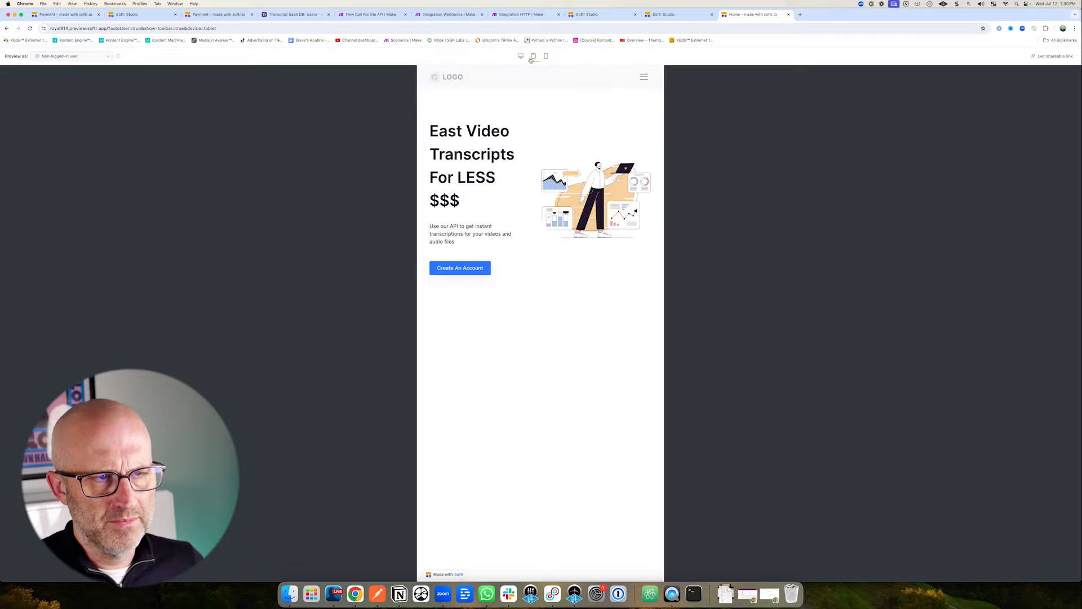
{"action": "left_click", "coordinate": [521, 56]}
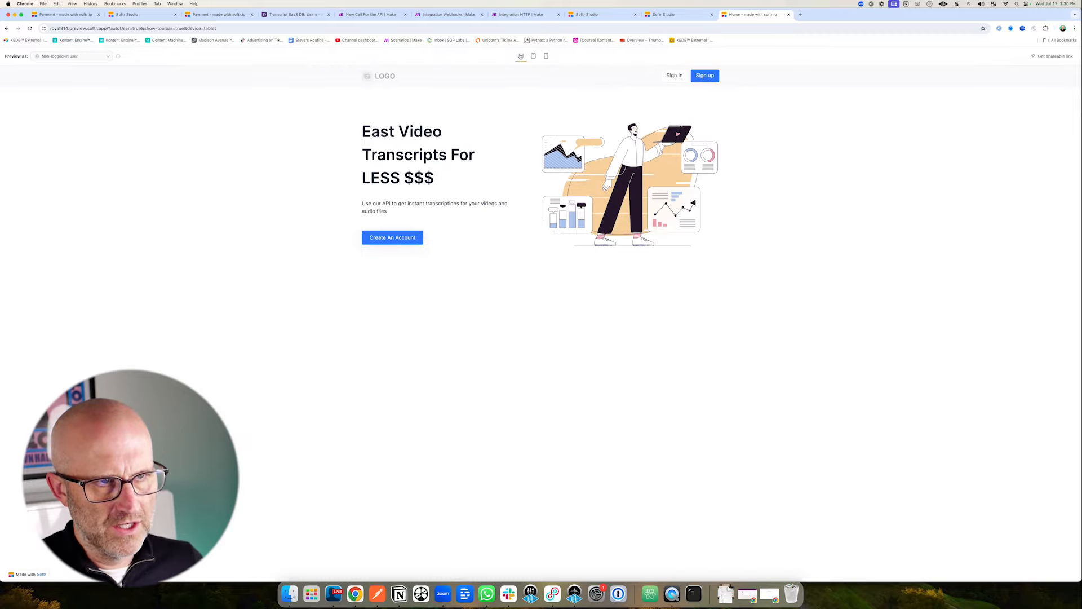
{"action": "left_click", "coordinate": [383, 238]}
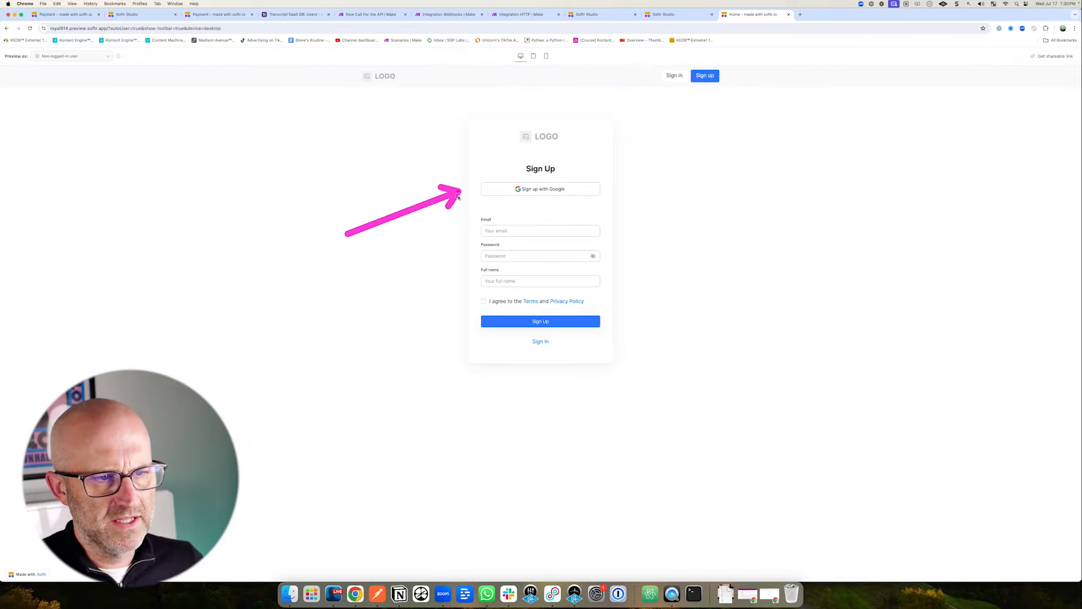
{"action": "left_click", "coordinate": [674, 14]}
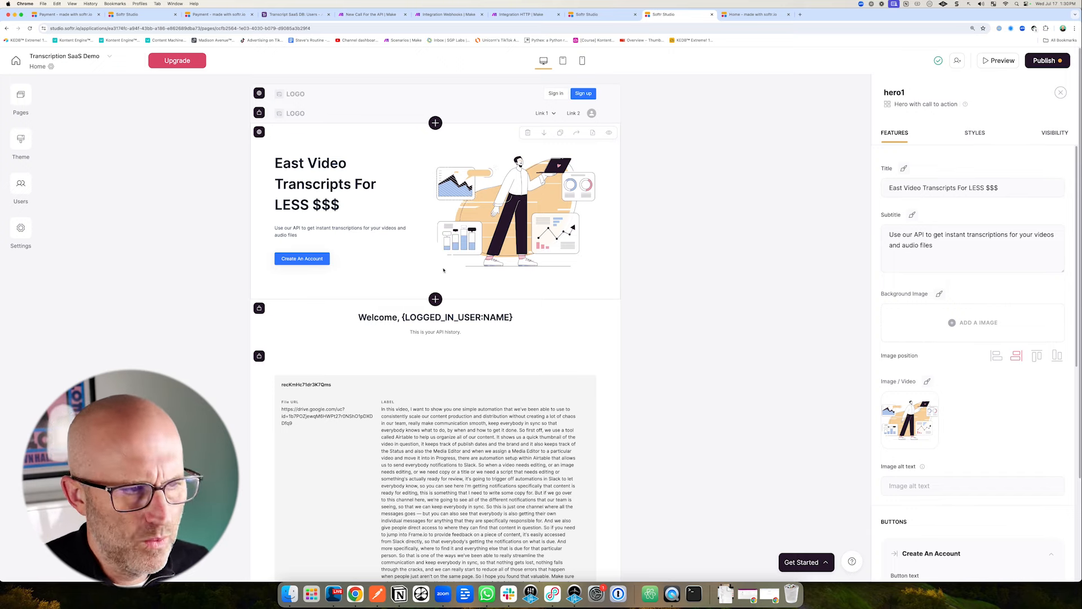
Add two new pages named 'API Key' and 'Documentation'.
{"action": "left_click", "coordinate": [21, 96]}
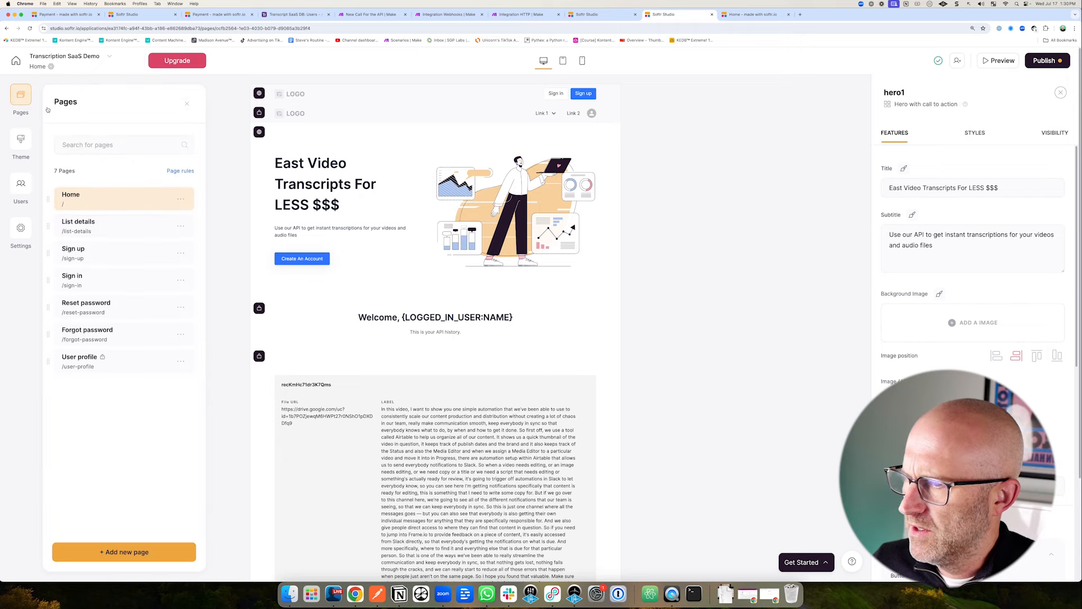
{"action": "left_click", "coordinate": [133, 551]}
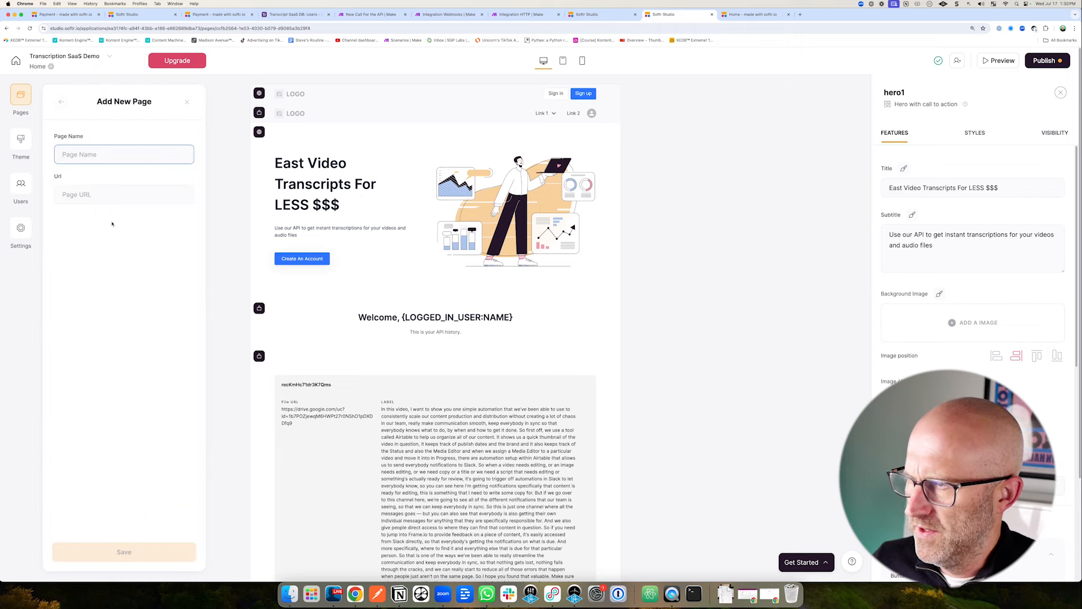
{"action": "type", "text": "API Key"}
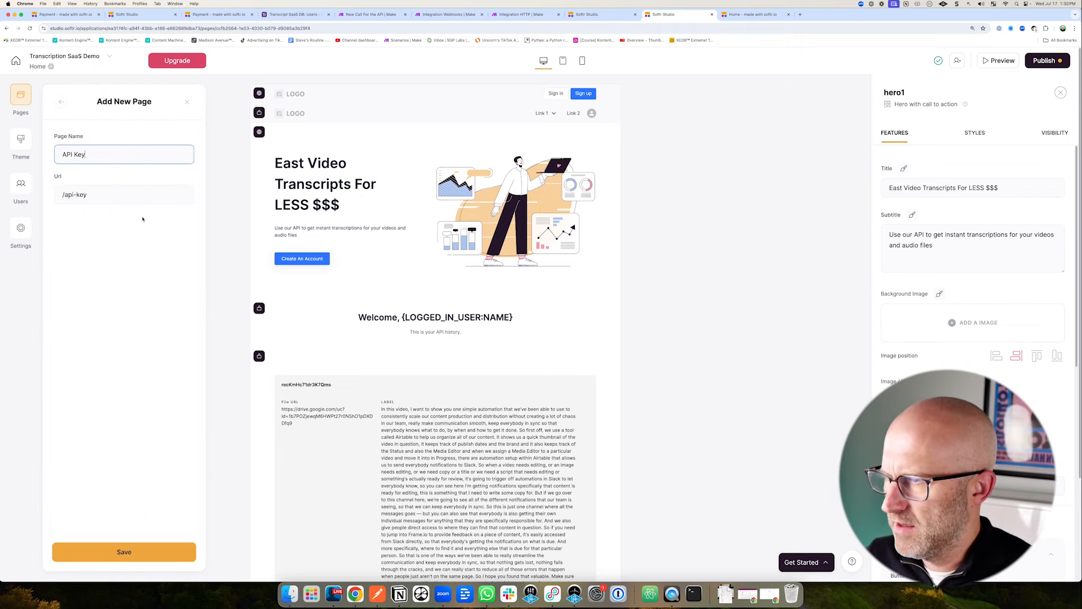
{"action": "left_click", "coordinate": [127, 553]}
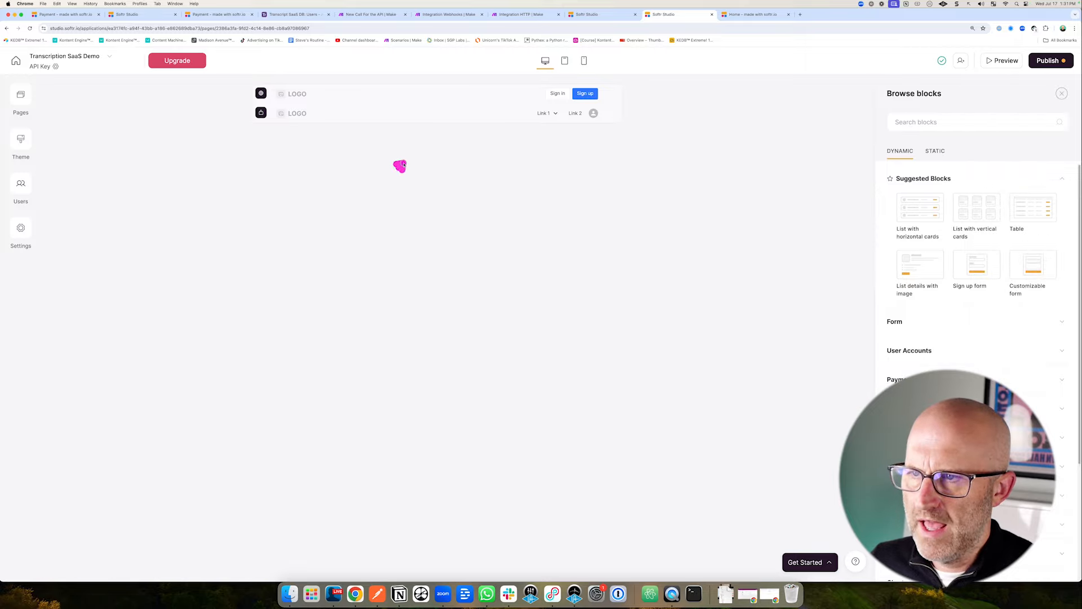
{"action": "left_click", "coordinate": [22, 97]}
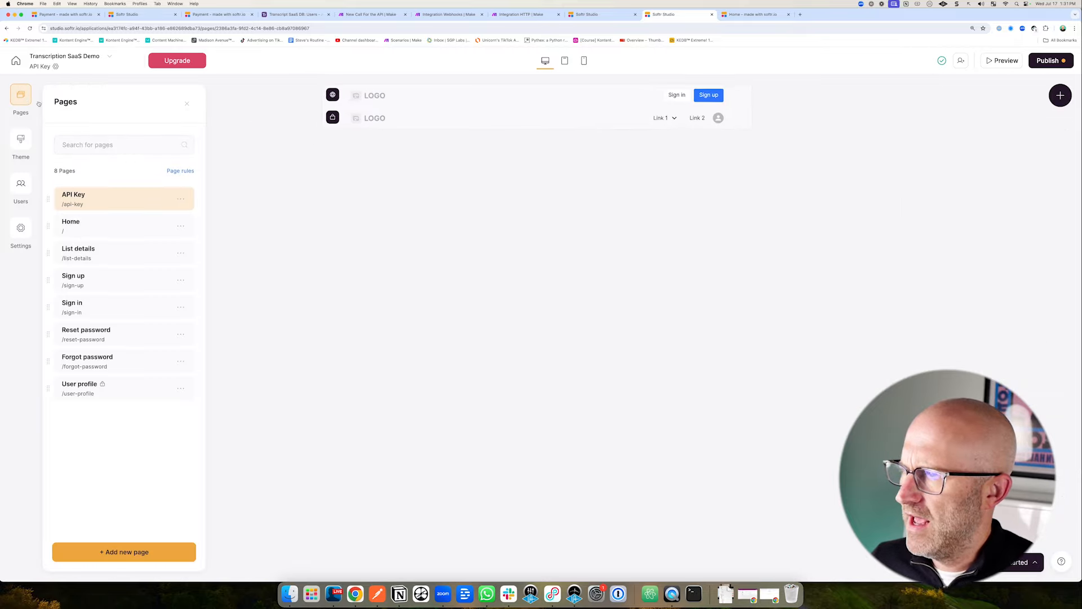
{"action": "left_click", "coordinate": [85, 146]}
{"action": "type", "text": "mentation"}
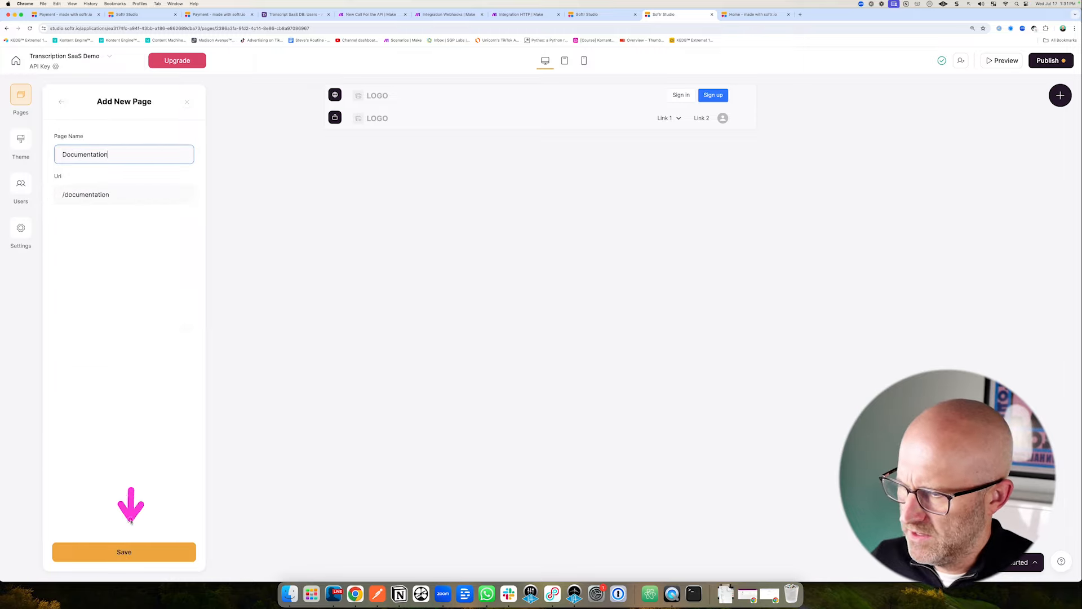
{"action": "left_click", "coordinate": [131, 551]}
Delete the unused List details page.
{"action": "left_click", "coordinate": [22, 98]}
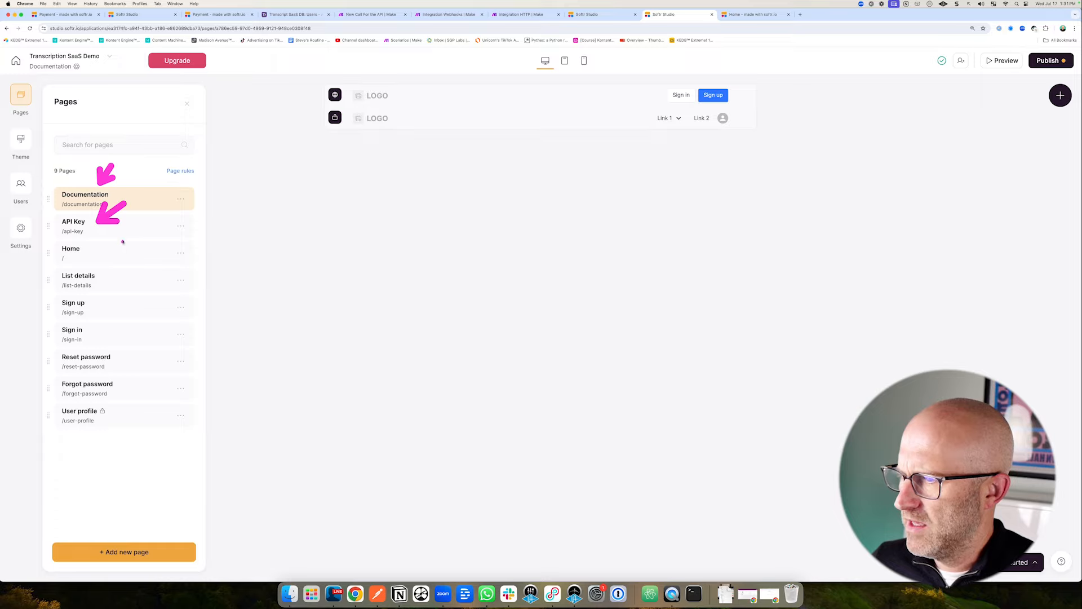
{"action": "mouse_move", "coordinate": [122, 242]}
{"action": "left_mouse_down"}
{"action": "mouse_move", "coordinate": [100, 251]}
{"action": "mouse_move", "coordinate": [111, 279]}
{"action": "left_mouse_up"}
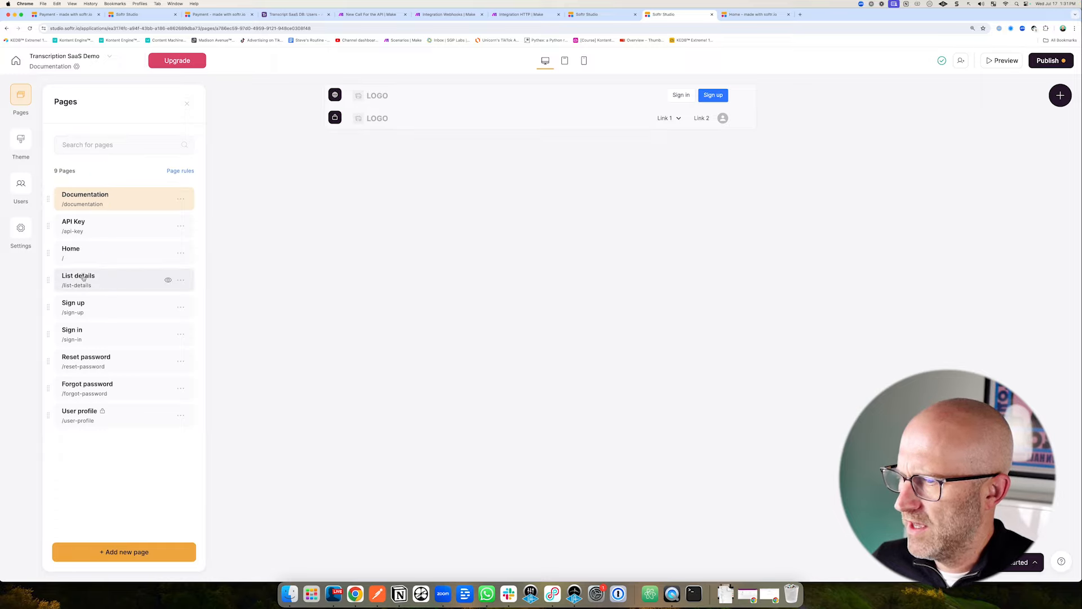
{"action": "left_click", "coordinate": [83, 276]}
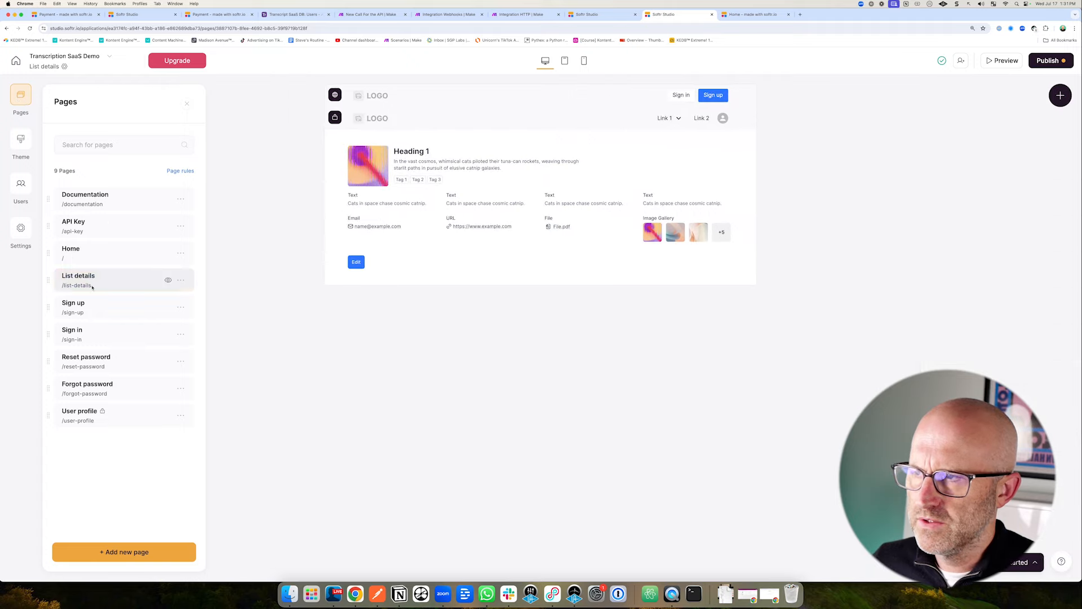
{"action": "left_click", "coordinate": [181, 281]}
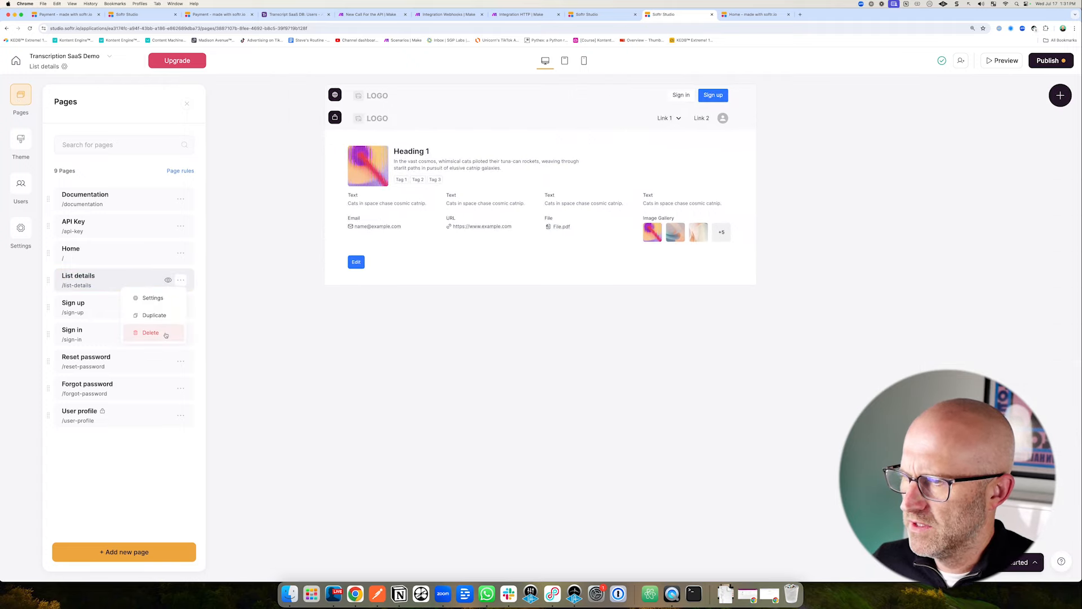
{"action": "left_click", "coordinate": [161, 332]}
{"action": "left_click", "coordinate": [636, 342]}
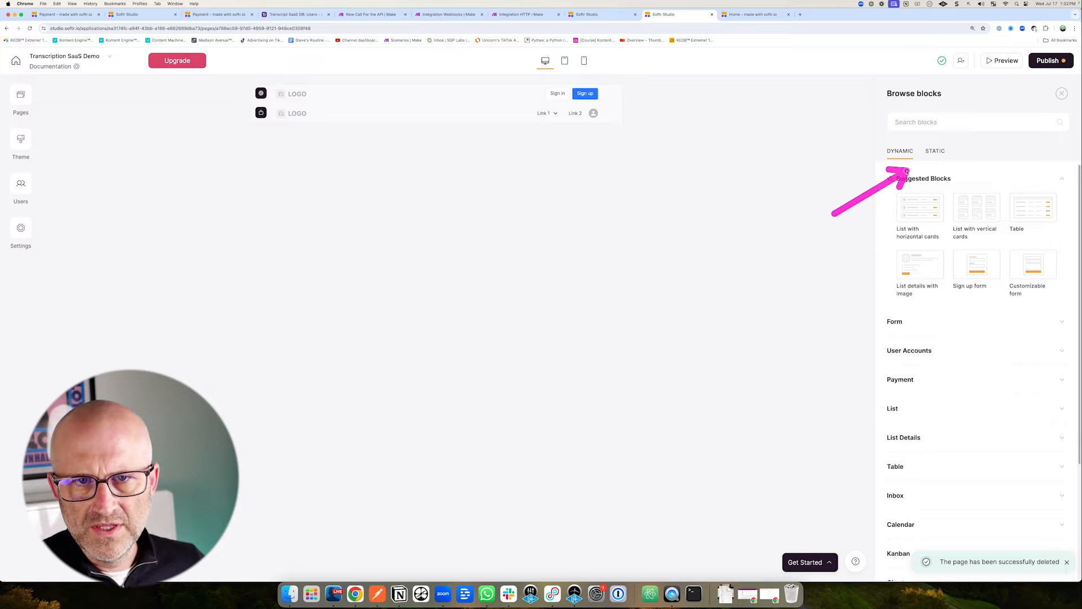
Add a Code highlighter block from the Other category to the Documentation page.
{"action": "left_click", "coordinate": [936, 151]}
{"action": "scroll", "coordinate": [958, 320], "scroll_direction": "down", "scroll_amount": 1}
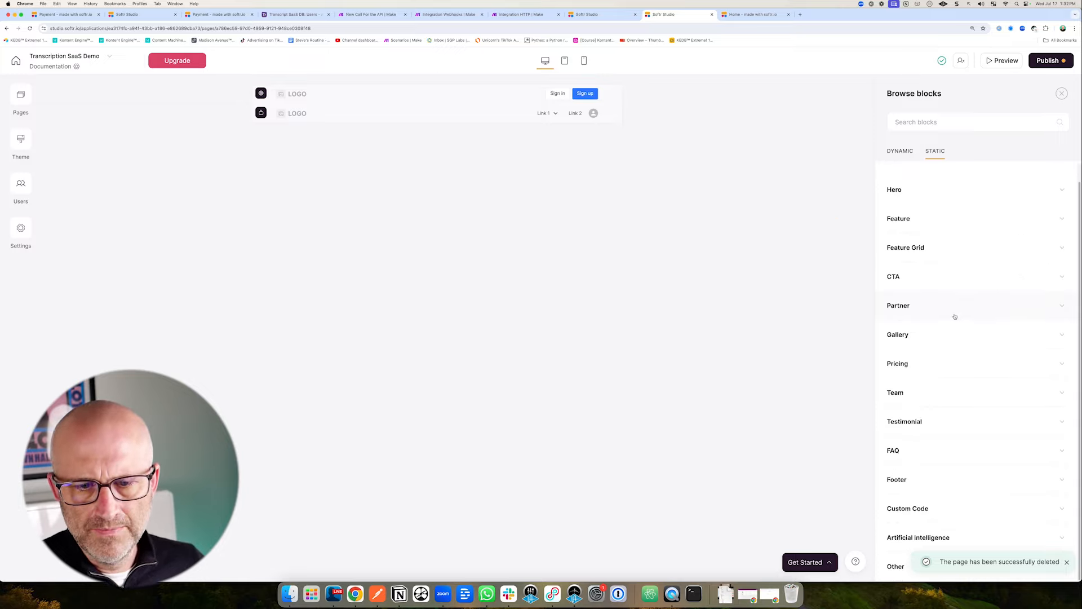
{"action": "left_click", "coordinate": [1067, 560]}
{"action": "scroll", "coordinate": [1067, 559], "scroll_direction": "down", "scroll_amount": 2}
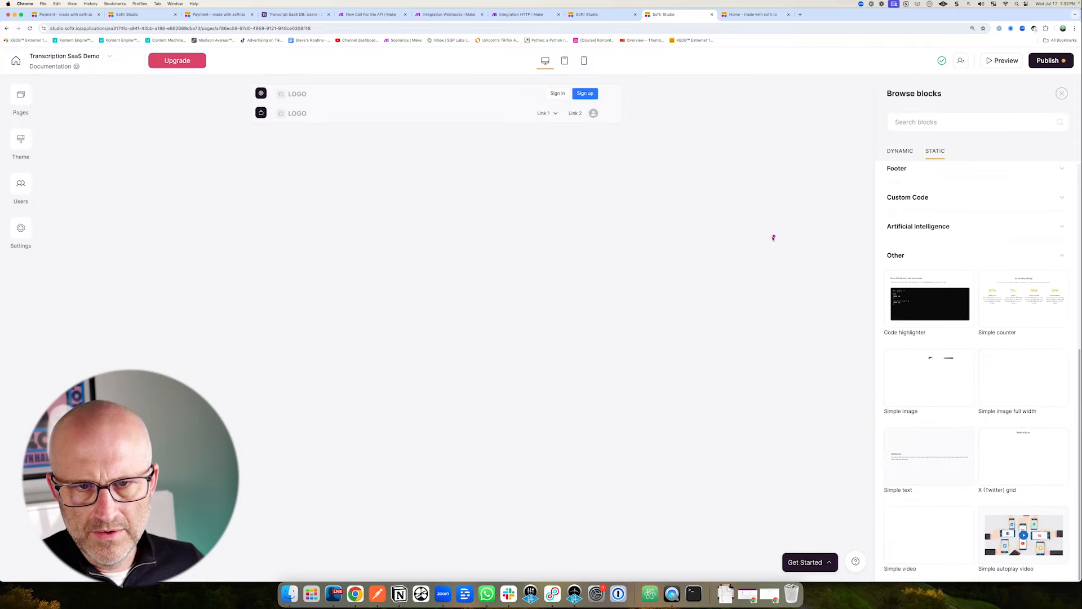
{"action": "left_click", "coordinate": [928, 300]}
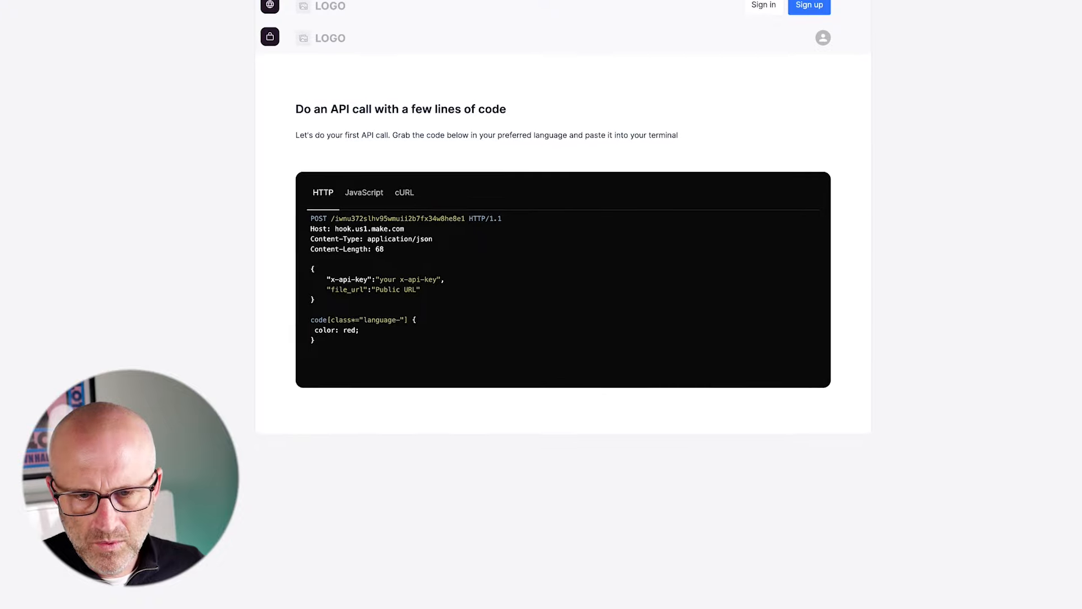
Copy the sample code and relabel the first snippet from CSS to HTTP.
{"action": "right_click", "coordinate": [899, 499]}
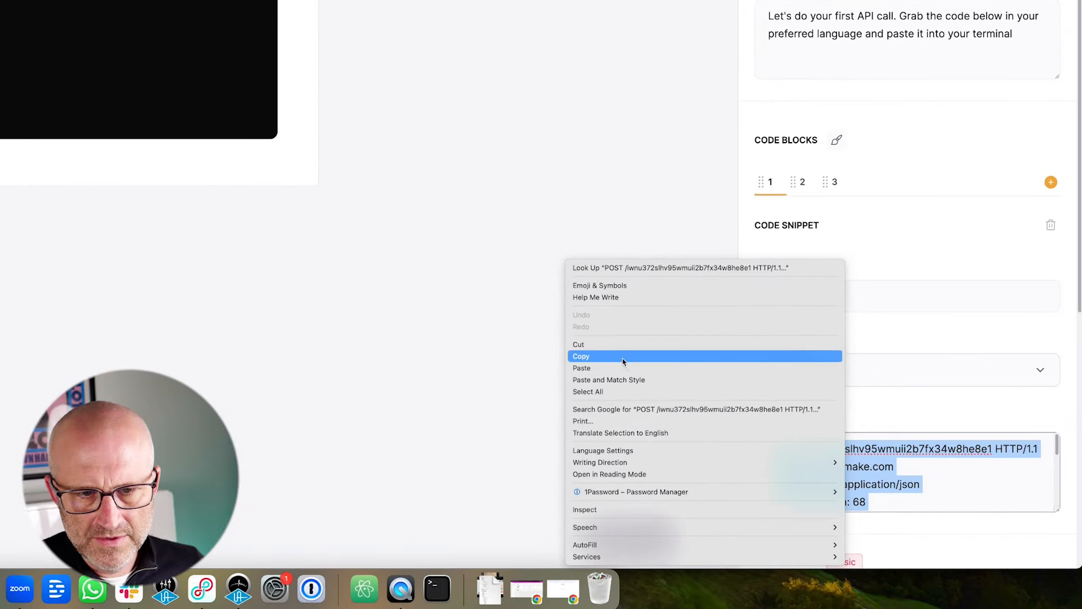
{"action": "left_click", "coordinate": [623, 358]}
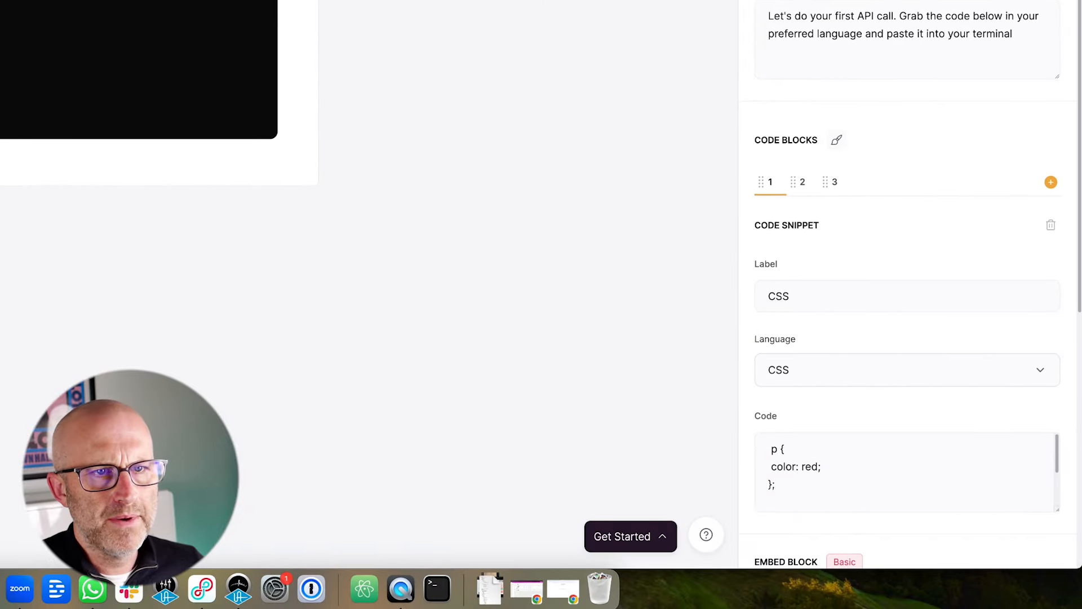
{"action": "left_click_drag", "start_coordinate": [809, 304], "coordinate": [737, 291]}
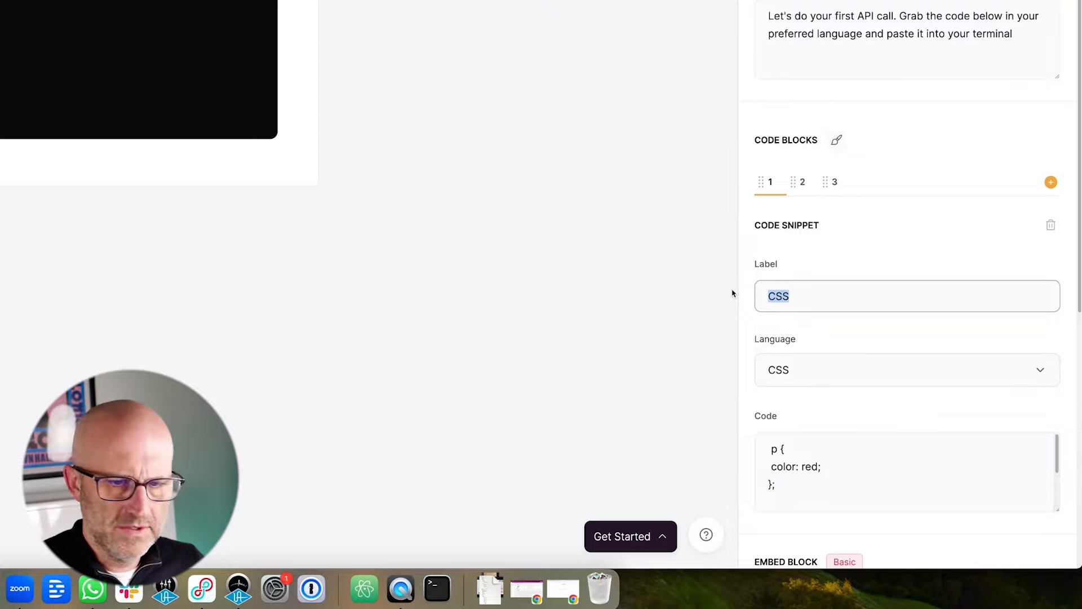
{"action": "type", "text": "HTTP"}
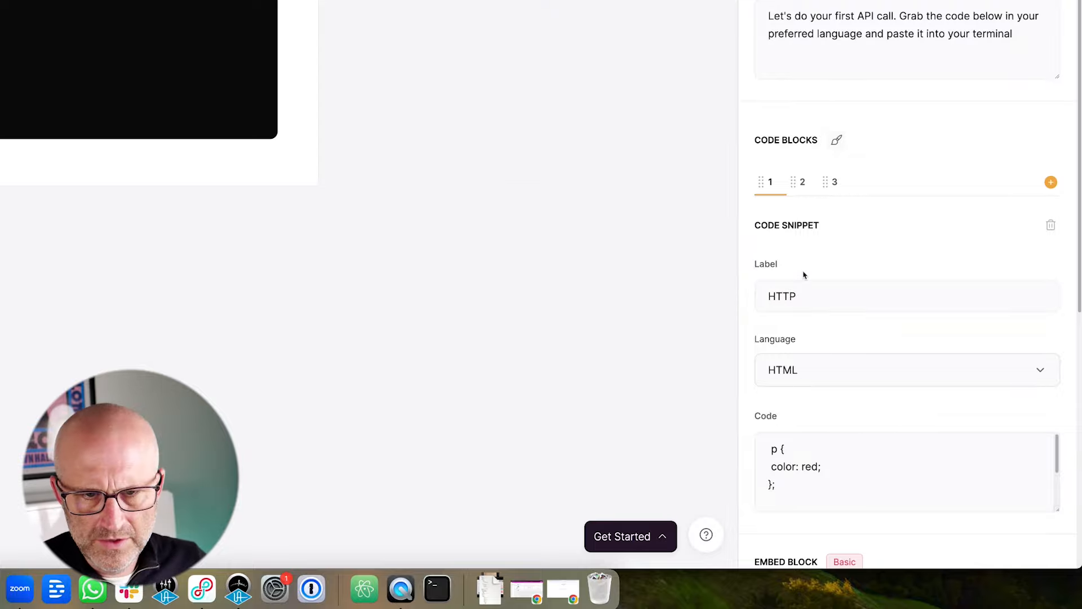
Replace the first snippet's sample CSS with the HTTP POST request to the Make webhook.
{"action": "left_click", "coordinate": [833, 447]}
{"action": "left_click_drag", "start_coordinate": [778, 485], "coordinate": [763, 432]}
{"action": "key", "text": "BackSpace"}
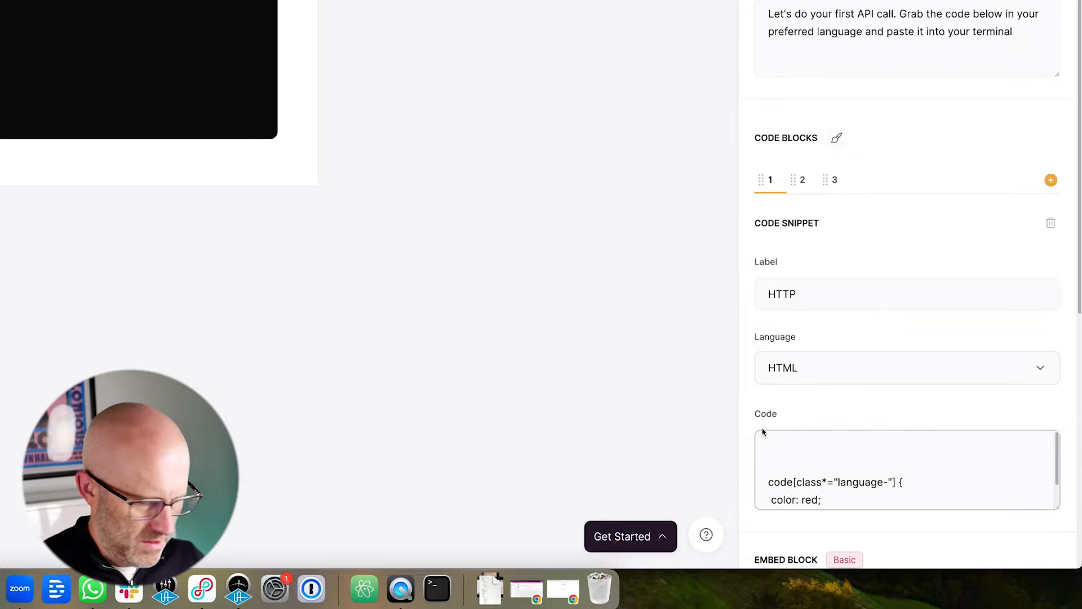
{"action": "scroll", "coordinate": [817, 461], "scroll_direction": "down", "scroll_amount": 2}
{"action": "left_click_drag", "start_coordinate": [785, 488], "coordinate": [748, 435]}
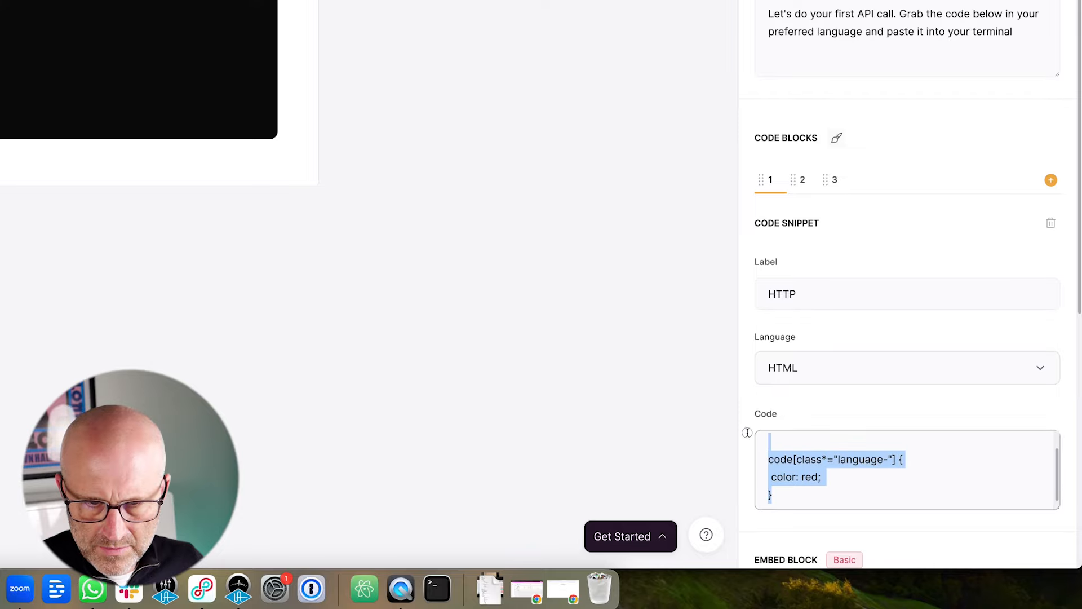
{"action": "key", "text": "super+v"}
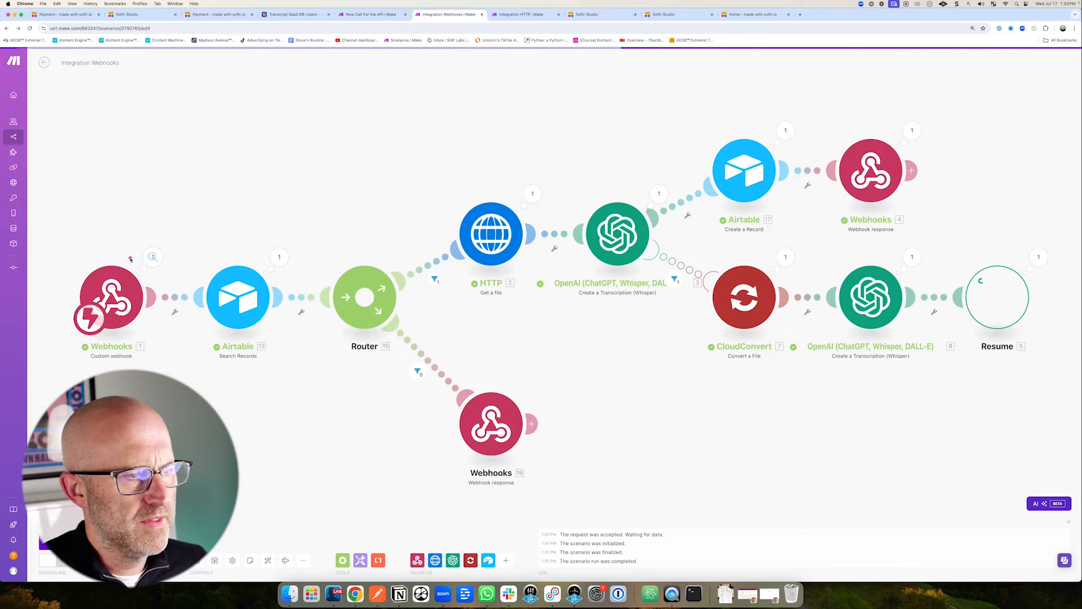
{"action": "left_click_drag", "start_coordinate": [111, 166], "coordinate": [114, 251]}
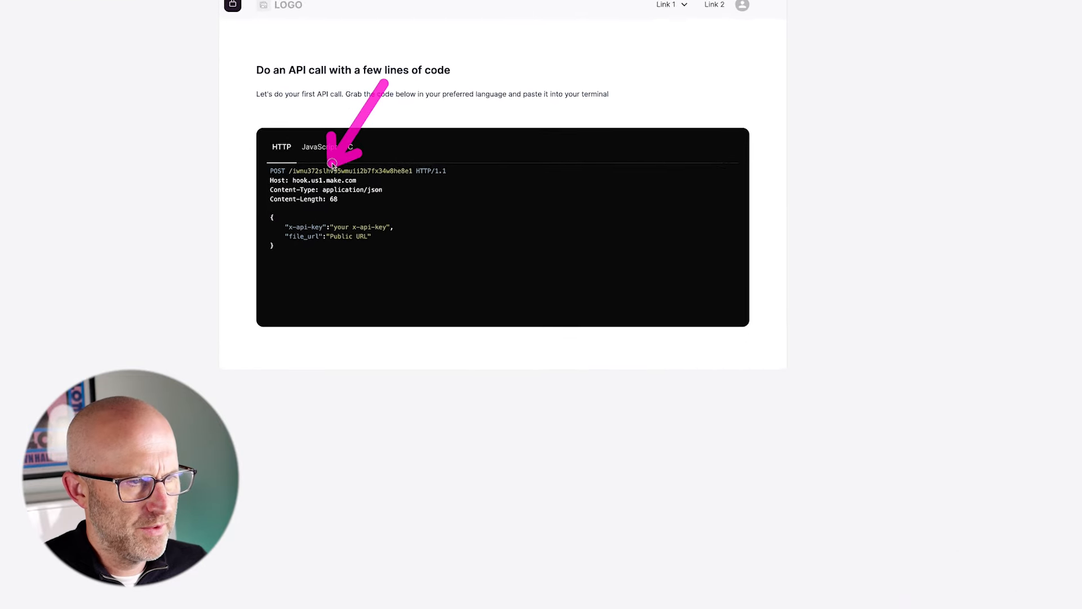
Copy the JavaScript fetch request from the original app's second code snippet.
{"action": "mouse_move", "coordinate": [320, 140]}
{"action": "left_mouse_down"}
{"action": "mouse_move", "coordinate": [290, 210]}
{"action": "mouse_move", "coordinate": [342, 200]}
{"action": "mouse_move", "coordinate": [355, 214]}
{"action": "mouse_move", "coordinate": [280, 195]}
{"action": "mouse_move", "coordinate": [272, 204]}
{"action": "mouse_move", "coordinate": [290, 221]}
{"action": "mouse_move", "coordinate": [360, 219]}
{"action": "left_mouse_up"}
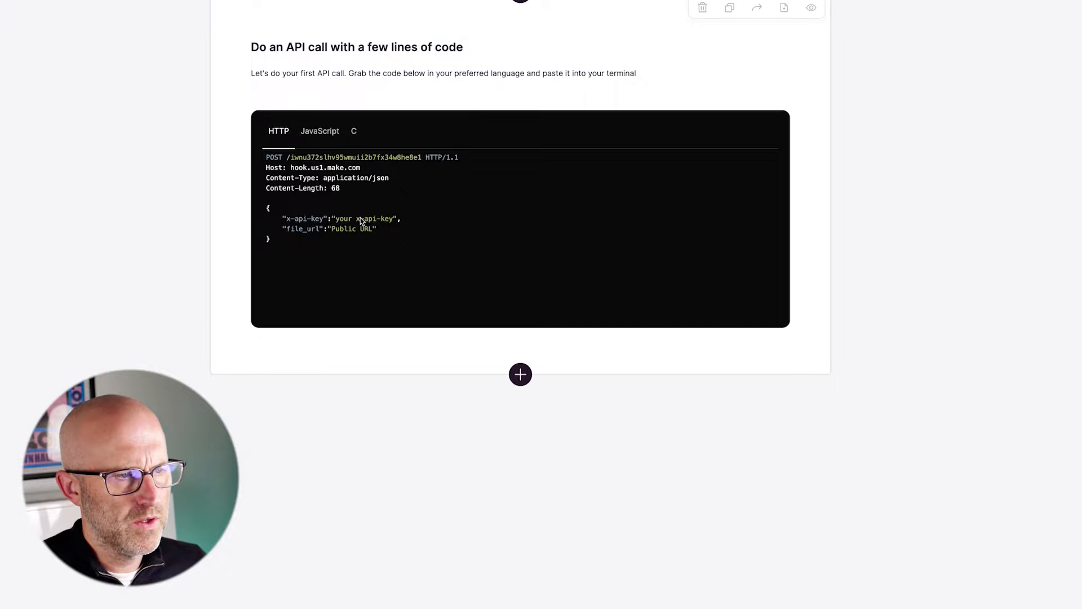
{"action": "left_click_drag", "start_coordinate": [337, 45], "coordinate": [328, 99]}
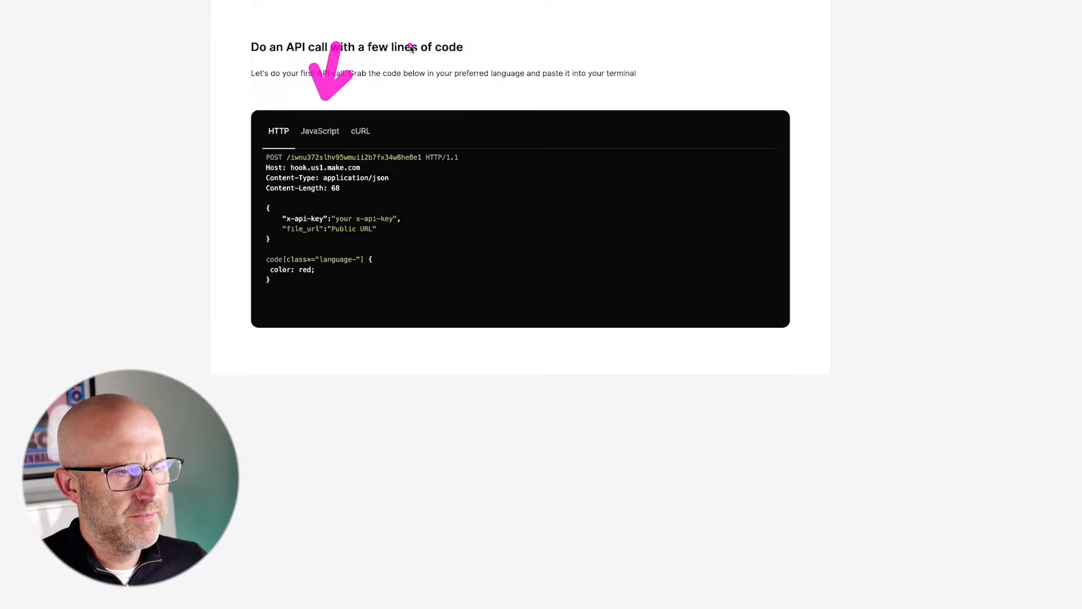
{"action": "left_click_drag", "start_coordinate": [412, 50], "coordinate": [371, 116]}
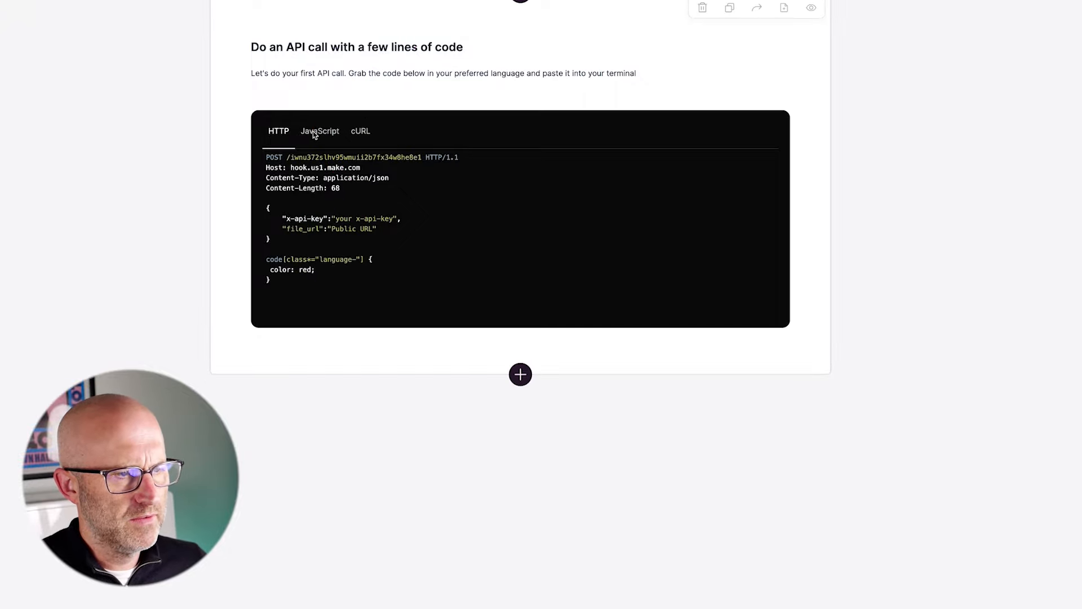
{"action": "left_click", "coordinate": [914, 351]}
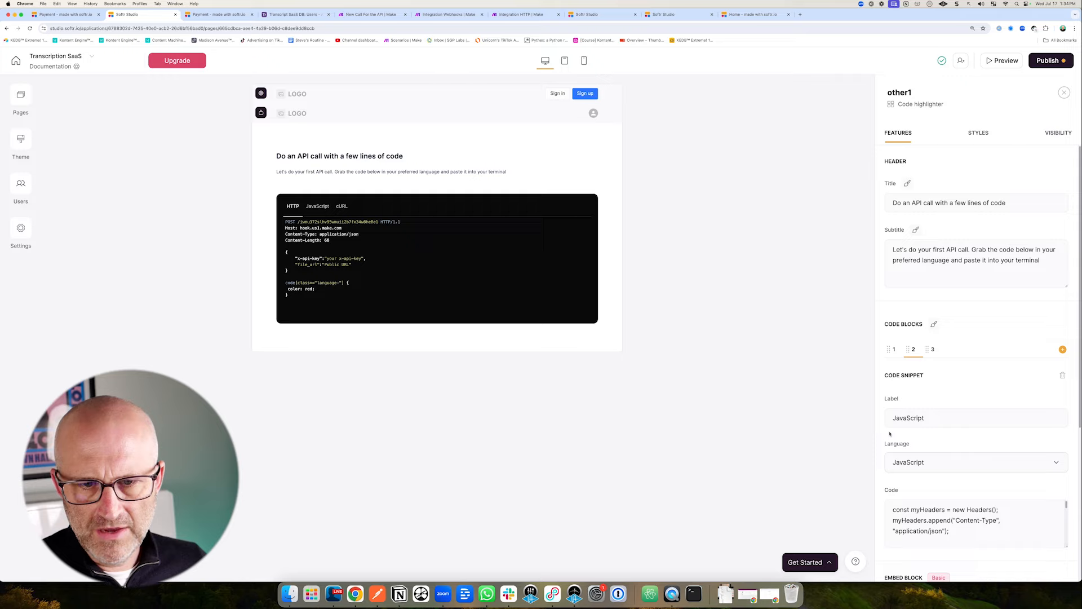
{"action": "scroll", "coordinate": [890, 434], "scroll_direction": "down", "scroll_amount": 2}
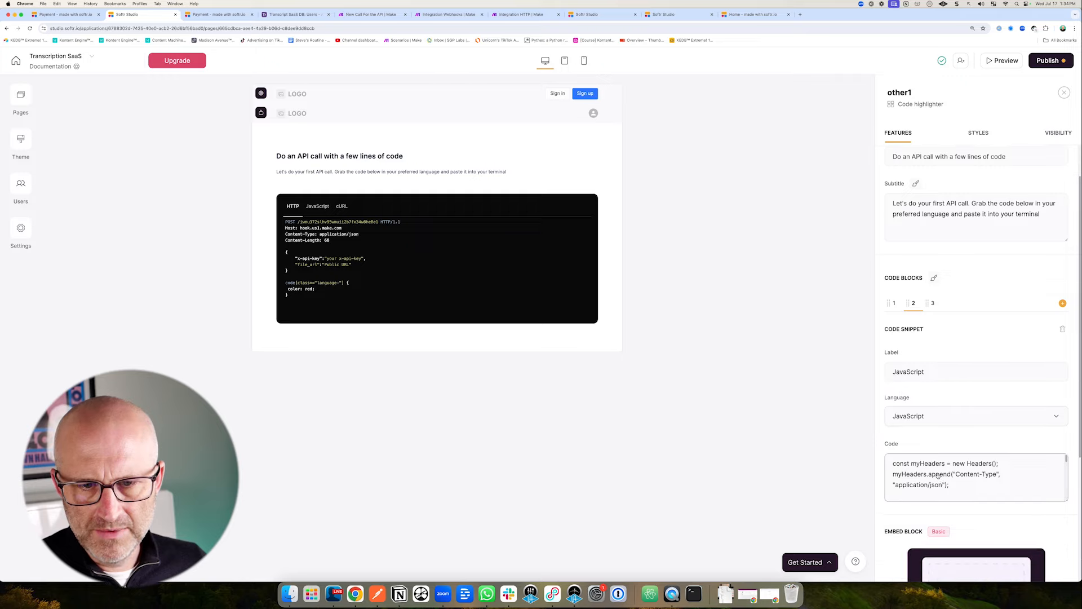
{"action": "scroll", "coordinate": [946, 476], "scroll_direction": "down", "scroll_amount": 4}
{"action": "left_click_drag", "start_coordinate": [888, 331], "coordinate": [873, 311]}
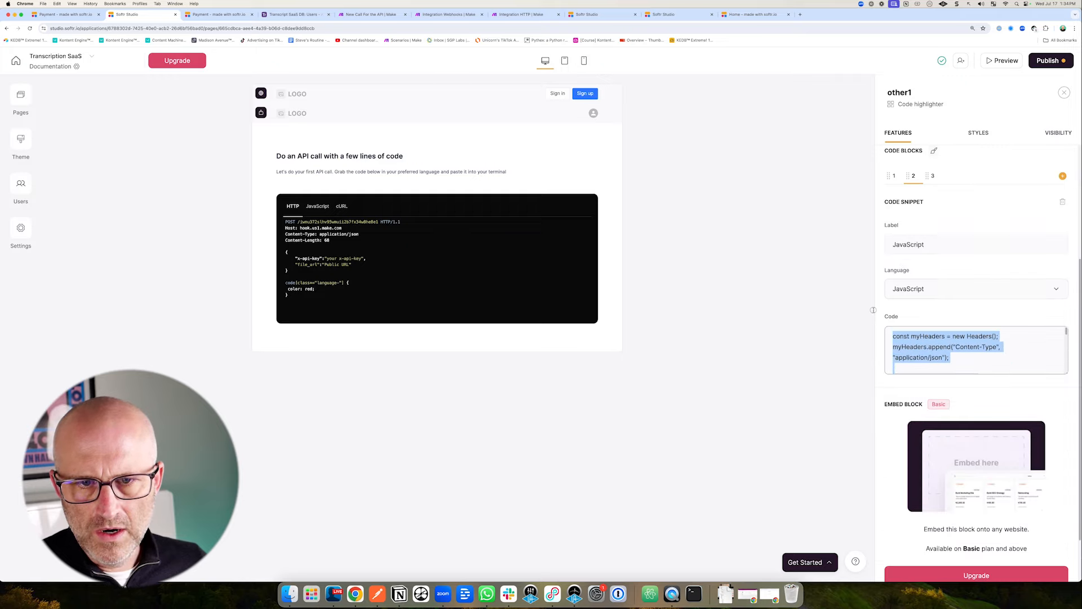
{"action": "right_click", "coordinate": [912, 337]}
{"action": "left_click", "coordinate": [897, 391]}
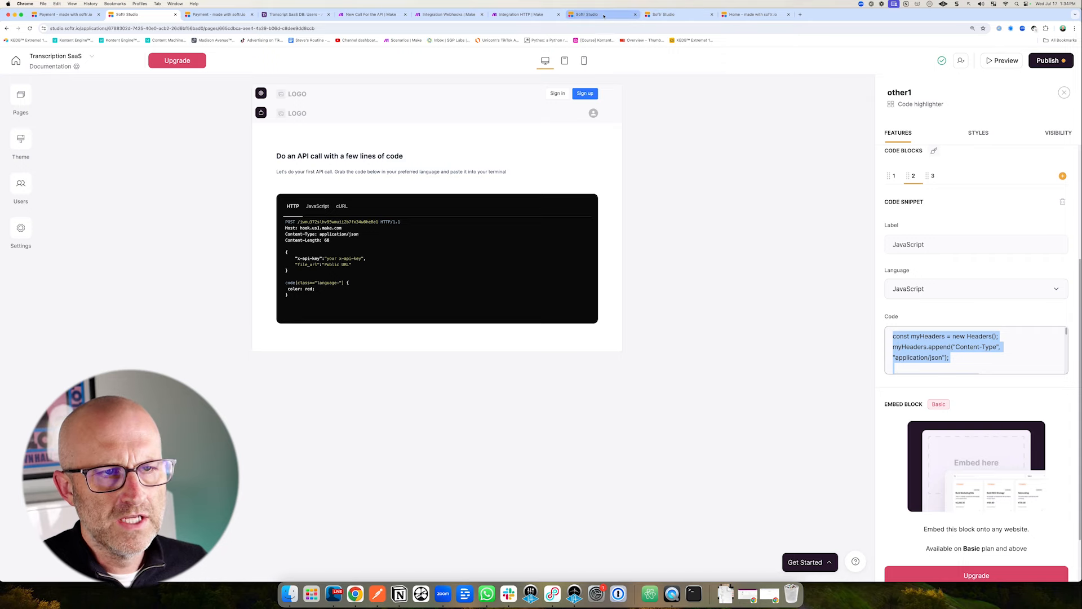
Paste the fetch request over the demo app's placeholder JavaScript snippet.
{"action": "left_click", "coordinate": [665, 15]}
{"action": "left_click", "coordinate": [914, 349]}
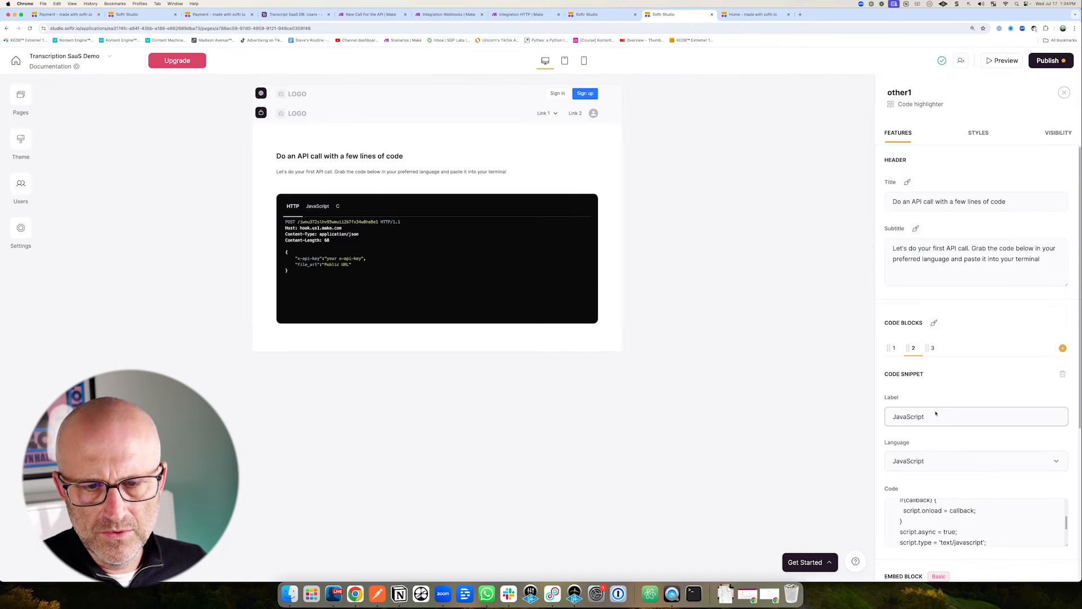
{"action": "scroll", "coordinate": [1027, 504], "scroll_direction": "down", "scroll_amount": 1}
{"action": "scroll", "coordinate": [1027, 503], "scroll_direction": "down", "scroll_amount": 2}
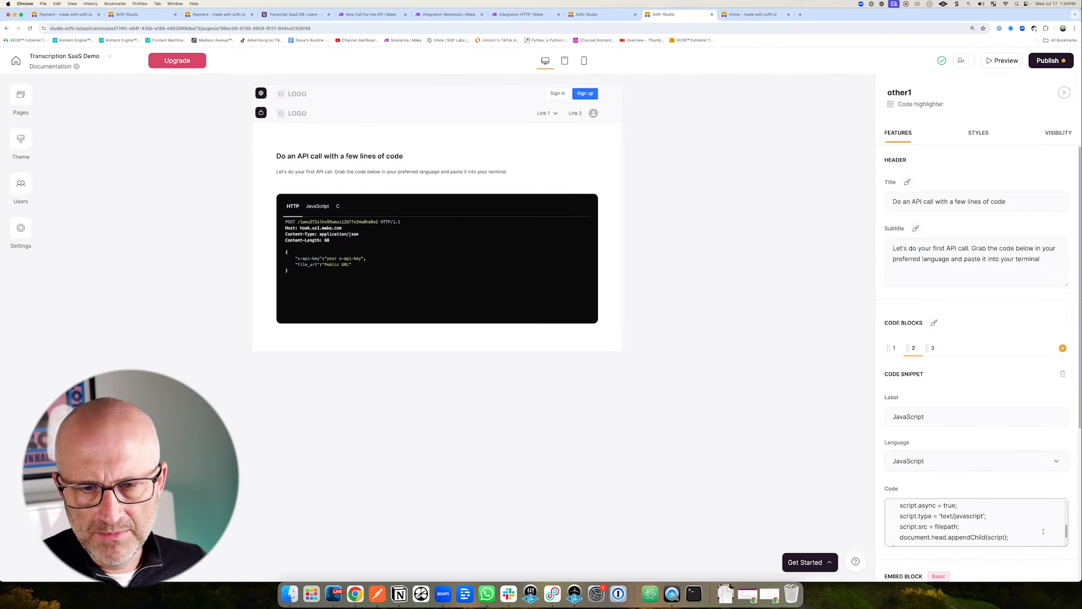
{"action": "left_click_drag", "start_coordinate": [896, 536], "coordinate": [877, 483]}
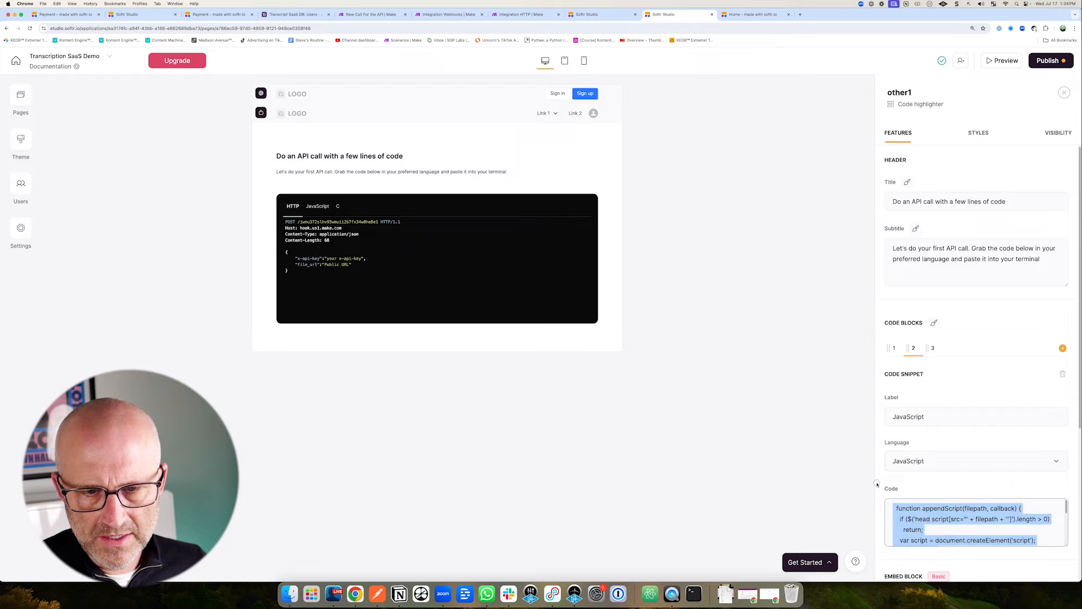
{"action": "key", "text": "super+v"}
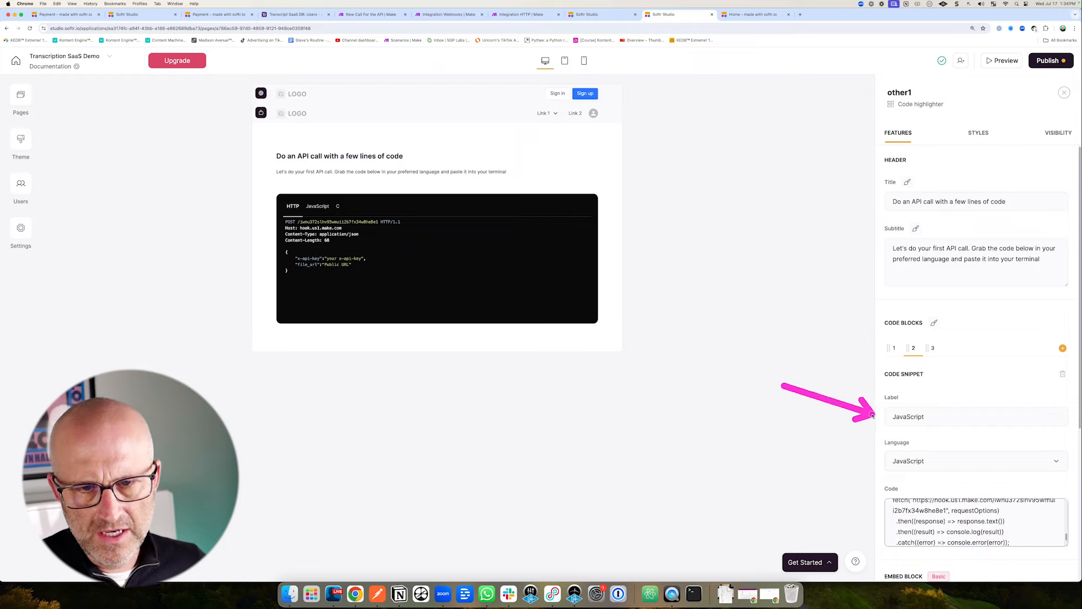
{"action": "scroll", "coordinate": [959, 417], "scroll_direction": "down", "scroll_amount": 3}
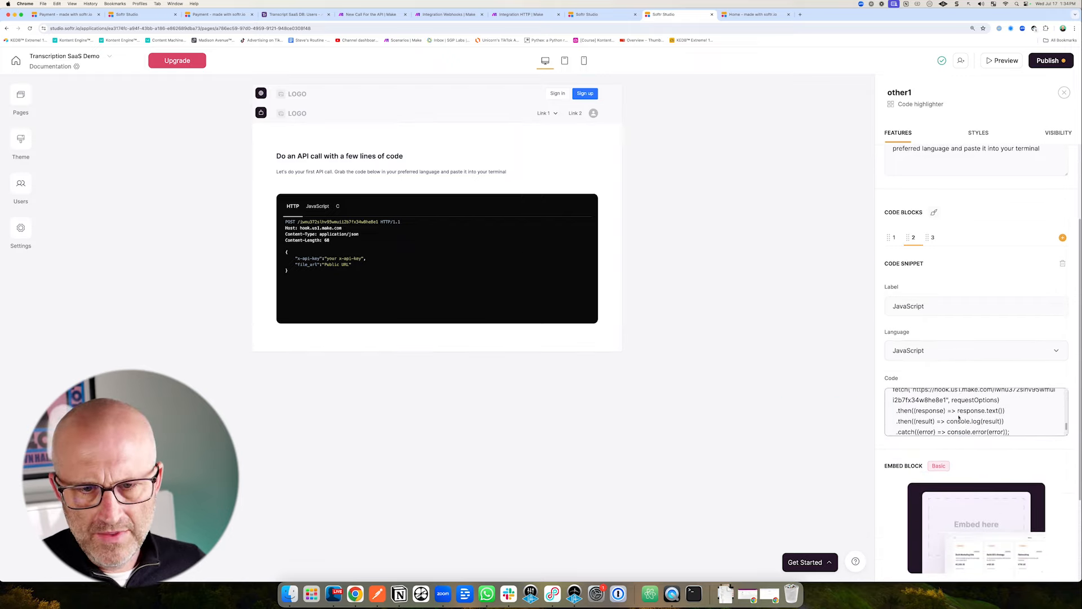
{"action": "scroll", "coordinate": [959, 417], "scroll_direction": "up", "scroll_amount": 2}
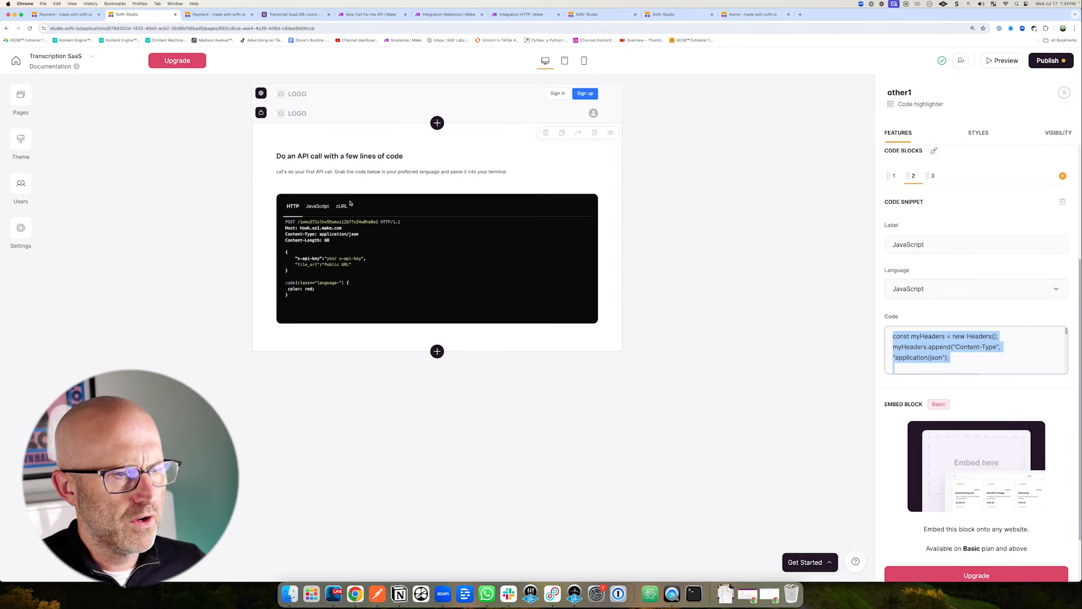
Copy the curl request from the original app and paste it into the demo's CURL snippet.
{"action": "left_click", "coordinate": [992, 332]}
{"action": "scroll", "coordinate": [991, 332], "scroll_direction": "up", "scroll_amount": 3}
{"action": "left_click", "coordinate": [932, 280]}
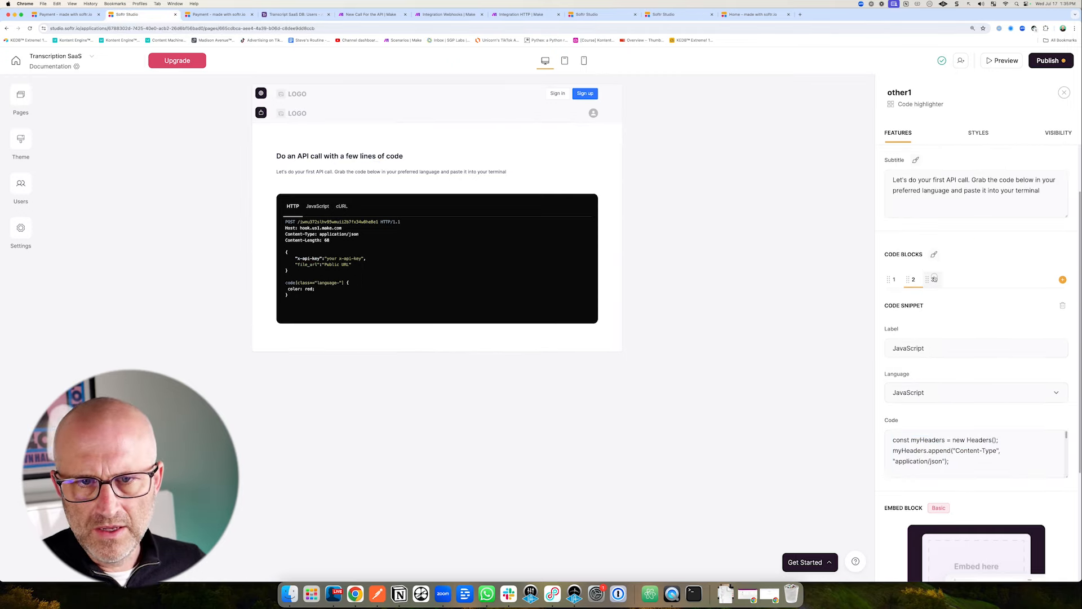
{"action": "left_click", "coordinate": [921, 453]}
{"action": "key", "text": "super+a"}
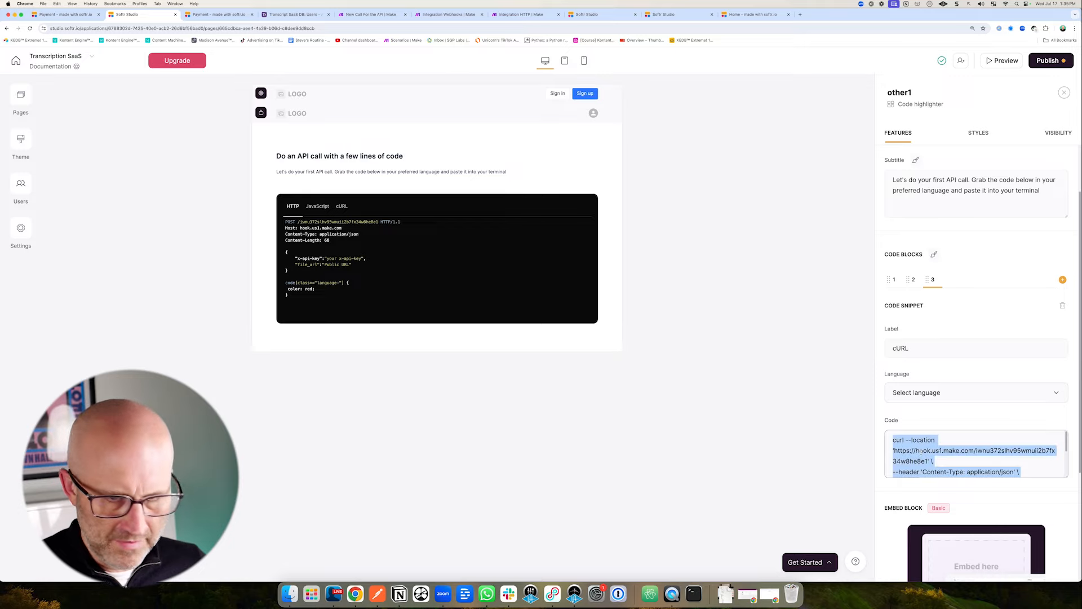
{"action": "right_click", "coordinate": [903, 450]}
{"action": "left_click", "coordinate": [905, 451]}
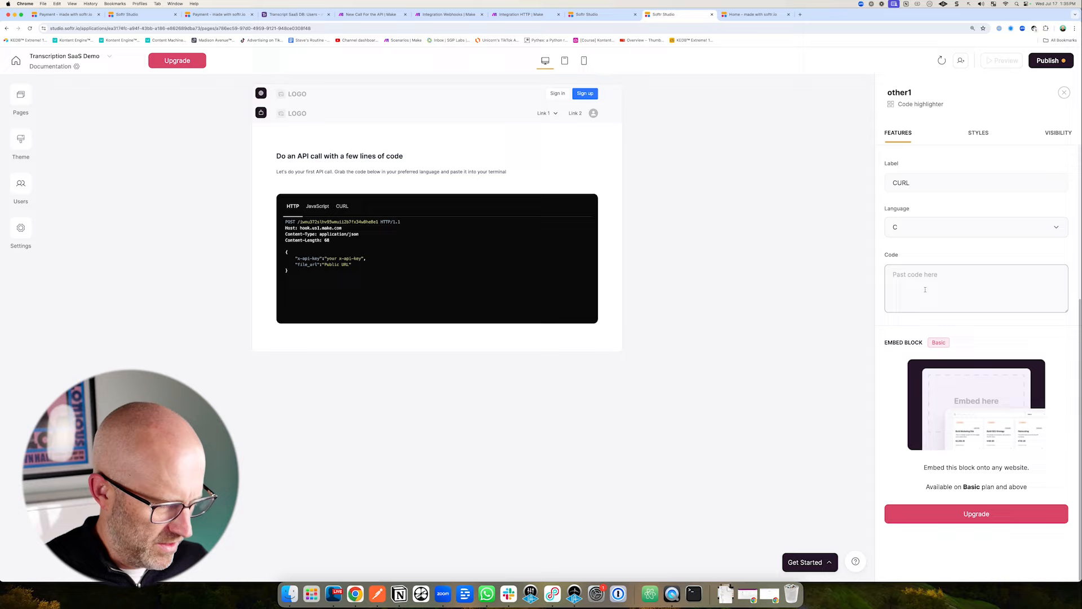
{"action": "key", "text": "super+v"}
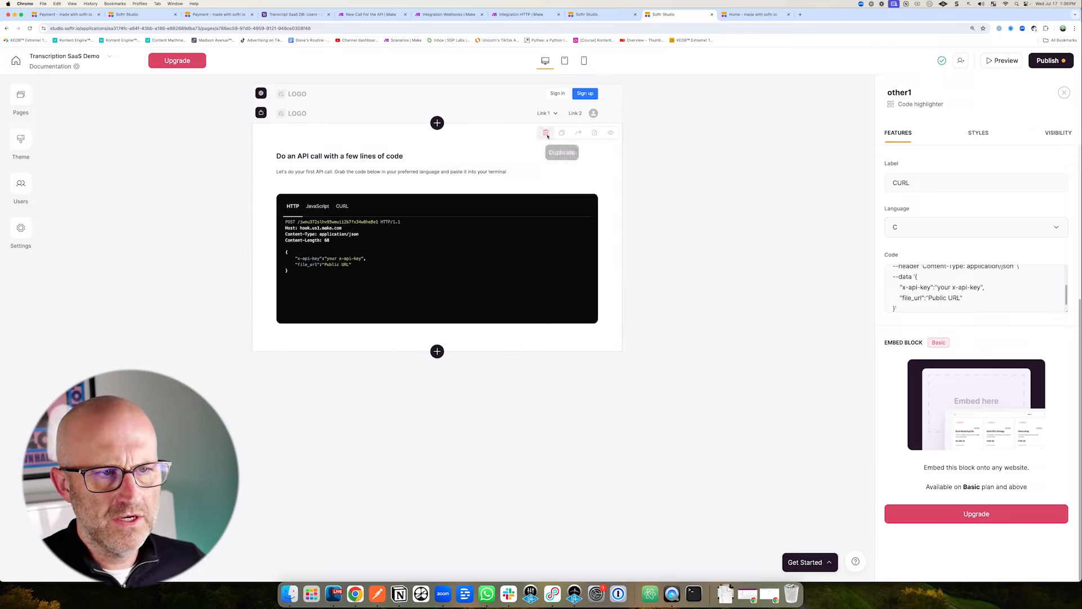
{"action": "left_click", "coordinate": [508, 116]}
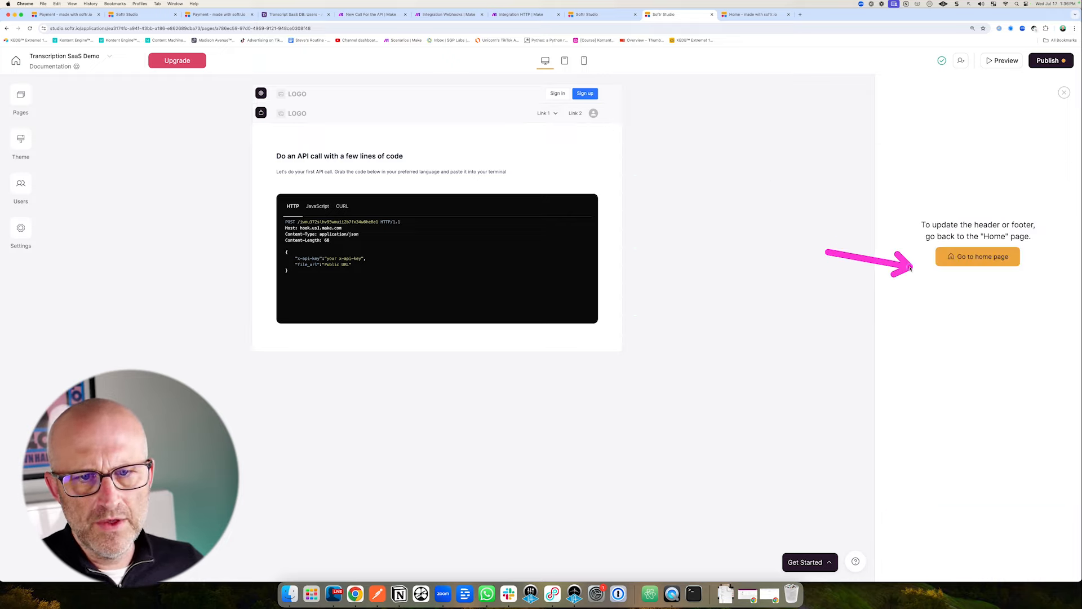
Go to the Home page and scroll the header settings to Link 1's options menu.
{"action": "left_click", "coordinate": [972, 258]}
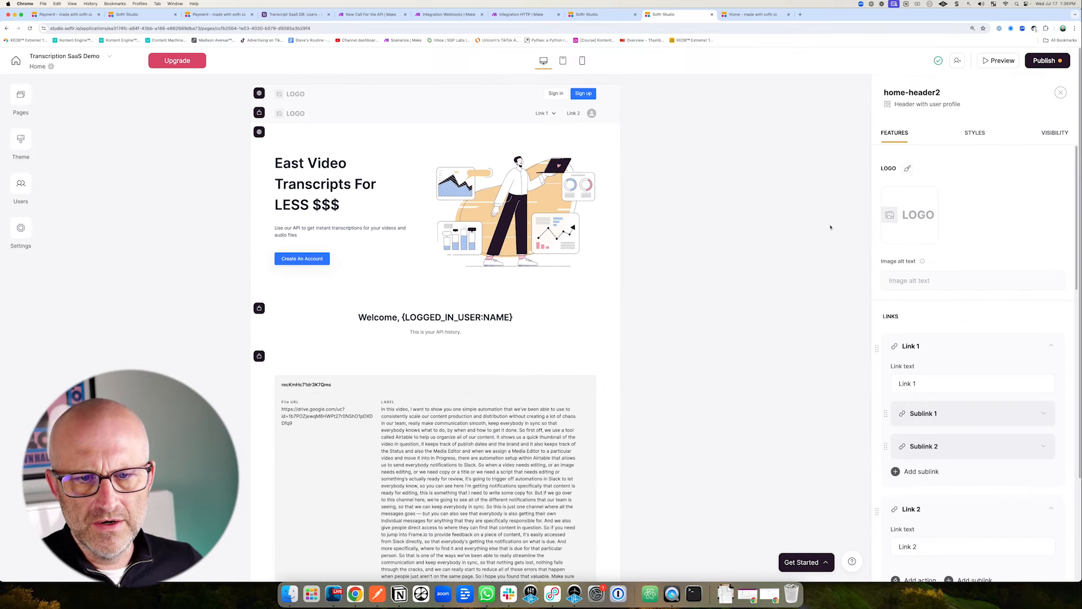
{"action": "scroll", "coordinate": [974, 289], "scroll_direction": "down", "scroll_amount": 2}
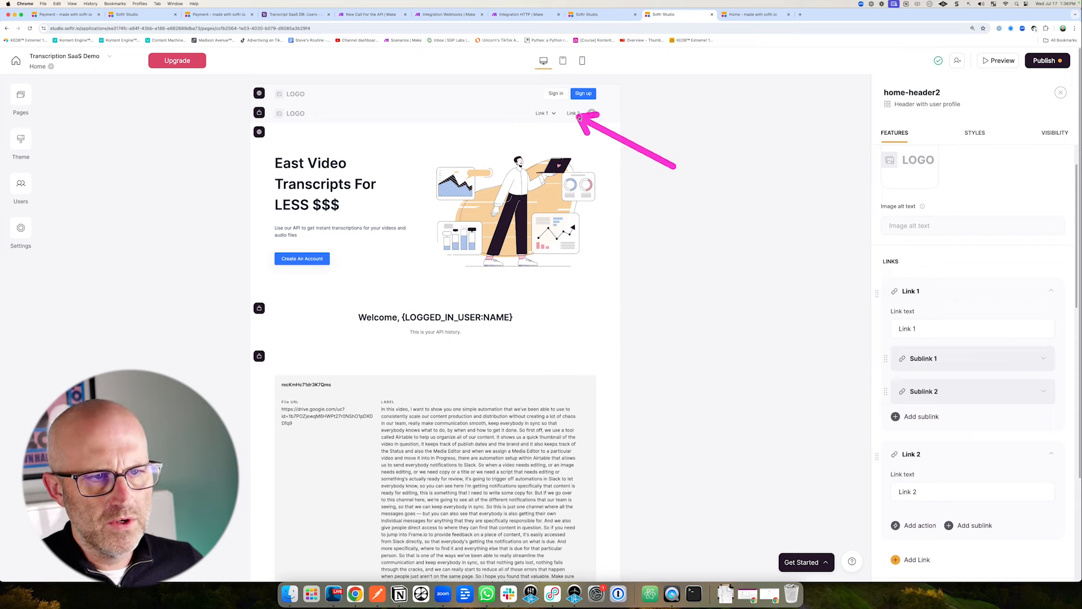
{"action": "mouse_move", "coordinate": [815, 377]}
{"action": "left_mouse_down"}
{"action": "mouse_move", "coordinate": [883, 377]}
{"action": "mouse_move", "coordinate": [885, 389]}
{"action": "left_mouse_up"}
{"action": "scroll", "coordinate": [878, 366], "scroll_direction": "down", "scroll_amount": 2}
{"action": "mouse_move", "coordinate": [746, 268]}
{"action": "left_mouse_down"}
{"action": "mouse_move", "coordinate": [846, 222]}
{"action": "mouse_move", "coordinate": [850, 324]}
{"action": "mouse_move", "coordinate": [863, 280]}
{"action": "mouse_move", "coordinate": [869, 300]}
{"action": "left_mouse_up"}
{"action": "left_click", "coordinate": [1034, 219]}
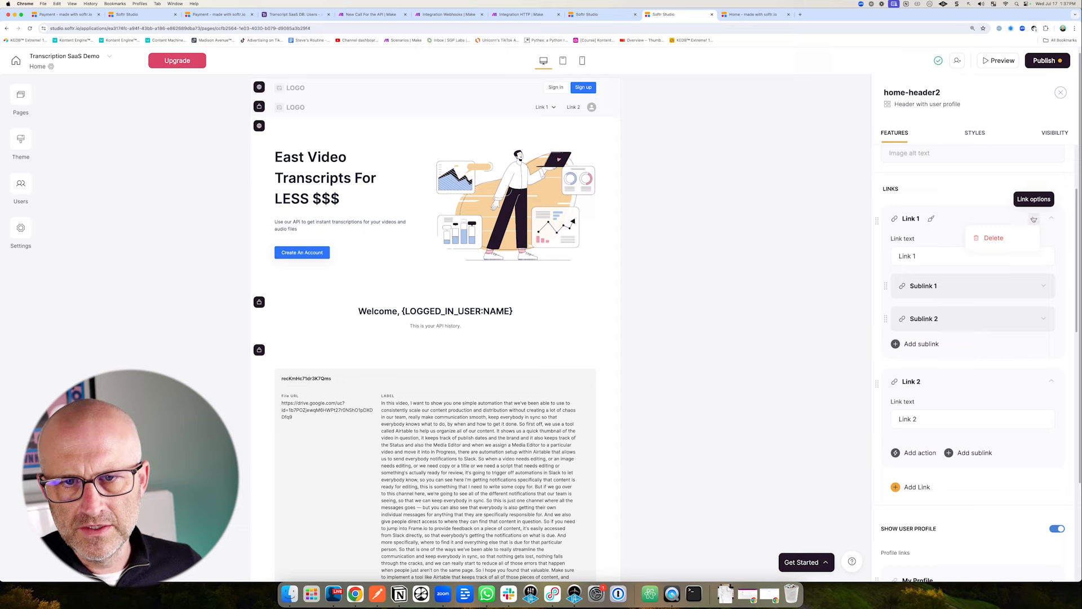
Delete Link 1 and rename the other link 'Home / History', opening the Home page.
{"action": "left_click", "coordinate": [1009, 236]}
{"action": "left_click", "coordinate": [925, 256]}
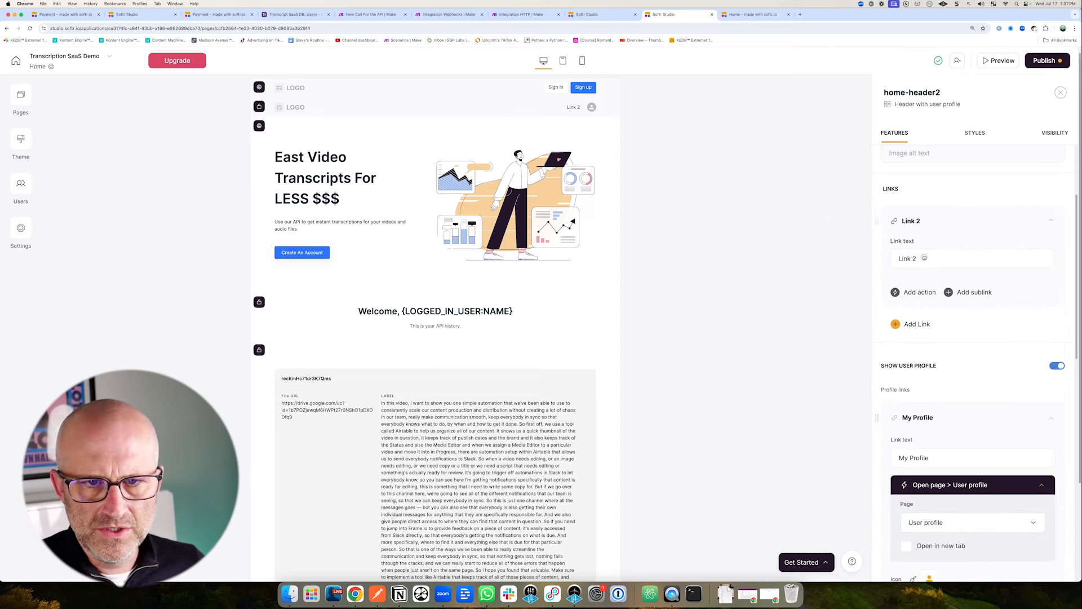
{"action": "key", "text": "BackSpace"}
{"action": "key", "text": "BackSpace"}
{"action": "key", "text": "BackSpace"}
{"action": "key", "text": "BackSpace"}
{"action": "key", "text": "BackSpace"}
{"action": "key", "text": "BackSpace"}
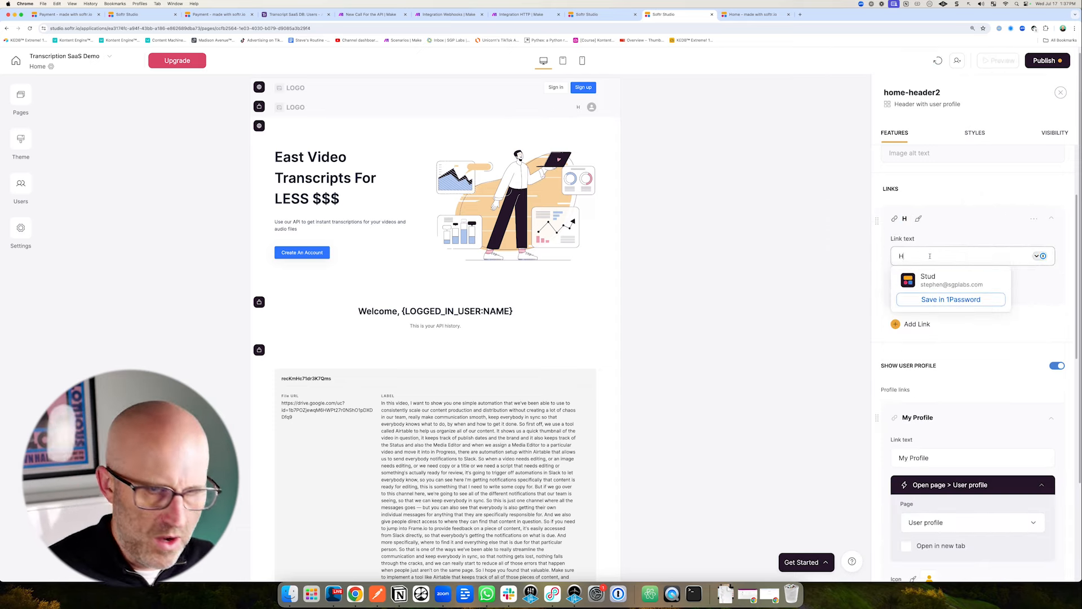
{"action": "type", "text": "Home ("}
{"action": "key", "text": "BackSpace"}
{"action": "type", "text": "/"}
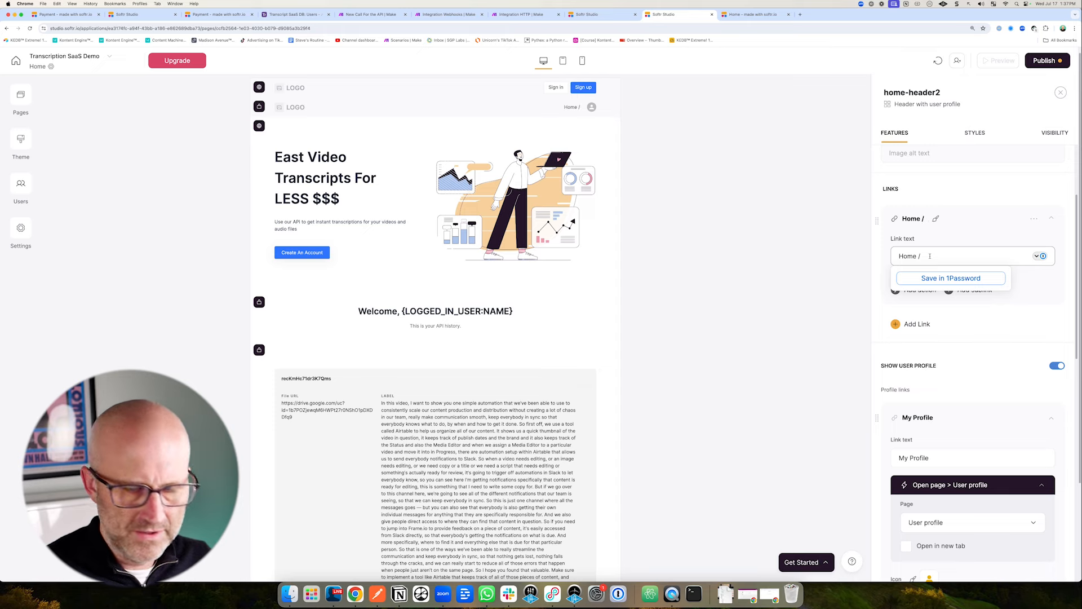
{"action": "type", "text": " History"}
{"action": "left_click", "coordinate": [867, 297]}
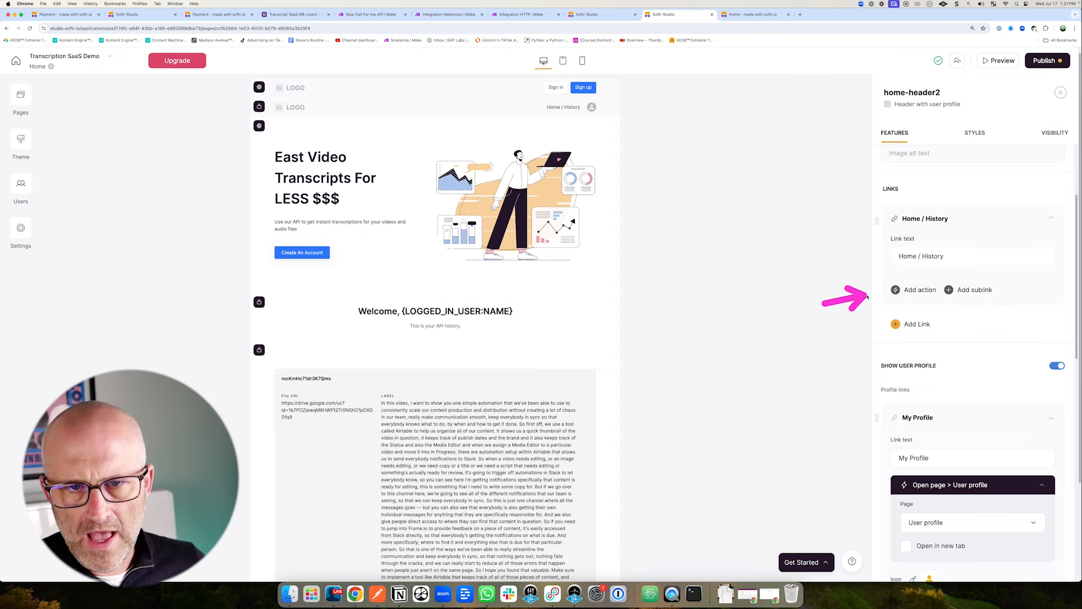
{"action": "left_click", "coordinate": [913, 290]}
{"action": "left_click", "coordinate": [918, 312]}
{"action": "left_click", "coordinate": [924, 320]}
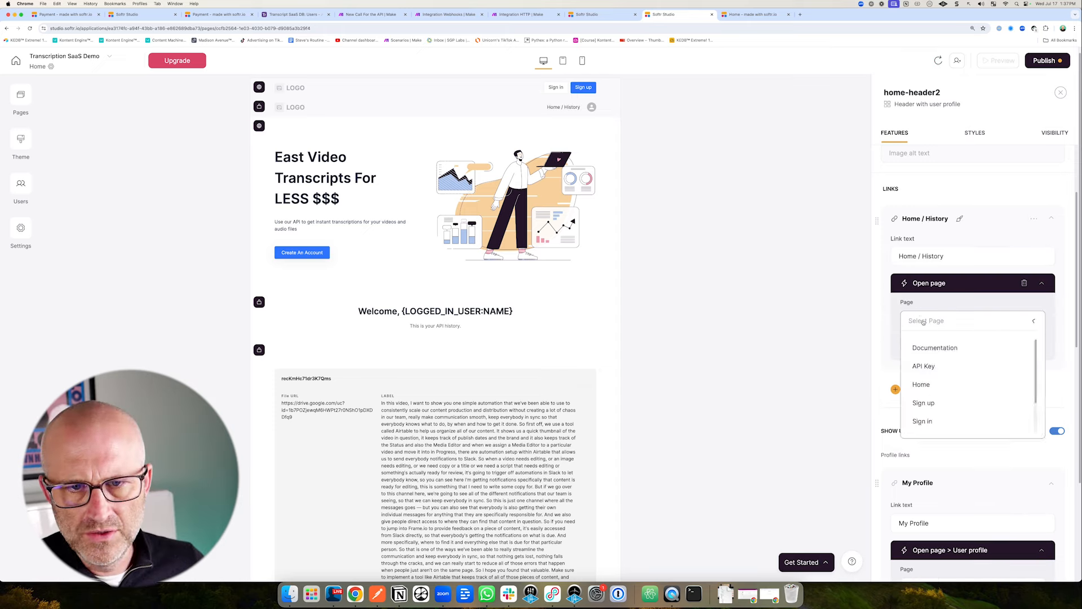
{"action": "left_click", "coordinate": [930, 384]}
Add an 'API Key' header link that opens the API Key page.
{"action": "left_click", "coordinate": [918, 387]}
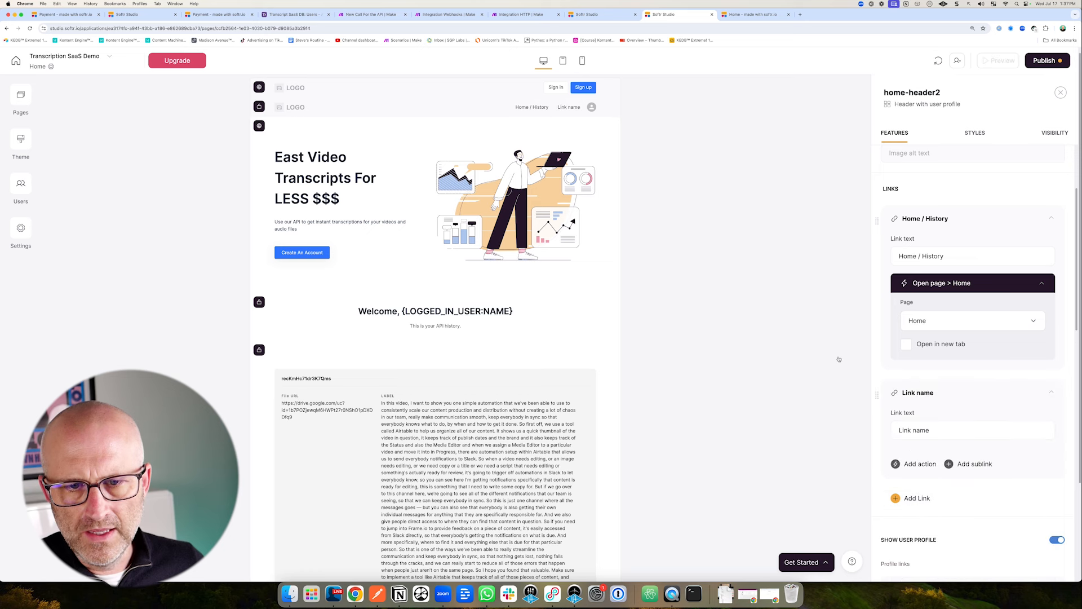
{"action": "scroll", "coordinate": [838, 361], "scroll_direction": "down", "scroll_amount": 2}
{"action": "scroll", "coordinate": [890, 359], "scroll_direction": "down", "scroll_amount": 1}
{"action": "left_click", "coordinate": [930, 359]}
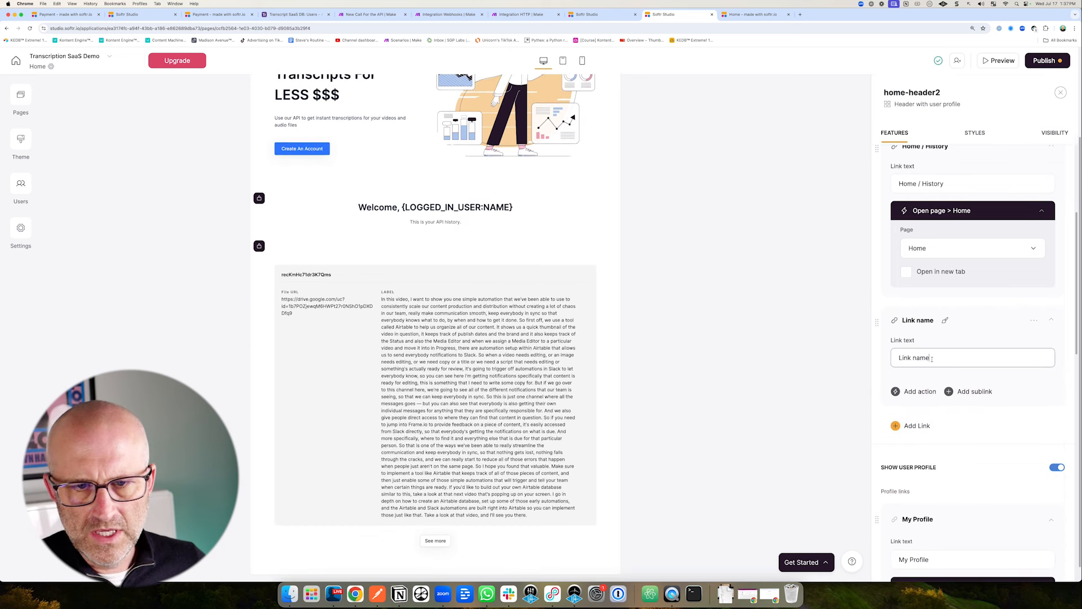
{"action": "key", "text": "BackSpace"}
{"action": "key", "text": "BackSpace"}
{"action": "key", "text": "BackSpace"}
{"action": "key", "text": "BackSpace"}
{"action": "key", "text": "BackSpace"}
{"action": "key", "text": "BackSpace"}
{"action": "key", "text": "BackSpace"}
{"action": "key", "text": "BackSpace"}
{"action": "key", "text": "BackSpace"}
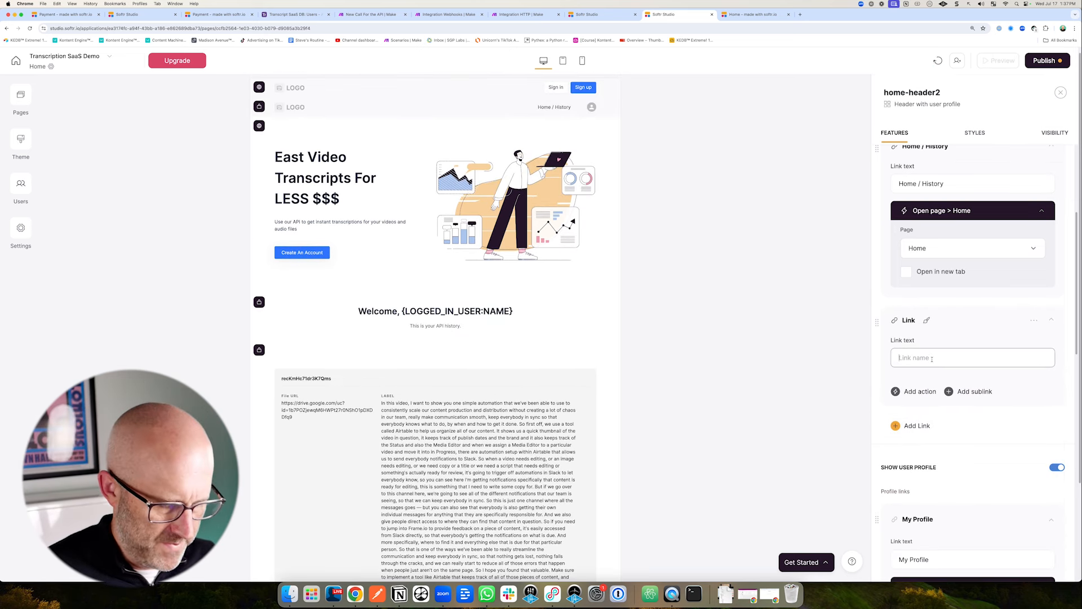
{"action": "type", "text": "API Key"}
{"action": "left_click", "coordinate": [911, 395]}
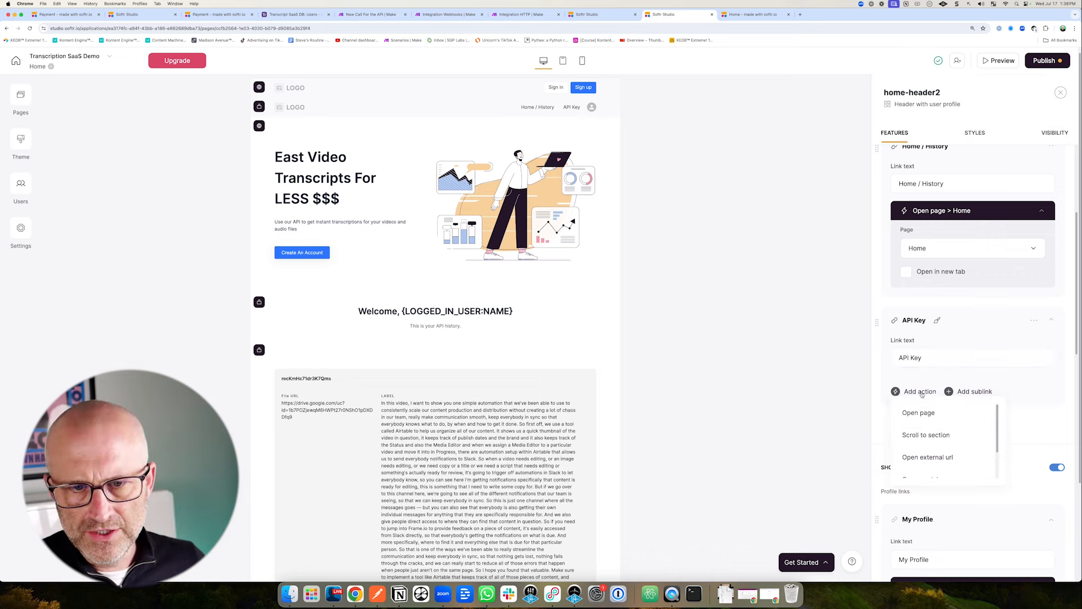
{"action": "left_click", "coordinate": [917, 413]}
{"action": "left_click", "coordinate": [935, 422]}
{"action": "left_click", "coordinate": [935, 465]}
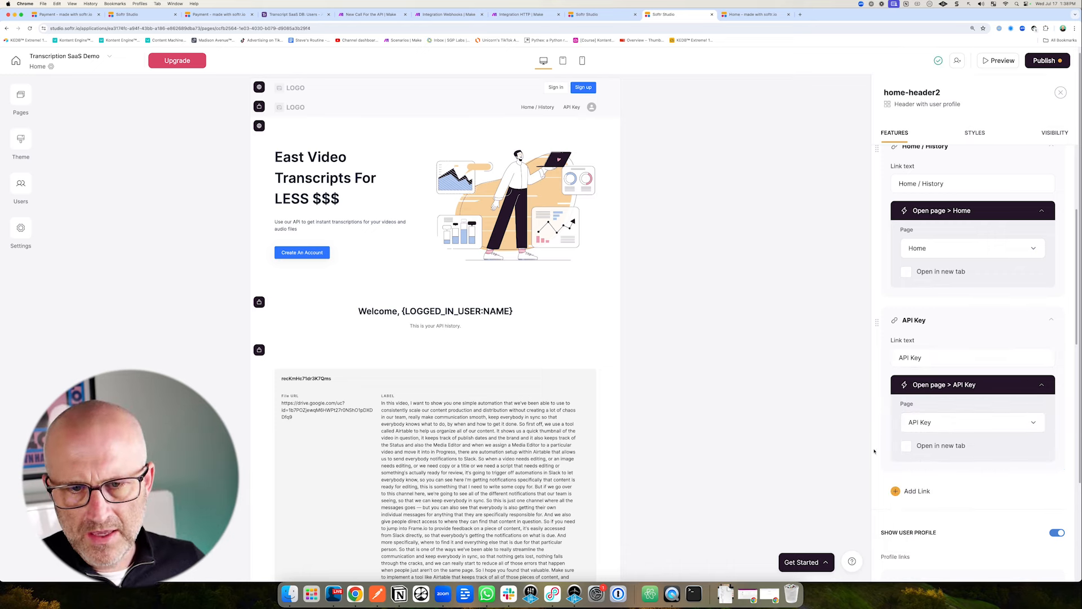
Add a 'Documentation' header link that opens the Documentation page.
{"action": "left_click", "coordinate": [914, 491]}
{"action": "scroll", "coordinate": [933, 463], "scroll_direction": "down", "scroll_amount": 2}
{"action": "triple_click", "coordinate": [933, 416]}
{"action": "type", "text": "Documentation"}
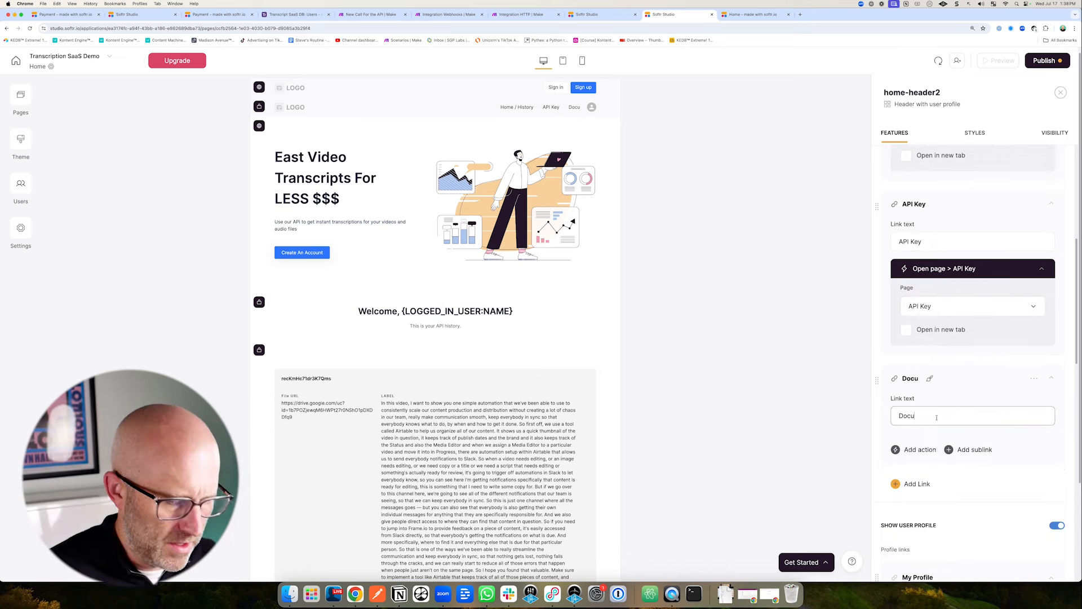
{"action": "left_click", "coordinate": [916, 450]}
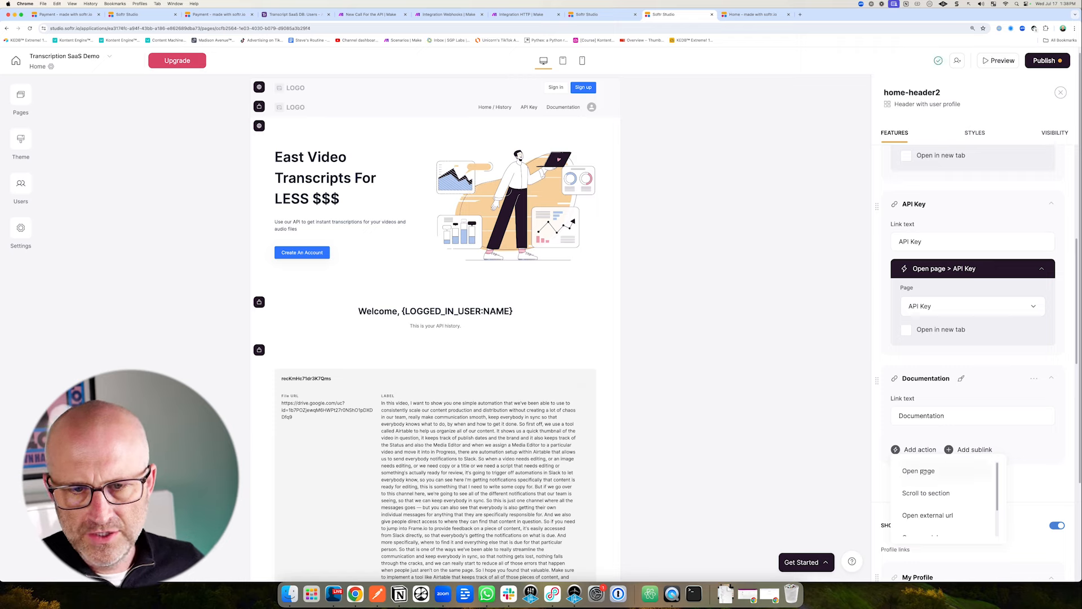
{"action": "left_click", "coordinate": [924, 471]}
{"action": "left_click", "coordinate": [940, 480]}
{"action": "left_click", "coordinate": [936, 382]}
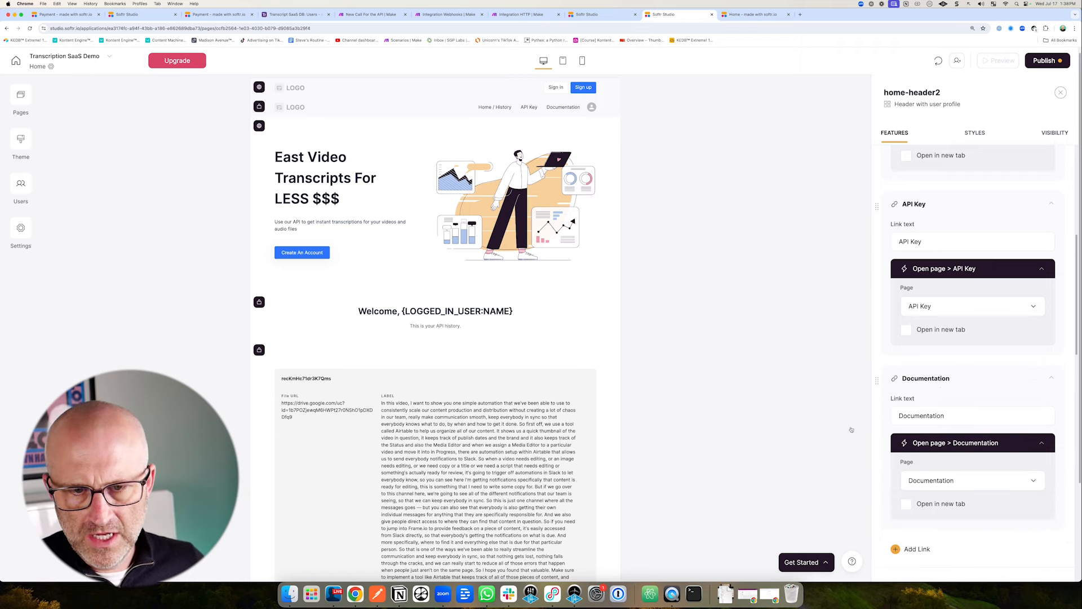
{"action": "scroll", "coordinate": [1066, 456], "scroll_direction": "down", "scroll_amount": 5}
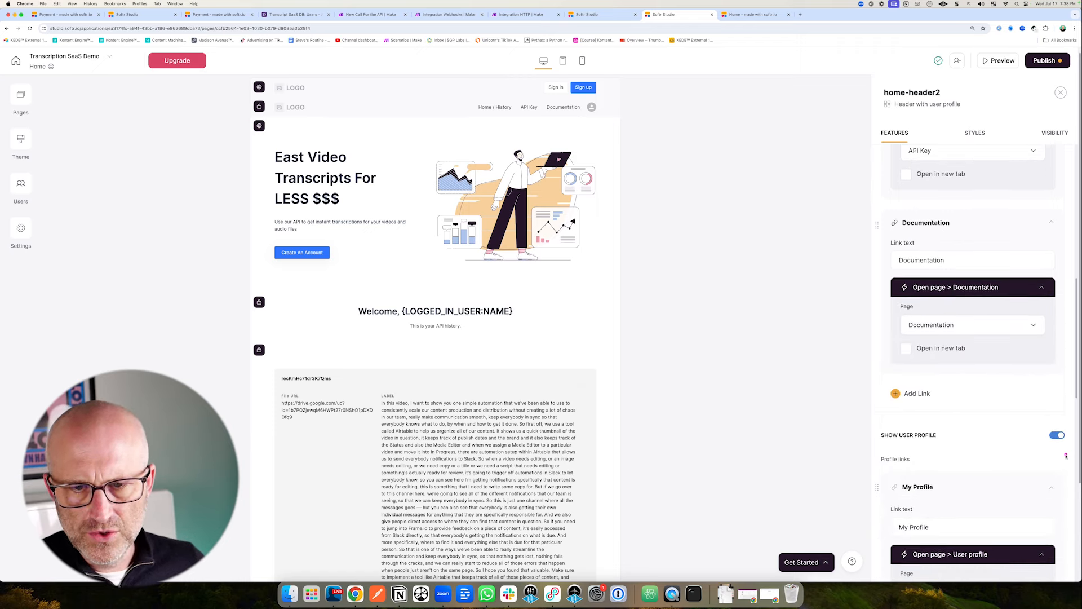
Set the header's Header Orientation option to Horizontal.
{"action": "left_click_drag", "start_coordinate": [661, 165], "coordinate": [599, 116]}
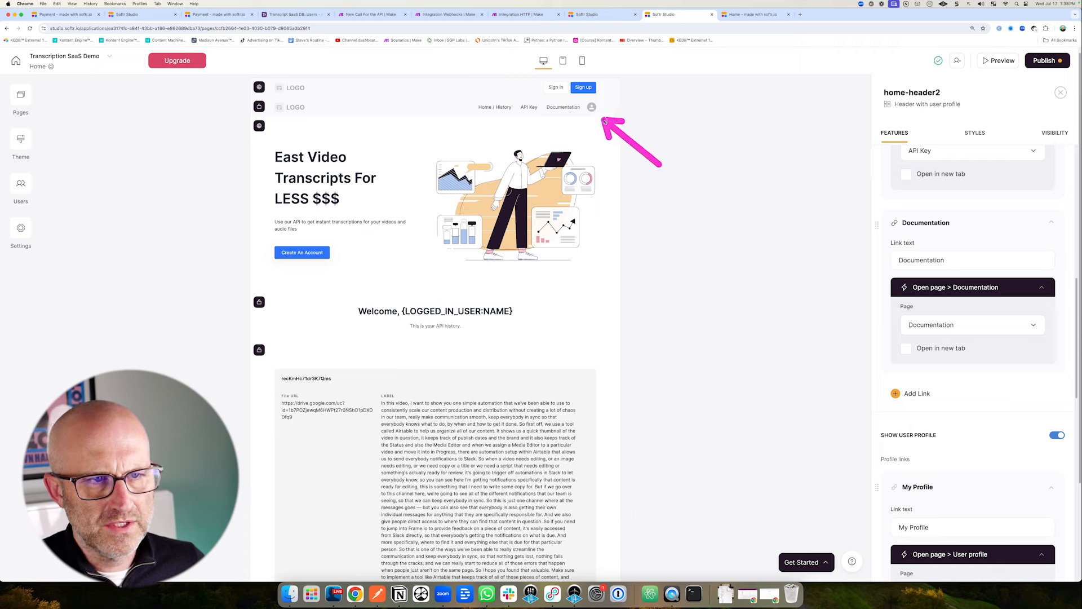
{"action": "key", "text": "Escape"}
{"action": "scroll", "coordinate": [875, 395], "scroll_direction": "down", "scroll_amount": 5}
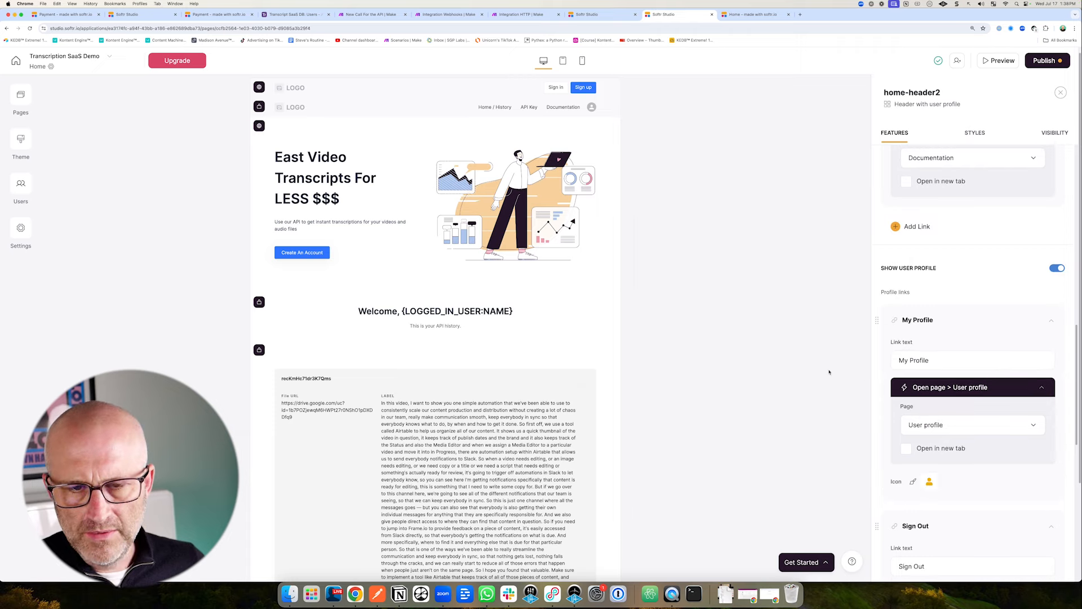
{"action": "scroll", "coordinate": [935, 414], "scroll_direction": "down", "scroll_amount": 2}
{"action": "left_click_drag", "start_coordinate": [813, 336], "coordinate": [882, 315]}
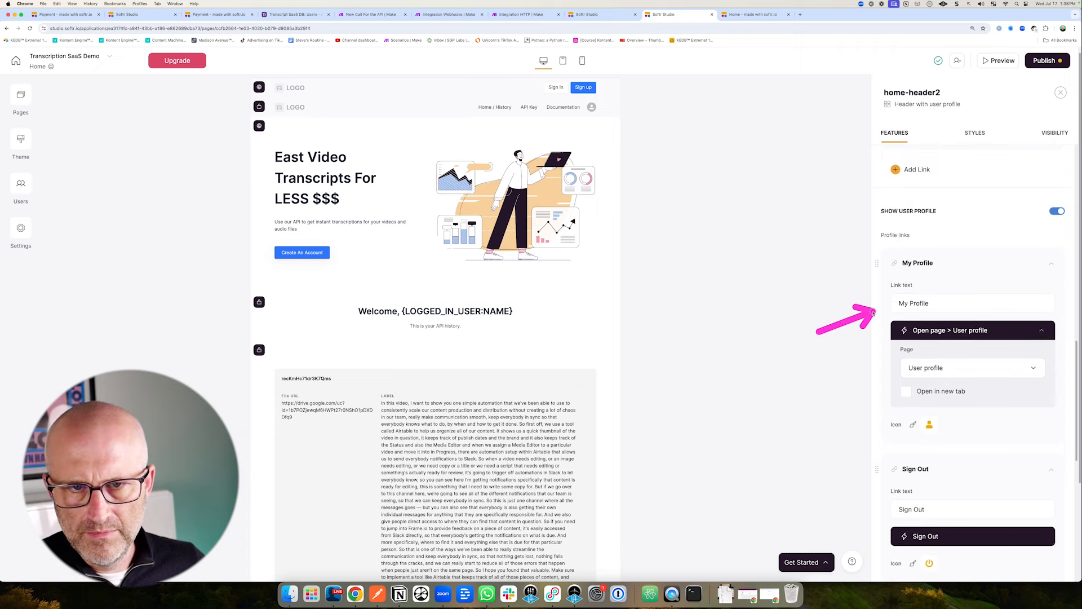
{"action": "key", "text": "Escape"}
{"action": "scroll", "coordinate": [959, 445], "scroll_direction": "down", "scroll_amount": 4}
{"action": "scroll", "coordinate": [967, 451], "scroll_direction": "down", "scroll_amount": 3}
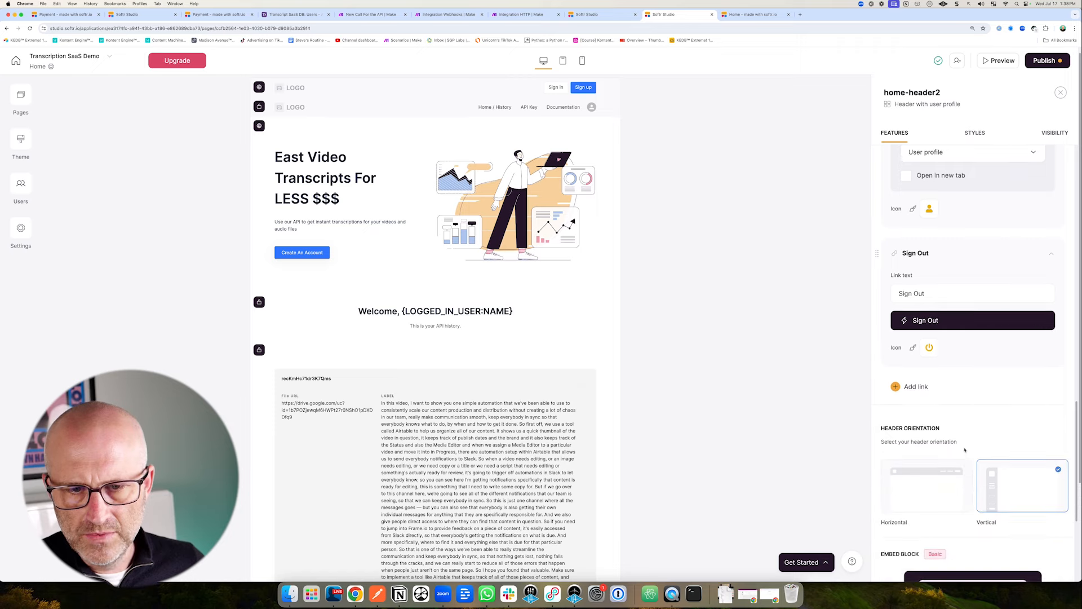
{"action": "mouse_move", "coordinate": [800, 426]}
{"action": "left_mouse_down"}
{"action": "mouse_move", "coordinate": [846, 426]}
{"action": "mouse_move", "coordinate": [861, 438]}
{"action": "left_mouse_up"}
{"action": "mouse_move", "coordinate": [1046, 427]}
{"action": "left_mouse_down"}
{"action": "mouse_move", "coordinate": [1007, 480]}
{"action": "mouse_move", "coordinate": [955, 474]}
{"action": "left_mouse_up"}
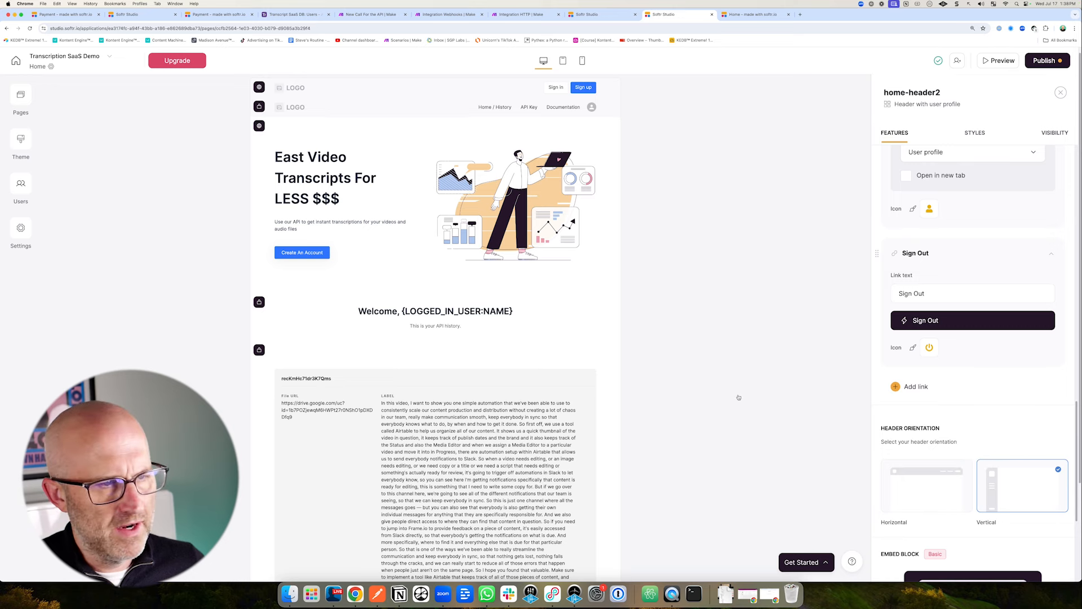
{"action": "left_click_drag", "start_coordinate": [811, 447], "coordinate": [871, 471]}
{"action": "left_click", "coordinate": [923, 483]}
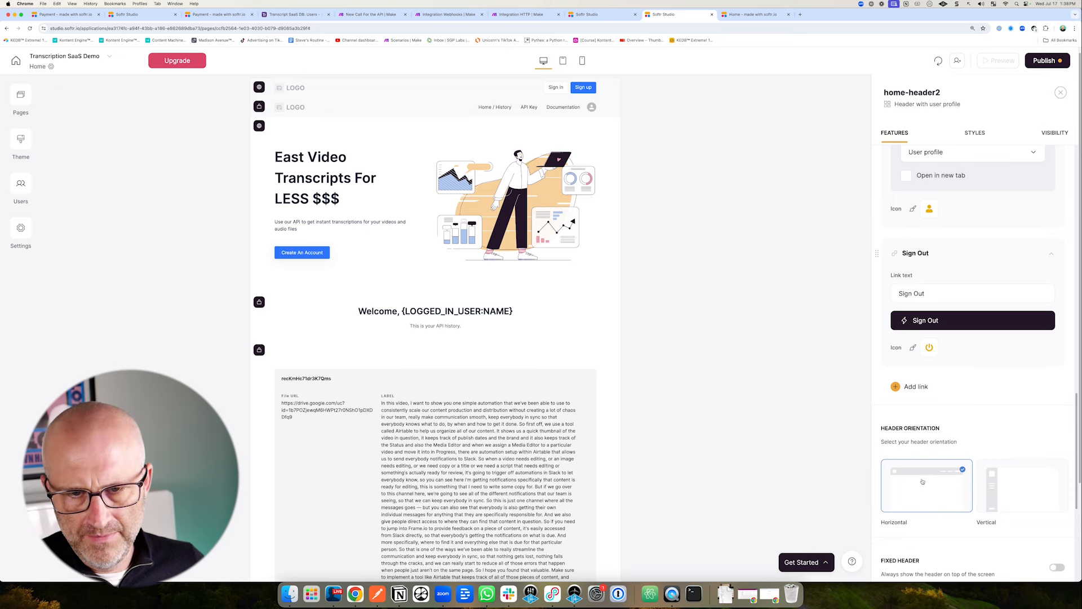
Review the header's Styles and Visibility settings, then return to Features.
{"action": "left_click_drag", "start_coordinate": [1006, 416], "coordinate": [1035, 403]}
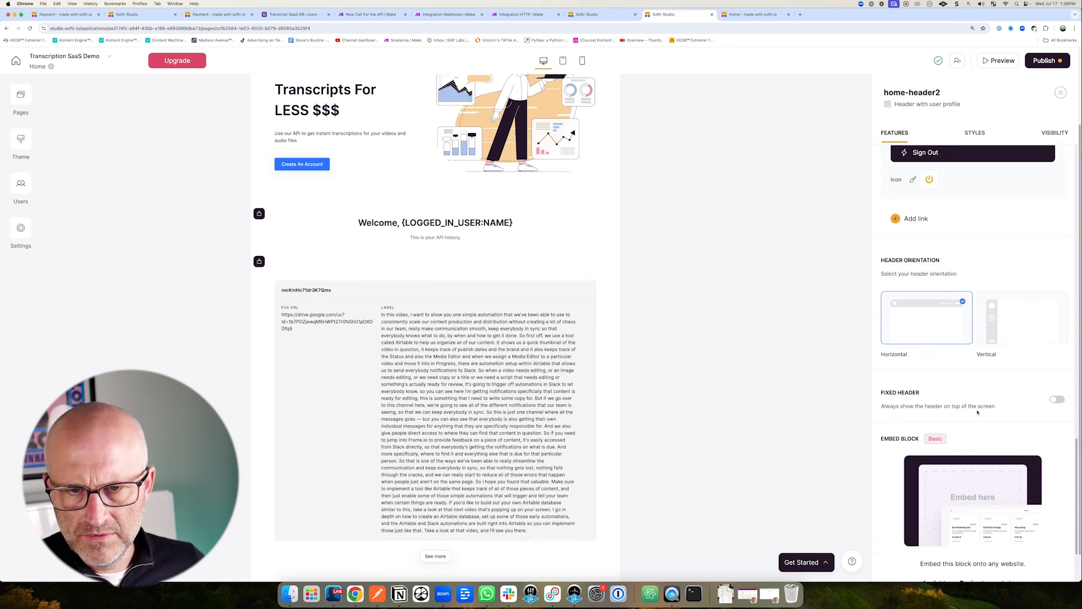
{"action": "scroll", "coordinate": [978, 413], "scroll_direction": "up", "scroll_amount": 15}
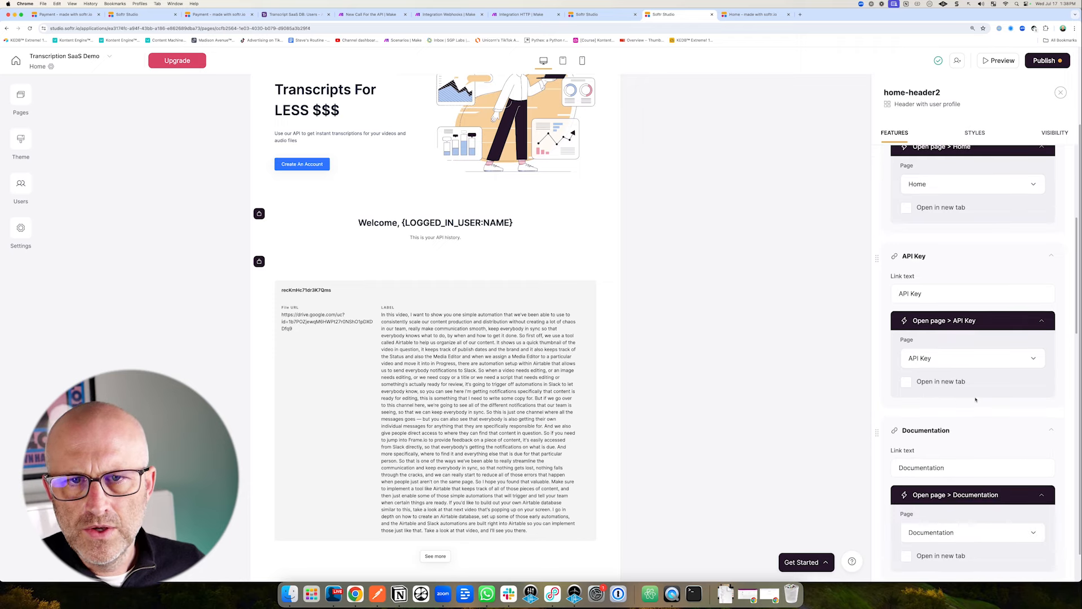
{"action": "scroll", "coordinate": [976, 399], "scroll_direction": "up", "scroll_amount": 8}
{"action": "left_click_drag", "start_coordinate": [1013, 219], "coordinate": [968, 220]}
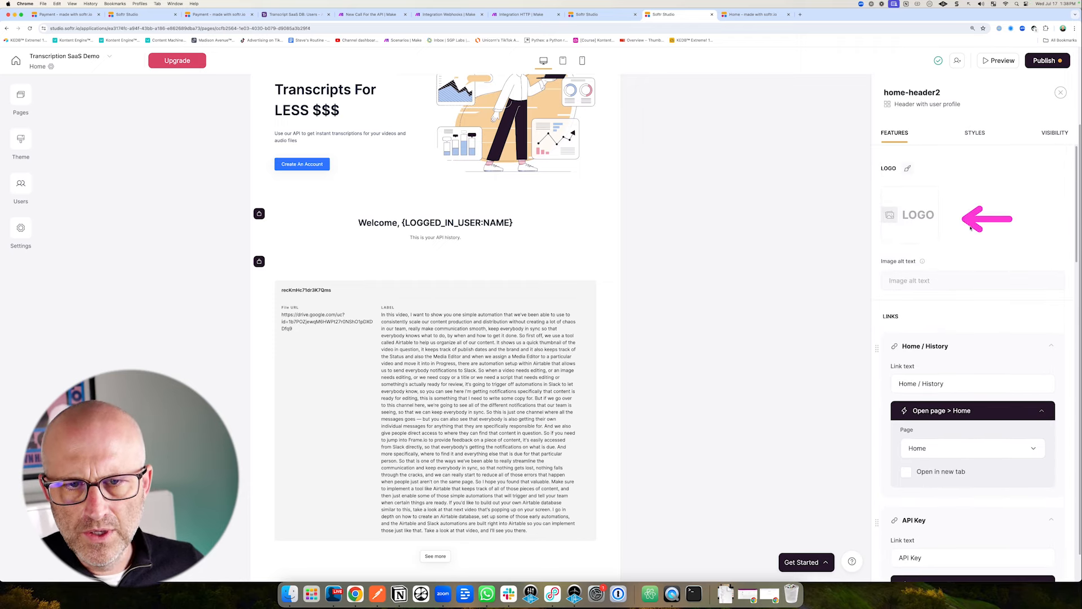
{"action": "left_click", "coordinate": [974, 133]}
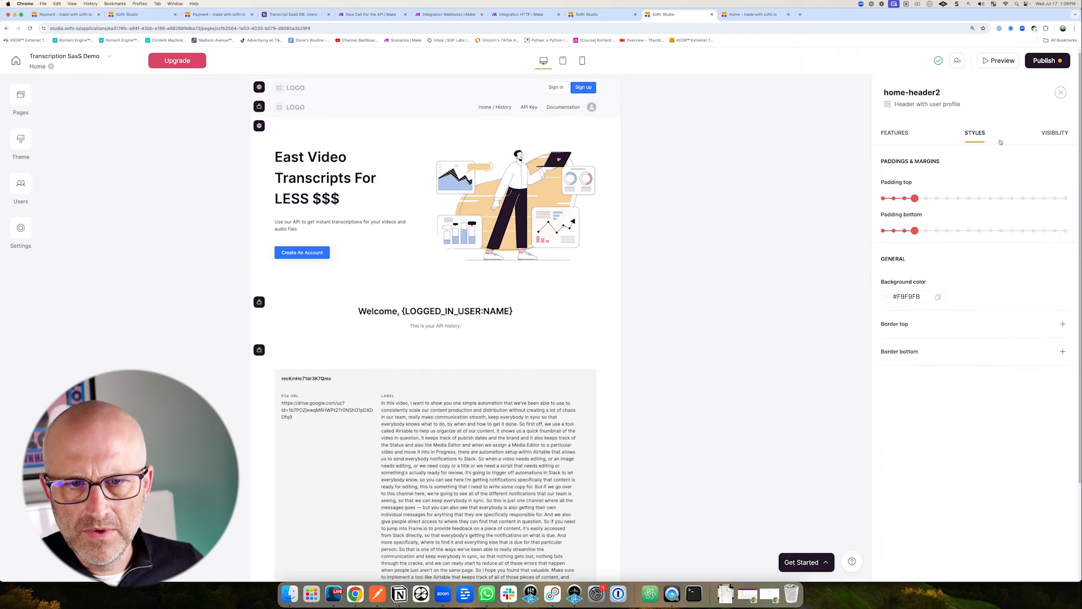
{"action": "left_click", "coordinate": [1050, 134]}
{"action": "mouse_move", "coordinate": [813, 191]}
{"action": "left_mouse_down"}
{"action": "mouse_move", "coordinate": [871, 167]}
{"action": "mouse_move", "coordinate": [871, 218]}
{"action": "left_mouse_up"}
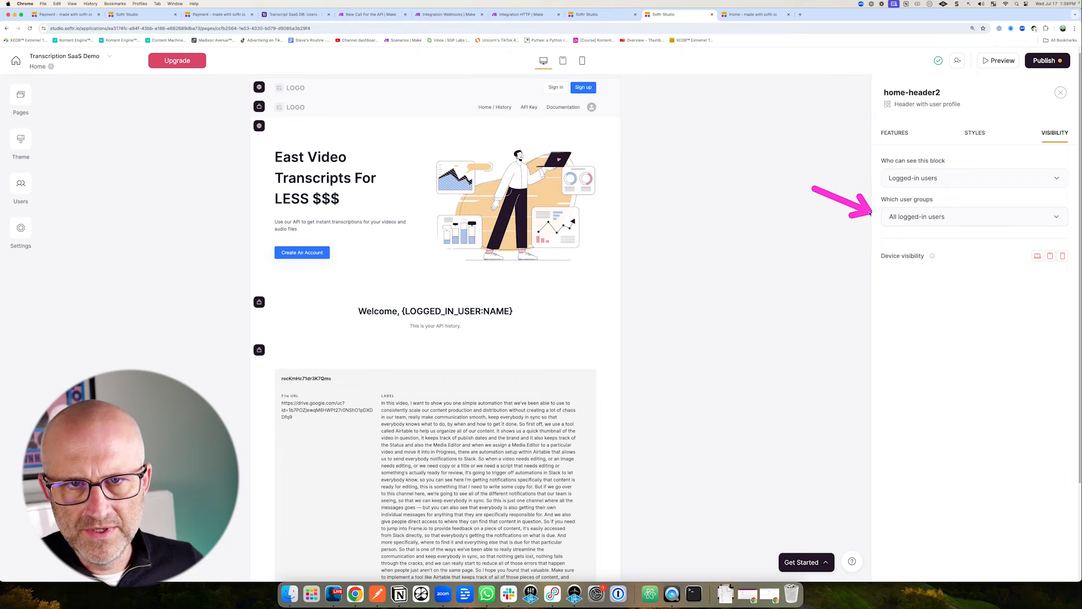
{"action": "left_click", "coordinate": [895, 134]}
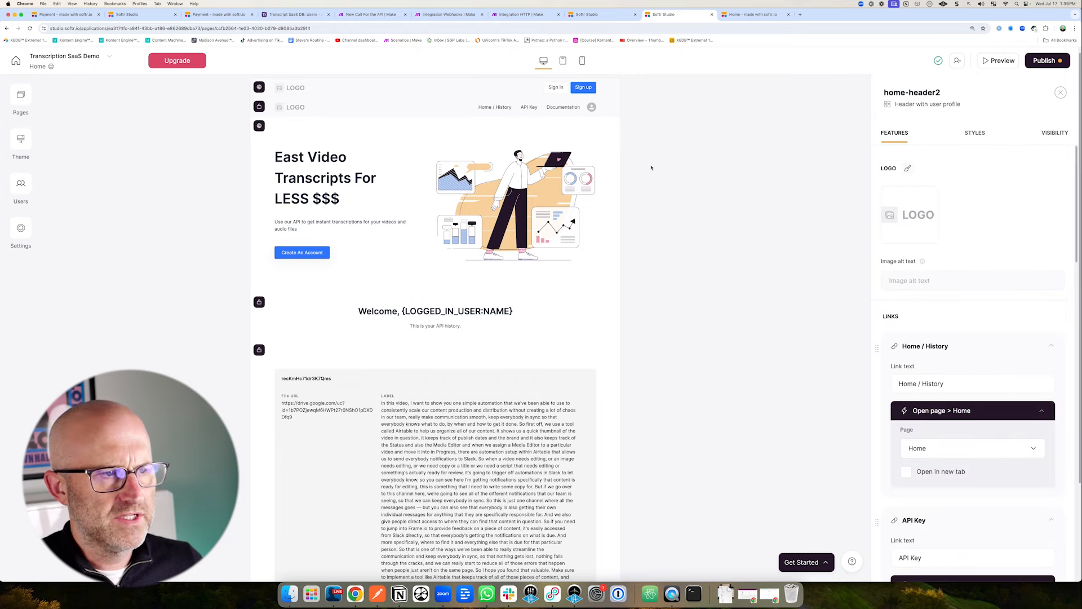
Preview the site in a new tab as a logged-in user.
{"action": "left_click", "coordinate": [998, 60]}
{"action": "mouse_move", "coordinate": [77, 139]}
{"action": "left_mouse_down"}
{"action": "mouse_move", "coordinate": [54, 74]}
{"action": "mouse_move", "coordinate": [95, 73]}
{"action": "left_mouse_up"}
{"action": "mouse_move", "coordinate": [671, 139]}
{"action": "left_mouse_down"}
{"action": "mouse_move", "coordinate": [672, 93]}
{"action": "mouse_move", "coordinate": [704, 76]}
{"action": "mouse_move", "coordinate": [533, 141]}
{"action": "mouse_move", "coordinate": [433, 237]}
{"action": "left_mouse_up"}
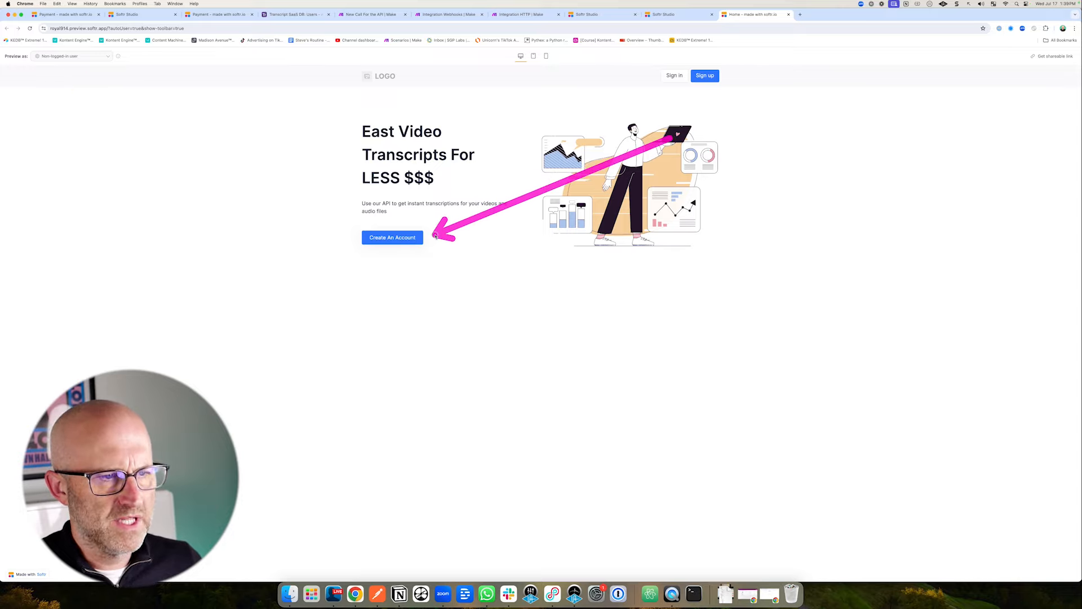
{"action": "left_click_drag", "start_coordinate": [291, 263], "coordinate": [344, 245]}
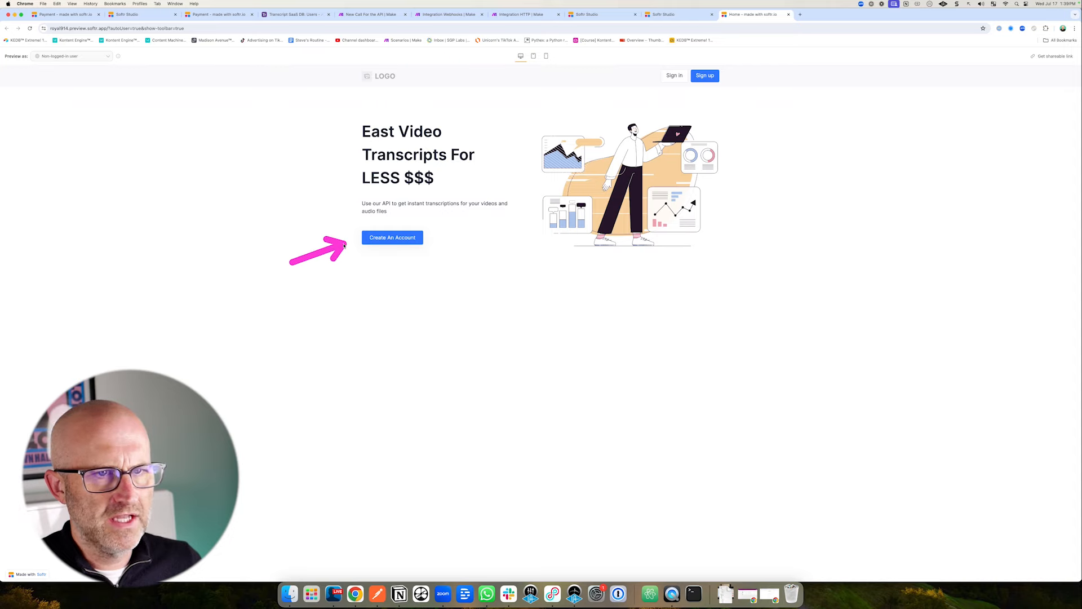
{"action": "left_click", "coordinate": [73, 58]}
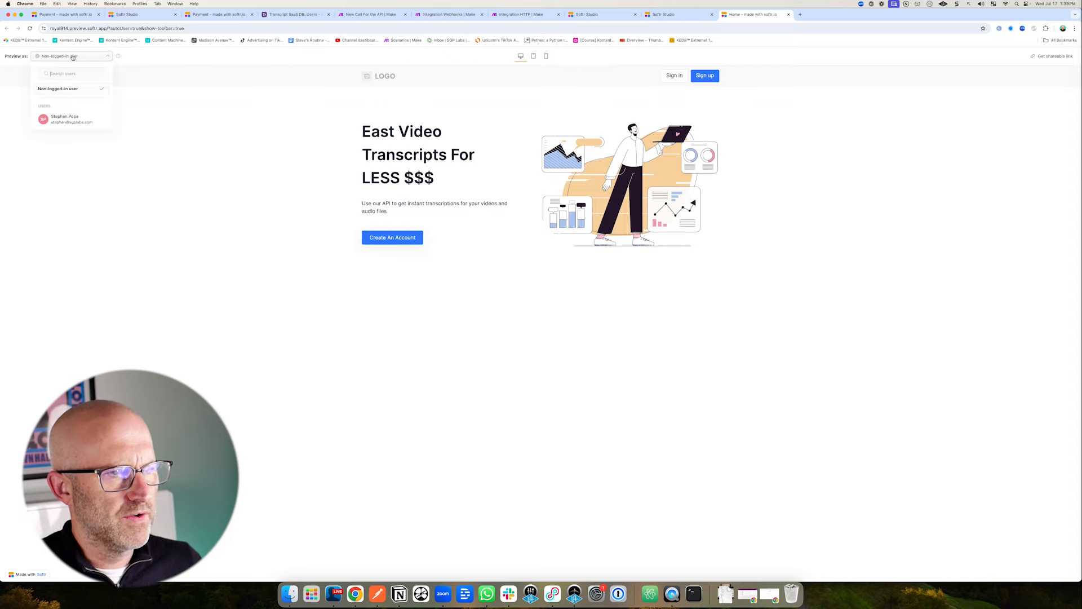
{"action": "left_click", "coordinate": [66, 120]}
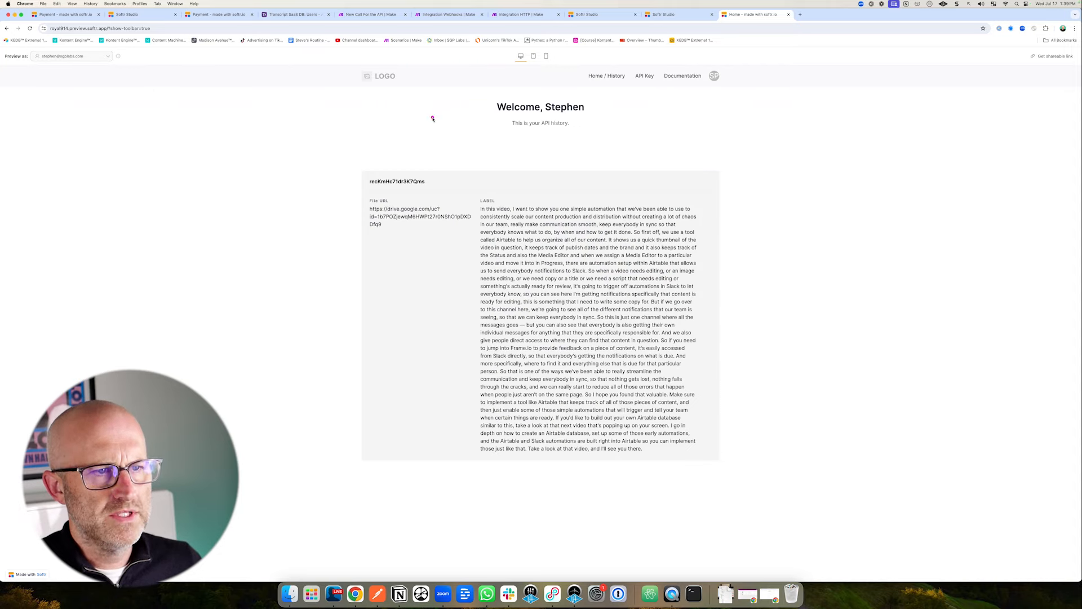
Visit the API Key page, then the Documentation page, from the header links.
{"action": "mouse_move", "coordinate": [433, 119]}
{"action": "left_mouse_down"}
{"action": "mouse_move", "coordinate": [483, 114]}
{"action": "mouse_move", "coordinate": [500, 133]}
{"action": "left_mouse_up"}
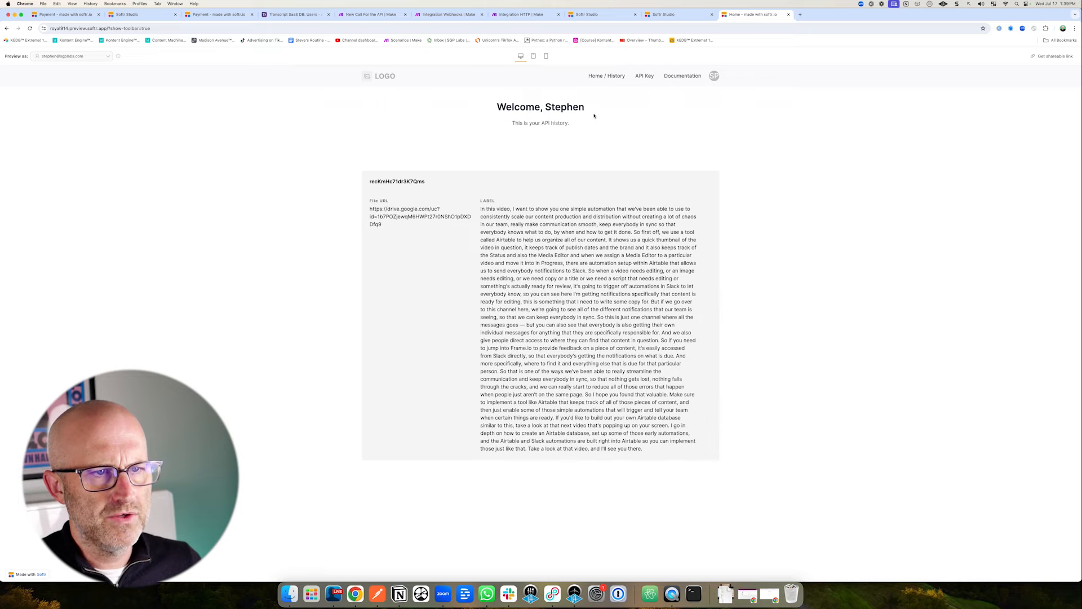
{"action": "left_click", "coordinate": [646, 77]}
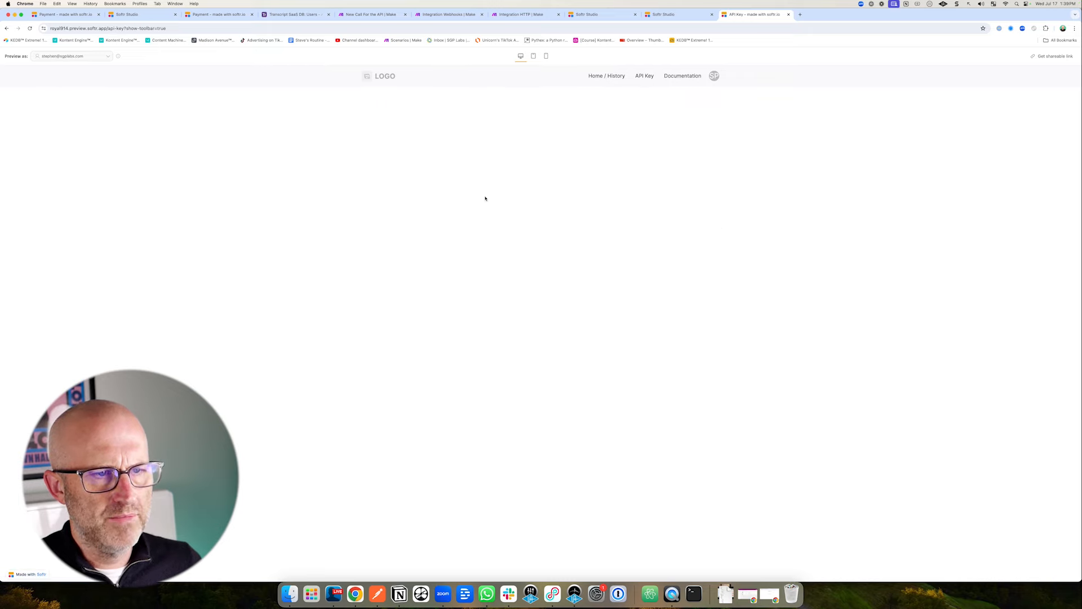
{"action": "left_click", "coordinate": [683, 77]}
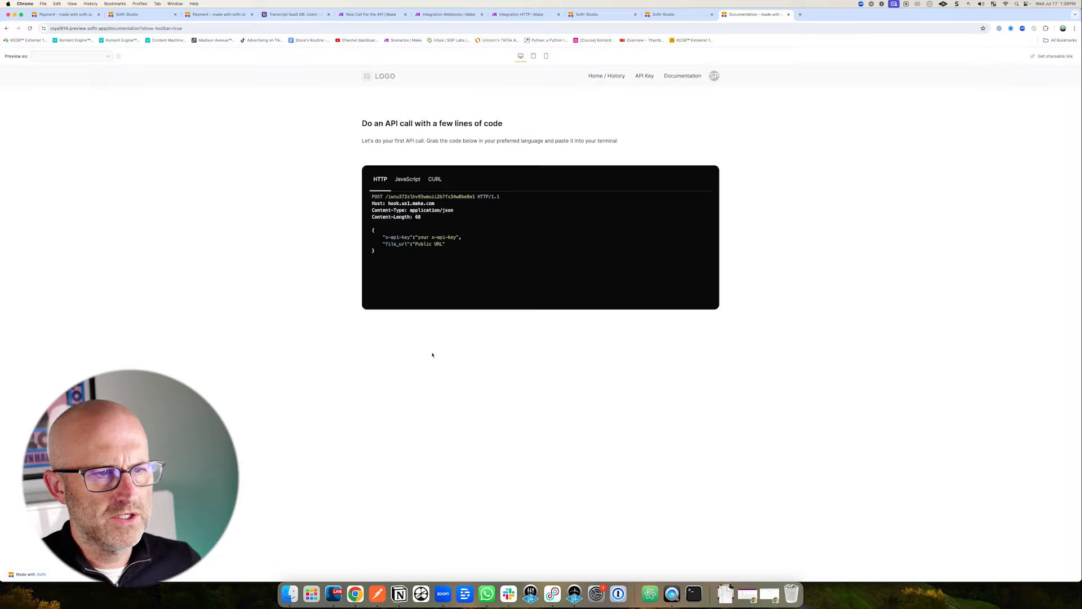
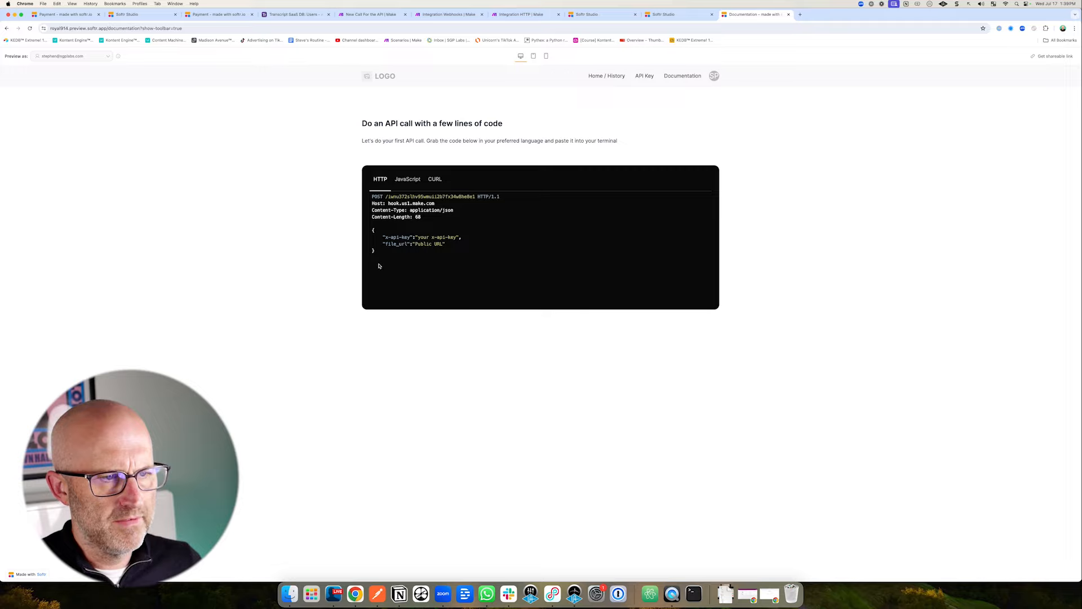
Check the cURL API sample and the Make webhook module, then return to Softr Studio.
{"action": "left_click", "coordinate": [434, 179]}
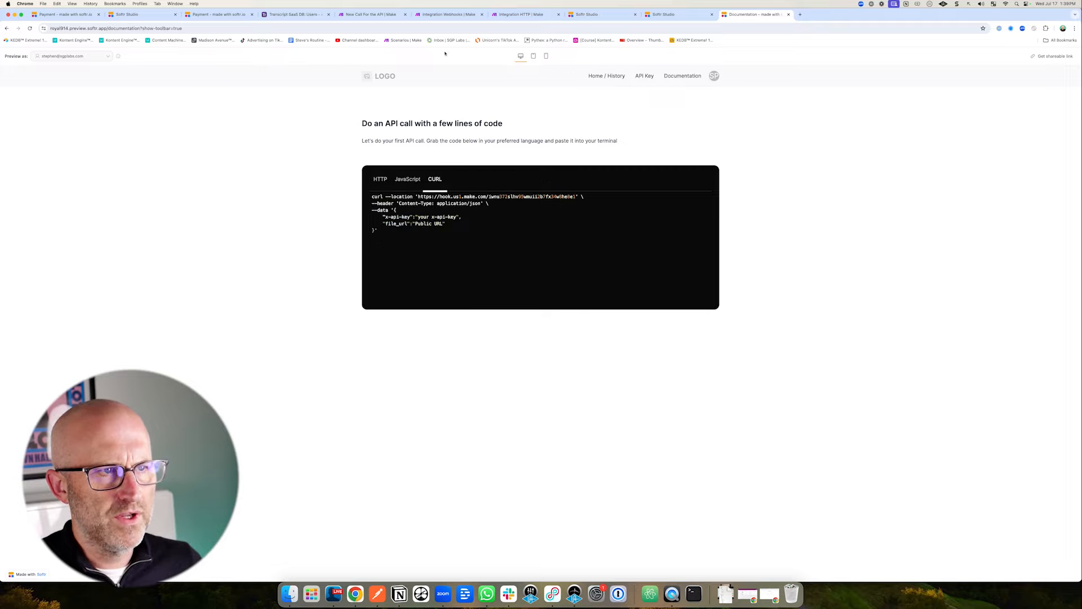
{"action": "left_click", "coordinate": [446, 14]}
{"action": "left_click", "coordinate": [111, 297]}
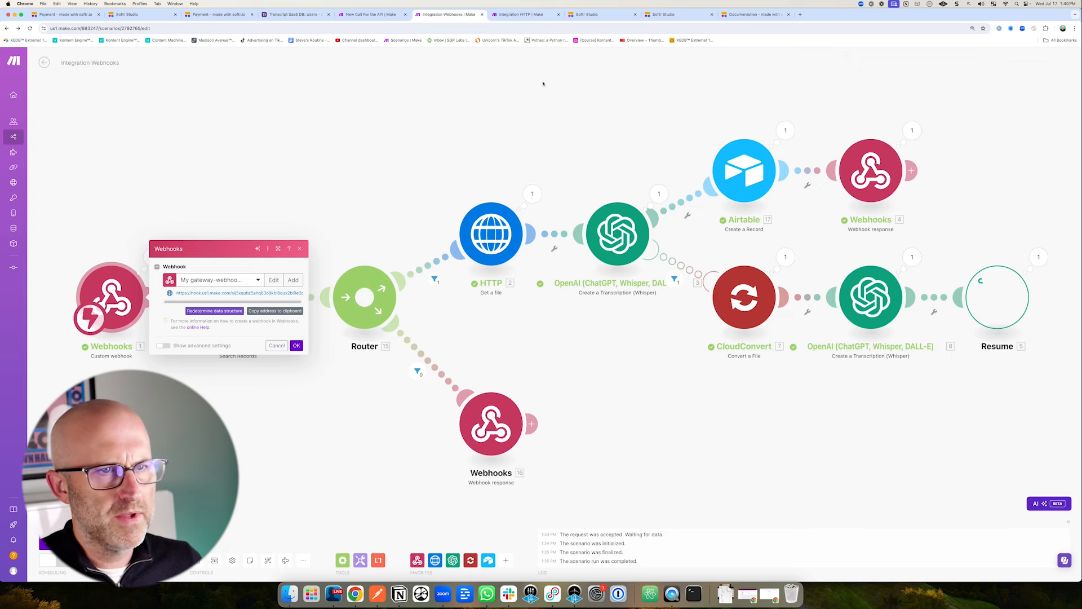
{"action": "left_click", "coordinate": [754, 15]}
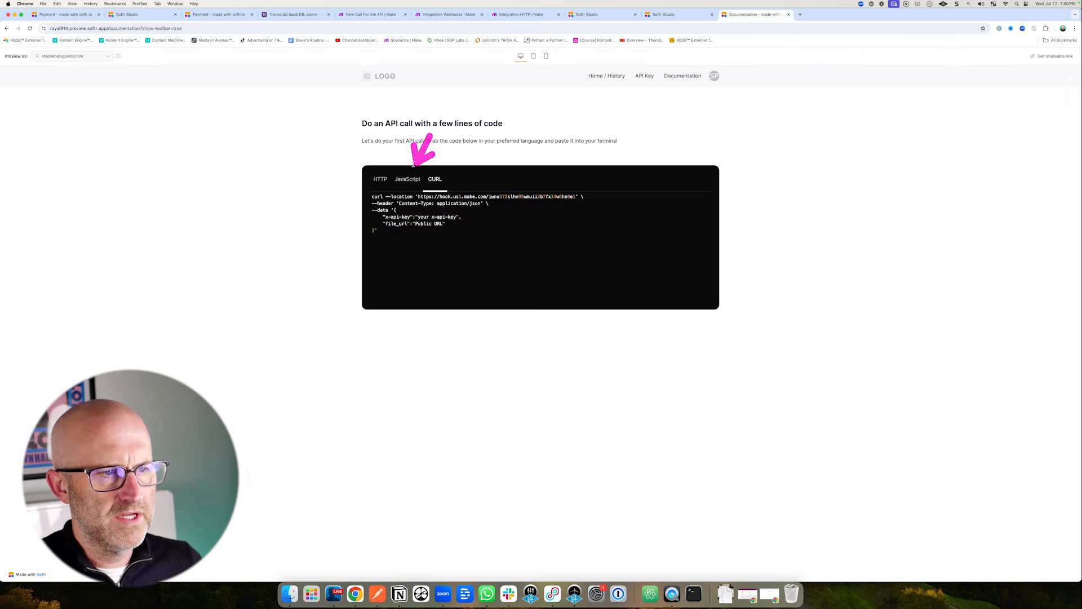
{"action": "left_click", "coordinate": [663, 14]}
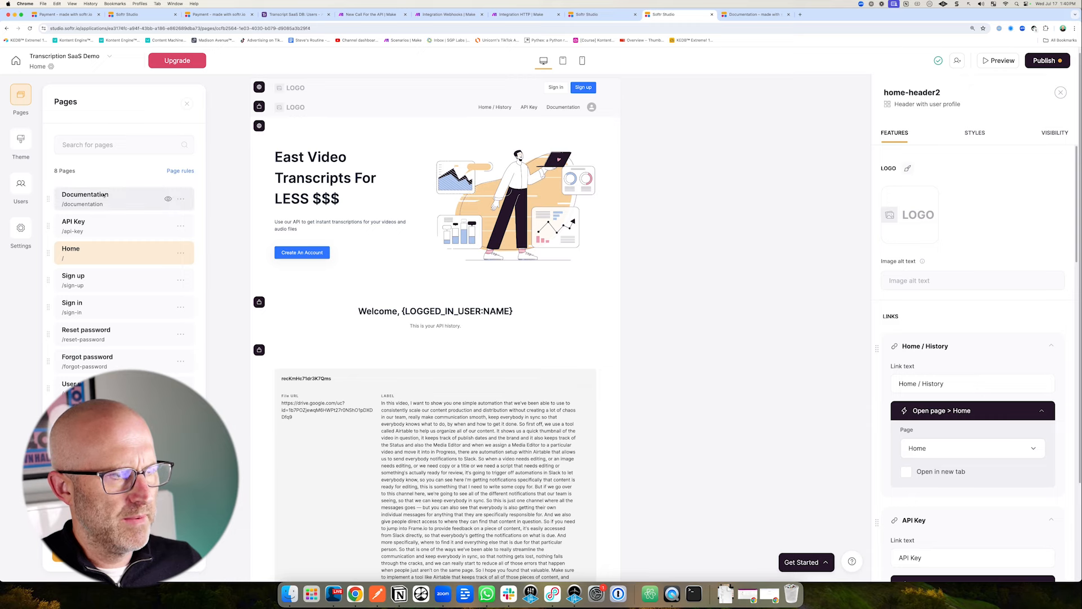
Inspect the Documentation code block's JavaScript snippet, then open the empty API Key page.
{"action": "left_click", "coordinate": [449, 237]}
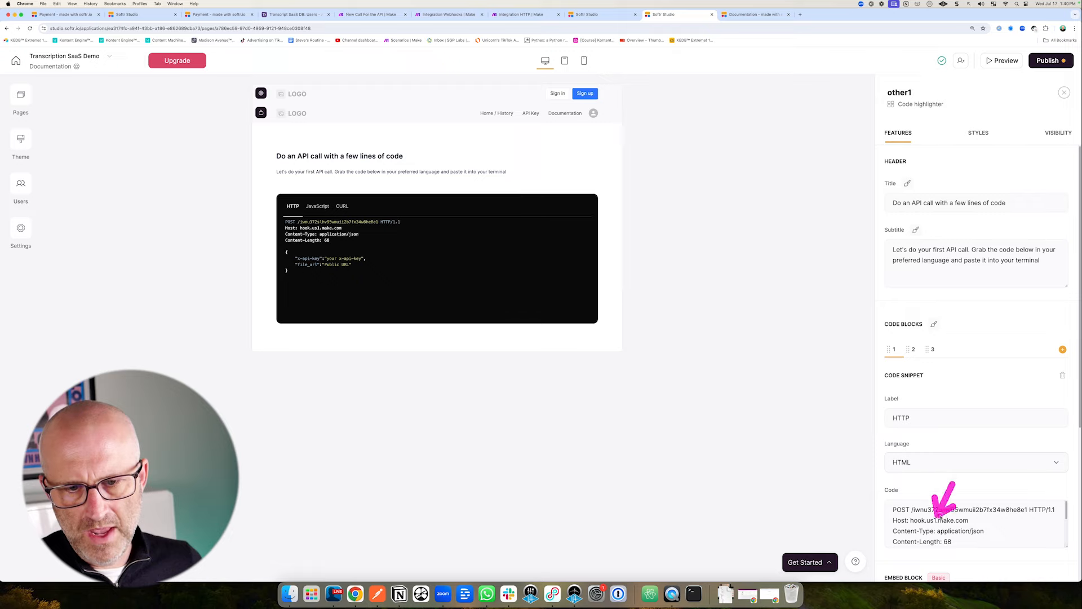
{"action": "left_click", "coordinate": [913, 349]}
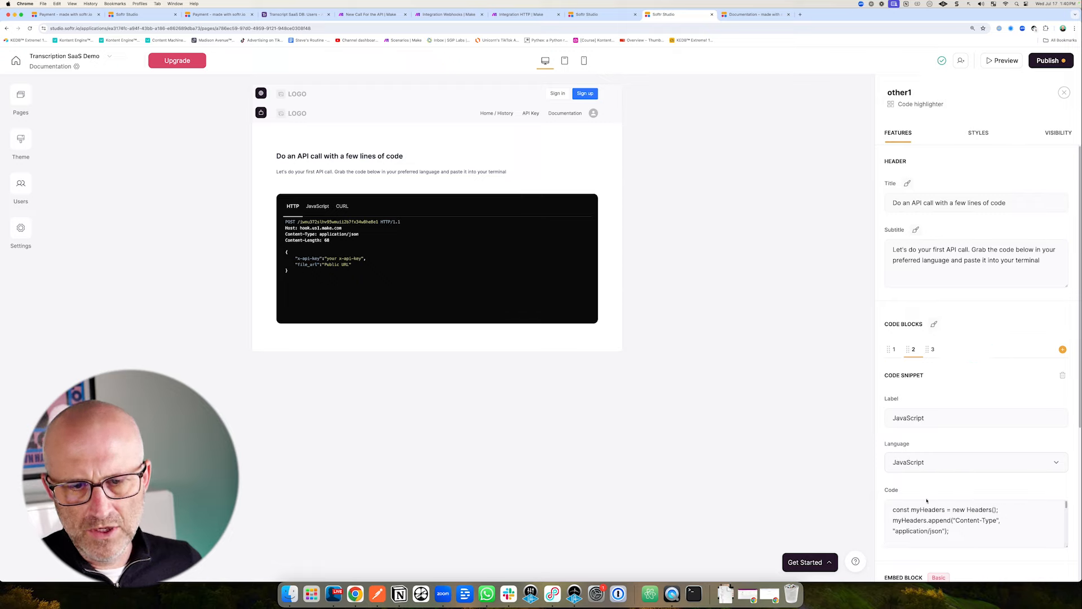
{"action": "scroll", "coordinate": [962, 522], "scroll_direction": "down", "scroll_amount": 4}
{"action": "scroll", "coordinate": [962, 523], "scroll_direction": "down", "scroll_amount": 6}
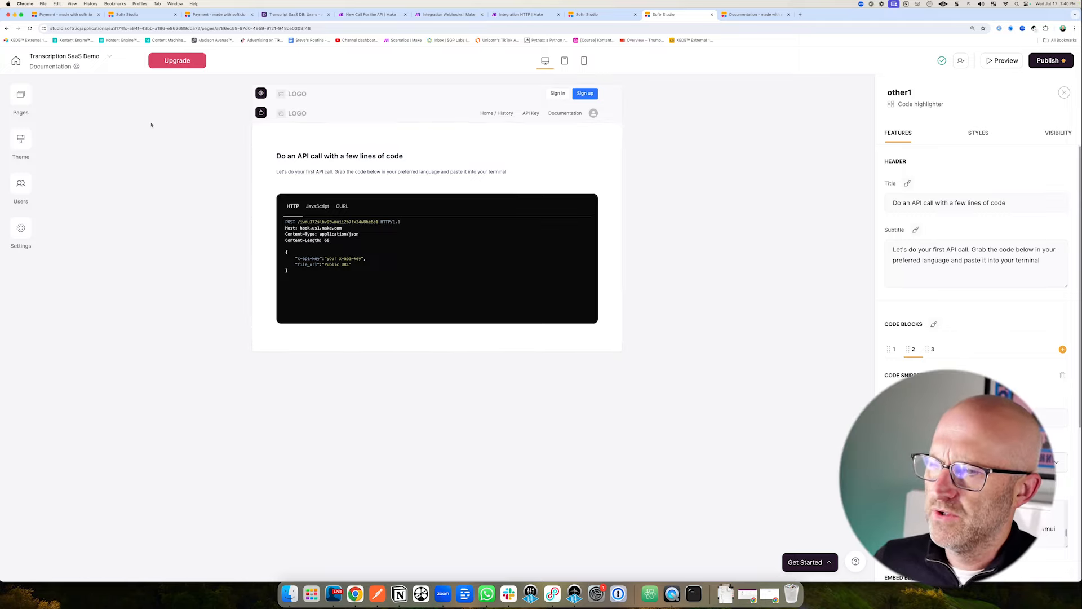
{"action": "left_click", "coordinate": [20, 97]}
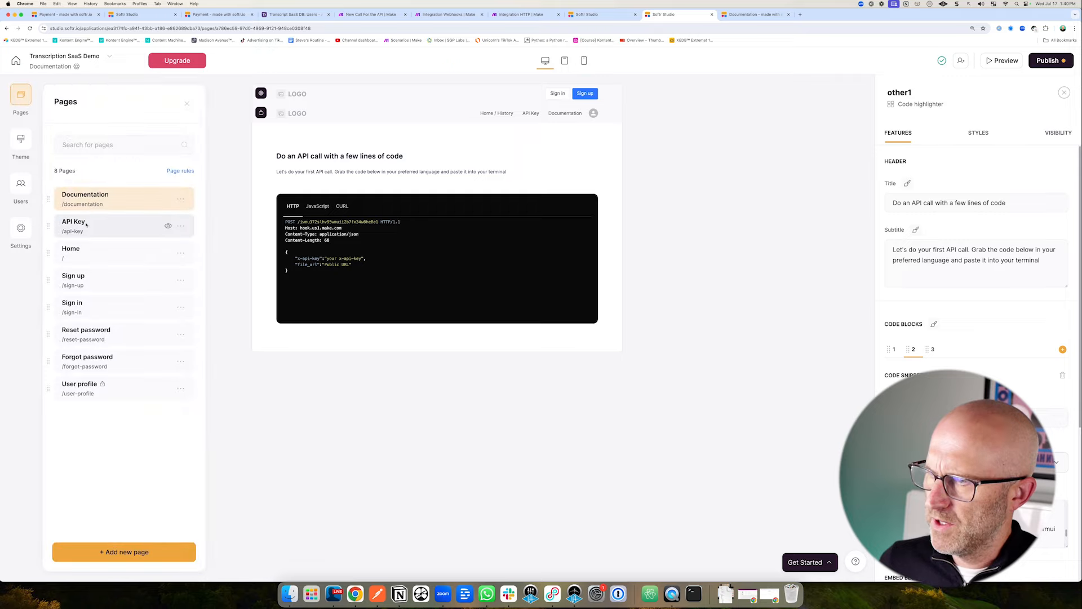
{"action": "left_click", "coordinate": [84, 224]}
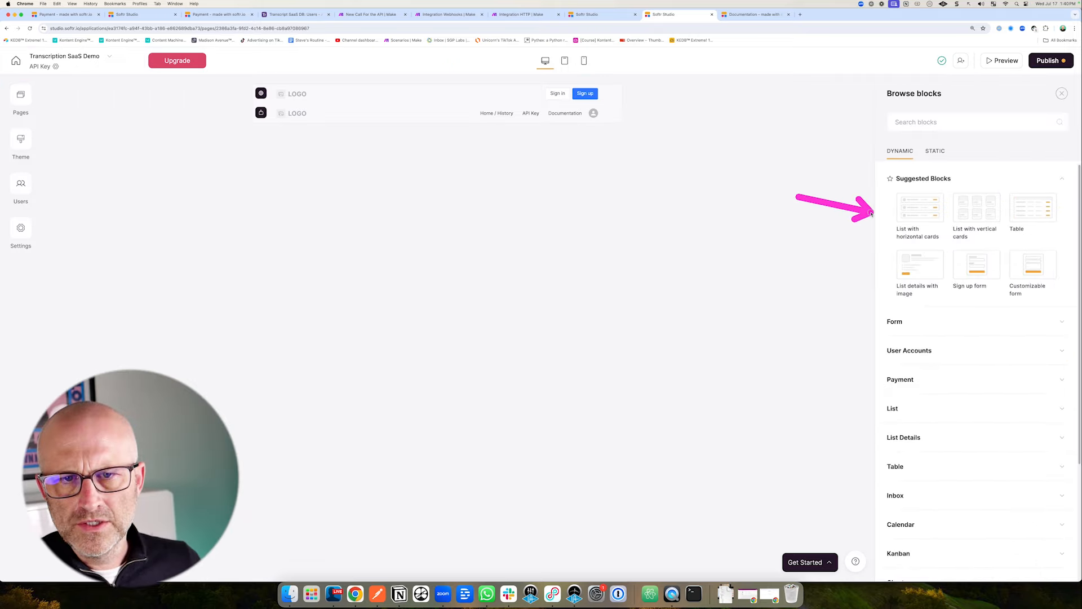
Add a List with horizontal cards block using the Users table.
{"action": "mouse_move", "coordinate": [916, 211]}
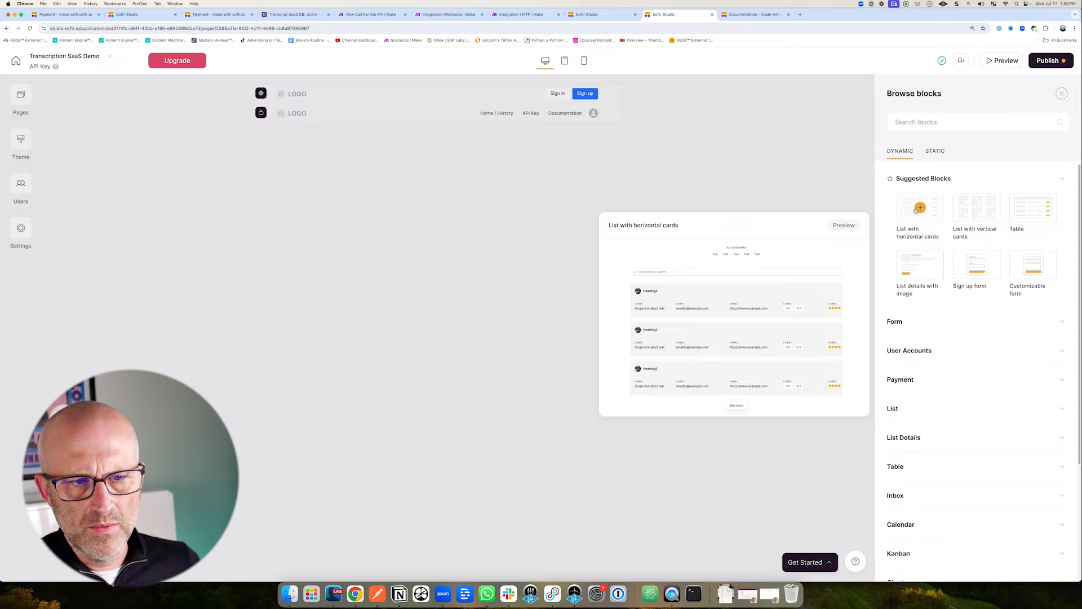
{"action": "left_click", "coordinate": [919, 208]}
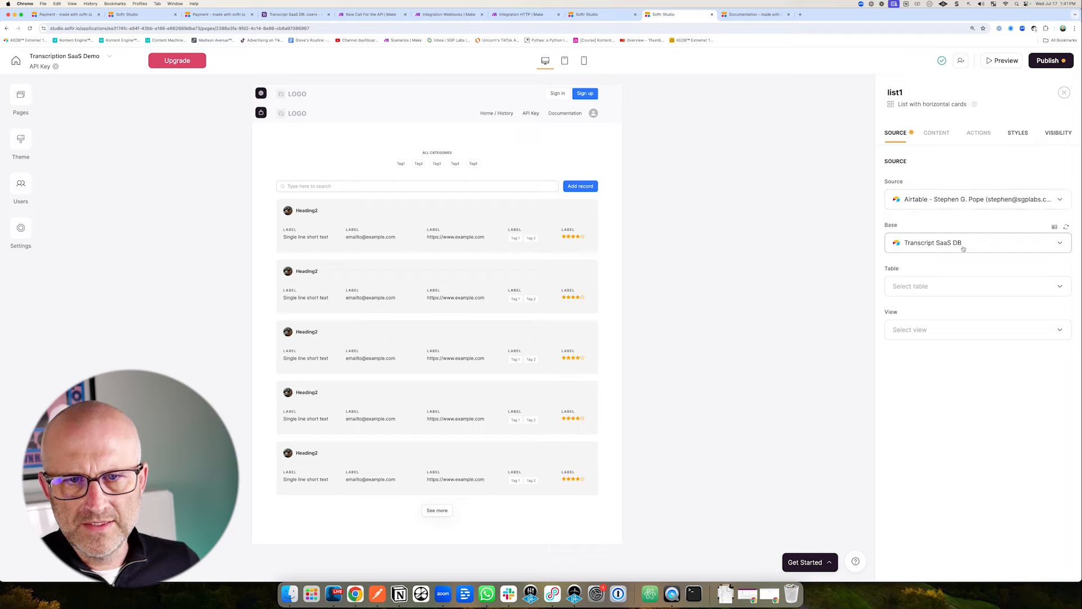
{"action": "left_click", "coordinate": [922, 287]}
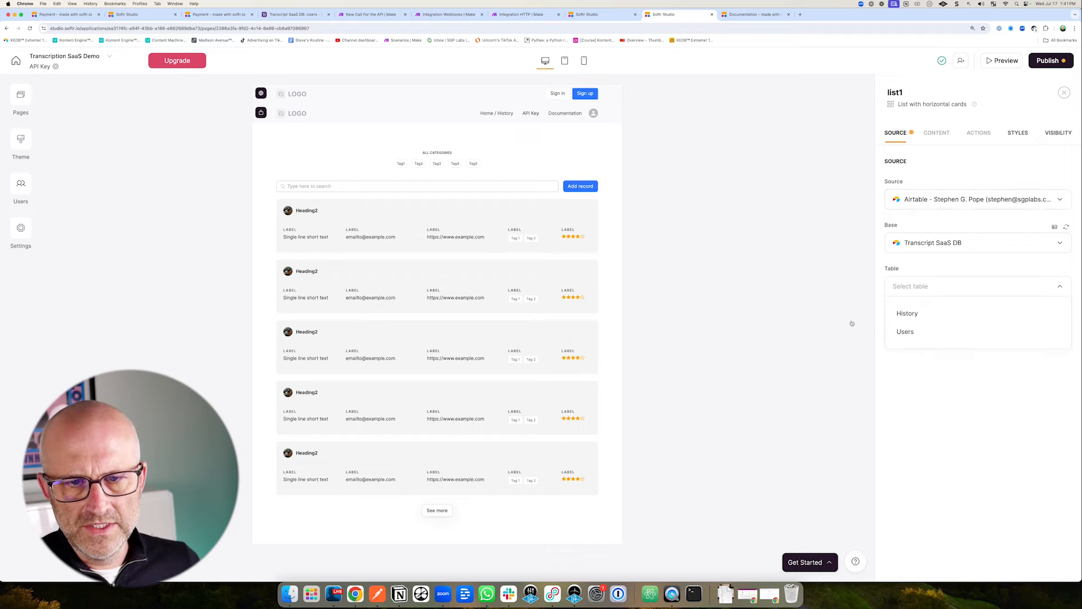
{"action": "left_click", "coordinate": [907, 332]}
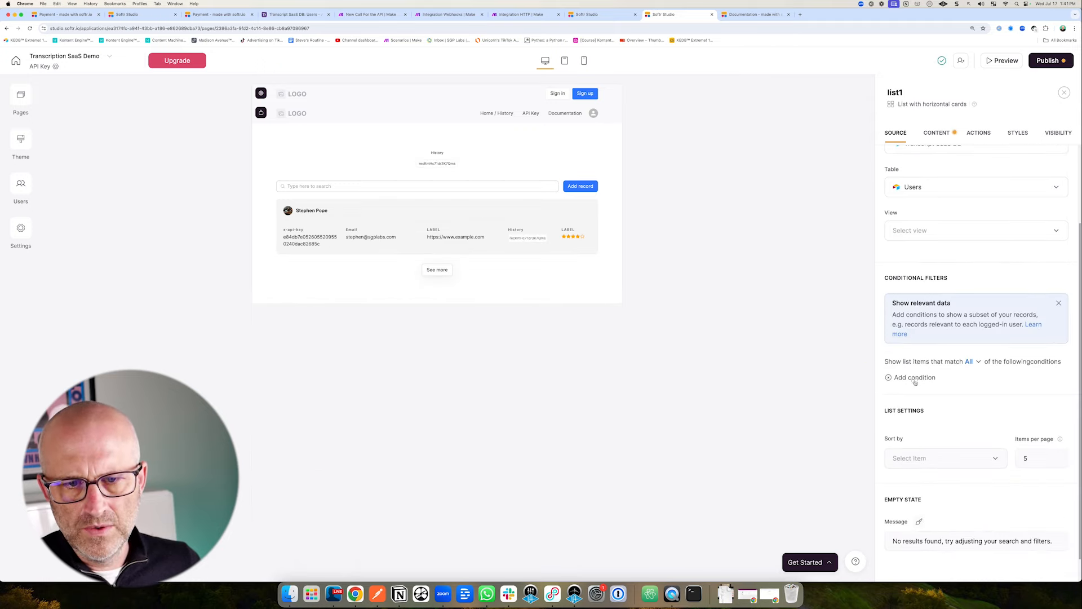
Filter the list with the condition Email is Logged-in user > Email.
{"action": "left_click", "coordinate": [915, 378]}
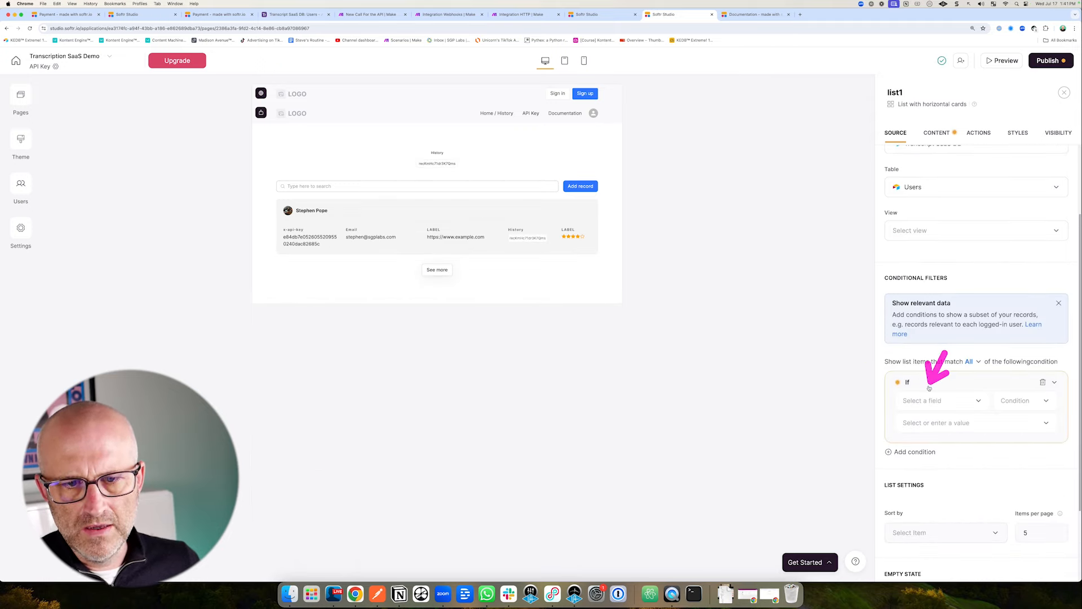
{"action": "left_click", "coordinate": [924, 403]}
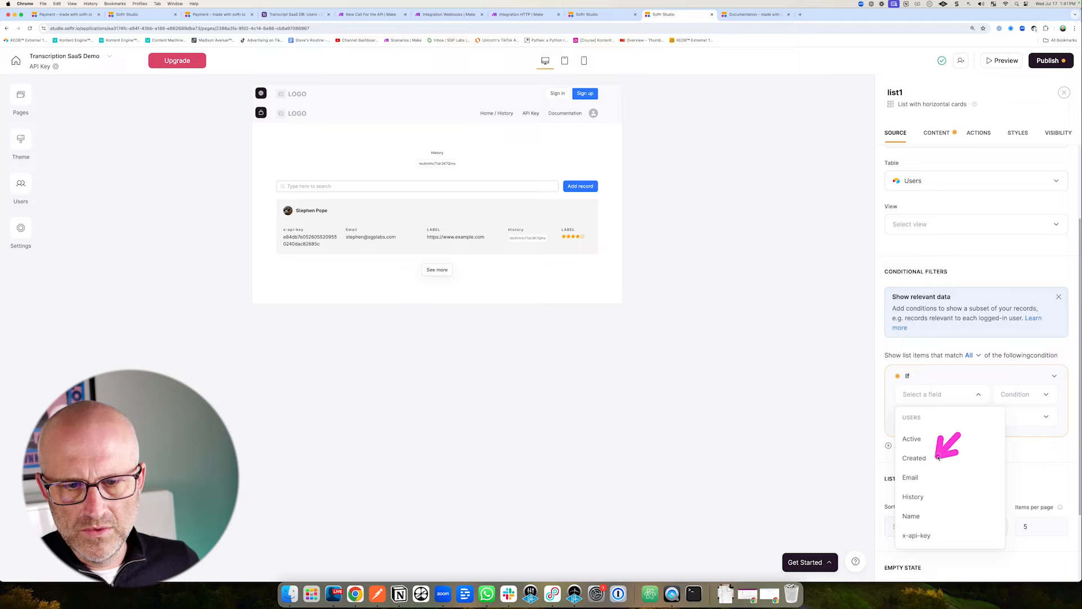
{"action": "left_click", "coordinate": [931, 475]}
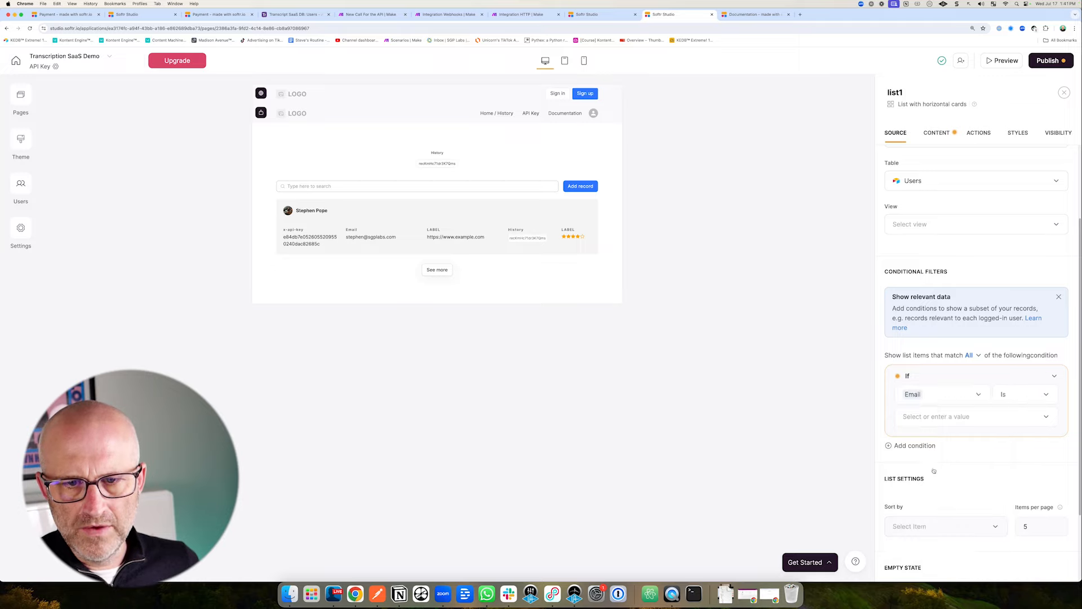
{"action": "left_click", "coordinate": [1021, 398]}
{"action": "left_click", "coordinate": [992, 417]}
{"action": "left_click", "coordinate": [952, 443]}
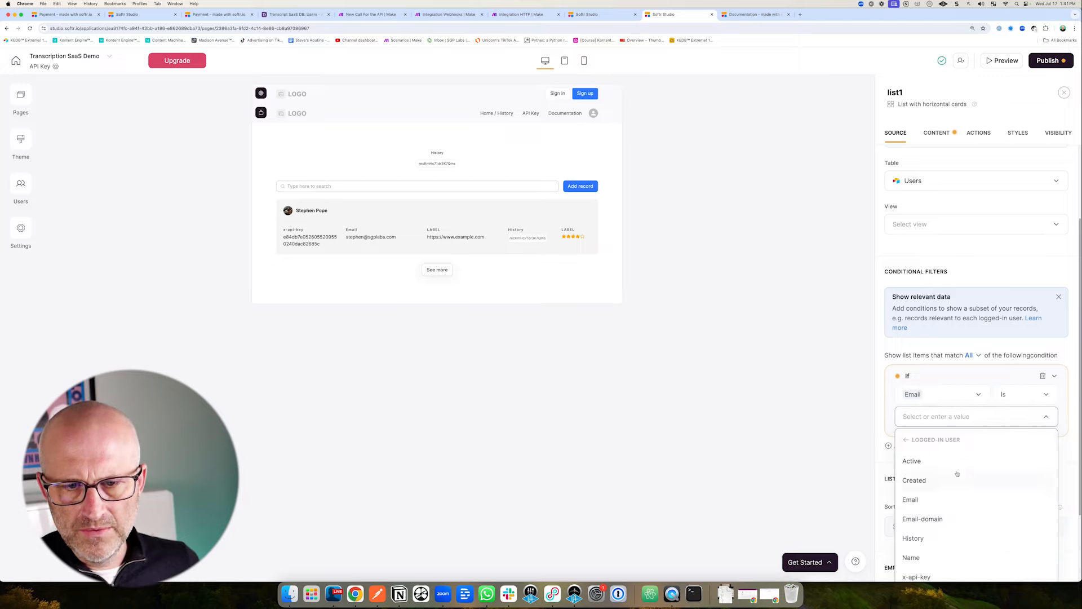
{"action": "scroll", "coordinate": [958, 474], "scroll_direction": "down", "scroll_amount": 2}
{"action": "left_click", "coordinate": [913, 425]}
{"action": "scroll", "coordinate": [946, 415], "scroll_direction": "down", "scroll_amount": 3}
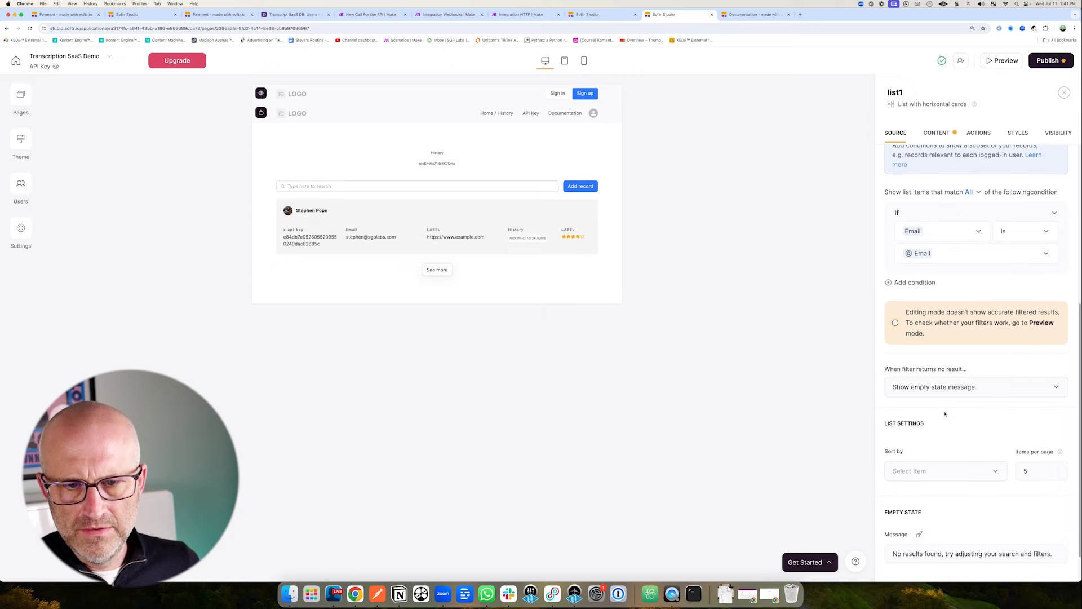
{"action": "scroll", "coordinate": [946, 414], "scroll_direction": "down", "scroll_amount": 1}
{"action": "scroll", "coordinate": [946, 414], "scroll_direction": "up", "scroll_amount": 8}
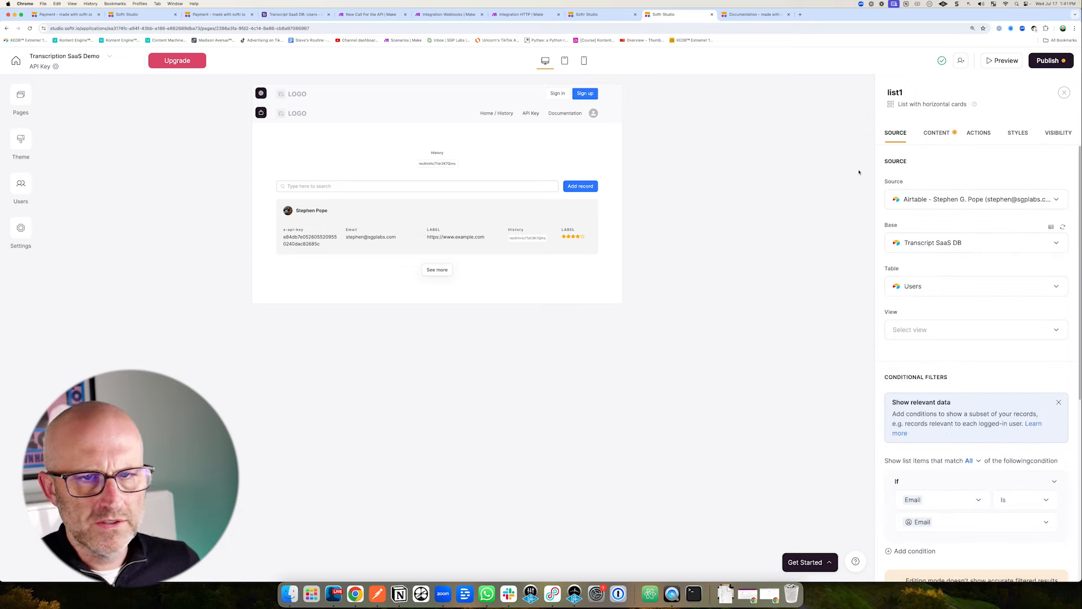
Remove the Image, Email, link LABEL, History and rating LABEL fields from the list cards.
{"action": "left_click", "coordinate": [937, 134]}
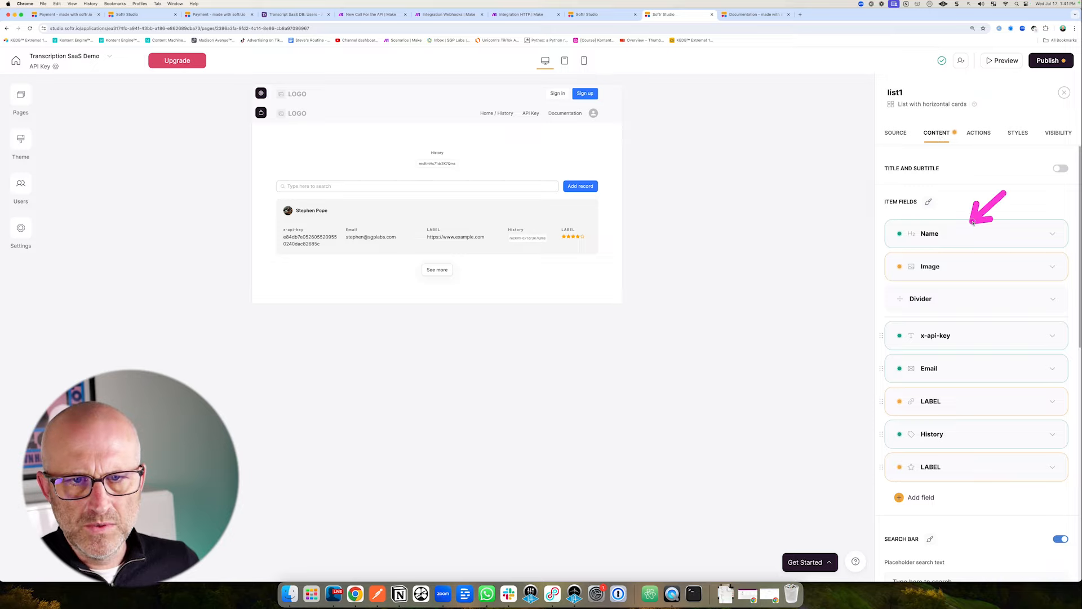
{"action": "scroll", "coordinate": [1009, 226], "scroll_direction": "down", "scroll_amount": 1}
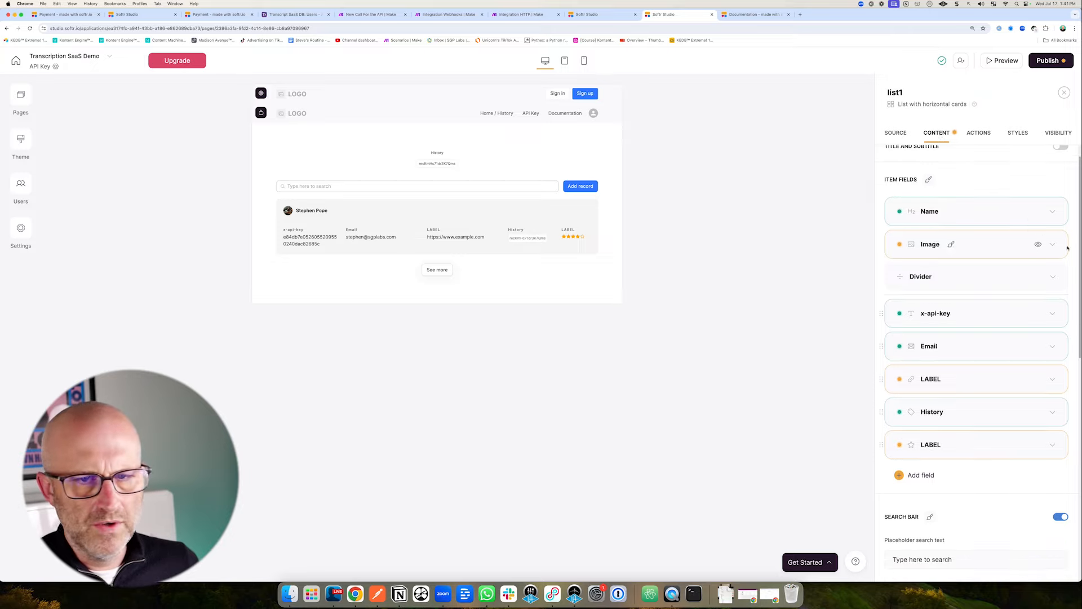
{"action": "left_click", "coordinate": [1038, 244]}
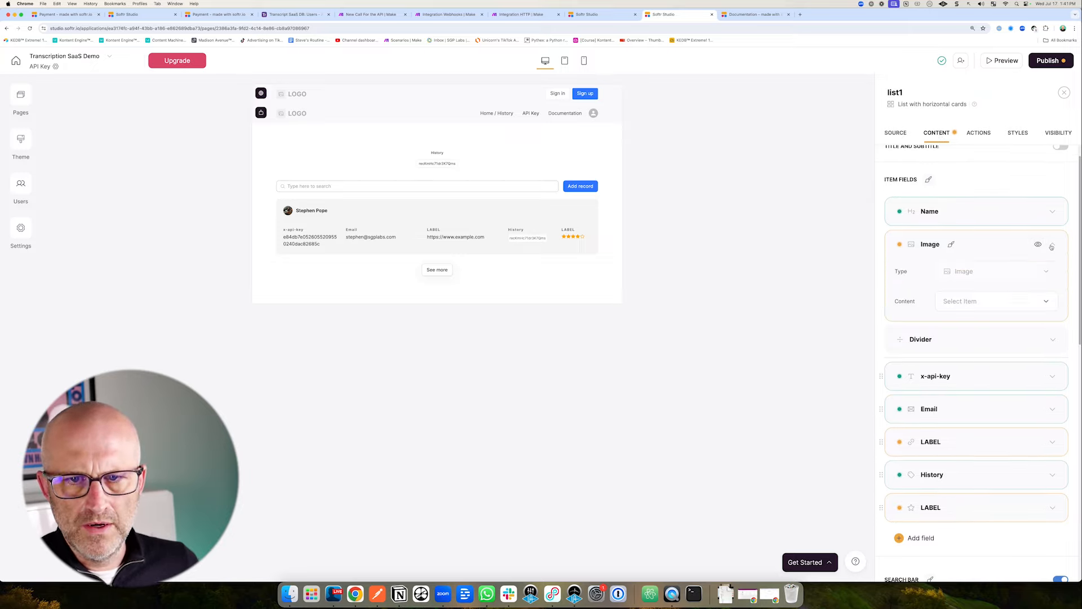
{"action": "scroll", "coordinate": [876, 254], "scroll_direction": "down", "scroll_amount": 1}
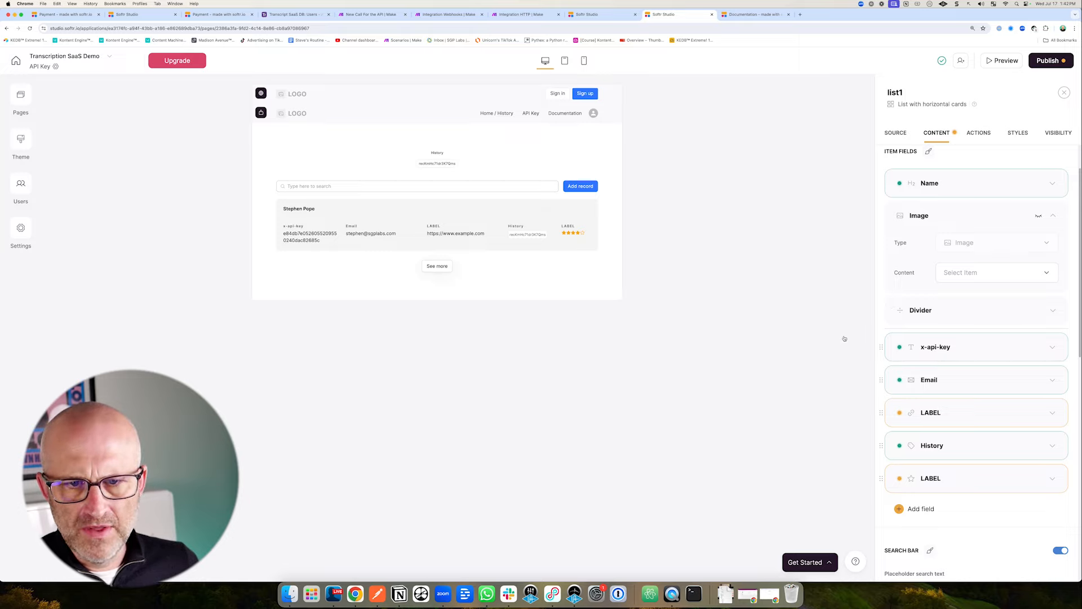
{"action": "left_click_drag", "start_coordinate": [856, 318], "coordinate": [913, 344]}
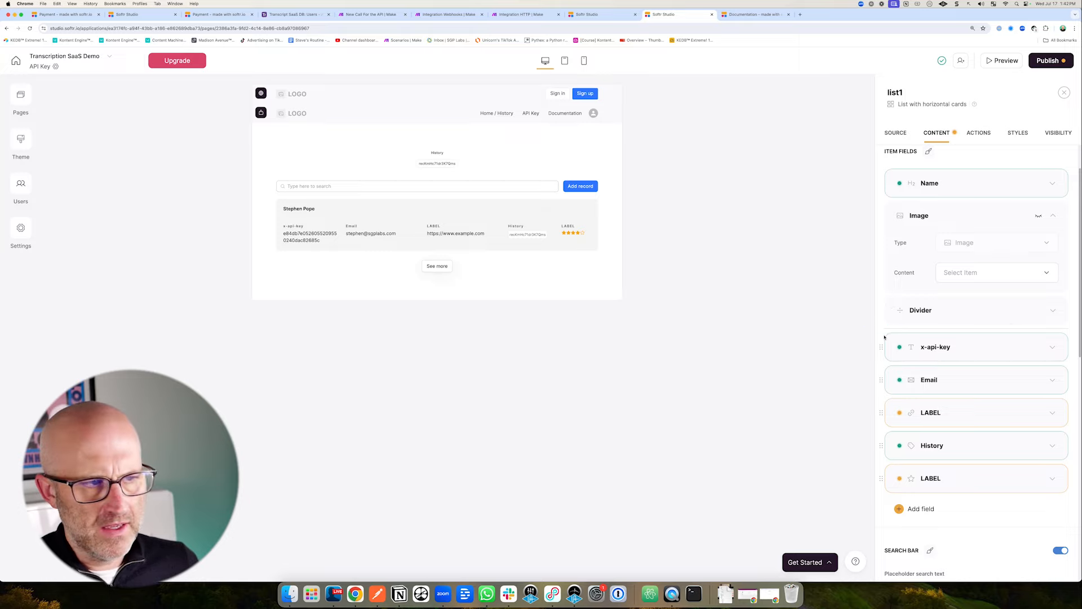
{"action": "left_click", "coordinate": [1037, 380]}
{"action": "left_click", "coordinate": [1012, 418]}
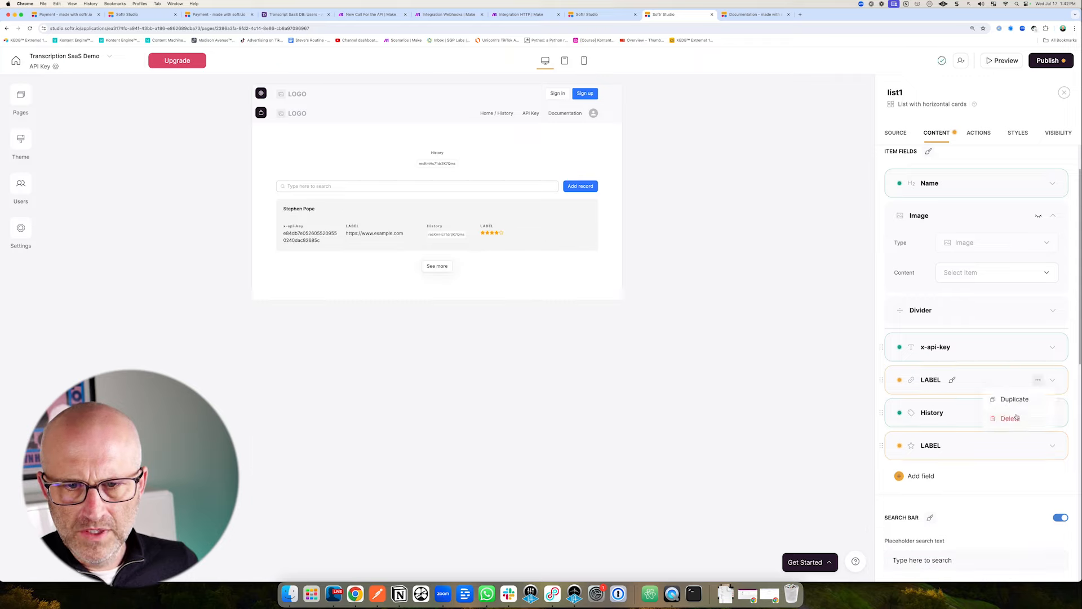
{"action": "left_click", "coordinate": [1015, 419]}
{"action": "left_click", "coordinate": [1039, 380]}
{"action": "left_click", "coordinate": [1012, 418]}
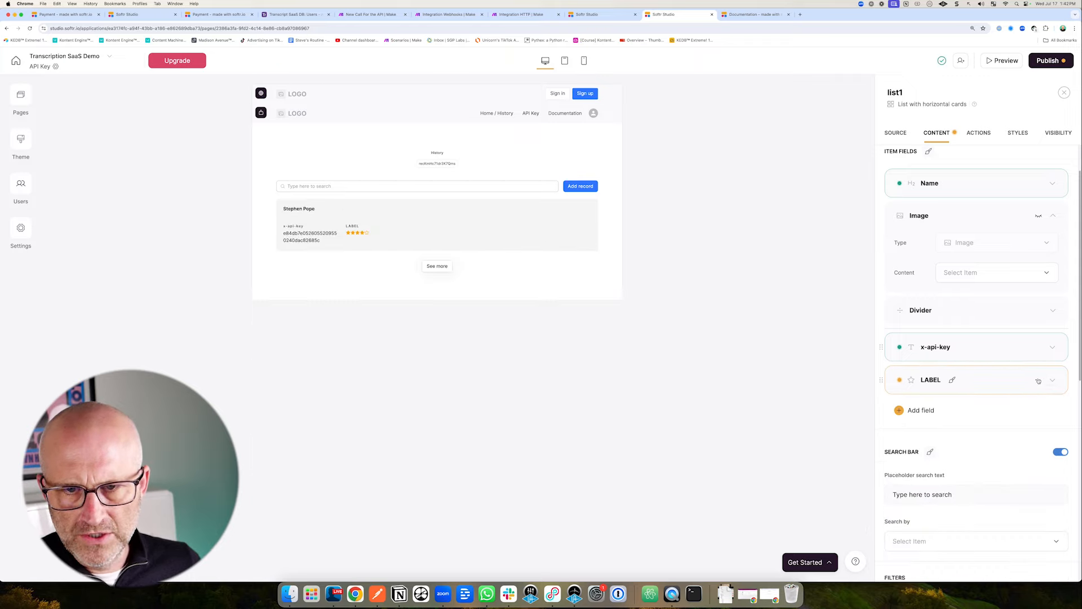
{"action": "left_click", "coordinate": [1039, 380]}
{"action": "left_click", "coordinate": [1012, 417]}
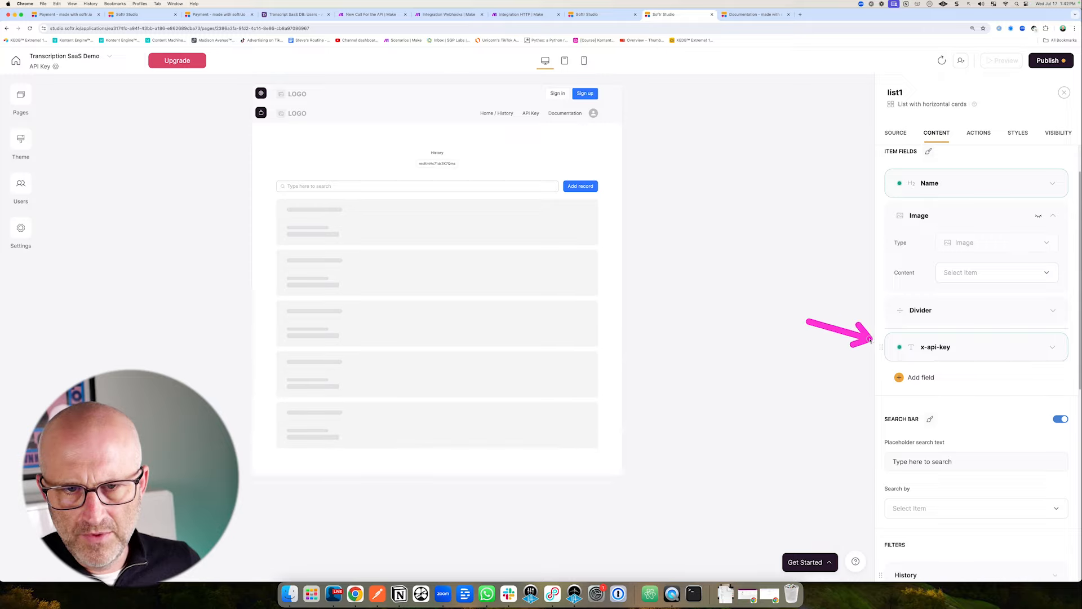
Turn off the search bar and remove the History filter, See more button and Add record button.
{"action": "left_click", "coordinate": [1059, 420]}
{"action": "scroll", "coordinate": [1060, 423], "scroll_direction": "down", "scroll_amount": 2}
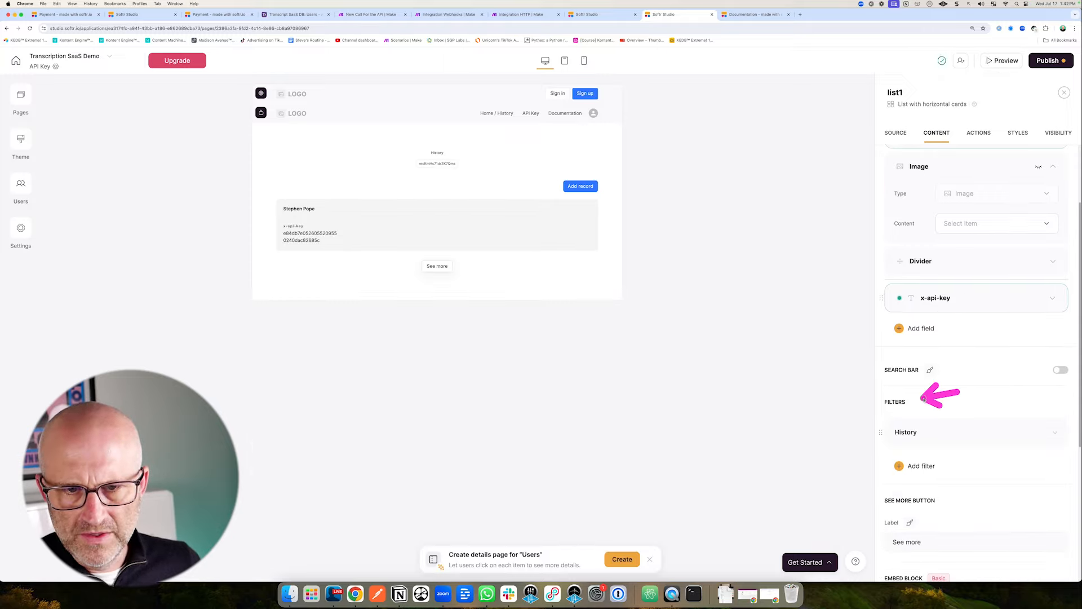
{"action": "left_click", "coordinate": [1040, 435]}
{"action": "left_click", "coordinate": [1020, 451]}
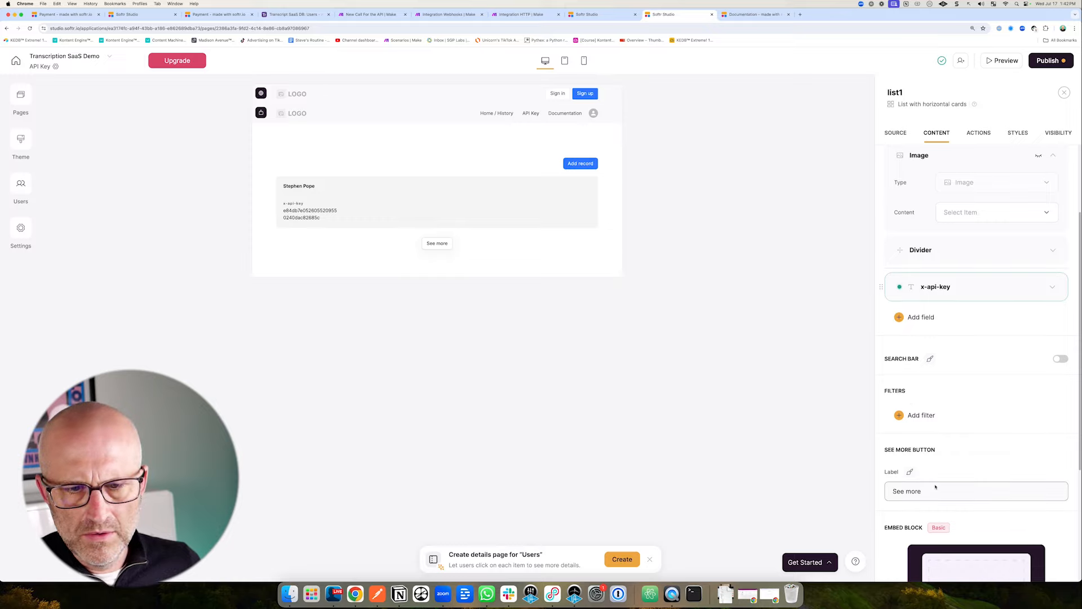
{"action": "left_click_drag", "start_coordinate": [935, 486], "coordinate": [889, 491]}
{"action": "key", "text": "BackSpace"}
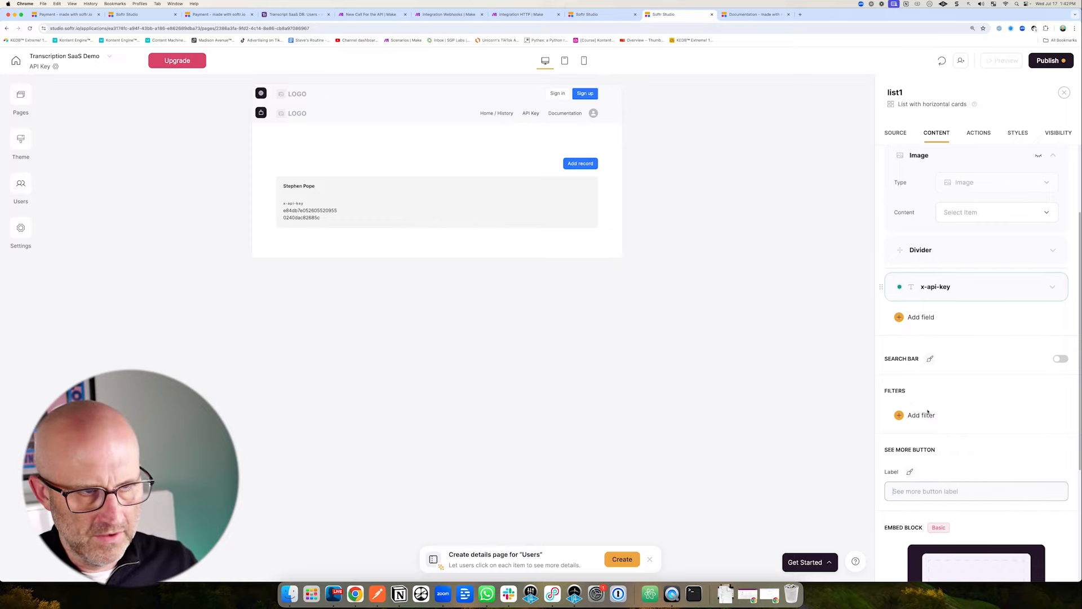
{"action": "left_click", "coordinate": [979, 133]}
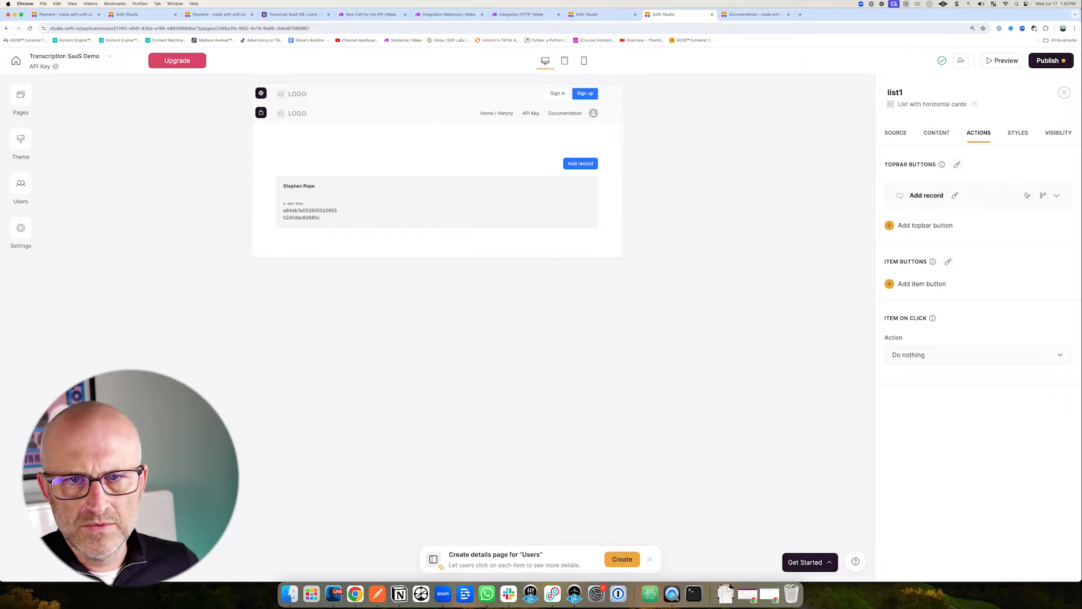
{"action": "left_click", "coordinate": [1028, 195]}
{"action": "left_click", "coordinate": [987, 233]}
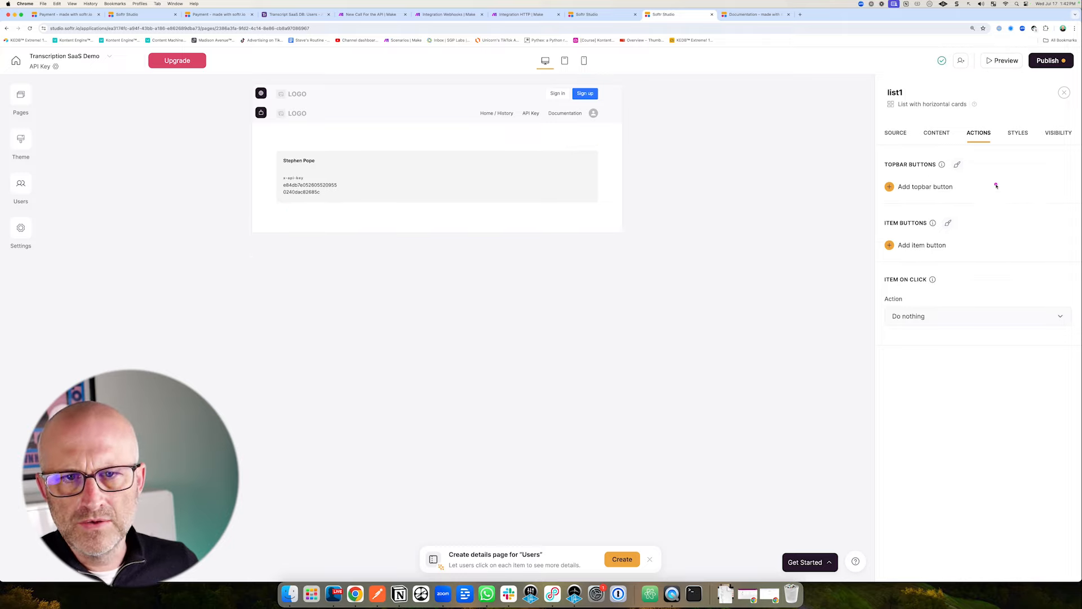
Set the x-api-key field's width to L so the key fits on one line.
{"action": "left_click", "coordinate": [937, 133]}
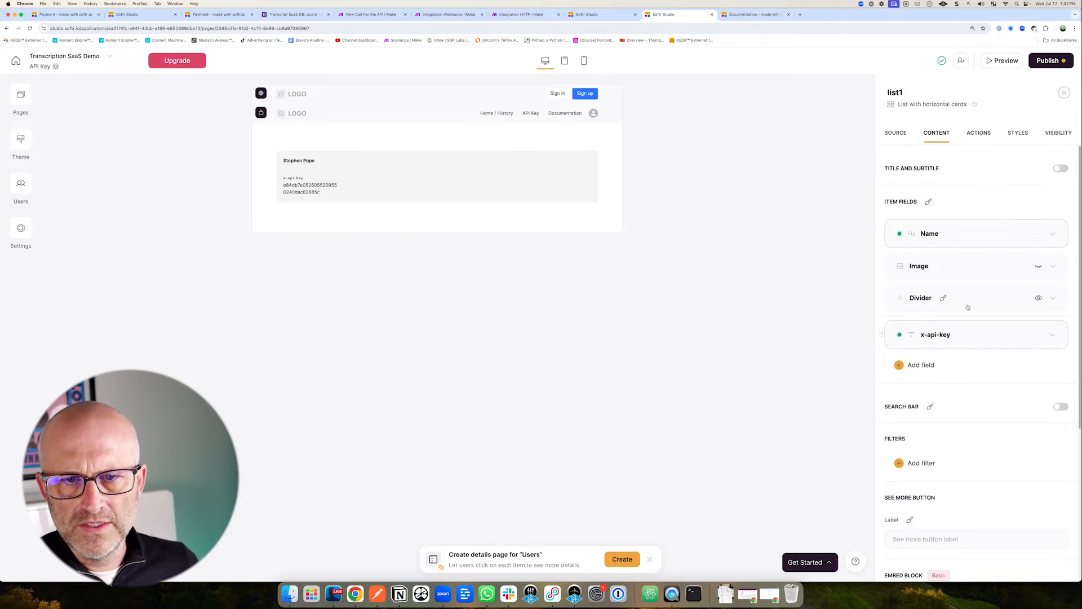
{"action": "left_click", "coordinate": [963, 335]}
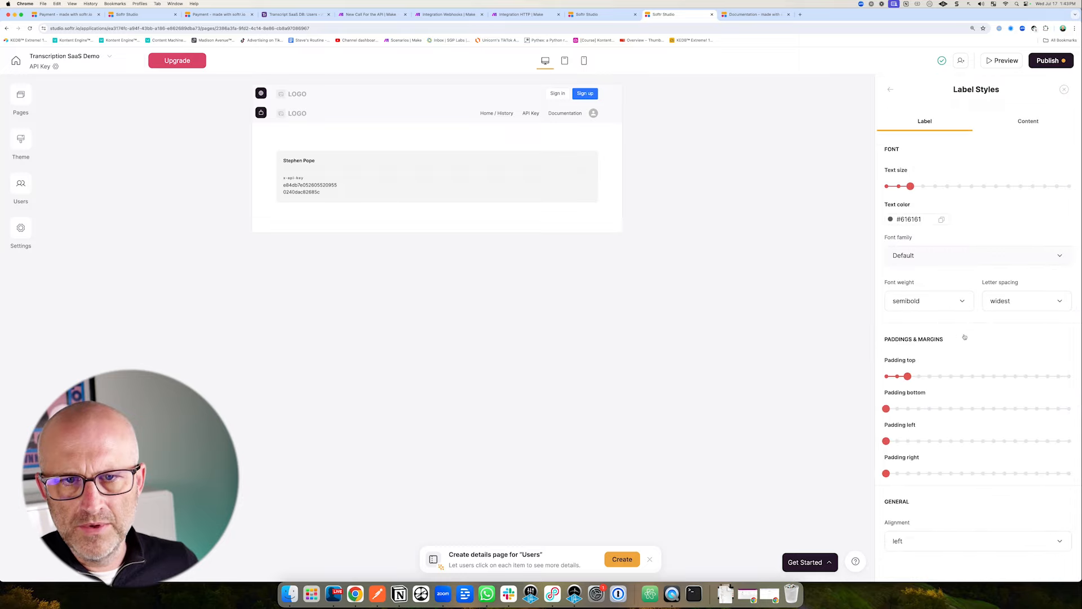
{"action": "left_click", "coordinate": [1028, 123]}
{"action": "scroll", "coordinate": [975, 451], "scroll_direction": "down", "scroll_amount": 2}
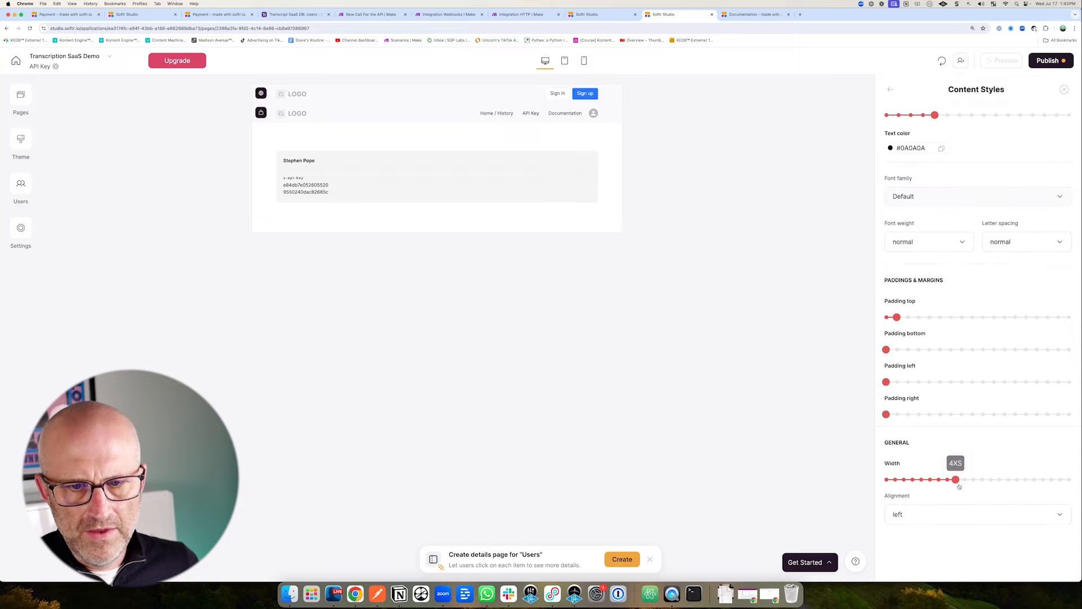
{"action": "left_click_drag", "start_coordinate": [958, 480], "coordinate": [1000, 481]}
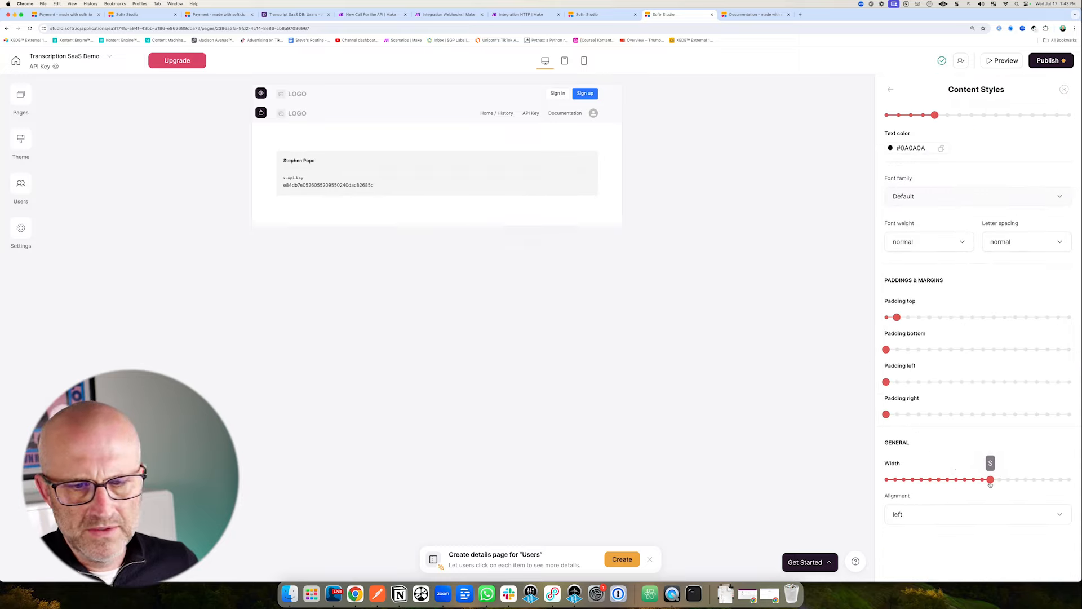
{"action": "mouse_move", "coordinate": [354, 116]}
{"action": "left_mouse_down"}
{"action": "mouse_move", "coordinate": [296, 176]}
{"action": "mouse_move", "coordinate": [319, 178]}
{"action": "left_mouse_up"}
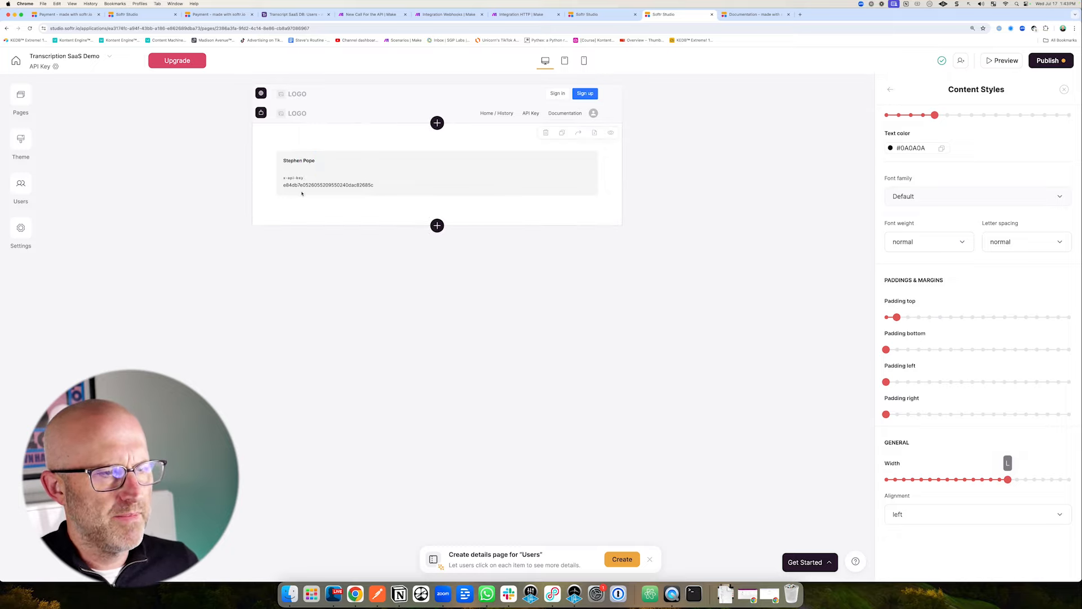
Review the Make HTTP request module's settings, then return to the API Key page editor.
{"action": "left_click", "coordinate": [520, 14]}
{"action": "left_click", "coordinate": [525, 293]}
{"action": "left_click_drag", "start_coordinate": [573, 370], "coordinate": [573, 373]}
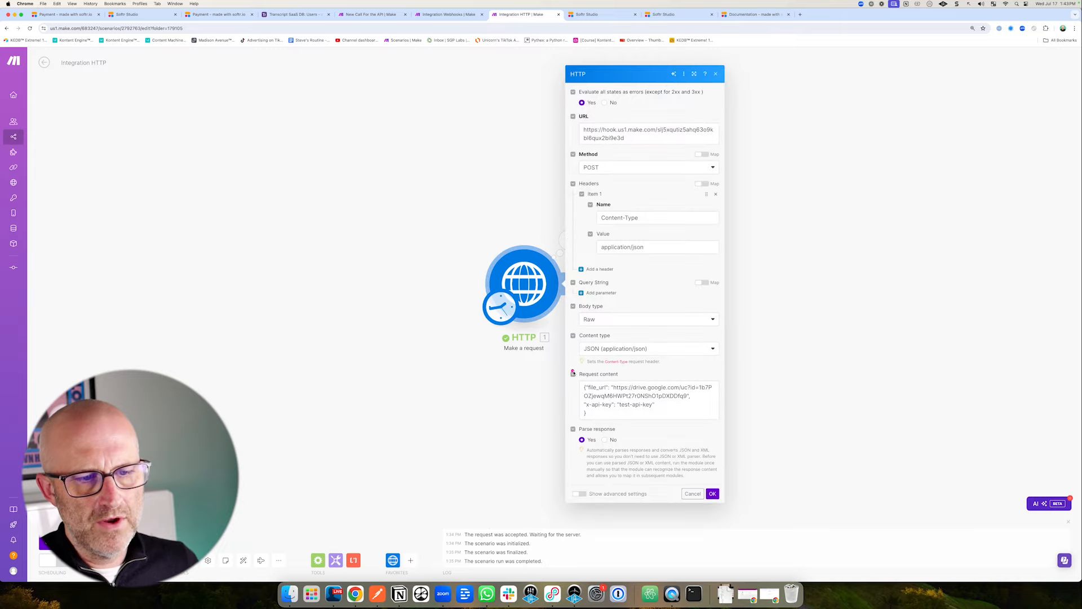
{"action": "left_click_drag", "start_coordinate": [509, 348], "coordinate": [562, 382]}
{"action": "left_click", "coordinate": [665, 15]}
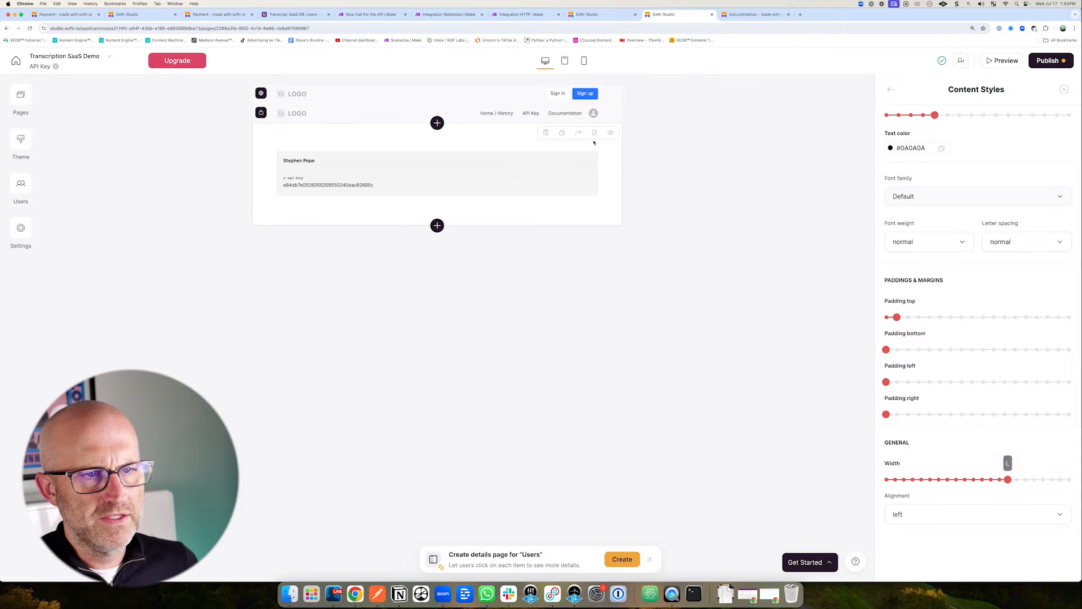
Set the API Key list's visibility to Logged-in users.
{"action": "left_click", "coordinate": [890, 90]}
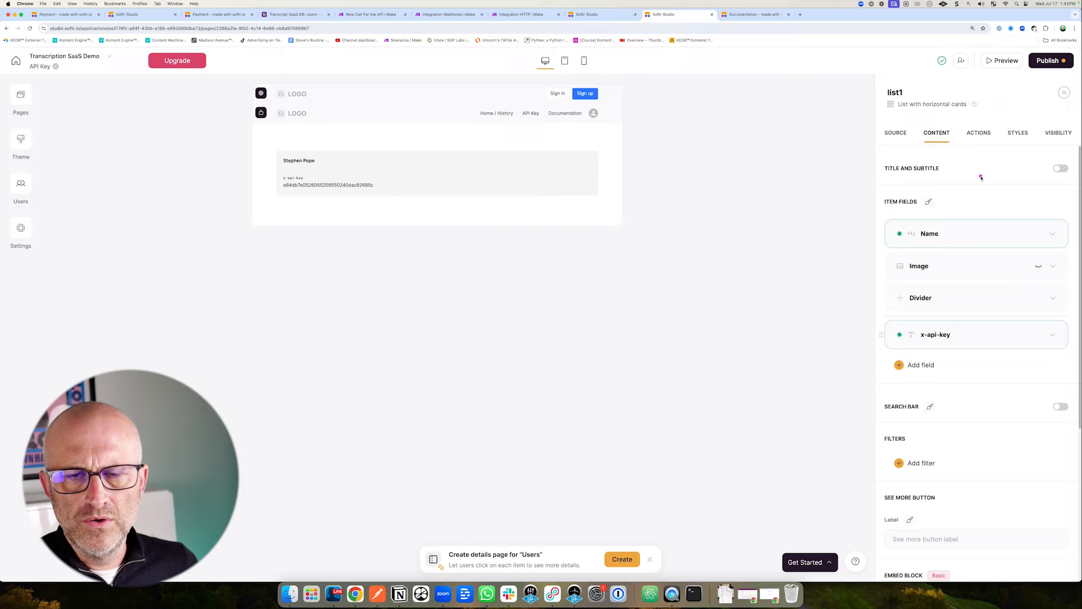
{"action": "left_click_drag", "start_coordinate": [981, 177], "coordinate": [1017, 153]}
{"action": "left_click", "coordinate": [1058, 133]}
{"action": "left_click_drag", "start_coordinate": [822, 206], "coordinate": [876, 191]}
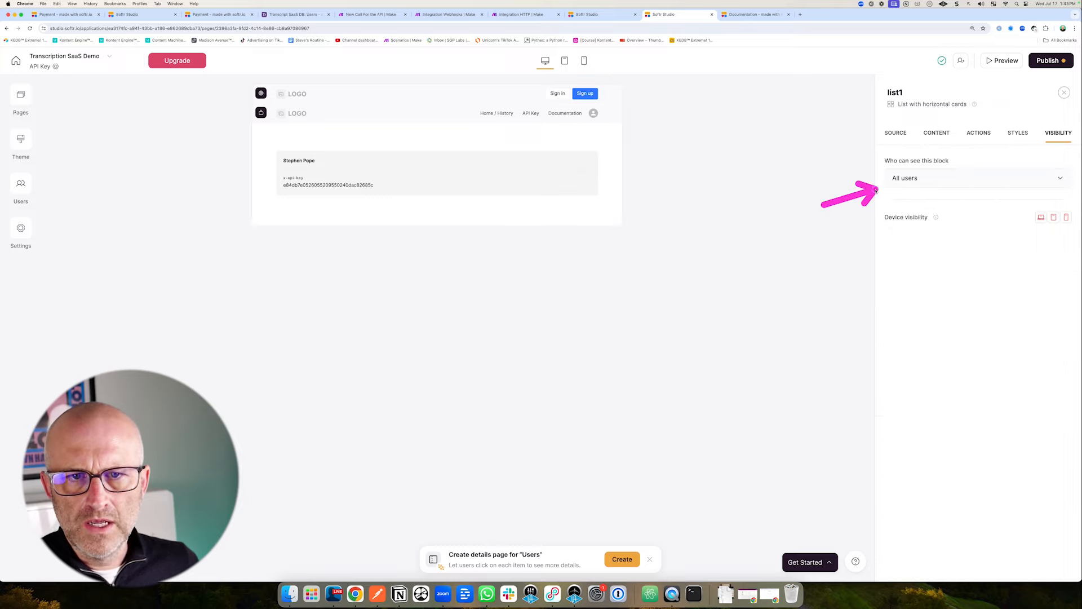
{"action": "left_click", "coordinate": [918, 184]}
{"action": "left_click", "coordinate": [921, 225]}
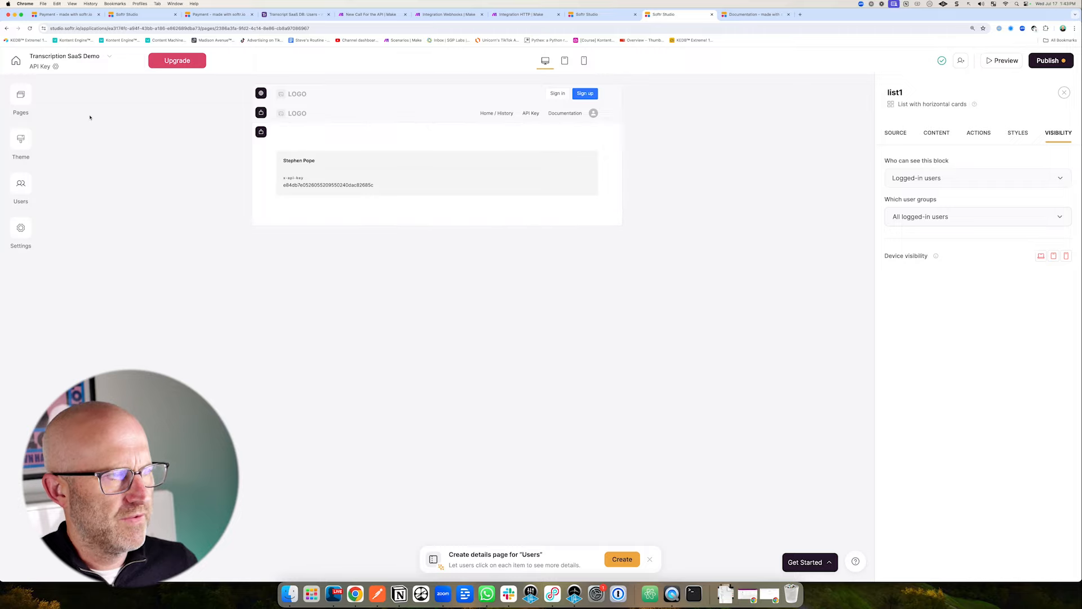
Limit the Documentation page's code block to Logged-in users, then check the Airtable user record.
{"action": "left_click", "coordinate": [21, 95]}
{"action": "left_click", "coordinate": [79, 195]}
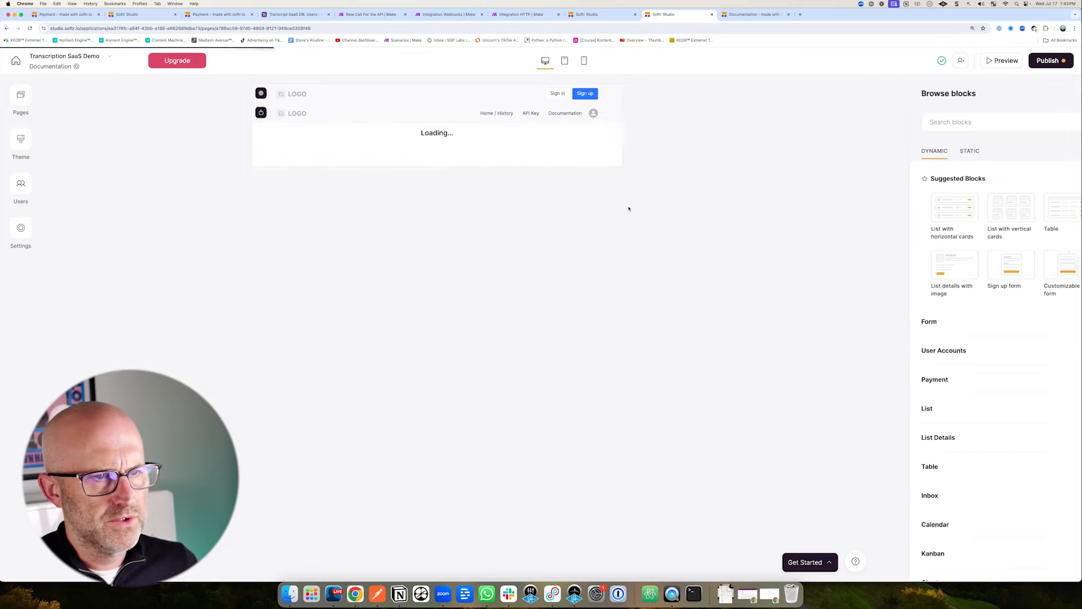
{"action": "left_click", "coordinate": [487, 146]}
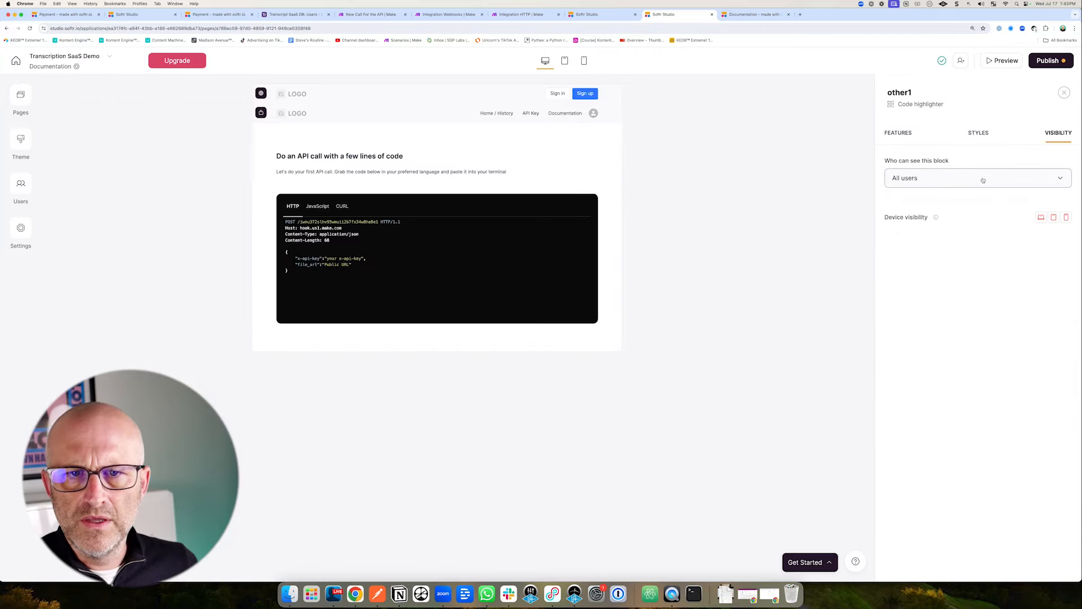
{"action": "left_click", "coordinate": [948, 181]}
{"action": "left_click", "coordinate": [921, 225]}
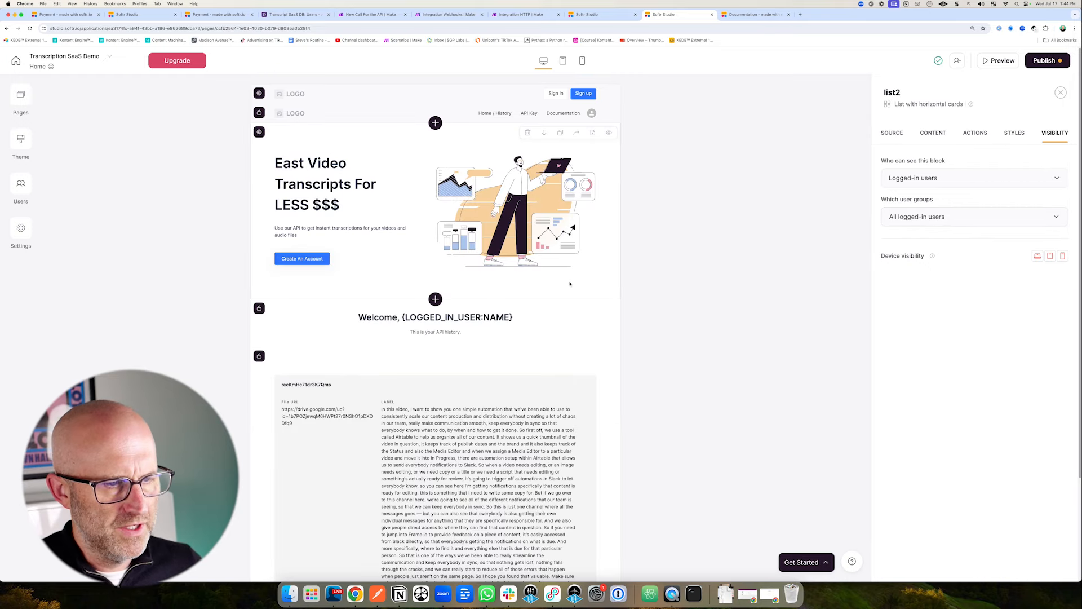
{"action": "left_click", "coordinate": [285, 16]}
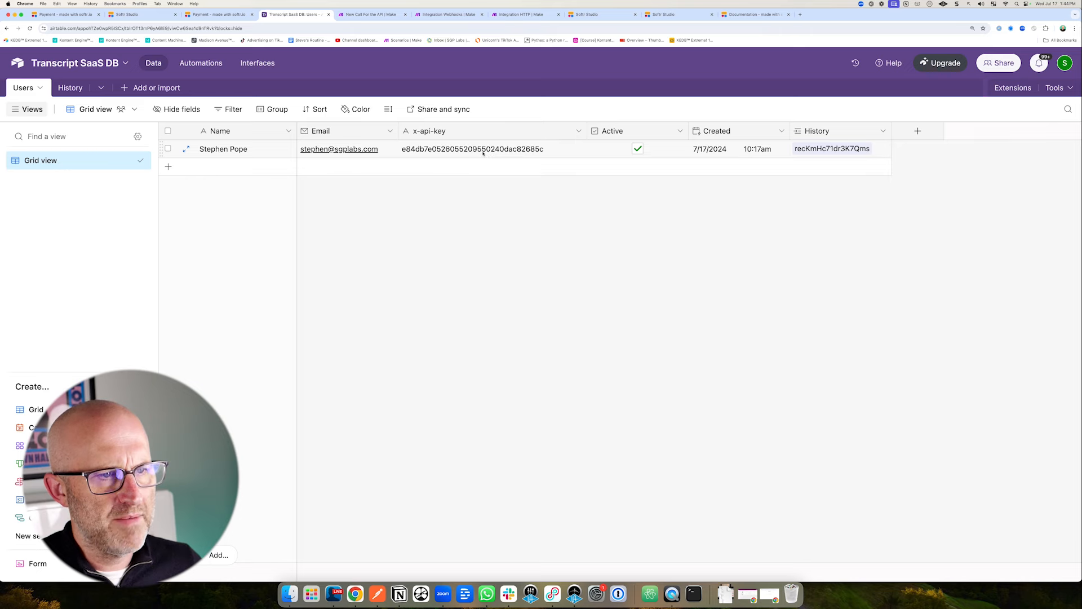
{"action": "left_click", "coordinate": [680, 17]}
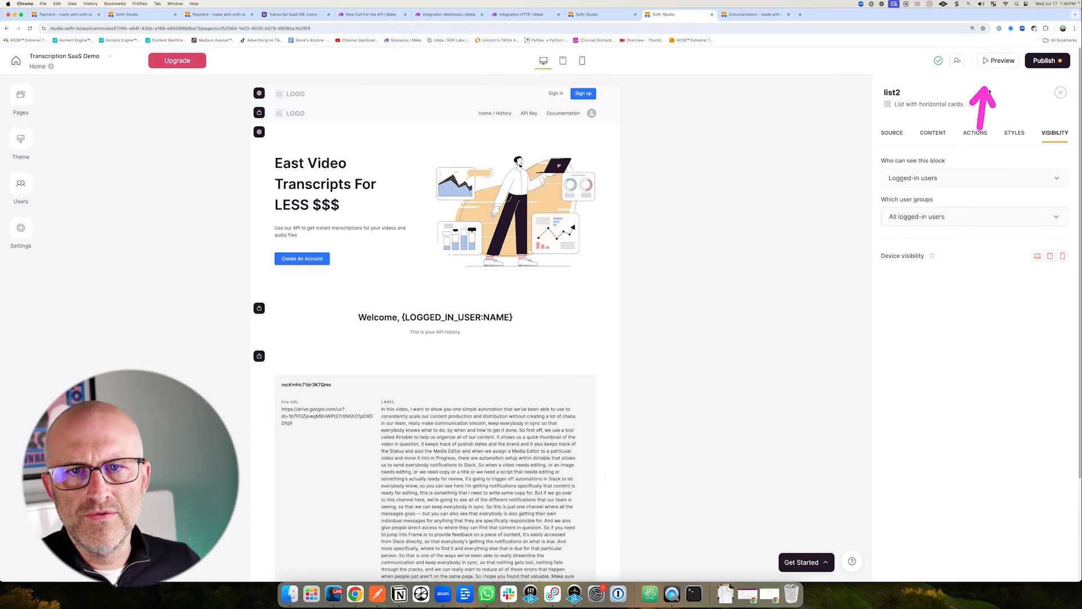
In the publish options, change the subdomain to transcriptsaasdemo.
{"action": "left_click", "coordinate": [1045, 61]}
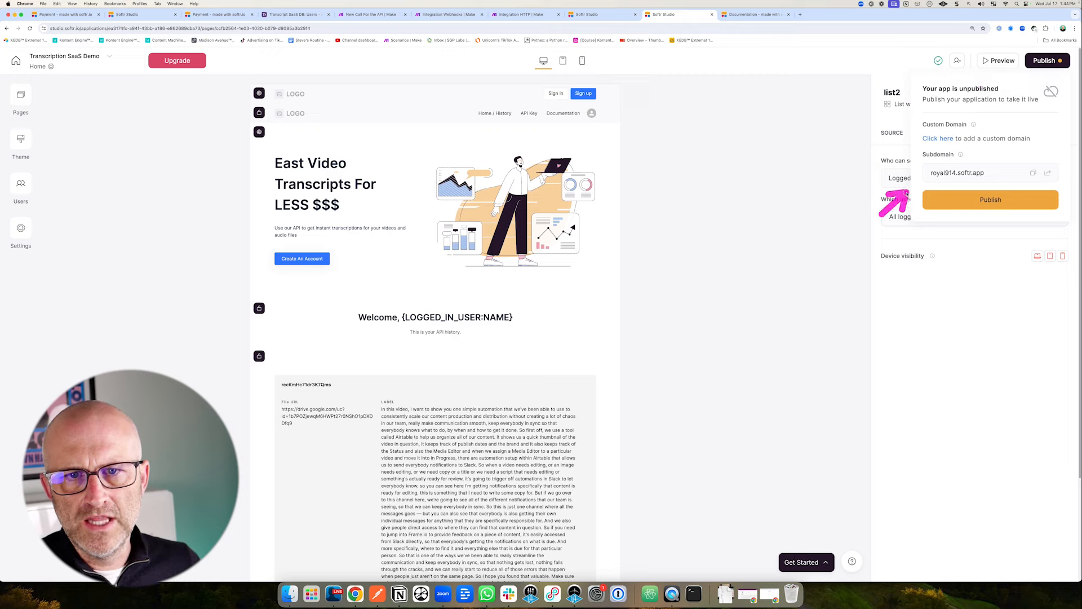
{"action": "double_click", "coordinate": [957, 172]}
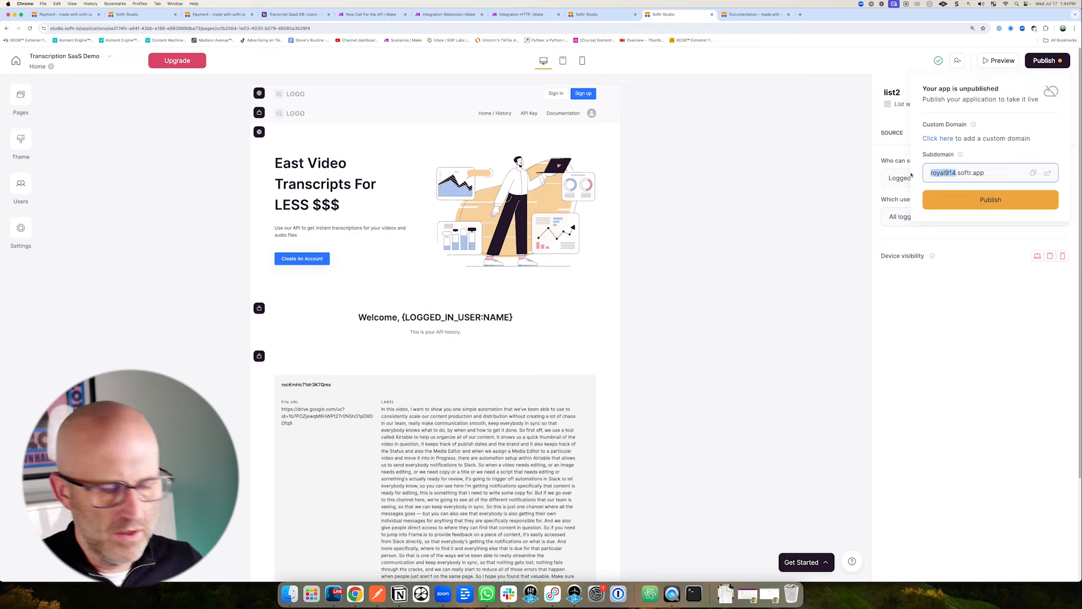
{"action": "type", "text": "trans"}
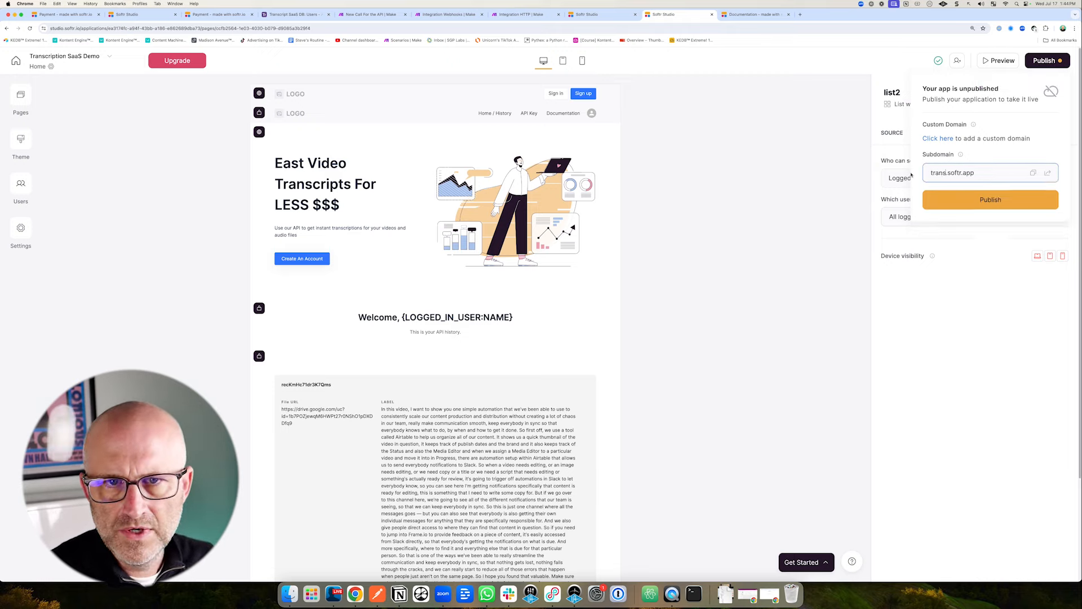
{"action": "type", "text": "criptsaa"}
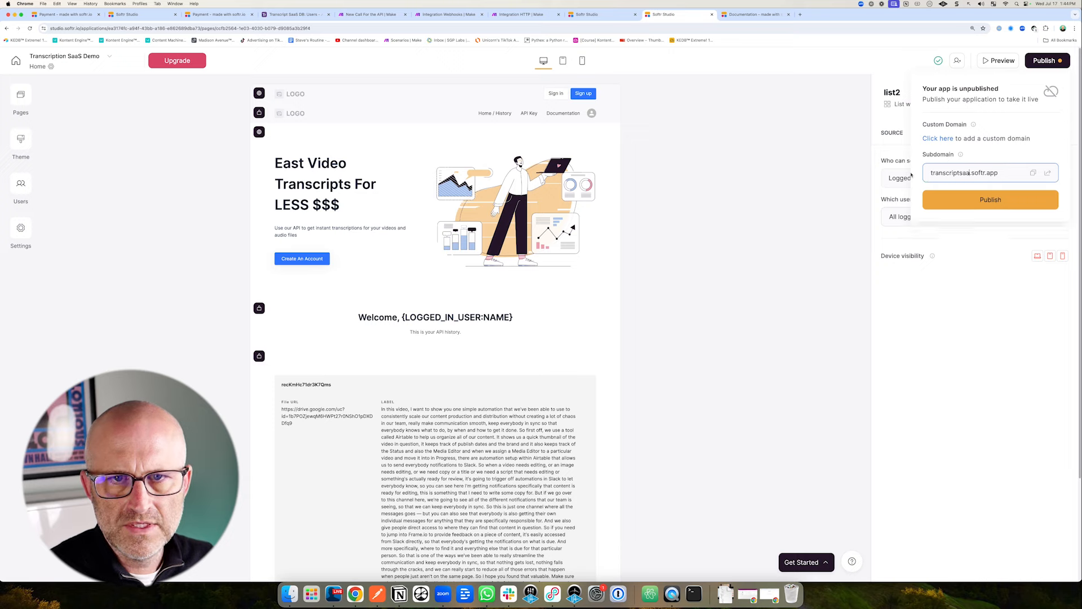
{"action": "type", "text": "sdemo"}
{"action": "key", "text": "Return"}
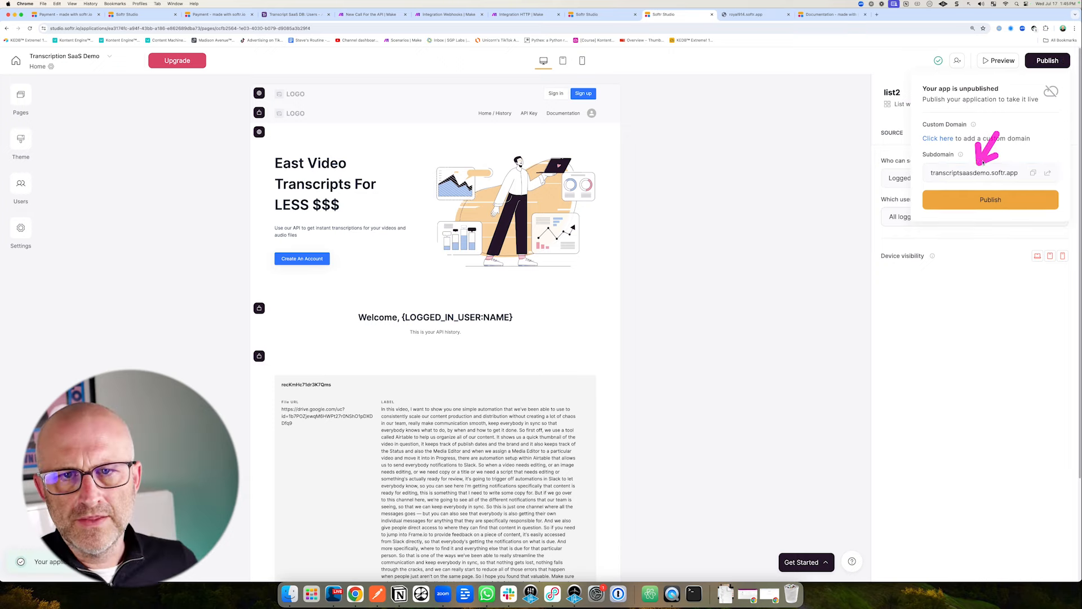
Shorten the subdomain to transcriptsaas and publish the app.
{"action": "left_click", "coordinate": [1044, 64]}
{"action": "left_click", "coordinate": [1044, 63]}
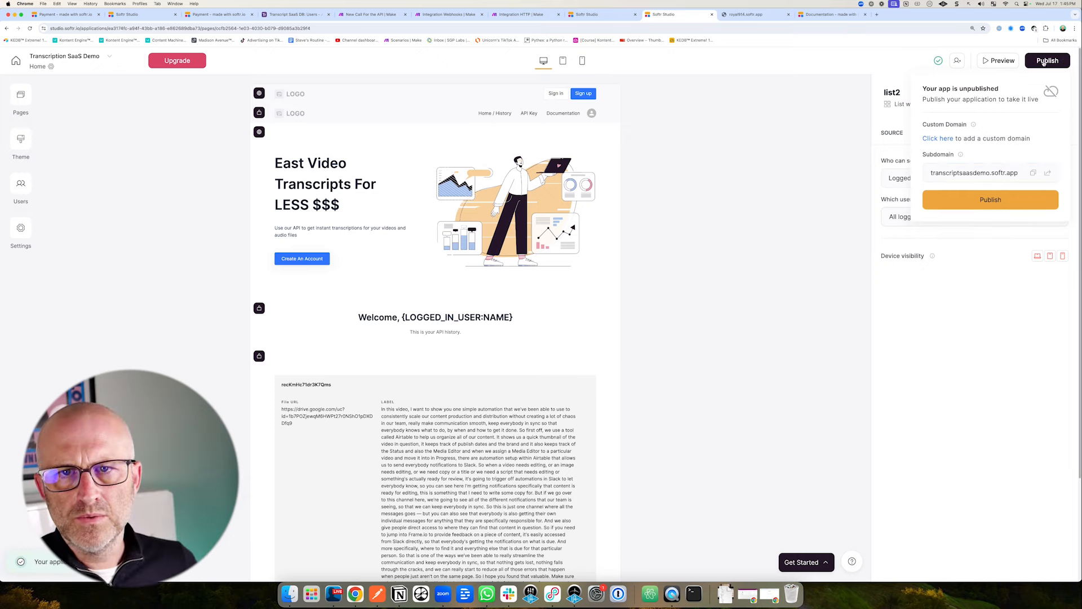
{"action": "left_click", "coordinate": [1009, 174]}
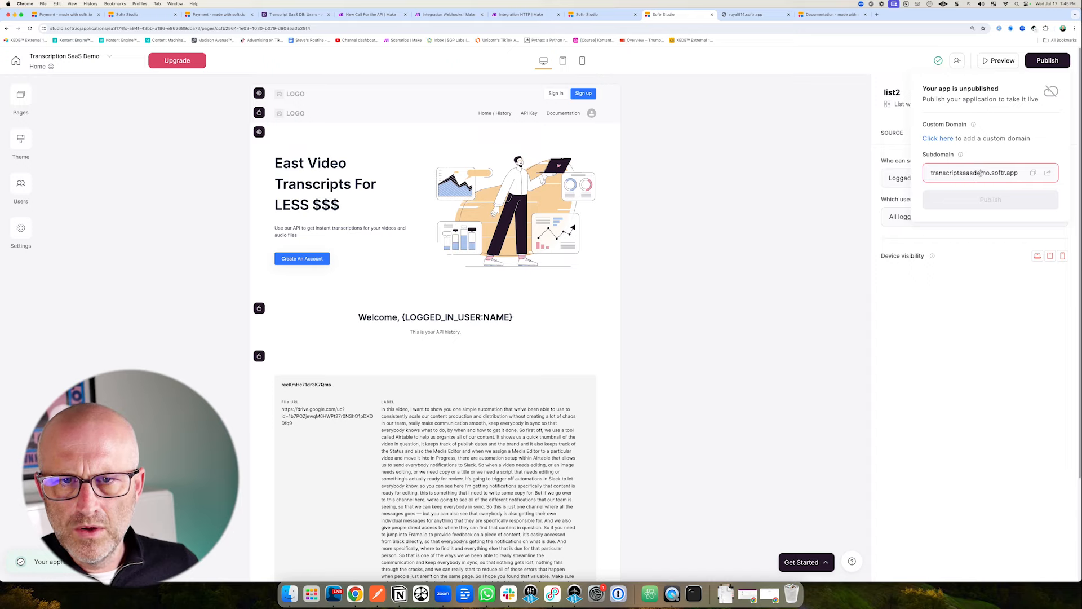
{"action": "left_click_drag", "start_coordinate": [986, 173], "coordinate": [932, 173]}
{"action": "left_click", "coordinate": [950, 173]}
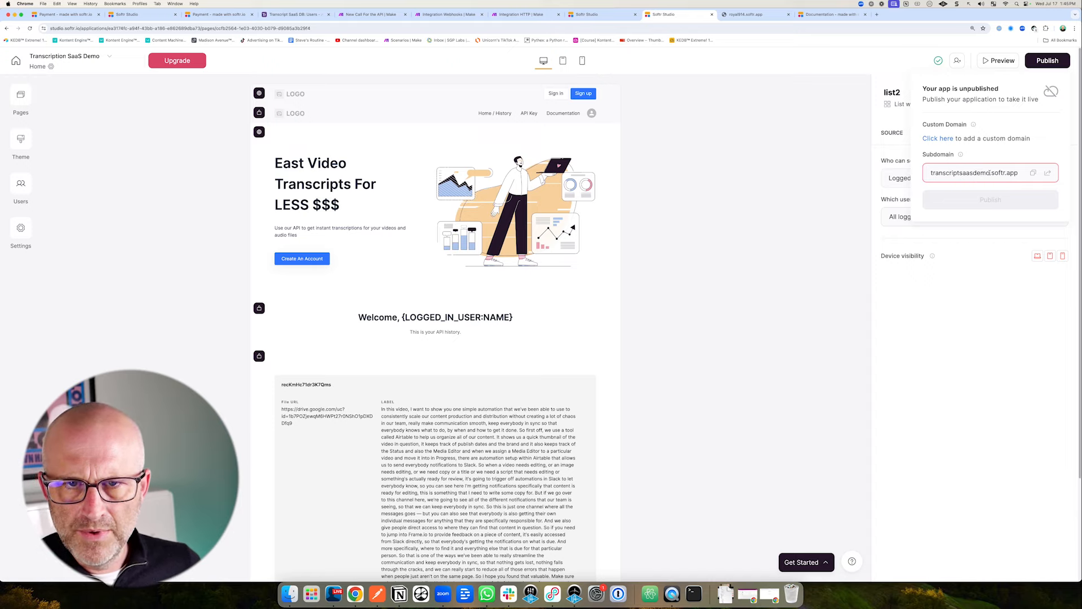
{"action": "key", "text": "BackSpace"}
{"action": "key", "text": "BackSpace"}
{"action": "key", "text": "BackSpace"}
{"action": "key", "text": "BackSpace"}
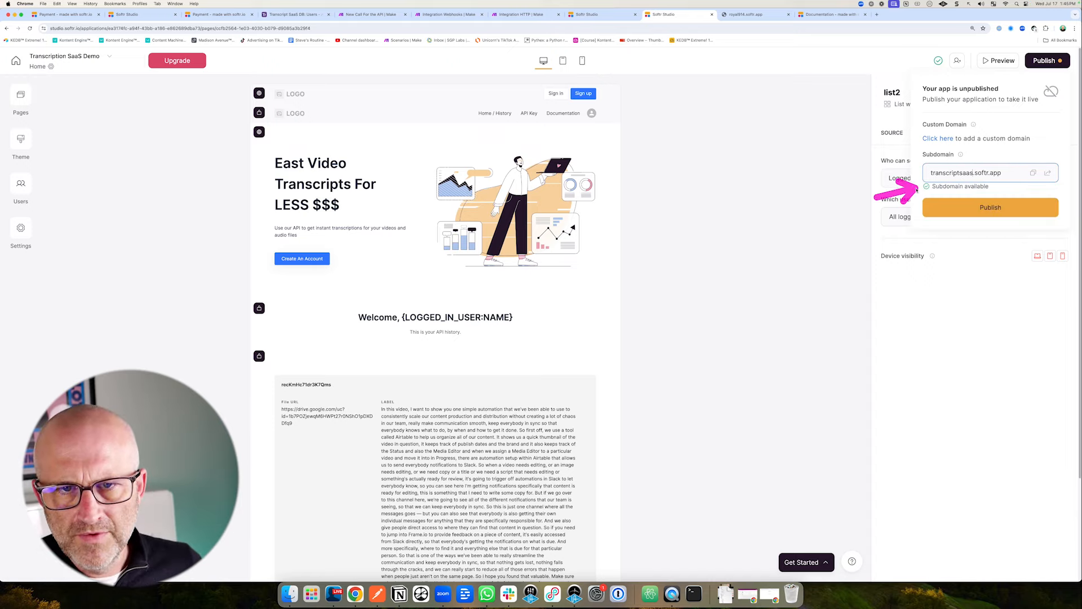
{"action": "left_click", "coordinate": [987, 209]}
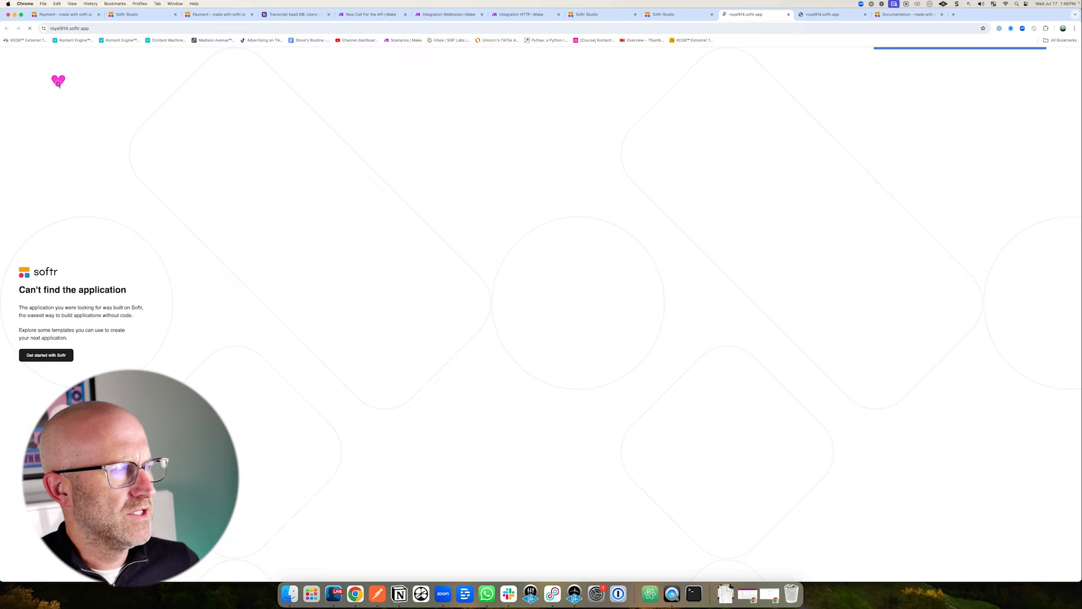
Copy the published app's link, close the publishing options, and reload the studio.
{"action": "left_click", "coordinate": [694, 14]}
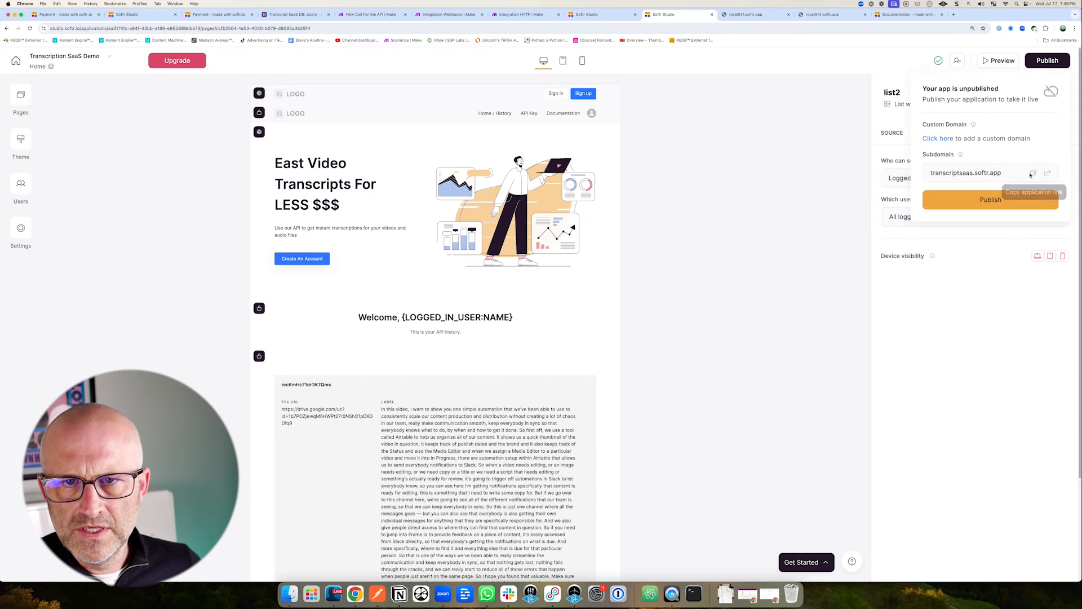
{"action": "left_click", "coordinate": [1034, 174]}
{"action": "left_click", "coordinate": [1034, 174]}
{"action": "left_click", "coordinate": [995, 200]}
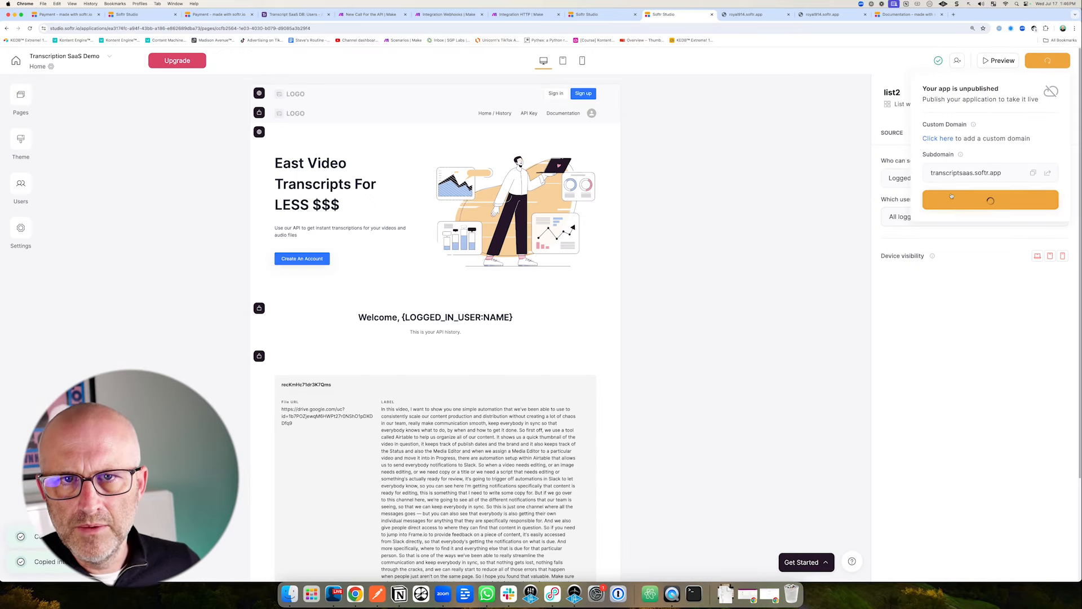
{"action": "left_click", "coordinate": [811, 172]}
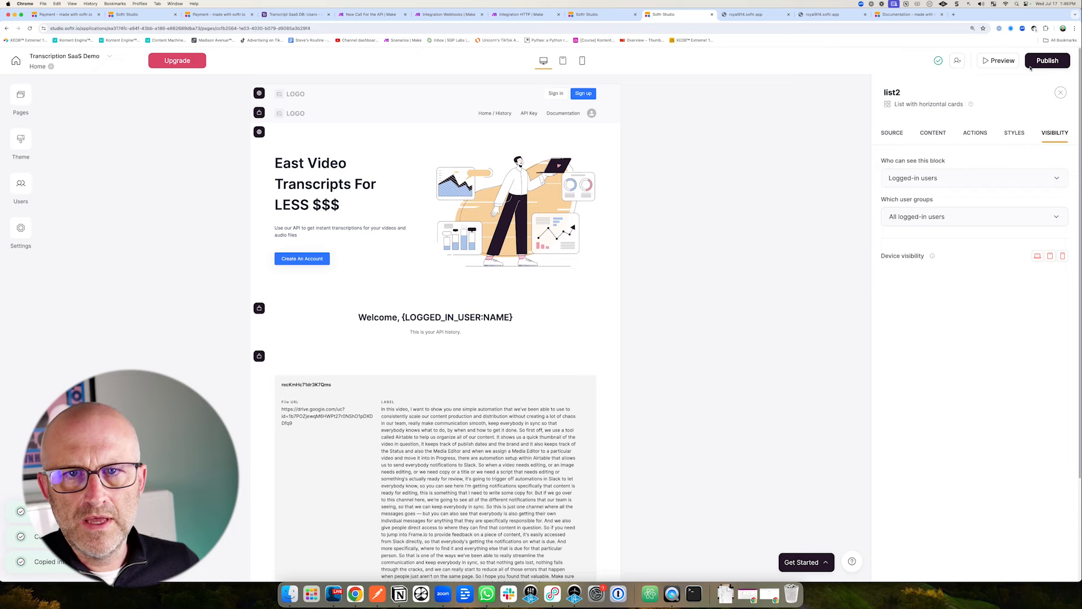
{"action": "left_click", "coordinate": [30, 28]}
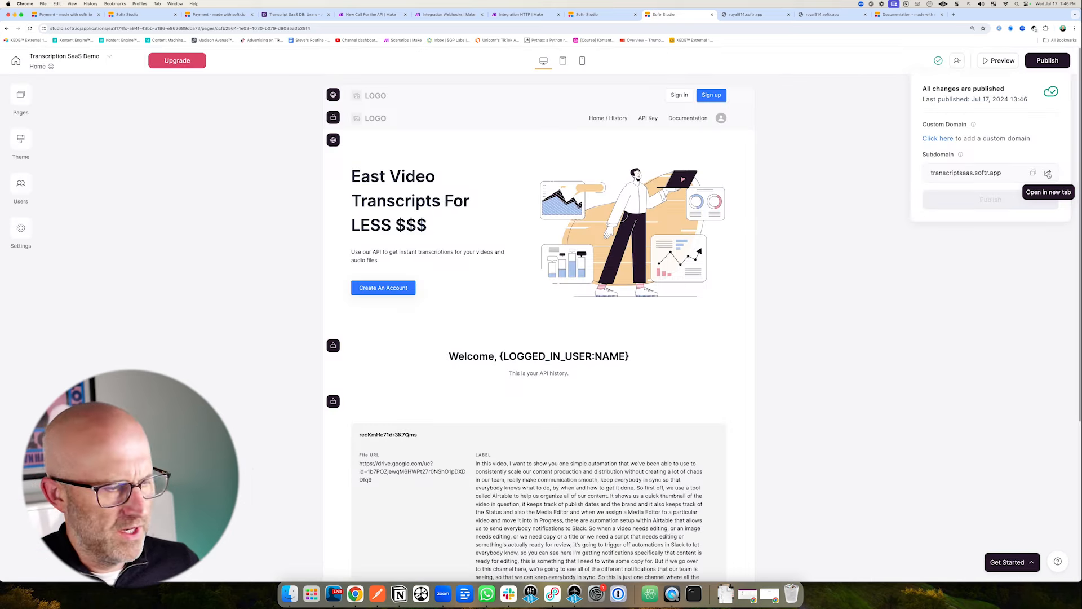
Open the published site's sign-up form and enter a test email address.
{"action": "left_click", "coordinate": [1049, 174]}
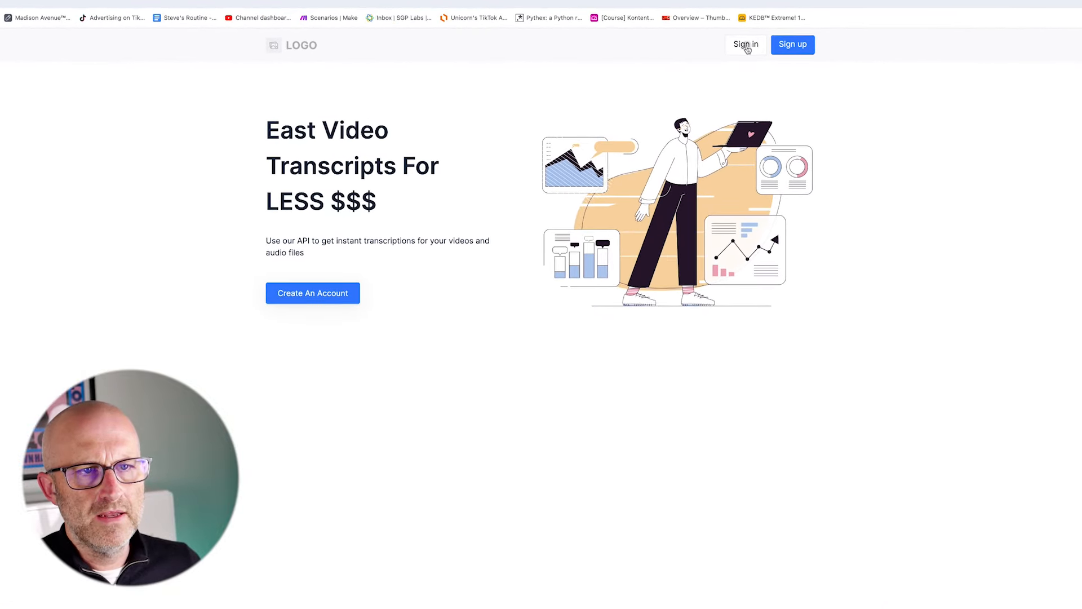
{"action": "left_click", "coordinate": [746, 45]}
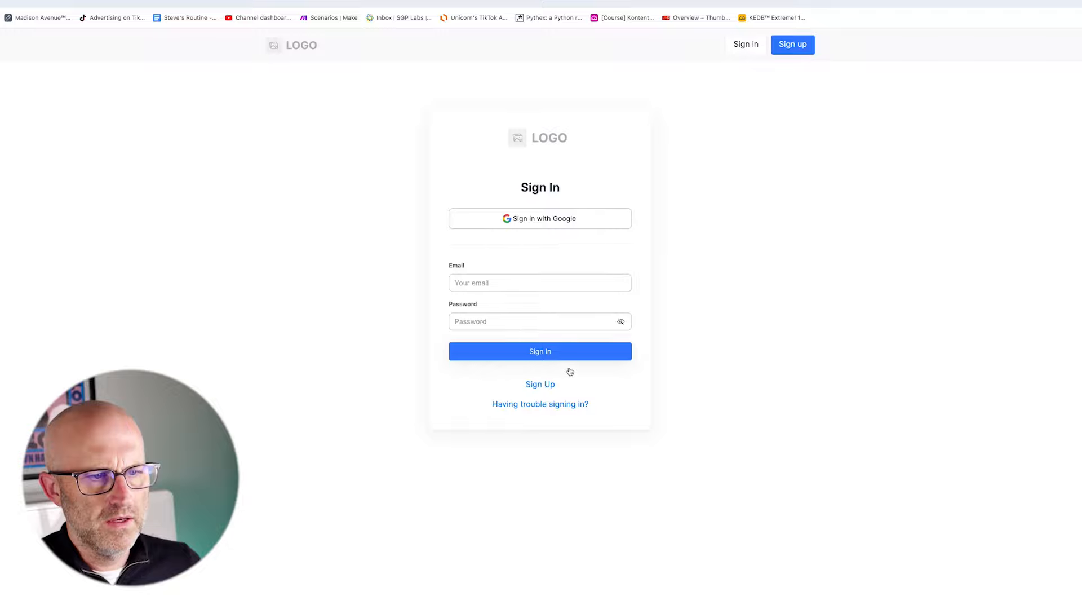
{"action": "left_click", "coordinate": [544, 388]}
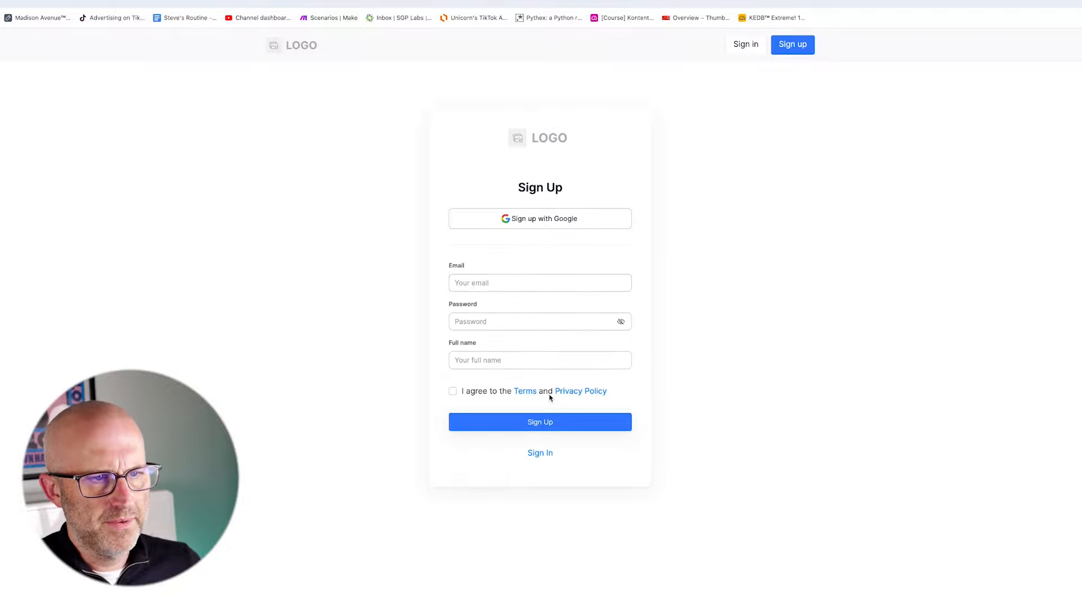
{"action": "left_click", "coordinate": [497, 283]}
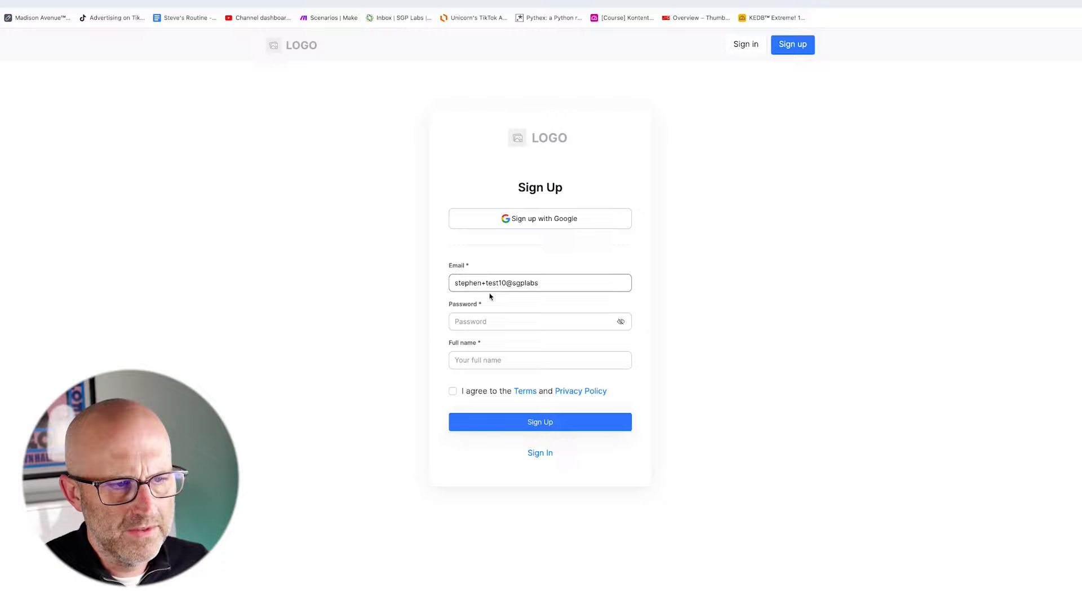
{"action": "left_click", "coordinate": [441, 384]}
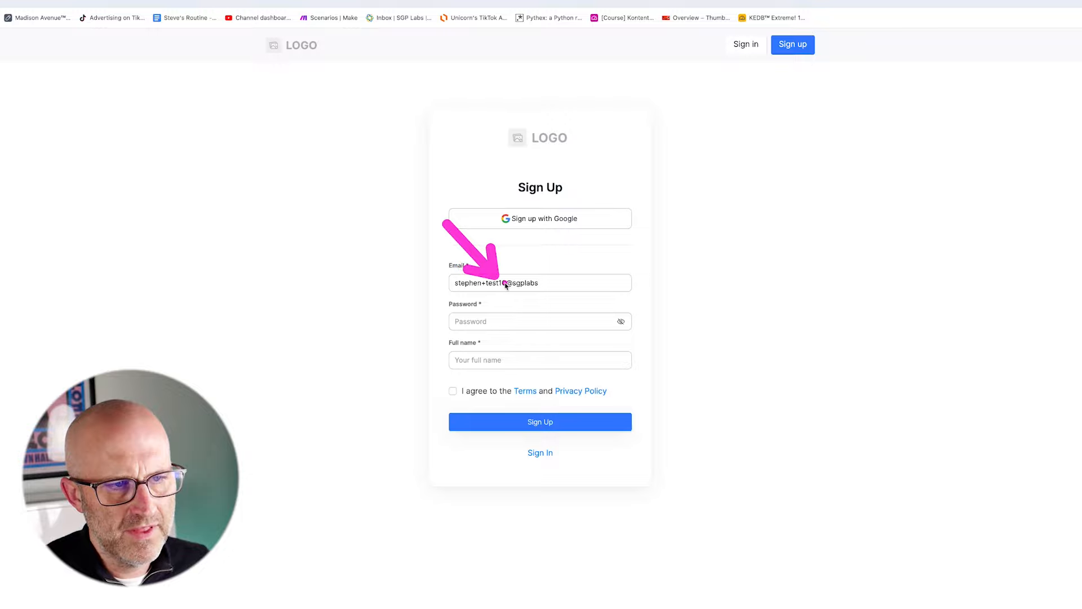
{"action": "left_click", "coordinate": [537, 279]}
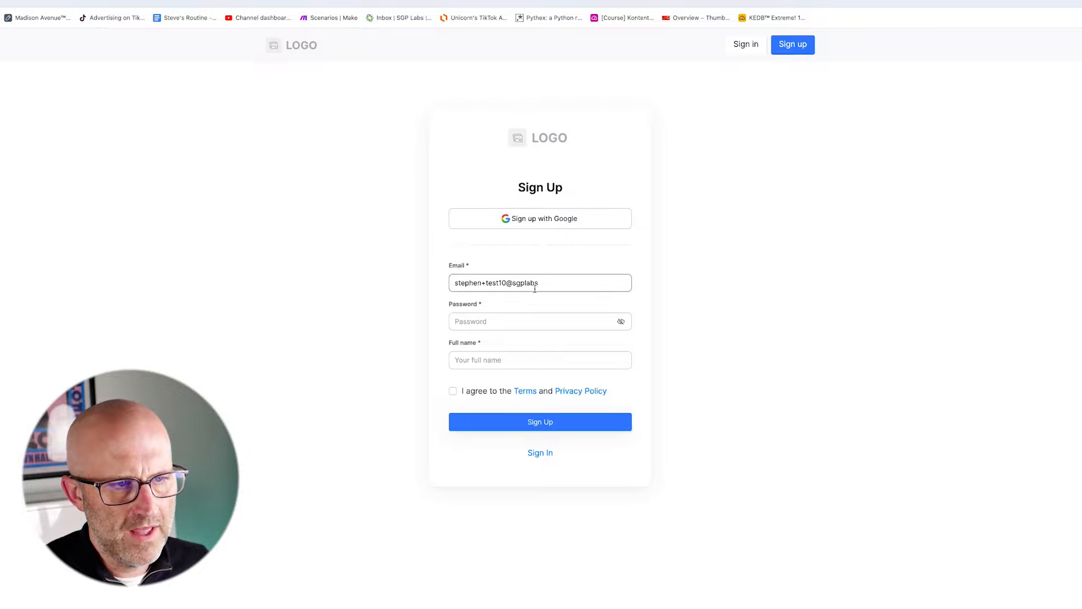
{"action": "type", "text": ".com"}
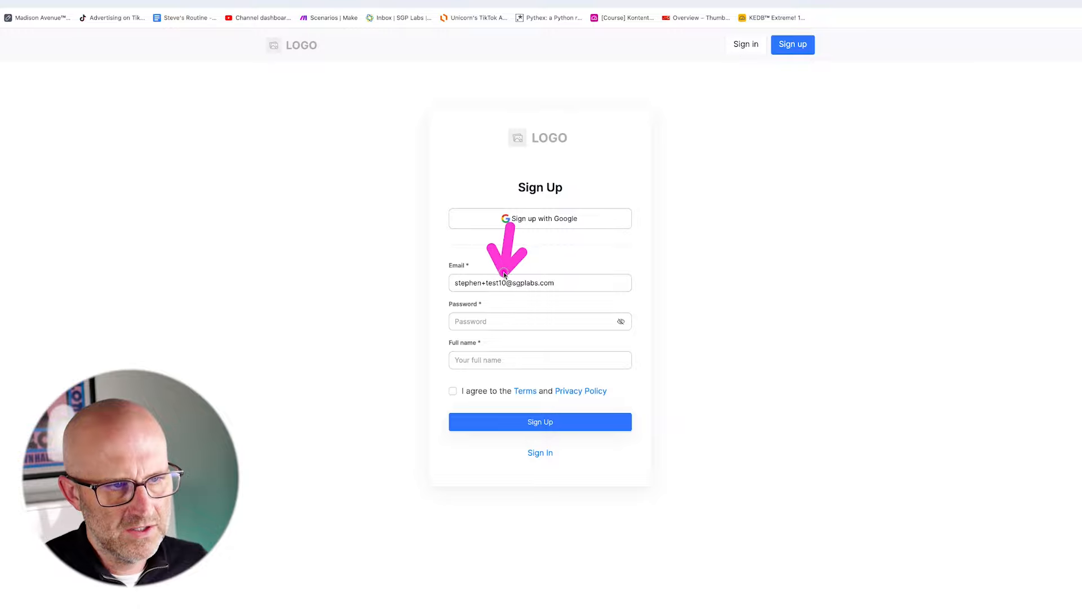
Enter a password and the user's full name, accept the Terms, and sign up.
{"action": "left_click", "coordinate": [495, 322]}
{"action": "type", "text": "••••"}
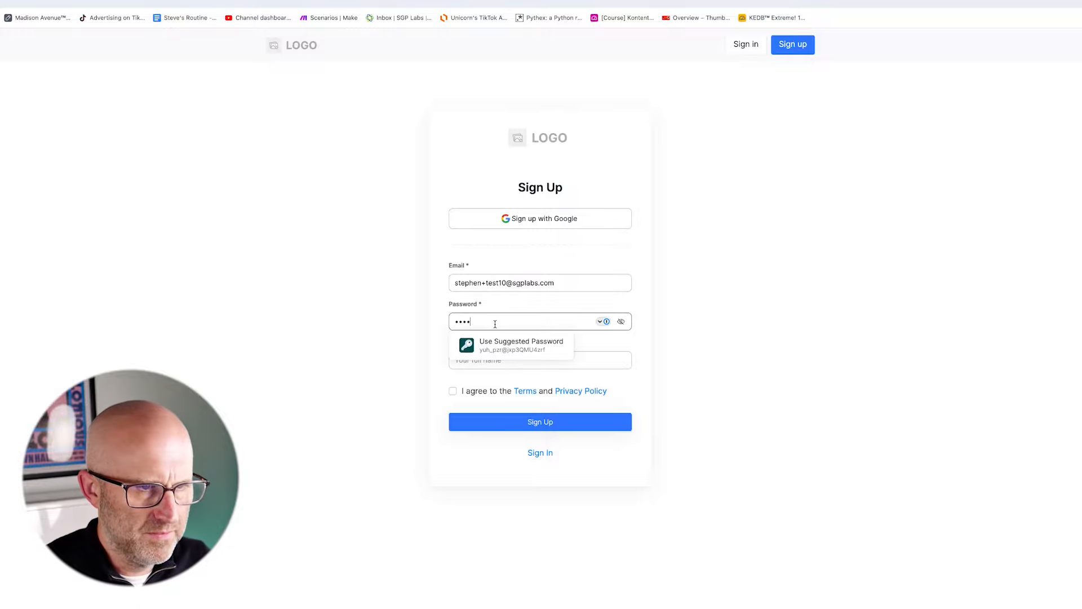
{"action": "left_click", "coordinate": [507, 361]}
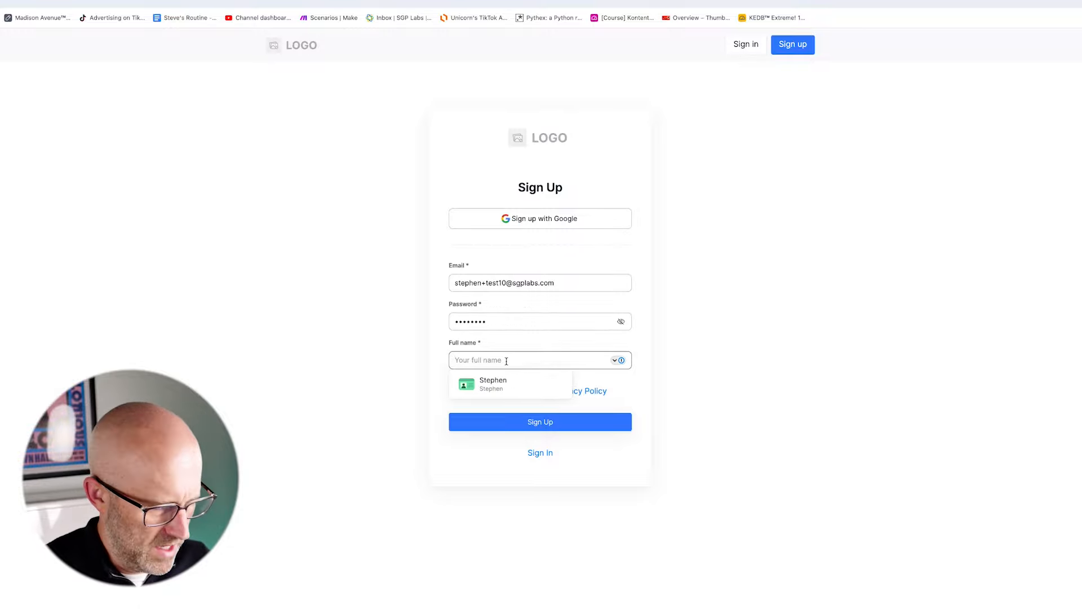
{"action": "type", "text": "St"}
{"action": "left_click", "coordinate": [452, 391]}
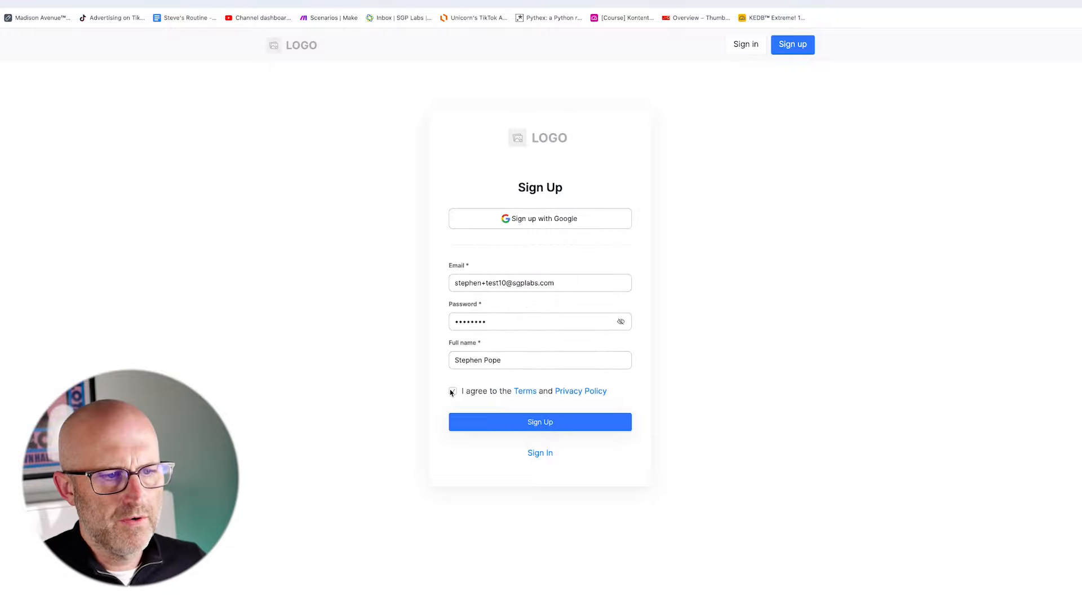
{"action": "left_click", "coordinate": [541, 423]}
{"action": "left_click", "coordinate": [281, 15]}
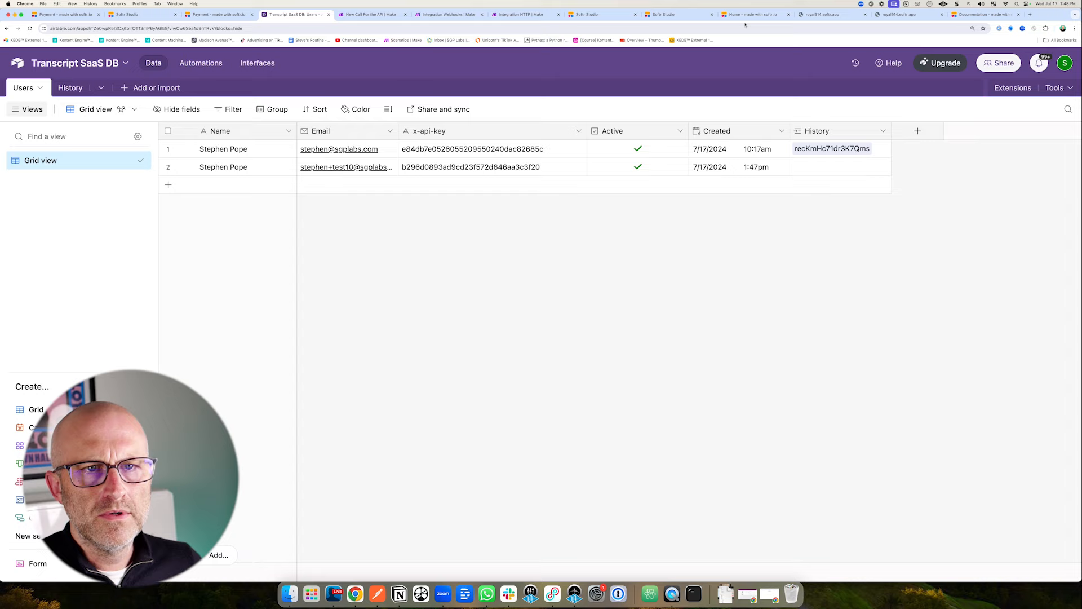
Go to the app's home page tab and close the stale tab with the old address.
{"action": "left_click", "coordinate": [750, 15]}
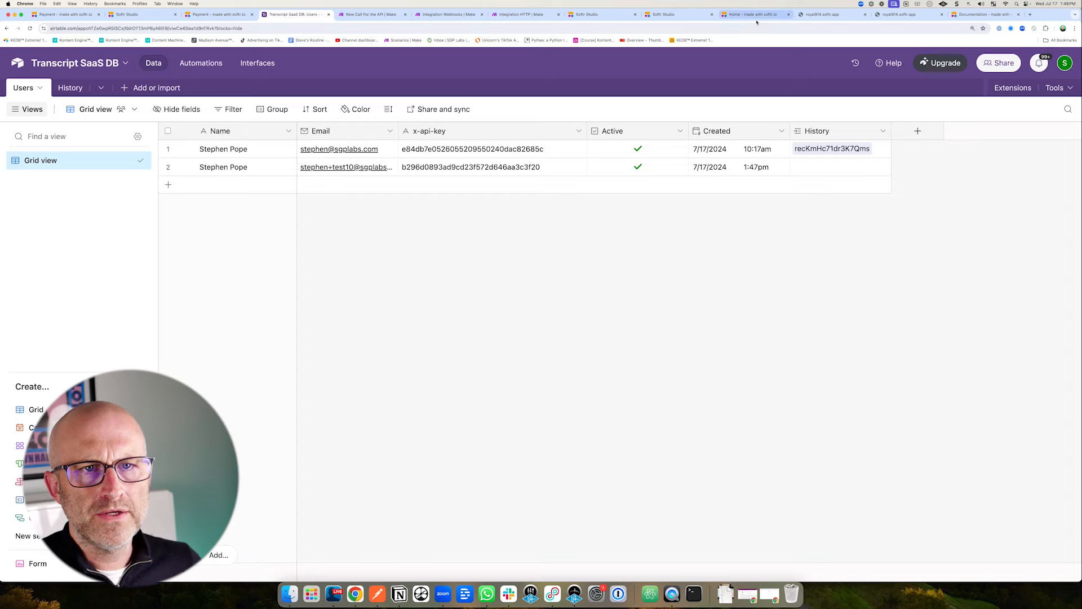
{"action": "left_click", "coordinate": [859, 17]}
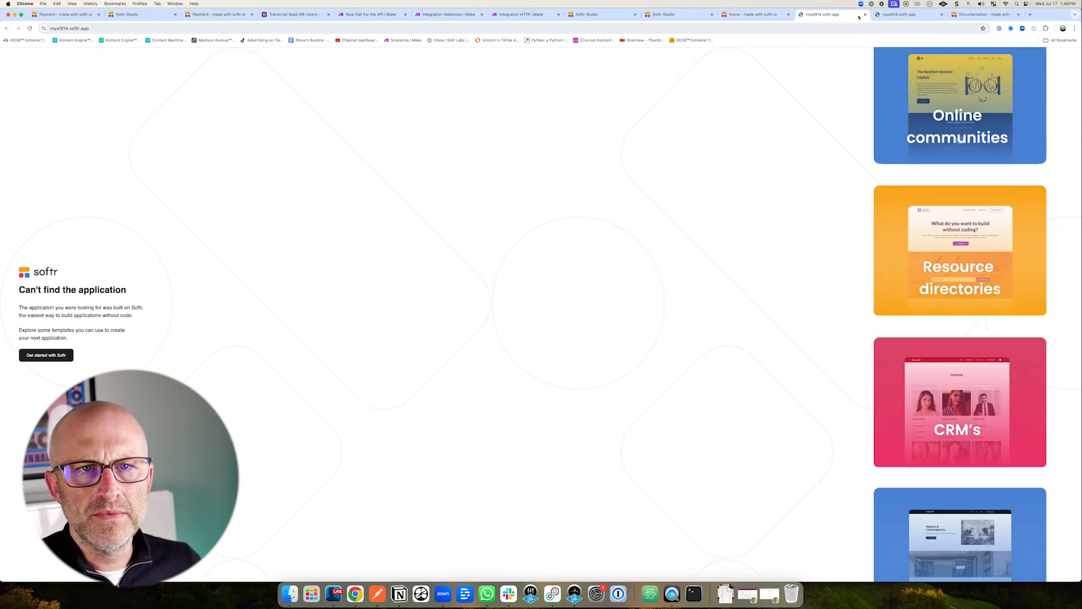
{"action": "left_click", "coordinate": [865, 15]}
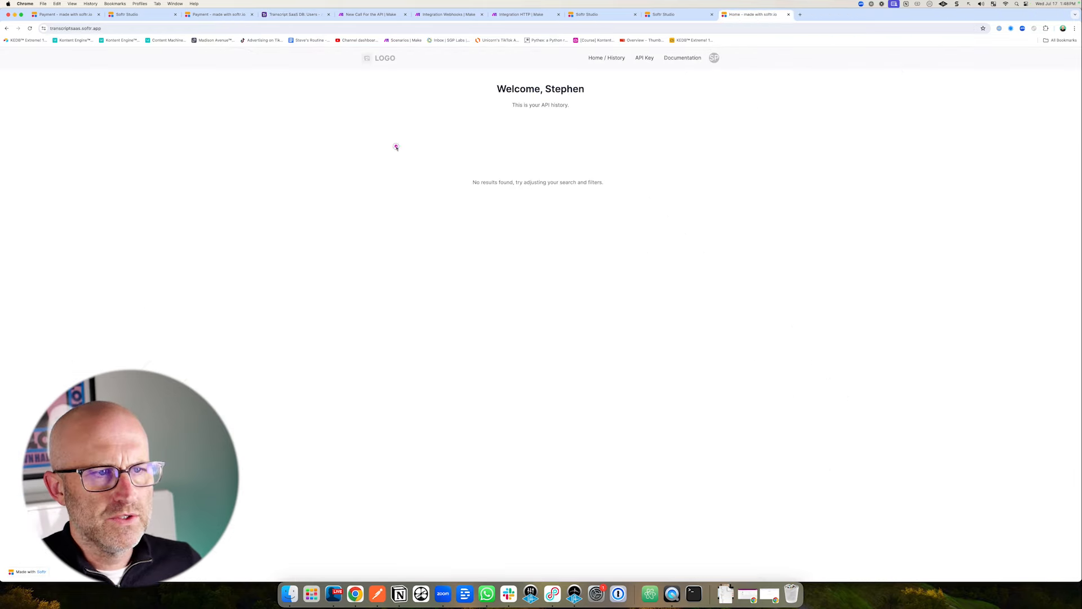
{"action": "mouse_move", "coordinate": [396, 146]}
{"action": "left_mouse_down"}
{"action": "mouse_move", "coordinate": [485, 96]}
{"action": "mouse_move", "coordinate": [483, 107]}
{"action": "left_mouse_up"}
{"action": "left_click_drag", "start_coordinate": [398, 221], "coordinate": [457, 192]}
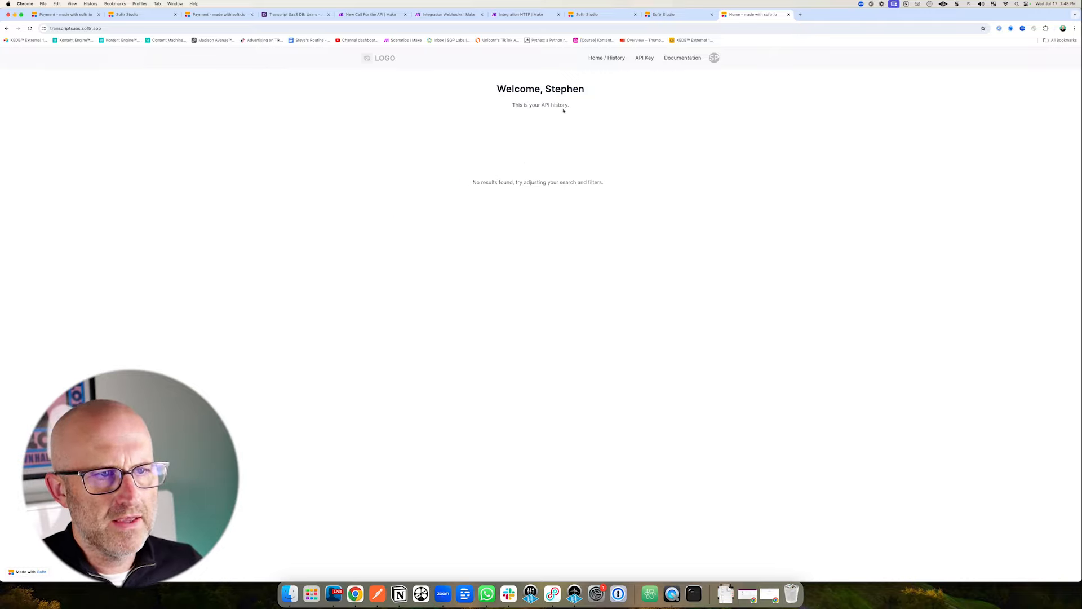
{"action": "left_click_drag", "start_coordinate": [657, 231], "coordinate": [604, 198]}
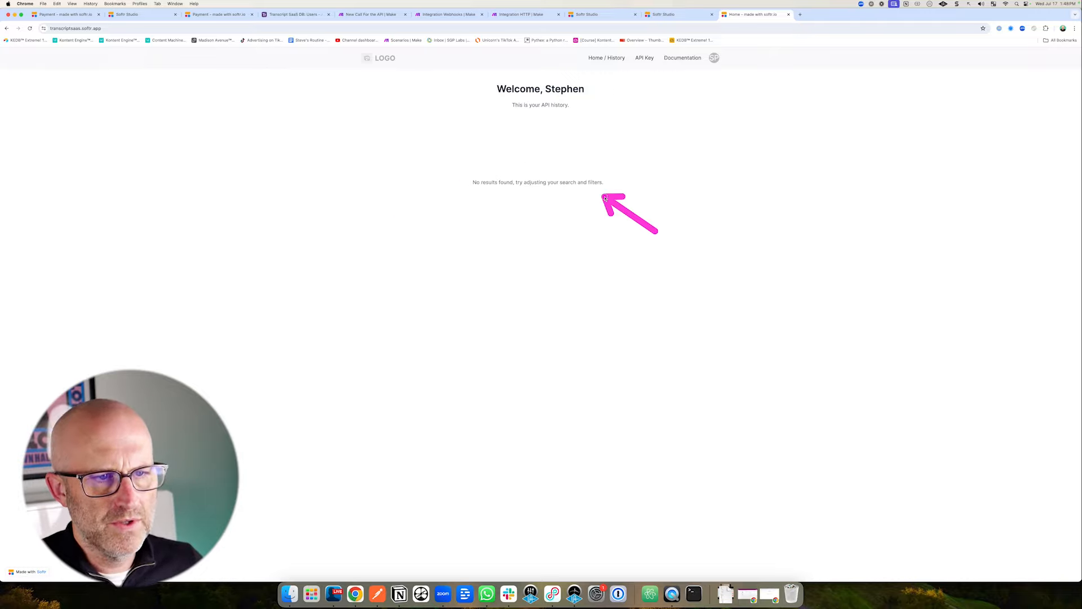
Compare the new user's x-api-key on the API Key page with Airtable, and copy it.
{"action": "left_click", "coordinate": [644, 59]}
{"action": "left_click_drag", "start_coordinate": [348, 174], "coordinate": [367, 150]}
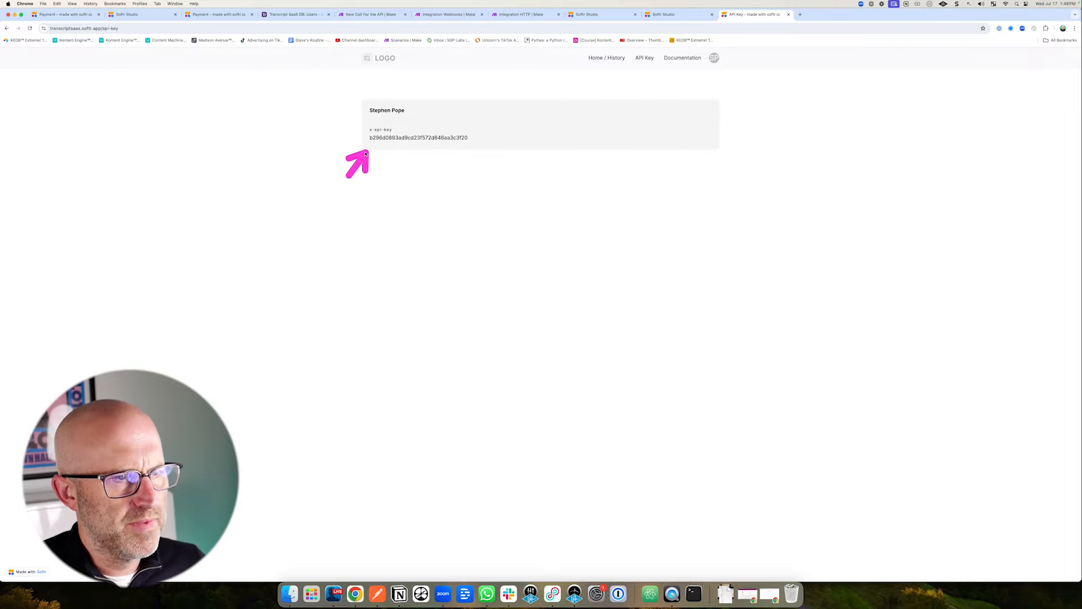
{"action": "left_click", "coordinate": [291, 15]}
{"action": "left_click_drag", "start_coordinate": [410, 241], "coordinate": [399, 174]}
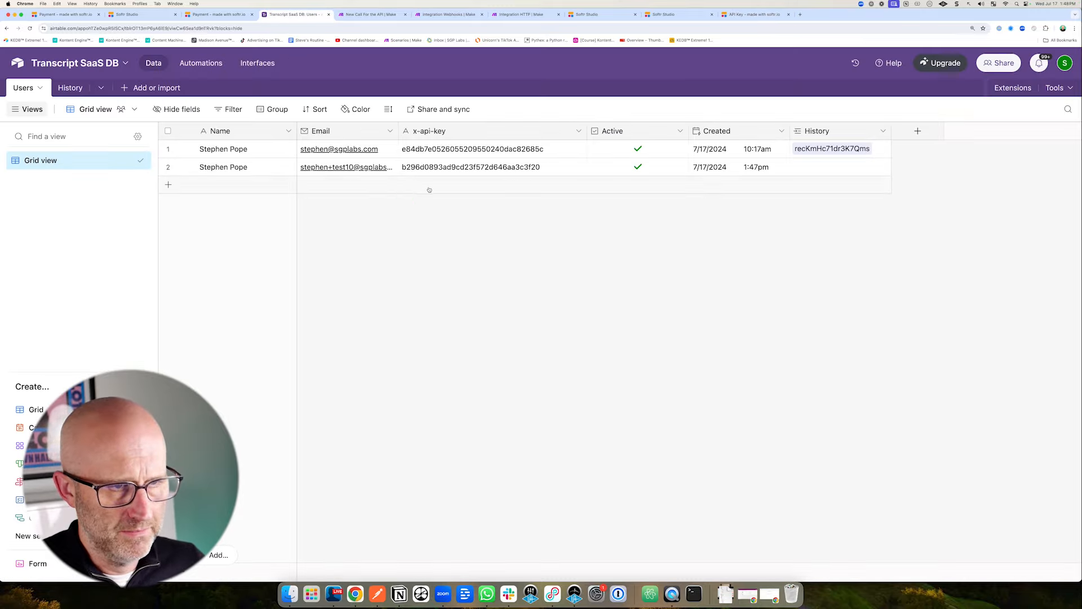
{"action": "left_click", "coordinate": [756, 14]}
{"action": "left_click_drag", "start_coordinate": [471, 137], "coordinate": [435, 138]}
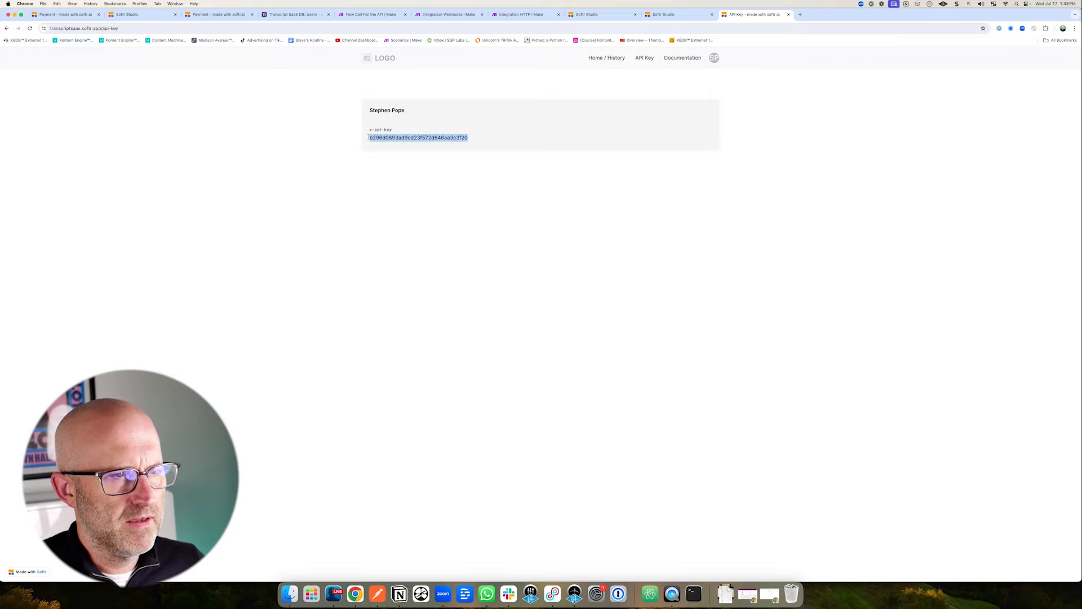
{"action": "left_click", "coordinate": [521, 14]}
Replace the test-api-key placeholder in the HTTP request content with the copied key.
{"action": "left_click", "coordinate": [535, 179]}
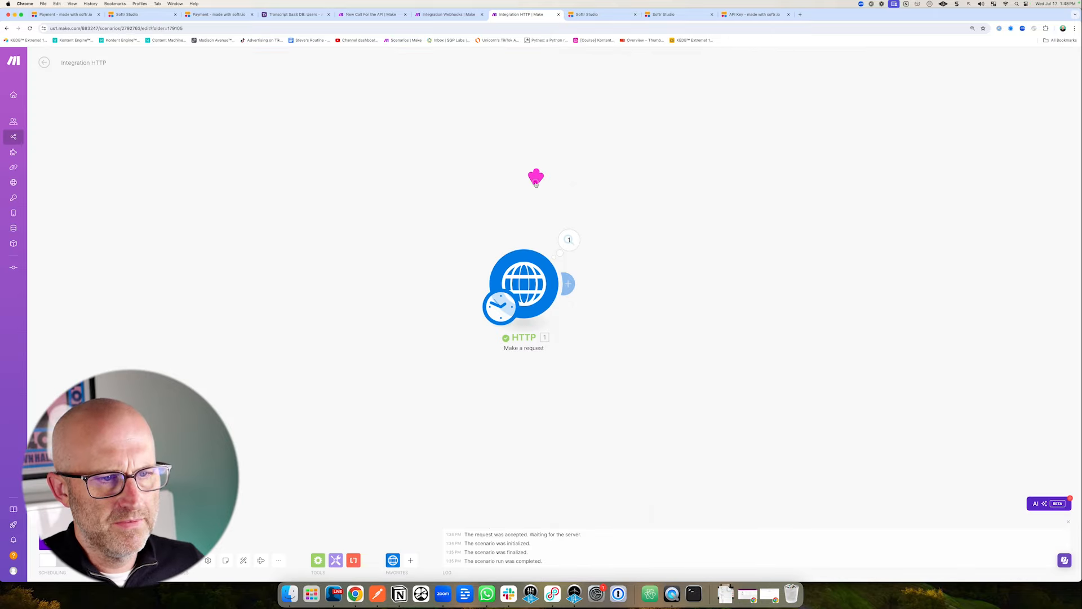
{"action": "left_click", "coordinate": [523, 282]}
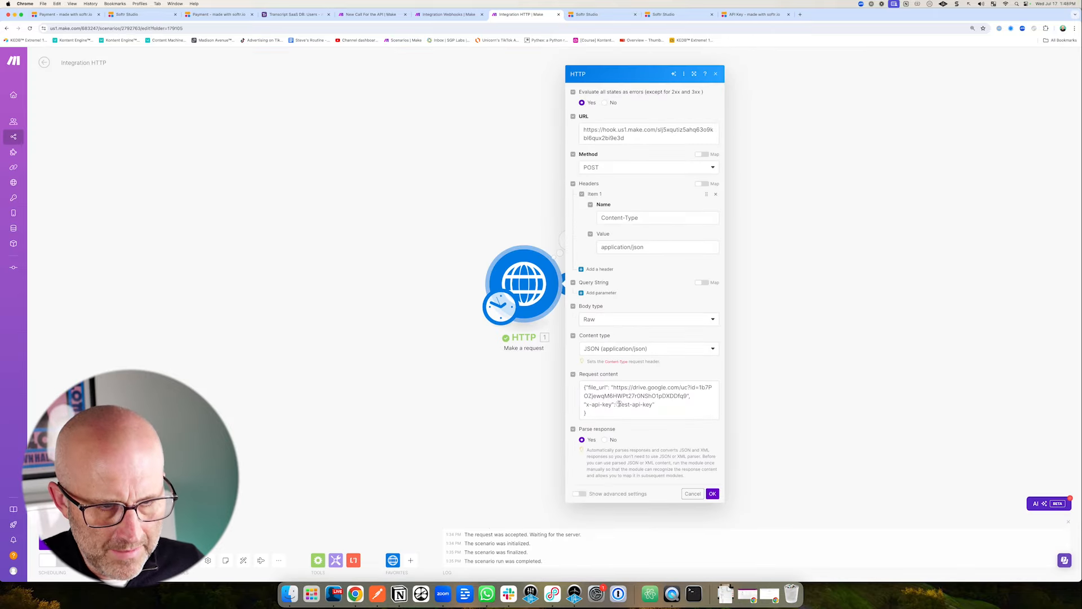
{"action": "left_click_drag", "start_coordinate": [620, 404], "coordinate": [654, 405]}
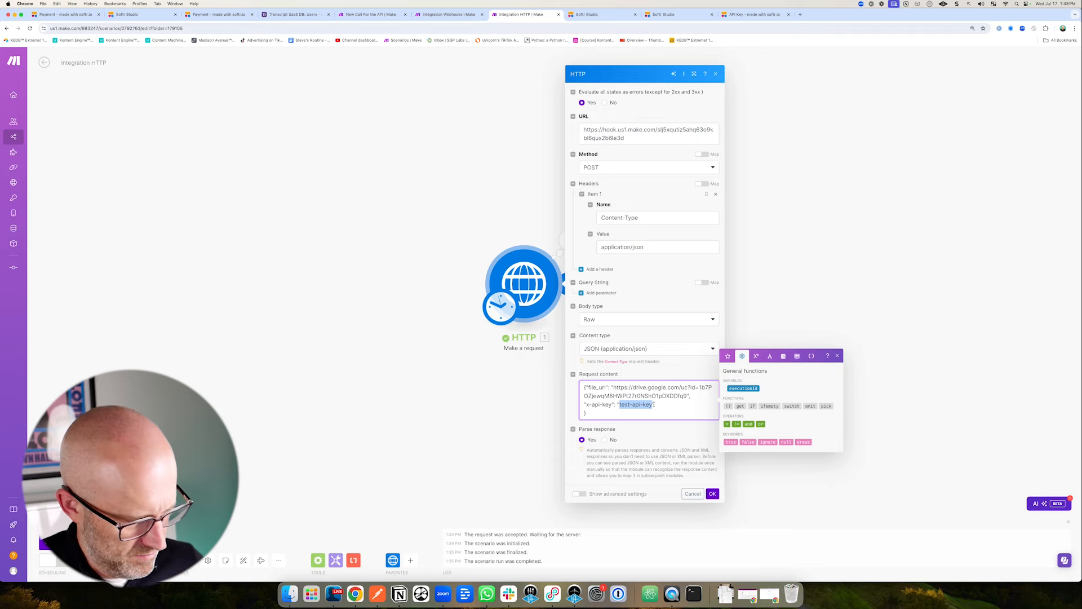
{"action": "left_click", "coordinate": [713, 493]}
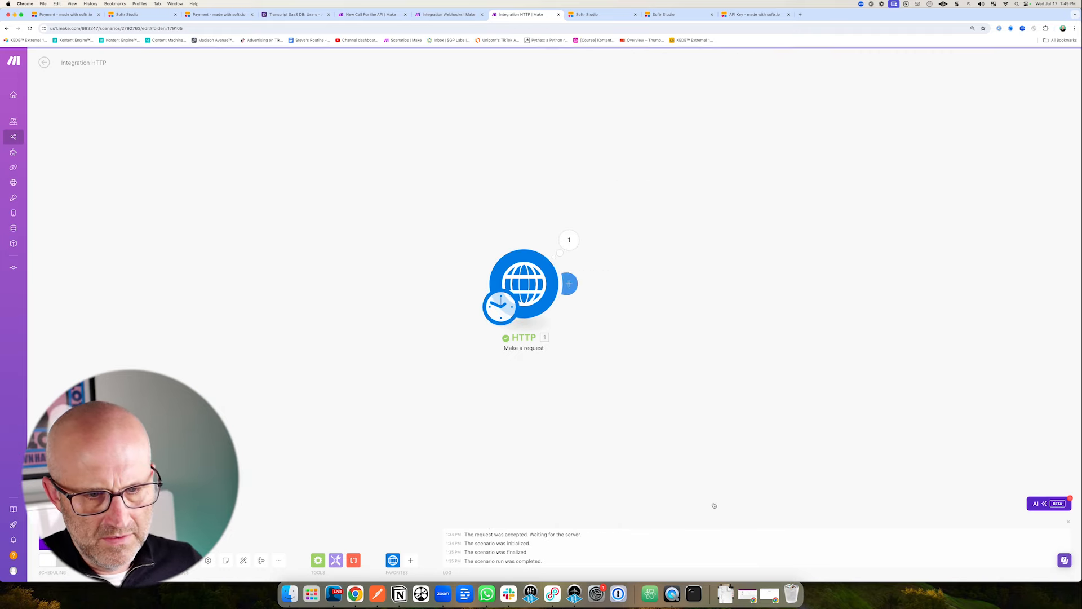
Run the Webhooks scenario once, then run the HTTP request scenario once.
{"action": "left_click", "coordinate": [444, 17]}
{"action": "left_click", "coordinate": [276, 345]}
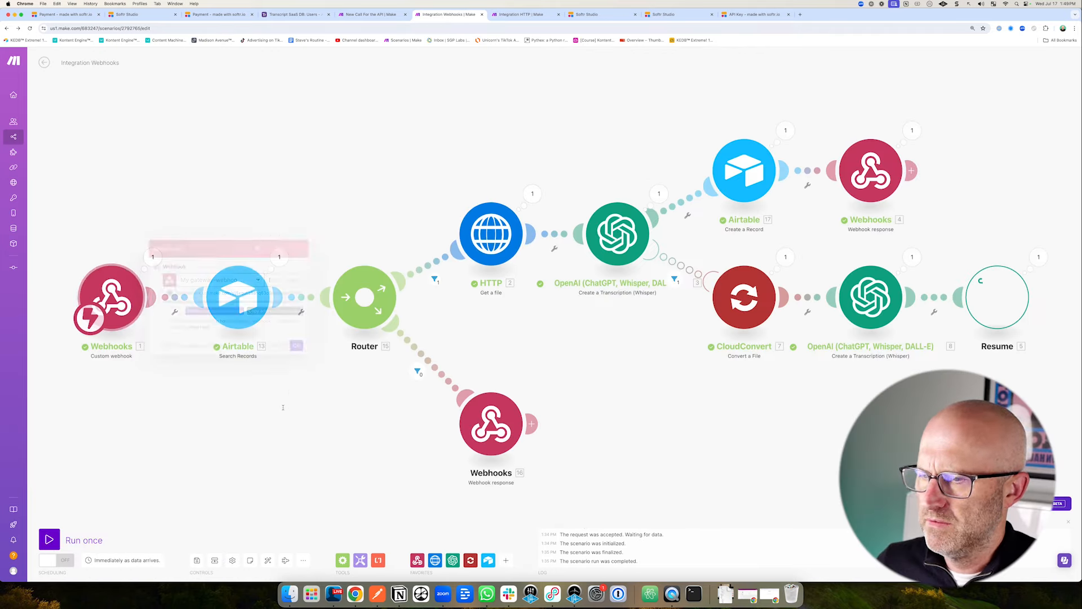
{"action": "left_click", "coordinate": [49, 540]}
{"action": "key", "text": "ctrl+Tab"}
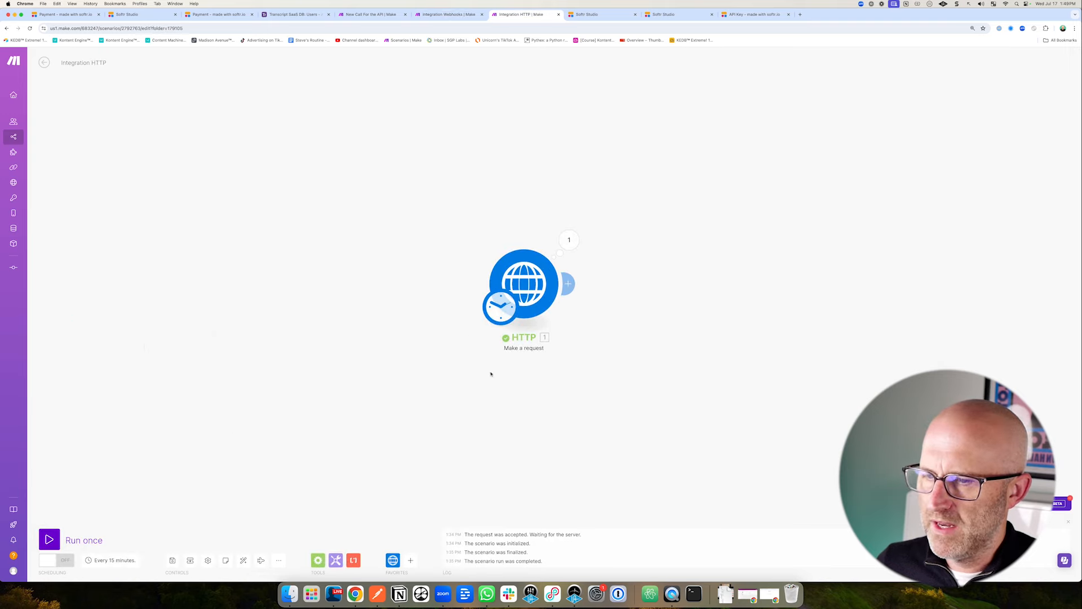
{"action": "left_click", "coordinate": [49, 539]}
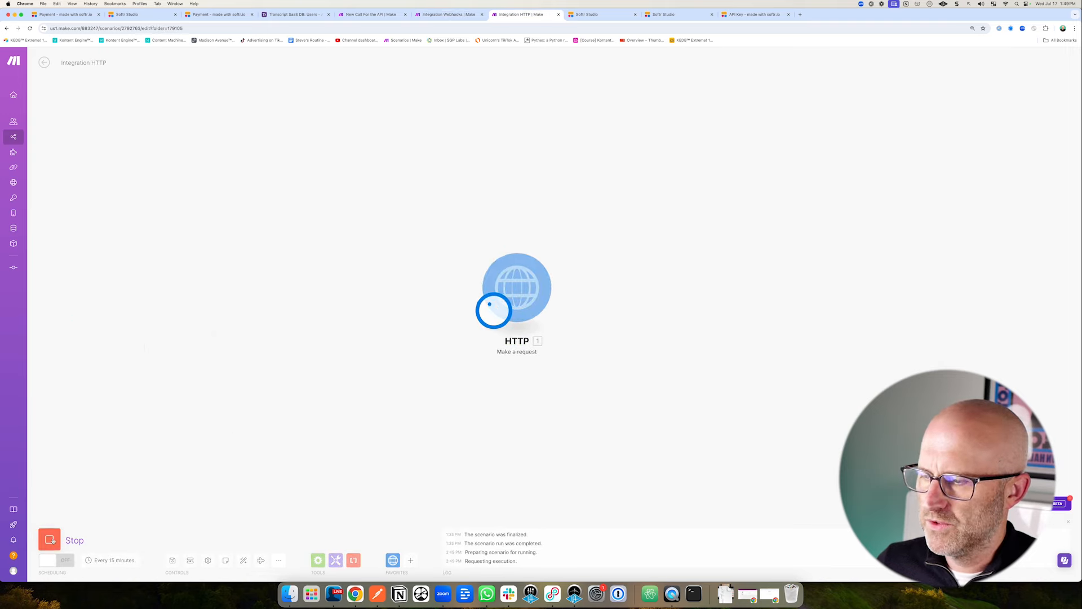
{"action": "key", "text": "ctrl+shift+Tab"}
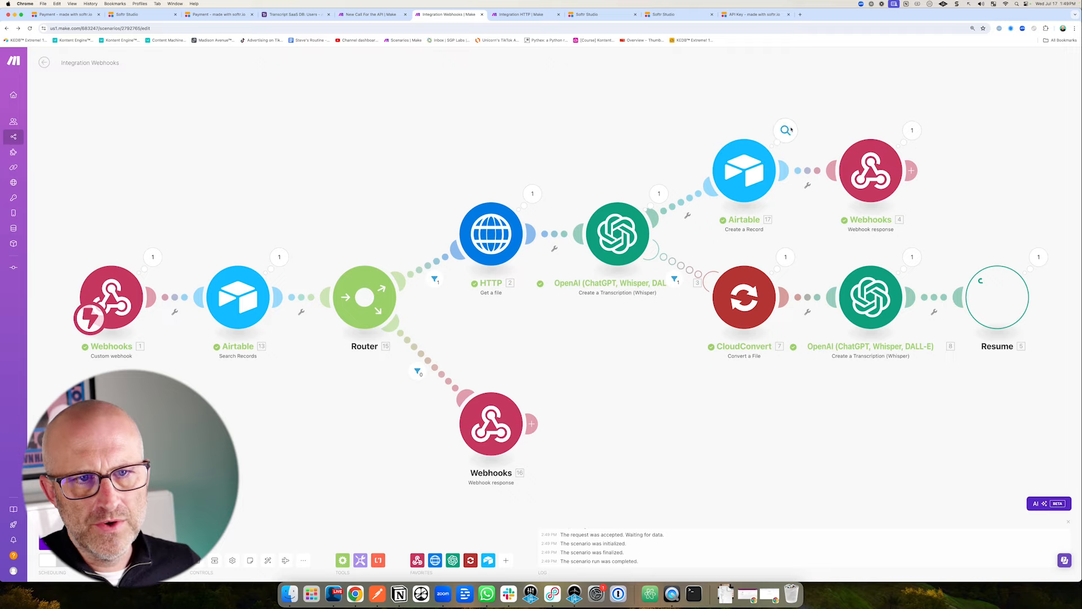
{"action": "key", "text": "ctrl+Tab"}
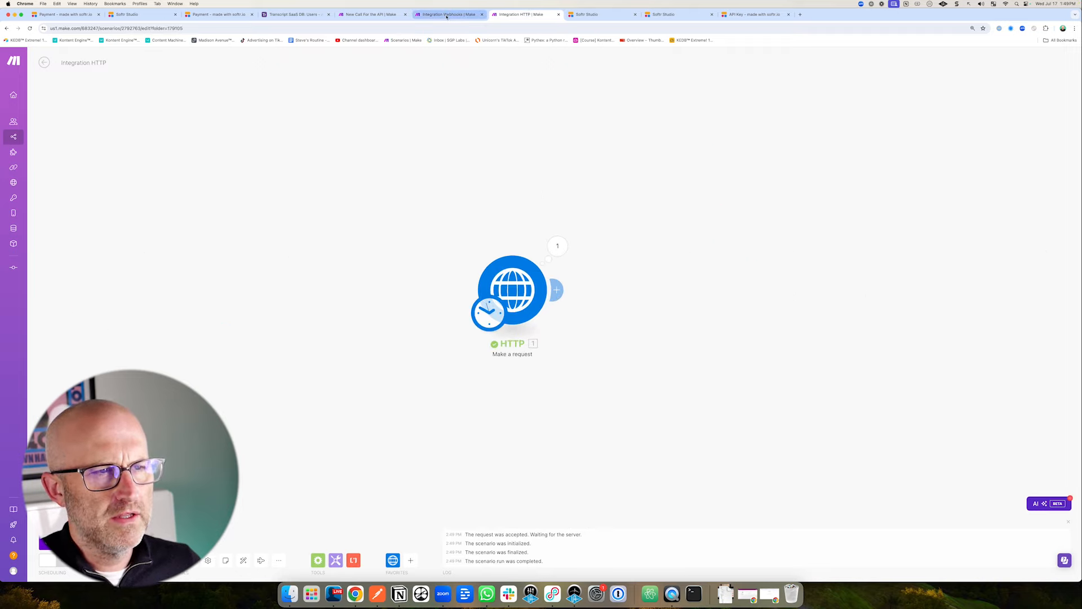
{"action": "left_click", "coordinate": [755, 14]}
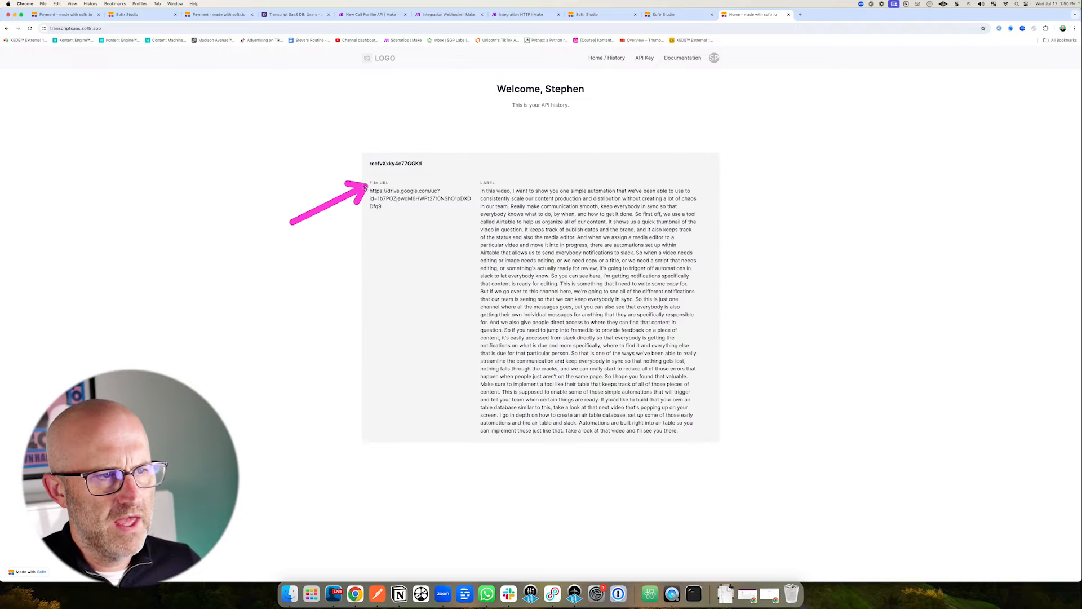
Confirm the transcript appears in the app's API history and in Airtable's History field.
{"action": "left_click", "coordinate": [294, 14]}
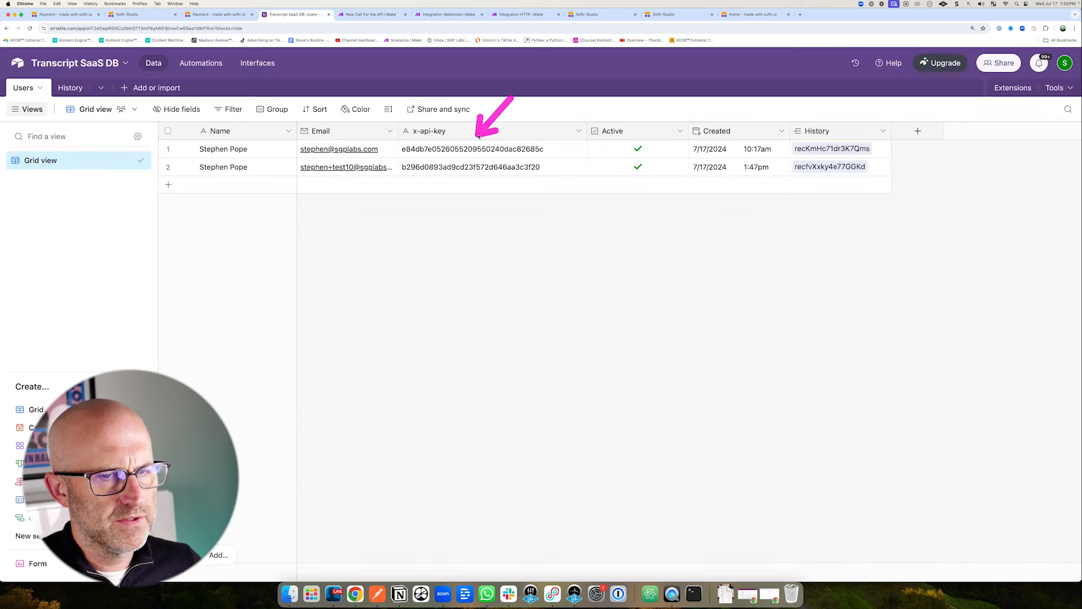
{"action": "left_click", "coordinate": [755, 14]}
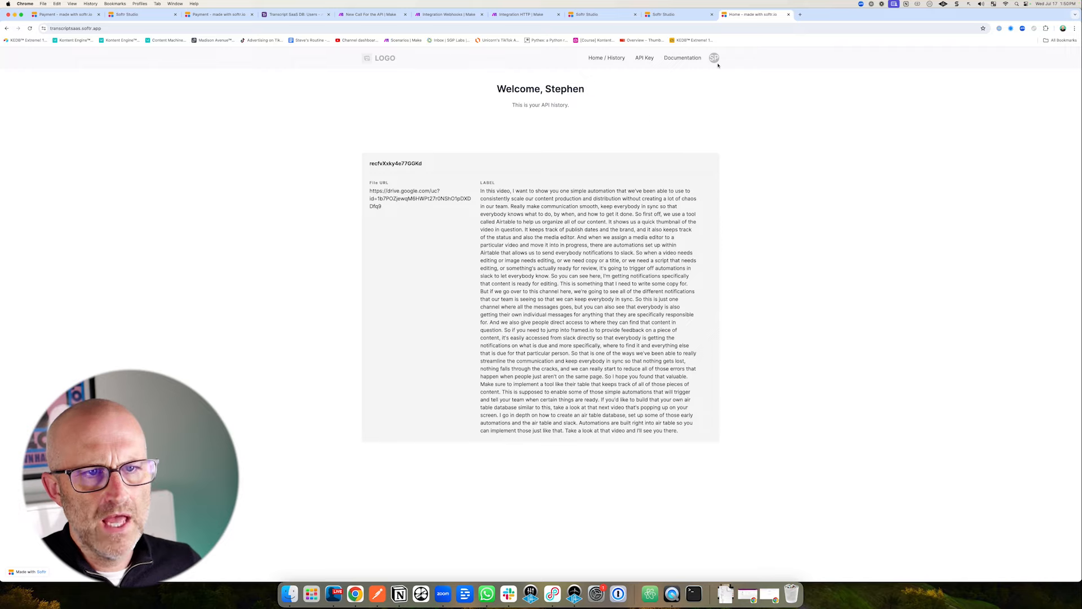
{"action": "mouse_move", "coordinate": [714, 60]}
{"action": "left_click_drag", "start_coordinate": [753, 101], "coordinate": [722, 84]}
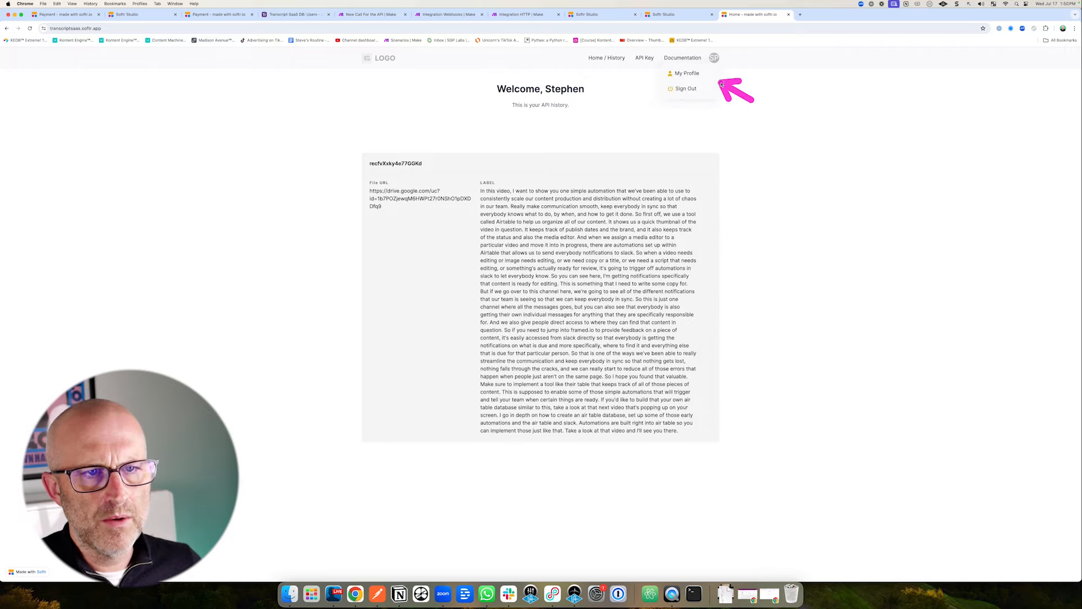
{"action": "left_click", "coordinate": [683, 59]}
{"action": "left_click", "coordinate": [644, 58]}
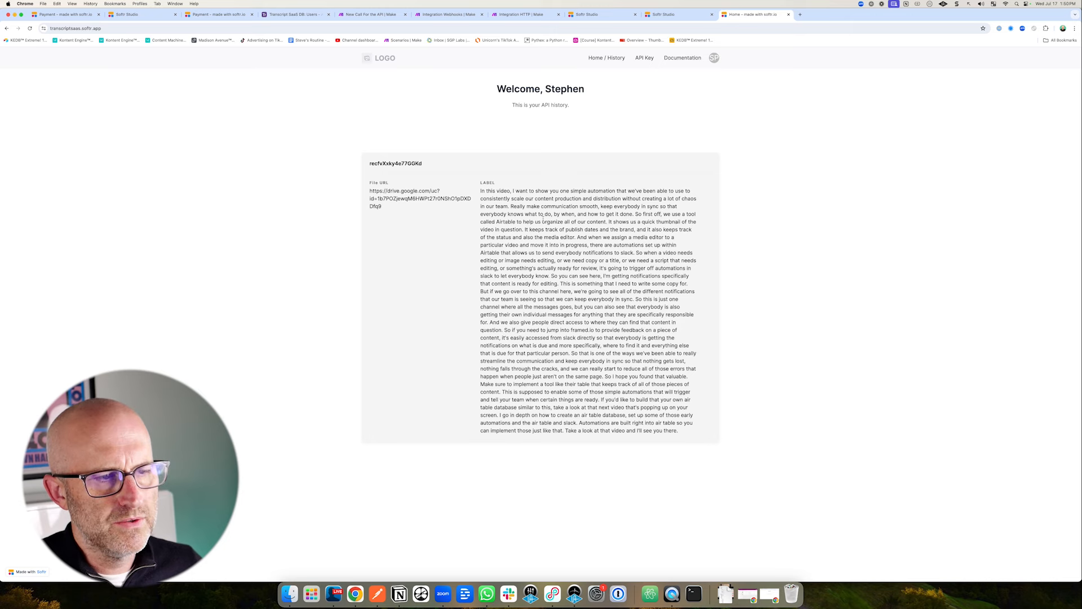
{"action": "left_click", "coordinate": [294, 14]}
{"action": "left_click_drag", "start_coordinate": [403, 211], "coordinate": [264, 167]}
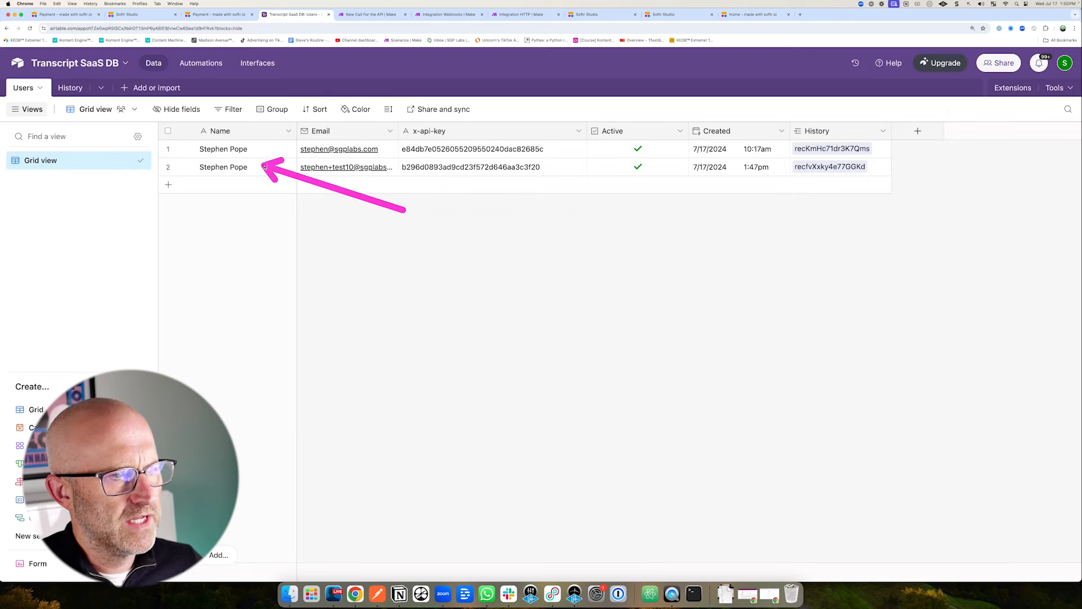
{"action": "left_click_drag", "start_coordinate": [403, 249], "coordinate": [420, 223]}
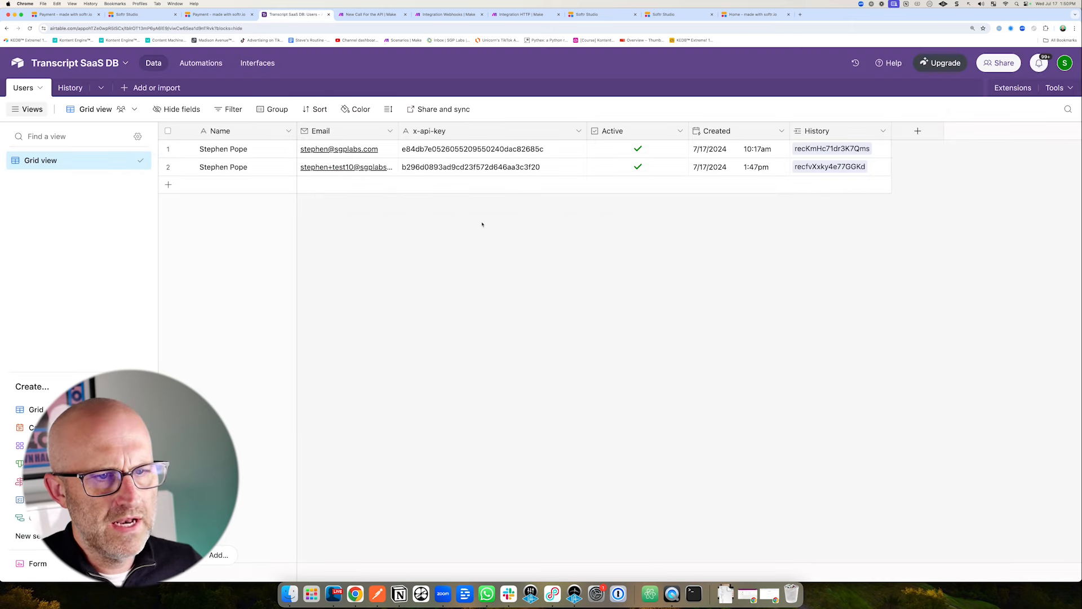
{"action": "left_click", "coordinate": [752, 15]}
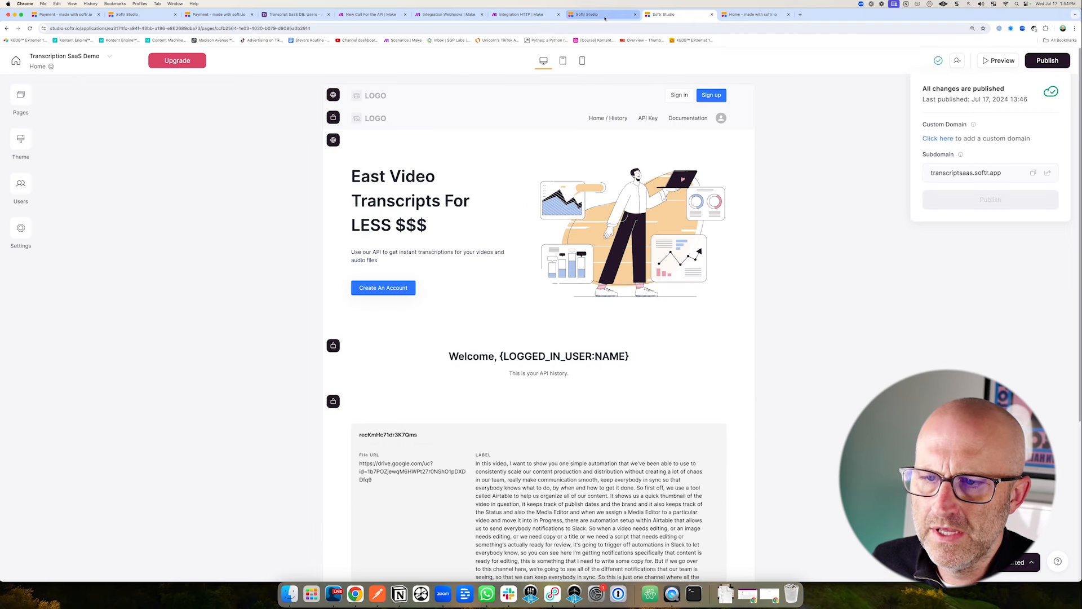
Select the Home page's API history list block and show its item fields.
{"action": "left_click", "coordinate": [21, 97]}
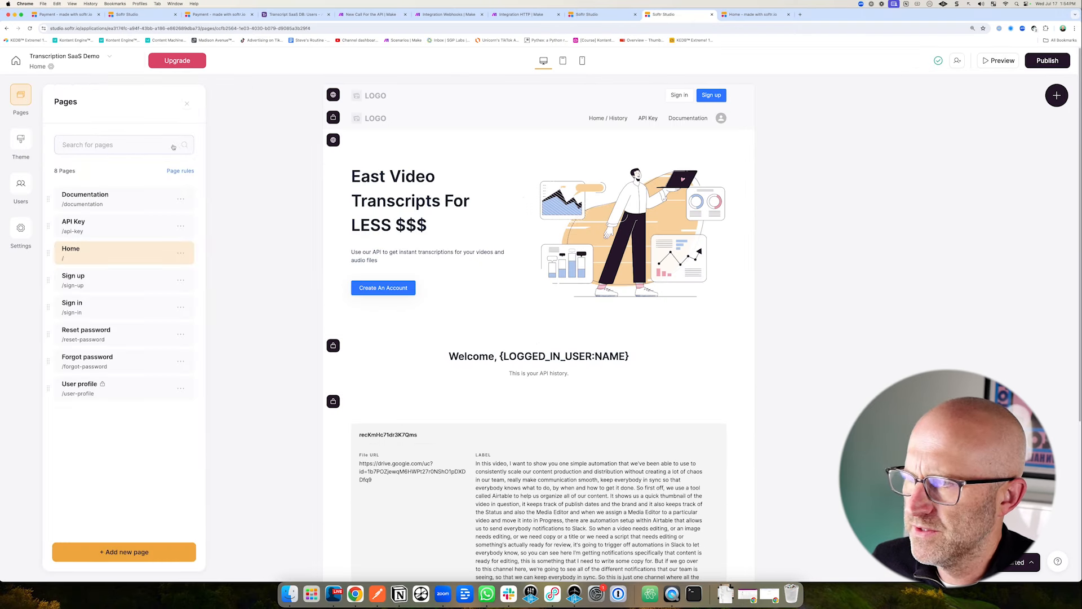
{"action": "left_click", "coordinate": [840, 318]}
{"action": "scroll", "coordinate": [838, 338], "scroll_direction": "down", "scroll_amount": 3}
{"action": "left_click", "coordinate": [434, 259]}
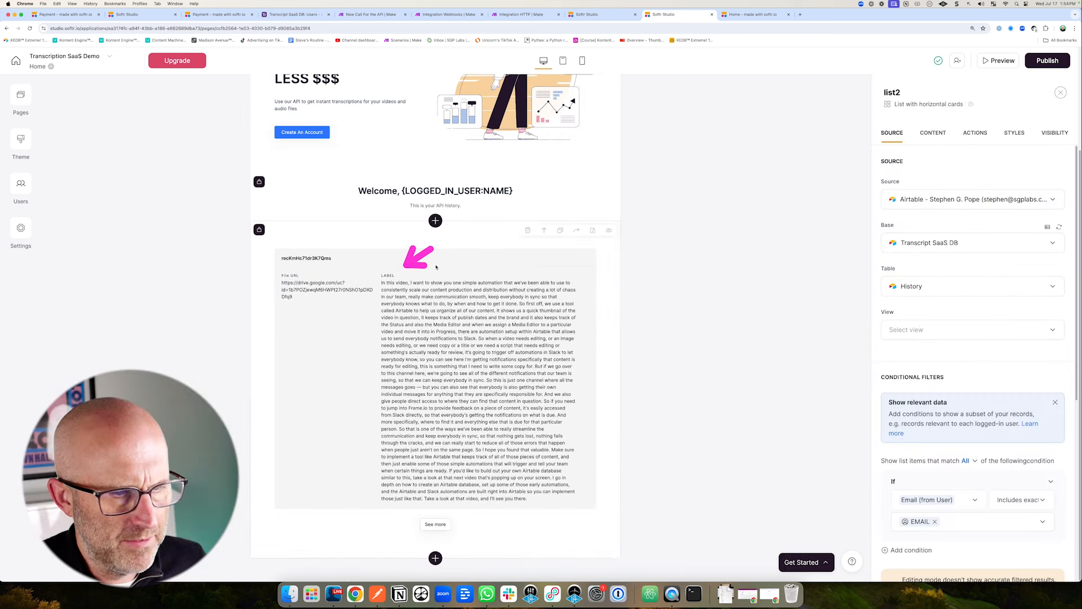
{"action": "left_click", "coordinate": [933, 133]}
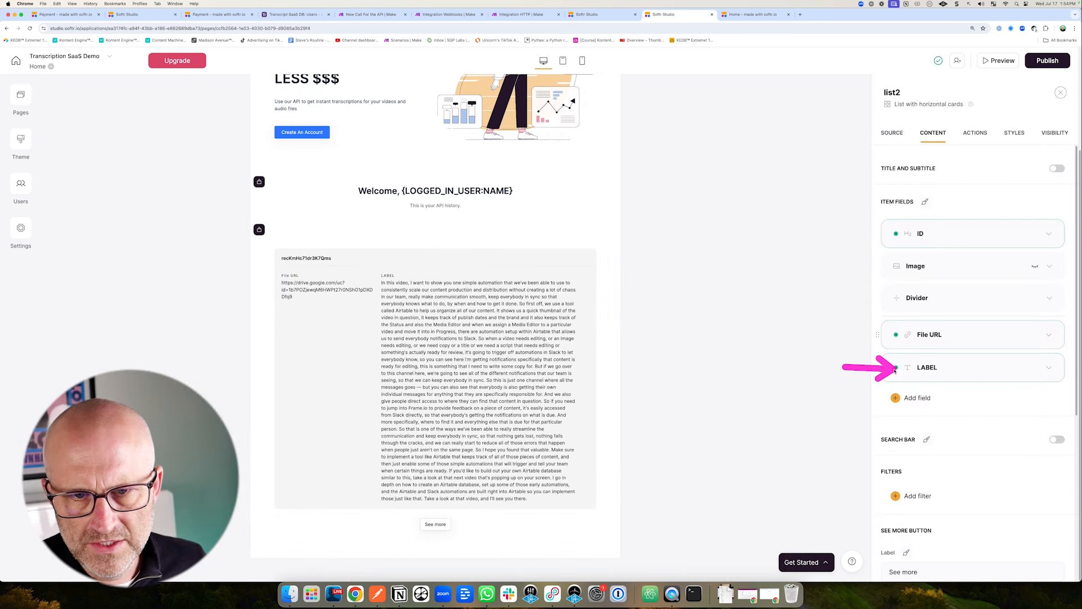
Change the LABEL item field's label to 'Transcription'.
{"action": "left_click", "coordinate": [924, 368]}
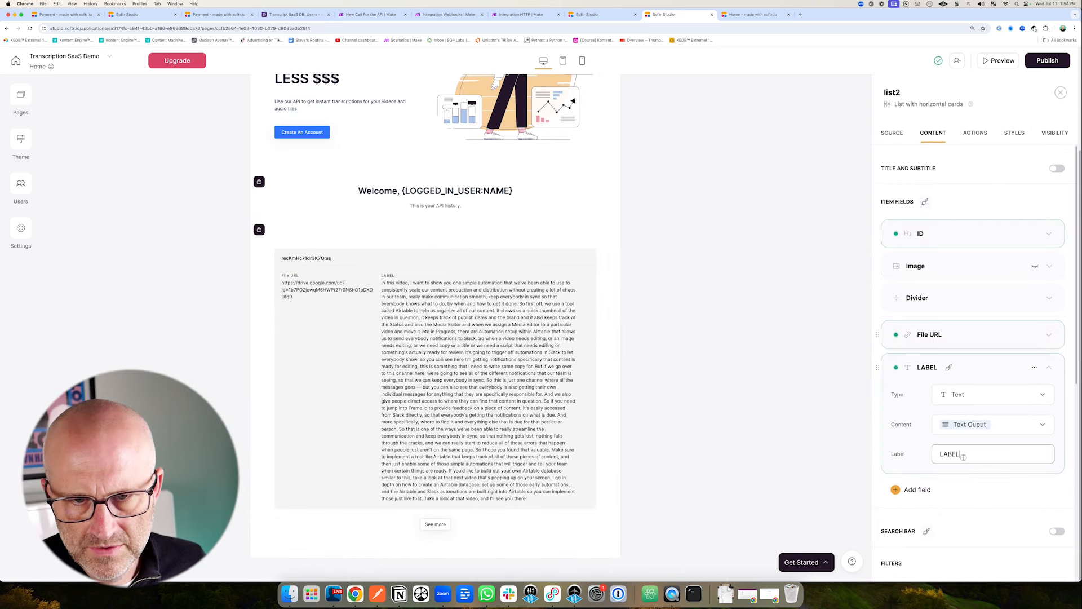
{"action": "left_click_drag", "start_coordinate": [964, 458], "coordinate": [938, 456]}
{"action": "type", "text": "Transciption"}
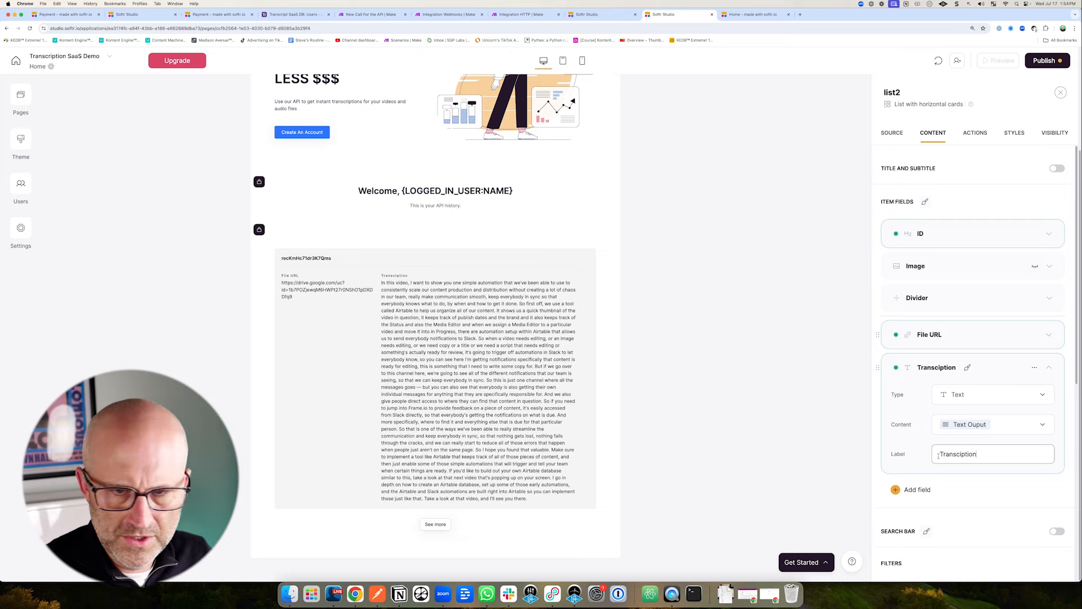
{"action": "double_click", "coordinate": [953, 454]}
{"action": "type", "text": "Transcription"}
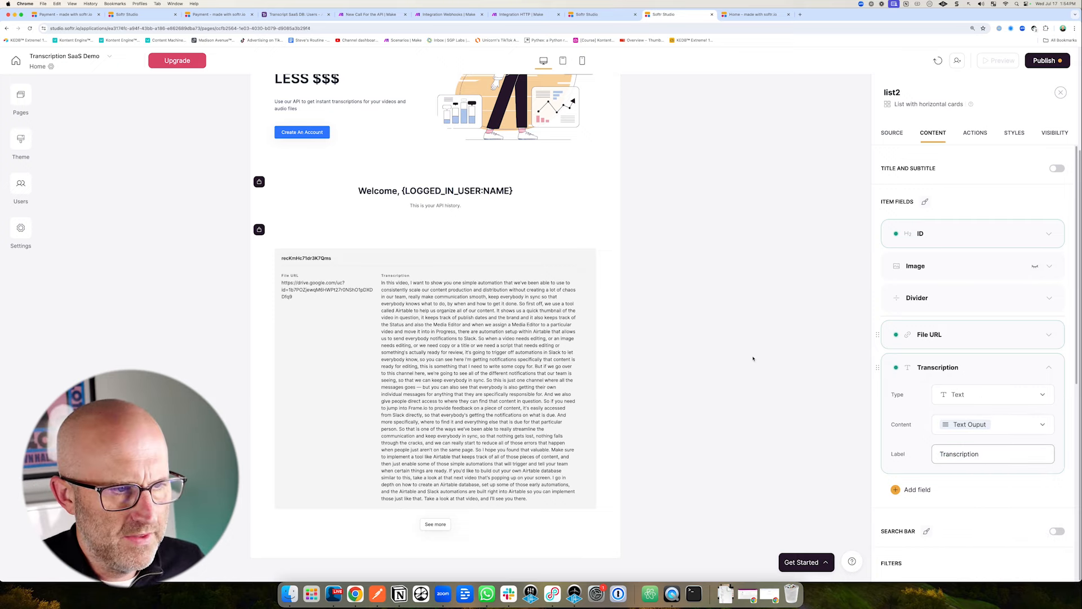
{"action": "left_click", "coordinate": [753, 359]}
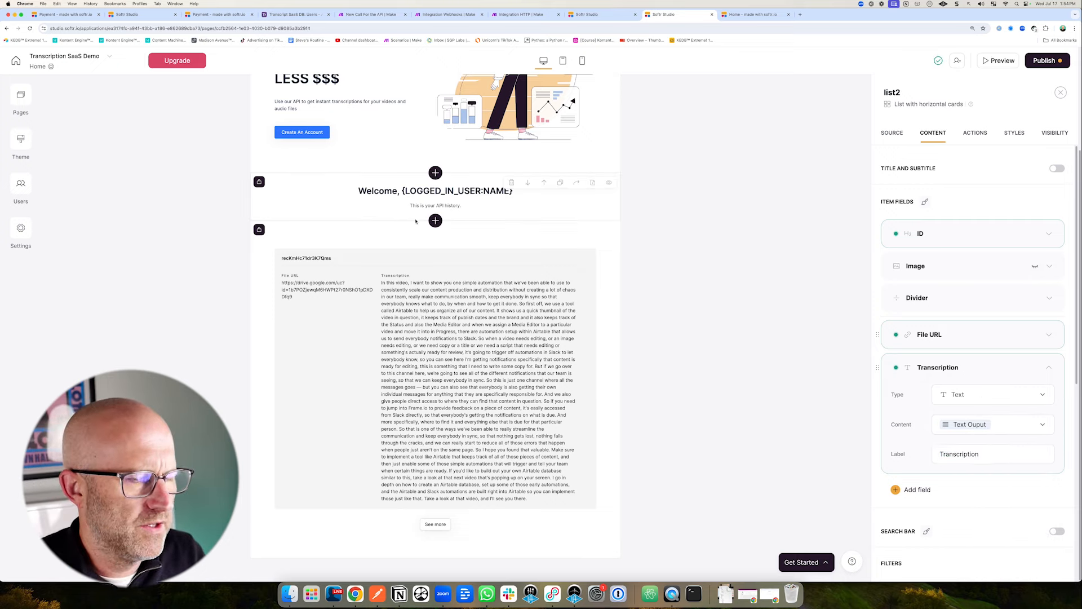
{"action": "scroll", "coordinate": [454, 334], "scroll_direction": "up", "scroll_amount": 3}
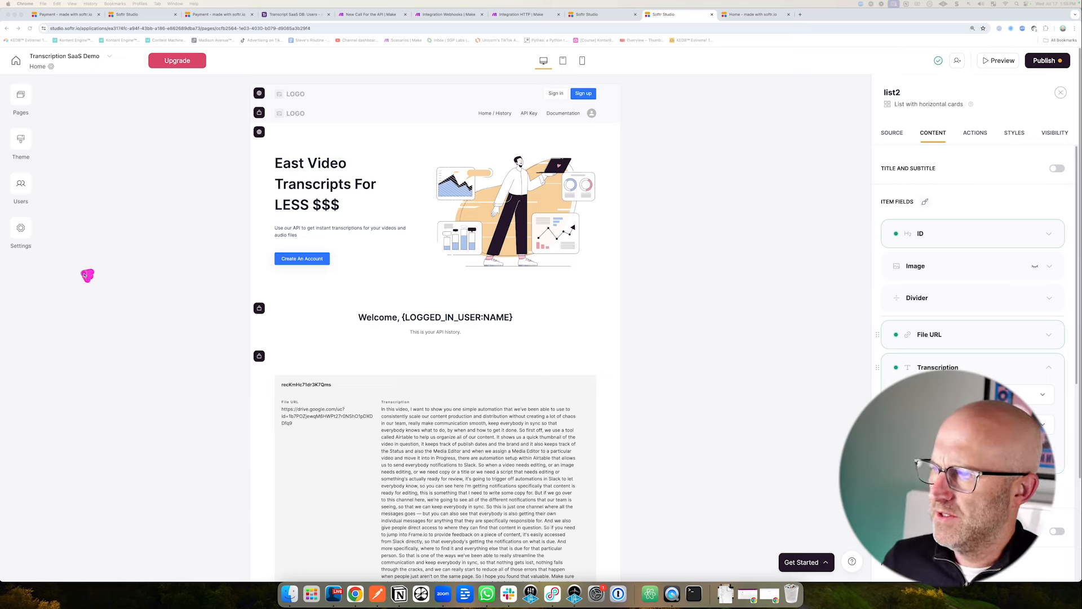
Expand Stripe Checkout under Settings > Integrations and follow its link to Stripe's API keys page.
{"action": "left_click", "coordinate": [21, 229]}
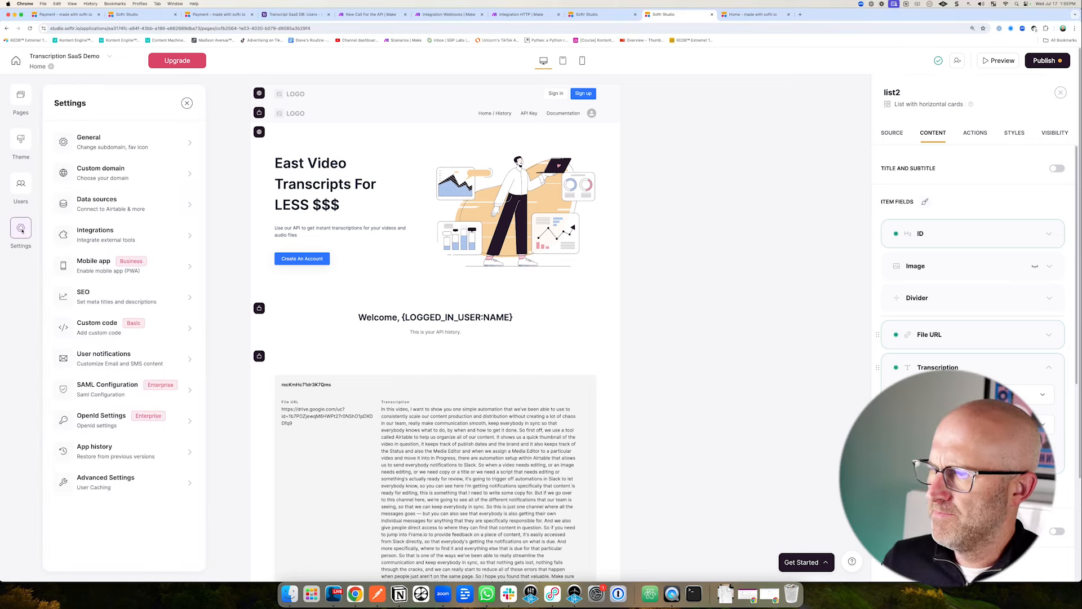
{"action": "left_click", "coordinate": [99, 234]}
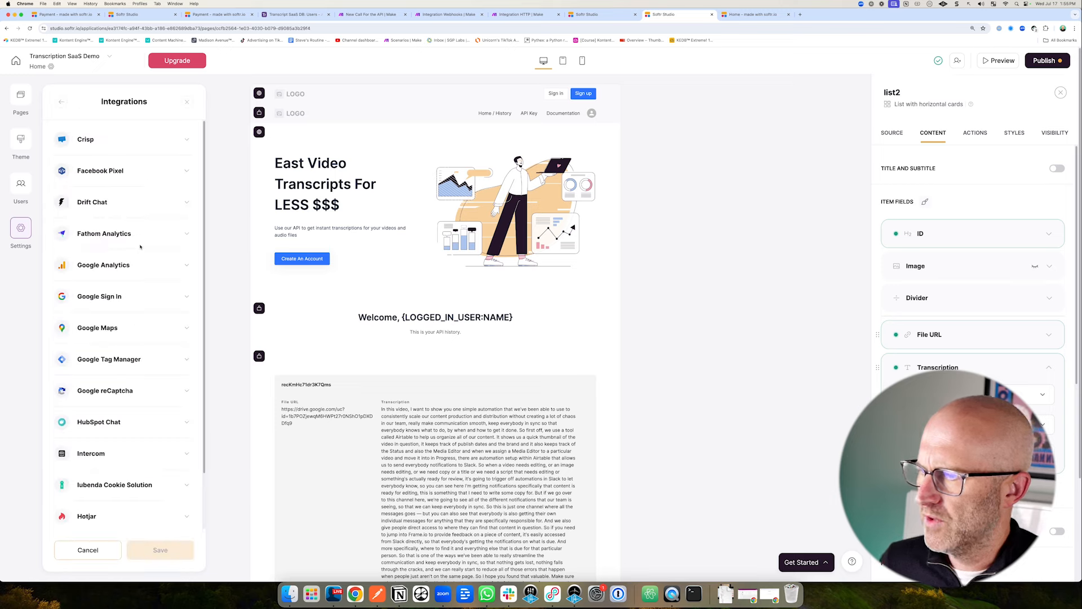
{"action": "scroll", "coordinate": [141, 366], "scroll_direction": "down", "scroll_amount": 2}
{"action": "left_click", "coordinate": [120, 476]}
{"action": "scroll", "coordinate": [136, 456], "scroll_direction": "down", "scroll_amount": 5}
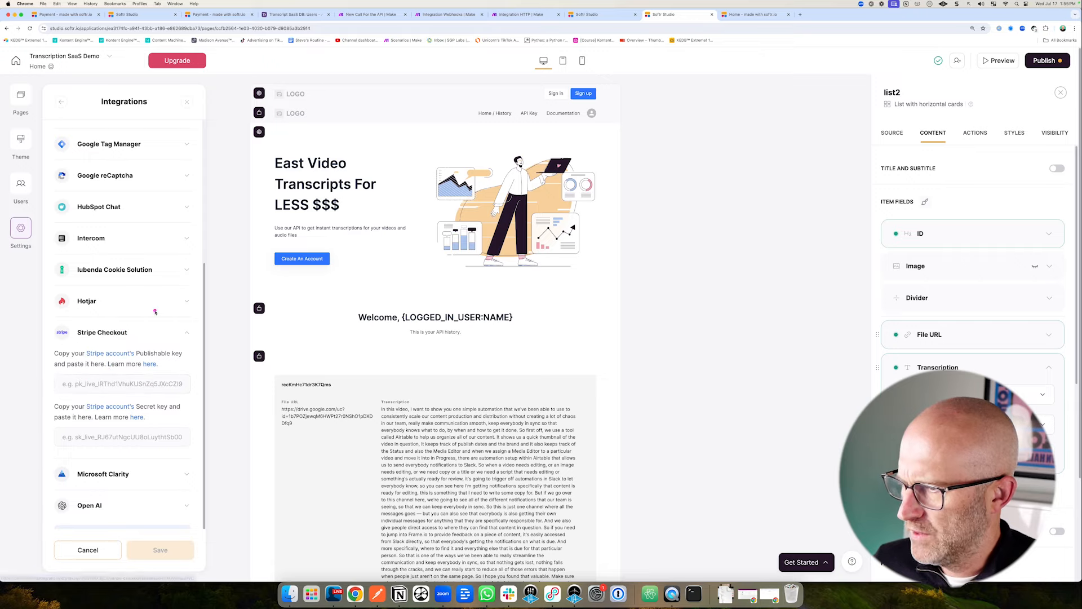
{"action": "left_click", "coordinate": [107, 354]}
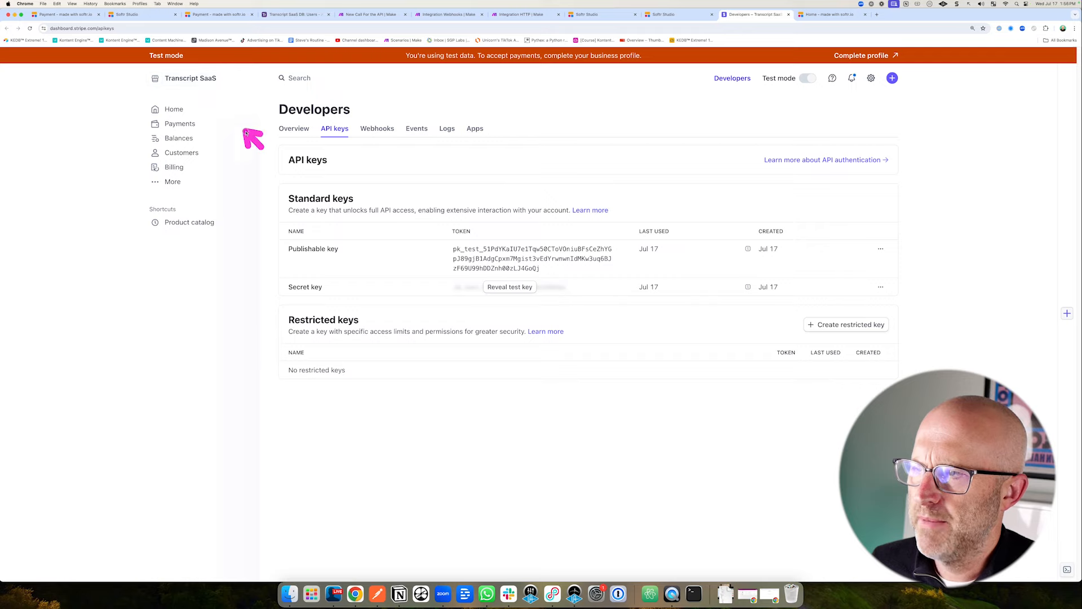
Create a new Stripe account named 'Transcription SaaS Demo' from the account switcher.
{"action": "left_click", "coordinate": [209, 80]}
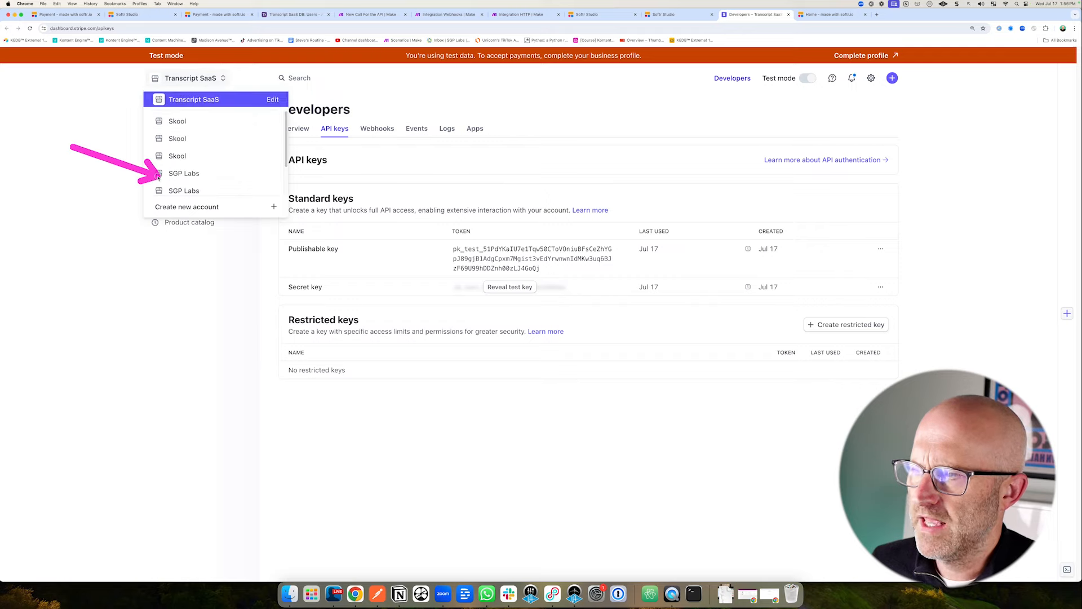
{"action": "left_click", "coordinate": [176, 206]}
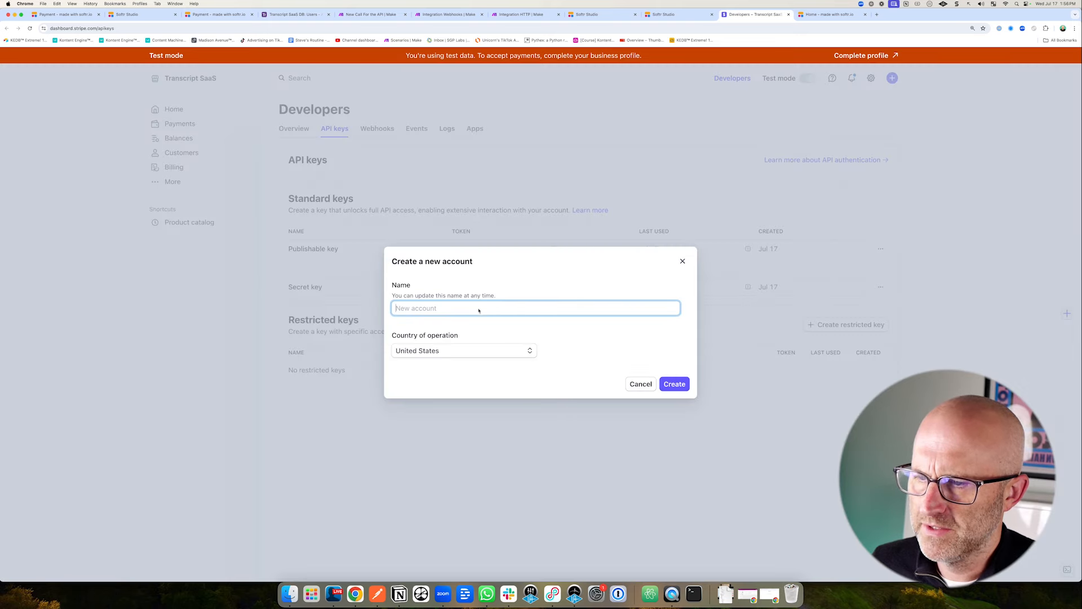
{"action": "type", "text": "Transcription SaaS Demo"}
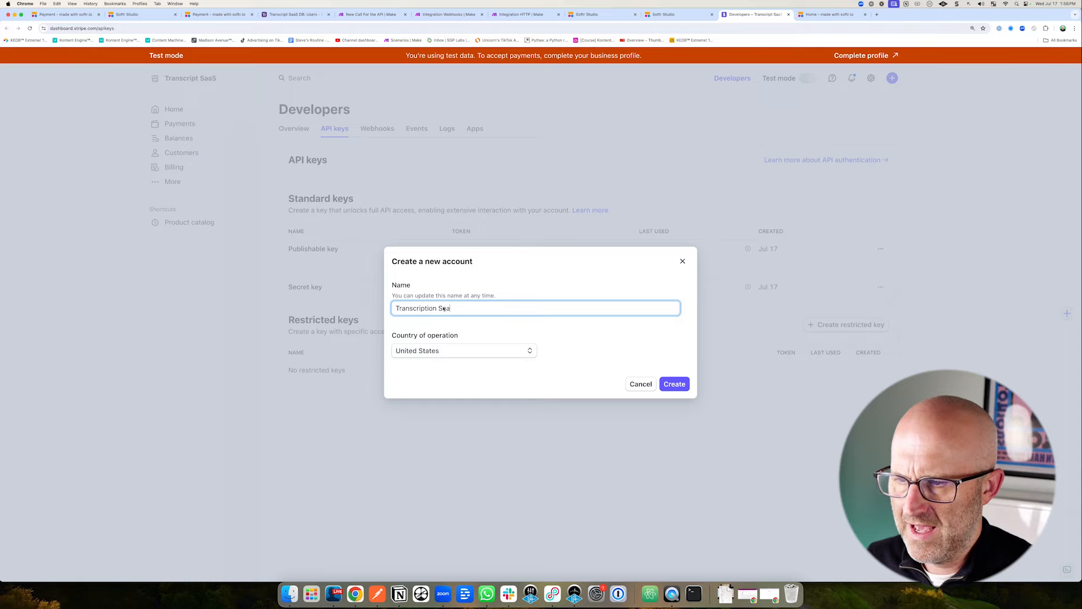
{"action": "left_click", "coordinate": [675, 384]}
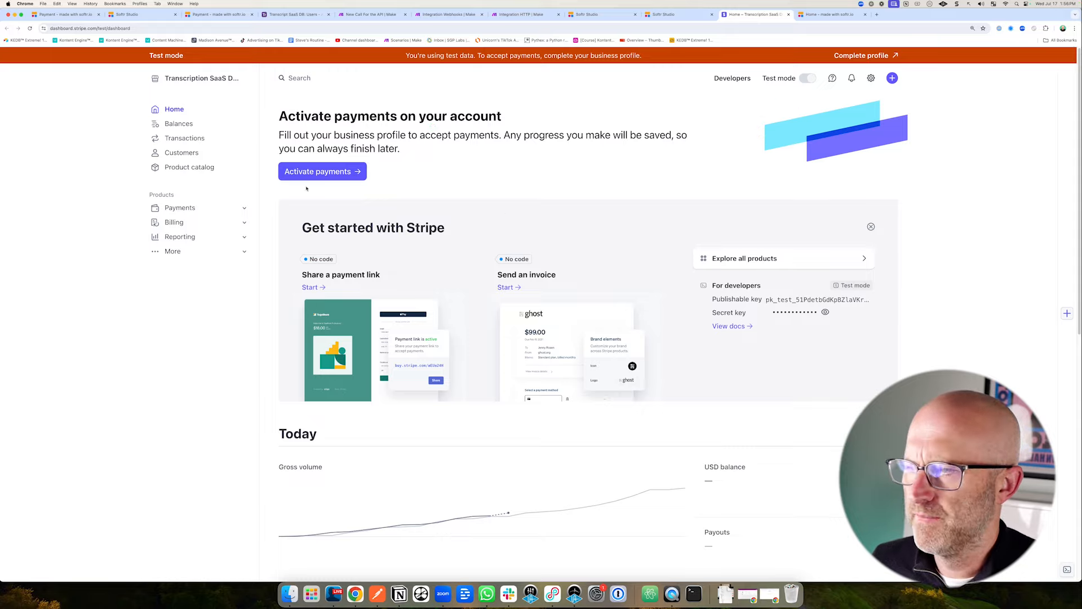
Paste the new account's publishable test key into Softr's Stripe Checkout publishable key field.
{"action": "left_click", "coordinate": [732, 78]}
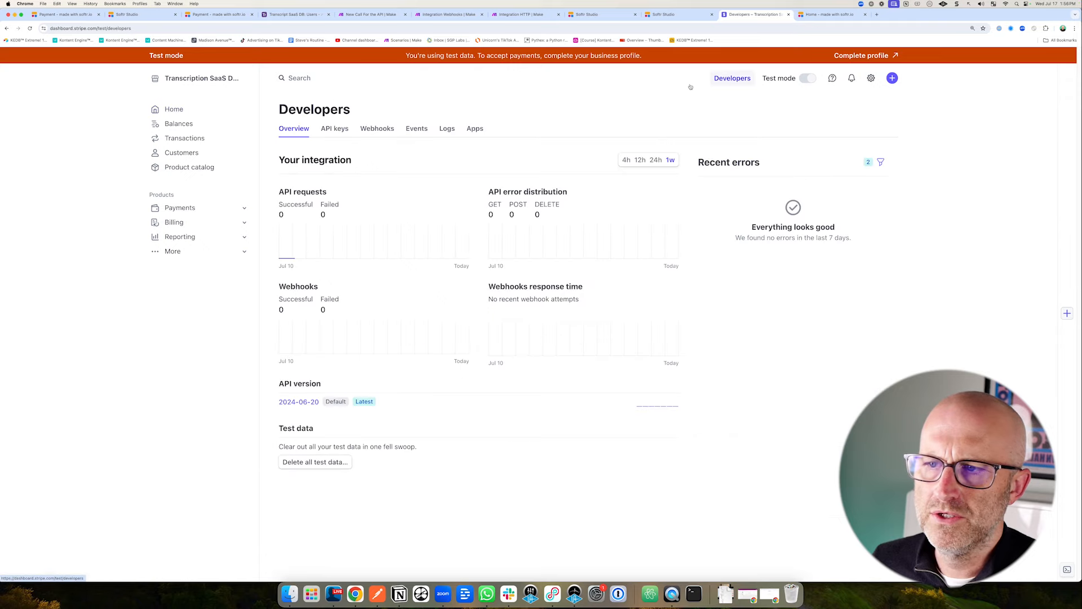
{"action": "left_click", "coordinate": [335, 129]}
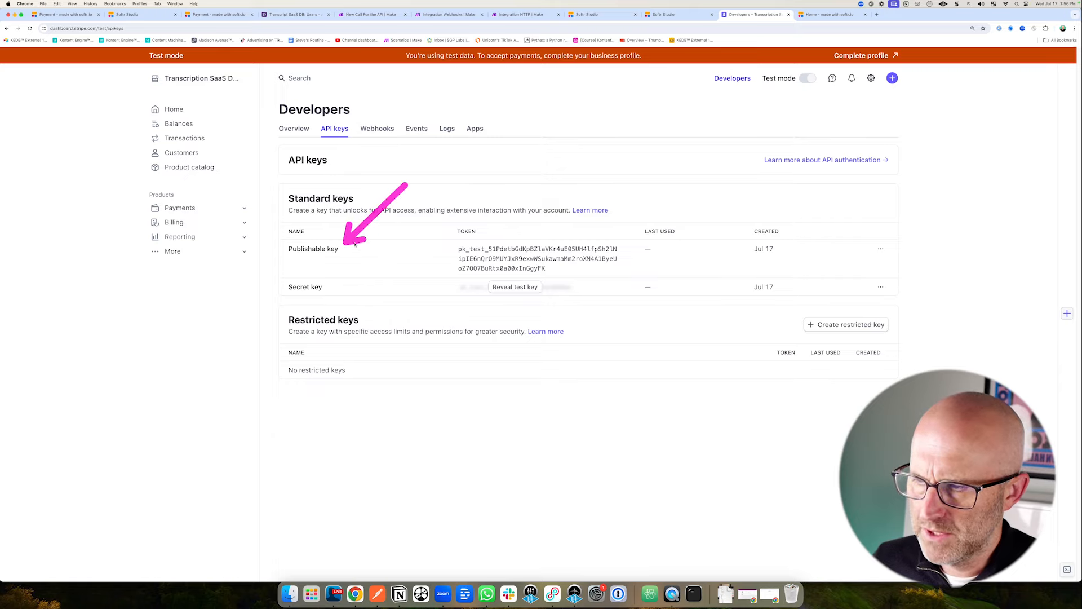
{"action": "left_click", "coordinate": [556, 259]}
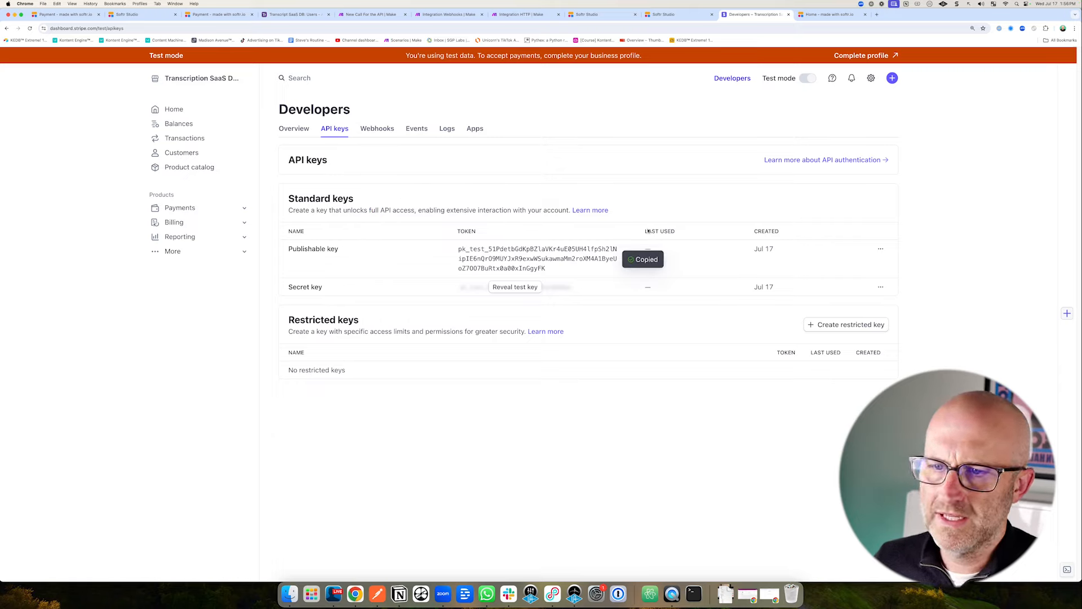
{"action": "left_click", "coordinate": [675, 16]}
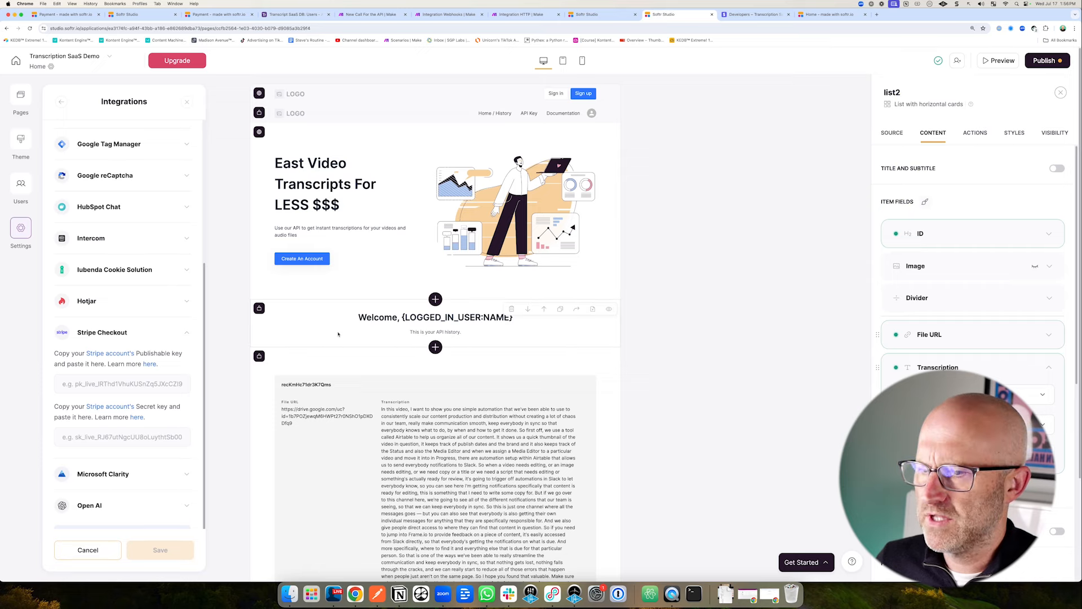
{"action": "left_click", "coordinate": [69, 385]}
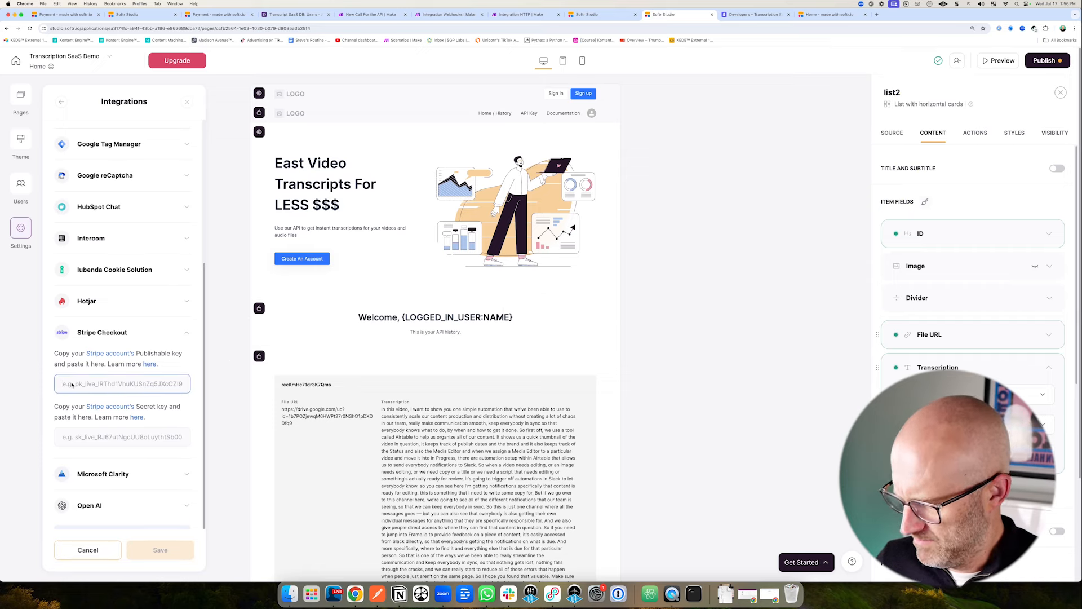
{"action": "key", "text": "super+v"}
Paste the secret test key into Softr, save the integration, and open Stripe's Product catalog.
{"action": "left_click", "coordinate": [750, 16]}
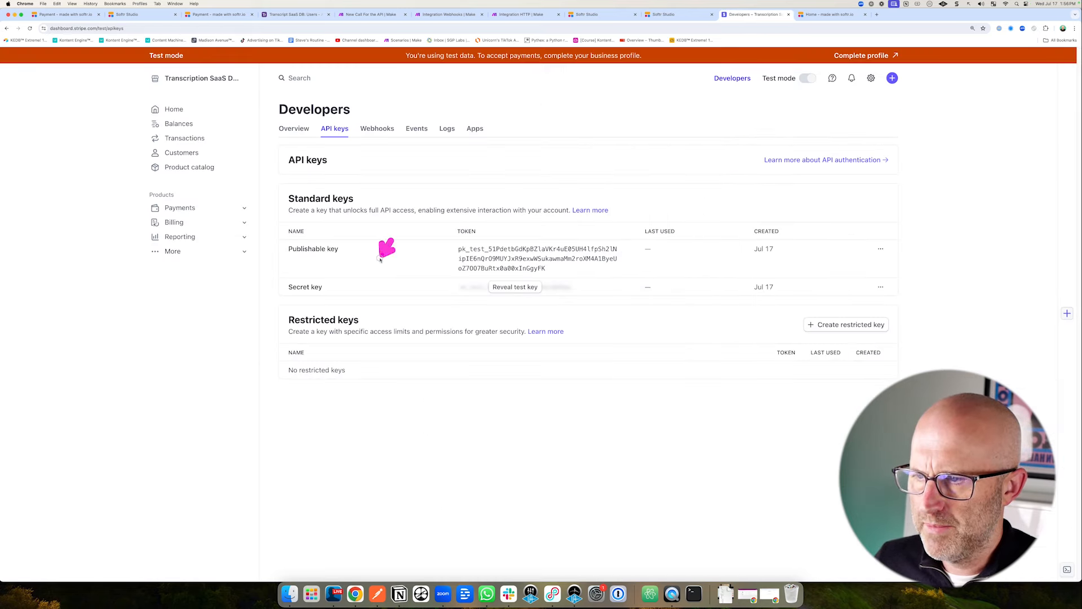
{"action": "left_click", "coordinate": [502, 288]}
{"action": "left_click", "coordinate": [506, 297]}
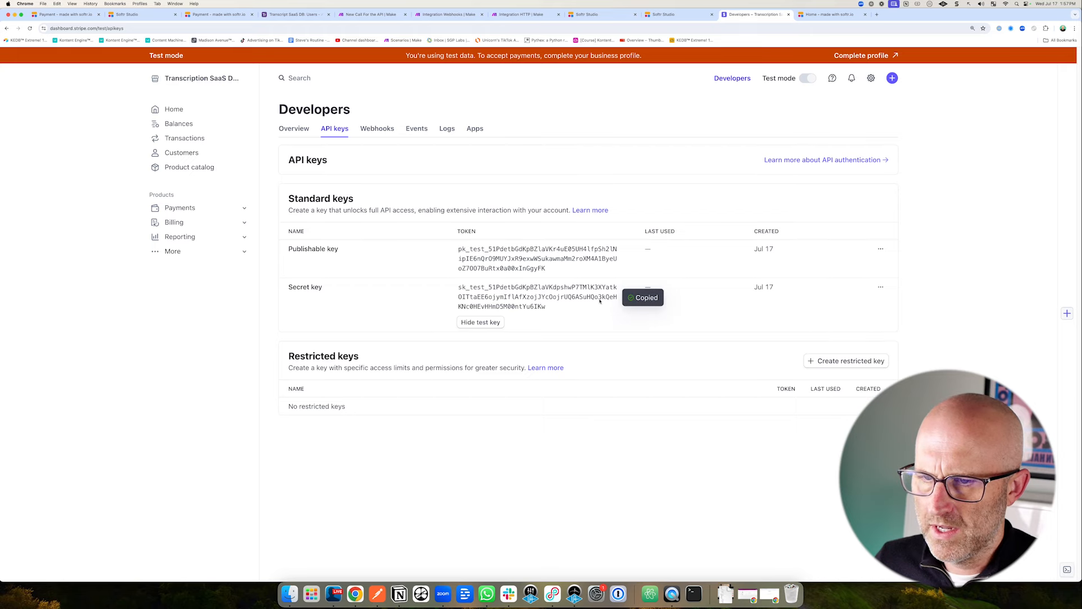
{"action": "left_click", "coordinate": [671, 15]}
{"action": "left_click", "coordinate": [76, 438]}
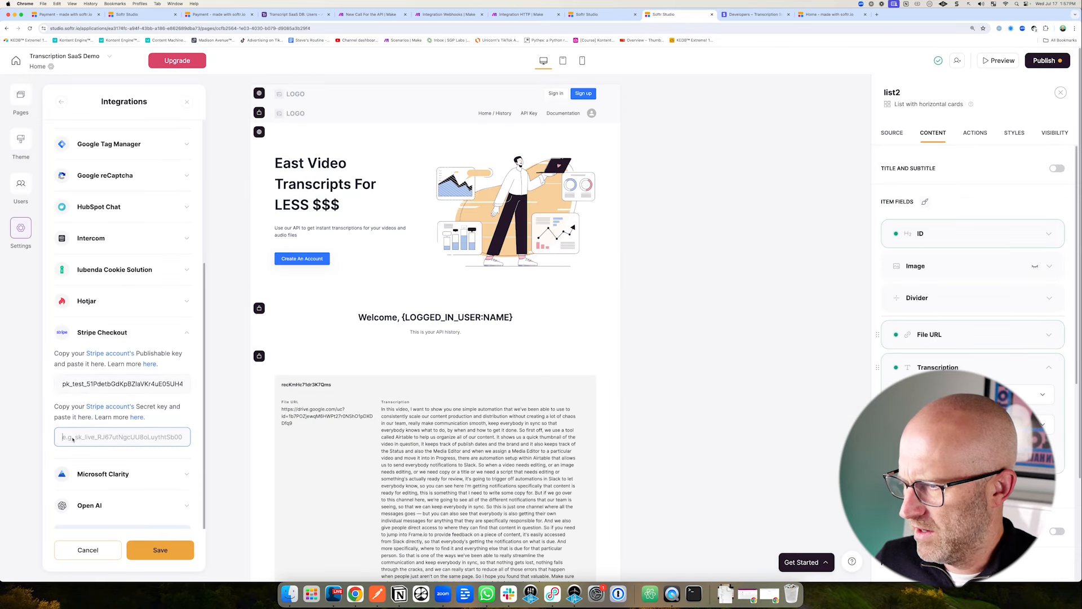
{"action": "key", "text": "super+v"}
{"action": "left_click", "coordinate": [168, 548]}
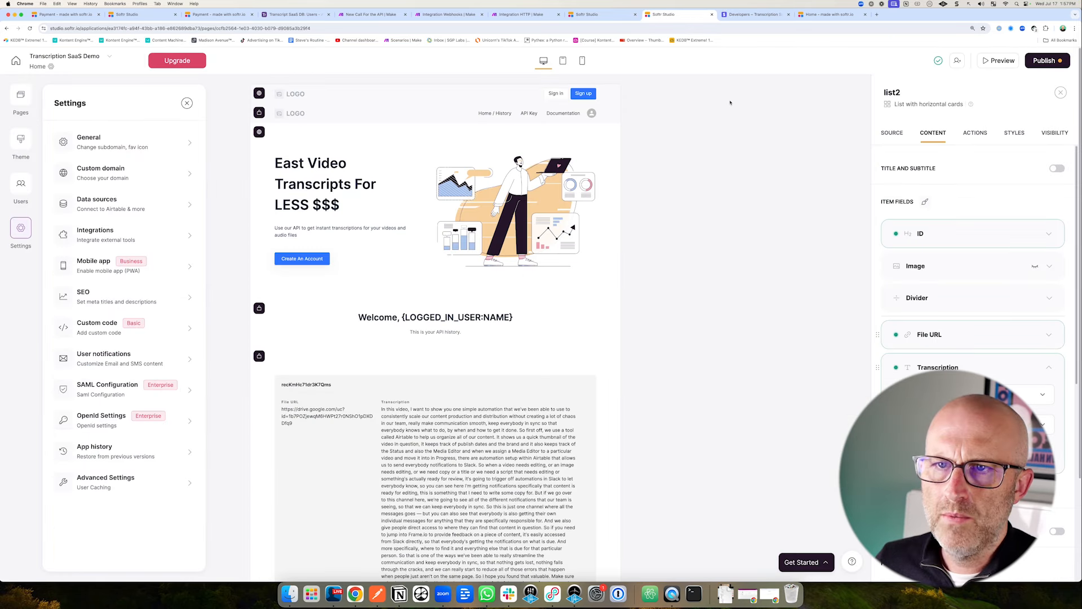
{"action": "left_click", "coordinate": [743, 16]}
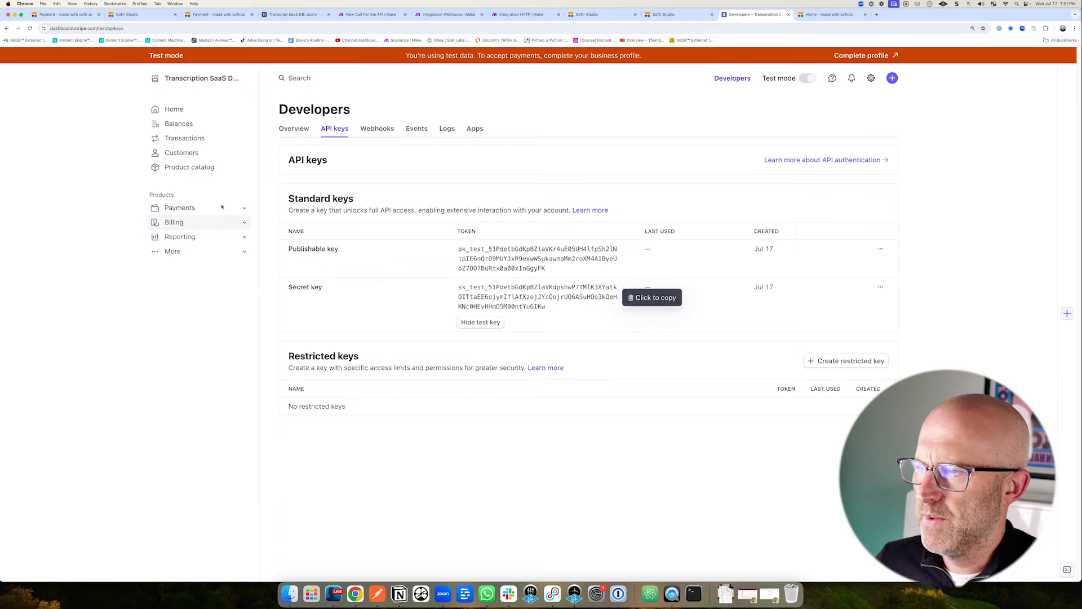
{"action": "left_click", "coordinate": [190, 167]}
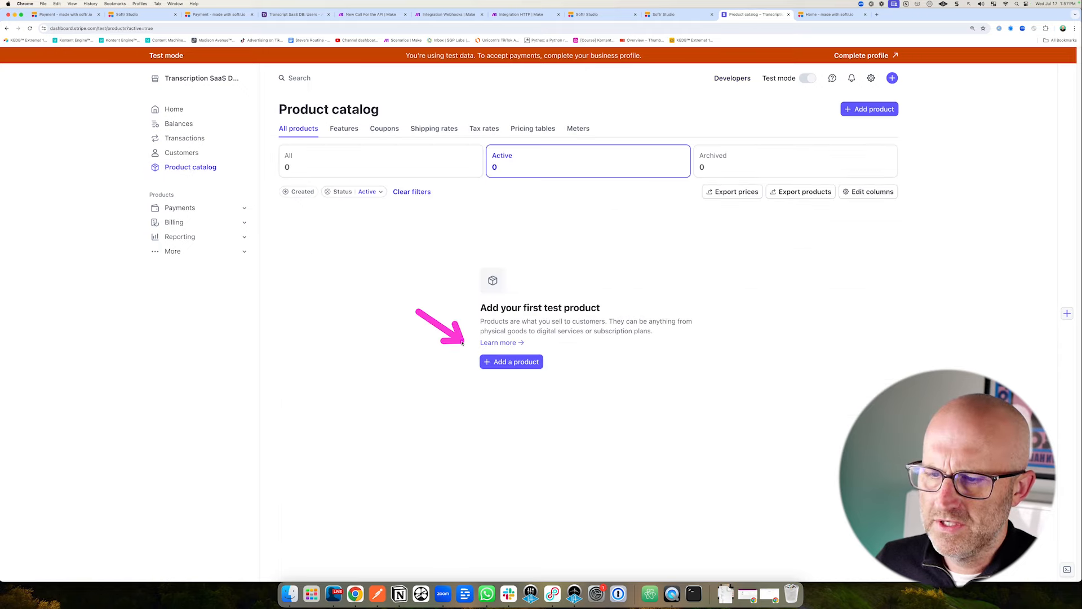
Add the product 'Monthly Transcription Service' at $99.00 USD billed monthly.
{"action": "left_click", "coordinate": [513, 362]}
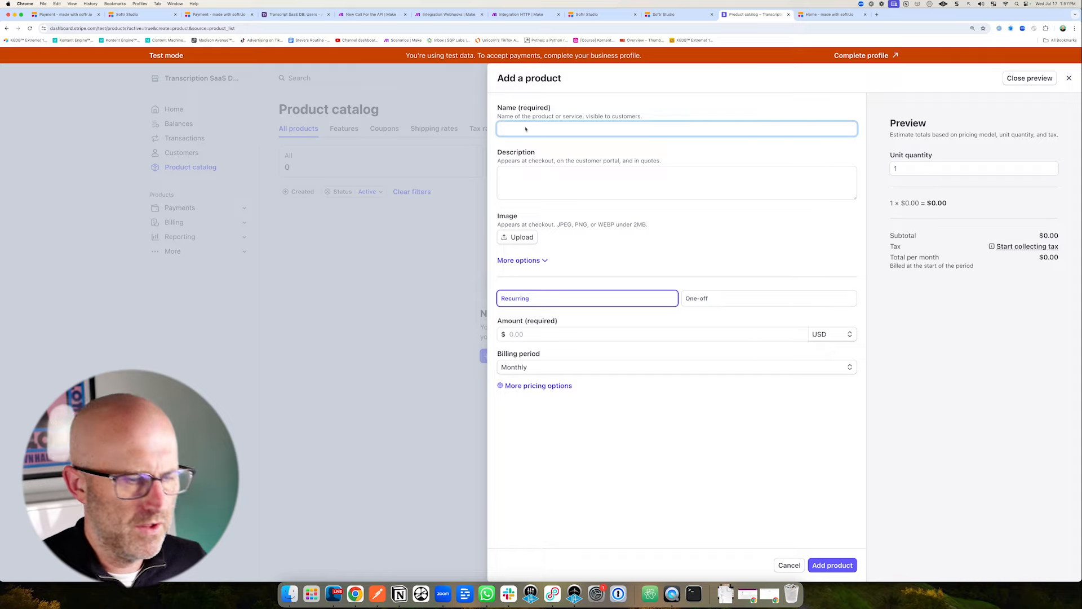
{"action": "type", "text": "Monthly Transcription Service"}
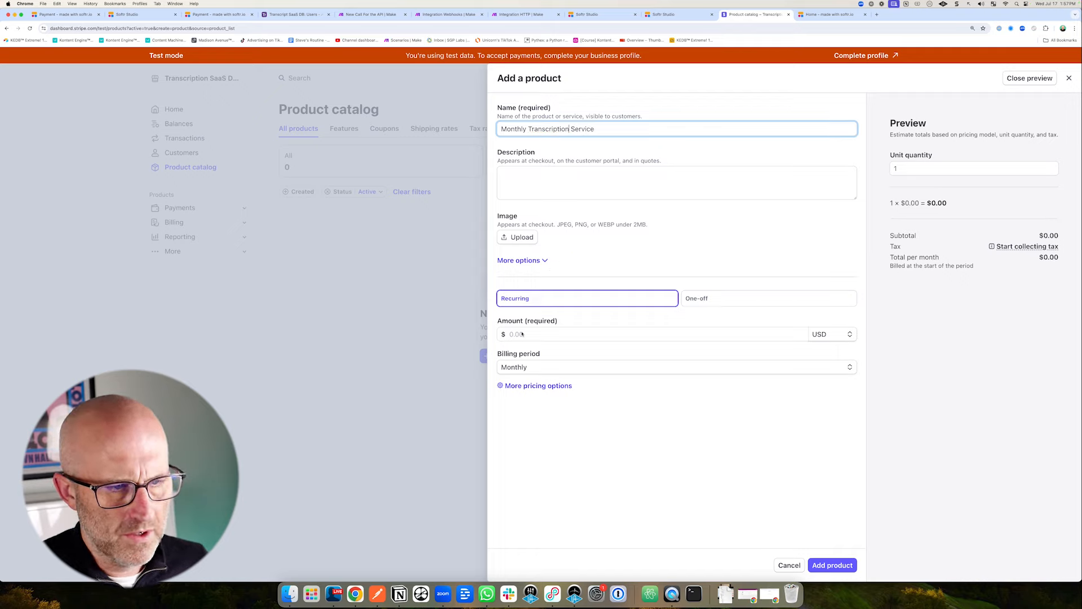
{"action": "left_click", "coordinate": [523, 335]}
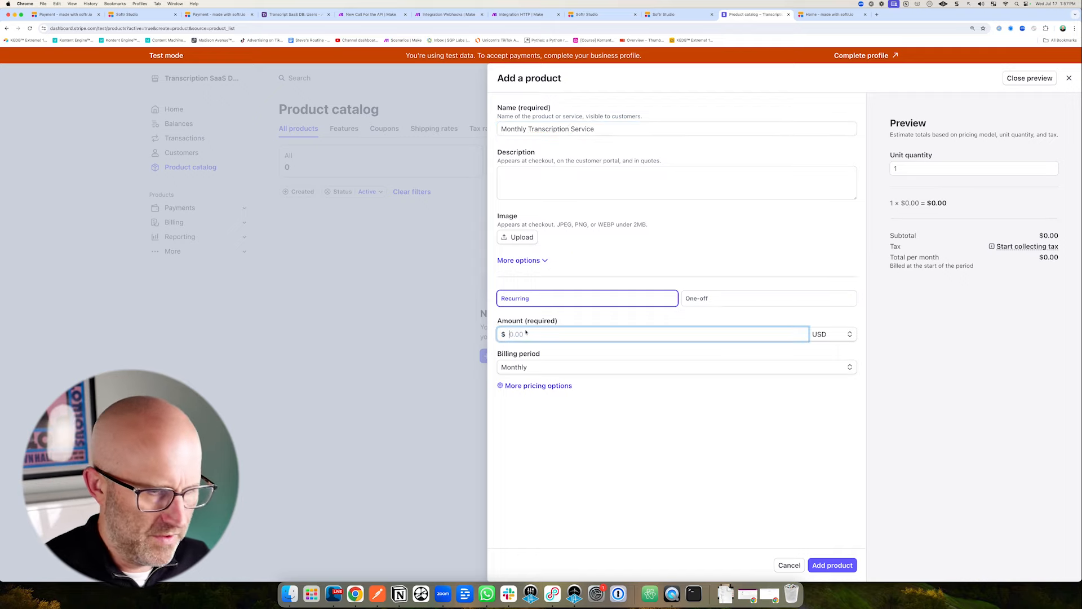
{"action": "type", "text": "99"}
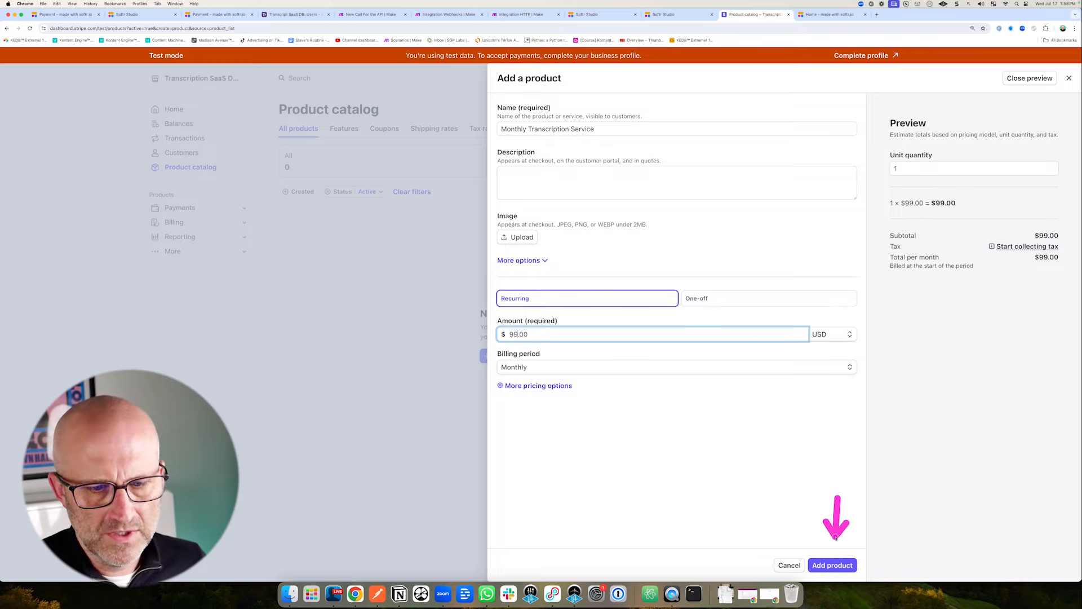
{"action": "left_click", "coordinate": [833, 565]}
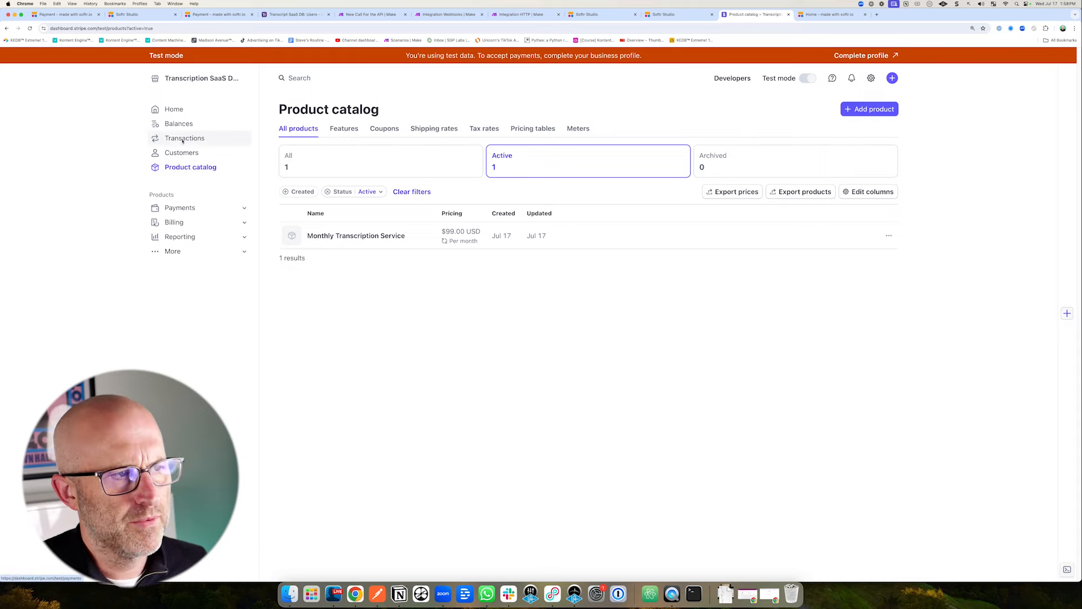
{"action": "left_click", "coordinate": [207, 138]}
{"action": "left_click", "coordinate": [209, 167]}
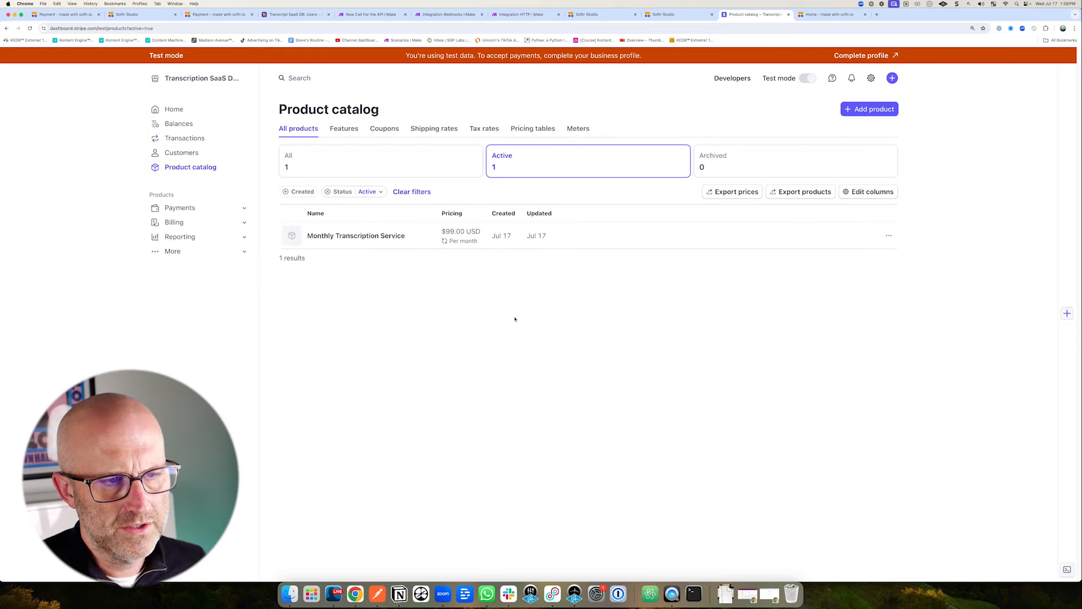
Add a new Softr page named 'Checkout' at /checkout.
{"action": "left_click", "coordinate": [663, 15]}
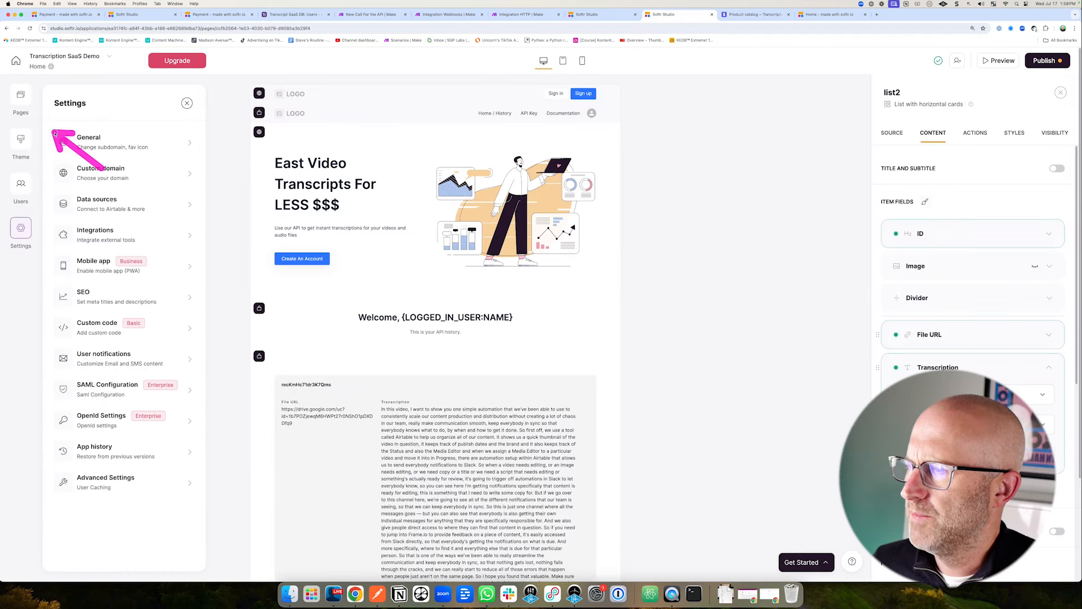
{"action": "left_click", "coordinate": [21, 97]}
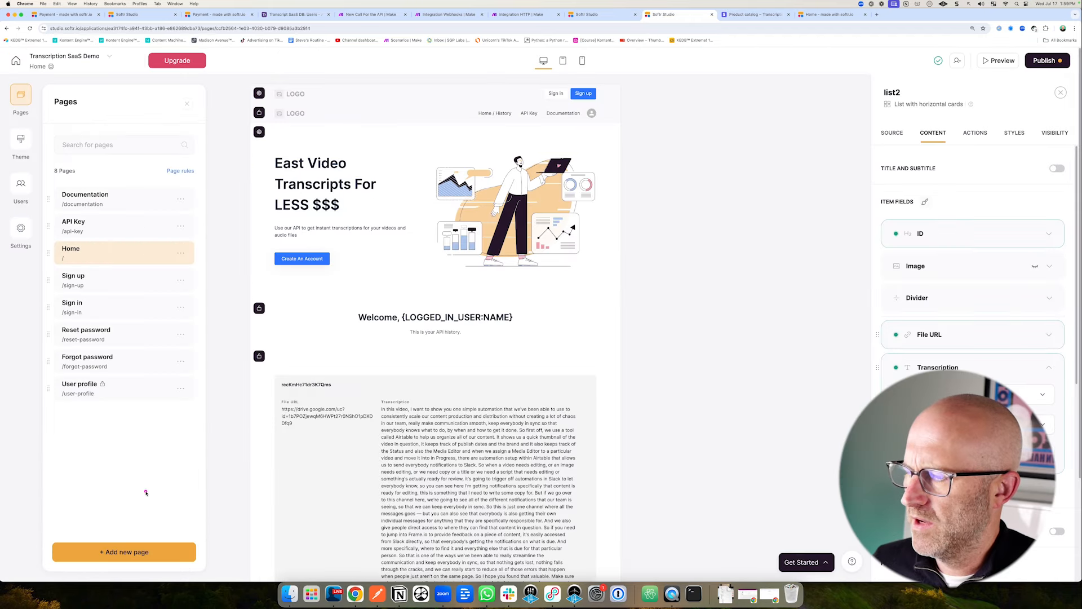
{"action": "left_click", "coordinate": [129, 552]}
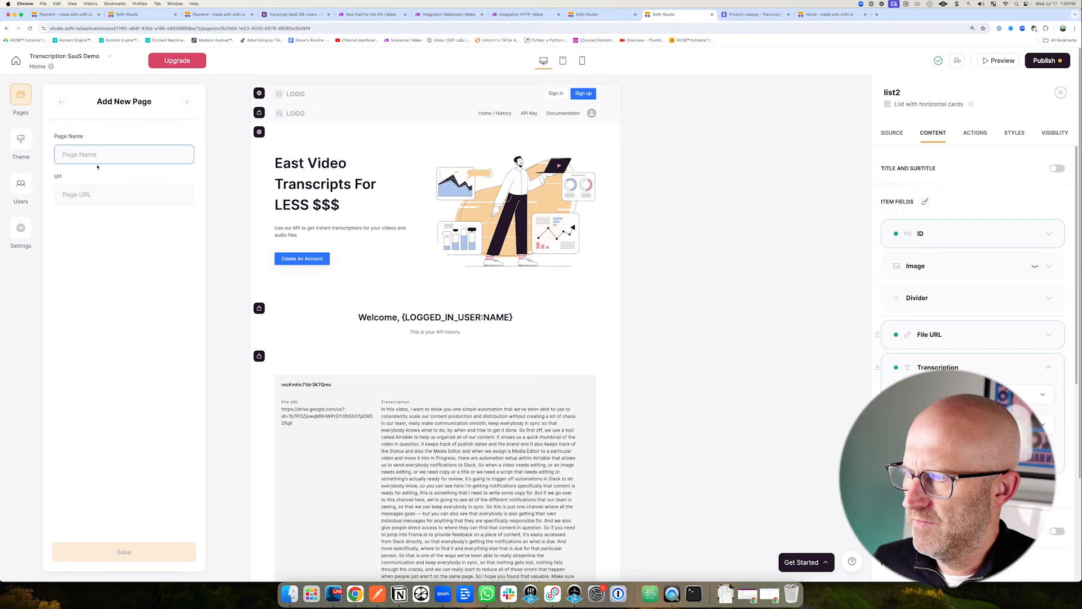
{"action": "type", "text": "Checkotu"}
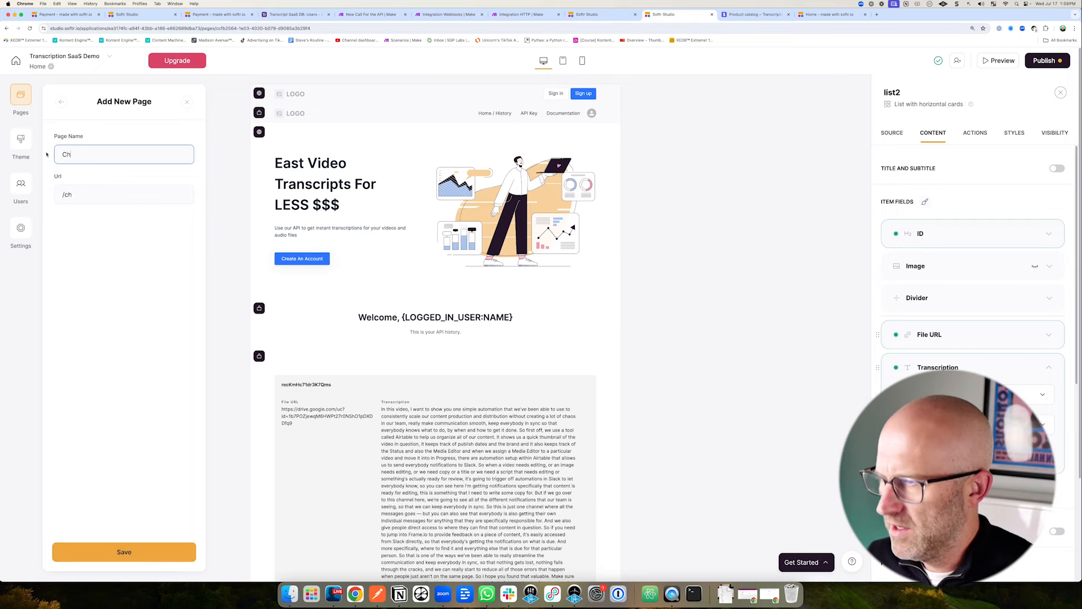
{"action": "key", "text": "BackSpace"}
{"action": "key", "text": "BackSpace"}
{"action": "type", "text": "ut"}
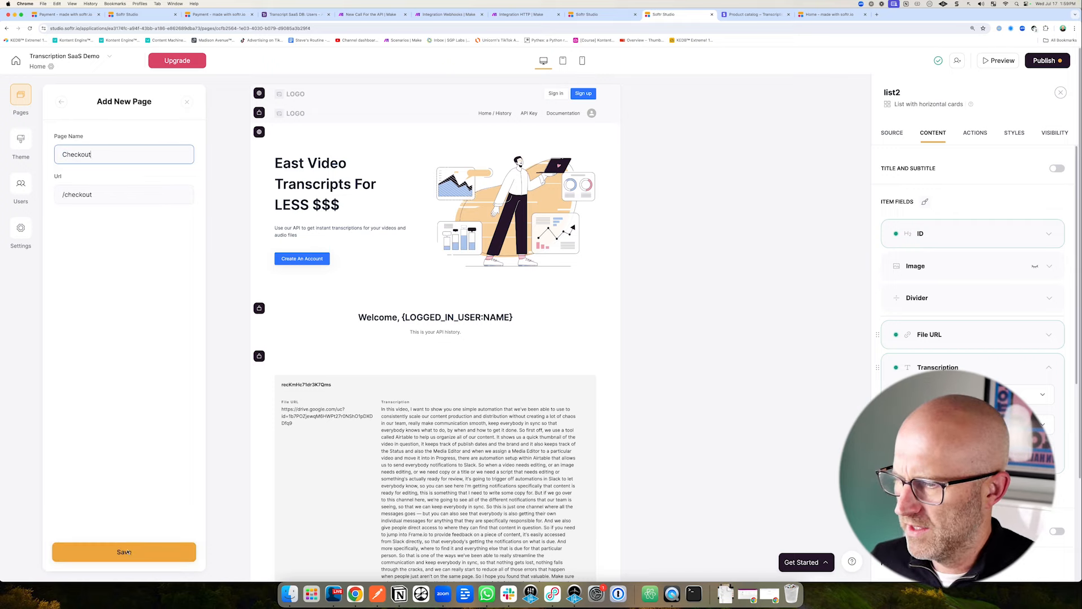
{"action": "left_click", "coordinate": [133, 551]}
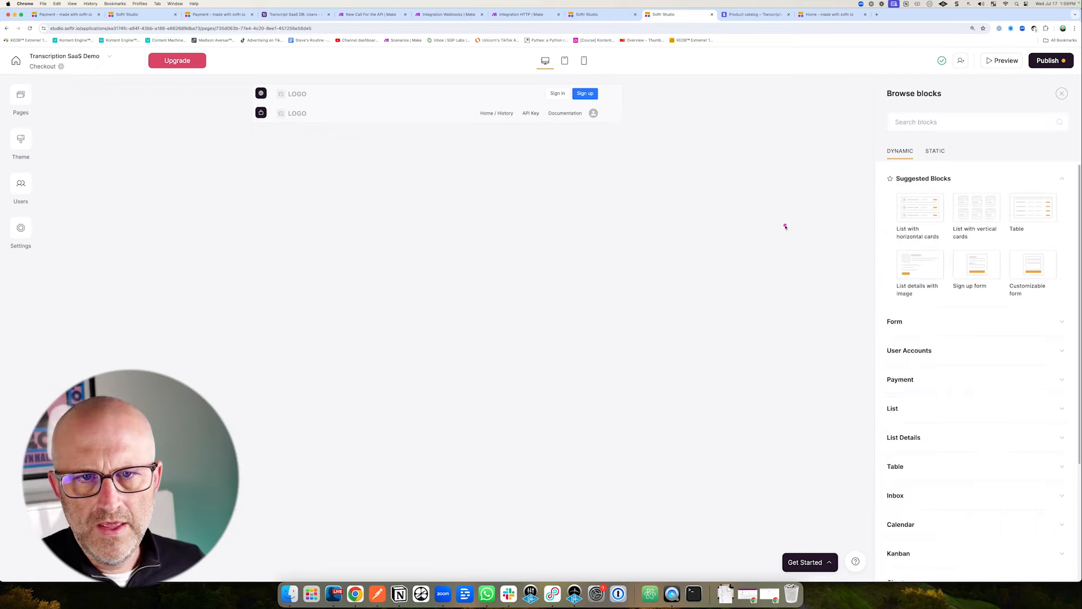
{"action": "mouse_move", "coordinate": [768, 223]}
{"action": "left_mouse_down"}
{"action": "mouse_move", "coordinate": [838, 198]}
{"action": "mouse_move", "coordinate": [871, 152]}
{"action": "mouse_move", "coordinate": [864, 266]}
{"action": "left_mouse_up"}
{"action": "left_click_drag", "start_coordinate": [830, 401], "coordinate": [874, 375]}
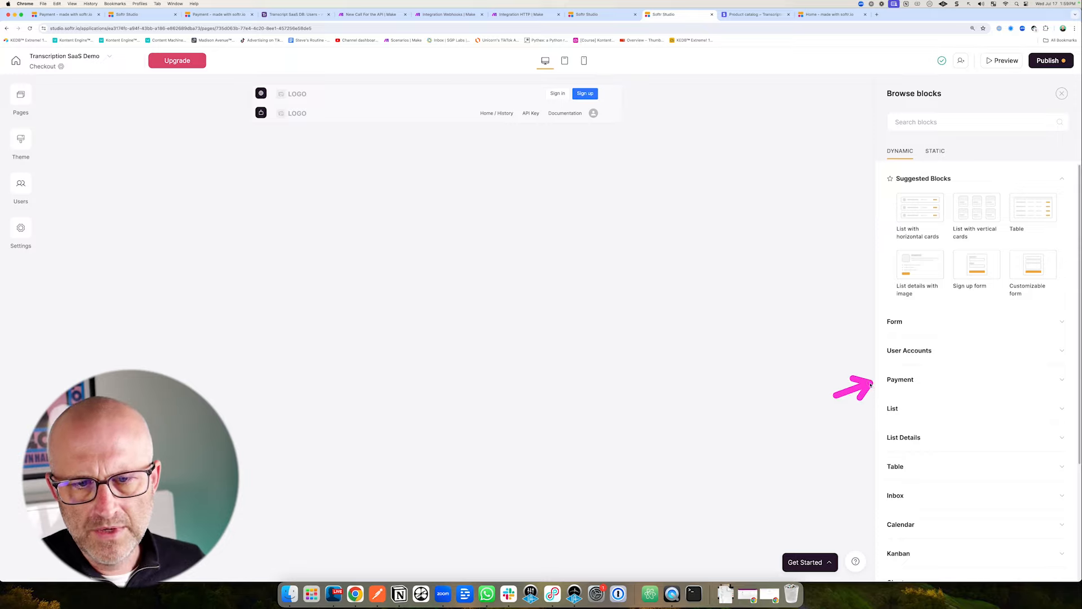
Add the Simple Checkout form from the Payment blocks to the Checkout page.
{"action": "left_click", "coordinate": [918, 381]}
{"action": "mouse_move", "coordinate": [1048, 247]}
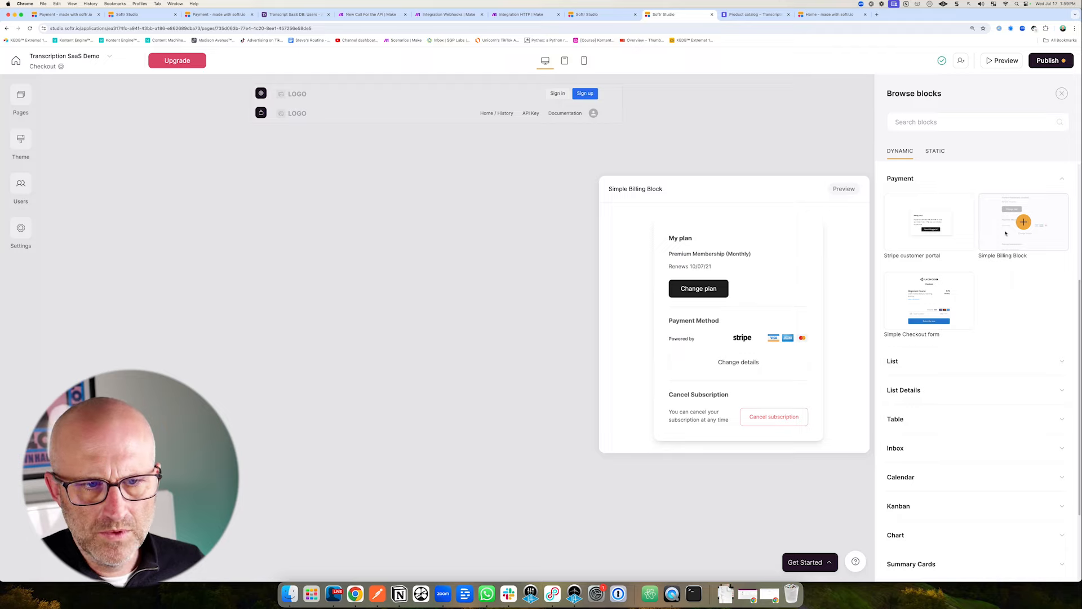
{"action": "mouse_move", "coordinate": [927, 235]}
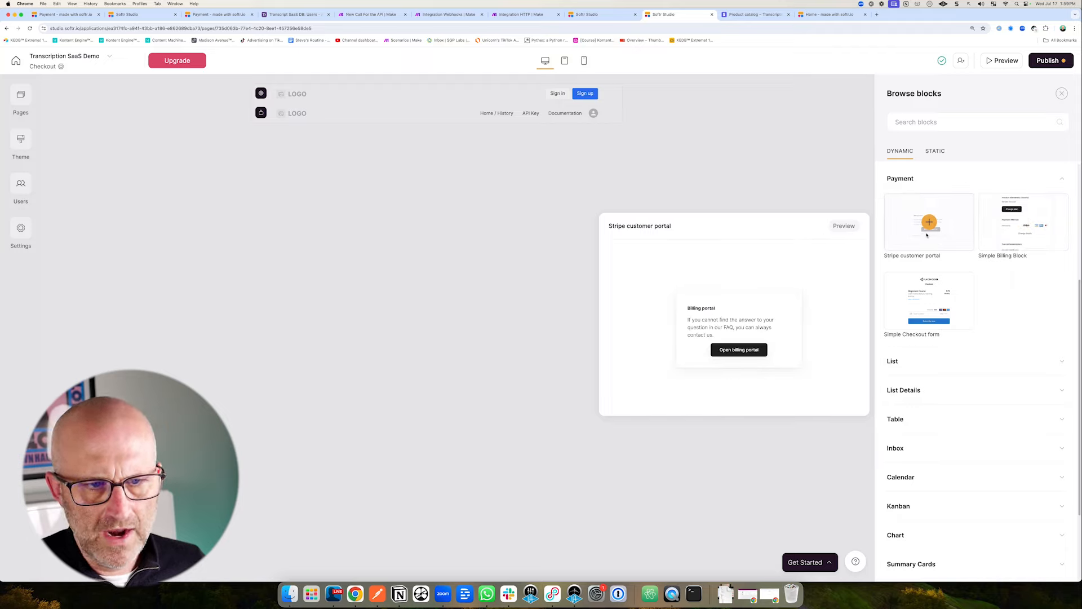
{"action": "mouse_move", "coordinate": [915, 315]}
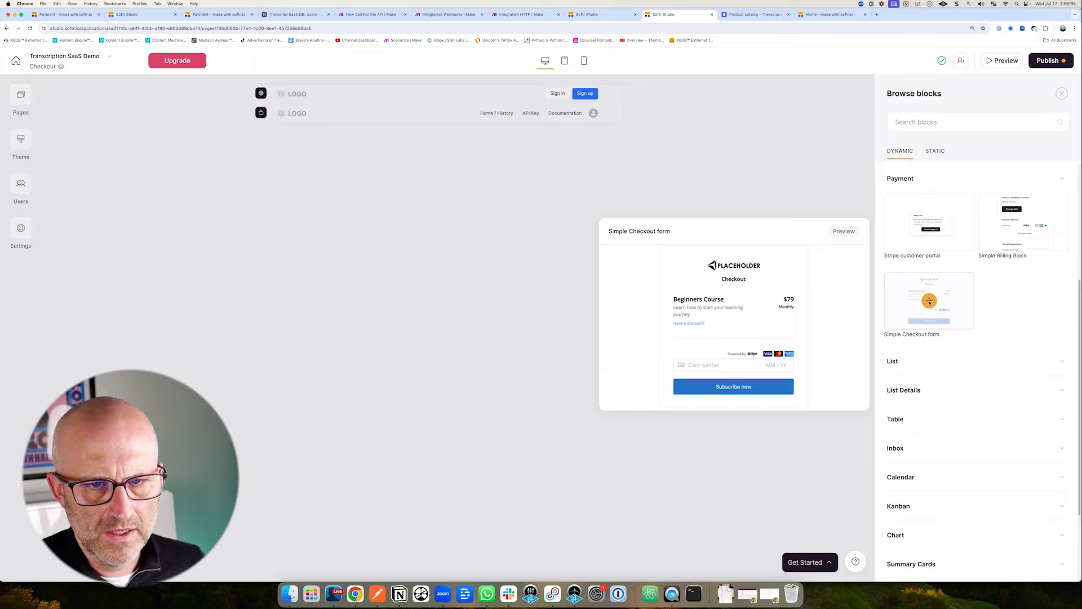
{"action": "left_click", "coordinate": [930, 301]}
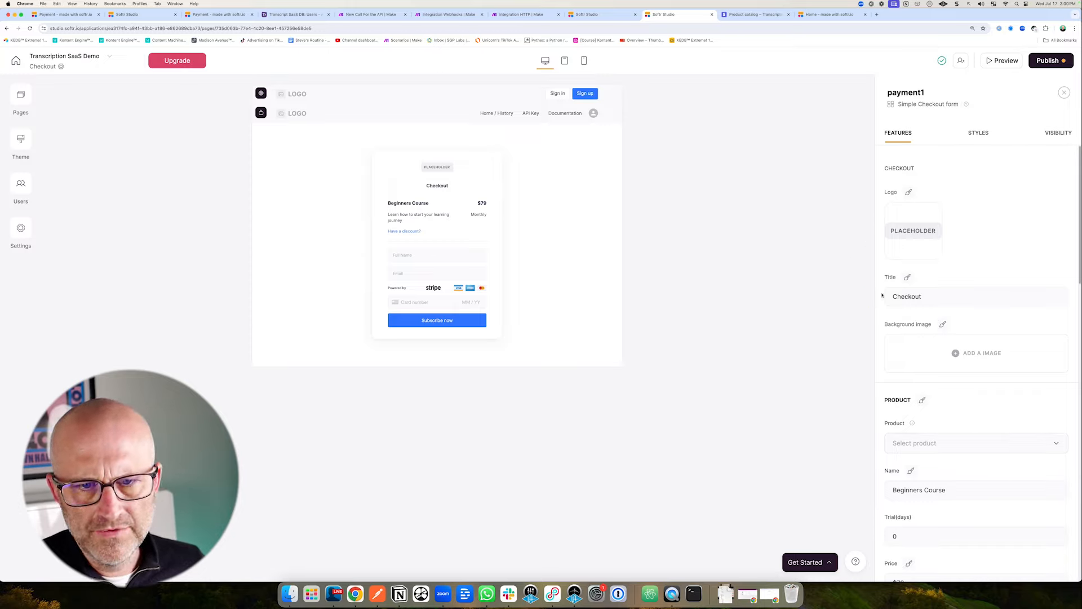
Link the form to the Monthly Transcription Service product and name it 'Monthly Transcriptions Service'.
{"action": "scroll", "coordinate": [857, 315], "scroll_direction": "down", "scroll_amount": 3}
{"action": "left_click", "coordinate": [925, 344]}
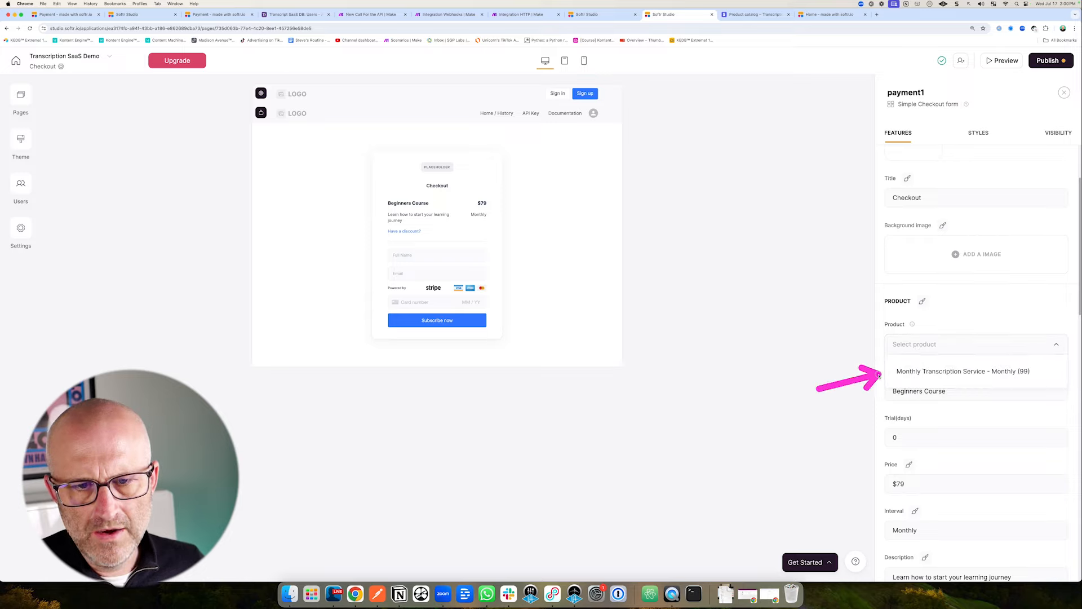
{"action": "left_click", "coordinate": [932, 372]}
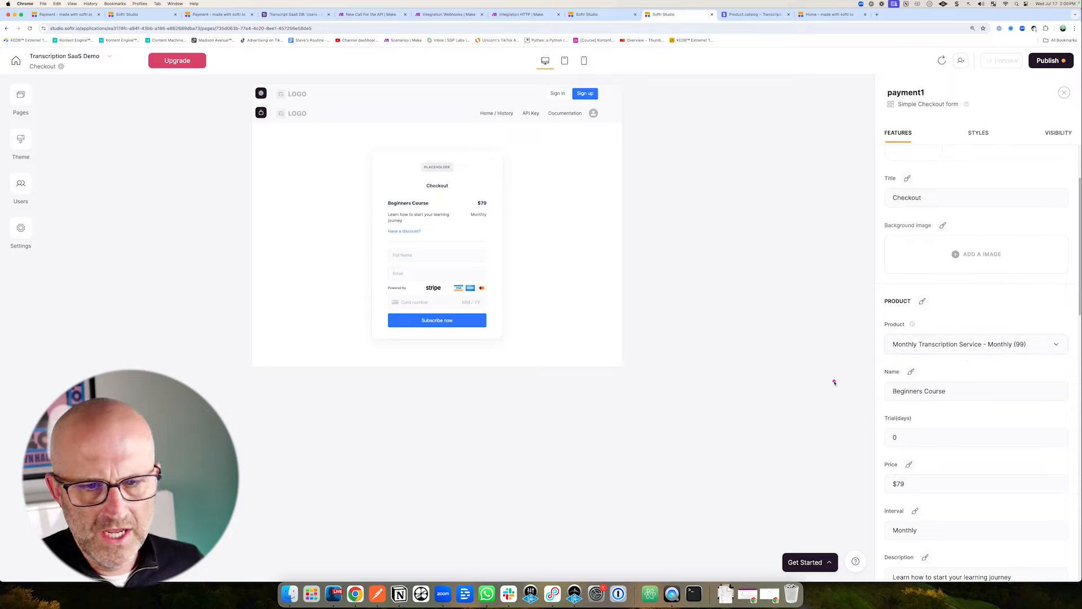
{"action": "left_click", "coordinate": [898, 395]}
{"action": "left_click_drag", "start_coordinate": [959, 393], "coordinate": [889, 387]}
{"action": "type", "text": "Monthl"}
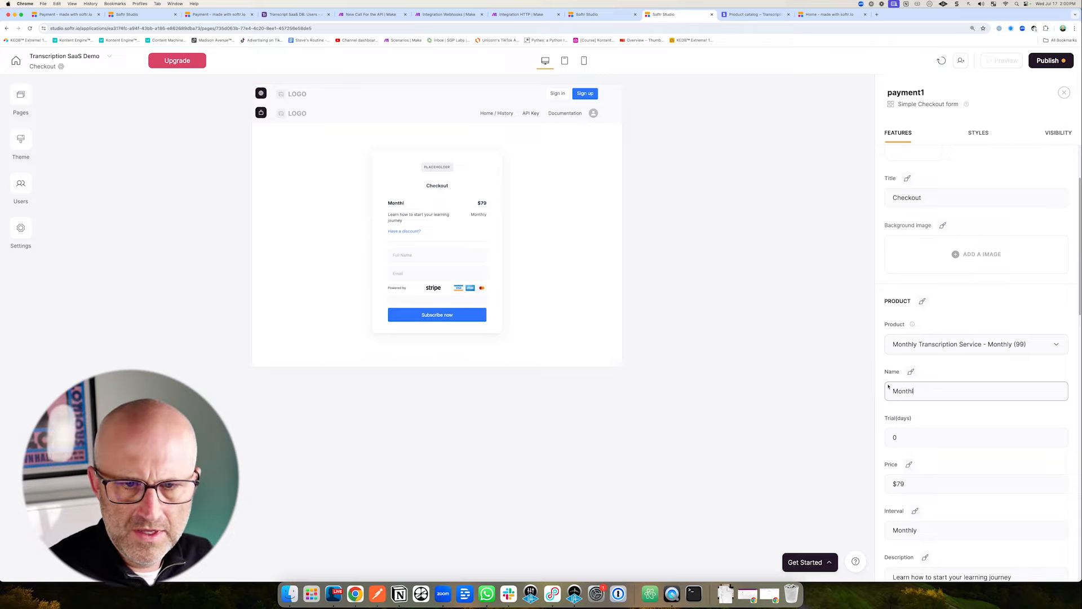
{"action": "type", "text": "y Transcriptions Service"}
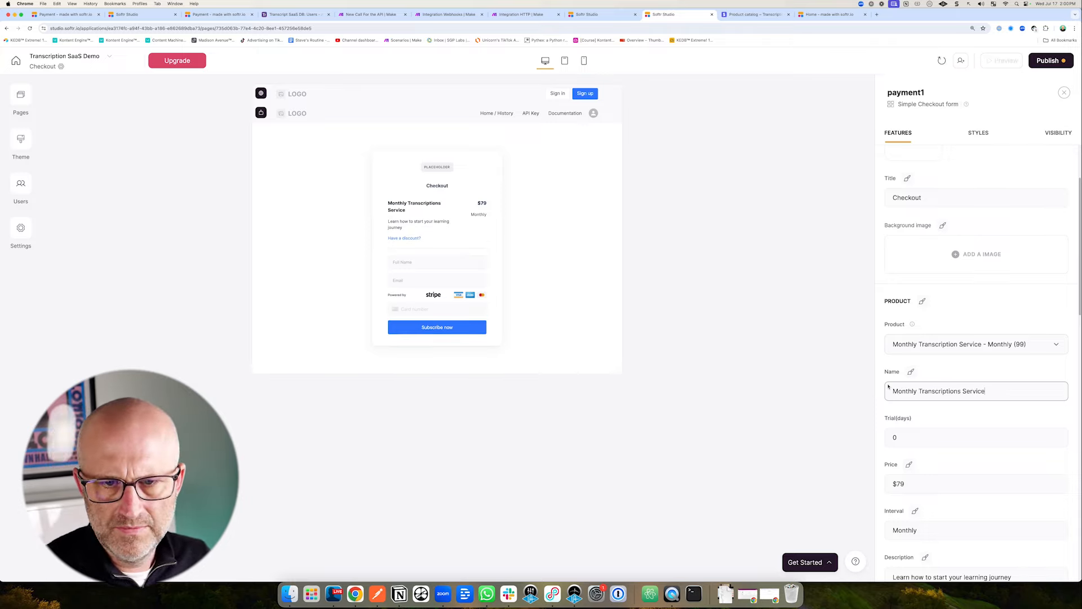
Set the form's price to $99, clear the sample description, and turn off Discount Code.
{"action": "scroll", "coordinate": [888, 386], "scroll_direction": "down", "scroll_amount": 2}
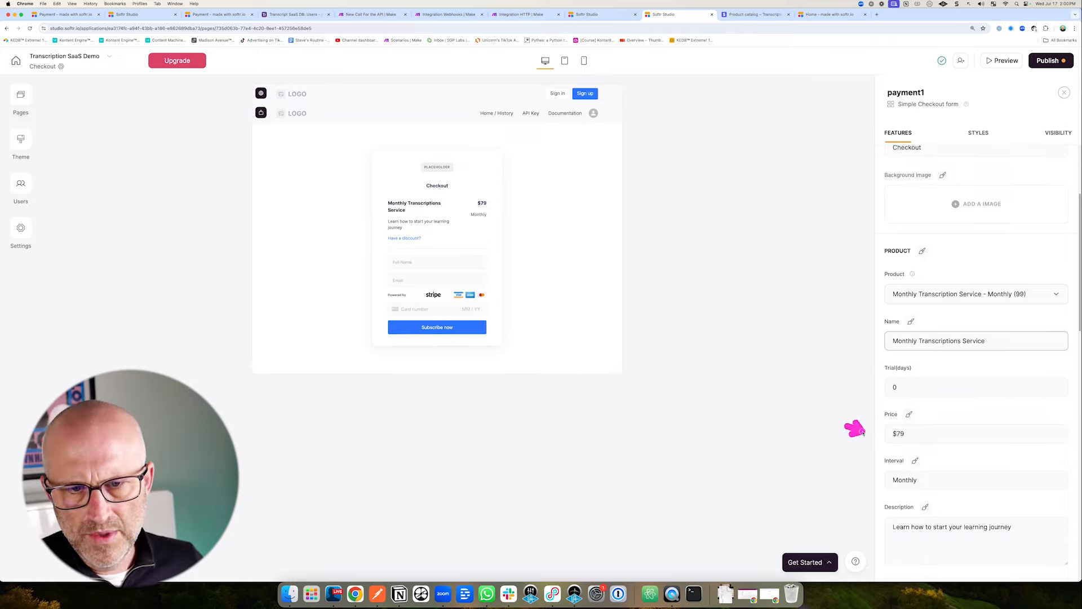
{"action": "left_click", "coordinate": [906, 435]}
{"action": "key", "text": "BackSpace"}
{"action": "key", "text": "BackSpace"}
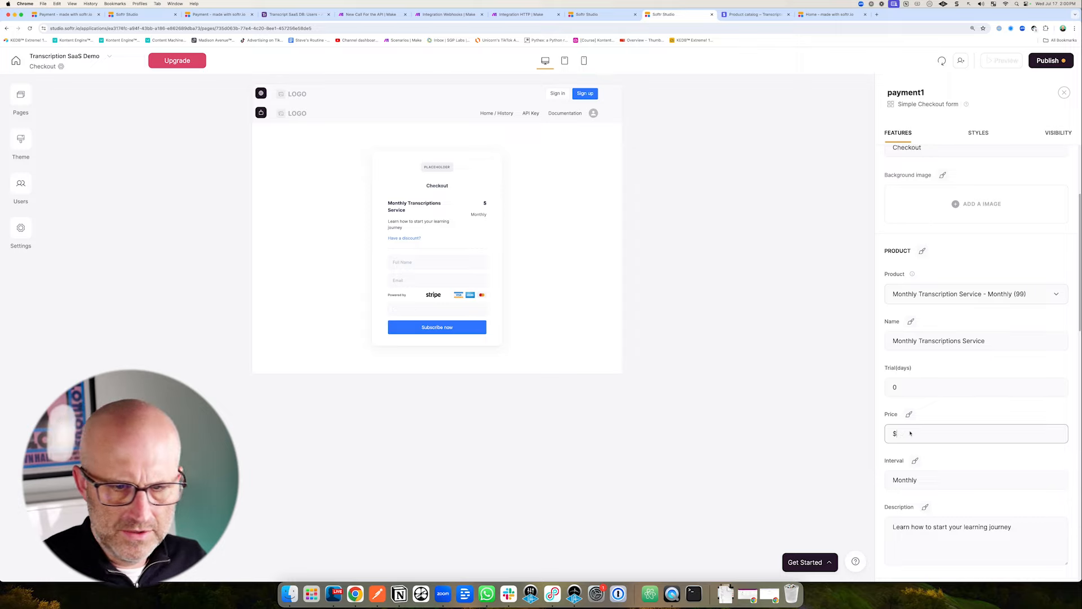
{"action": "type", "text": "99"}
{"action": "left_click", "coordinate": [834, 454]}
{"action": "scroll", "coordinate": [902, 451], "scroll_direction": "down", "scroll_amount": 4}
{"action": "triple_click", "coordinate": [901, 417]}
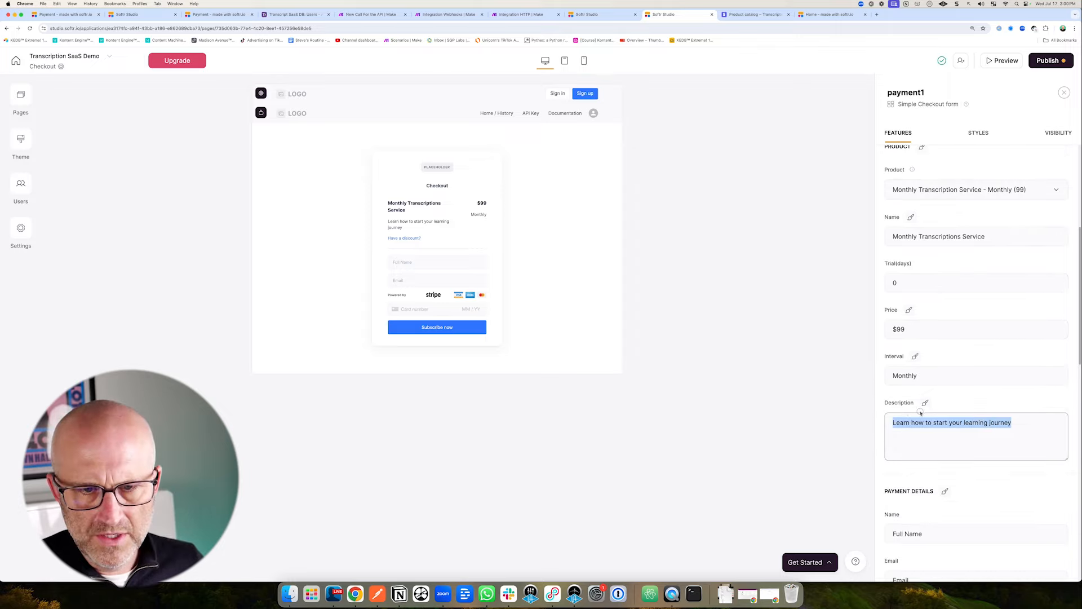
{"action": "key", "text": "BackSpace"}
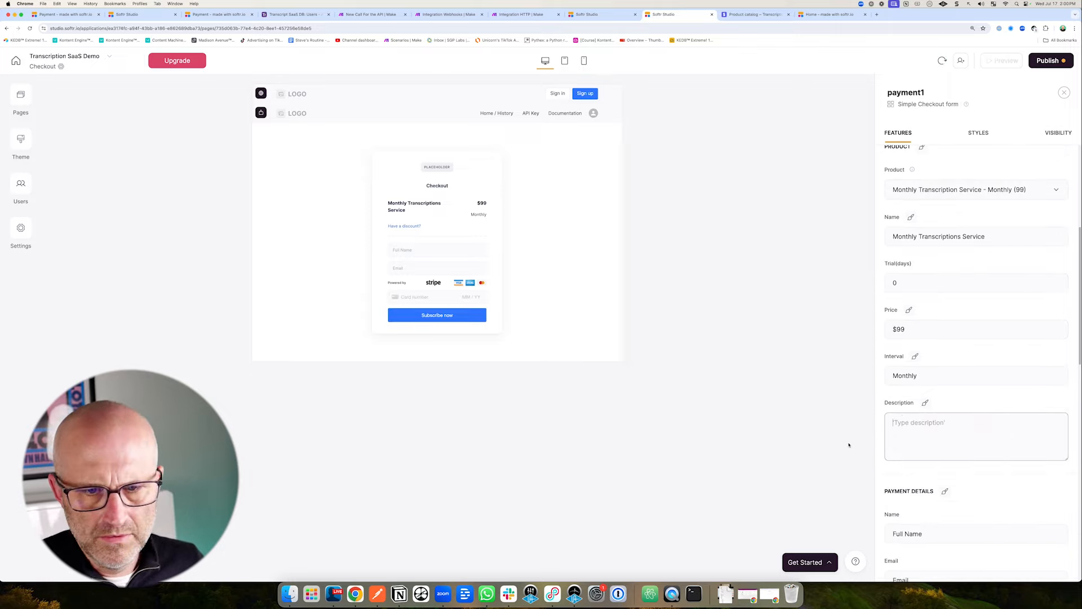
{"action": "scroll", "coordinate": [902, 423], "scroll_direction": "down", "scroll_amount": 5}
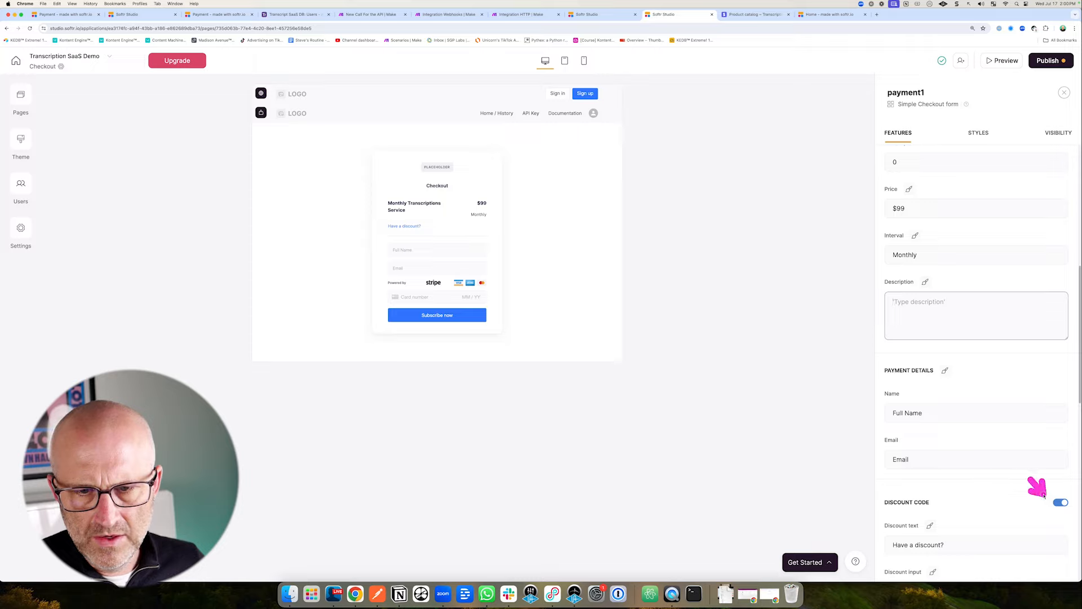
{"action": "left_click", "coordinate": [1060, 503]}
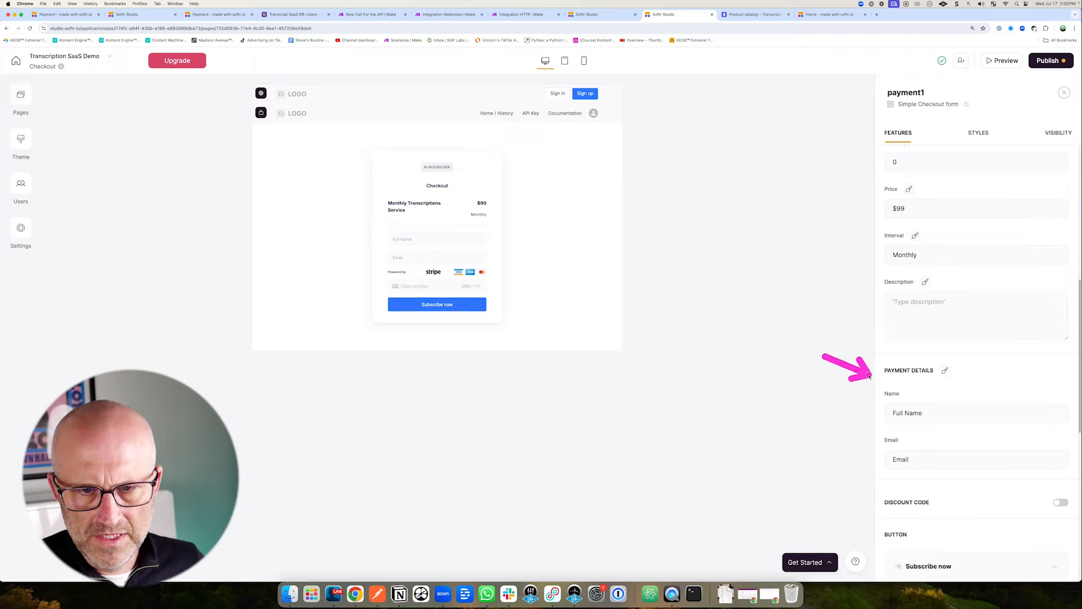
{"action": "scroll", "coordinate": [971, 421], "scroll_direction": "down", "scroll_amount": 5}
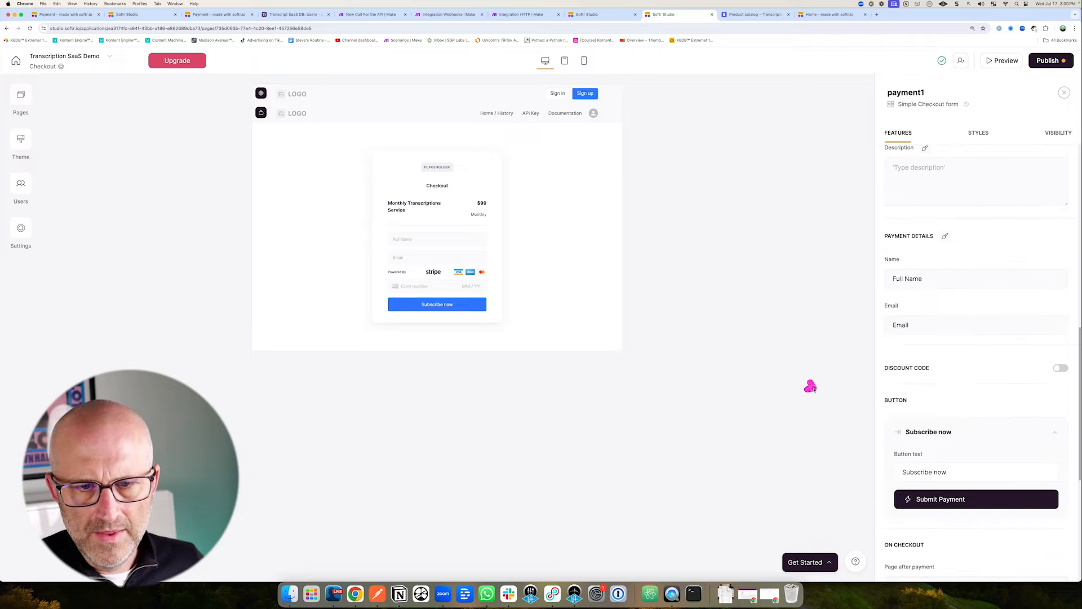
{"action": "scroll", "coordinate": [862, 403], "scroll_direction": "down", "scroll_amount": 9}
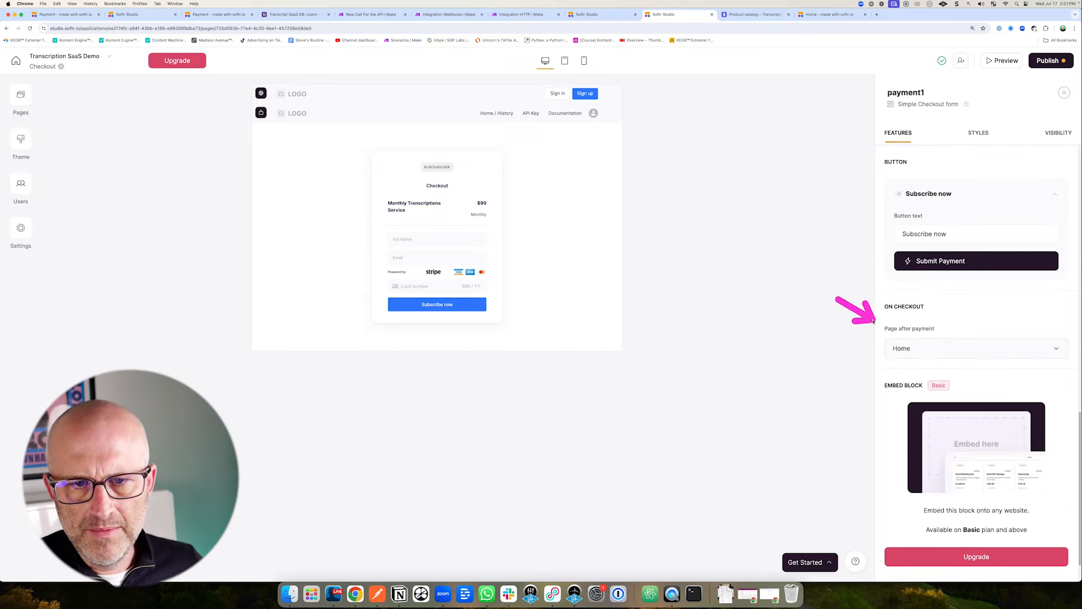
Set the page after payment to Documentation.
{"action": "left_click", "coordinate": [915, 349]}
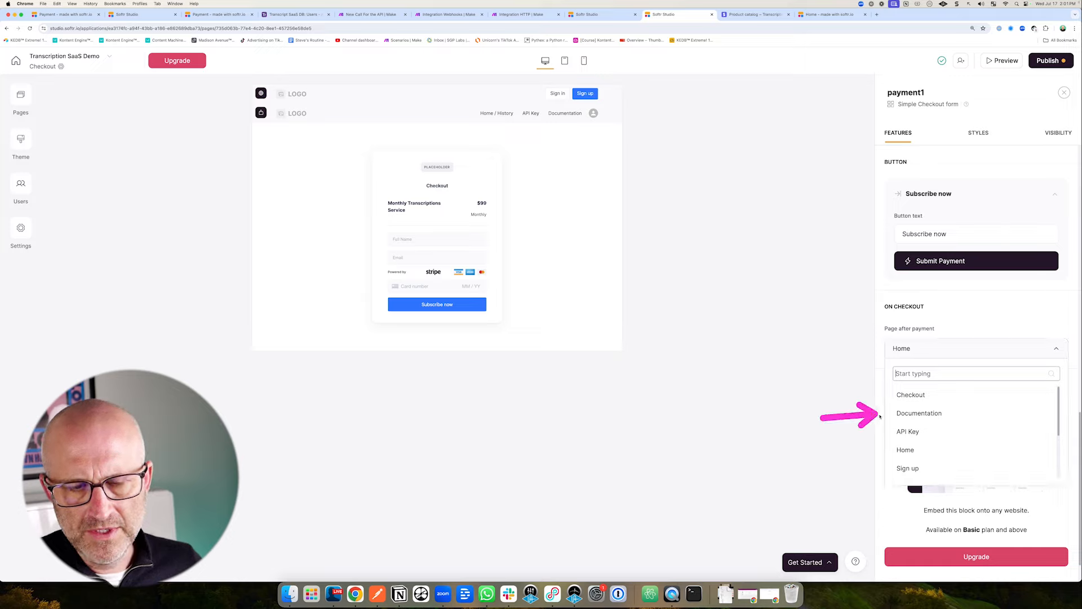
{"action": "left_click", "coordinate": [923, 414]}
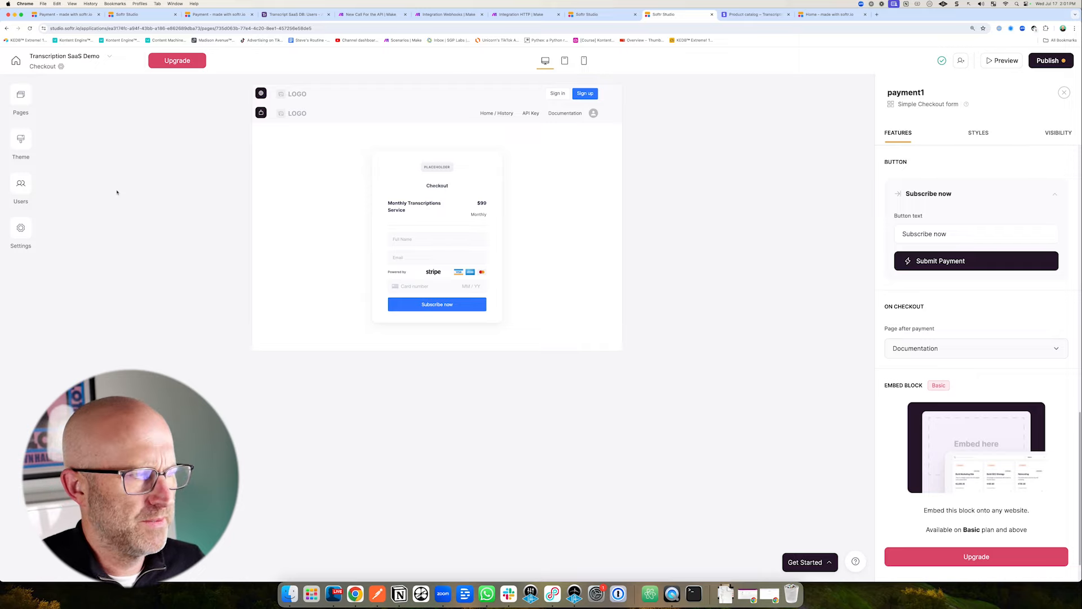
Create a new user group named 'Paid Users' in user management.
{"action": "left_click", "coordinate": [21, 183]}
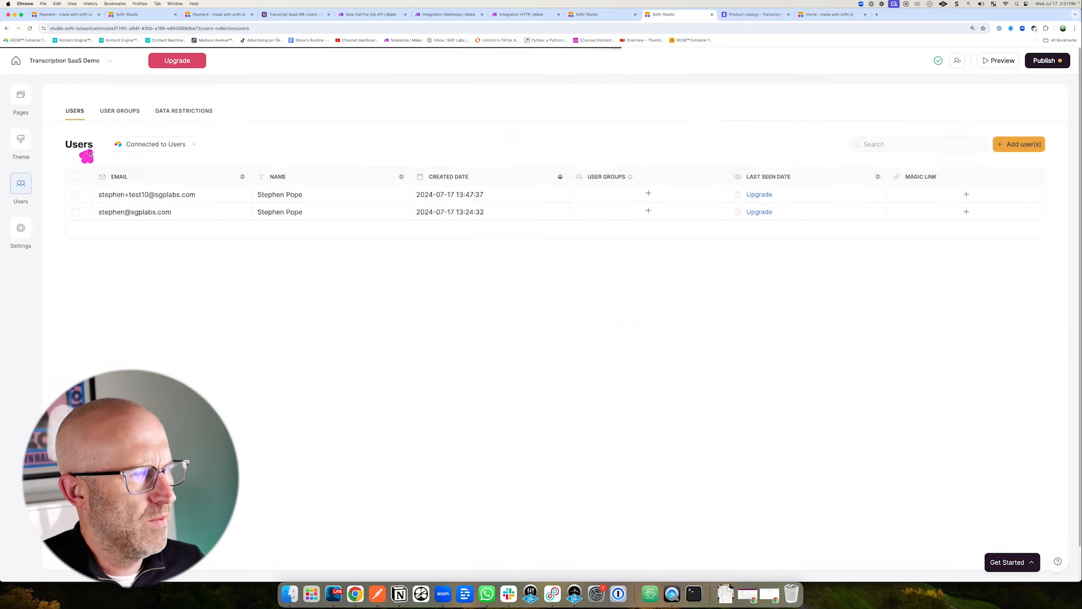
{"action": "left_click", "coordinate": [119, 111]}
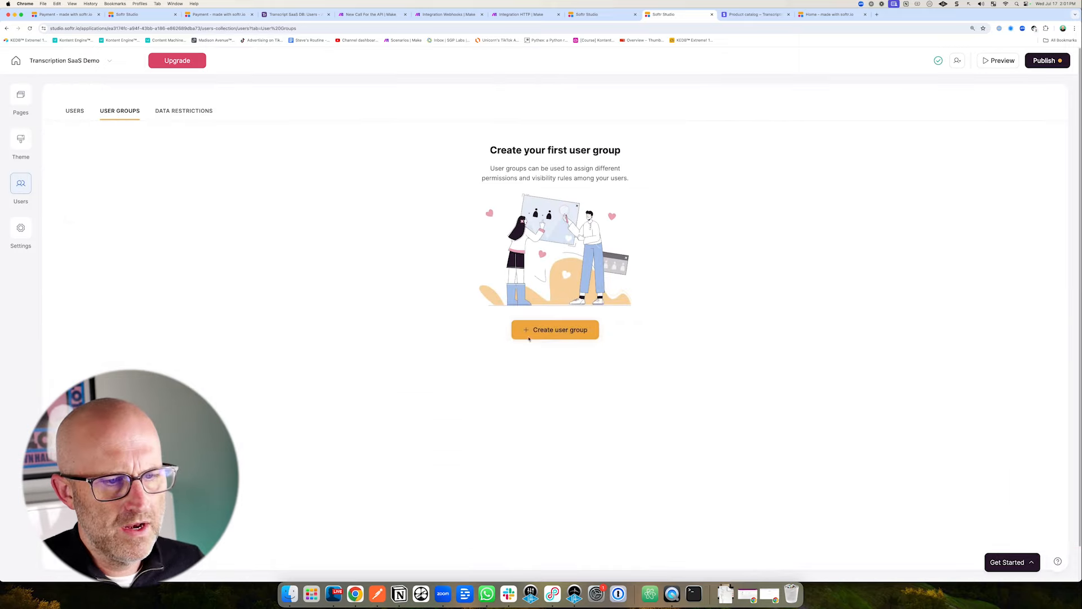
{"action": "left_click", "coordinate": [551, 331]}
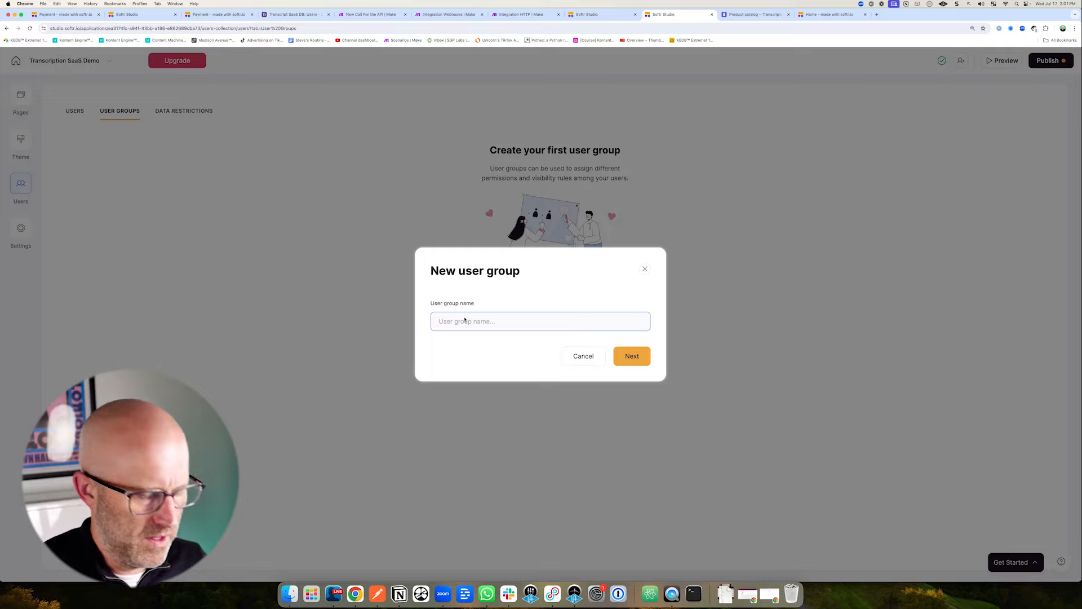
{"action": "type", "text": "Paid Users"}
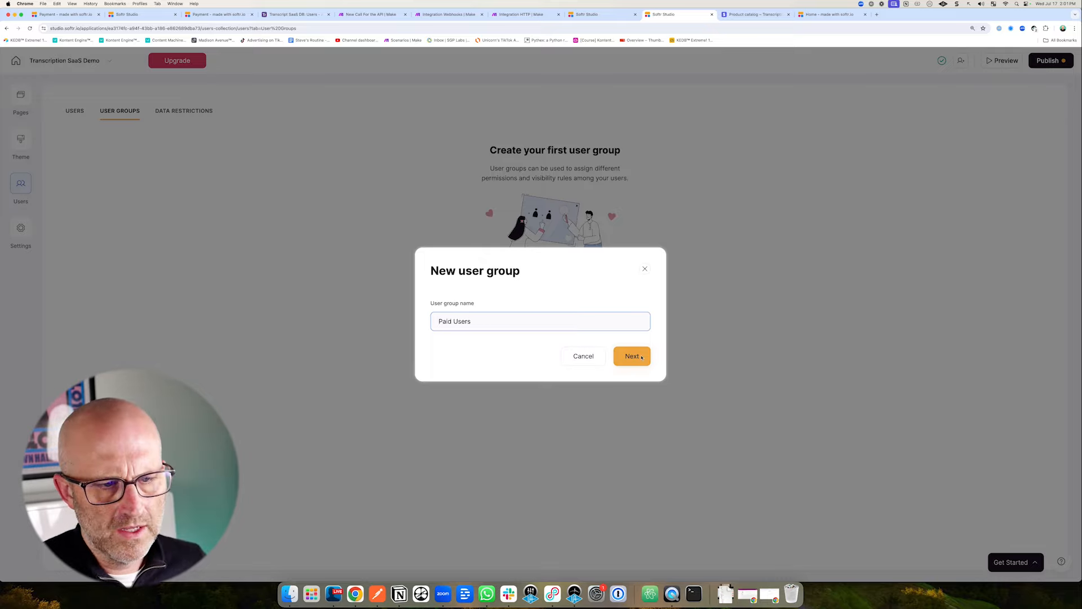
{"action": "left_click", "coordinate": [632, 356]}
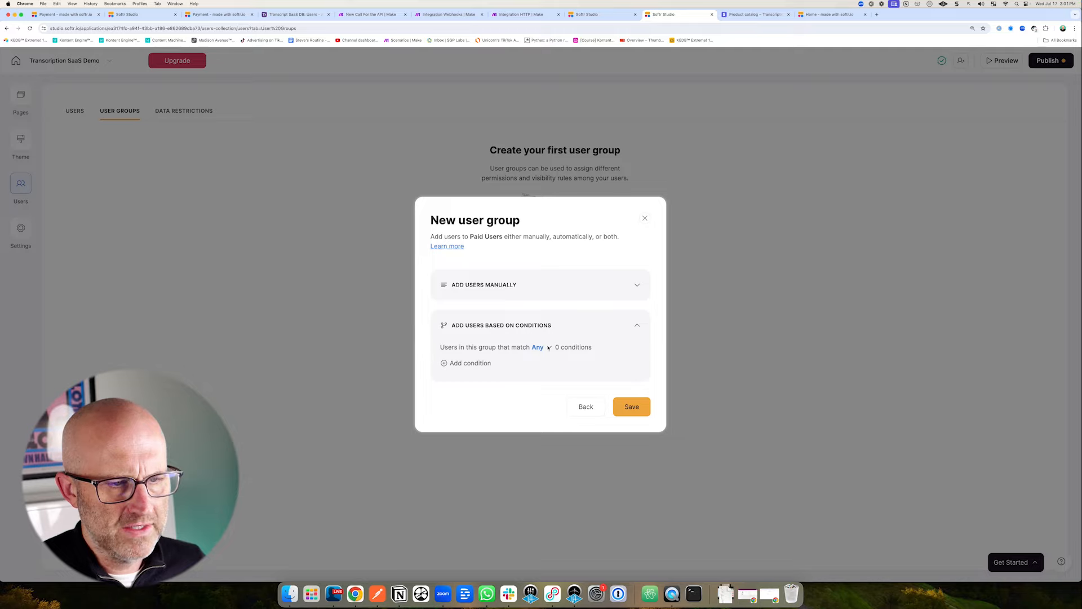
Add a Subscription condition for Monthly Transcription Service, save the group, and show Page rules.
{"action": "left_click", "coordinate": [462, 364]}
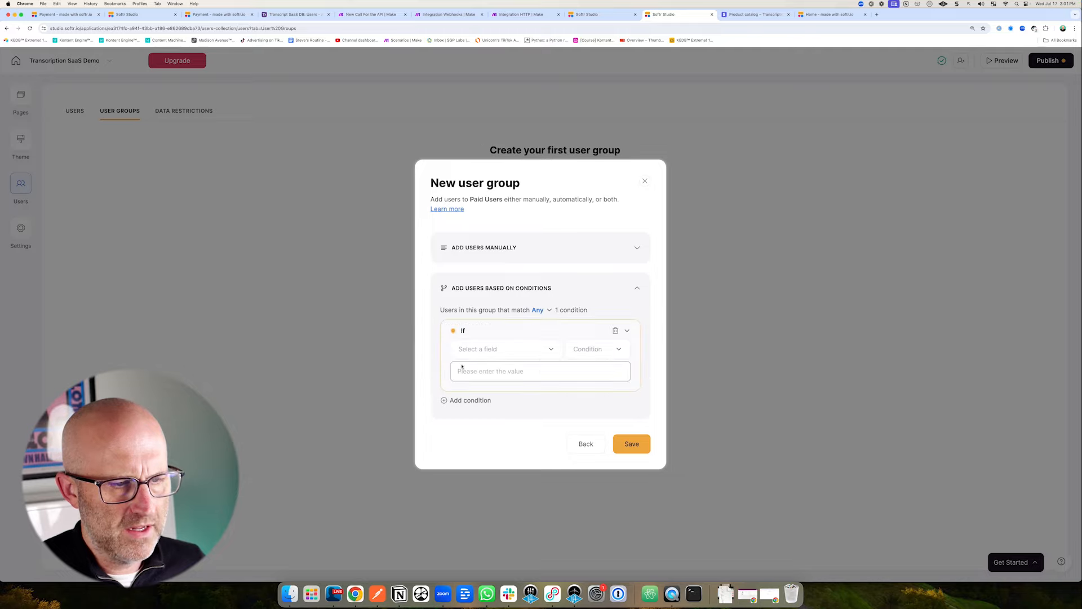
{"action": "left_click", "coordinate": [495, 349]}
{"action": "left_click", "coordinate": [485, 397]}
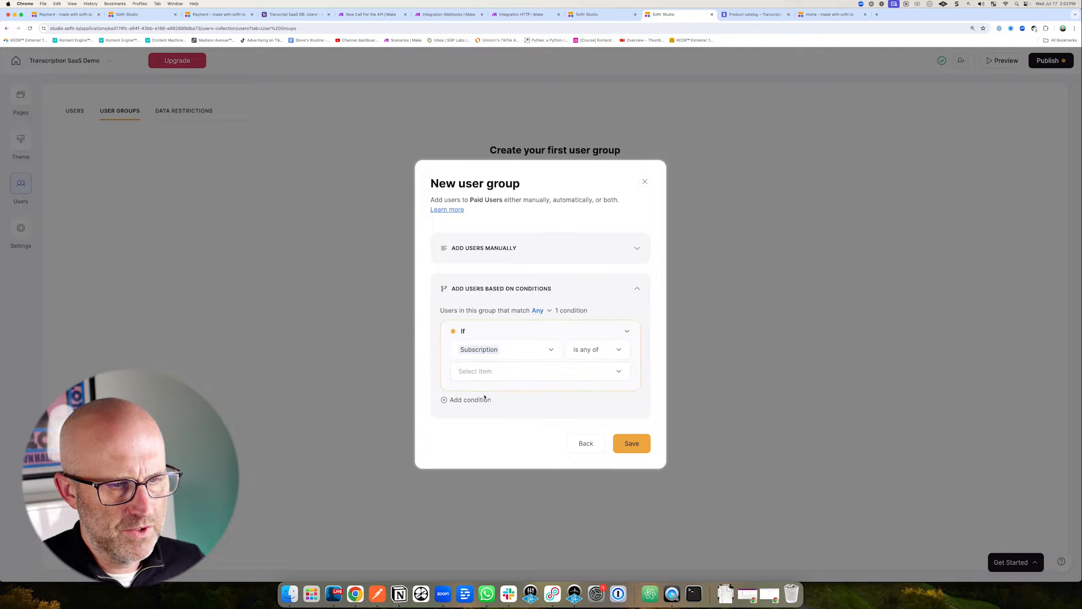
{"action": "left_click", "coordinate": [500, 372]}
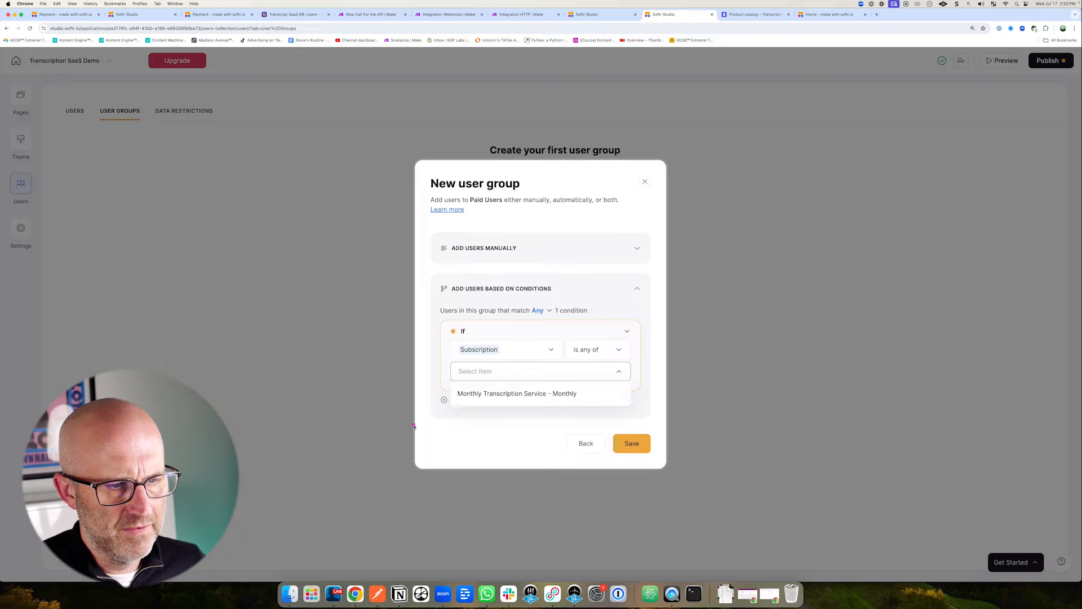
{"action": "left_click", "coordinate": [508, 394]}
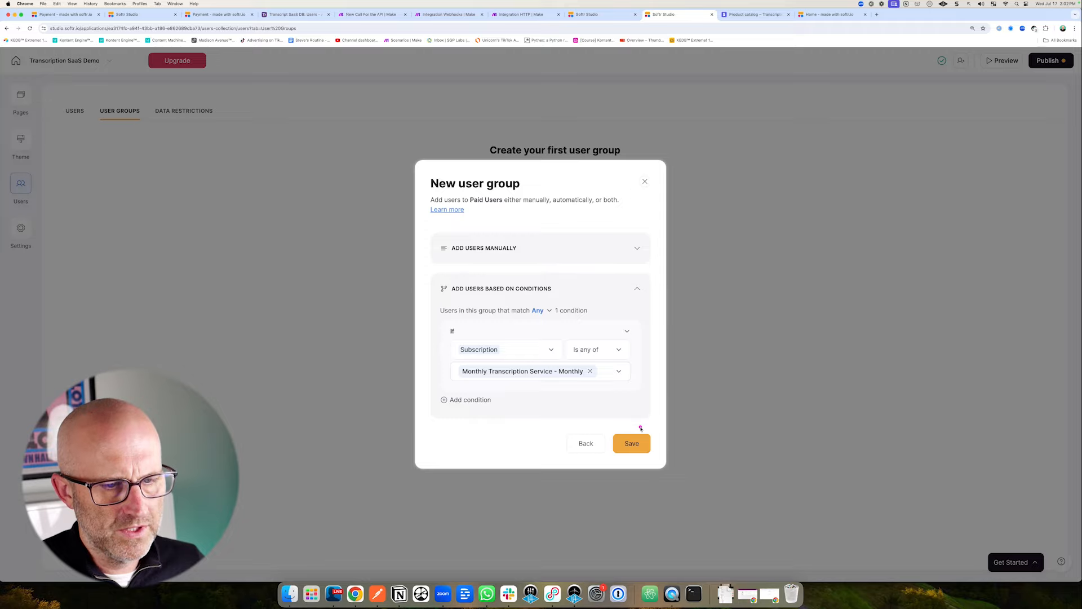
{"action": "left_click", "coordinate": [632, 445]}
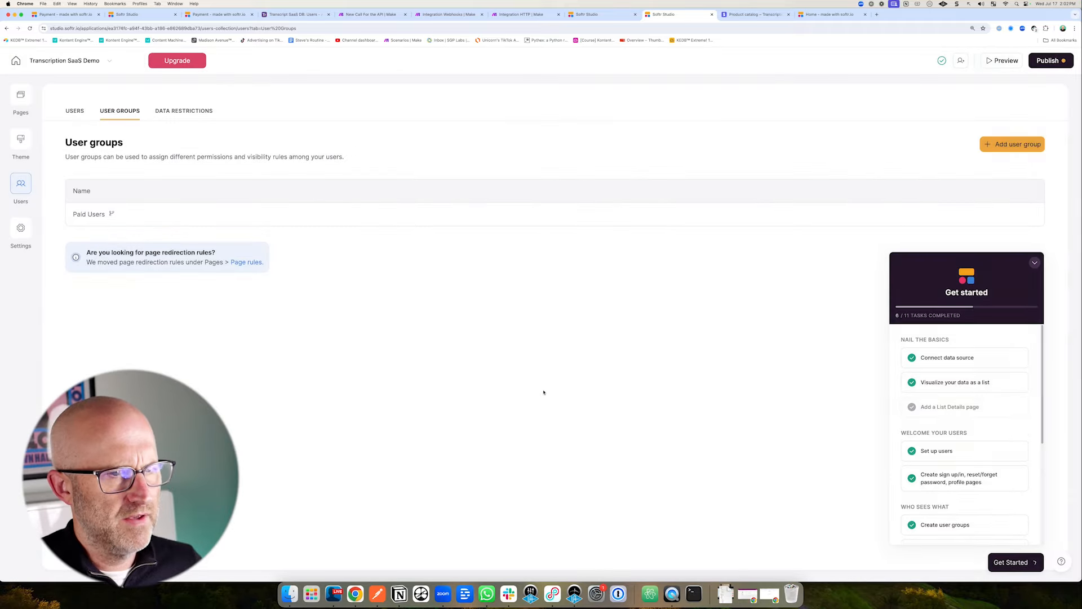
{"action": "left_click", "coordinate": [20, 96]}
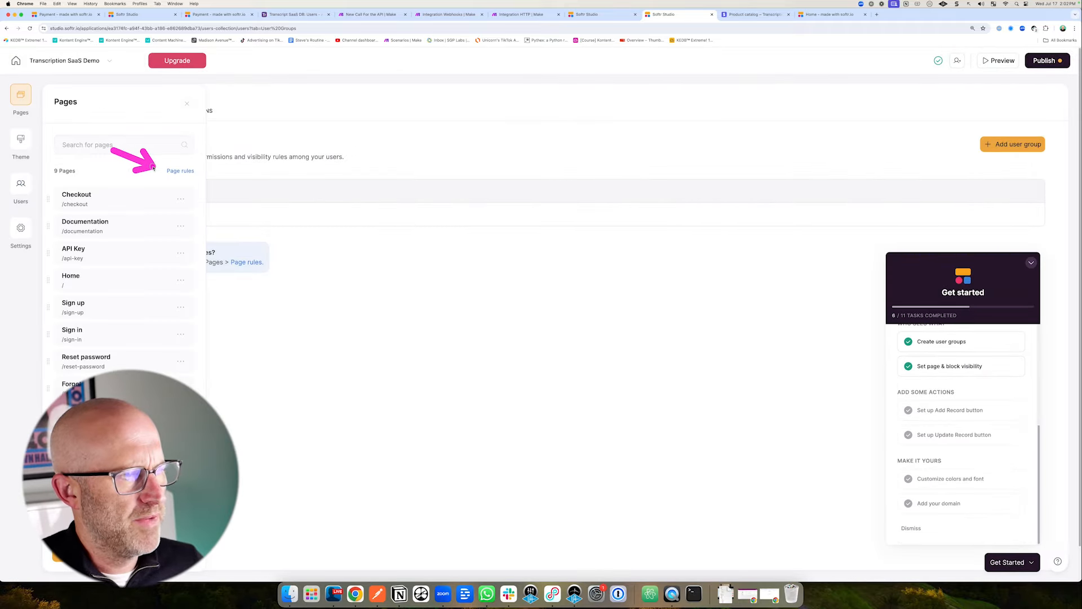
{"action": "left_click", "coordinate": [180, 170]}
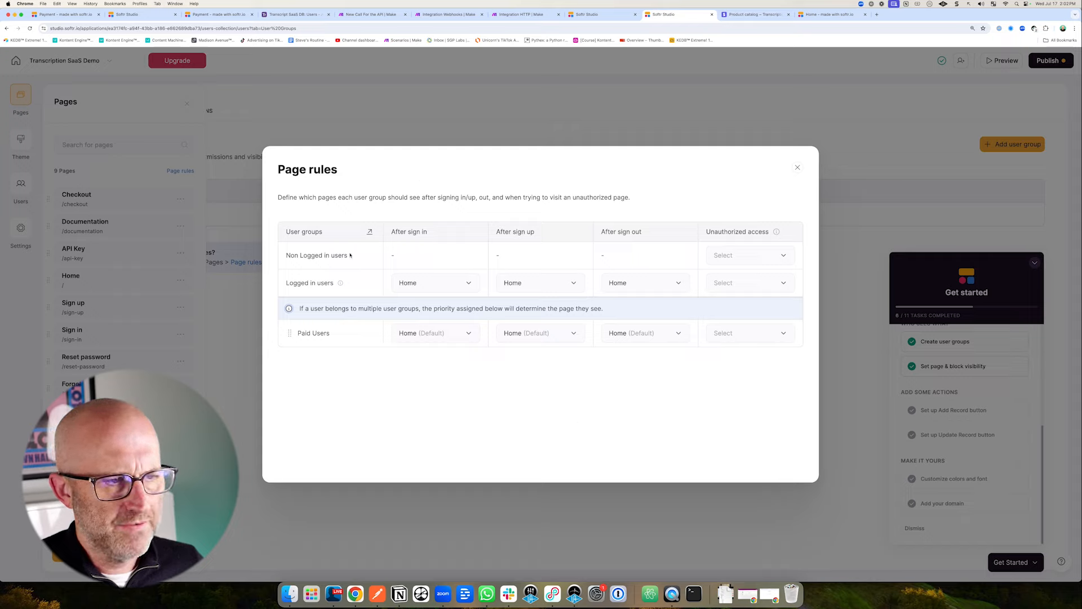
Route logged-in users to the Checkout page after both sign-in and sign-up.
{"action": "left_click_drag", "start_coordinate": [383, 206], "coordinate": [356, 248]}
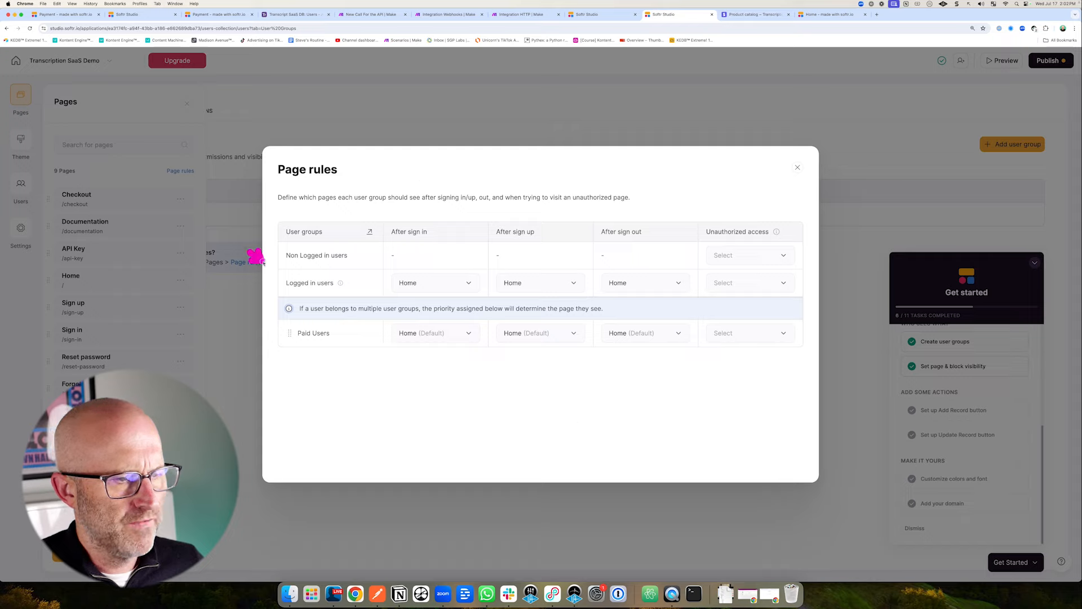
{"action": "left_click_drag", "start_coordinate": [244, 366], "coordinate": [288, 341]}
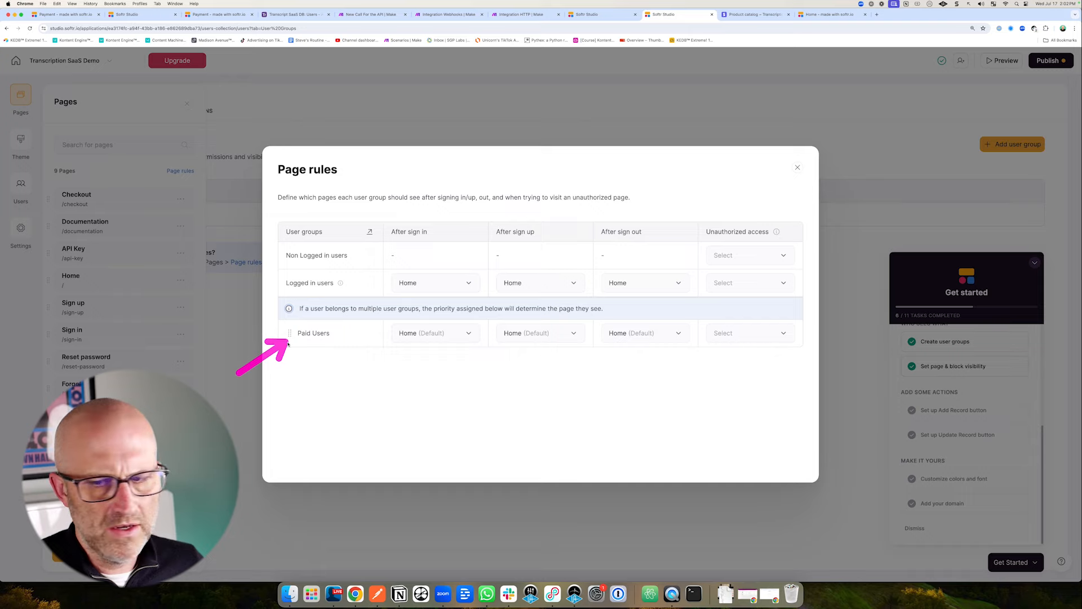
{"action": "left_click_drag", "start_coordinate": [357, 232], "coordinate": [338, 255]}
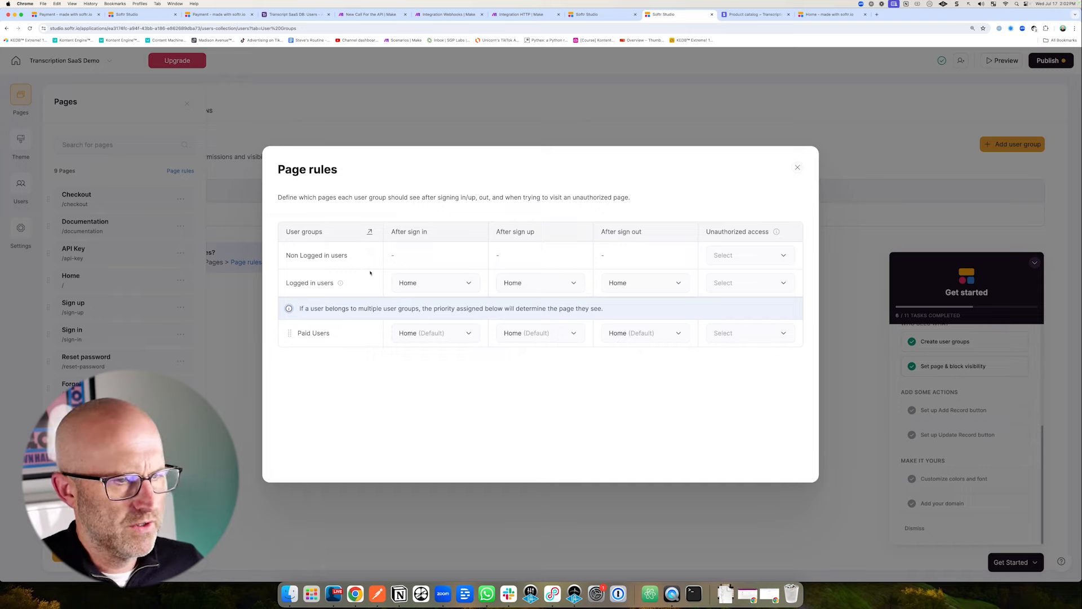
{"action": "left_click_drag", "start_coordinate": [455, 206], "coordinate": [430, 237]}
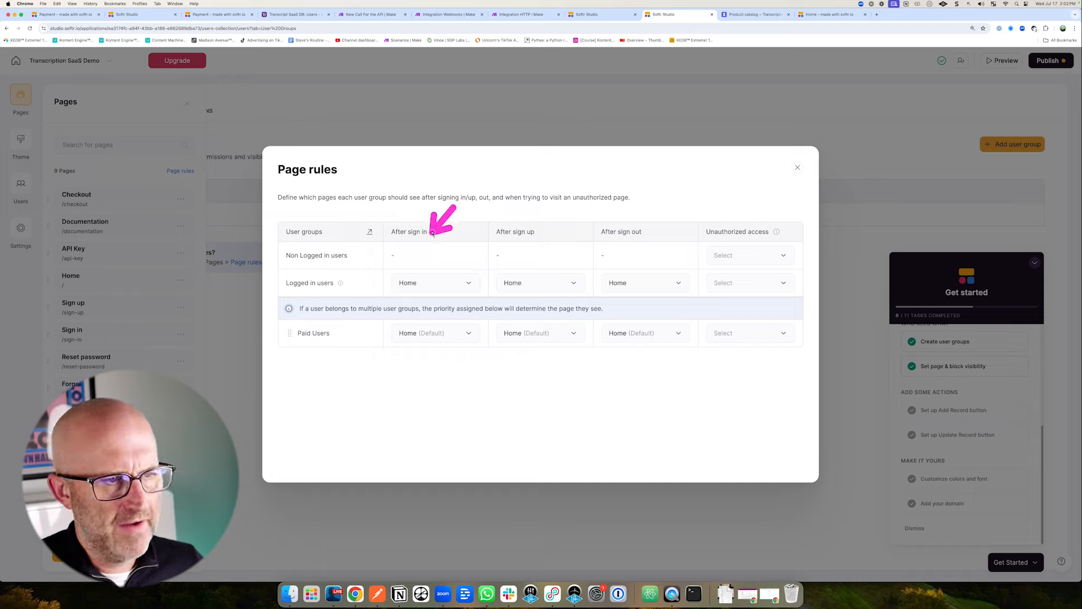
{"action": "left_click", "coordinate": [428, 282]}
{"action": "left_click_drag", "start_coordinate": [358, 349], "coordinate": [399, 366]}
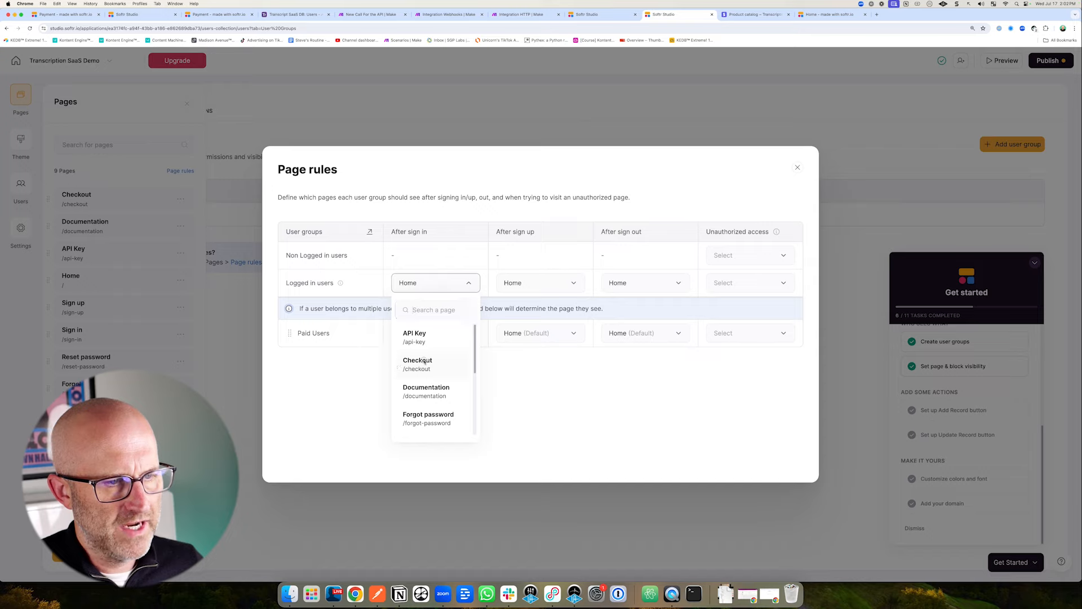
{"action": "left_click", "coordinate": [420, 364]}
{"action": "left_click_drag", "start_coordinate": [561, 191], "coordinate": [537, 225]}
{"action": "left_click", "coordinate": [540, 282]}
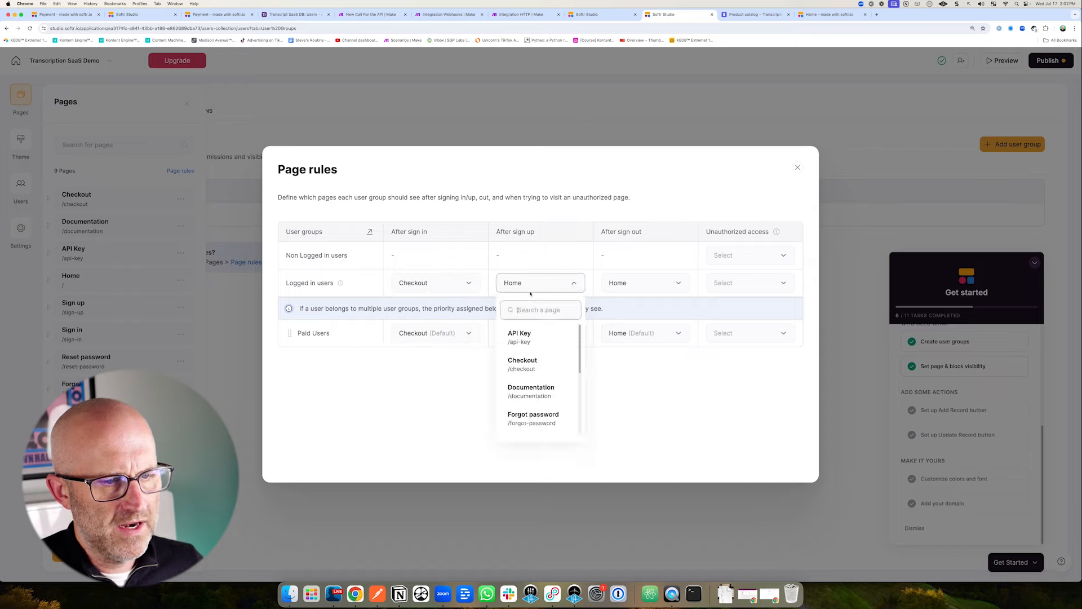
{"action": "left_click", "coordinate": [519, 359]}
Send Paid Users to the Home page after sign-in.
{"action": "left_click_drag", "start_coordinate": [651, 185], "coordinate": [644, 267]}
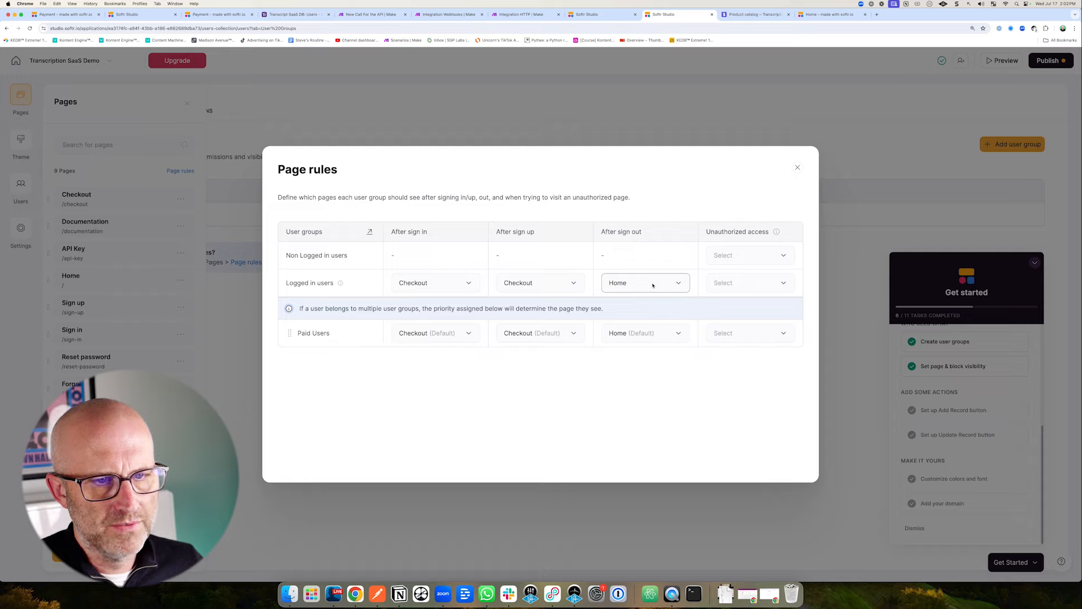
{"action": "mouse_move", "coordinate": [759, 182]}
{"action": "left_mouse_down"}
{"action": "mouse_move", "coordinate": [719, 229]}
{"action": "mouse_move", "coordinate": [751, 230]}
{"action": "left_mouse_up"}
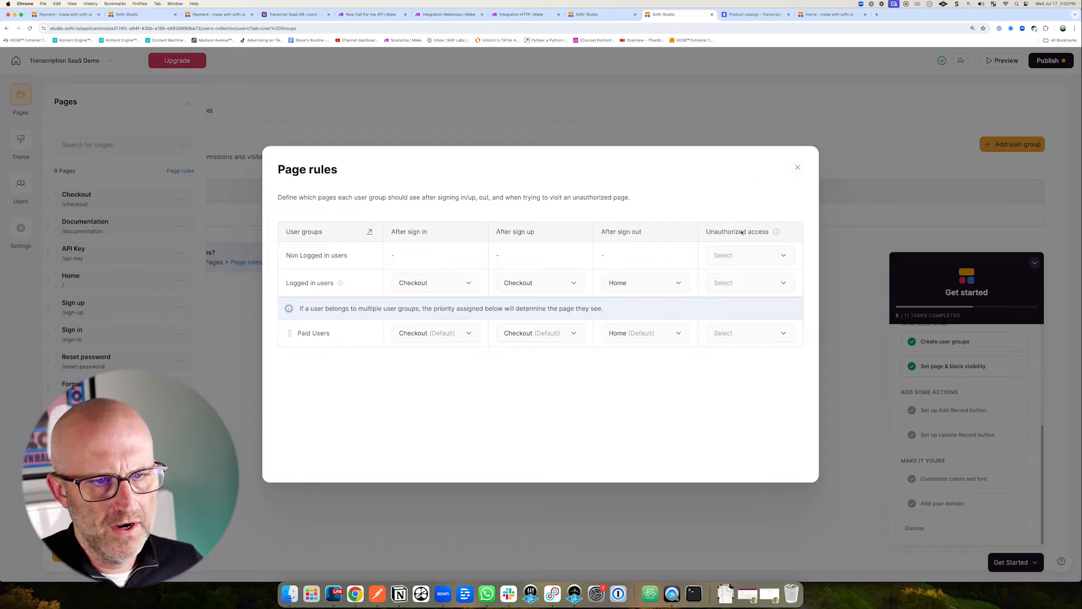
{"action": "mouse_move", "coordinate": [669, 229]}
{"action": "left_mouse_down"}
{"action": "mouse_move", "coordinate": [705, 253]}
{"action": "mouse_move", "coordinate": [698, 278]}
{"action": "left_mouse_up"}
{"action": "left_click_drag", "start_coordinate": [337, 394], "coordinate": [321, 350]}
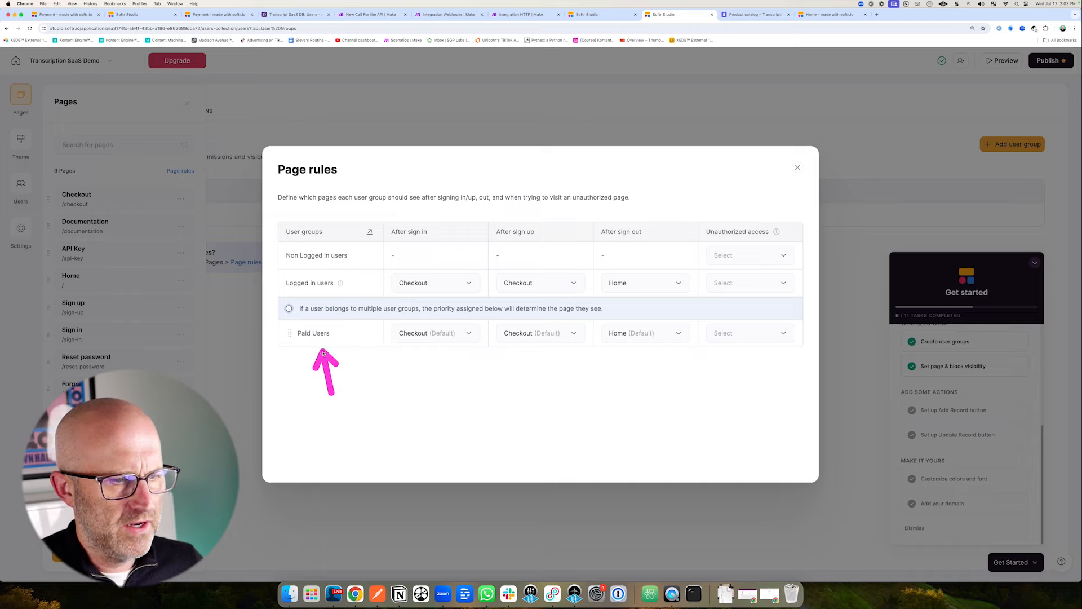
{"action": "left_click_drag", "start_coordinate": [420, 390], "coordinate": [404, 359]}
{"action": "left_click", "coordinate": [426, 333]}
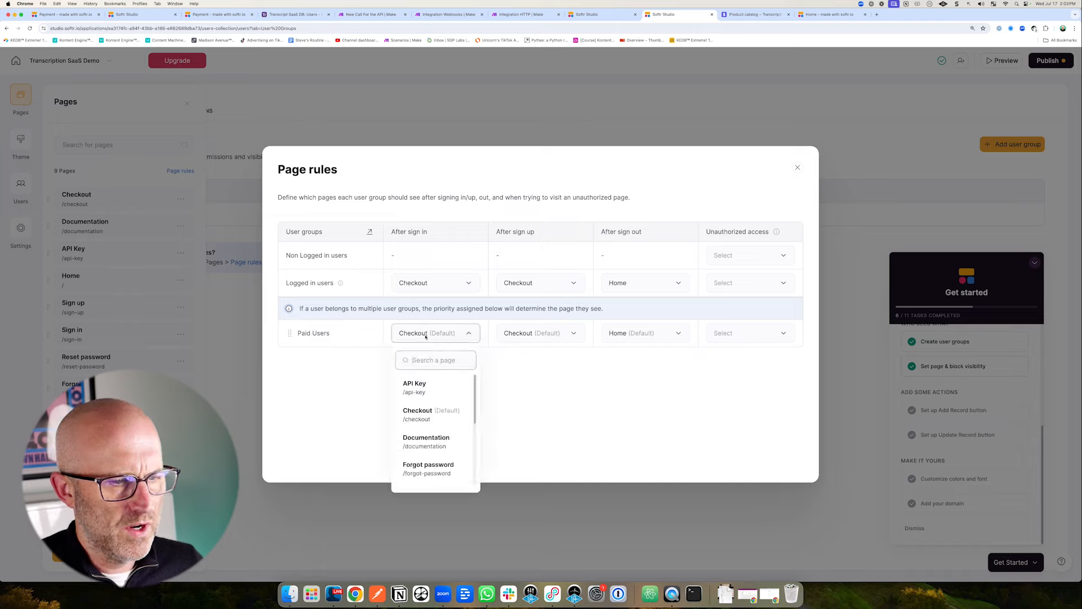
{"action": "scroll", "coordinate": [428, 455], "scroll_direction": "down", "scroll_amount": 2}
{"action": "left_click", "coordinate": [425, 444]}
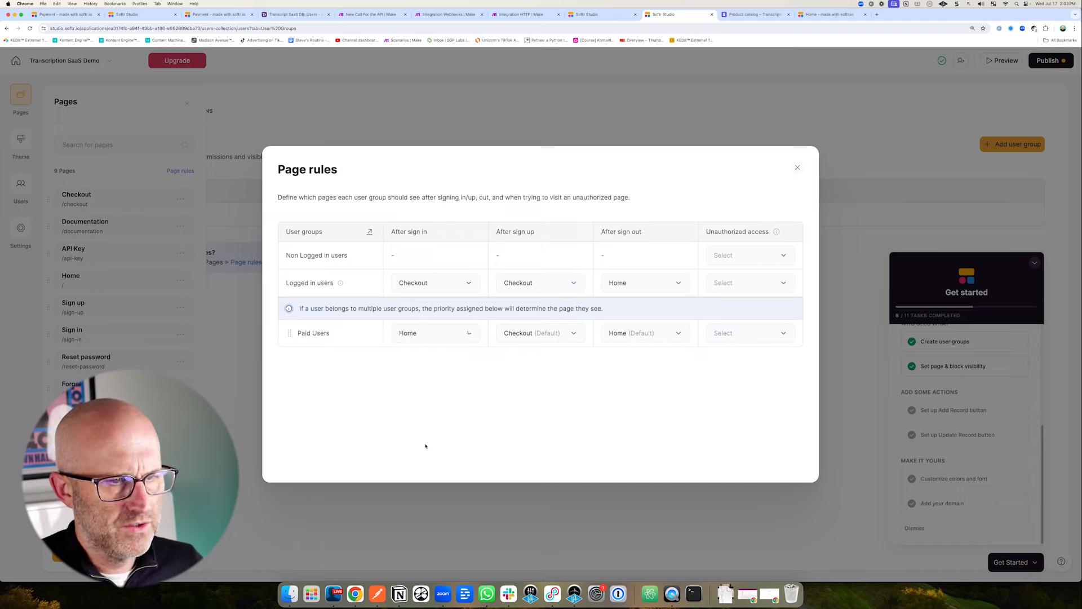
{"action": "left_click_drag", "start_coordinate": [495, 402], "coordinate": [517, 351]}
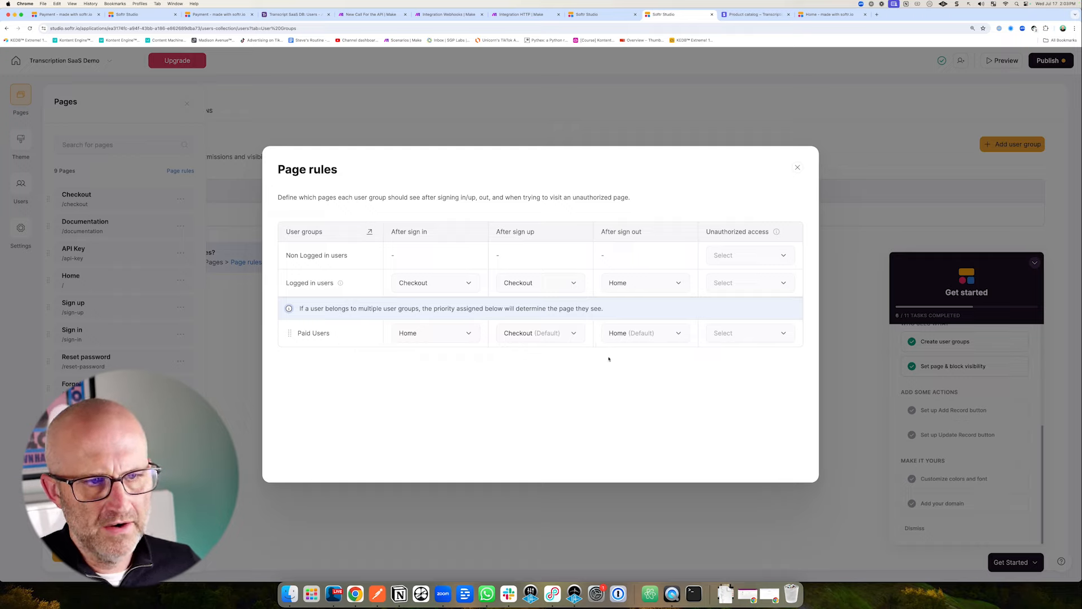
{"action": "left_click_drag", "start_coordinate": [598, 408], "coordinate": [616, 356]}
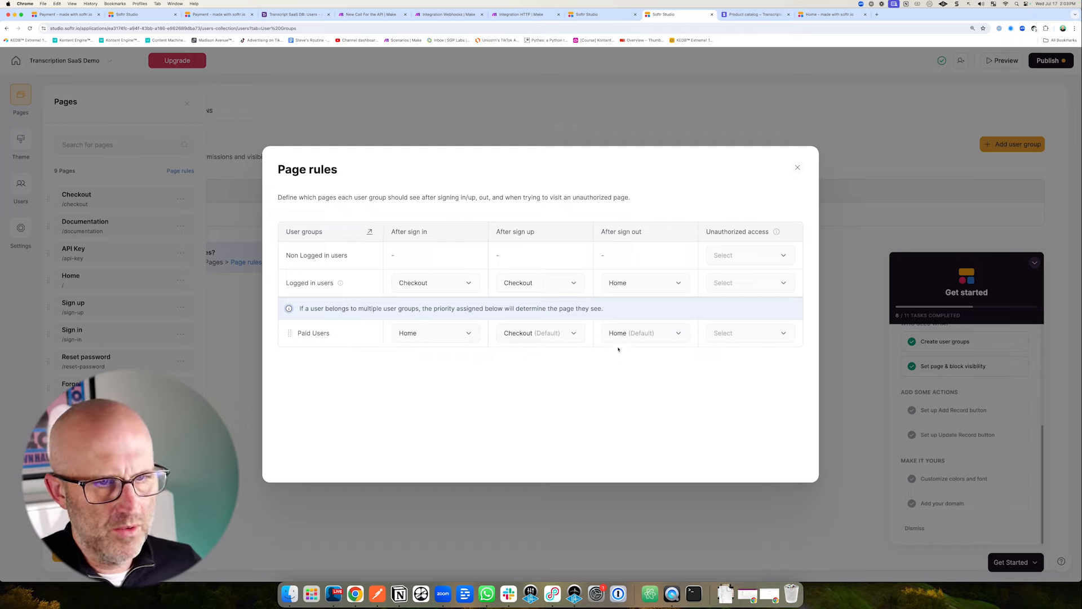
Close the page rules, publish the latest changes, and open the live app.
{"action": "left_click", "coordinate": [798, 168]}
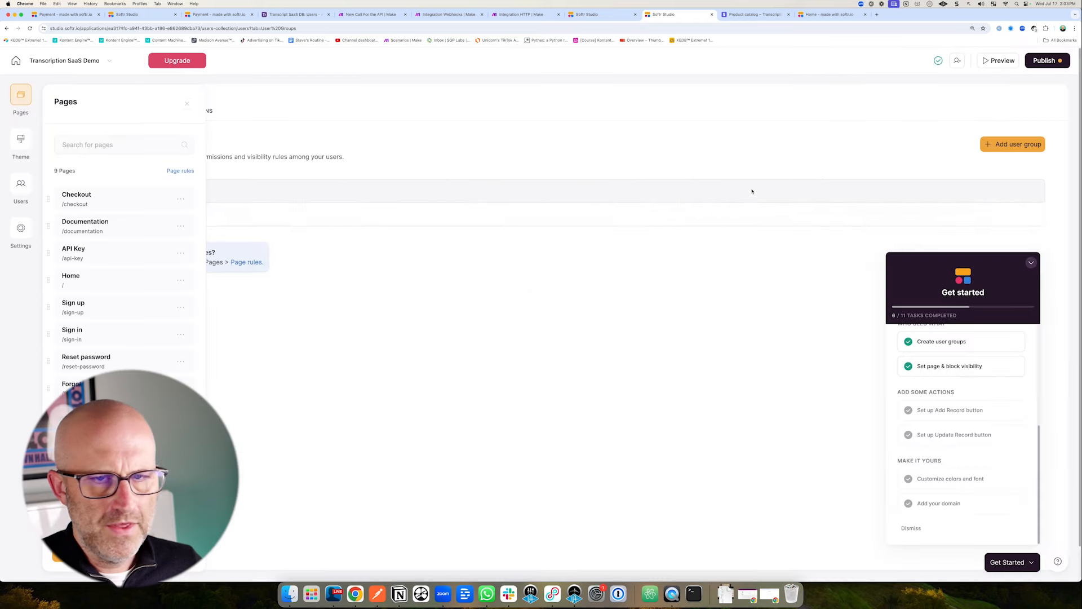
{"action": "left_click_drag", "start_coordinate": [968, 137], "coordinate": [1009, 95]}
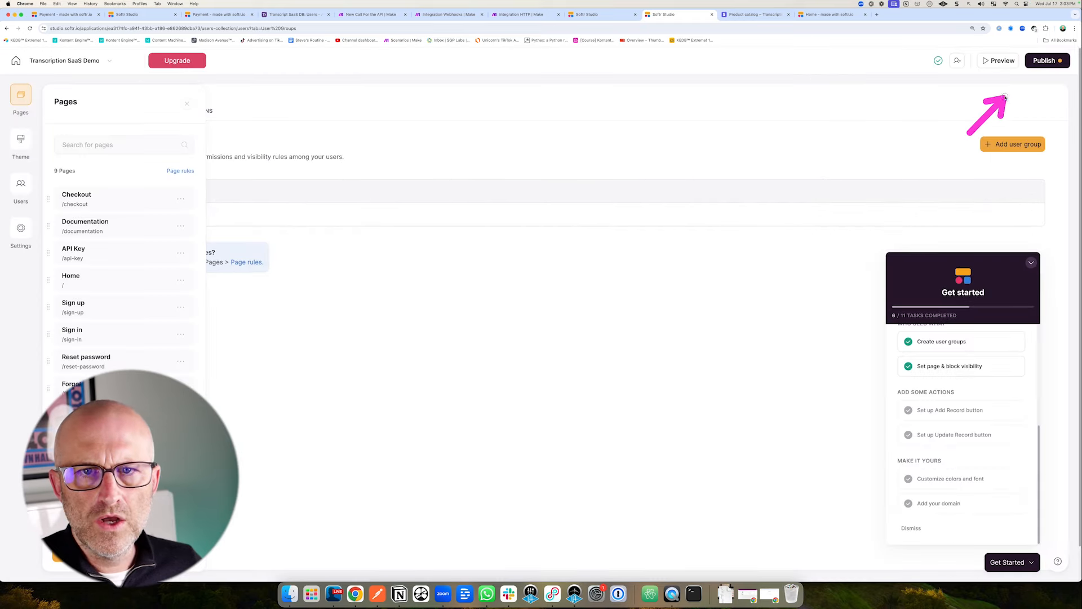
{"action": "left_click", "coordinate": [1045, 61]}
{"action": "left_click", "coordinate": [991, 199]}
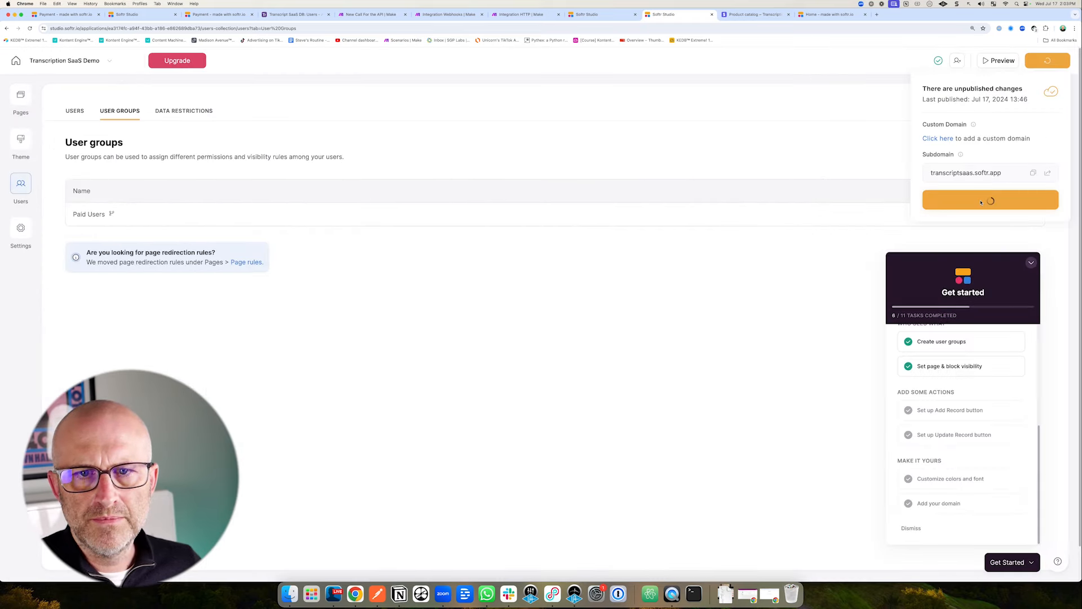
{"action": "left_click", "coordinate": [1048, 173]}
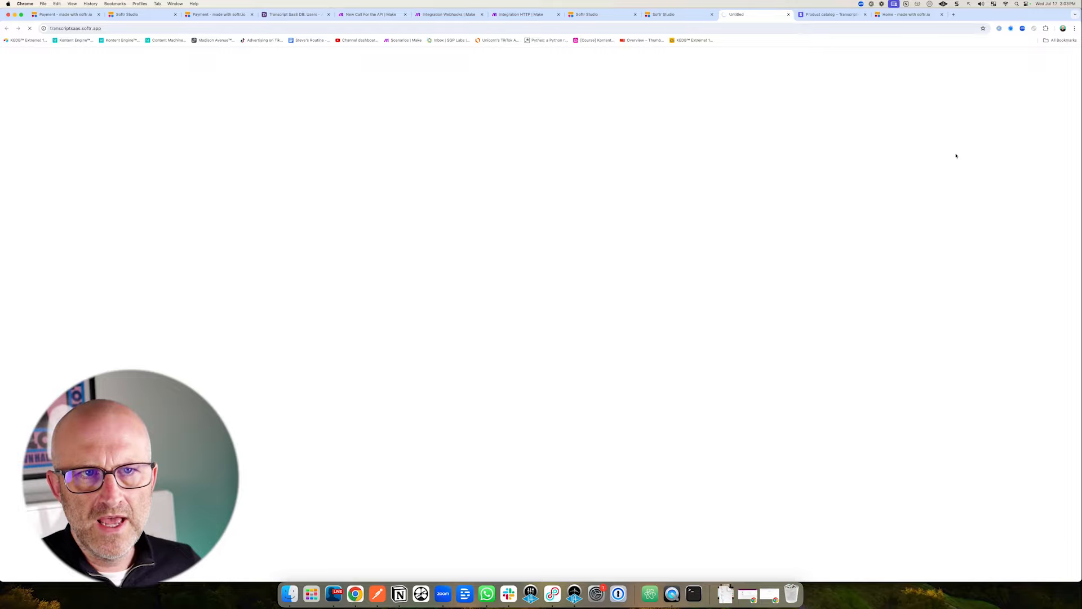
Sign out of the live app and go to the sign-up form.
{"action": "left_click_drag", "start_coordinate": [756, 109], "coordinate": [726, 79]}
{"action": "left_click", "coordinate": [715, 57]}
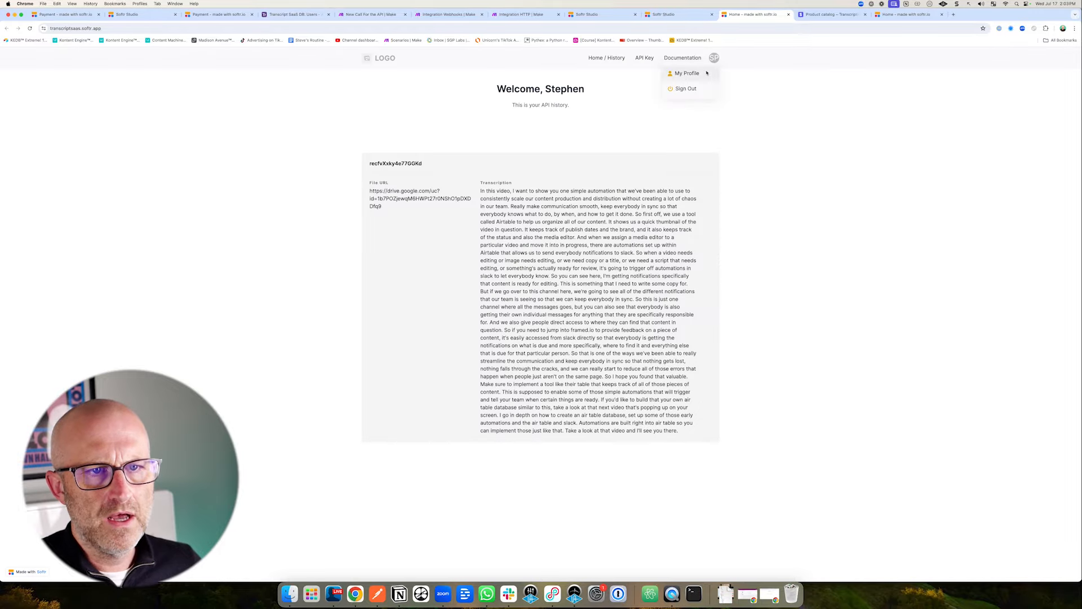
{"action": "left_click", "coordinate": [683, 91]}
{"action": "left_click_drag", "start_coordinate": [316, 263], "coordinate": [350, 237]}
{"action": "left_click", "coordinate": [394, 219]}
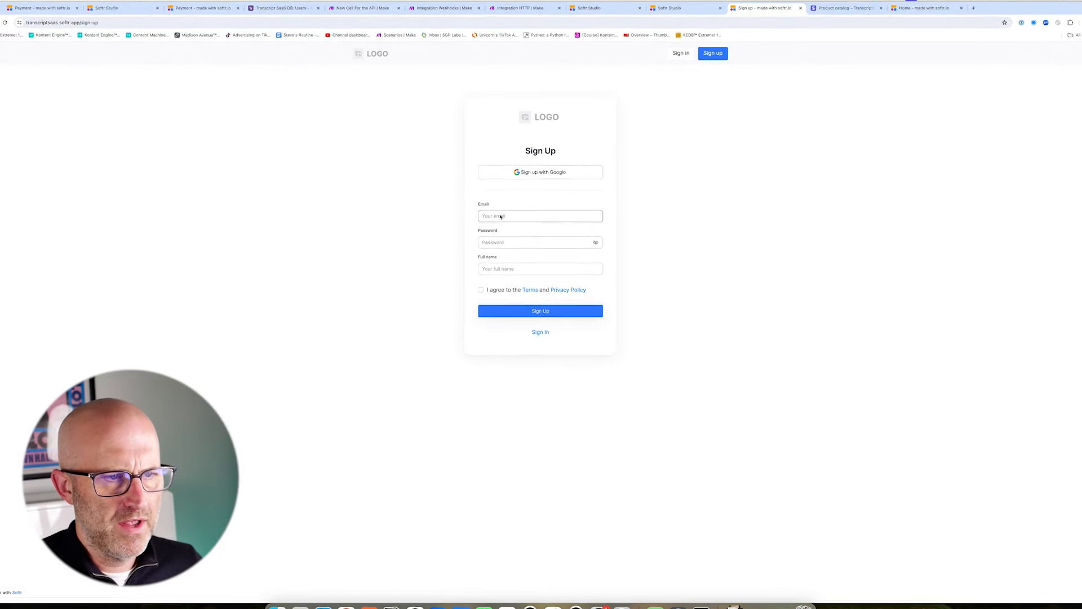
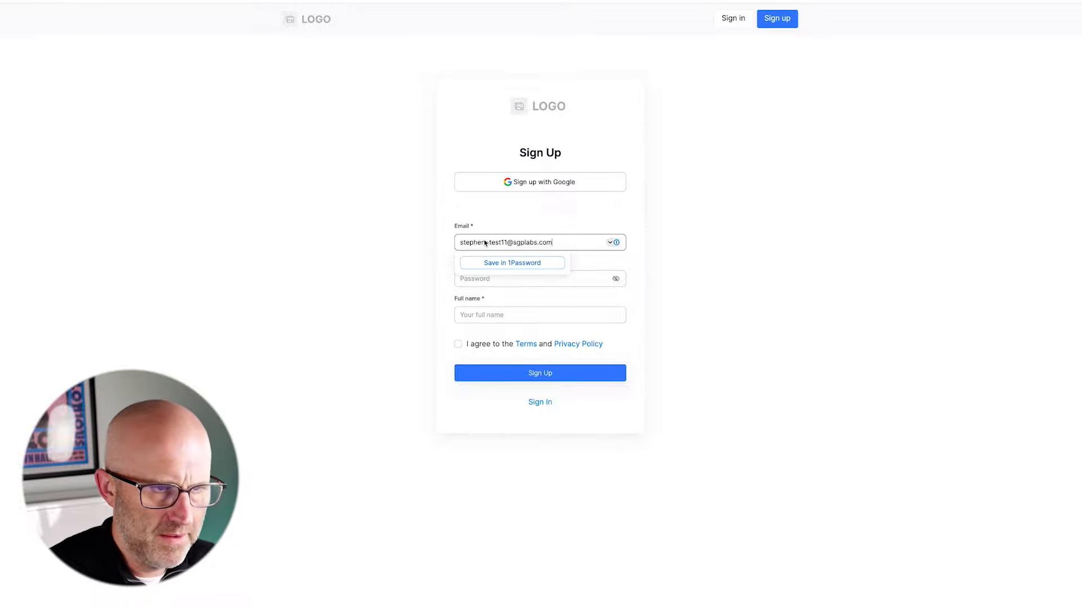
Register a test account with email, password and full name, accepting the terms.
{"action": "left_click", "coordinate": [477, 280]}
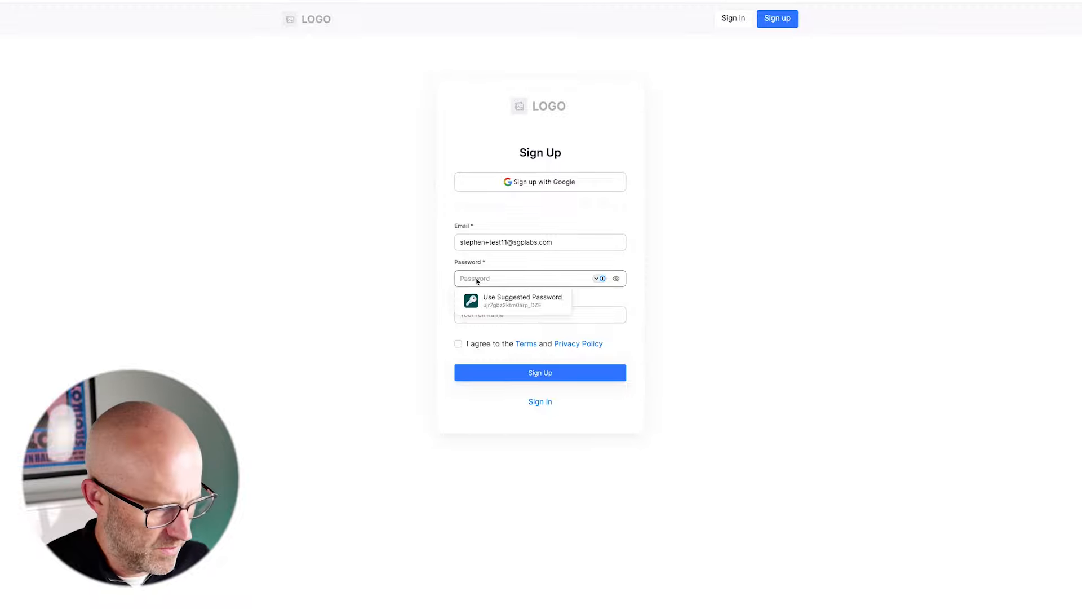
{"action": "type", "text": "••••••••"}
{"action": "left_click", "coordinate": [473, 318]}
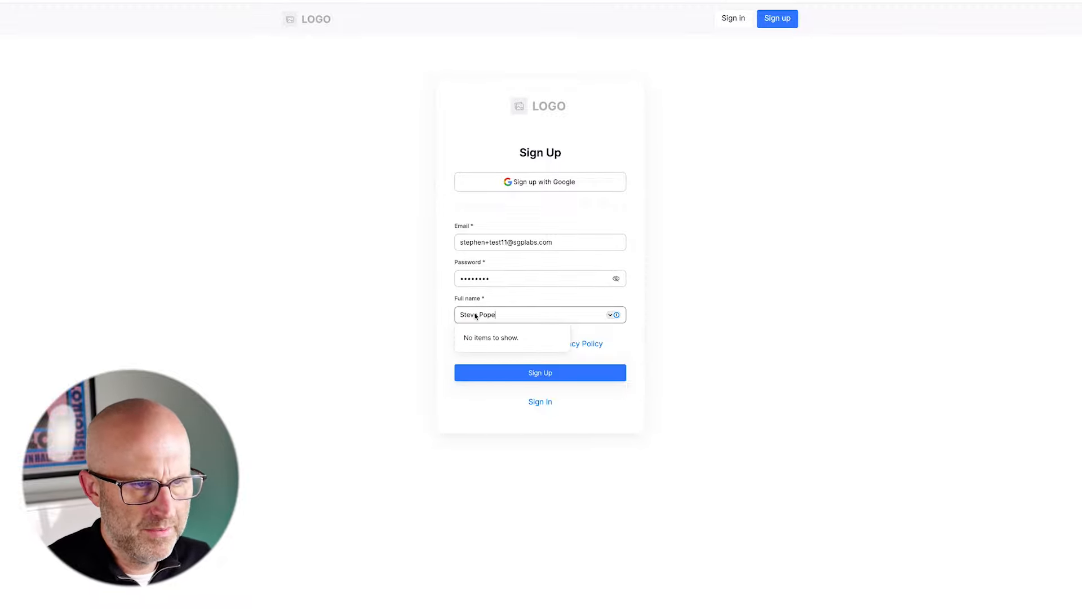
{"action": "left_click", "coordinate": [441, 328]}
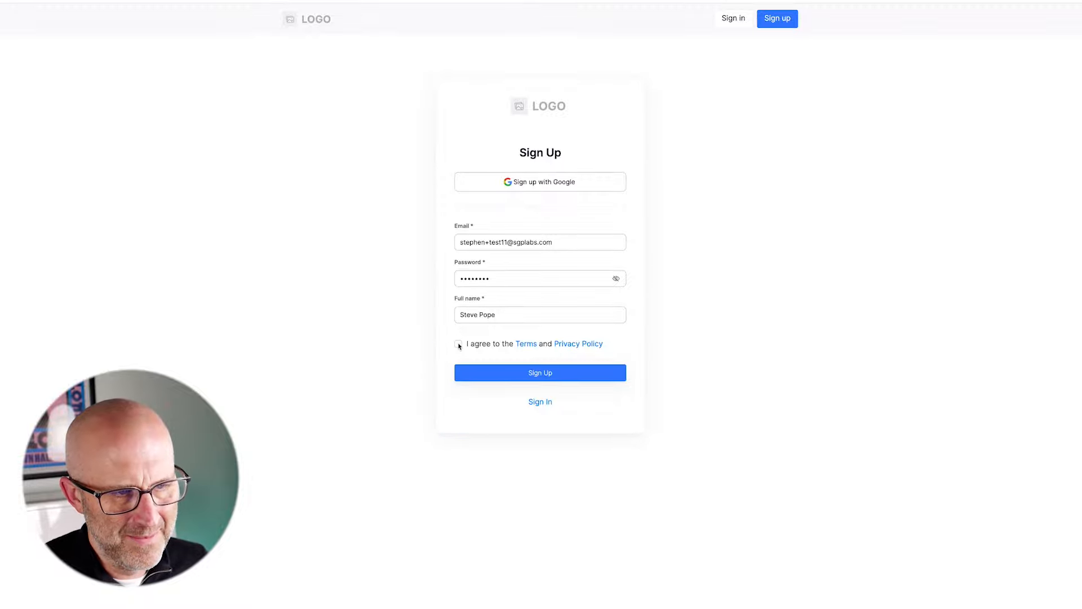
{"action": "left_click", "coordinate": [458, 344]}
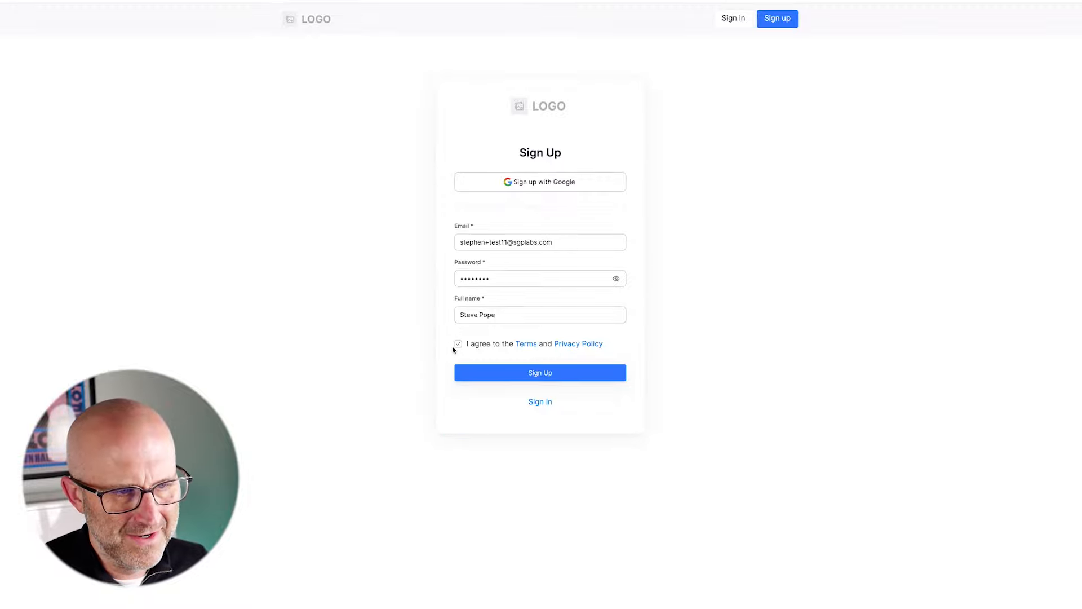
{"action": "left_click", "coordinate": [545, 373]}
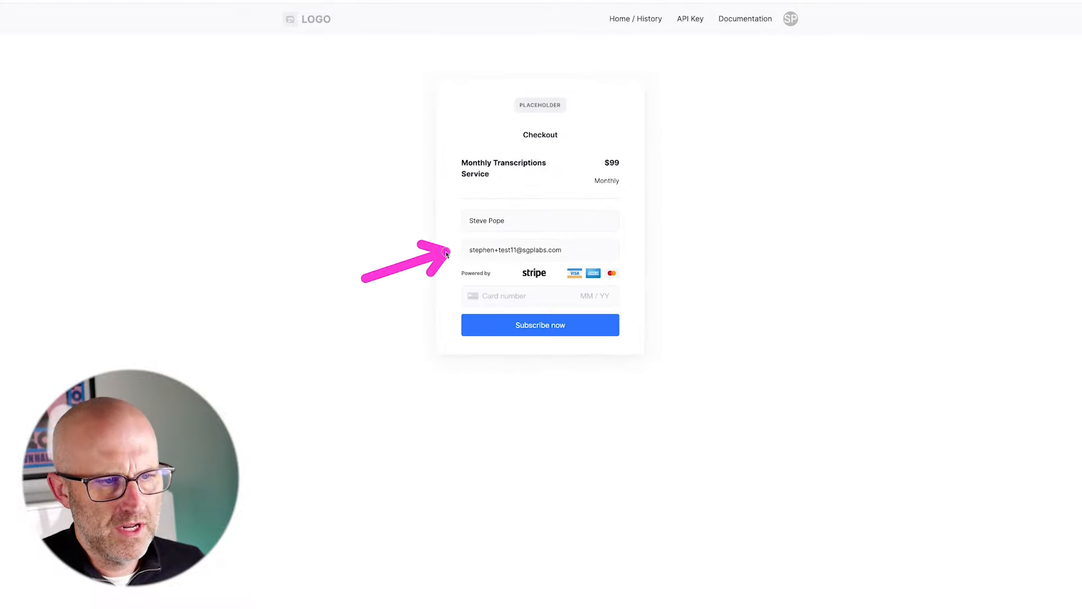
Pay for the $99 monthly subscription with the 4242 test card.
{"action": "left_click", "coordinate": [502, 297]}
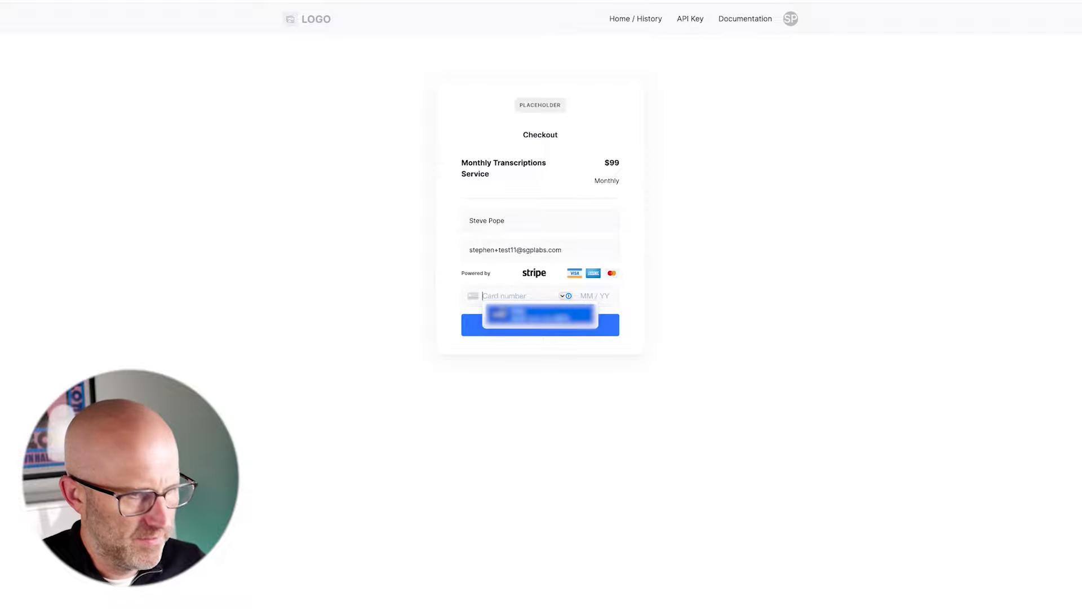
{"action": "type", "text": "424242"}
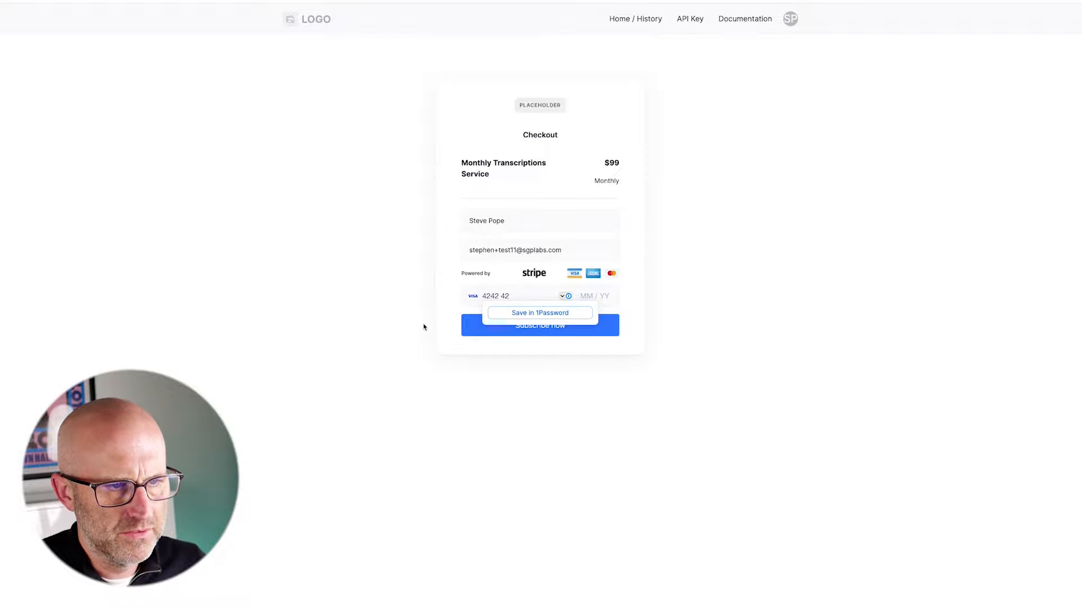
{"action": "type", "text": "42424242"}
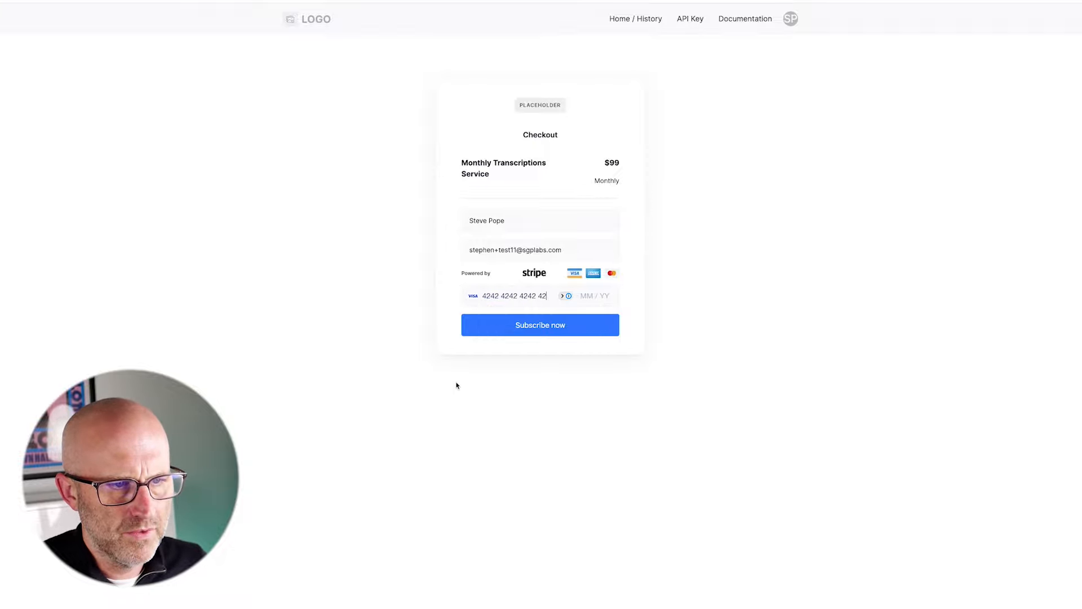
{"action": "type", "text": "42"}
{"action": "type", "text": "12 / 24 123"}
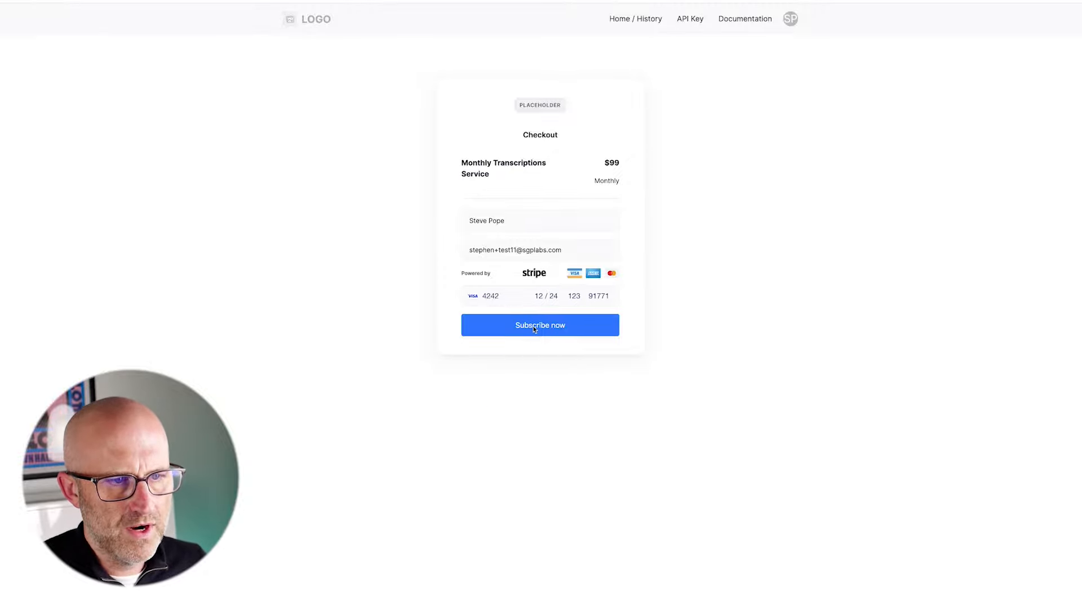
{"action": "left_click", "coordinate": [534, 326]}
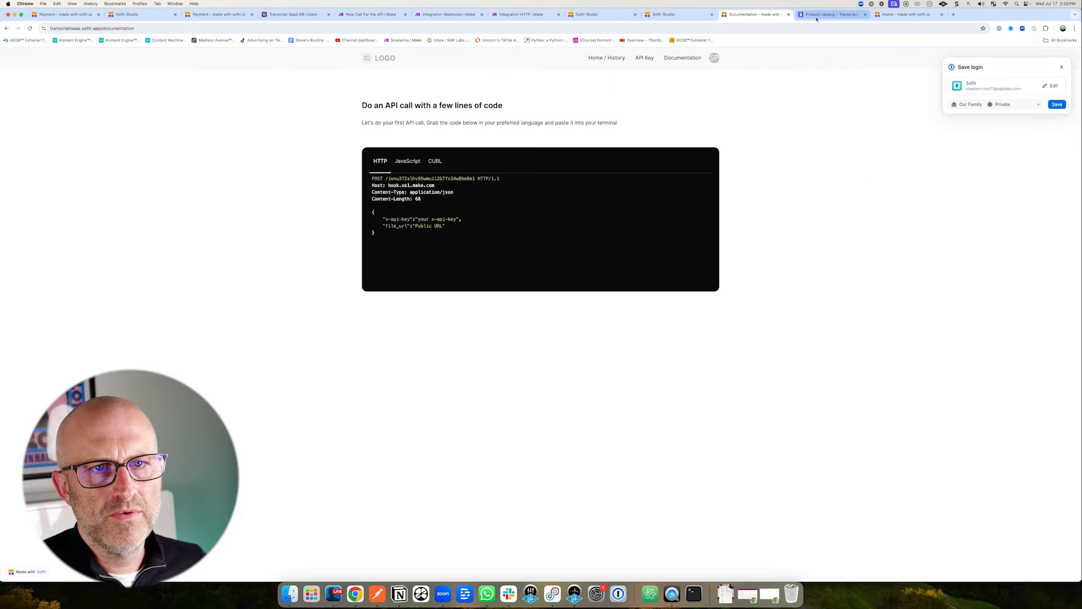
Verify the new $99 payment in Stripe transactions and the new user row in Airtable Users.
{"action": "left_click", "coordinate": [815, 17]}
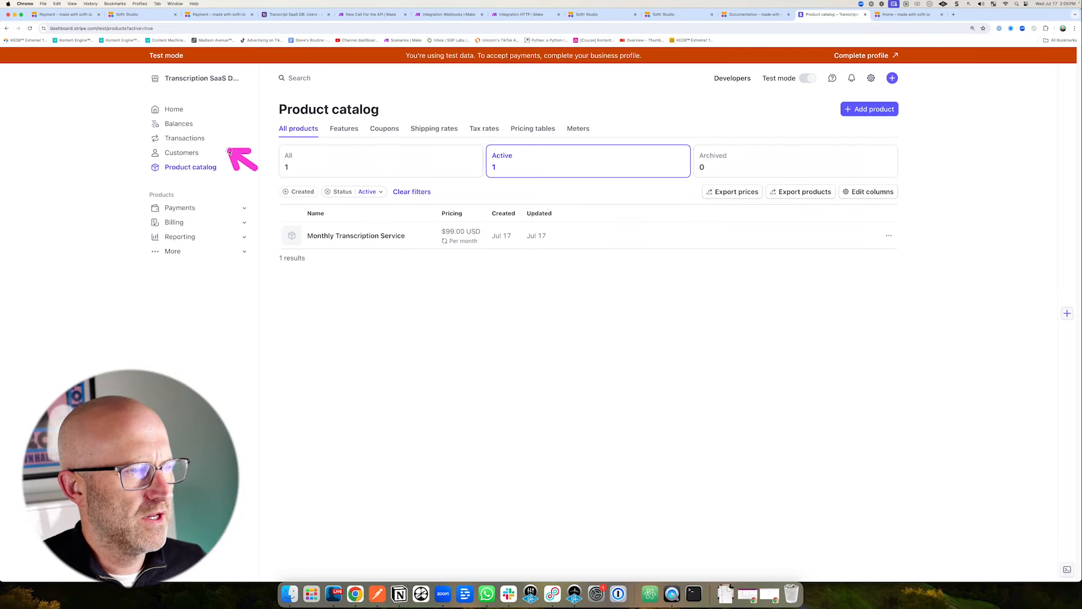
{"action": "left_click", "coordinate": [185, 138]}
{"action": "mouse_move", "coordinate": [361, 293]}
{"action": "left_mouse_down"}
{"action": "mouse_move", "coordinate": [361, 252]}
{"action": "mouse_move", "coordinate": [510, 241]}
{"action": "left_mouse_up"}
{"action": "left_click_drag", "start_coordinate": [255, 153], "coordinate": [224, 138]}
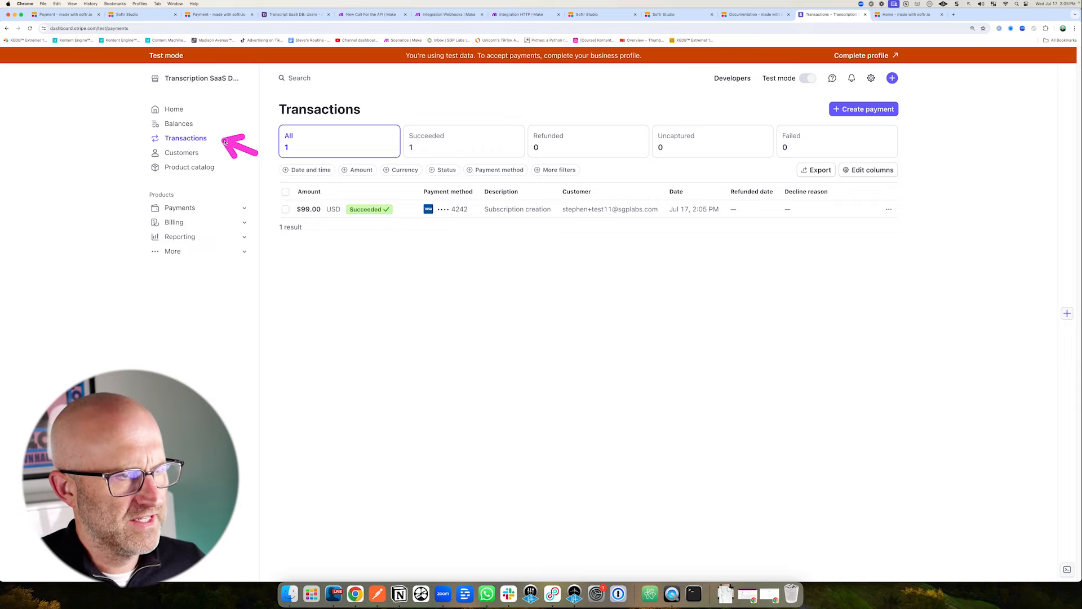
{"action": "left_click", "coordinate": [296, 15]}
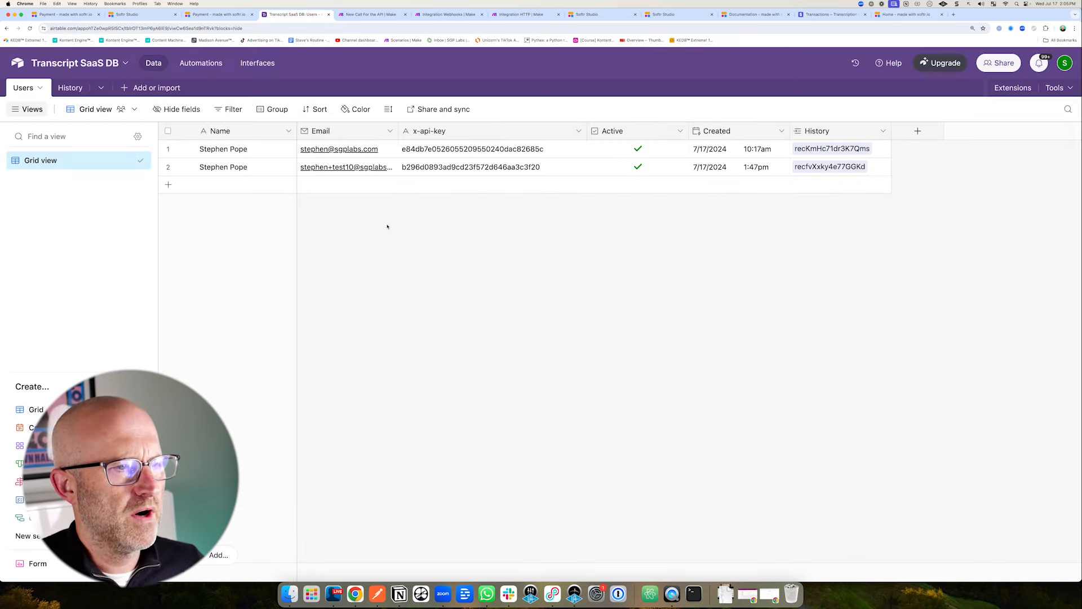
{"action": "left_click_drag", "start_coordinate": [240, 265], "coordinate": [253, 194]}
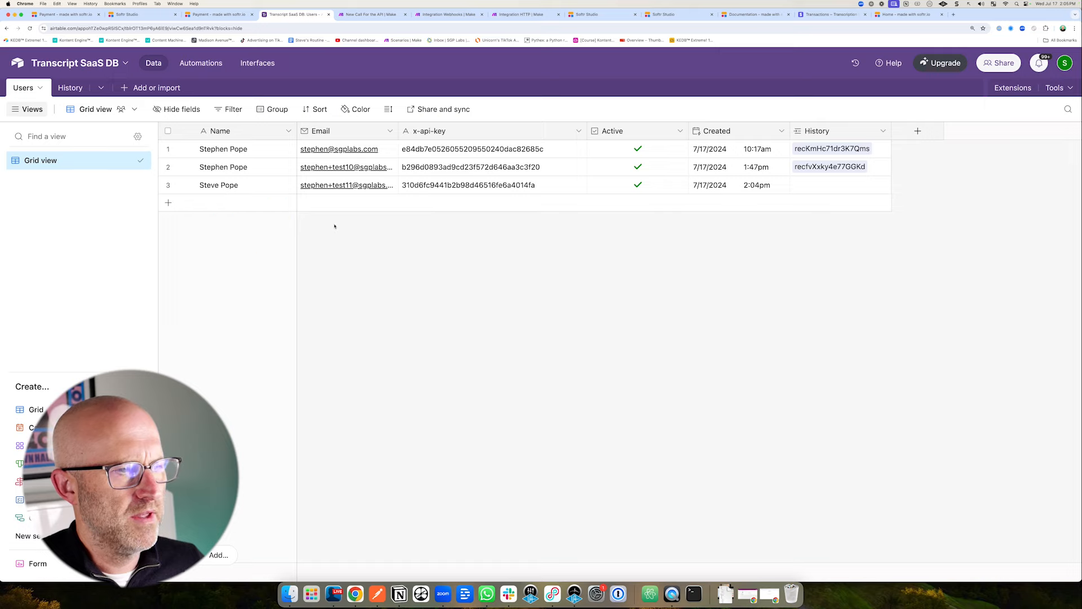
{"action": "mouse_move", "coordinate": [343, 269]}
{"action": "left_mouse_down"}
{"action": "mouse_move", "coordinate": [389, 205]}
{"action": "mouse_move", "coordinate": [415, 204]}
{"action": "left_mouse_up"}
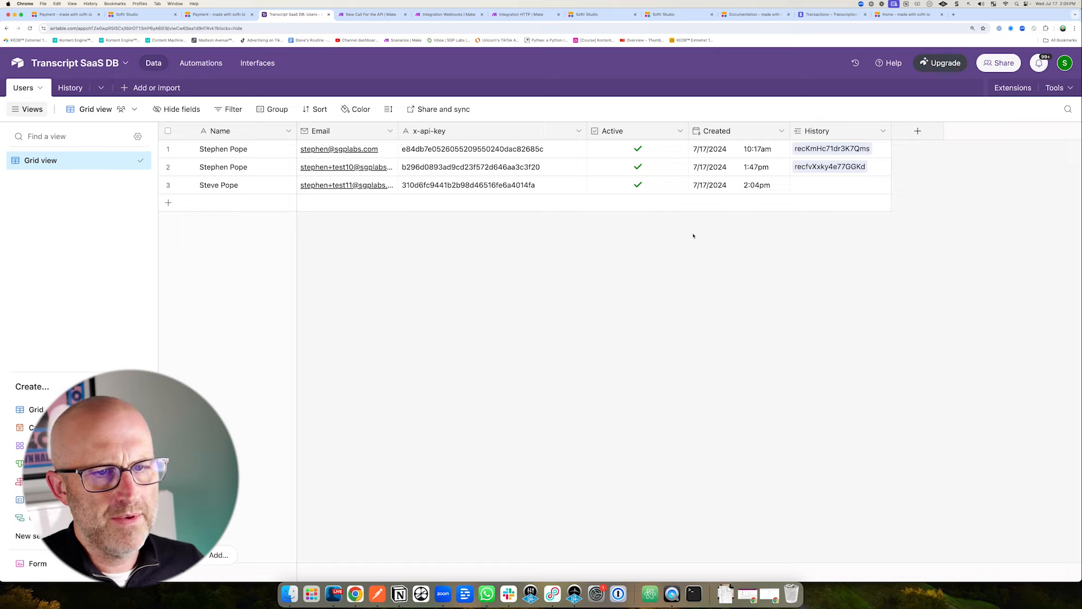
Copy the paid user's x-api-key from the live app's API Key page.
{"action": "left_click", "coordinate": [753, 14]}
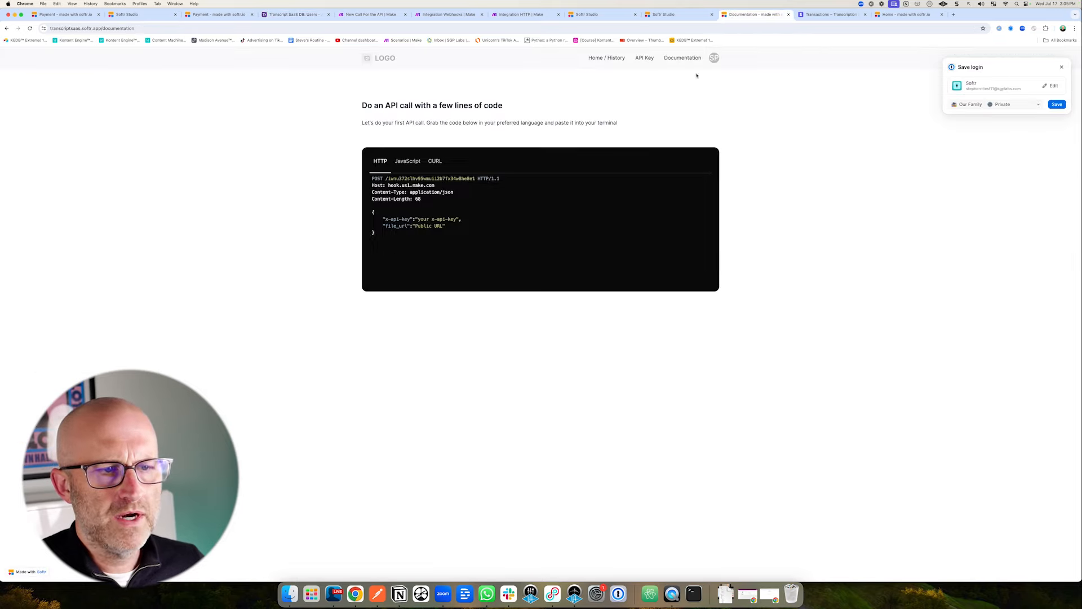
{"action": "left_click_drag", "start_coordinate": [300, 138], "coordinate": [354, 105]}
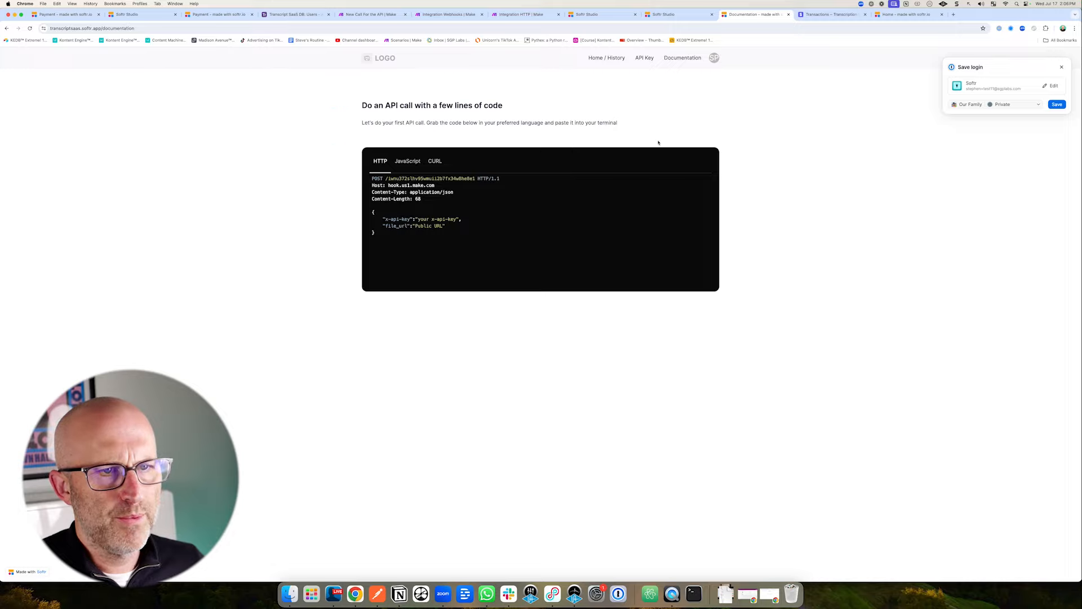
{"action": "left_click", "coordinate": [645, 58]}
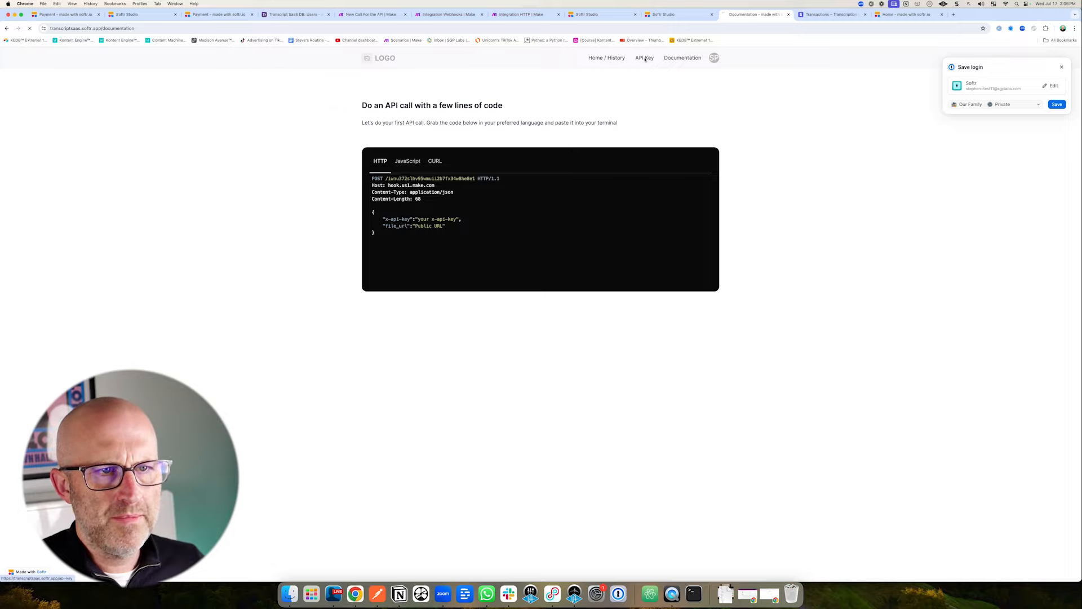
{"action": "left_click_drag", "start_coordinate": [465, 137], "coordinate": [371, 140]}
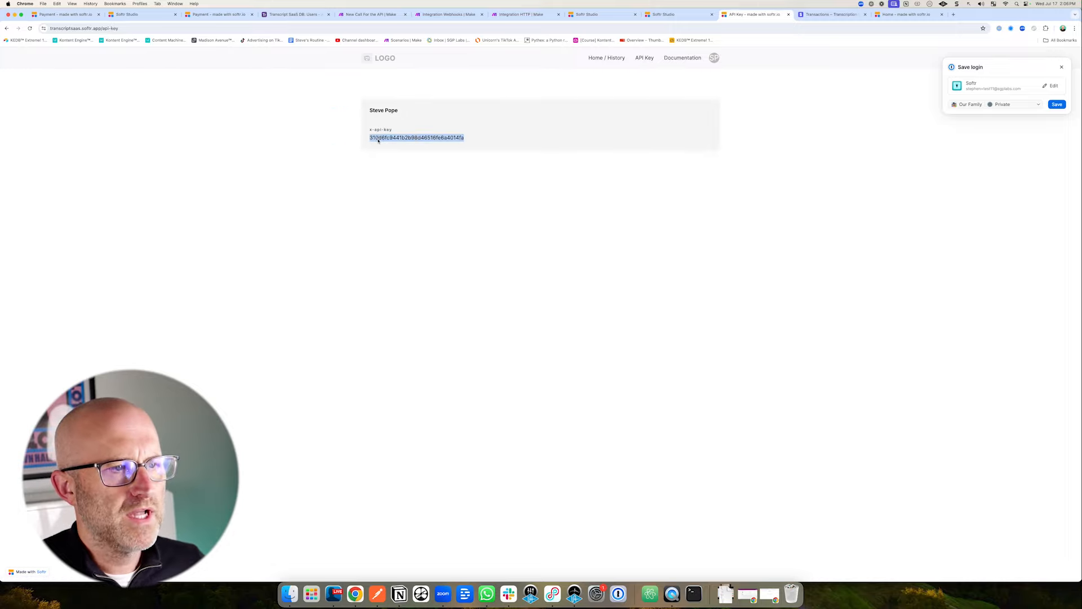
{"action": "right_click", "coordinate": [378, 141]}
{"action": "left_click", "coordinate": [390, 153]}
{"action": "left_click", "coordinate": [521, 15]}
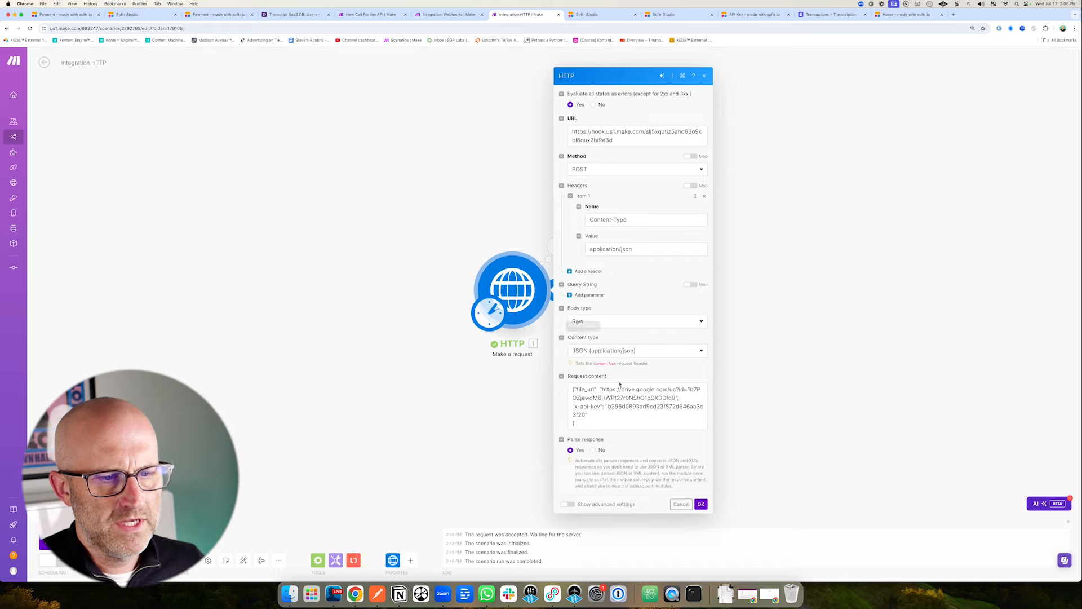
Replace the old x-api-key in the HTTP request body with the new key and save.
{"action": "left_click_drag", "start_coordinate": [608, 406], "coordinate": [587, 414]}
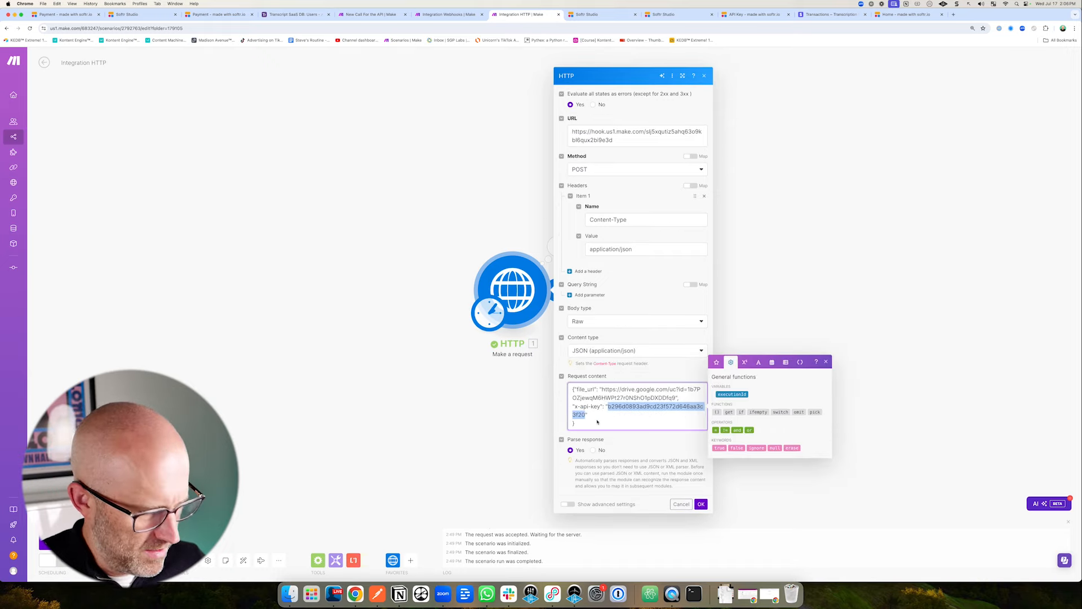
{"action": "key", "text": "super+v"}
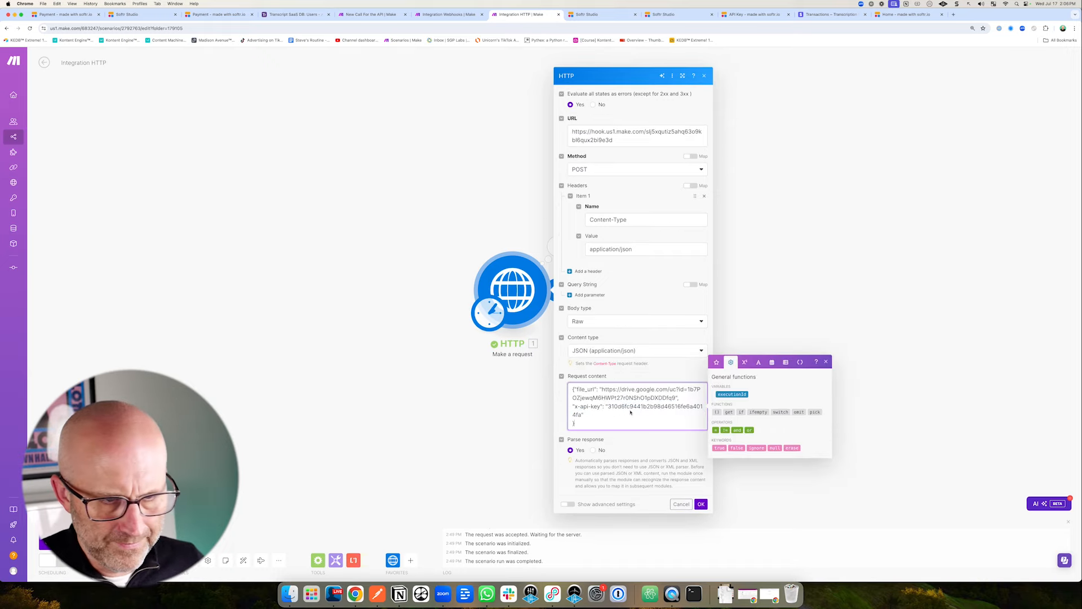
{"action": "left_click", "coordinate": [701, 505]}
{"action": "left_click", "coordinate": [172, 561]}
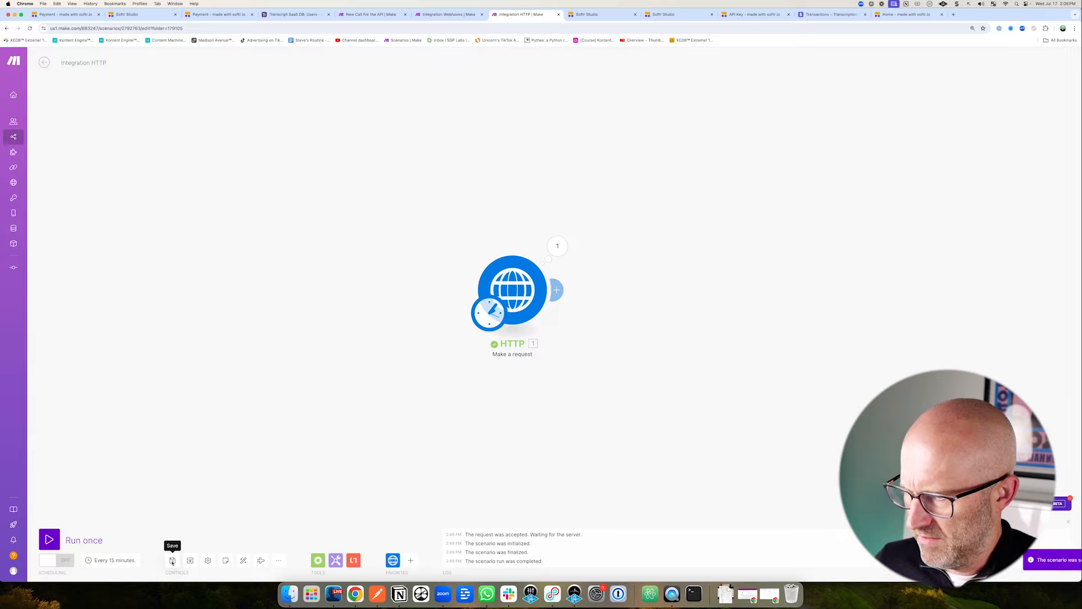
Run the webhook scenario, trigger the HTTP request, and check Airtable Users for the new record.
{"action": "key", "text": "super+alt+Left"}
{"action": "left_click", "coordinate": [49, 540]}
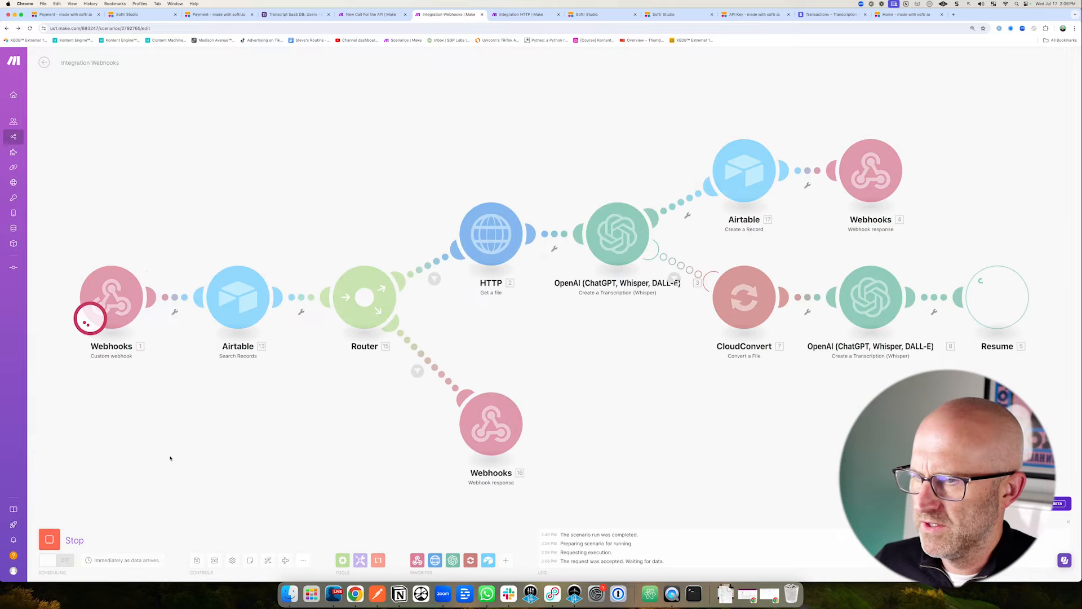
{"action": "left_click", "coordinate": [520, 14]}
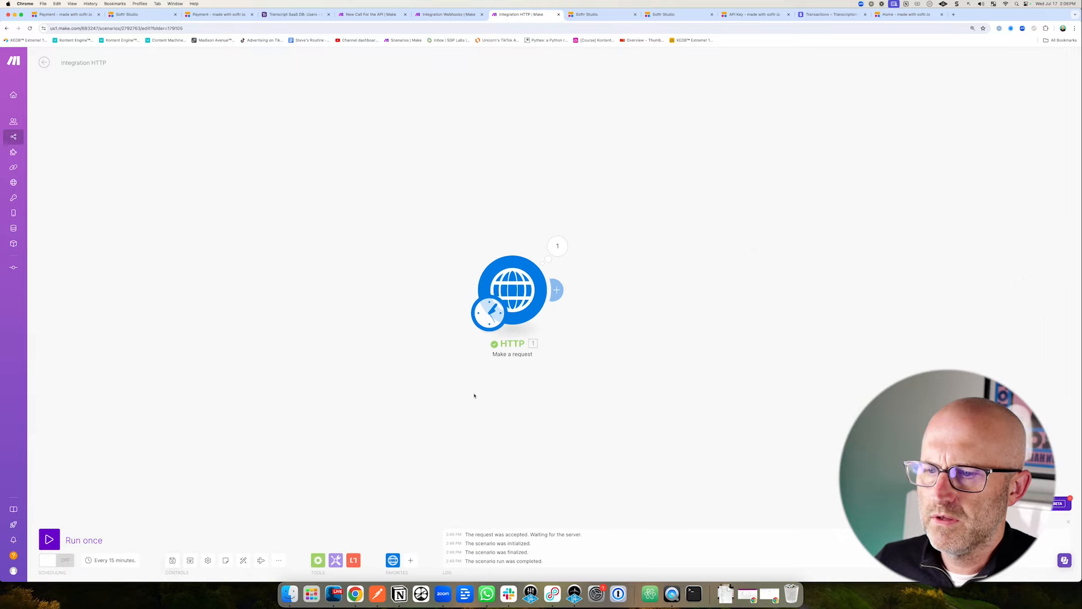
{"action": "key", "text": "super+alt+Left"}
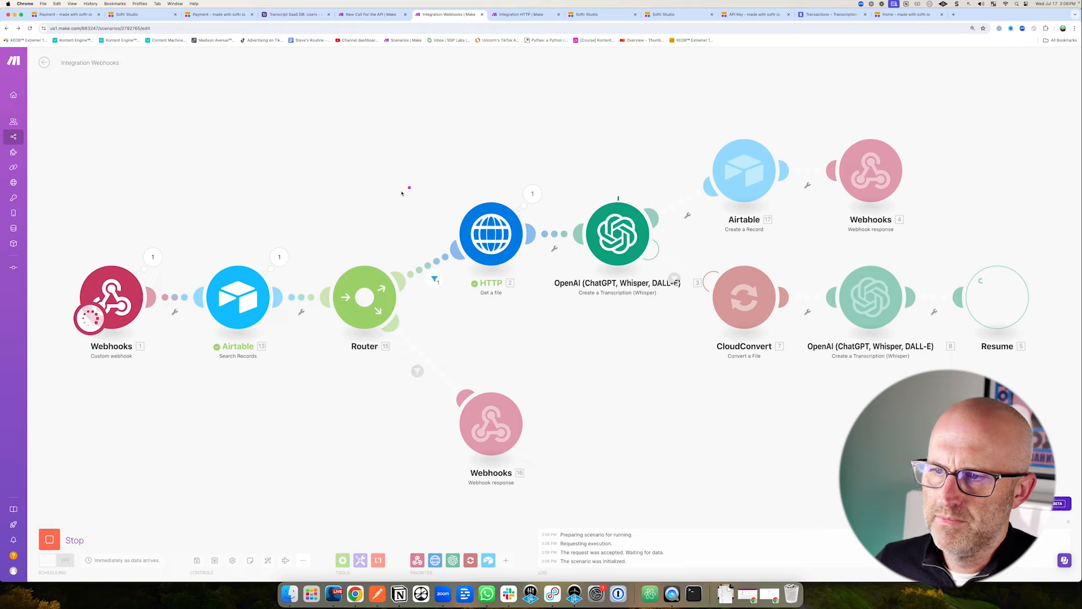
{"action": "mouse_move", "coordinate": [602, 131]}
{"action": "left_mouse_down"}
{"action": "mouse_move", "coordinate": [750, 287]}
{"action": "mouse_move", "coordinate": [877, 292]}
{"action": "left_mouse_up"}
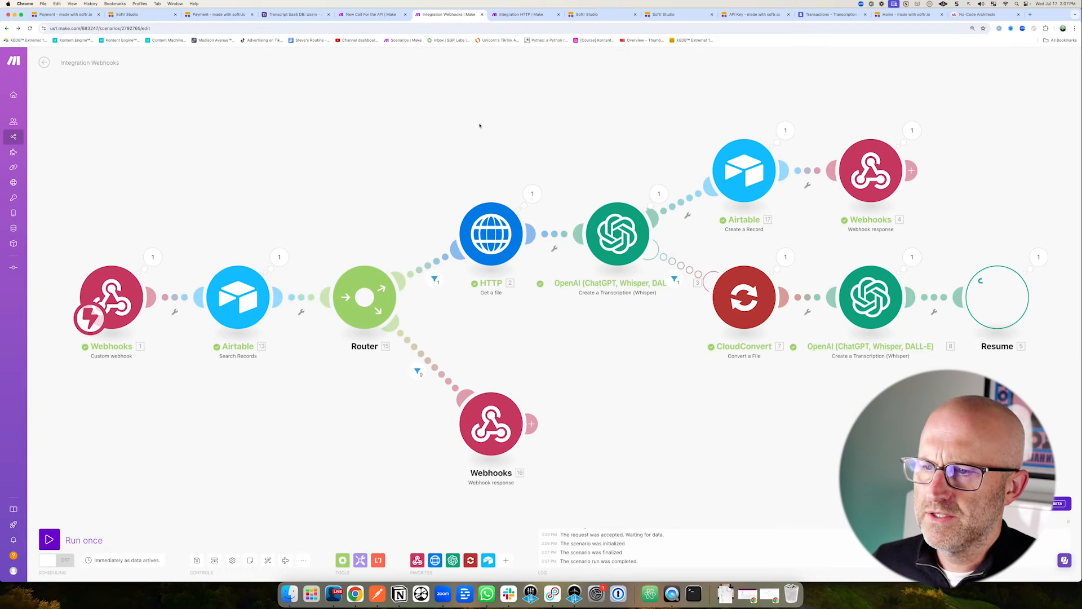
{"action": "left_click", "coordinate": [295, 15]}
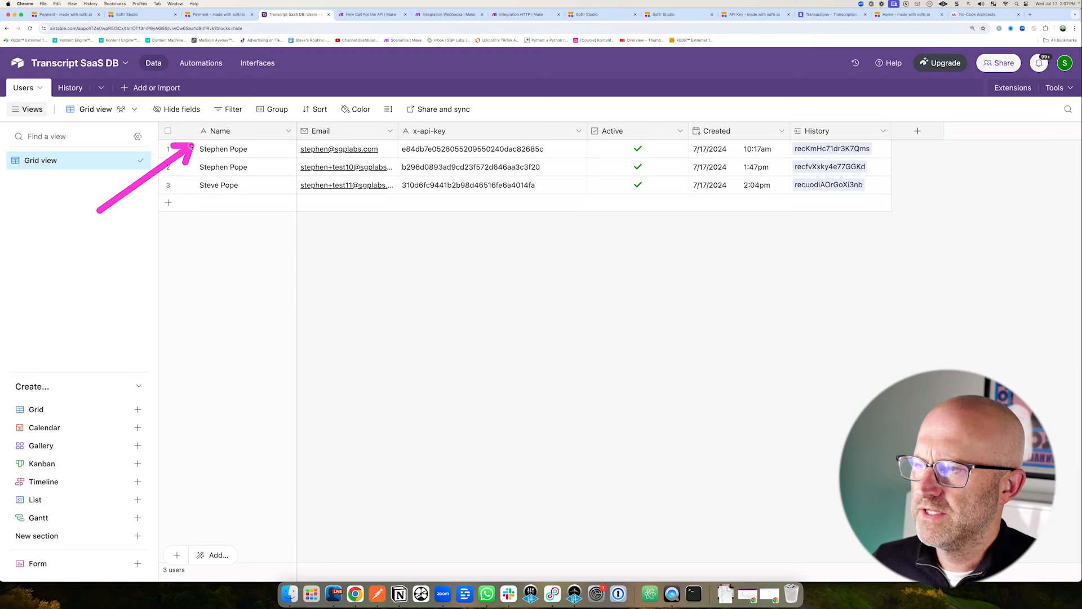
{"action": "left_click", "coordinate": [974, 15]}
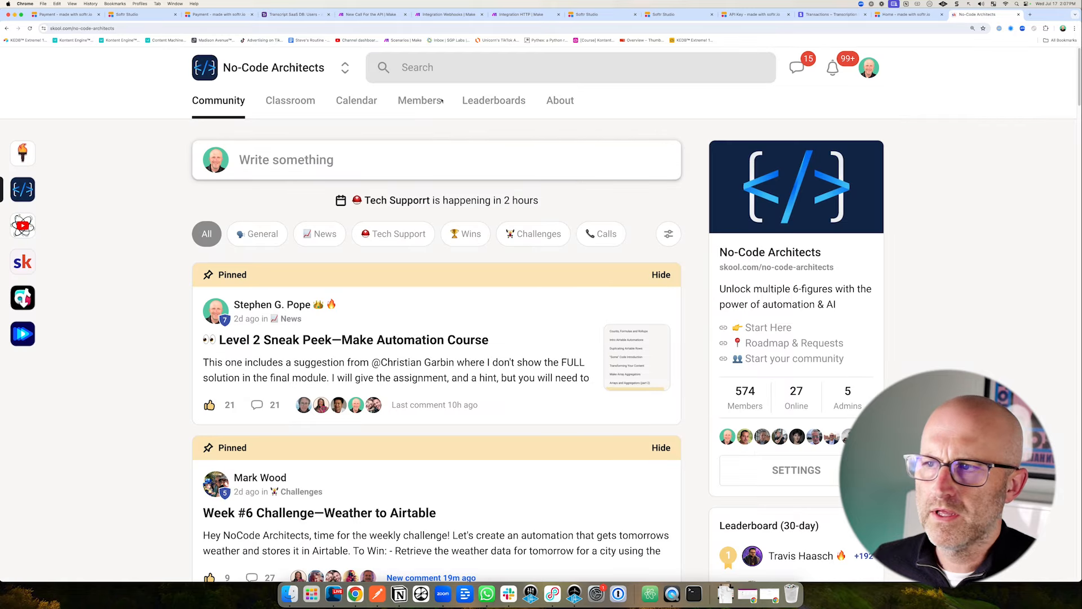
{"action": "left_click", "coordinate": [297, 103]}
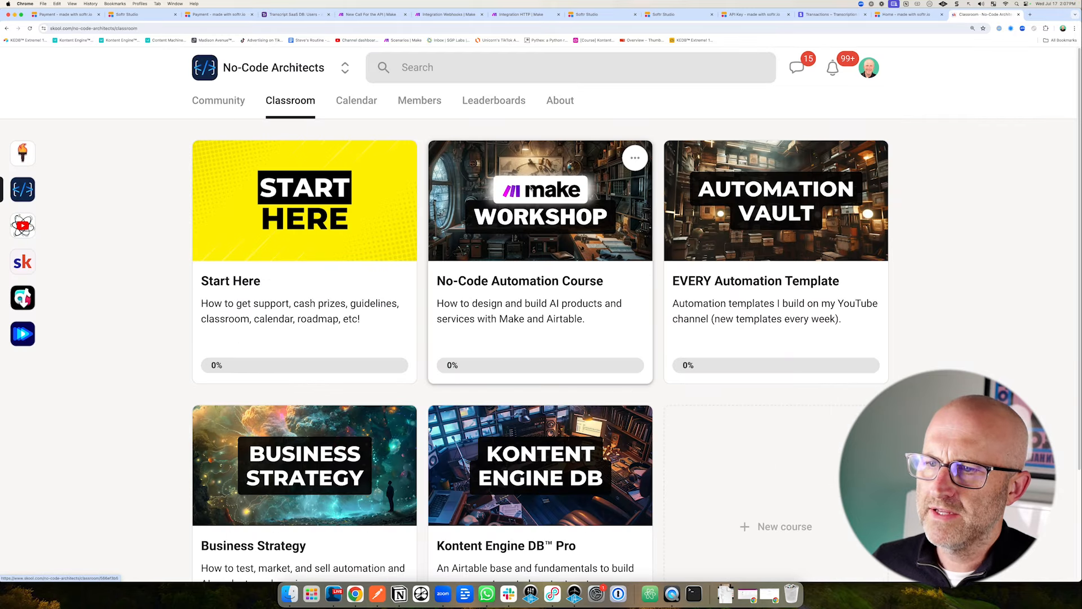
{"action": "left_click", "coordinate": [748, 174]}
{"action": "scroll", "coordinate": [205, 228], "scroll_direction": "down", "scroll_amount": 2}
{"action": "mouse_move", "coordinate": [205, 228]}
{"action": "left_mouse_down"}
{"action": "mouse_move", "coordinate": [178, 236]}
{"action": "mouse_move", "coordinate": [165, 504]}
{"action": "left_mouse_up"}
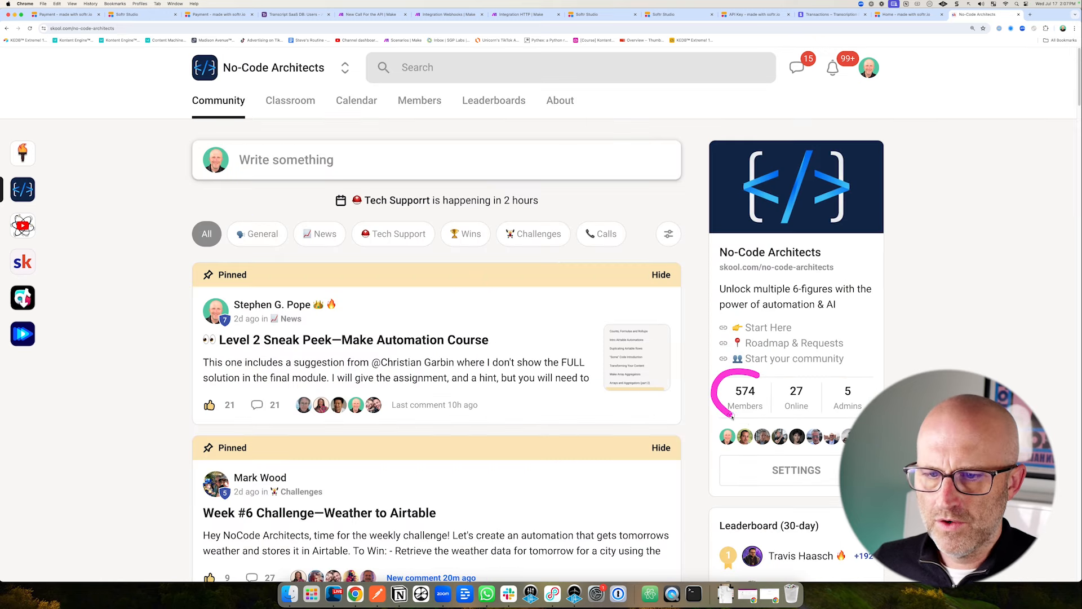
{"action": "left_click_drag", "start_coordinate": [744, 415], "coordinate": [766, 375]}
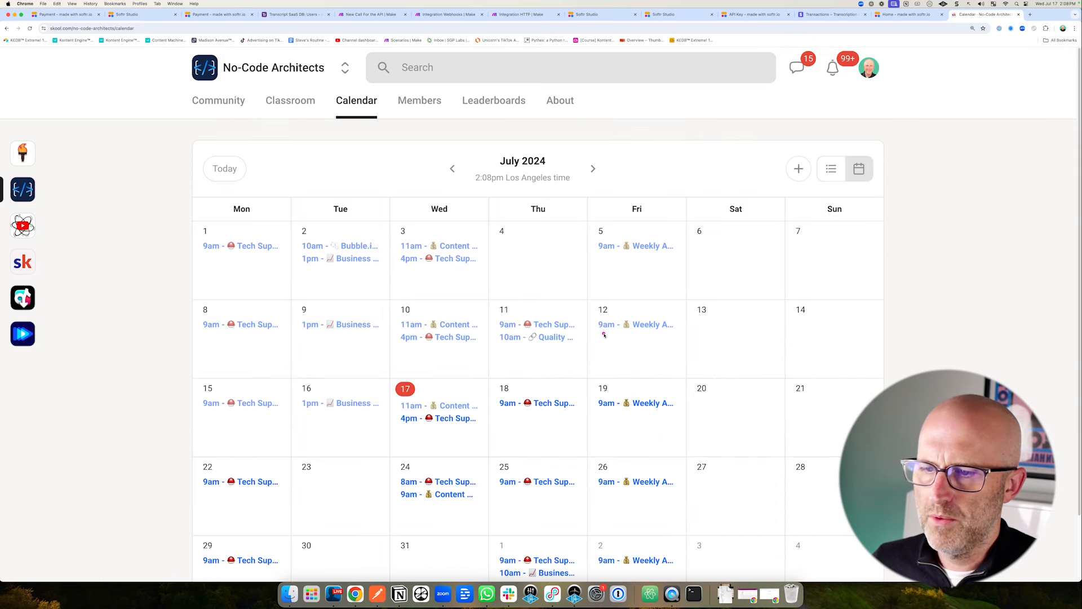
{"action": "left_click", "coordinate": [219, 101]}
{"action": "left_click_drag", "start_coordinate": [329, 209], "coordinate": [453, 257]}
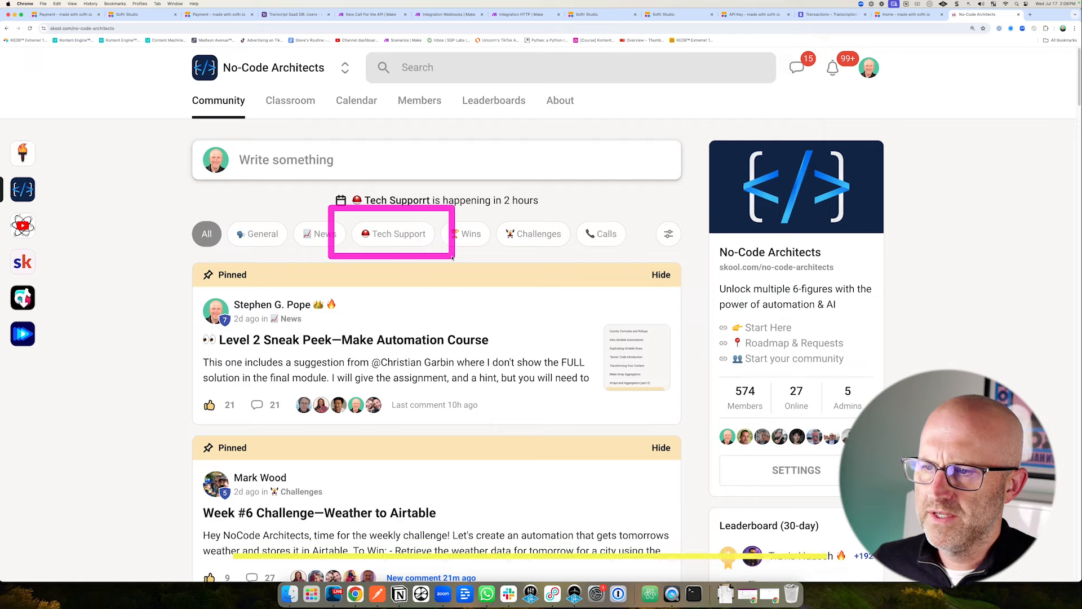